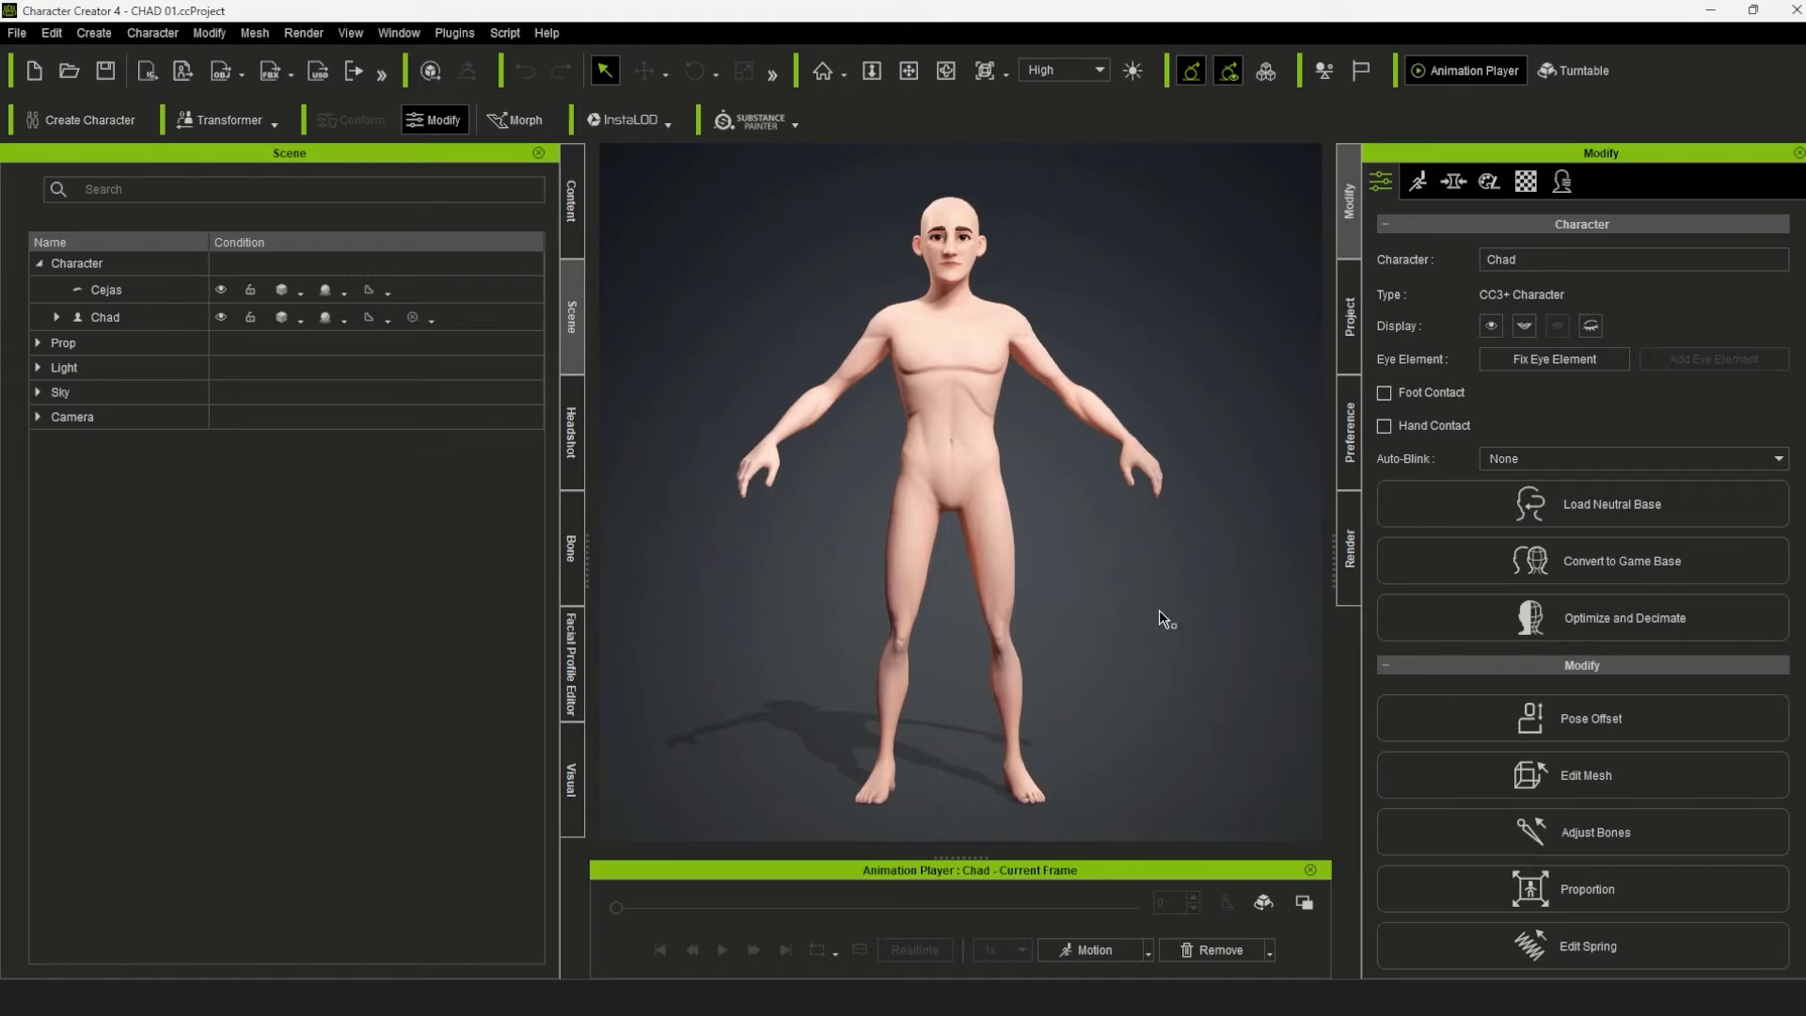
Step: Orbit the view around the finished CHAD 01 character before starting a fresh Default project
mouse_move(1167, 618)
right_down()
mouse_move(692, 608)
mouse_move(1614, 638)
mouse_move(772, 618)
mouse_move(1445, 641)
mouse_move(1193, 633)
mouse_move(1138, 668)
mouse_move(1157, 672)
right_up()
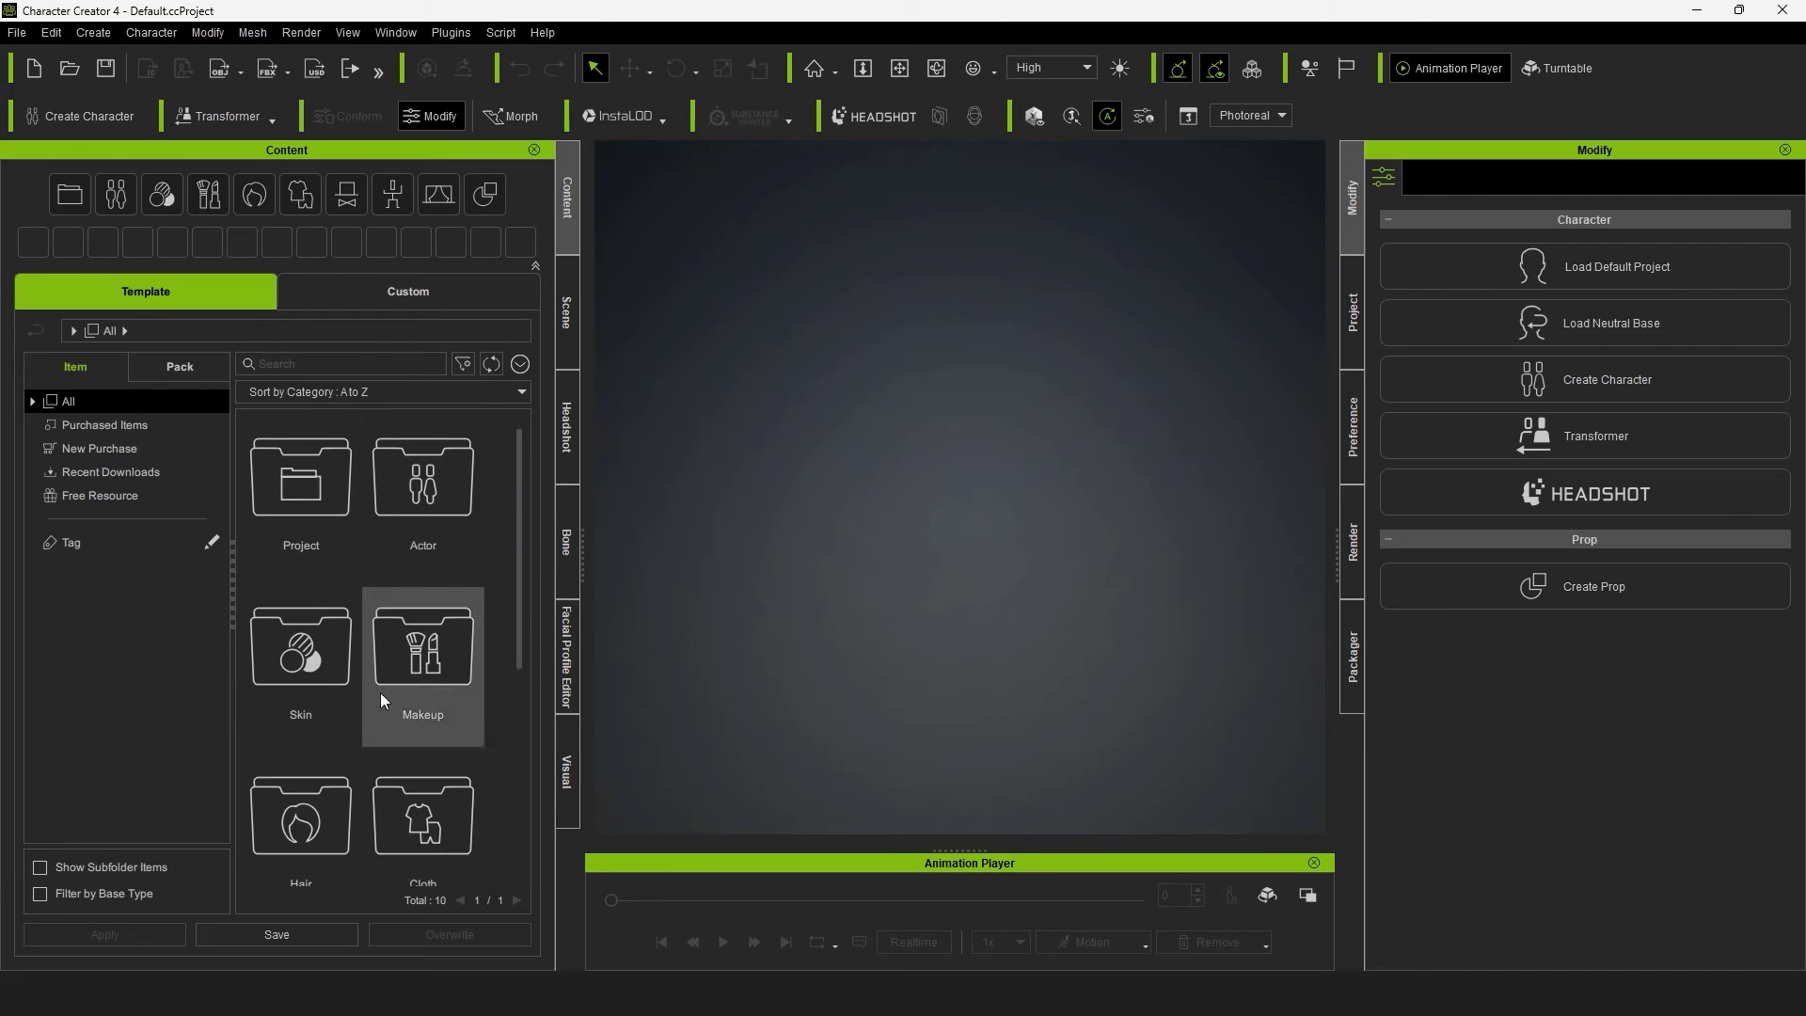
Step: Load the CC3_Base Male character from Actor > Character > Base > CC3+
double_click(426, 471)
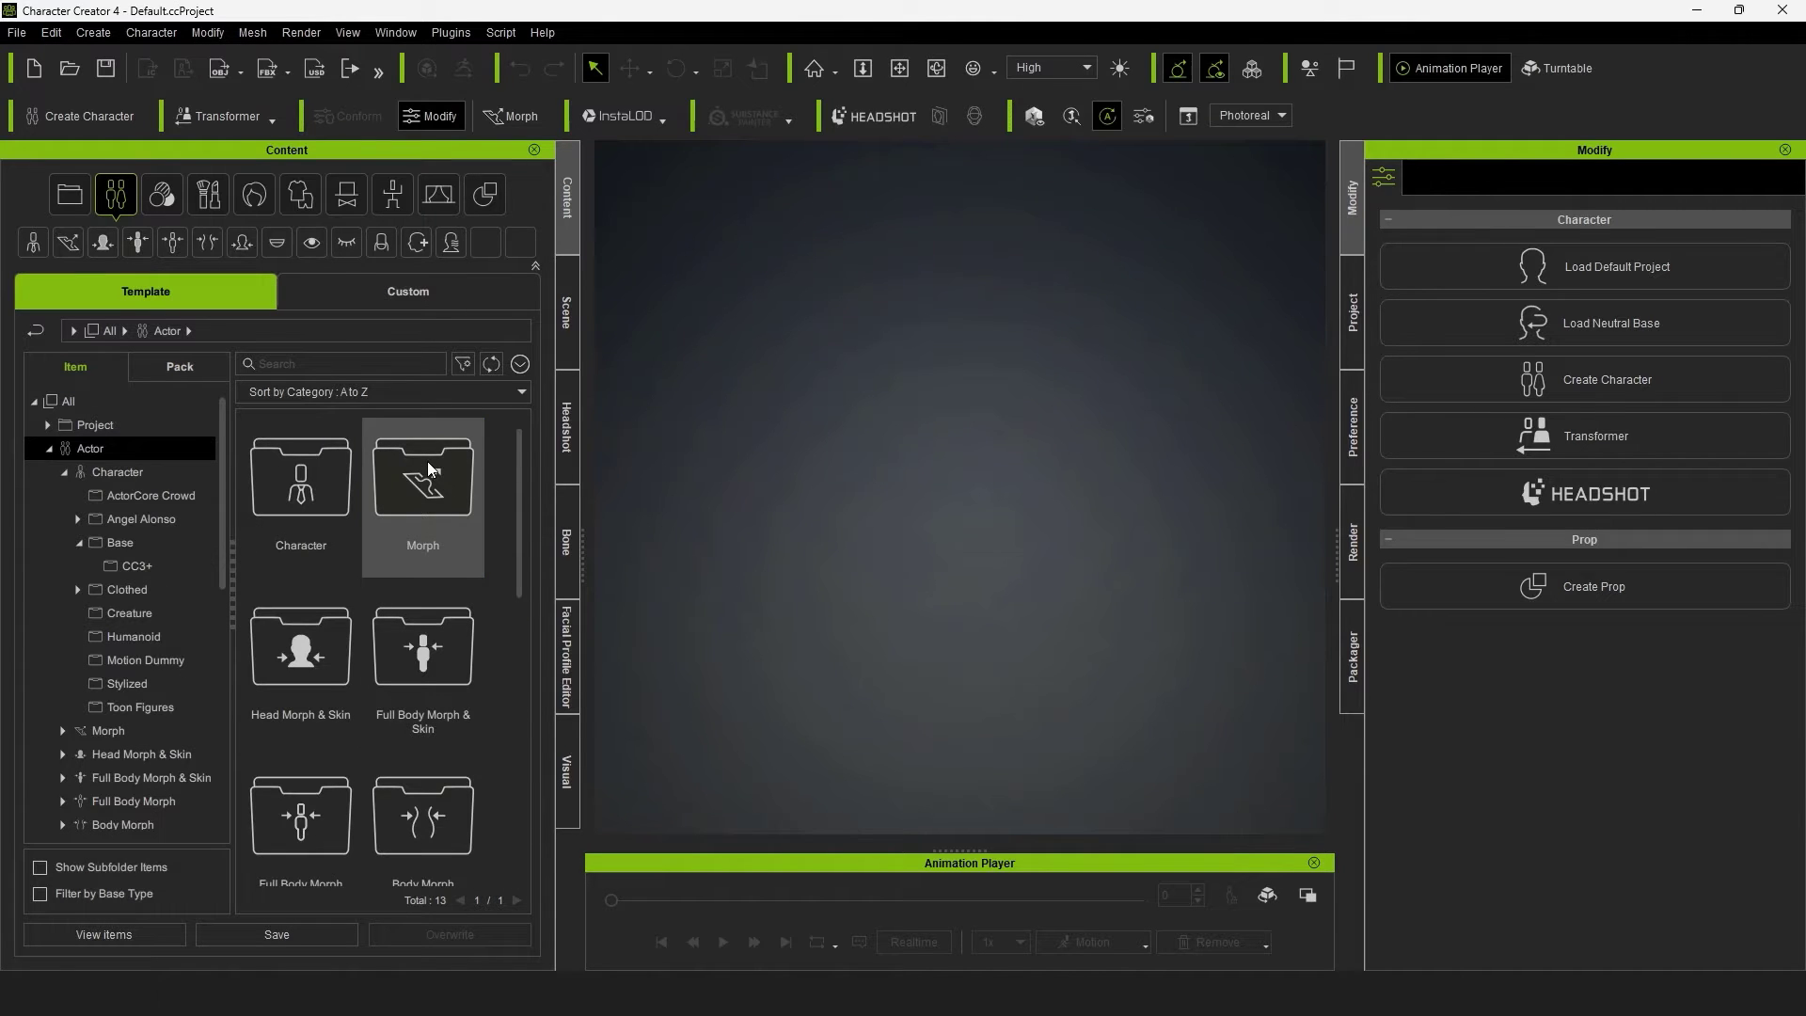
double_click(311, 487)
scroll(404, 593, down, 1)
click(320, 617)
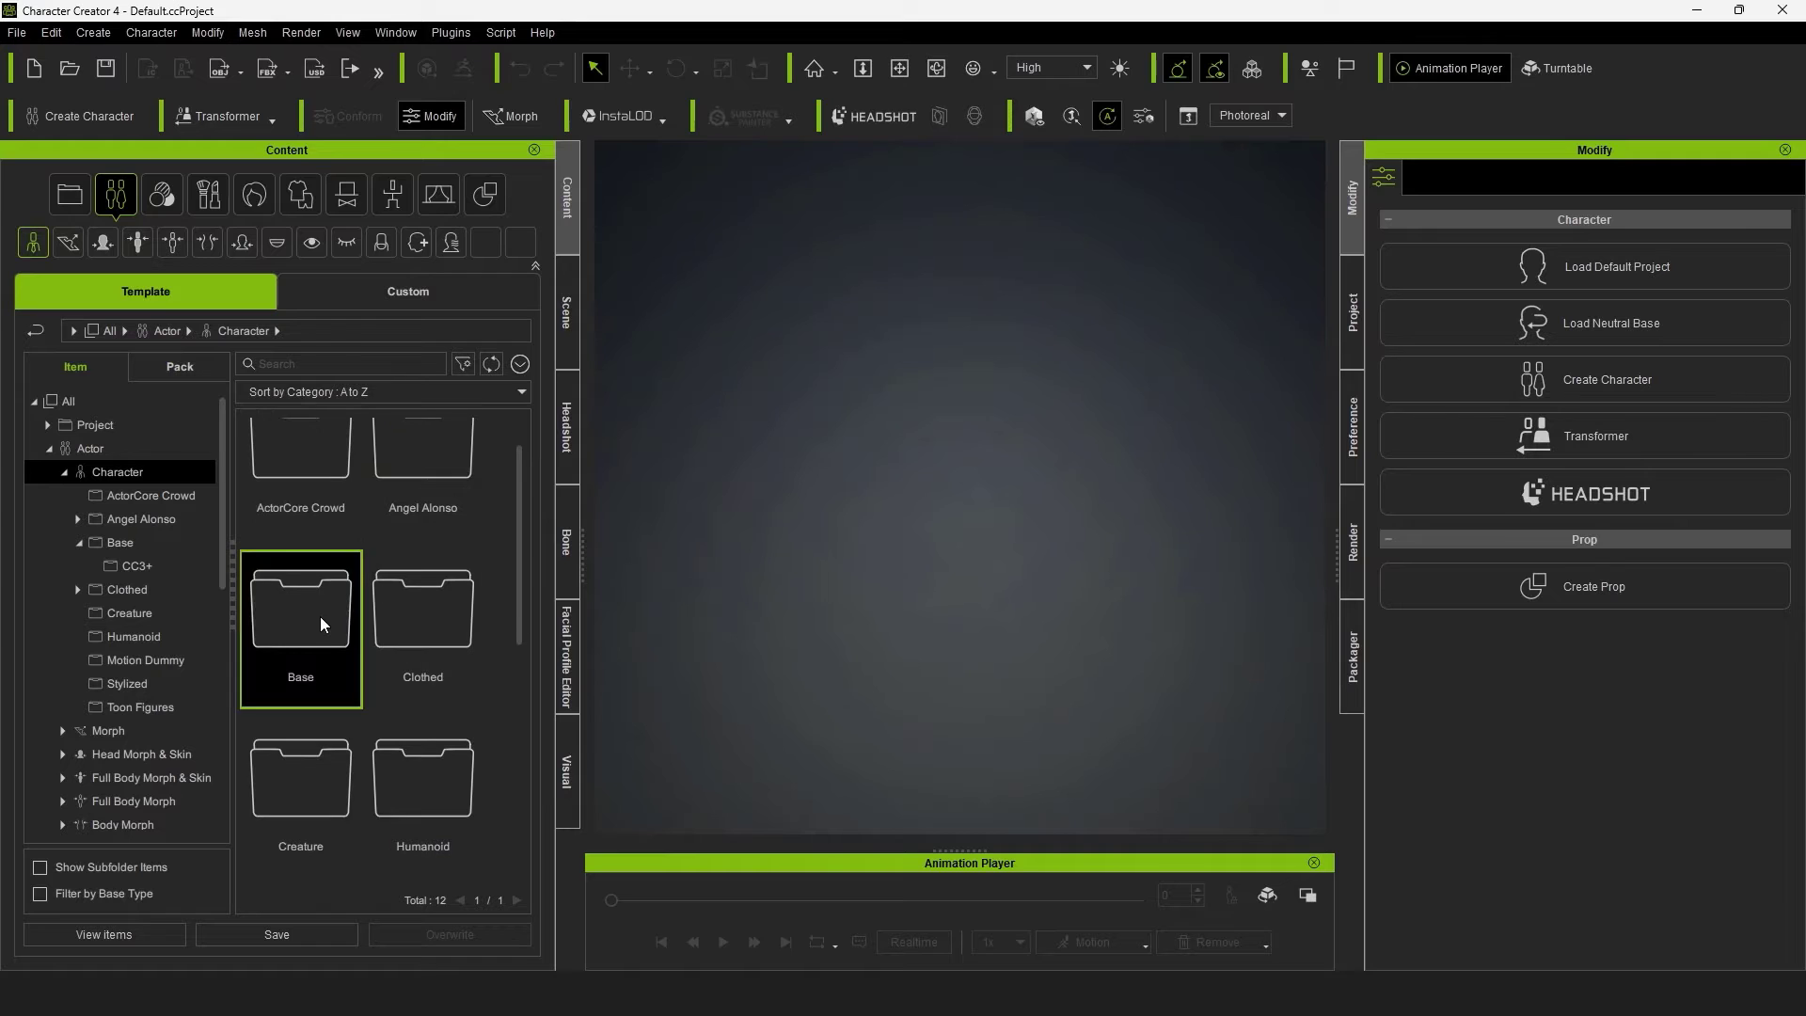
double_click(320, 617)
double_click(297, 494)
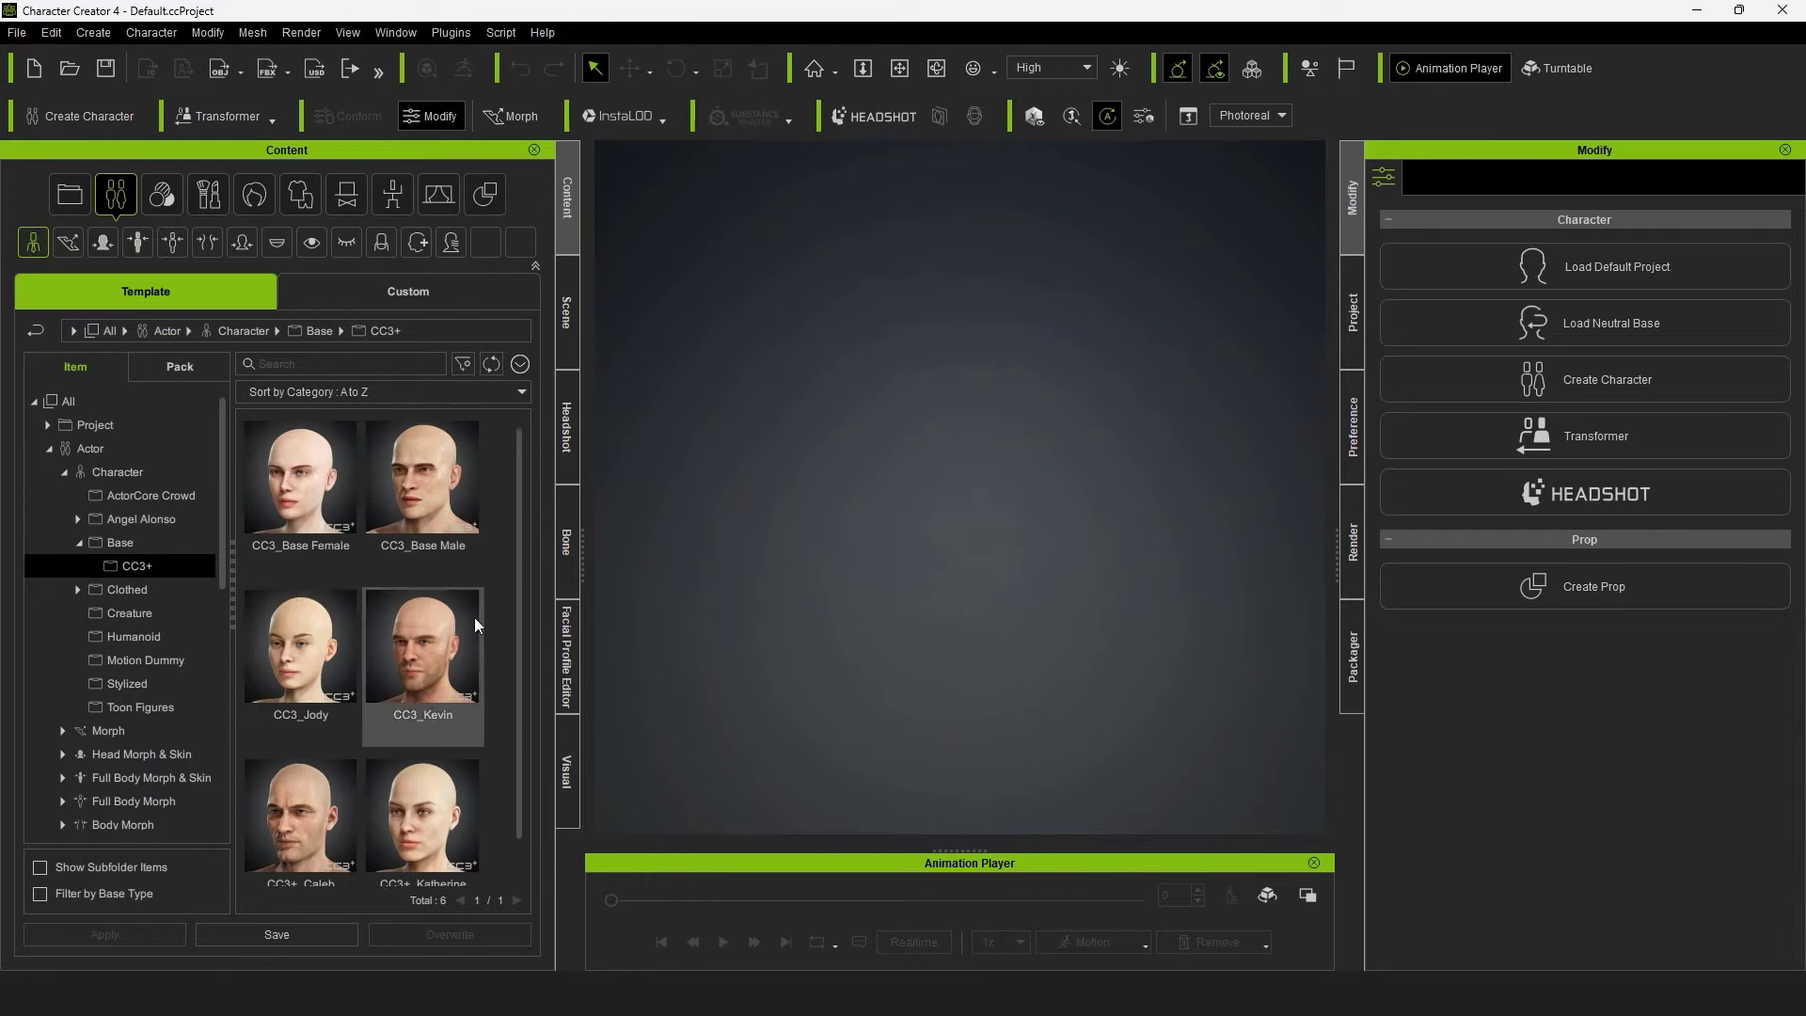
scroll(406, 675, down, 1)
scroll(400, 611, up, 1)
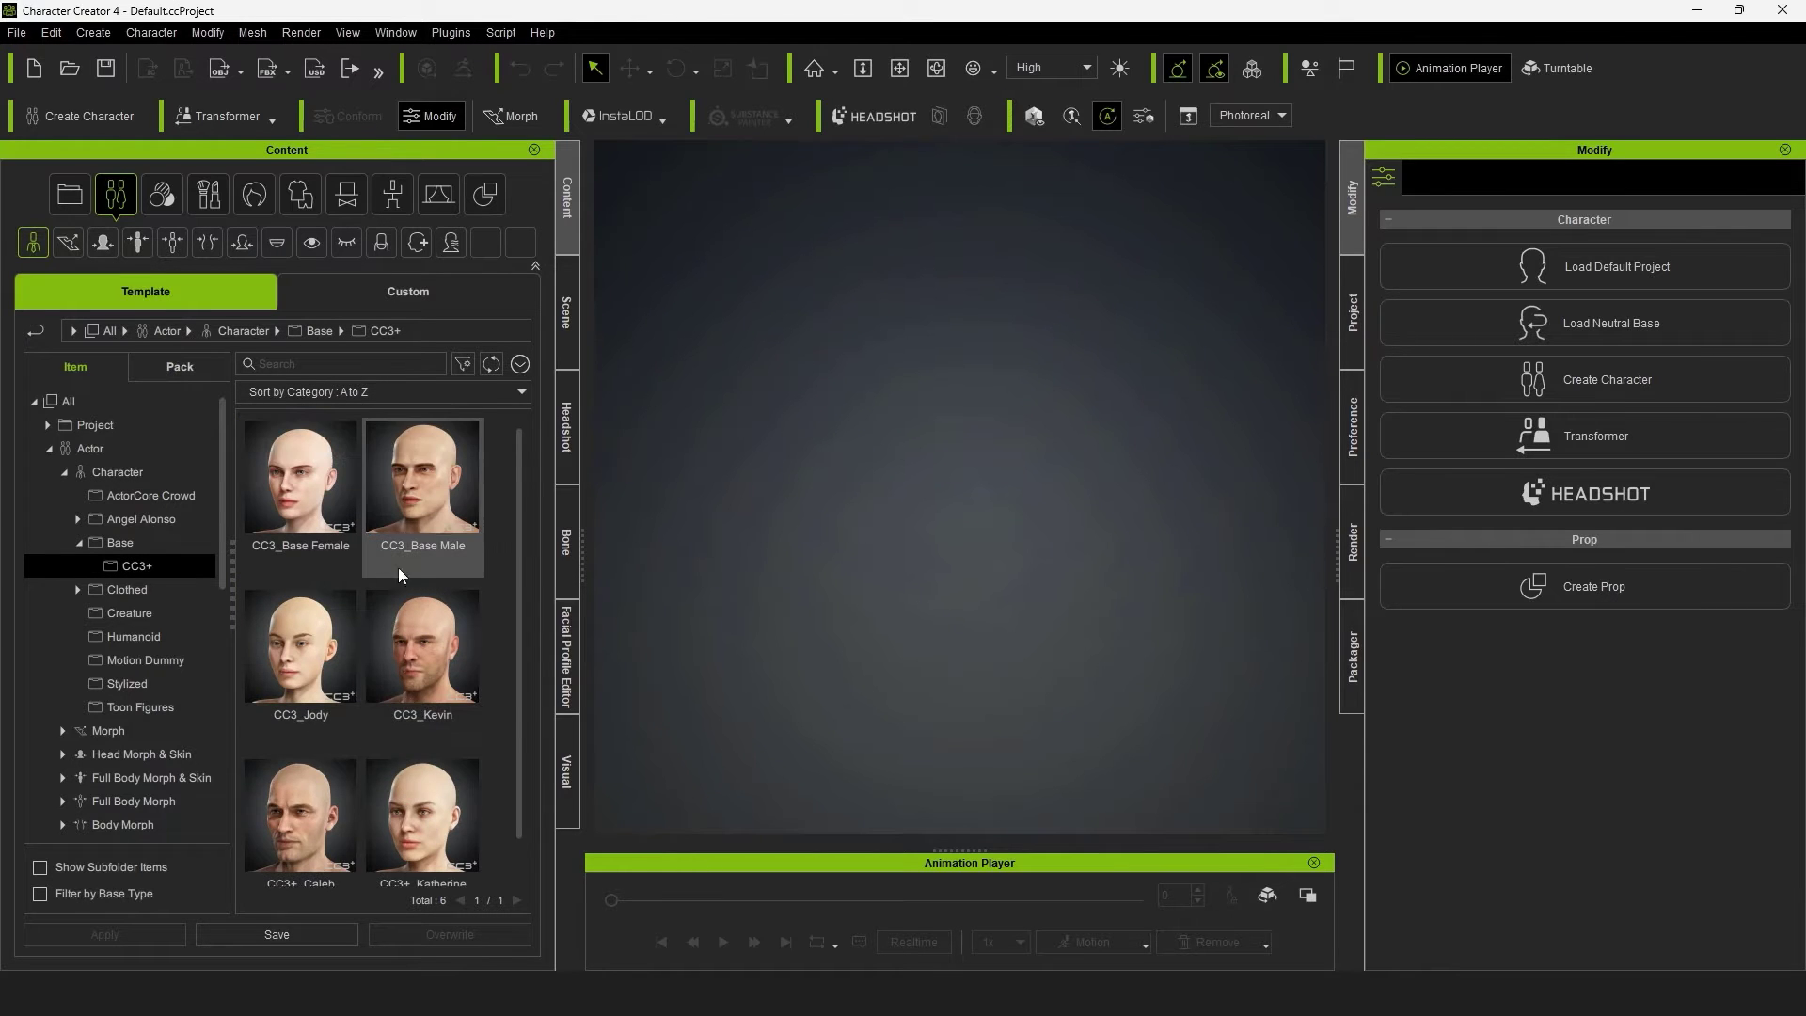
double_click(418, 491)
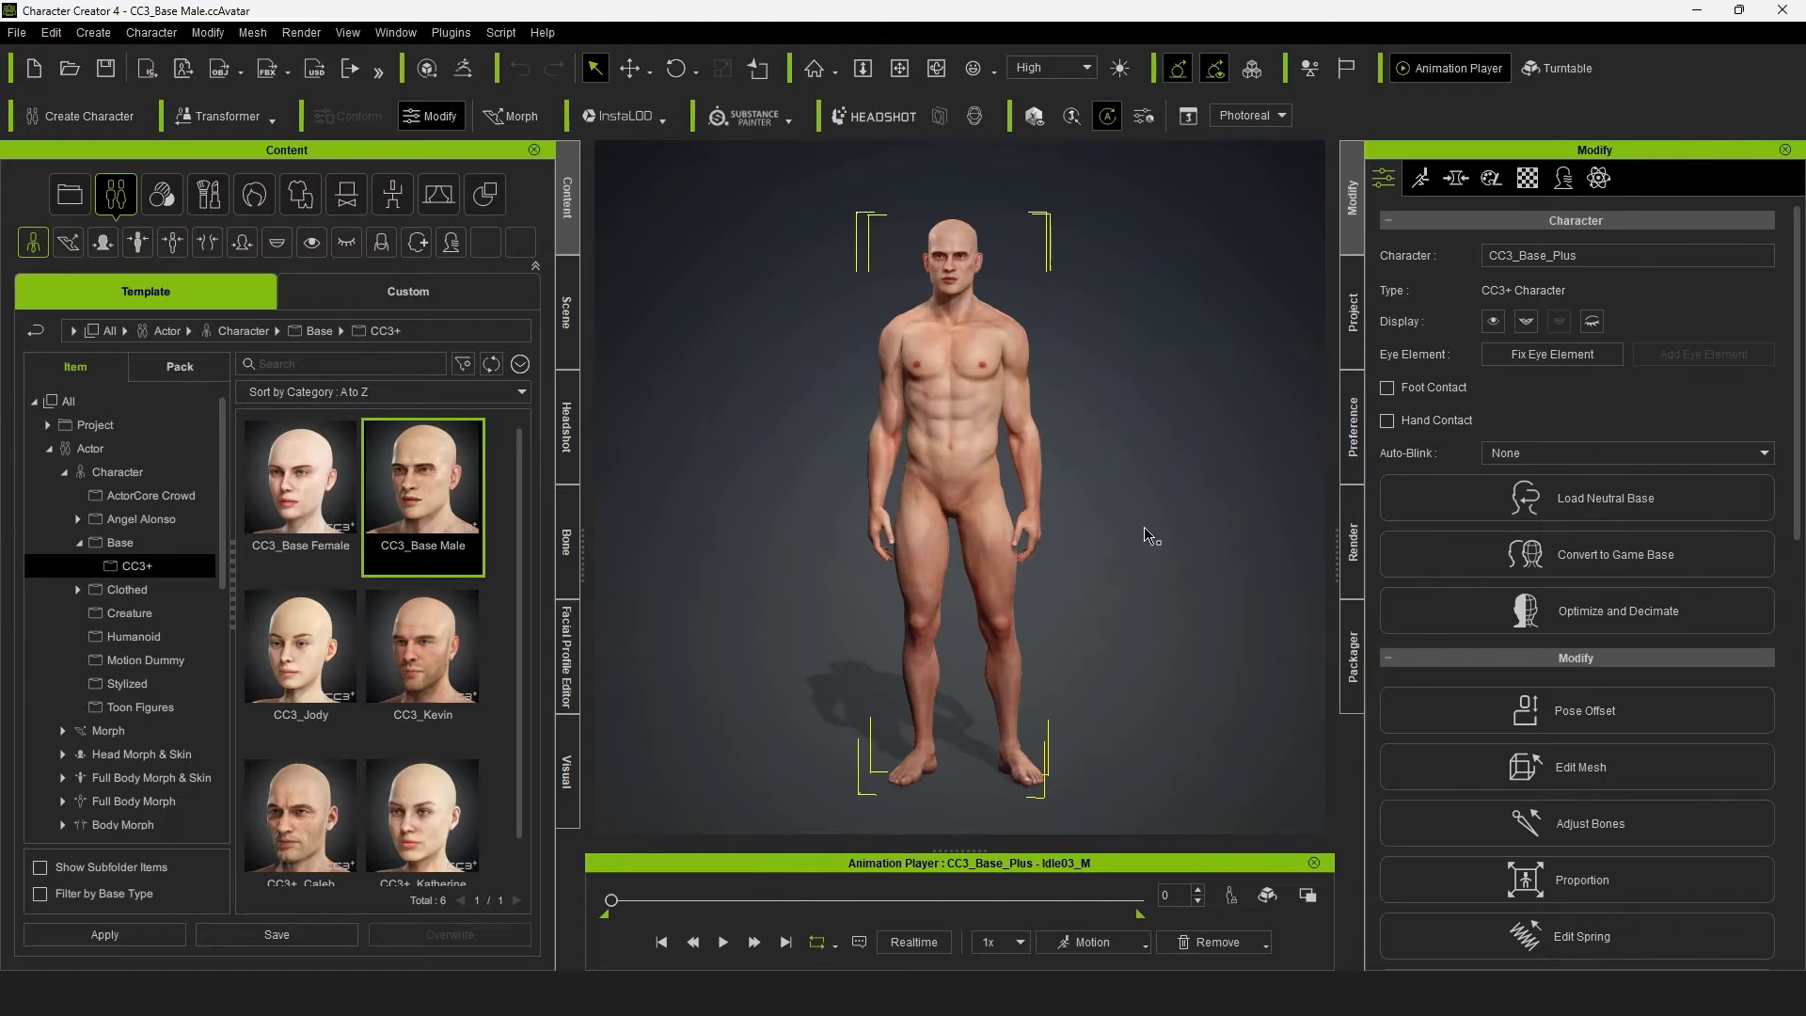
Step: Put the character into the A-Pose from Animation > Pose > Calibration
click(393, 200)
click(104, 247)
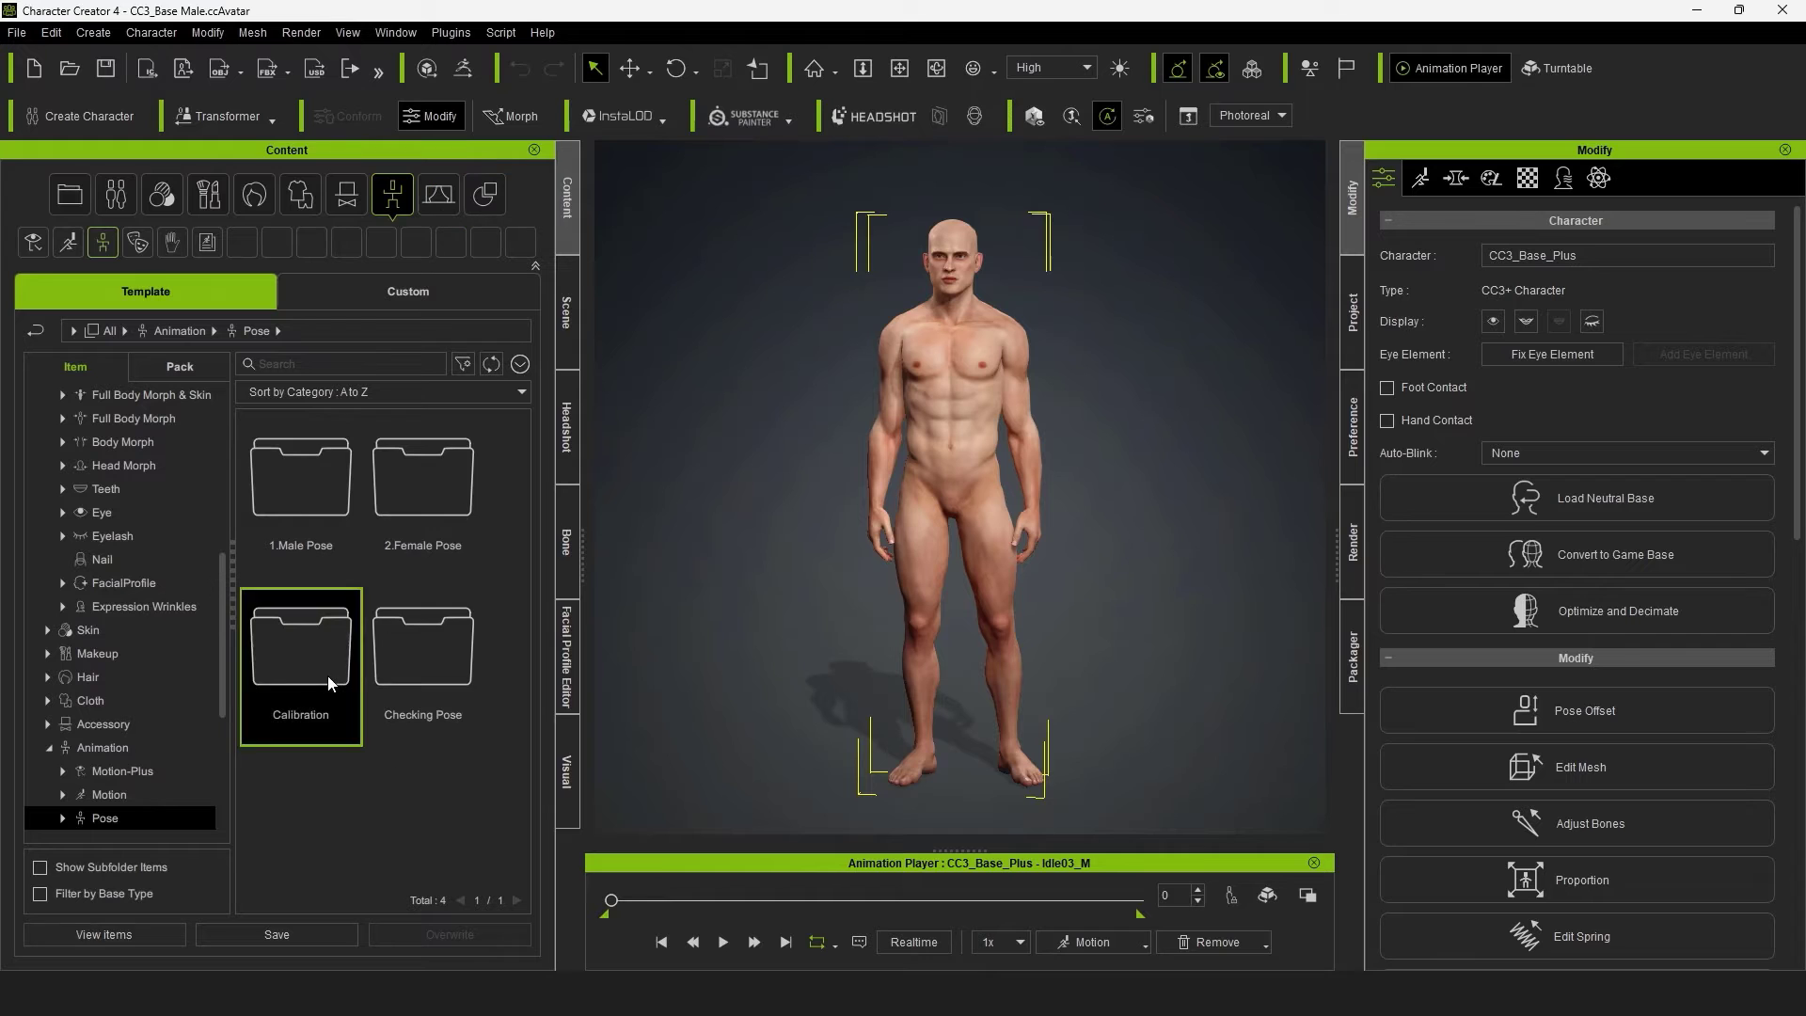
double_click(327, 676)
double_click(290, 491)
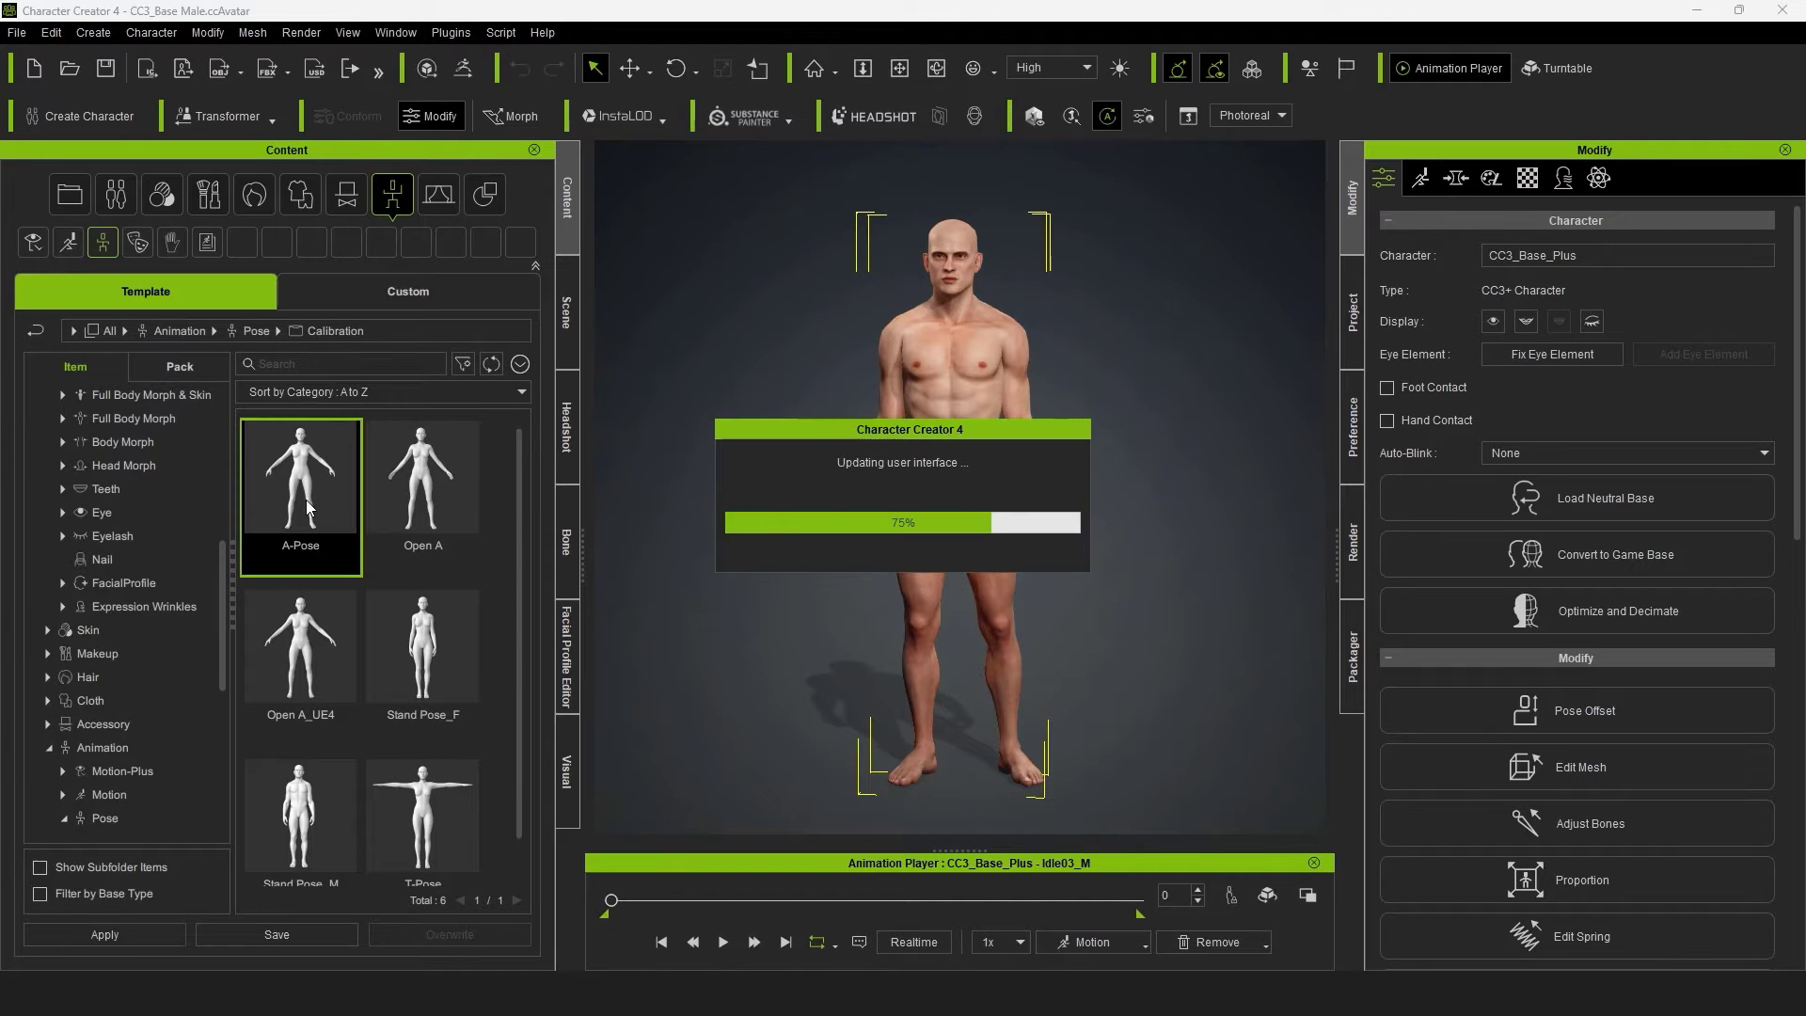
click(1455, 178)
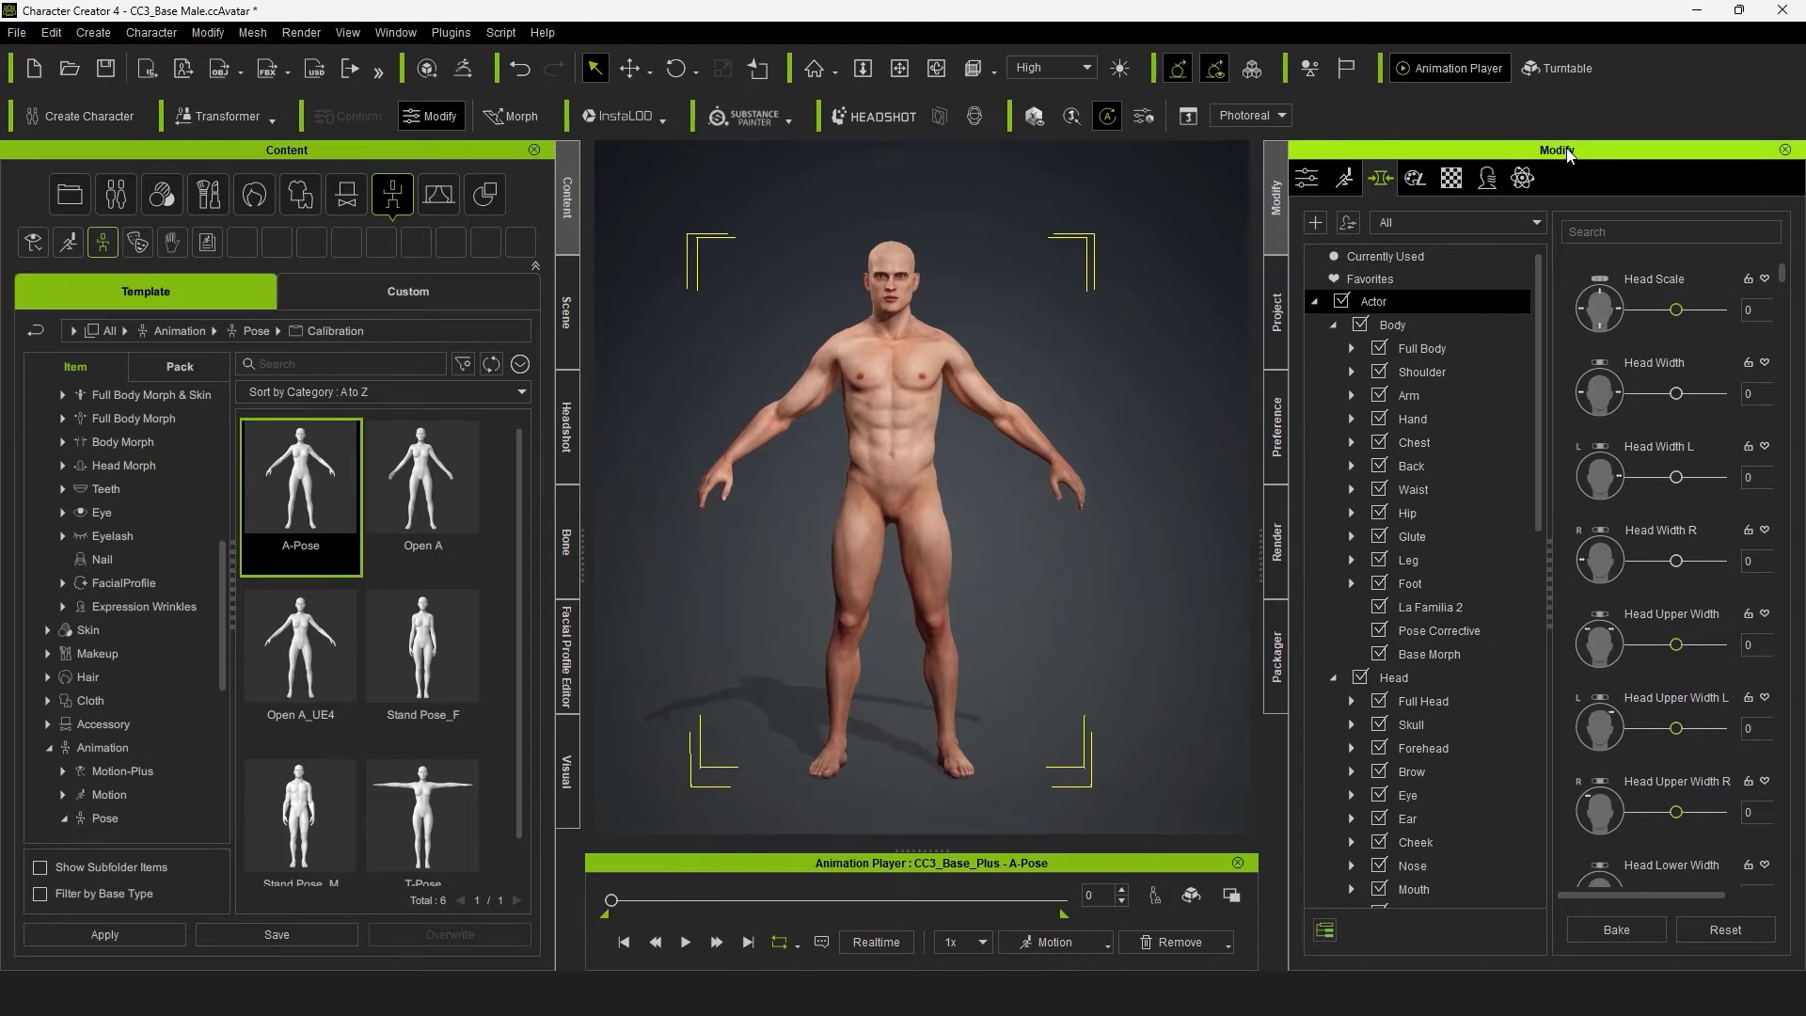
Step: Reset the body to a slim neutral base and widen the shoulders
scroll(1648, 704, down, 4)
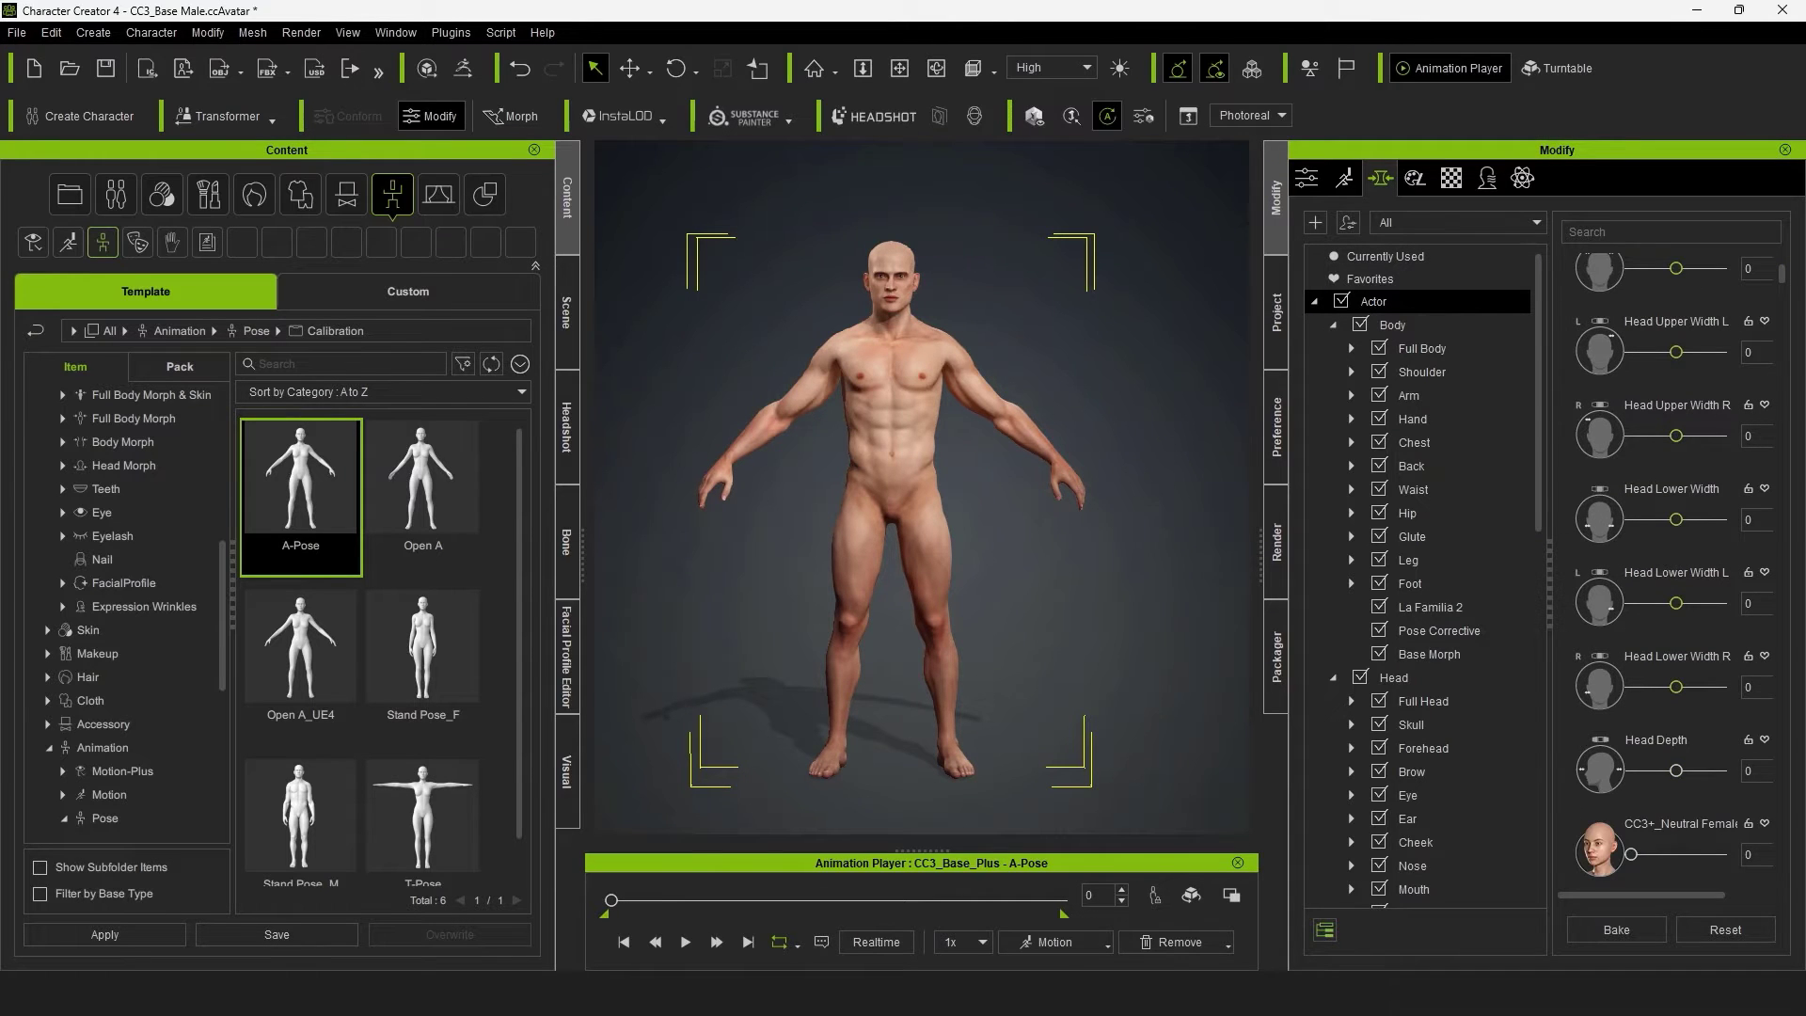
click(1705, 930)
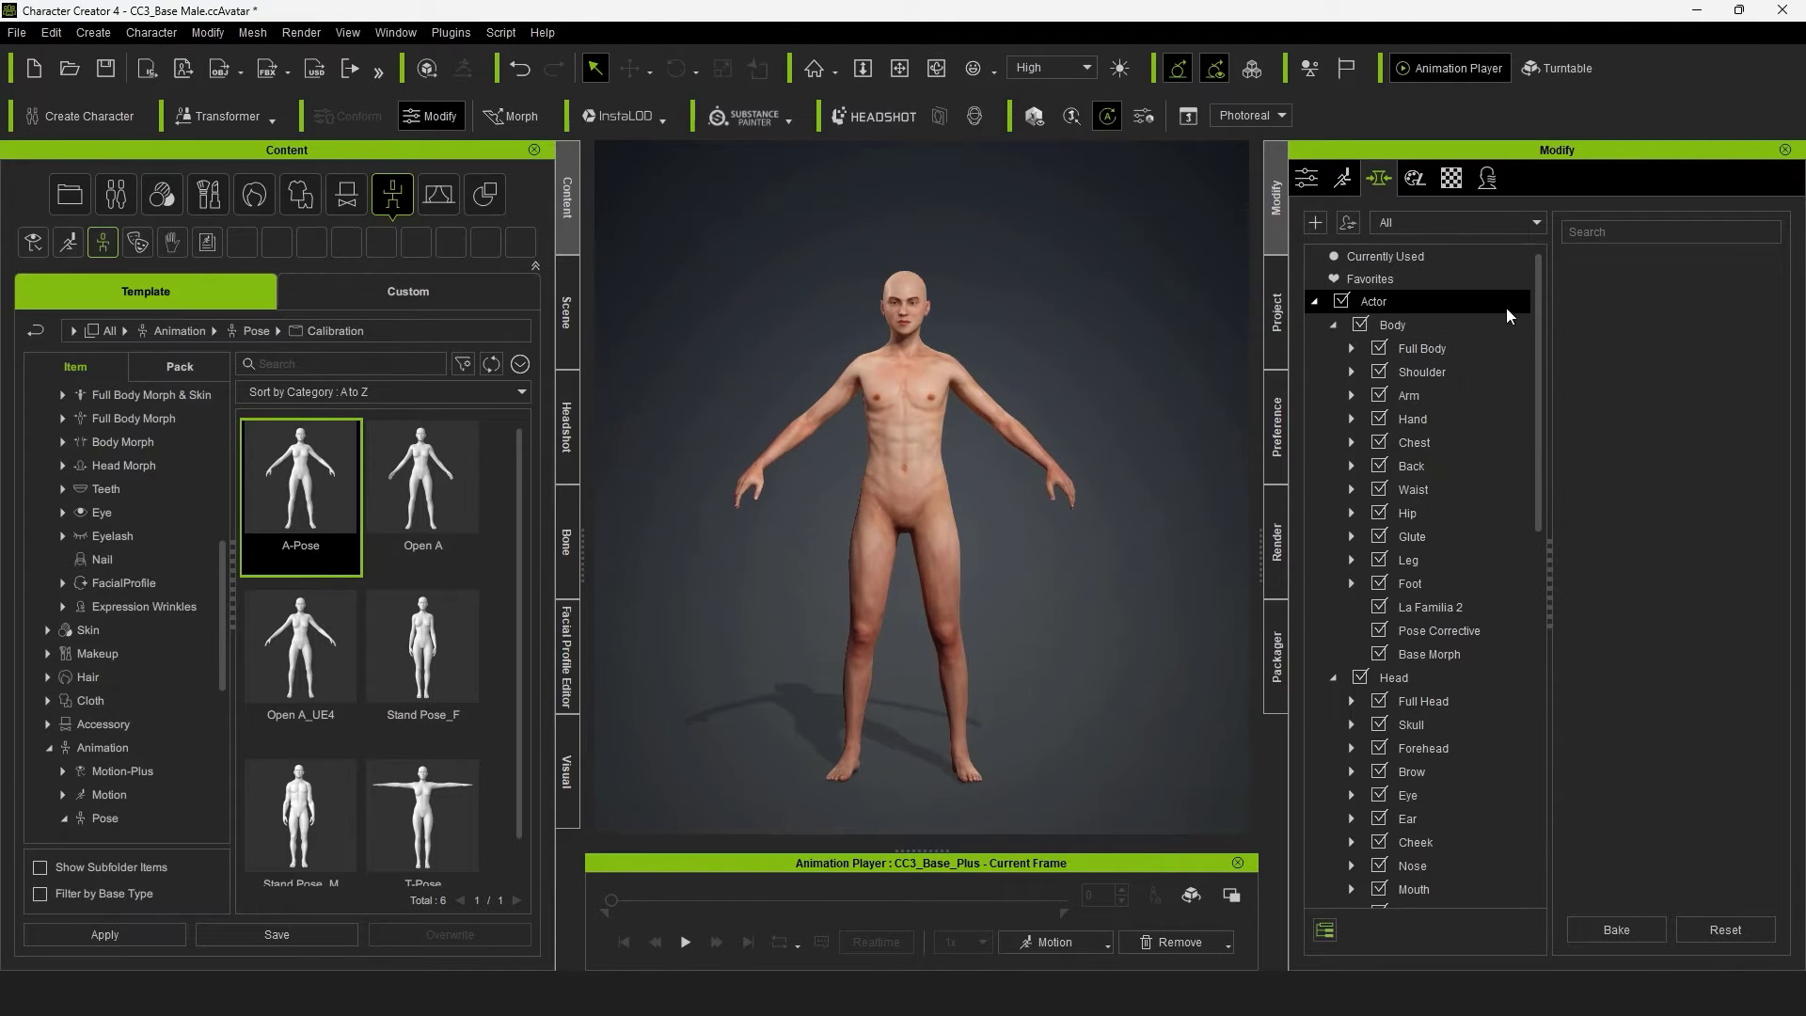
click(1479, 326)
drag(1792, 270, 1788, 570)
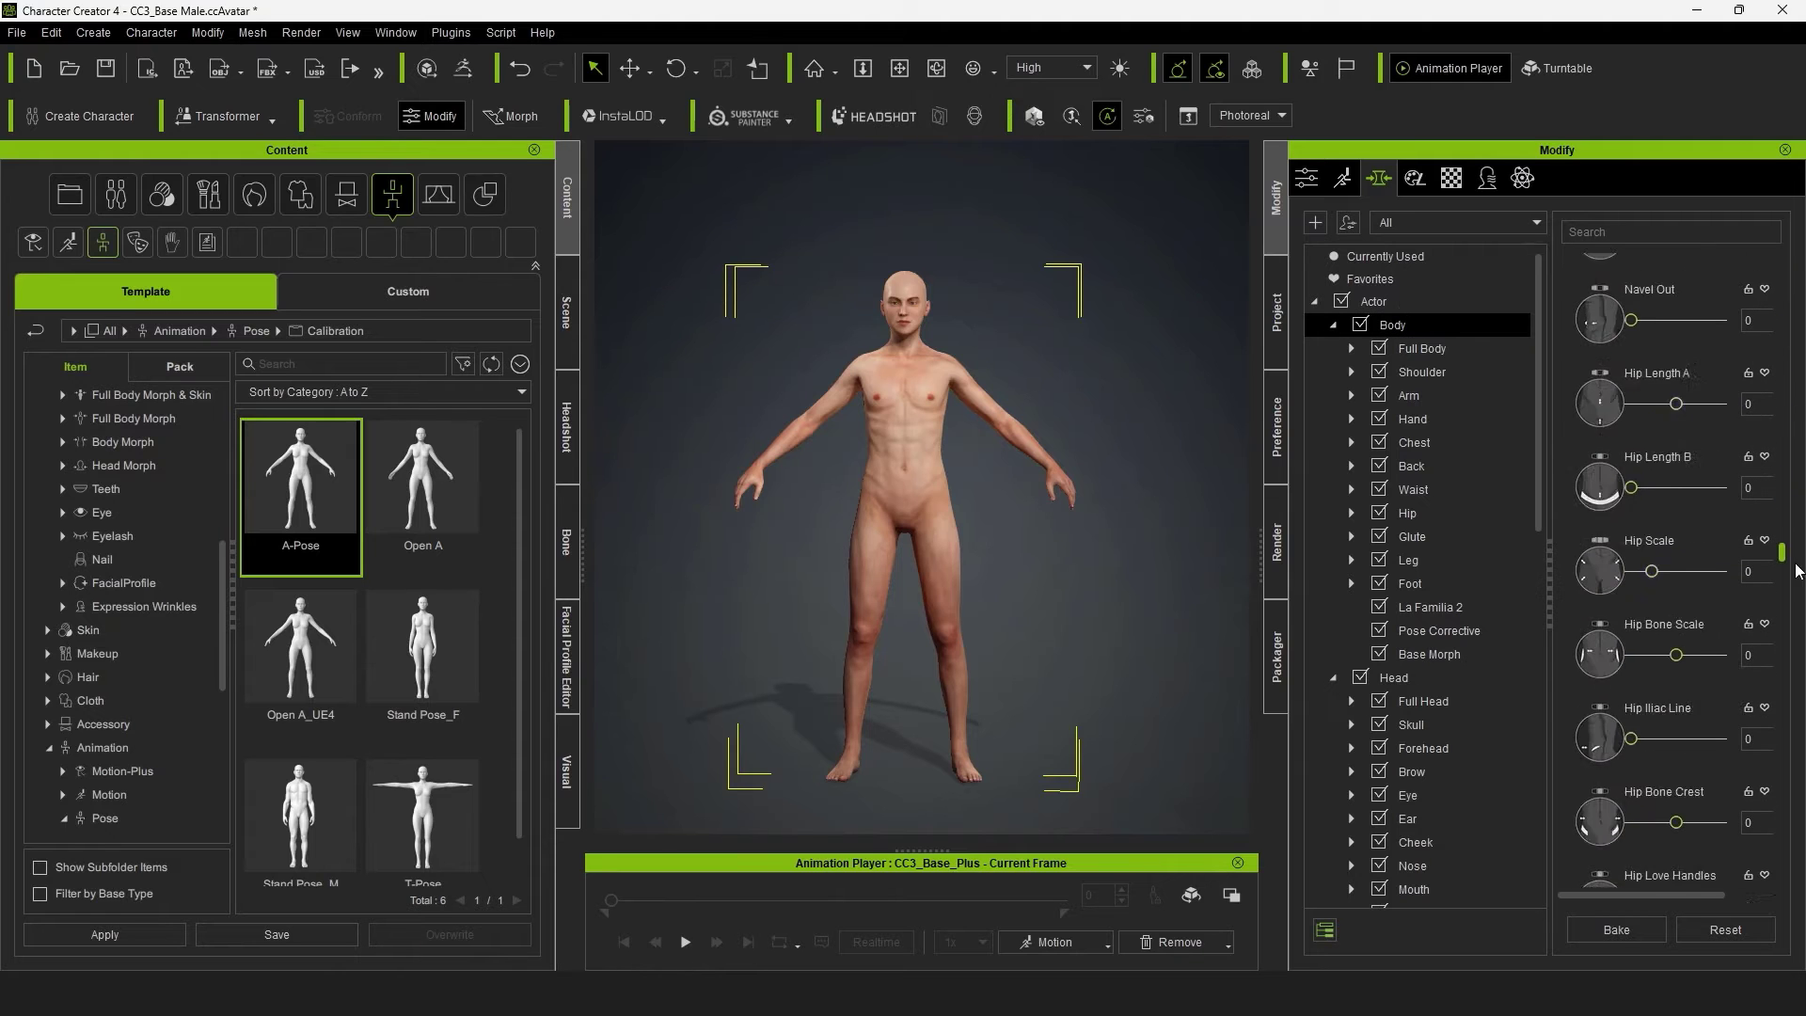
text(sca)
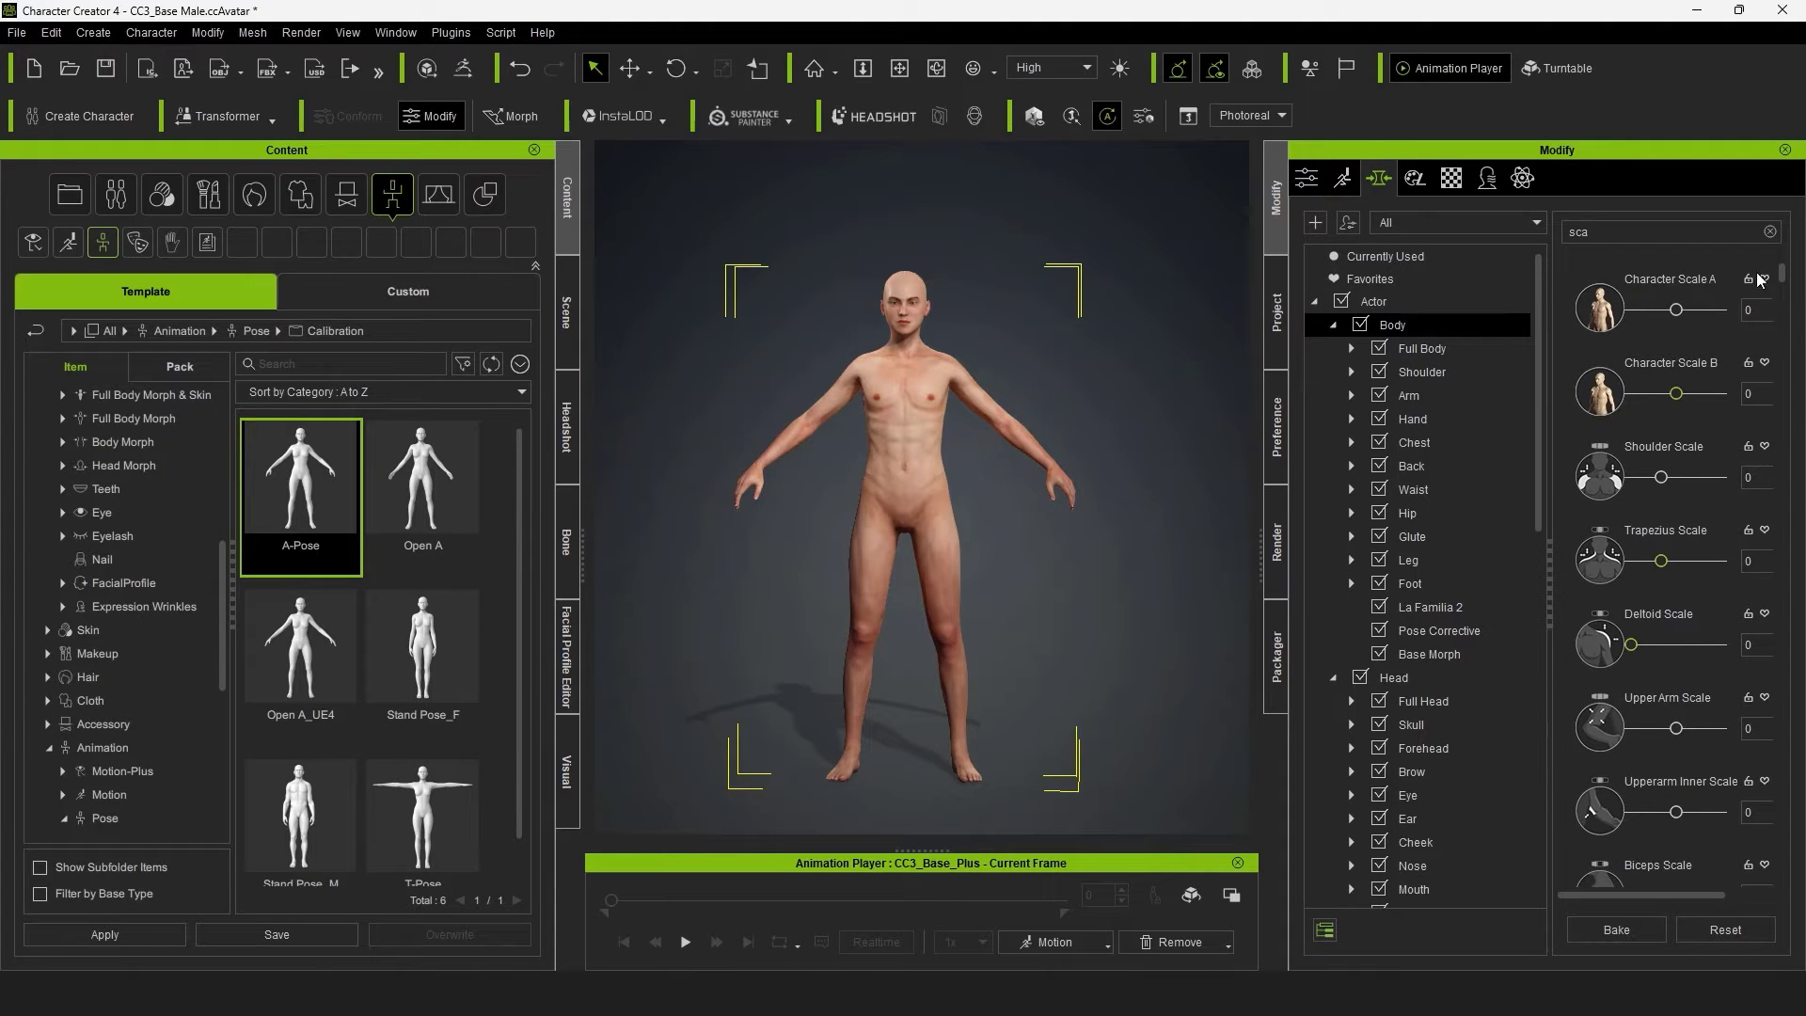
click(1411, 371)
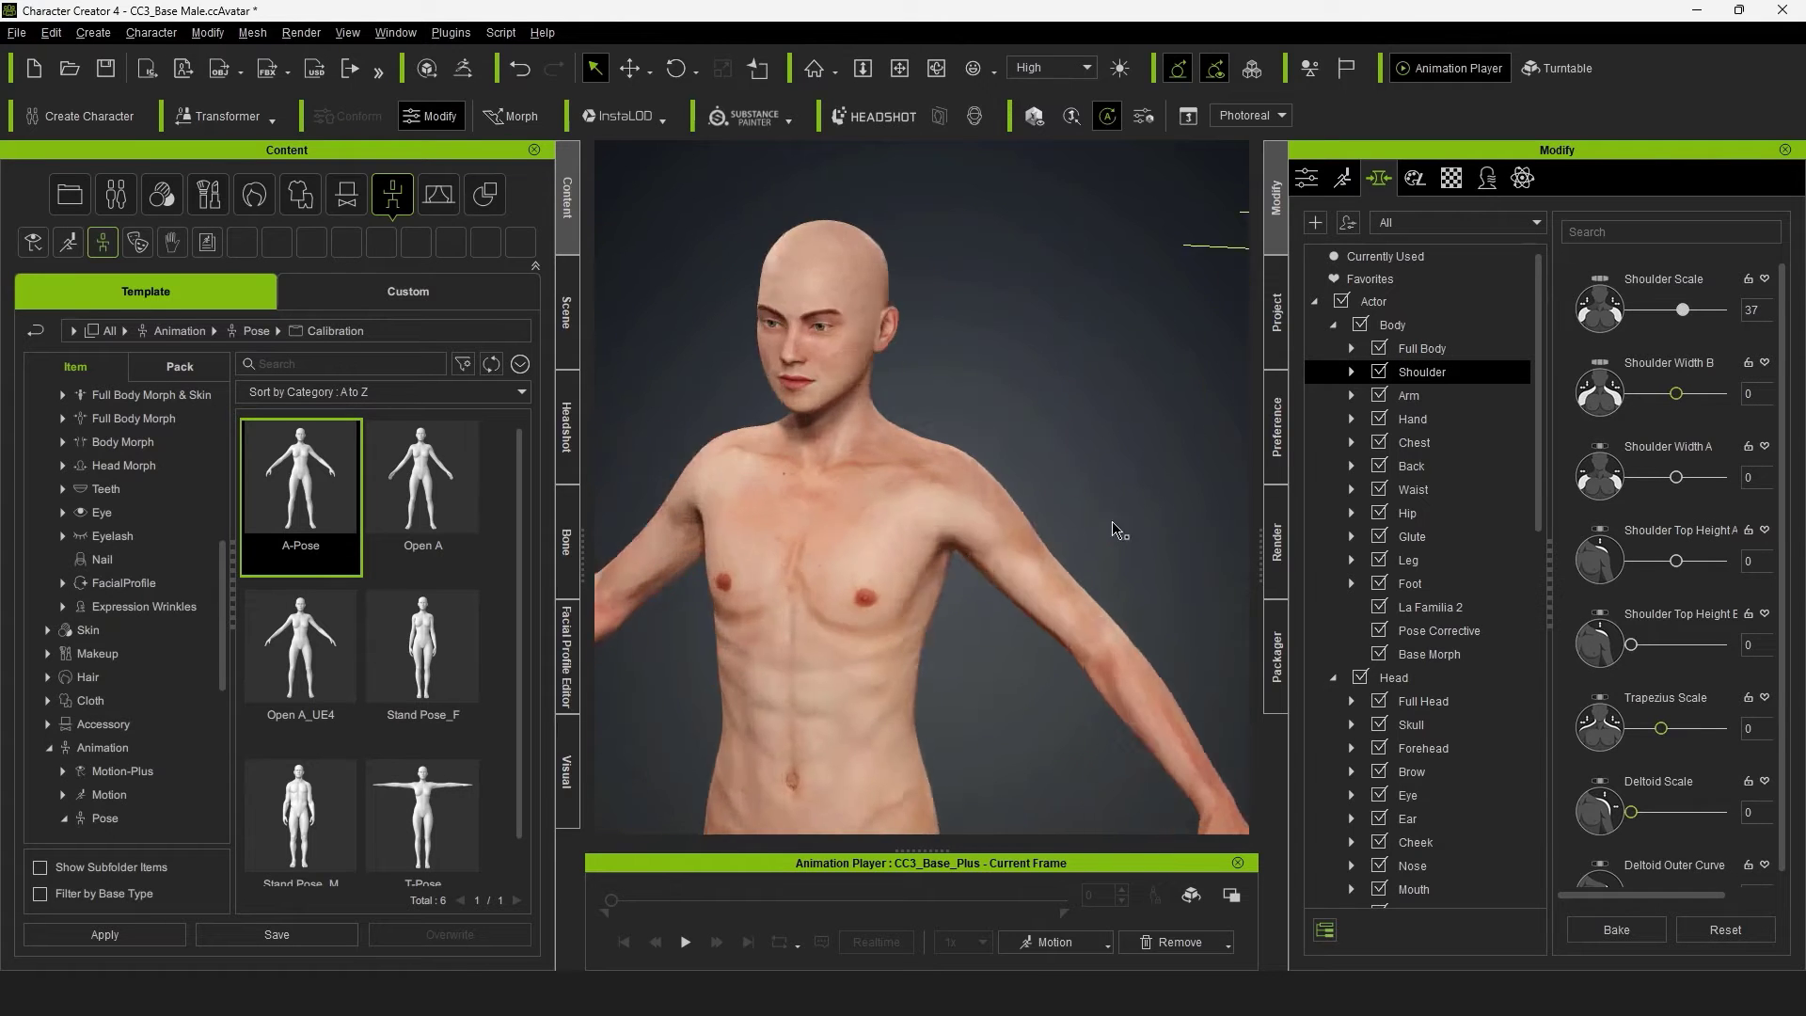
drag(1675, 393, 1694, 395)
drag(1678, 478, 1696, 482)
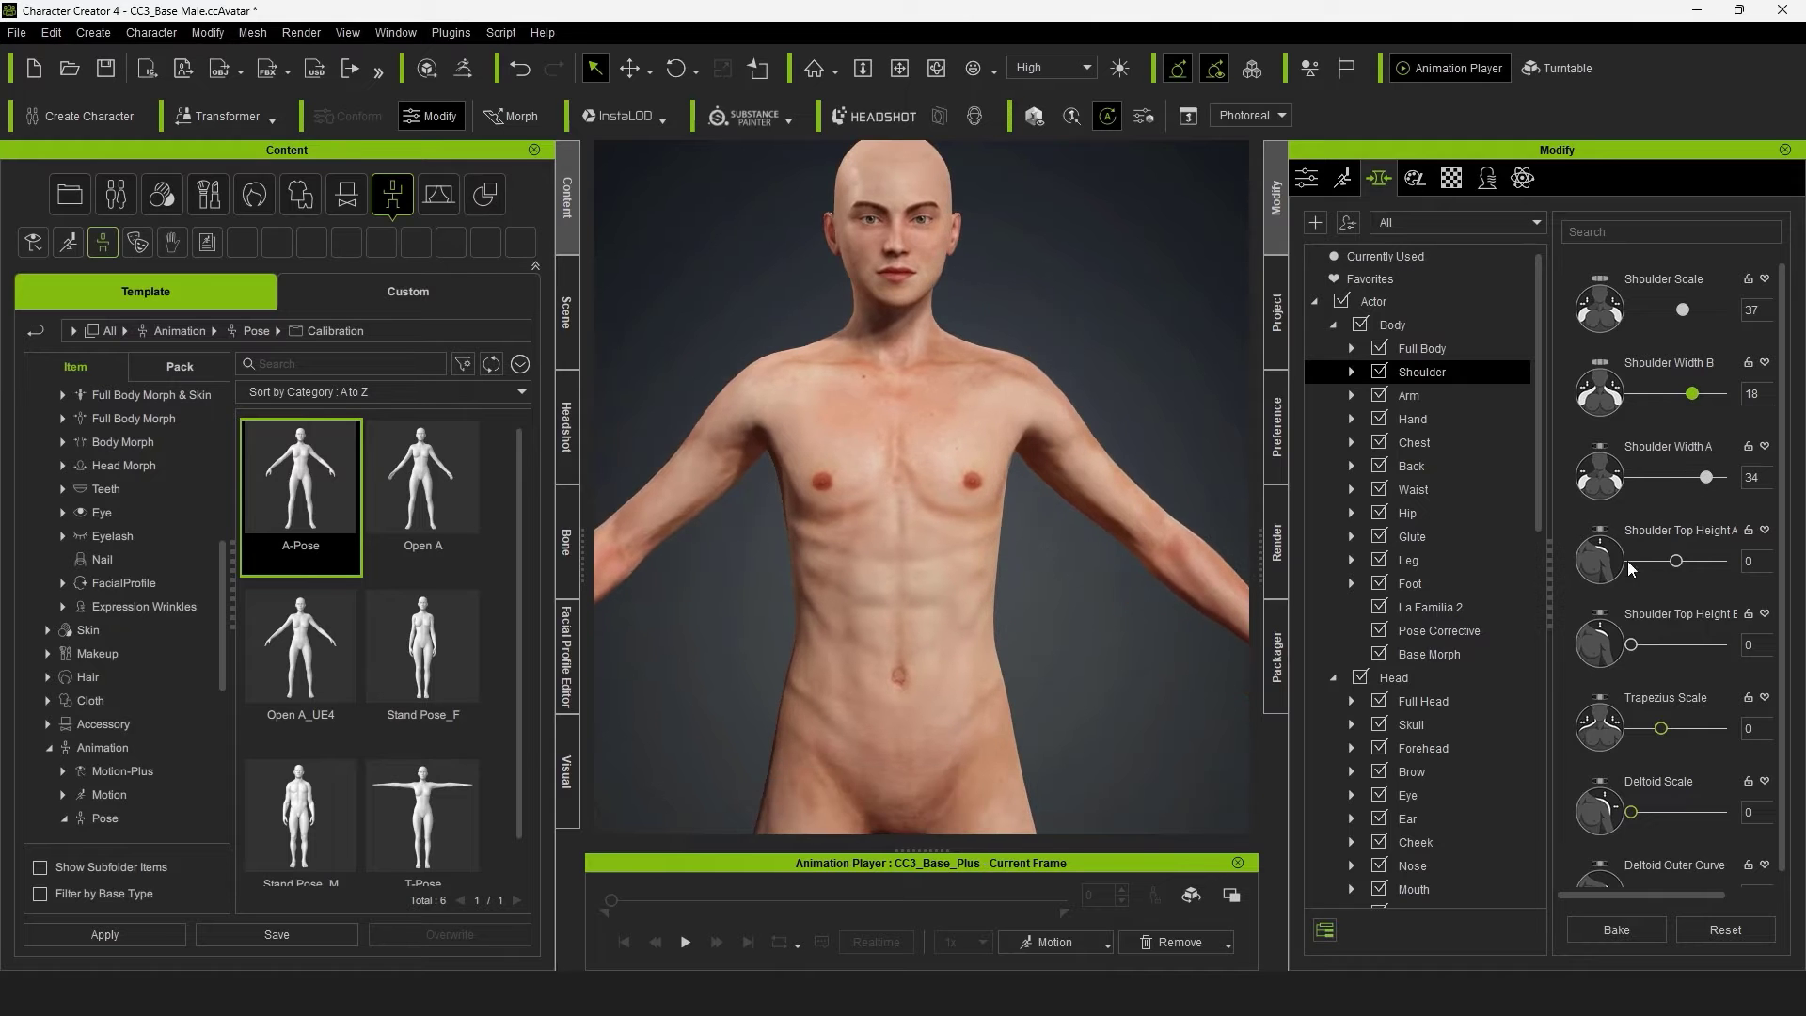
Step: Enlarge the character's hands and make them thicker
key(Down)
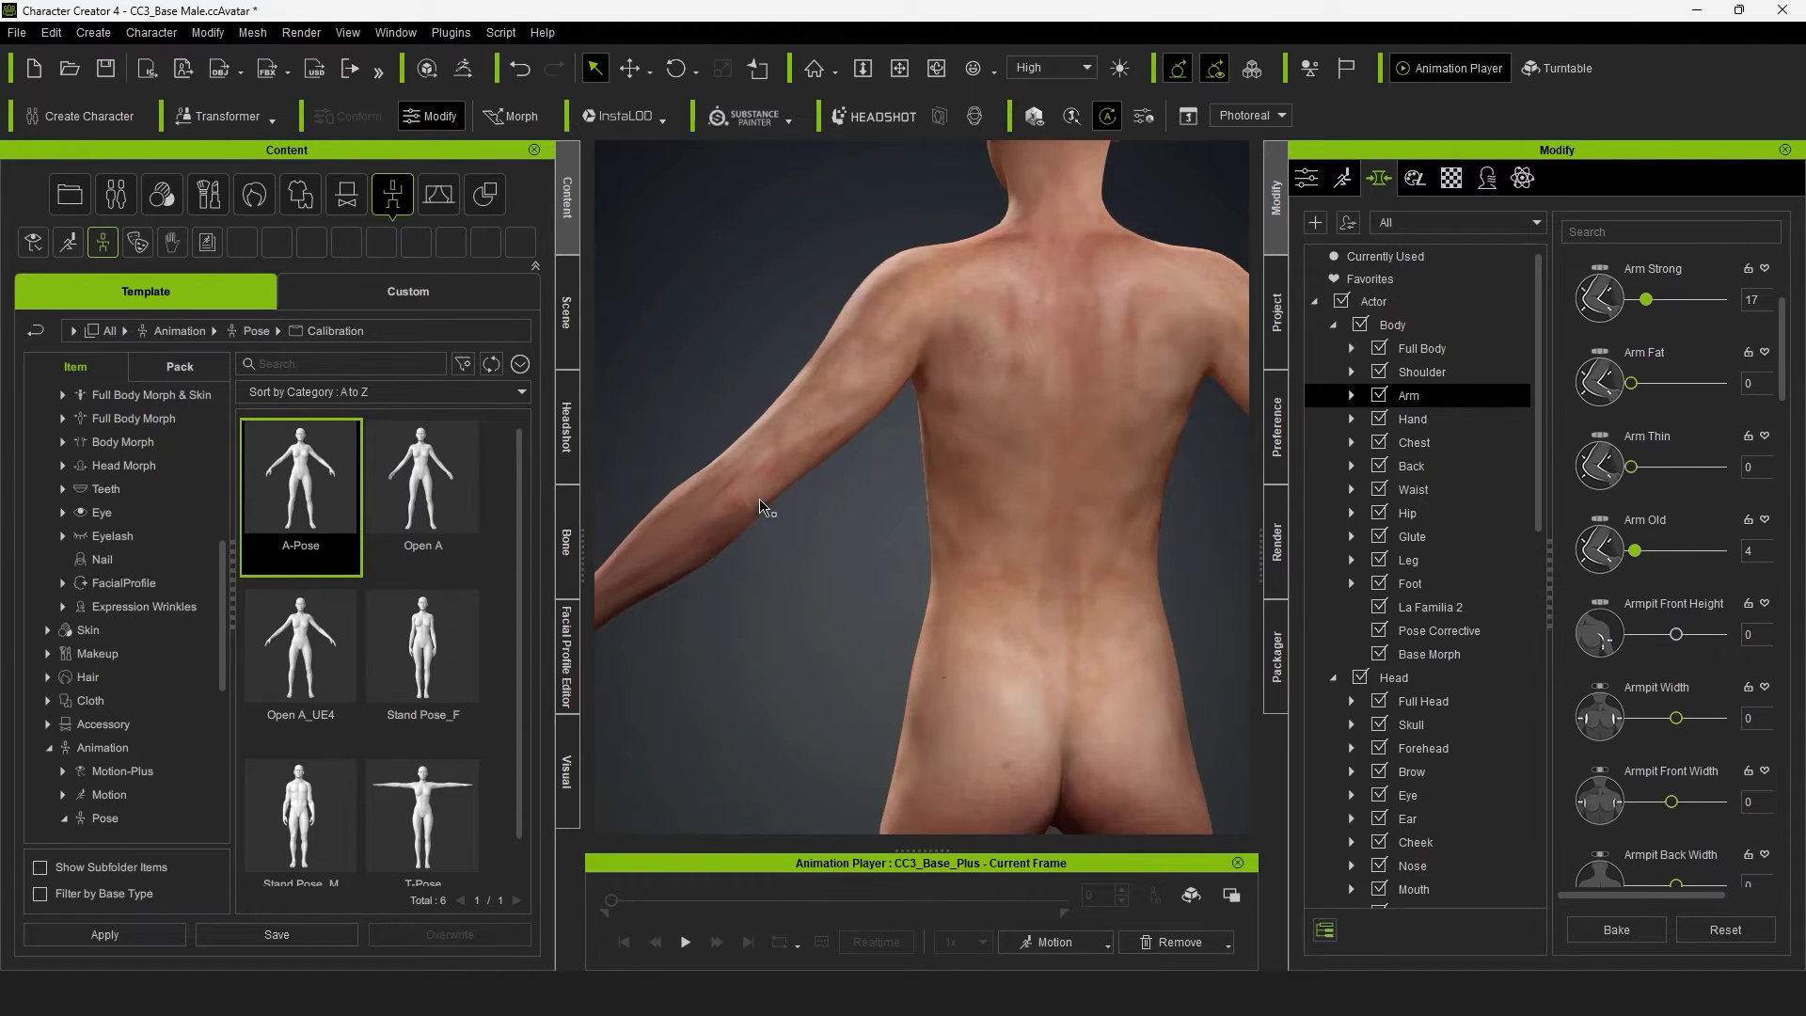
key(Down)
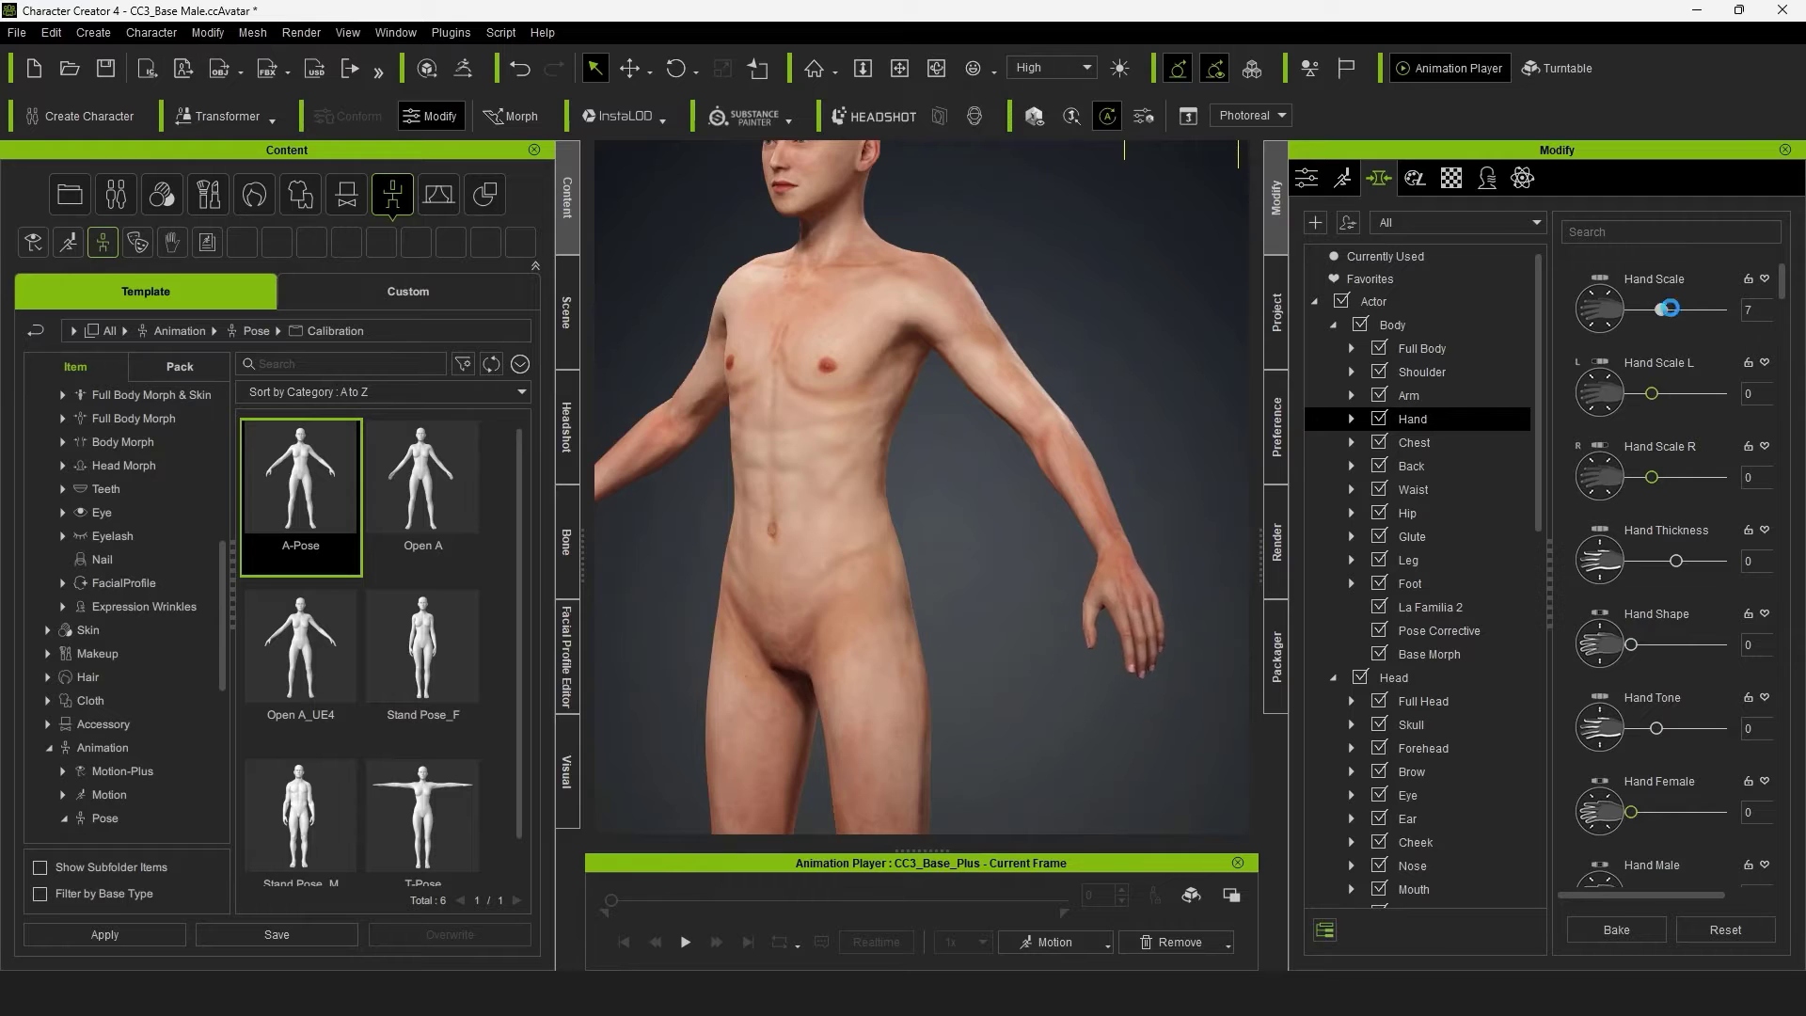
drag(1662, 313, 1667, 312)
drag(1675, 560, 1696, 570)
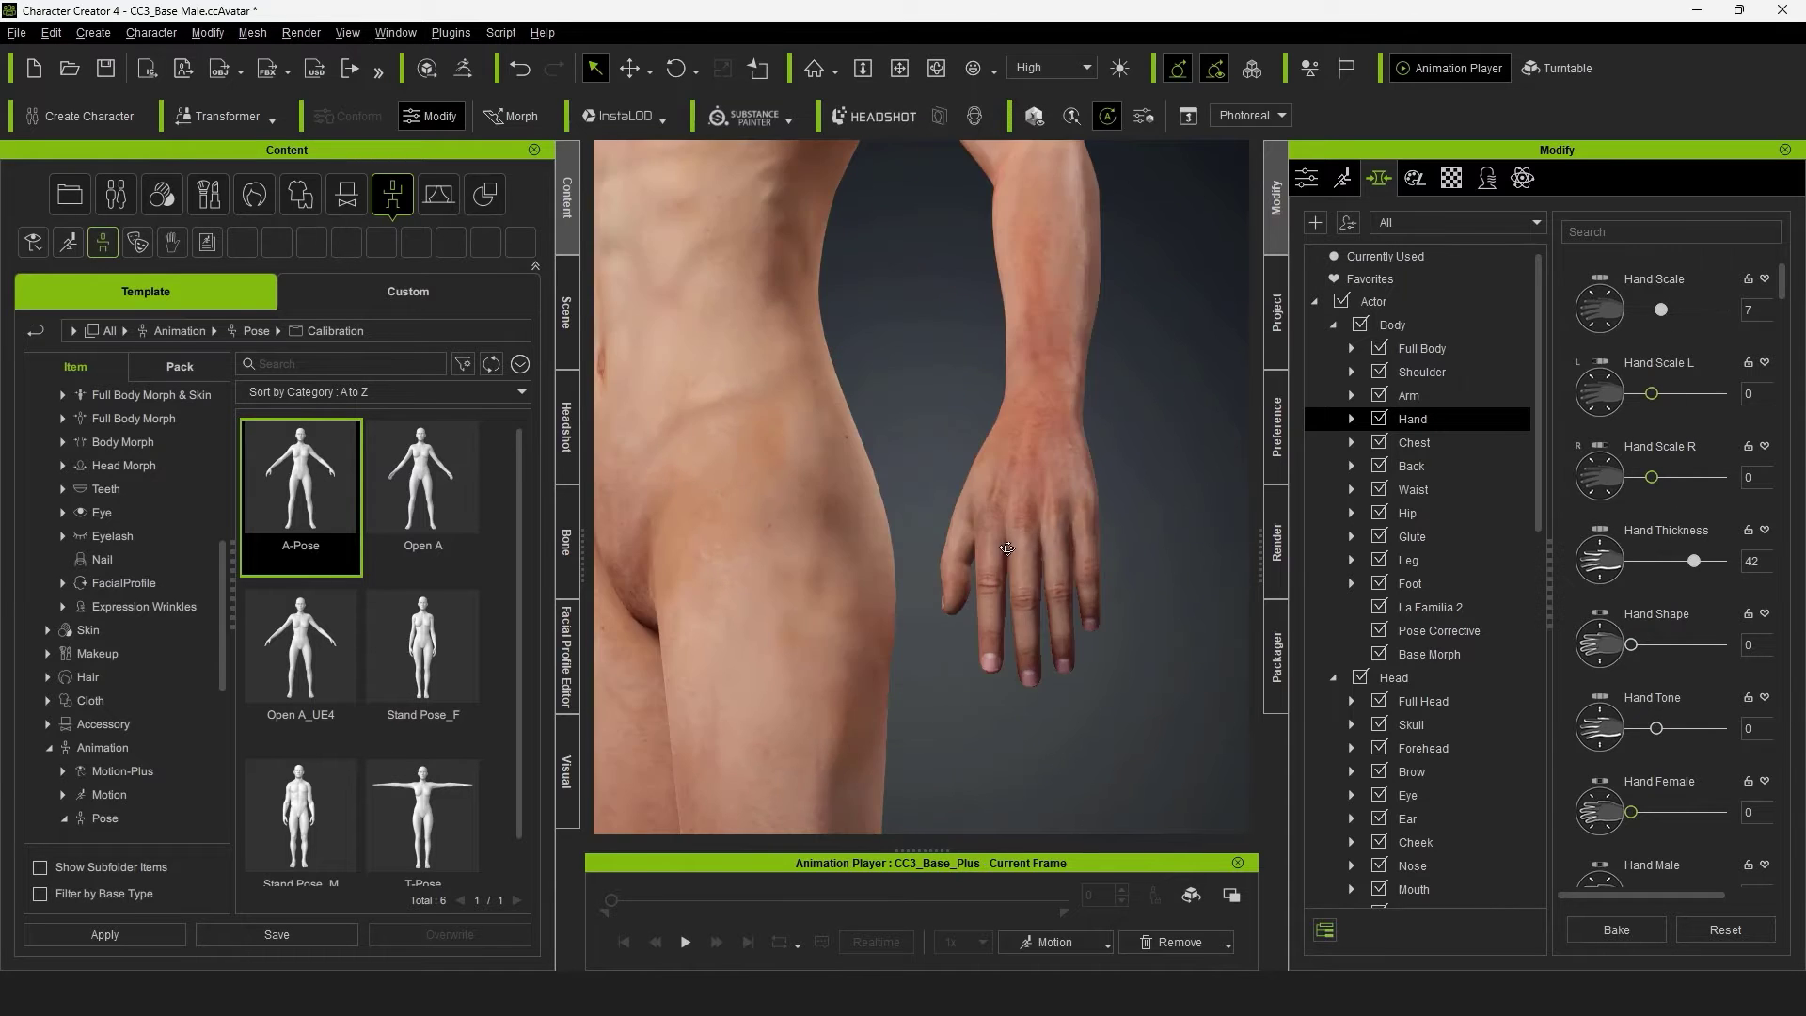
Step: Adjust the leg sliders, then enlarge the ears and eyes
click(1408, 560)
scroll(1679, 752, down, 2)
scroll(1684, 715, down, 1)
scroll(1689, 835, down, 2)
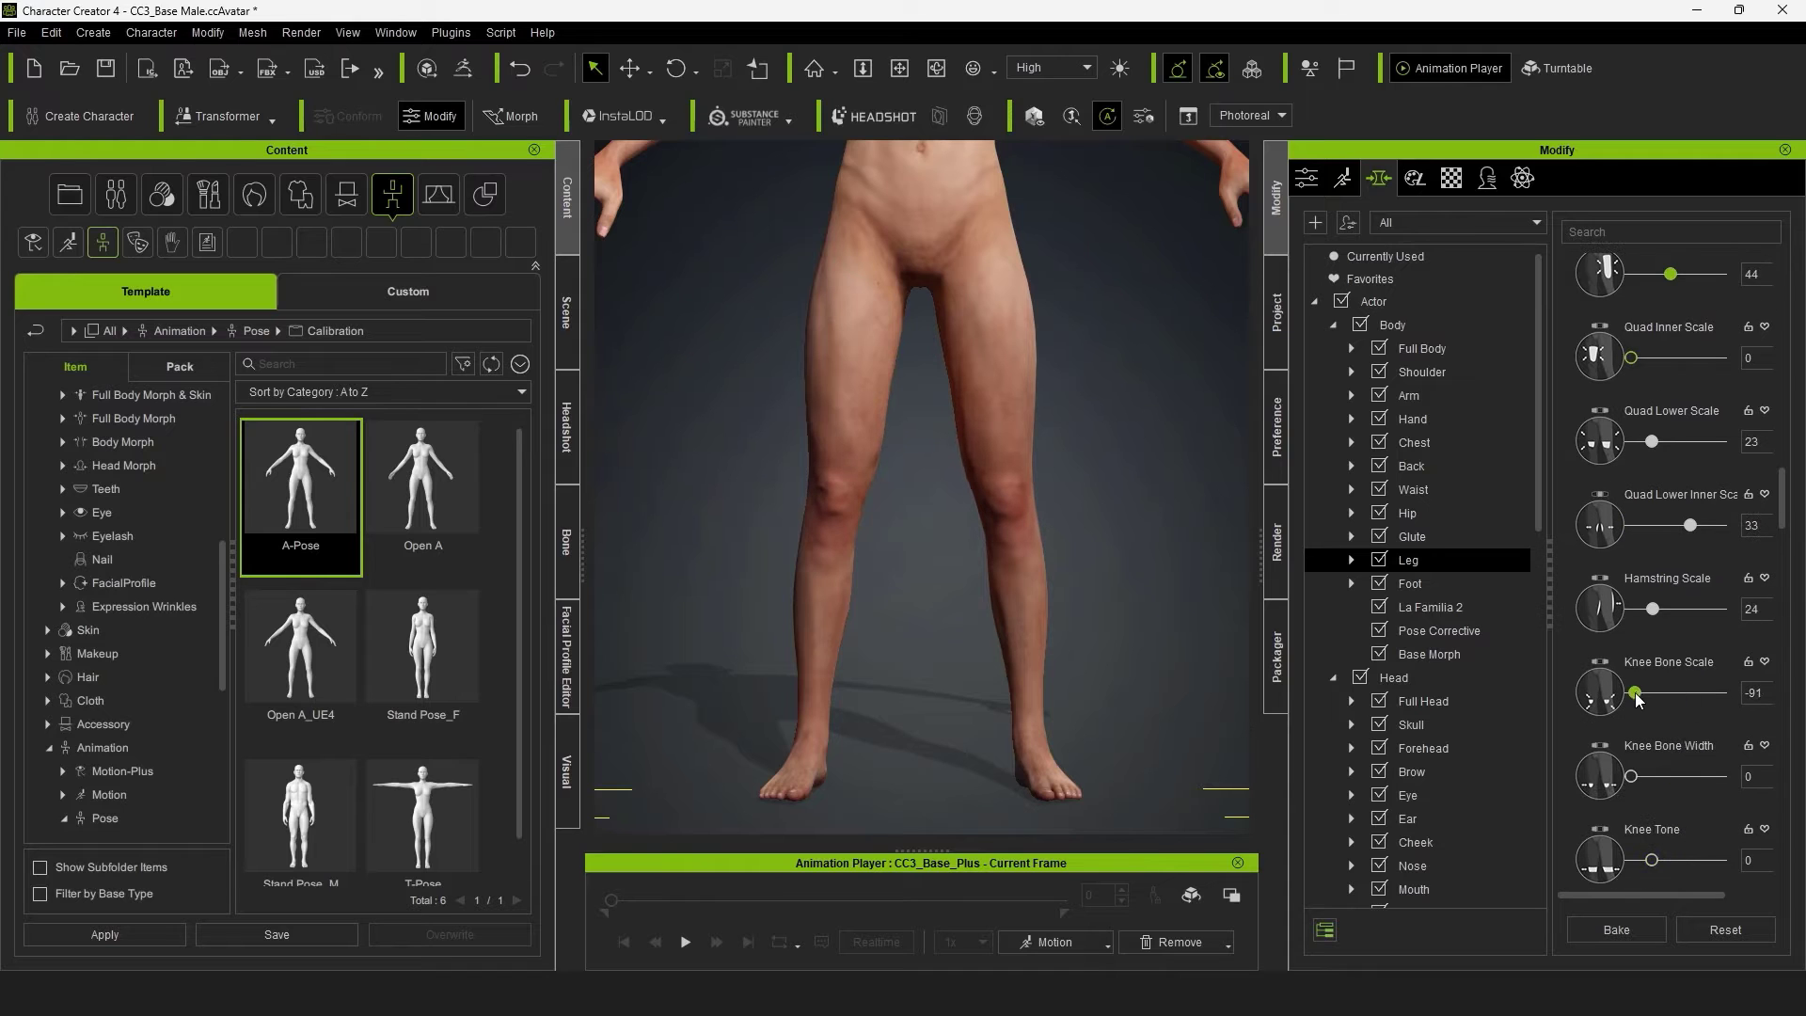
scroll(1638, 815, down, 3)
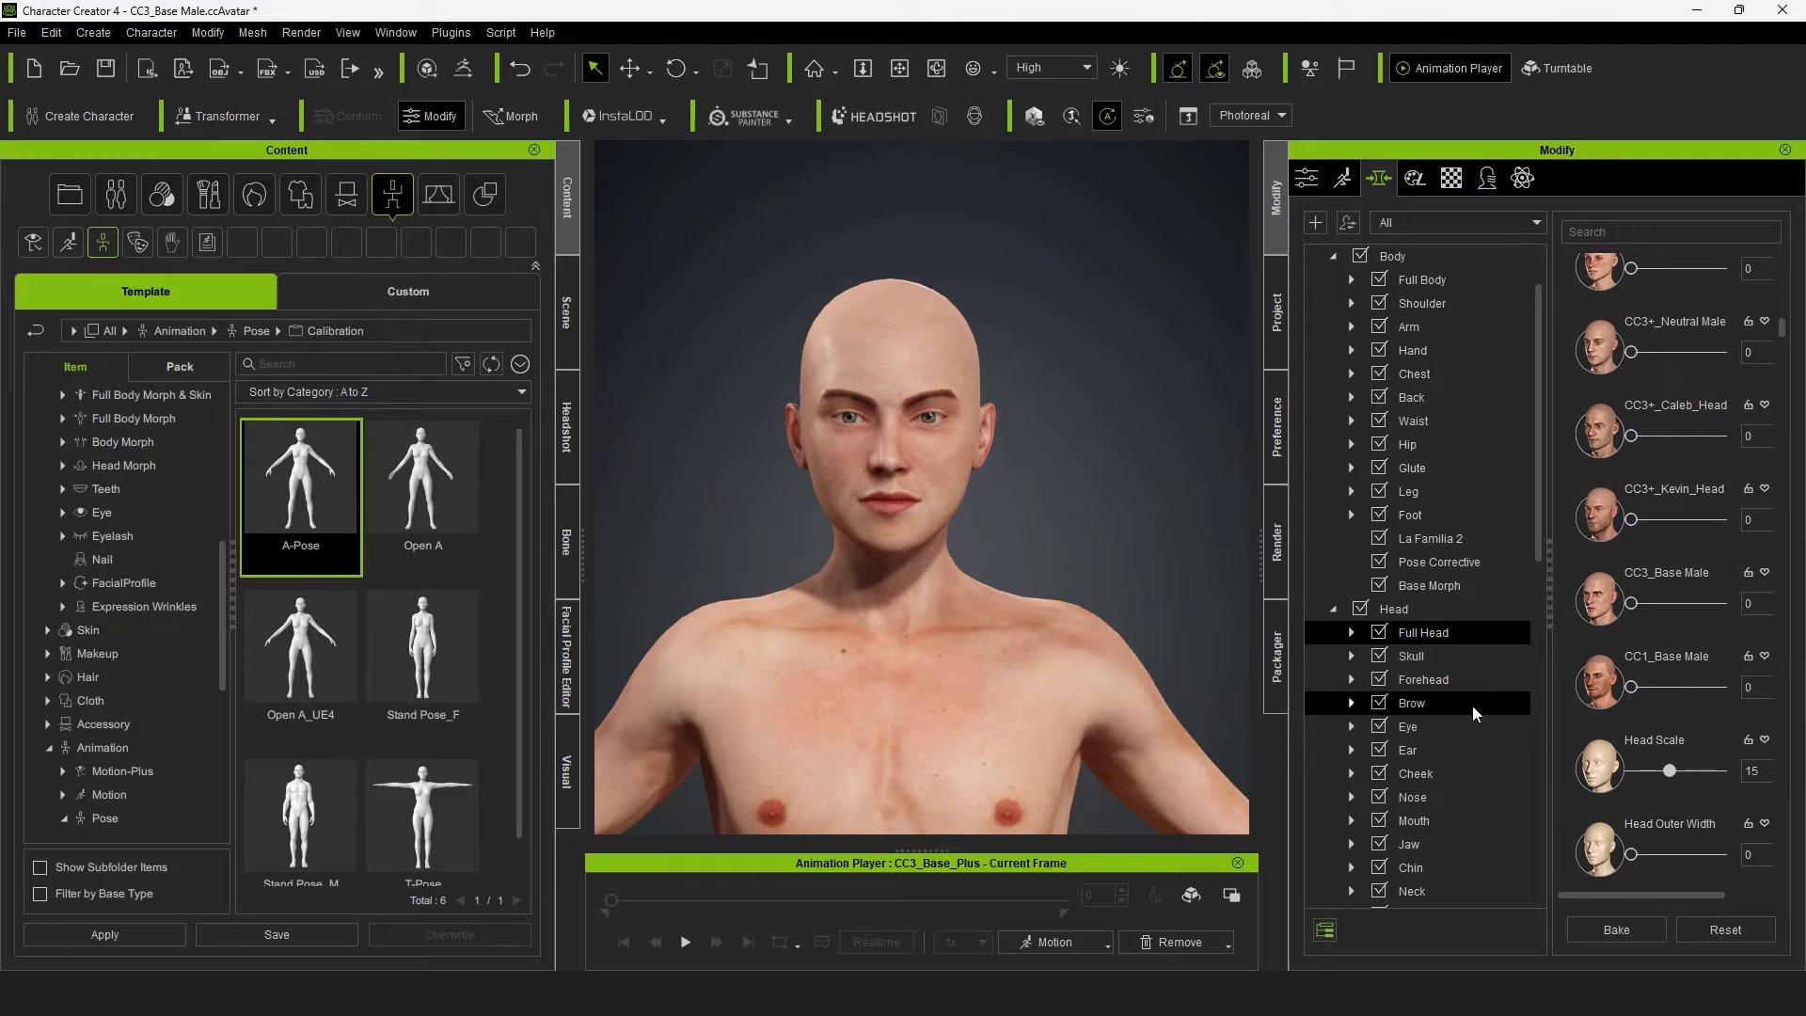
scroll(1466, 855, down, 1)
click(1408, 680)
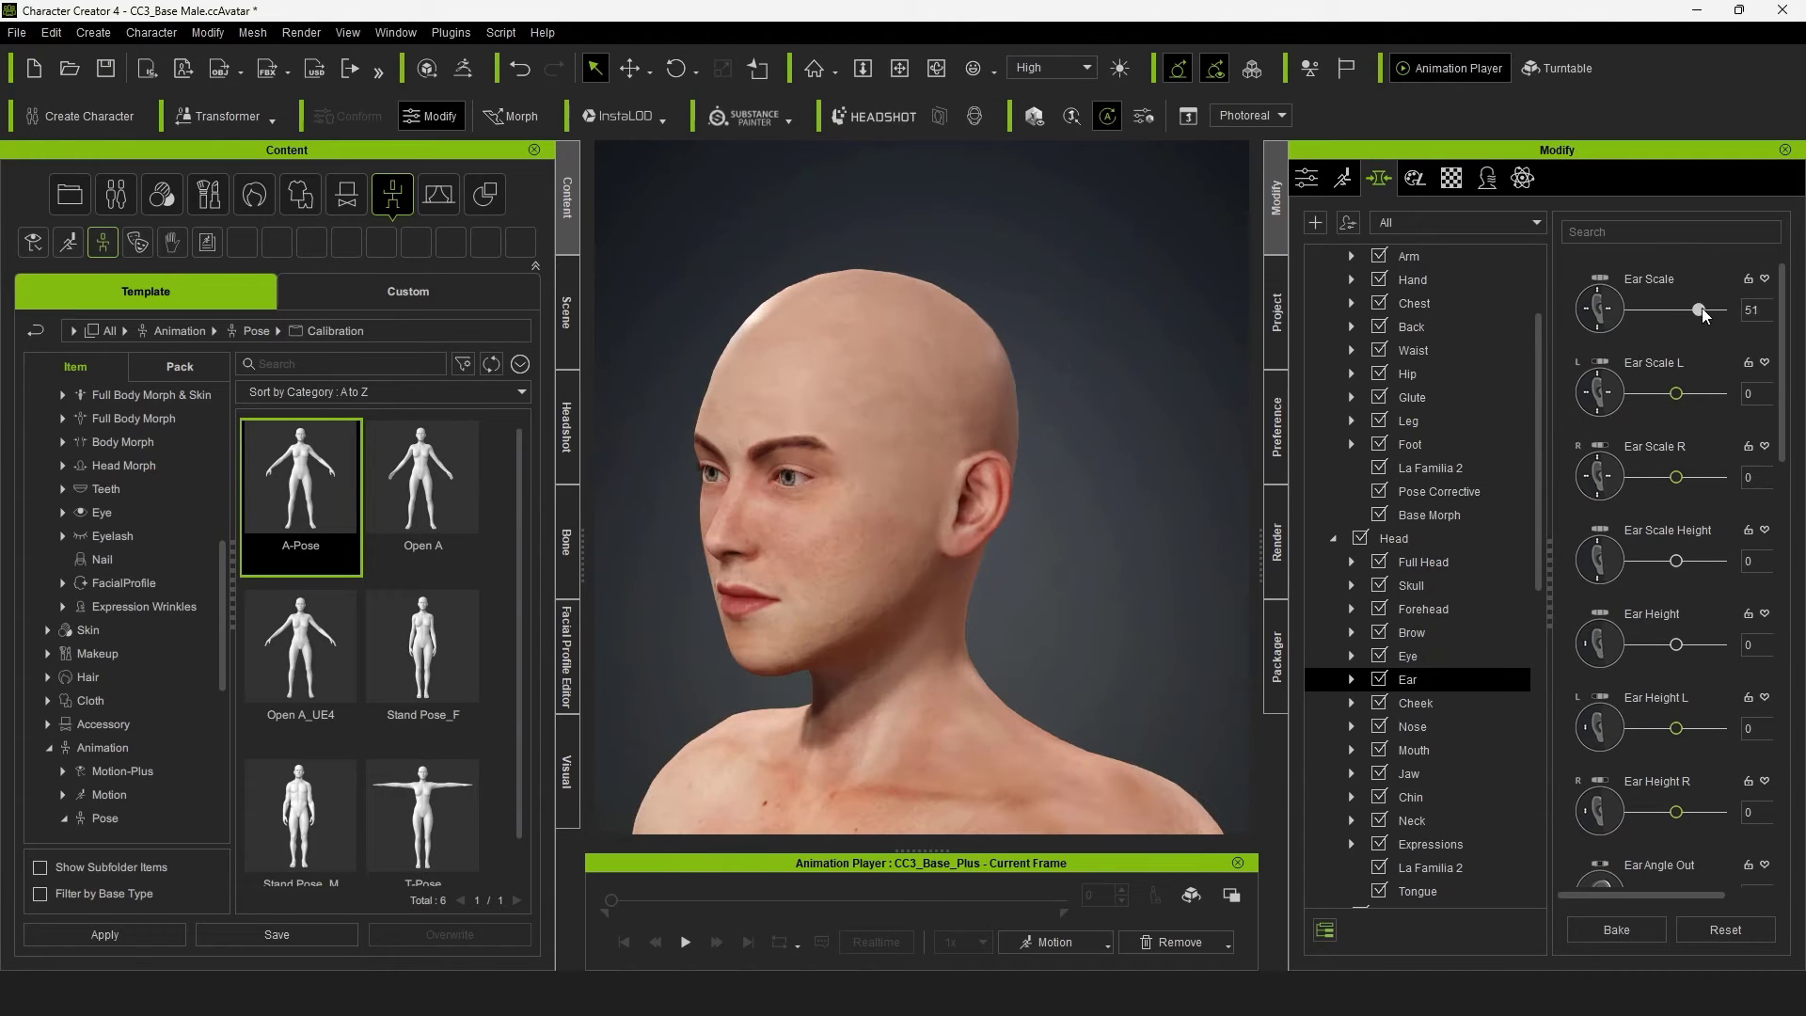
scroll(1694, 565, down, 3)
drag(1675, 661, 1696, 661)
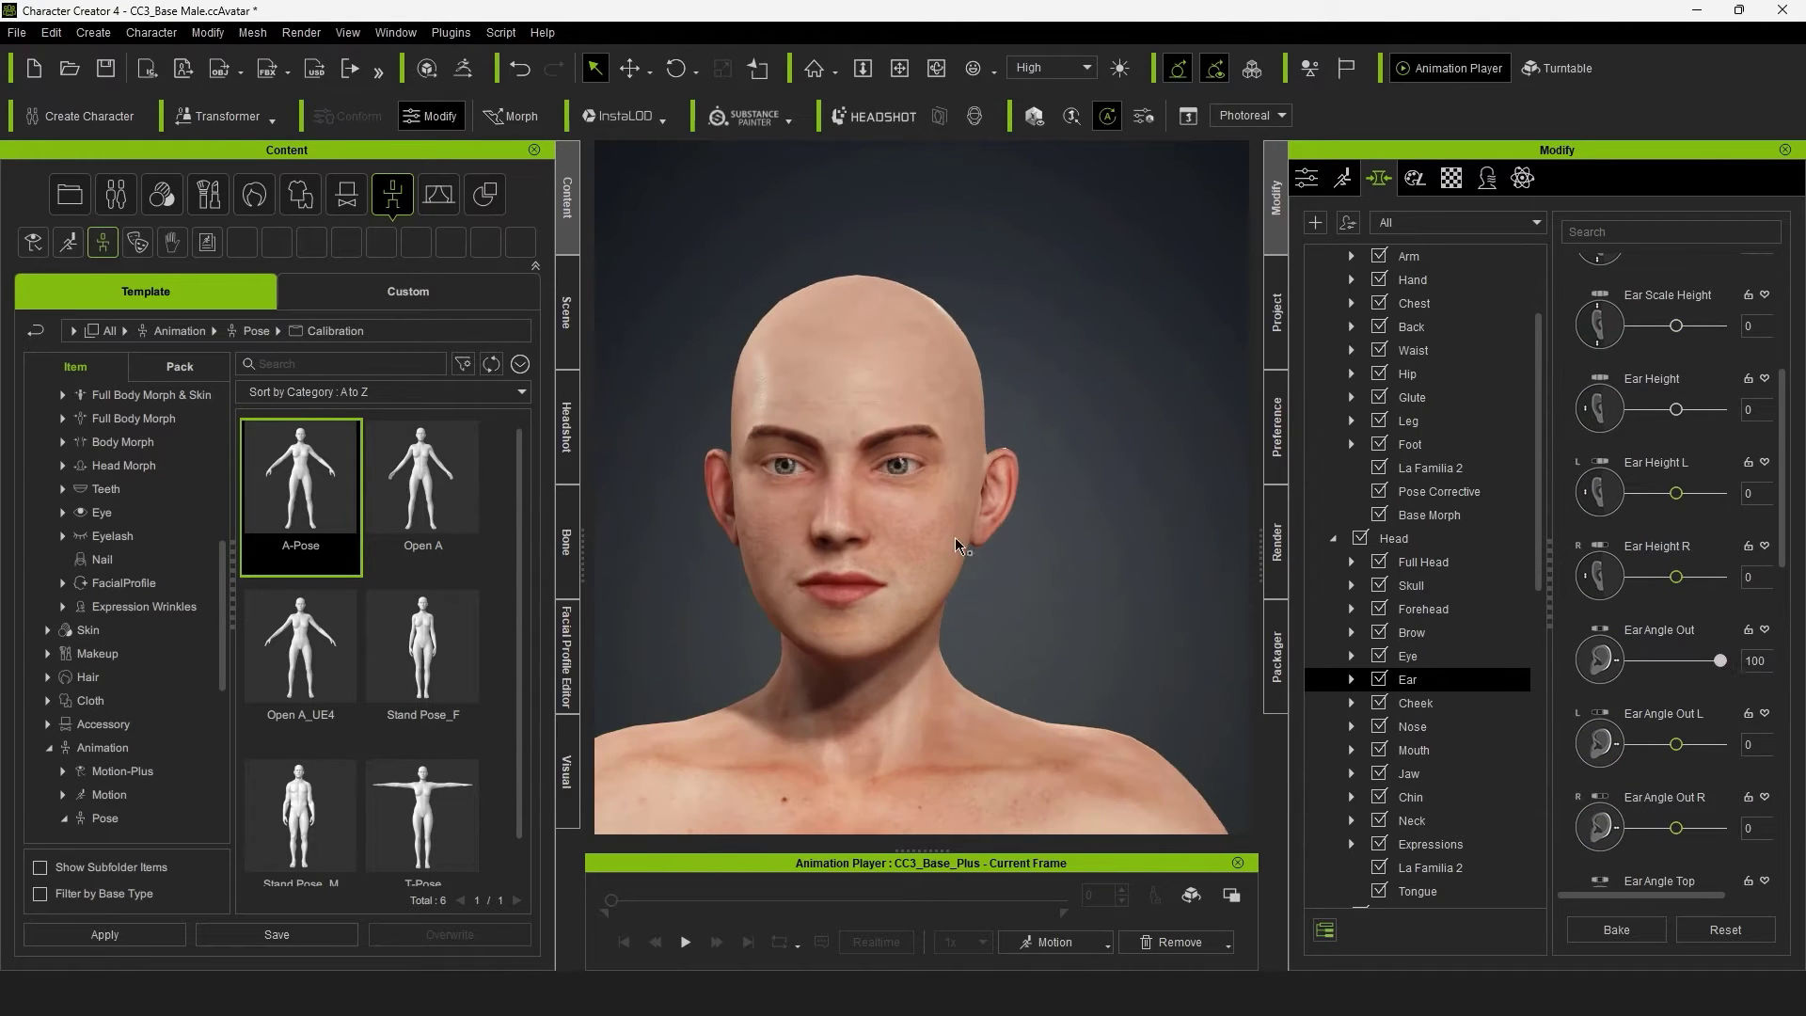
click(1408, 656)
drag(1676, 310, 1712, 318)
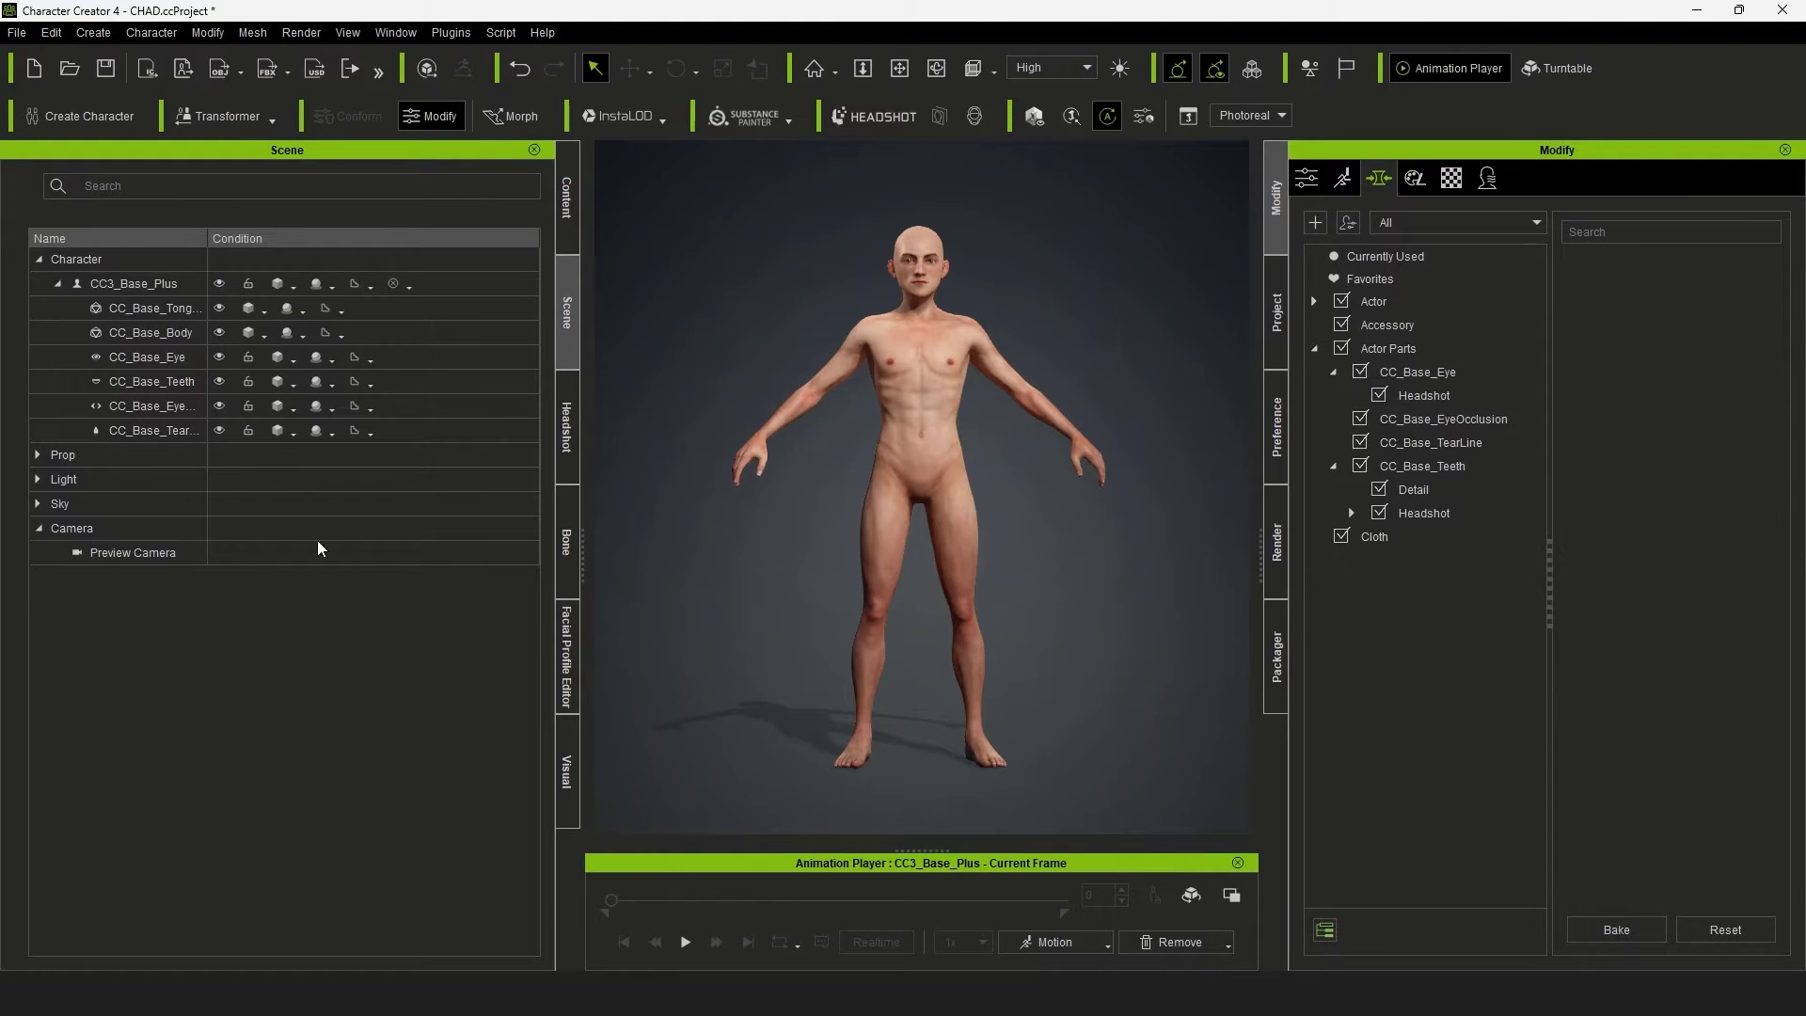
Step: Rename the CC3_Base_Plus character to Chad in the Scene panel
shift+click(155, 307)
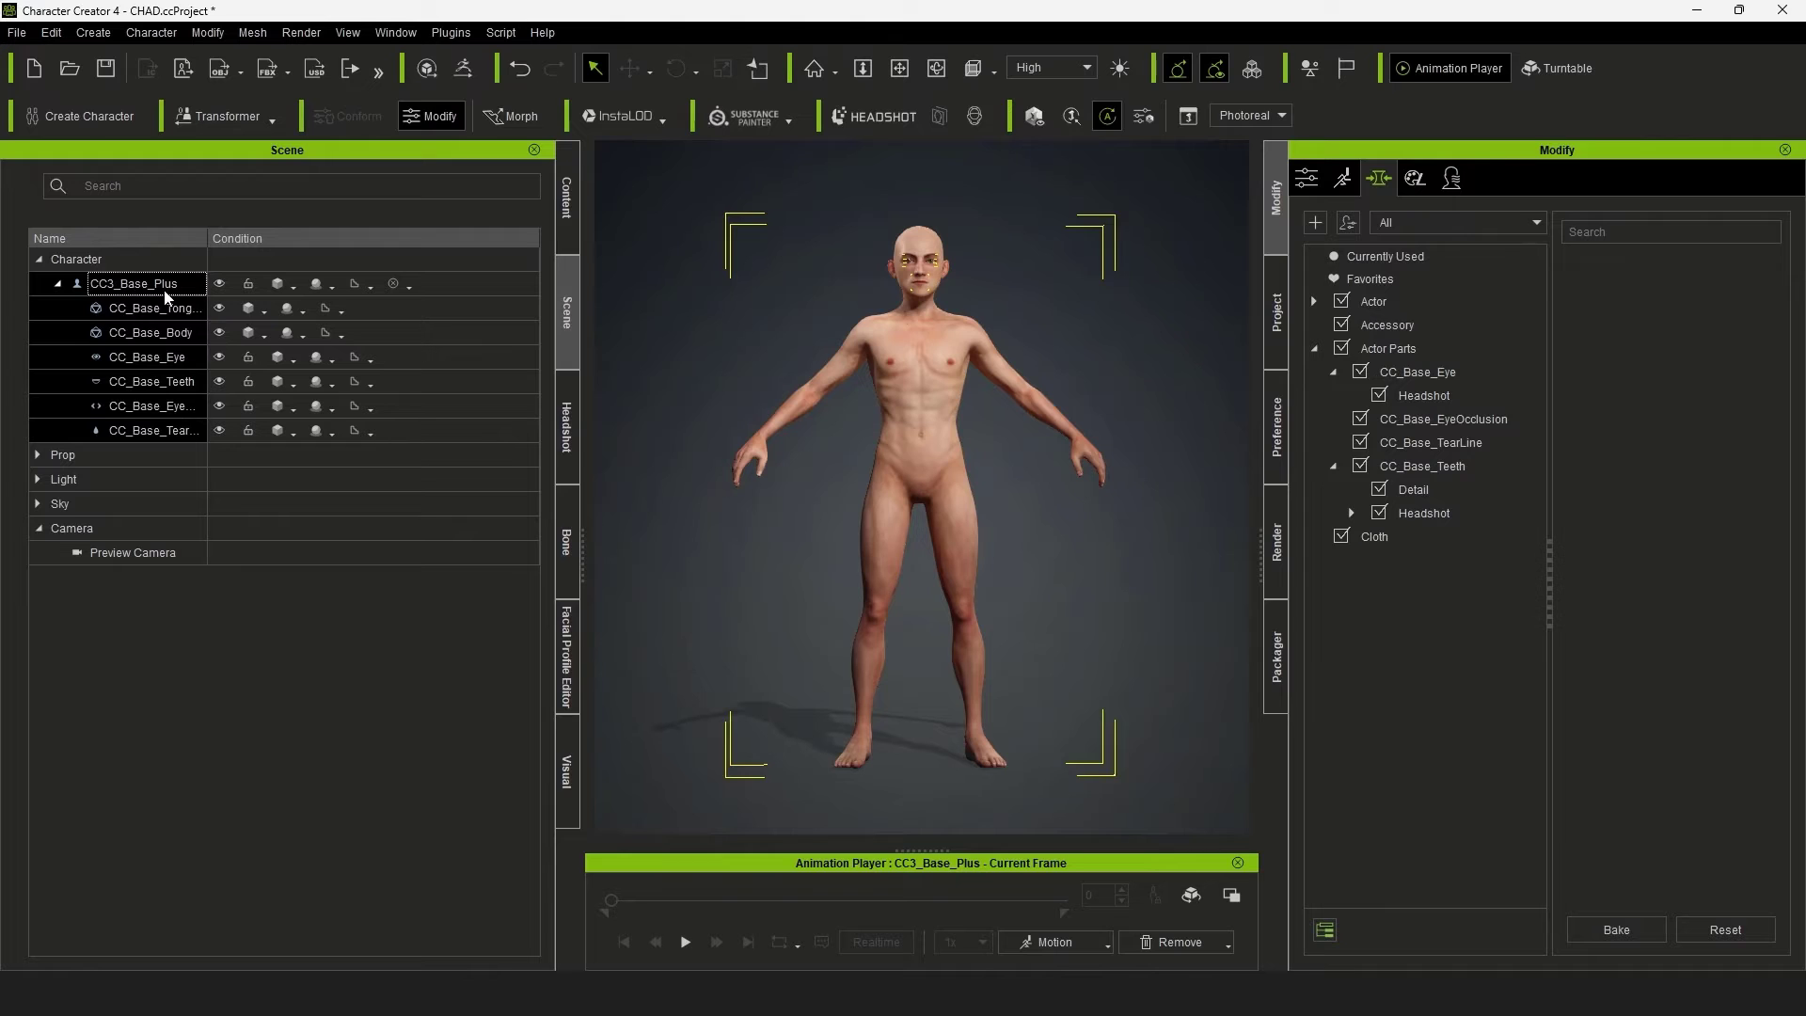
click(141, 284)
click(144, 288)
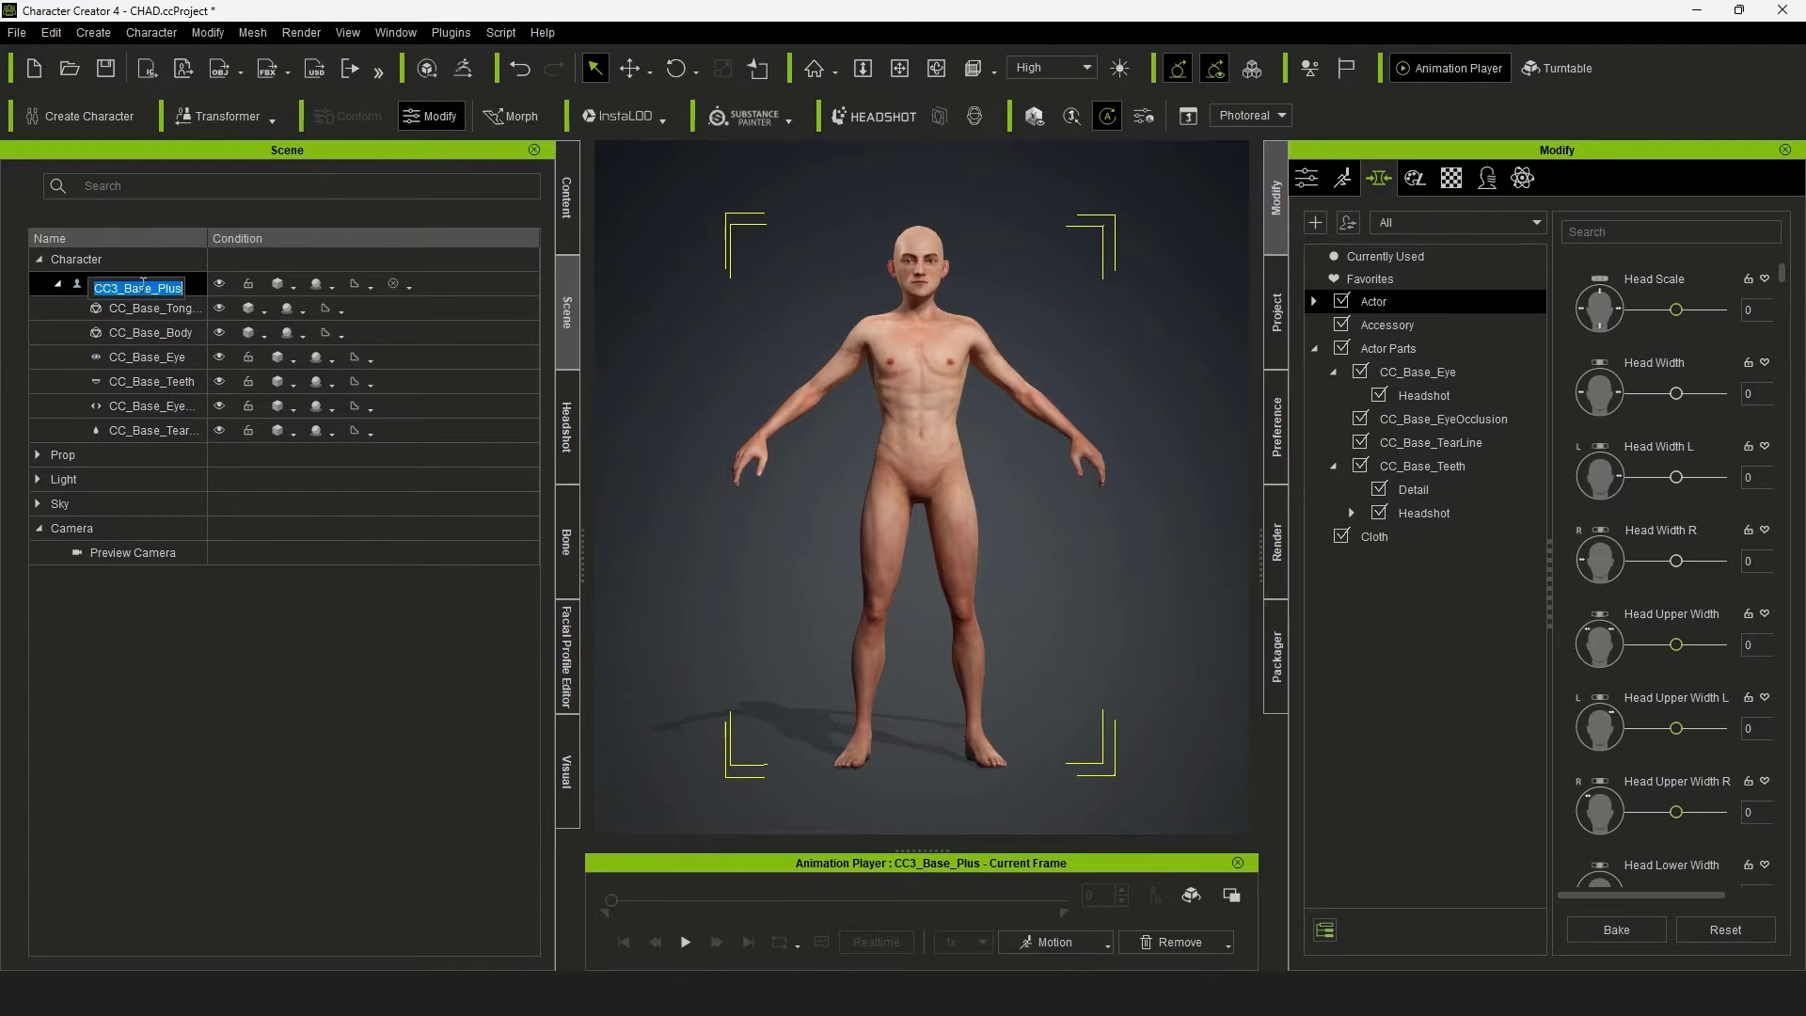
double_click(162, 281)
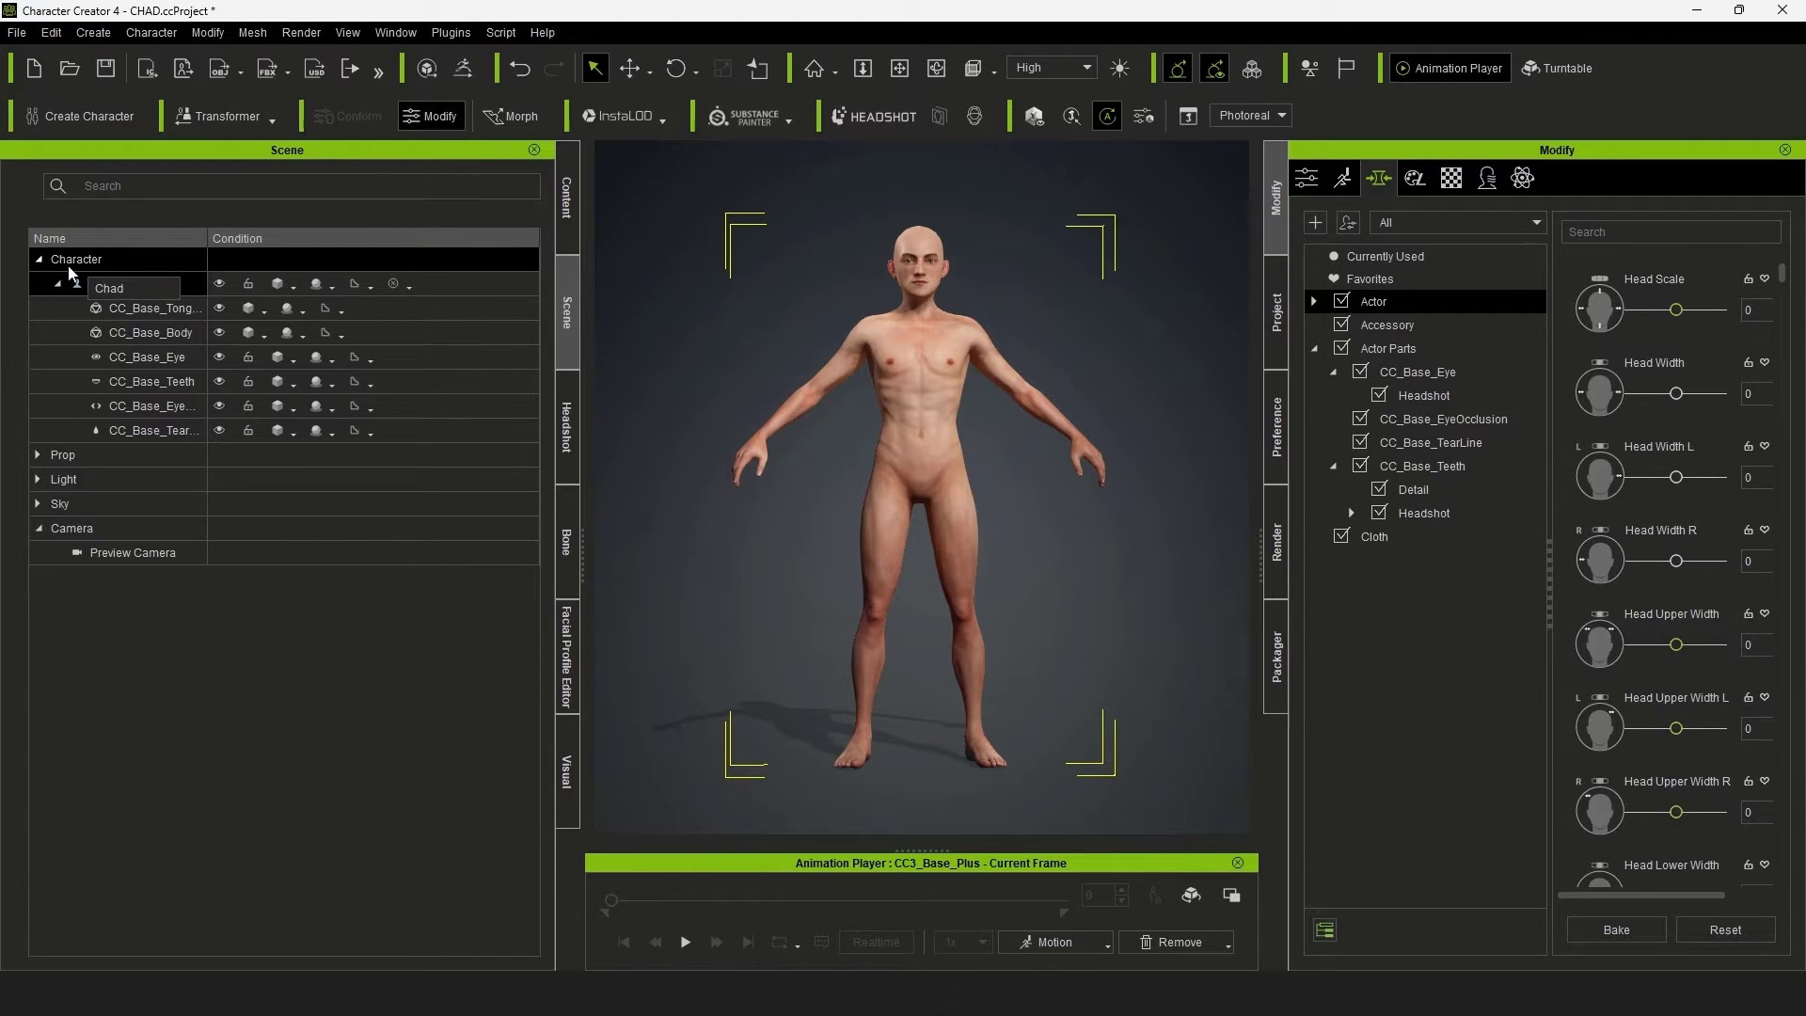
key(Return)
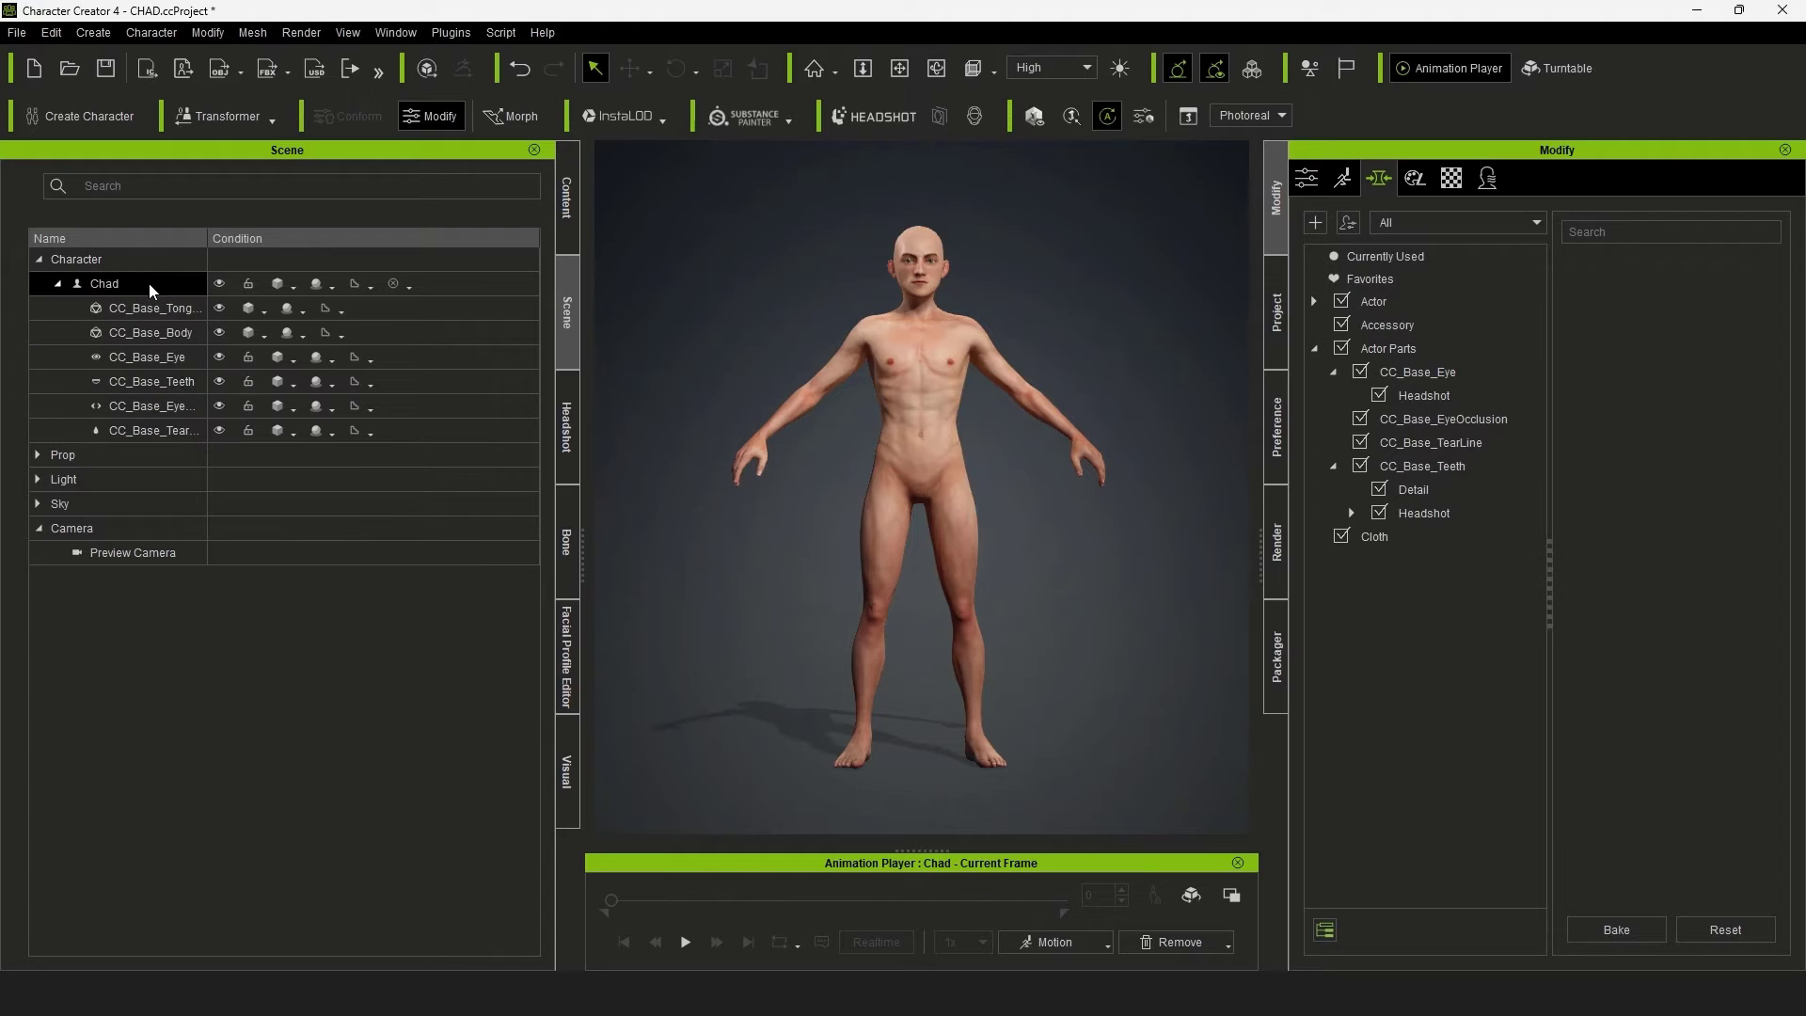
Step: Select the character with all its parts and send it to ZBrush via GoZ
shift+click(162, 431)
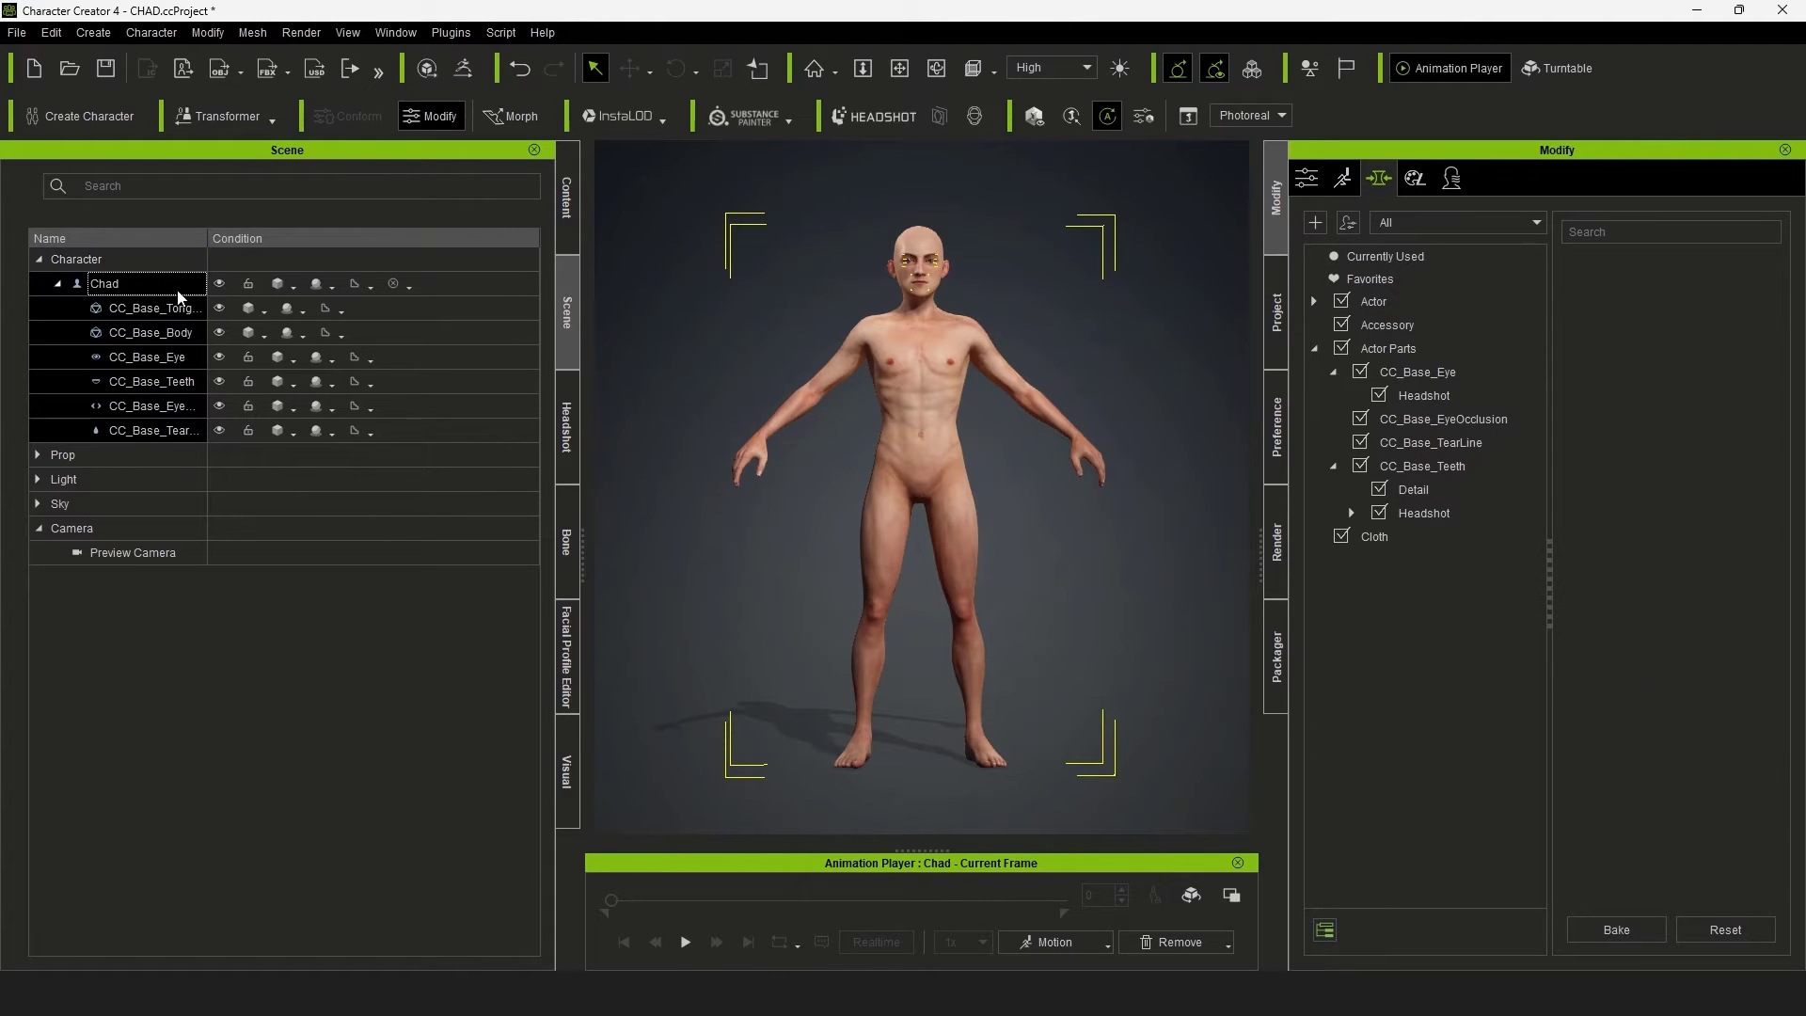
click(466, 74)
drag(839, 198, 789, 158)
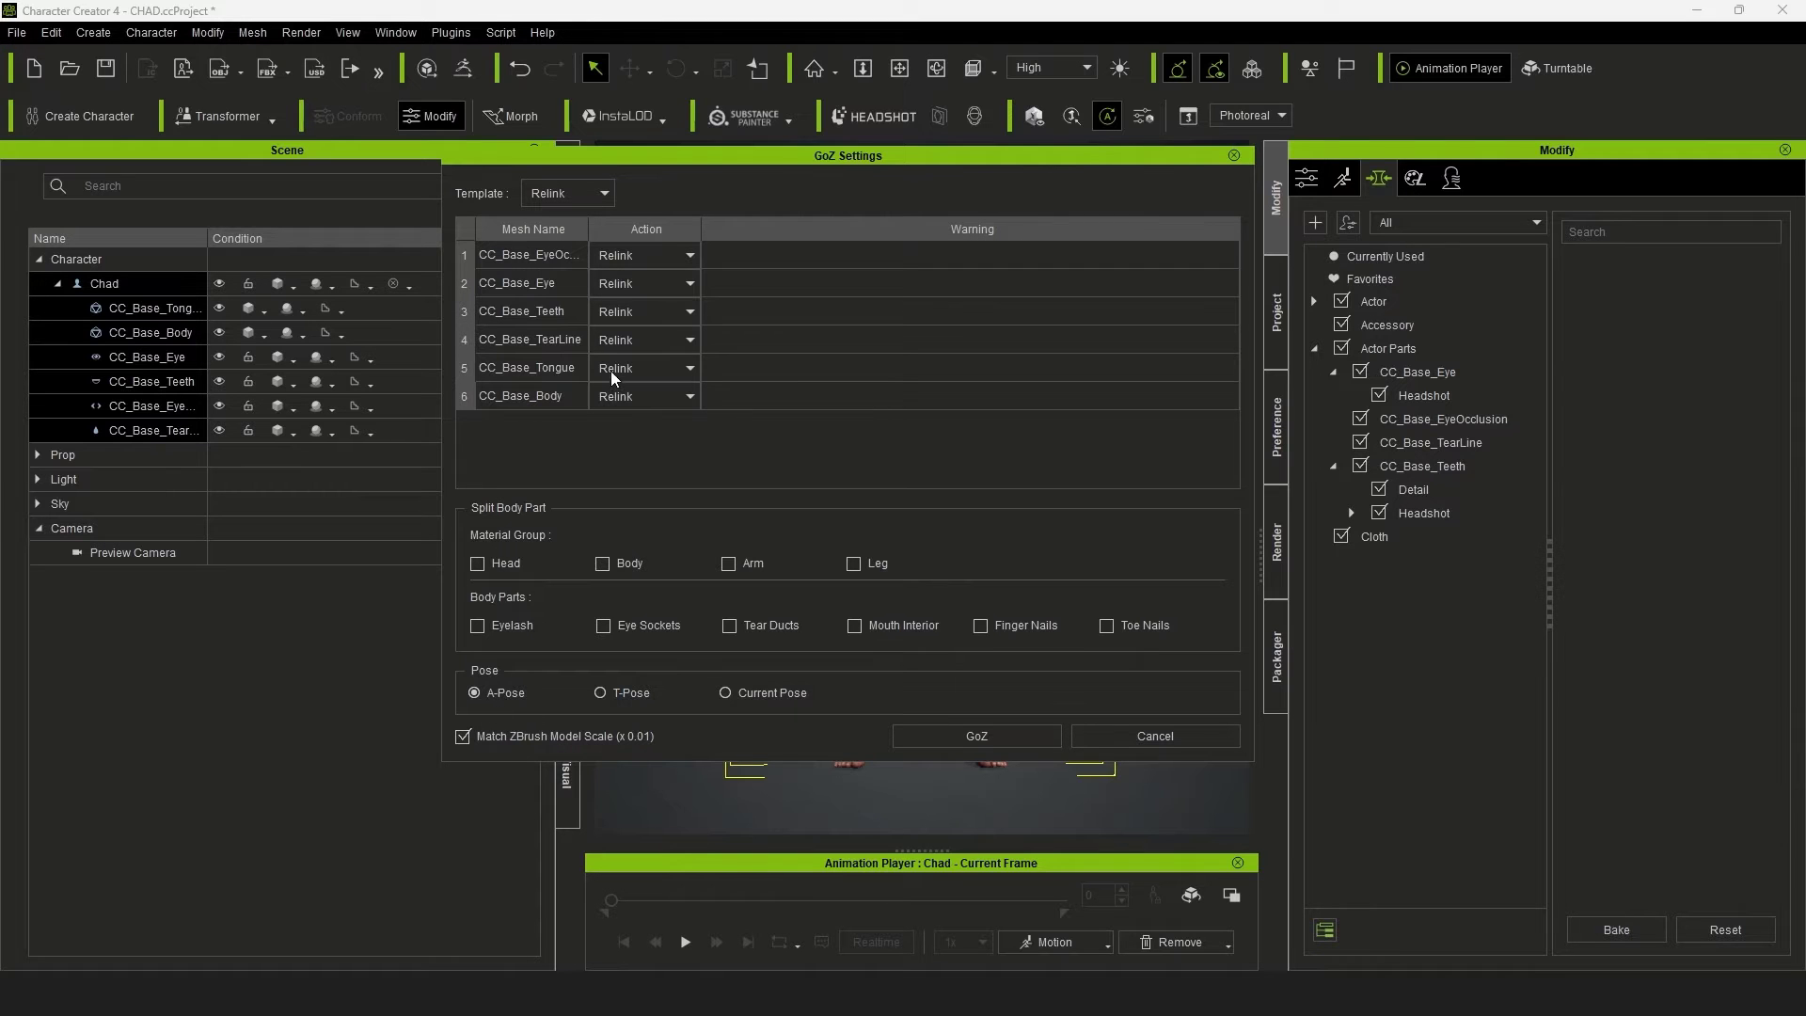
click(975, 735)
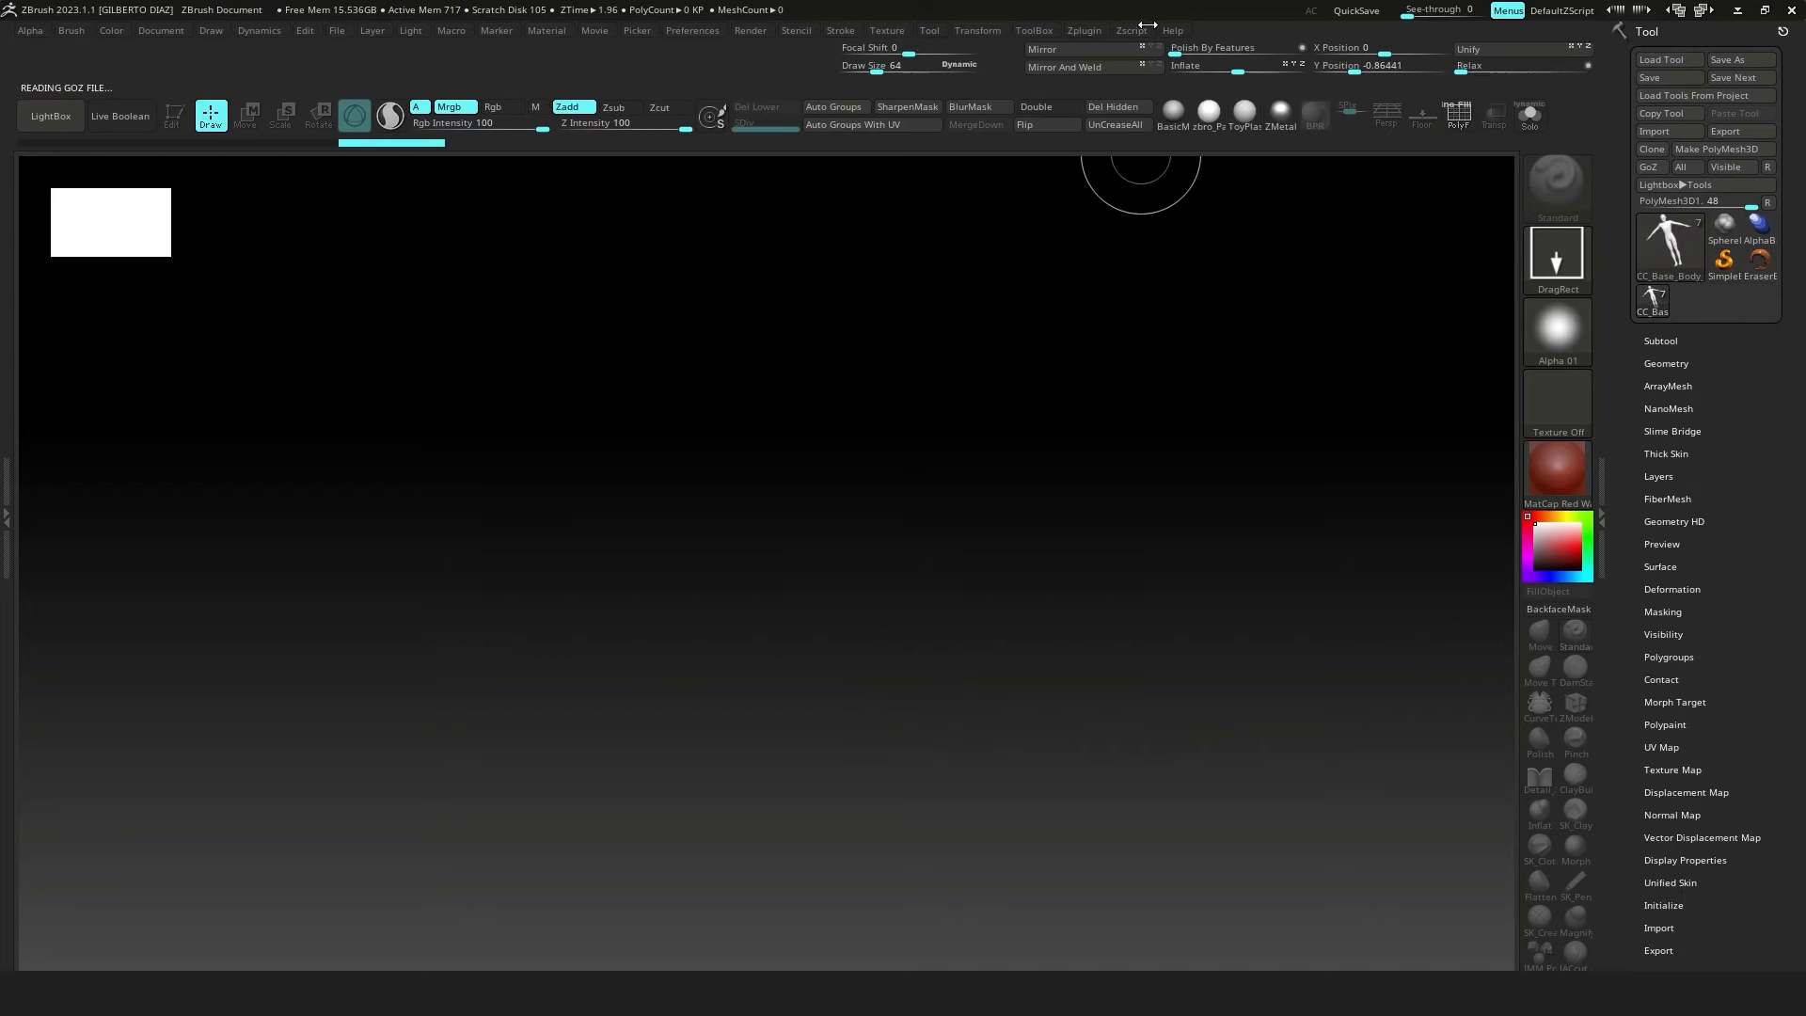
Step: Switch the model to BasicMaterial and make the body subtool active
mouse_move(1119, 367)
mouse_down()
mouse_move(1113, 403)
mouse_move(1068, 415)
mouse_move(1069, 455)
mouse_move(1094, 453)
mouse_up()
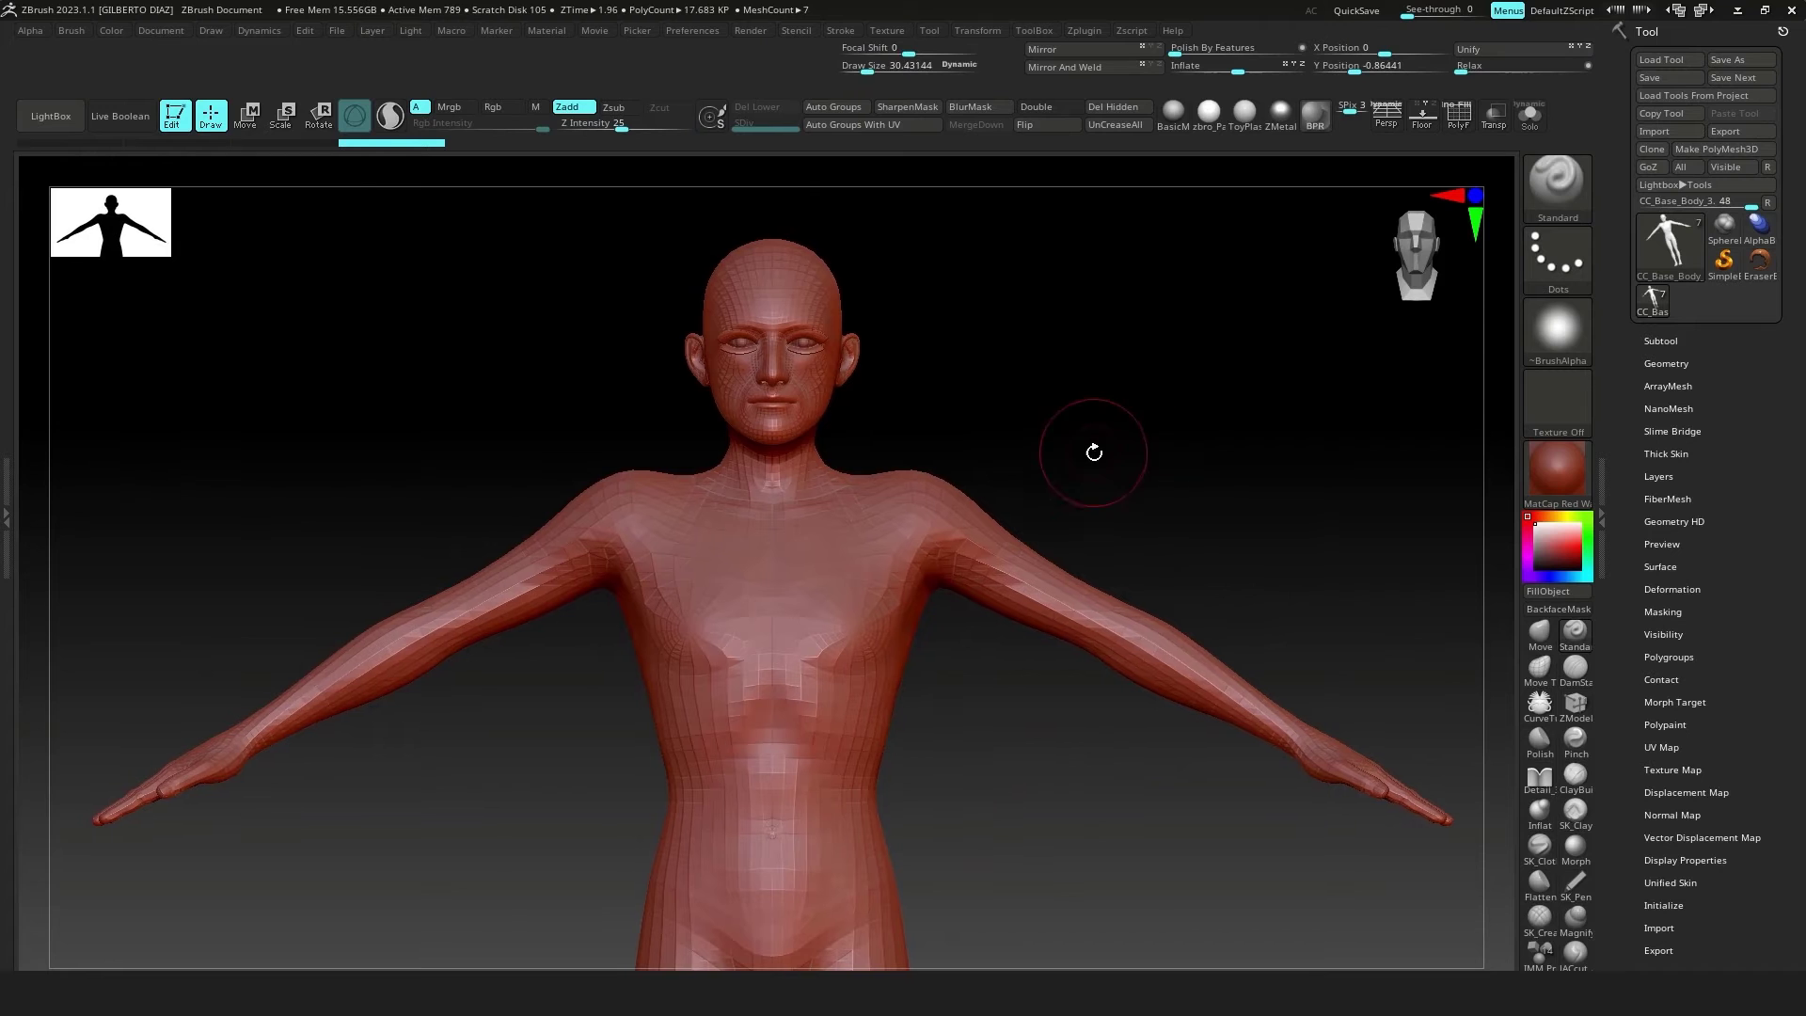
click(1166, 126)
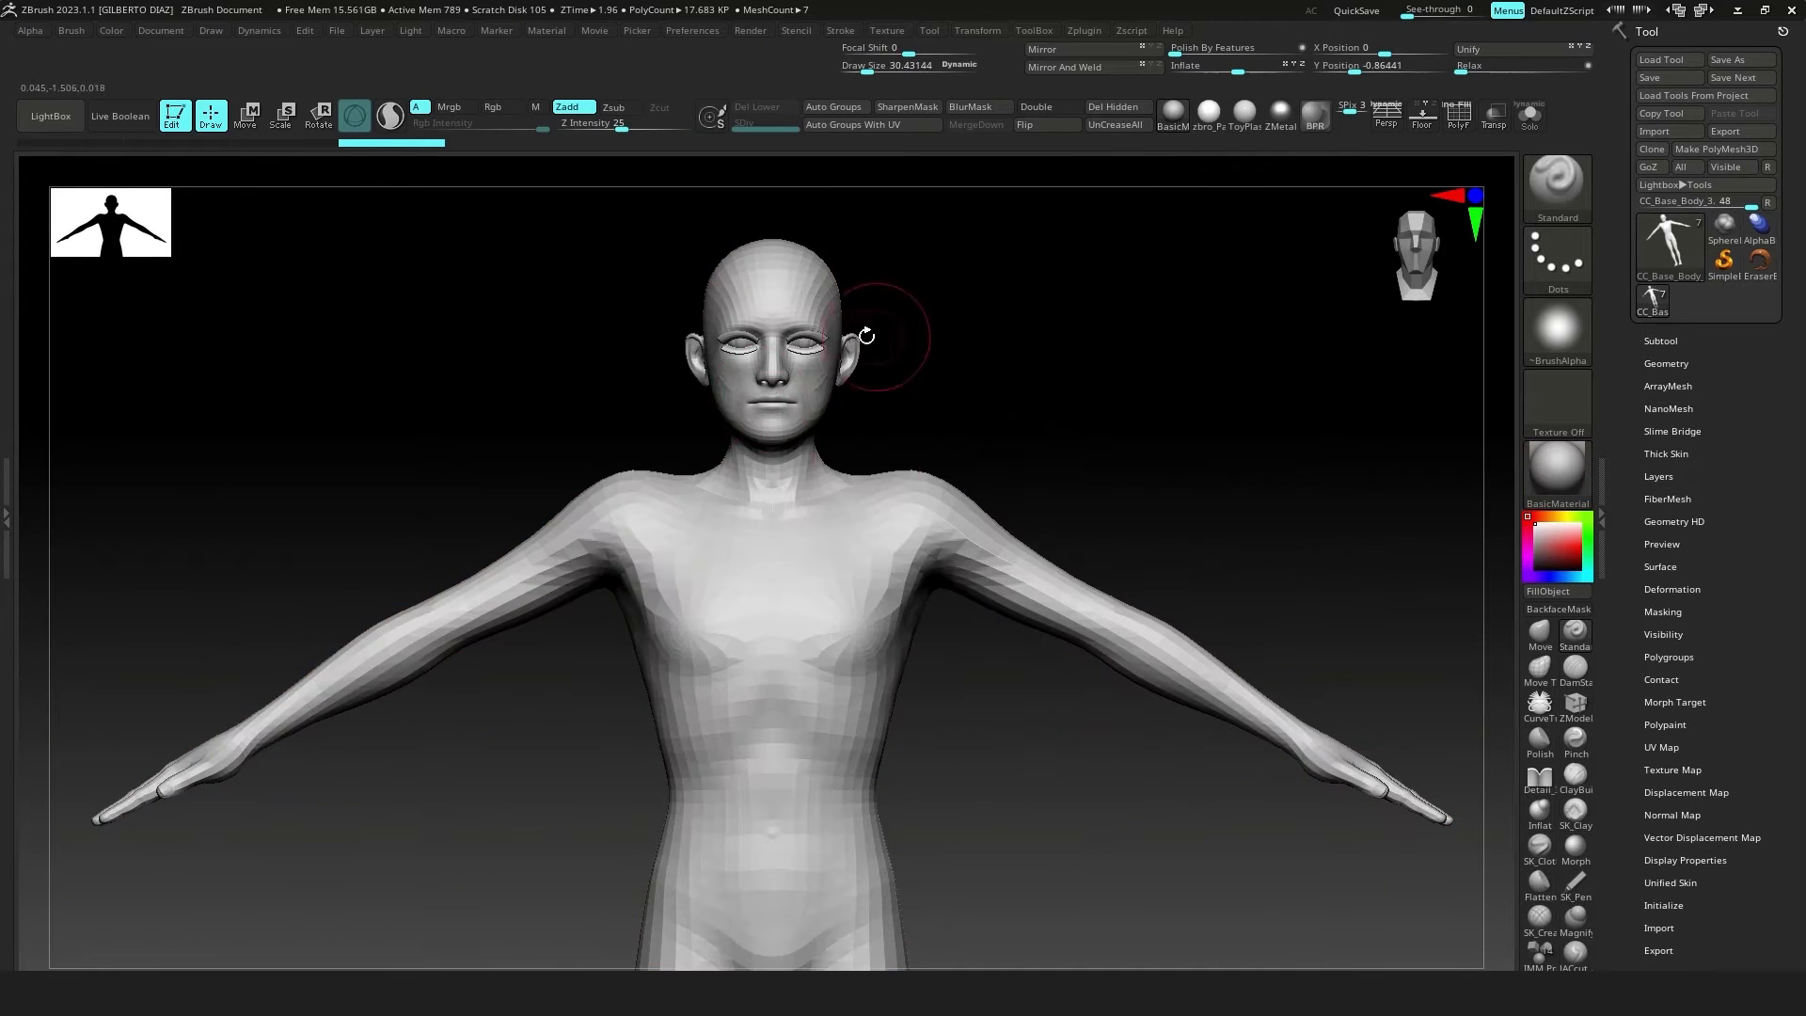
drag(1101, 367, 1225, 425)
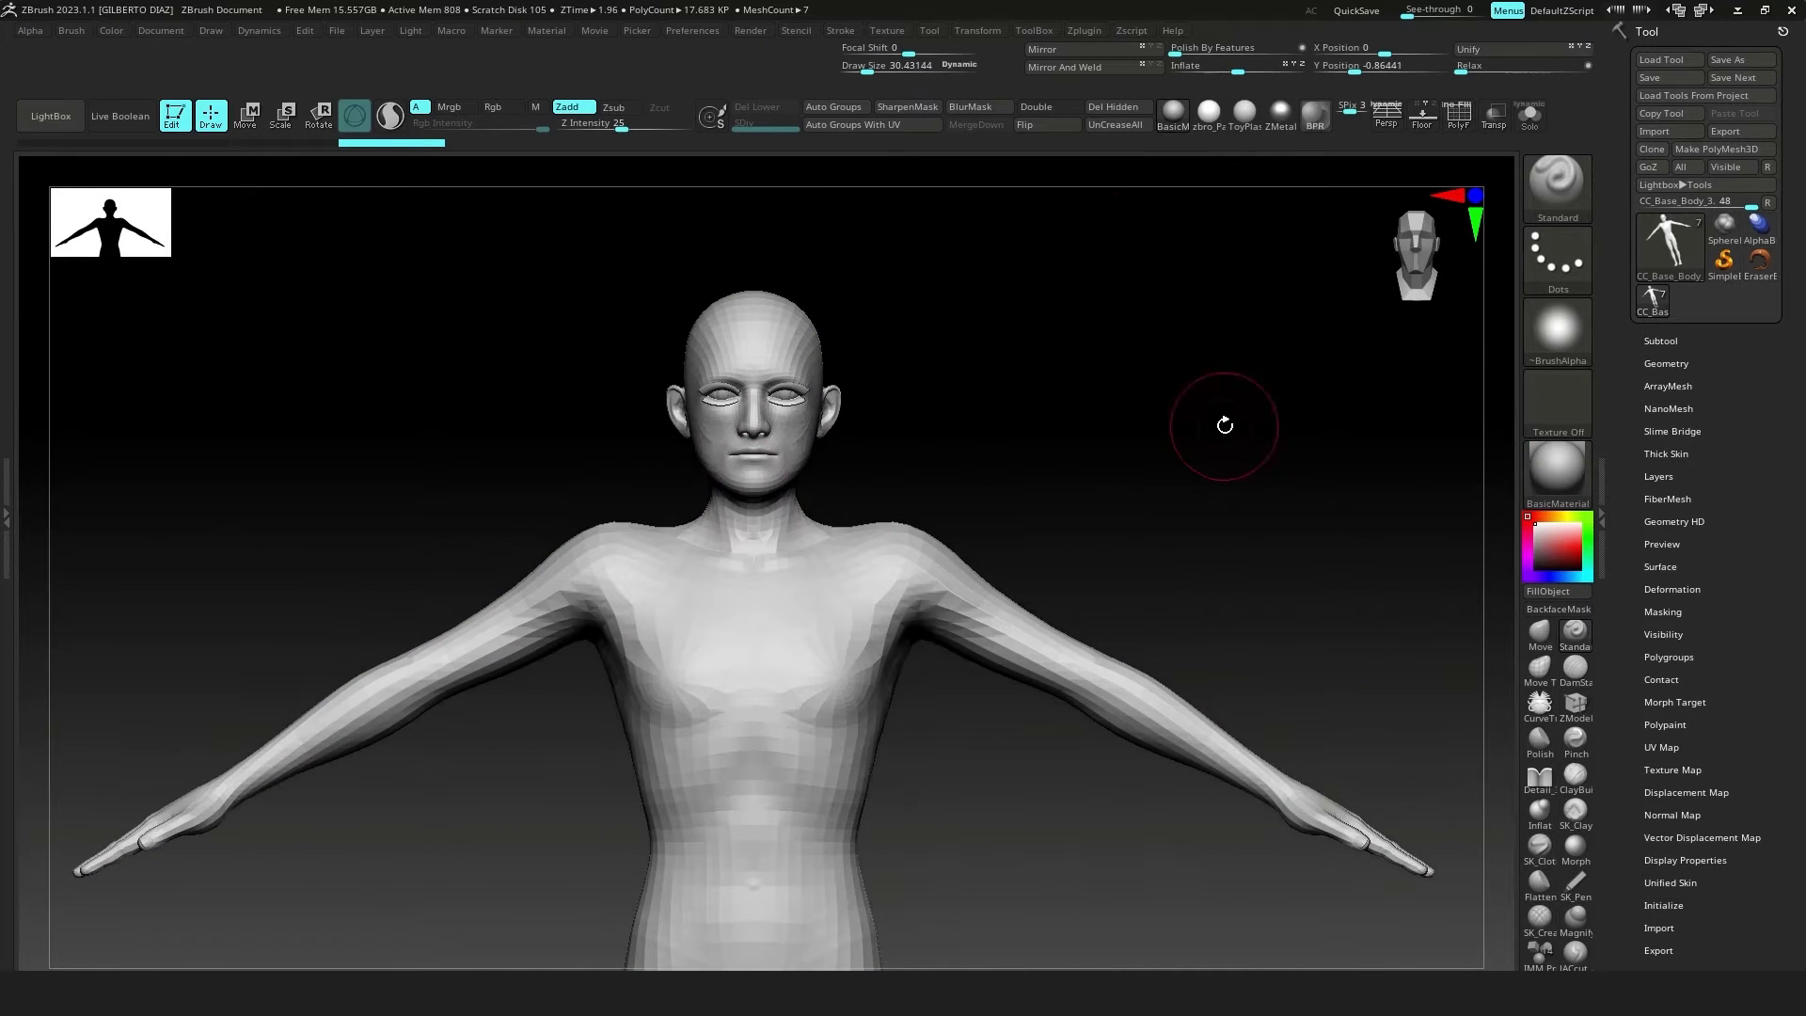
click(1661, 340)
click(1666, 461)
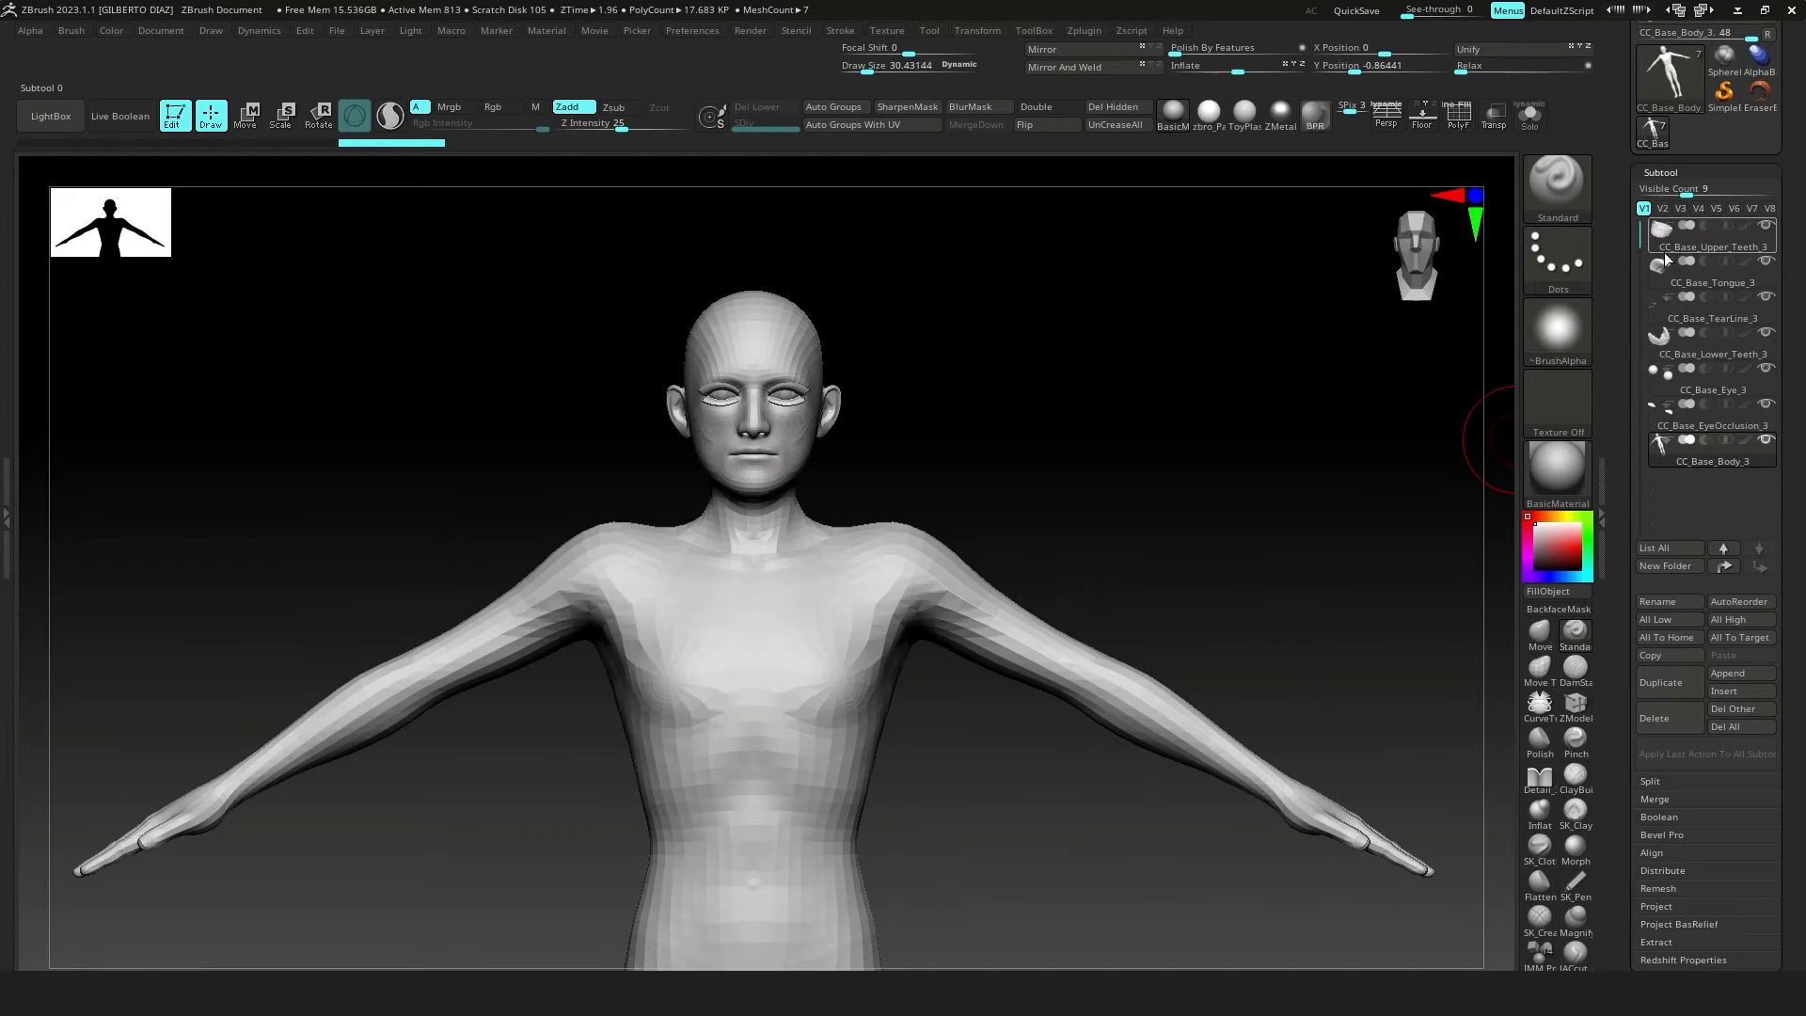
Step: Inspect the body and head, then GoZ all subtools back to Character Creator
key(f)
drag(1070, 323, 1084, 333)
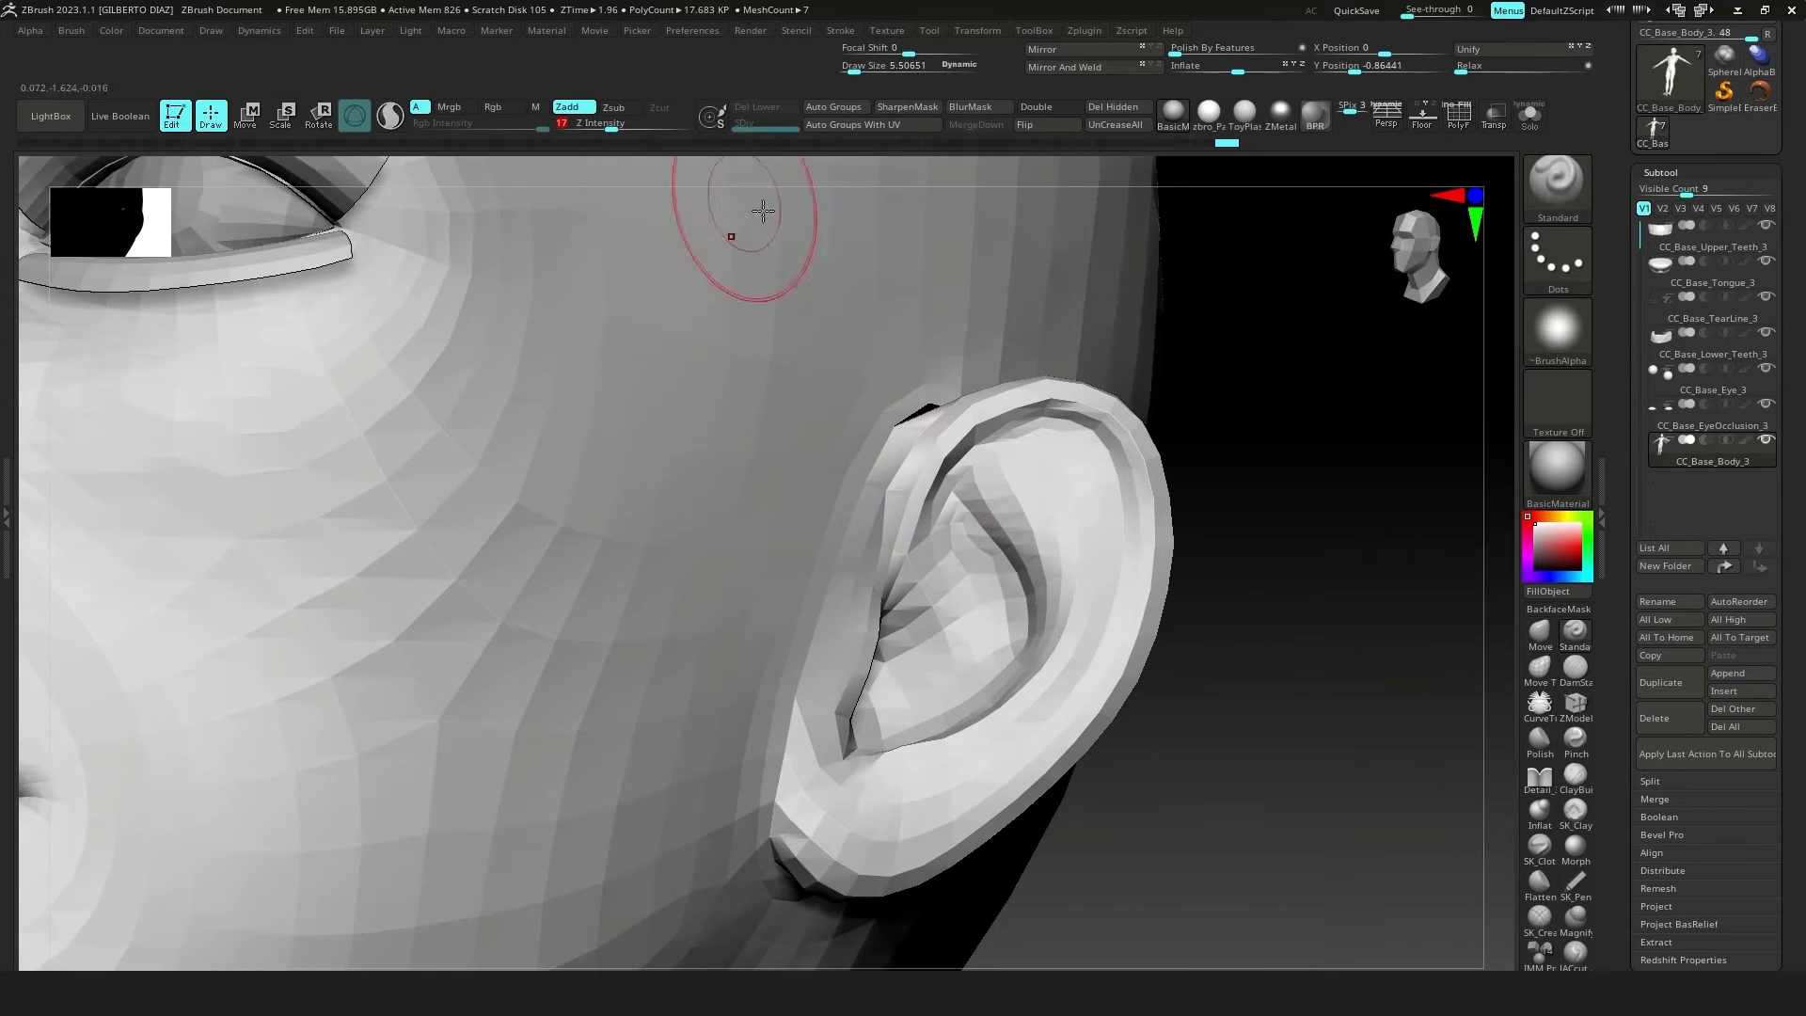
drag(1326, 553, 1253, 727)
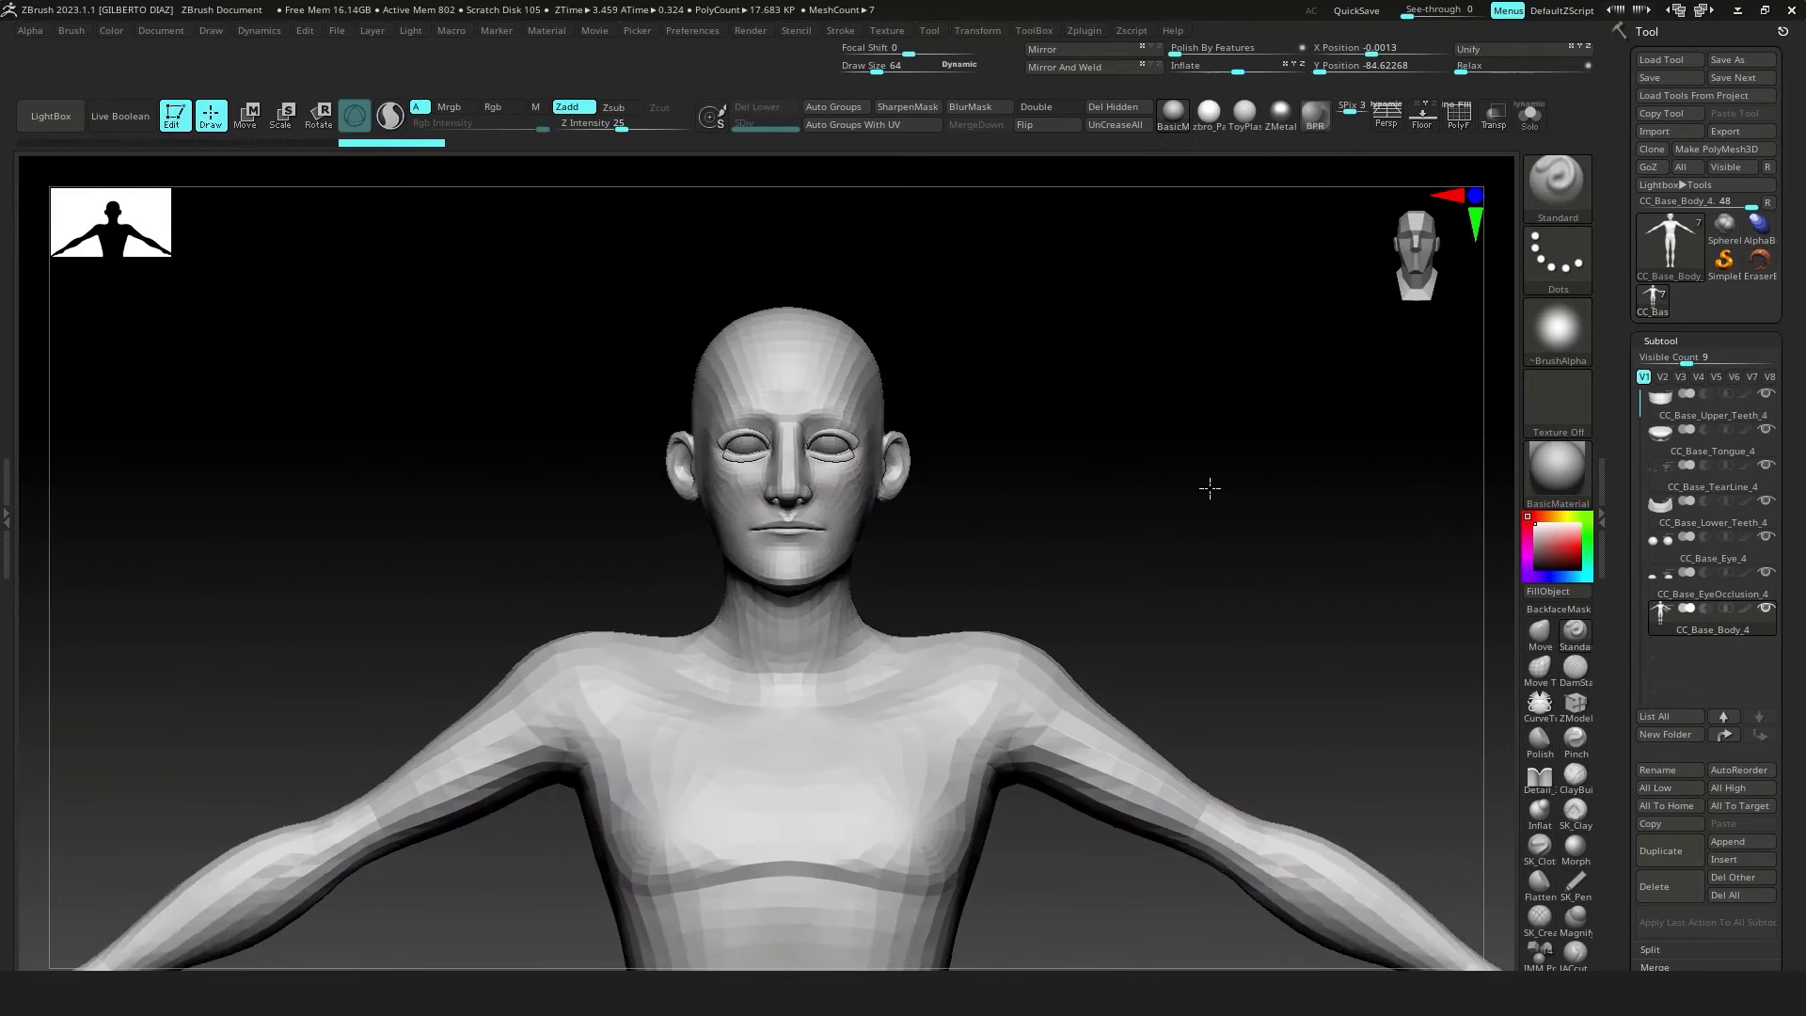
drag(1214, 499, 1041, 573)
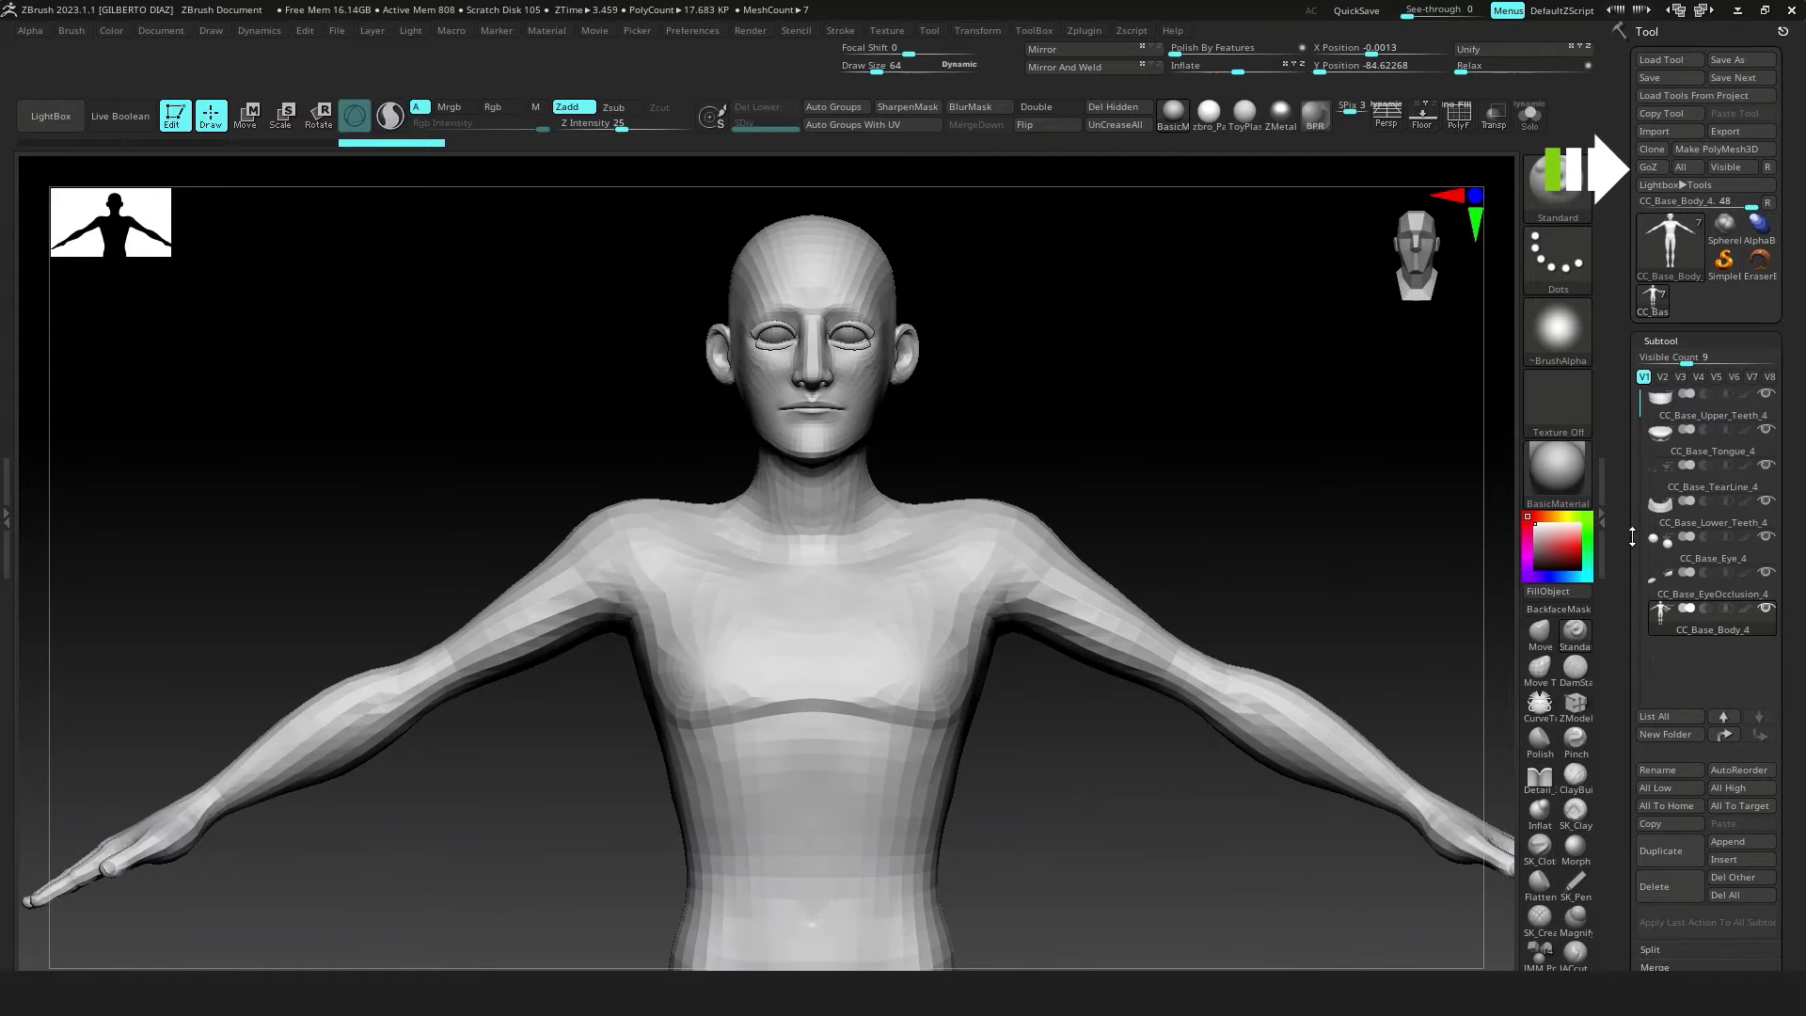
click(1687, 168)
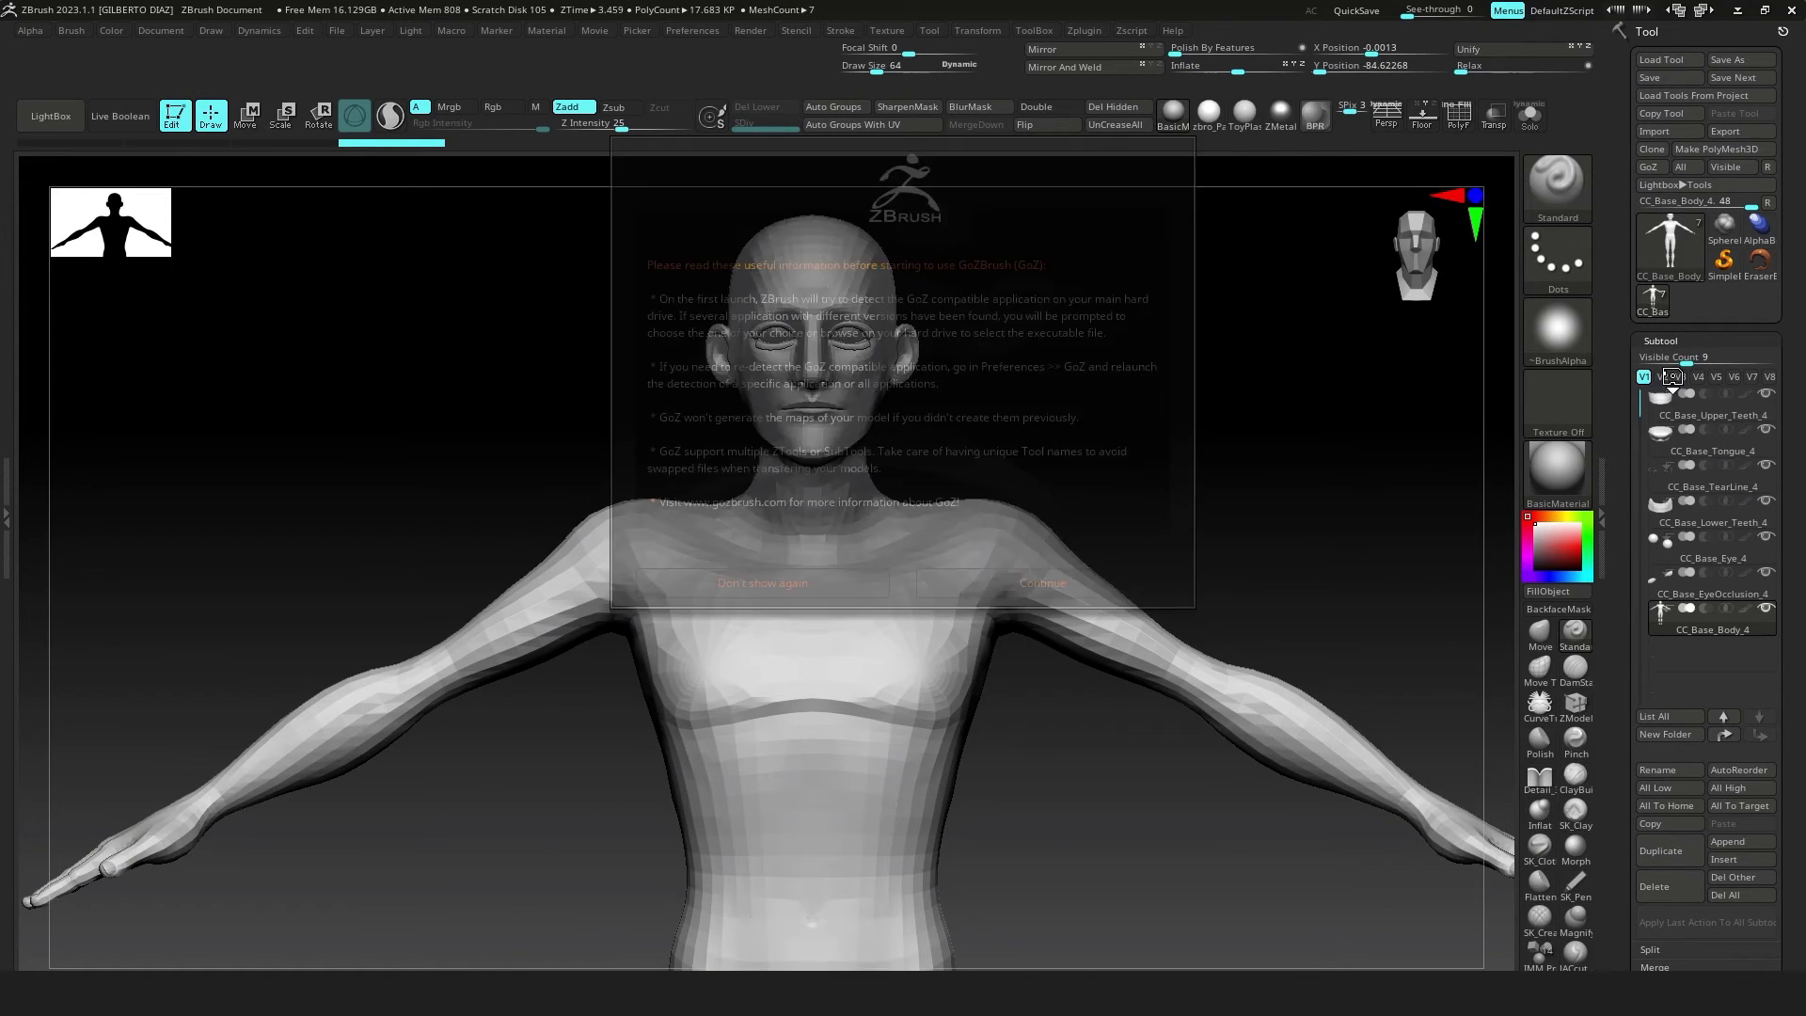
click(1044, 581)
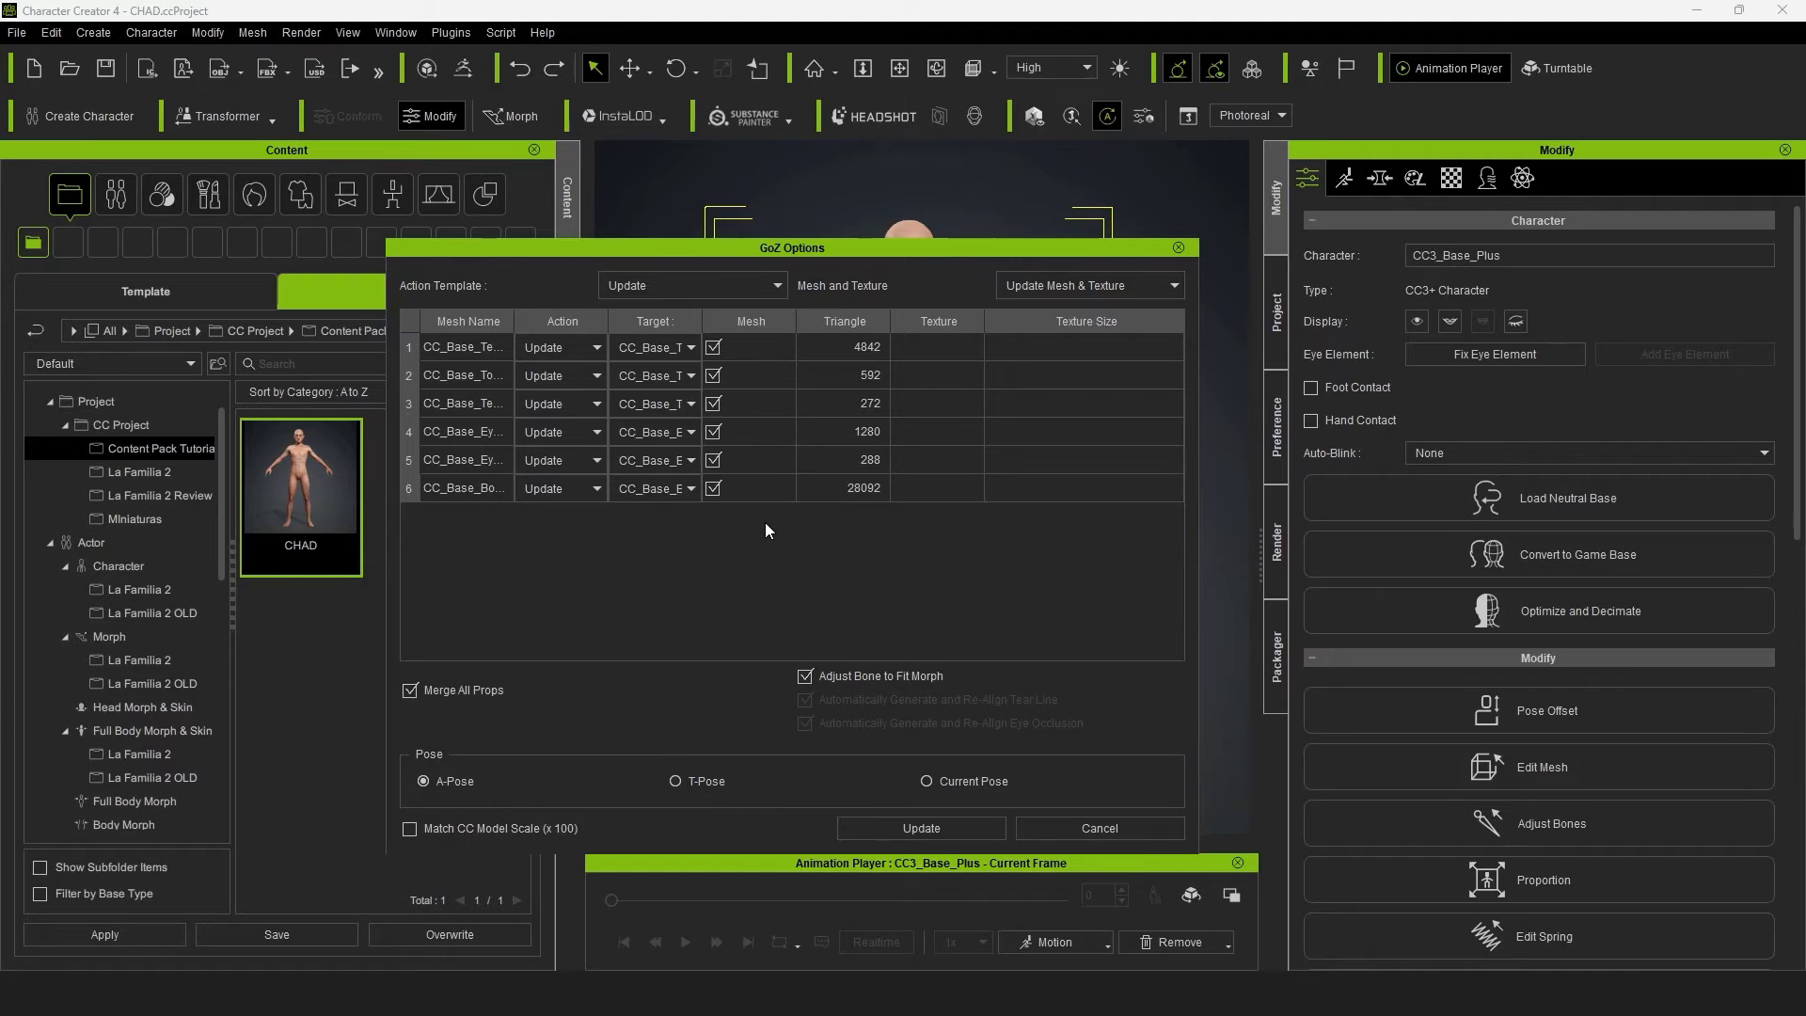
Step: Apply the GoZ update with Update Mesh & Texture in A-Pose and check the new head
drag(937, 247, 1073, 207)
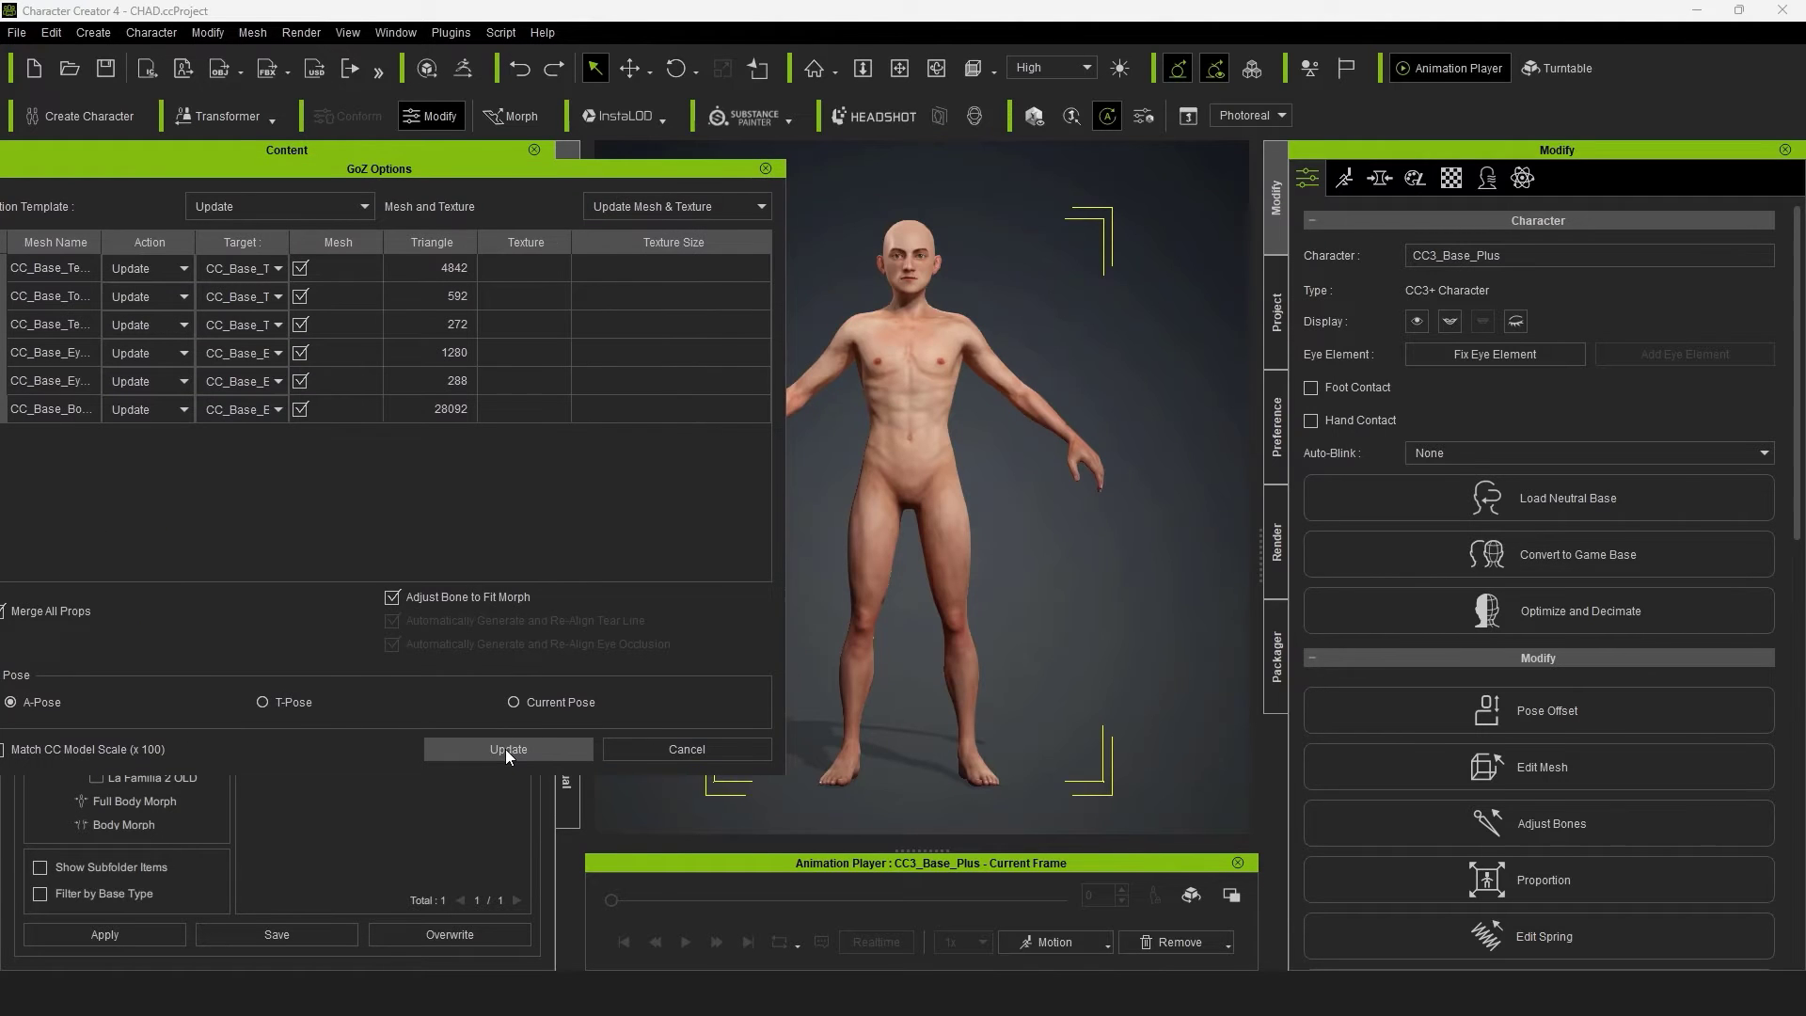
click(506, 748)
right_drag(1107, 705, 717, 652)
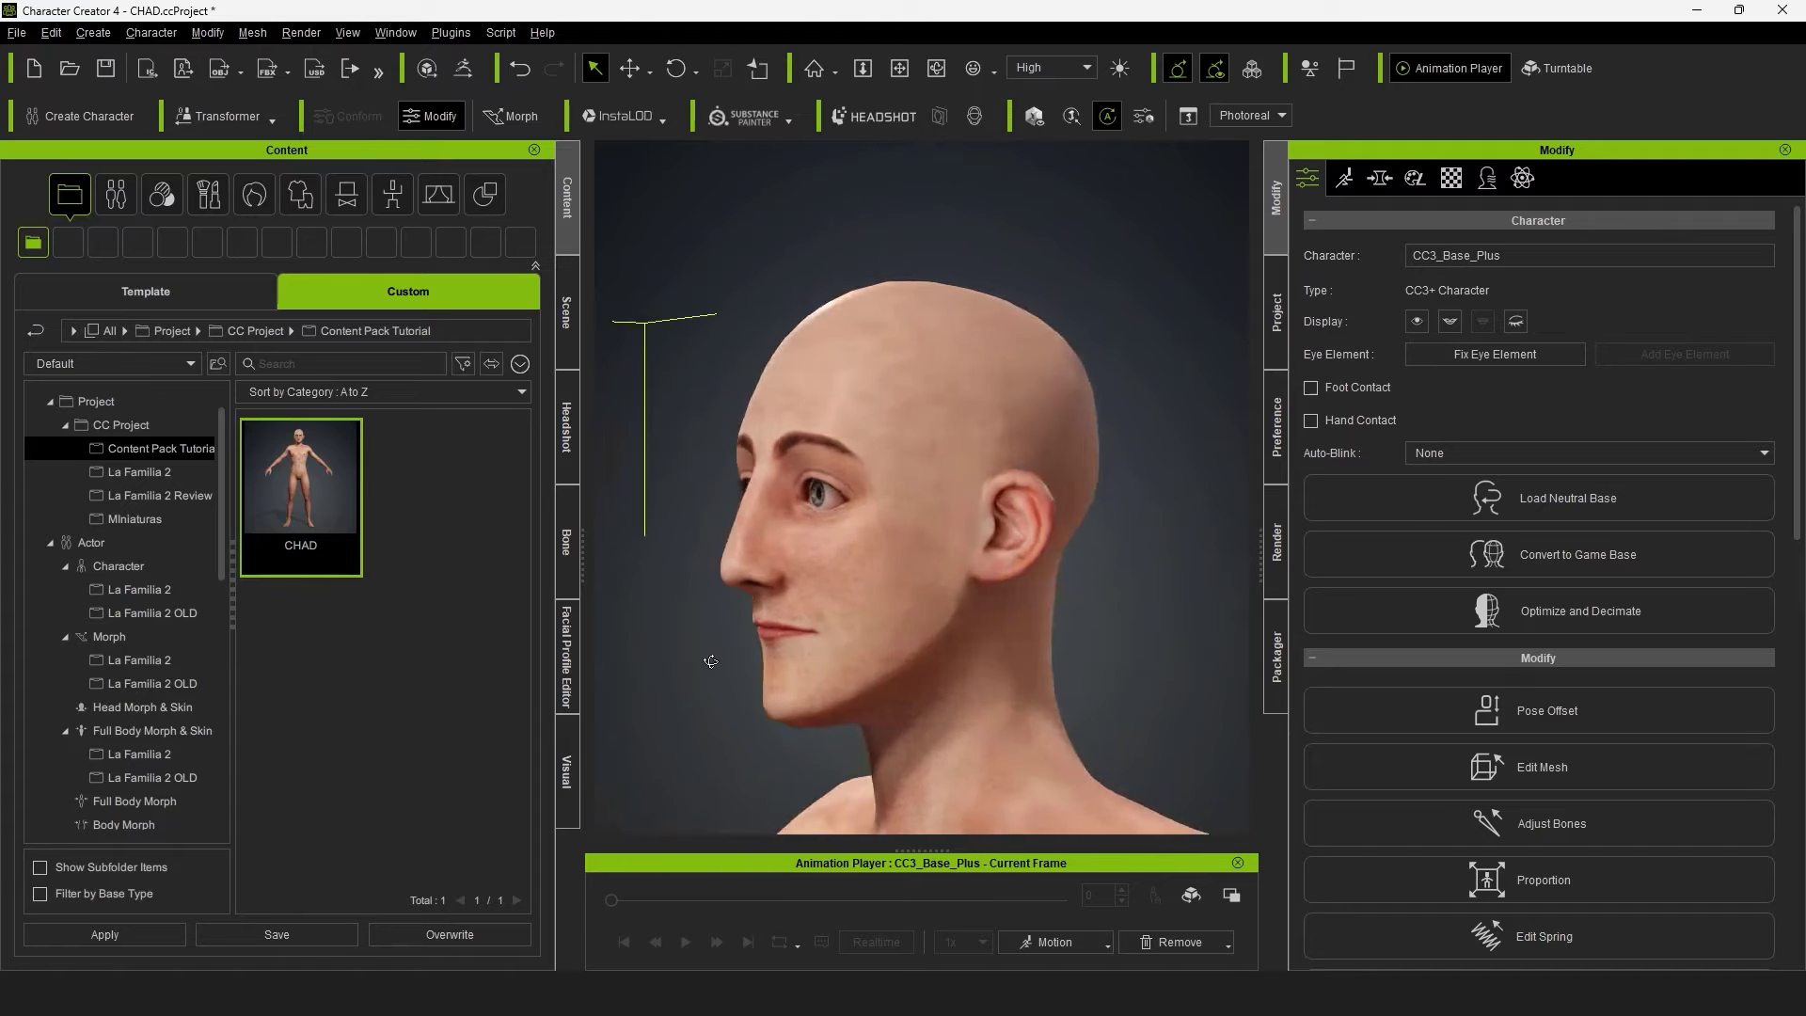
key(Home)
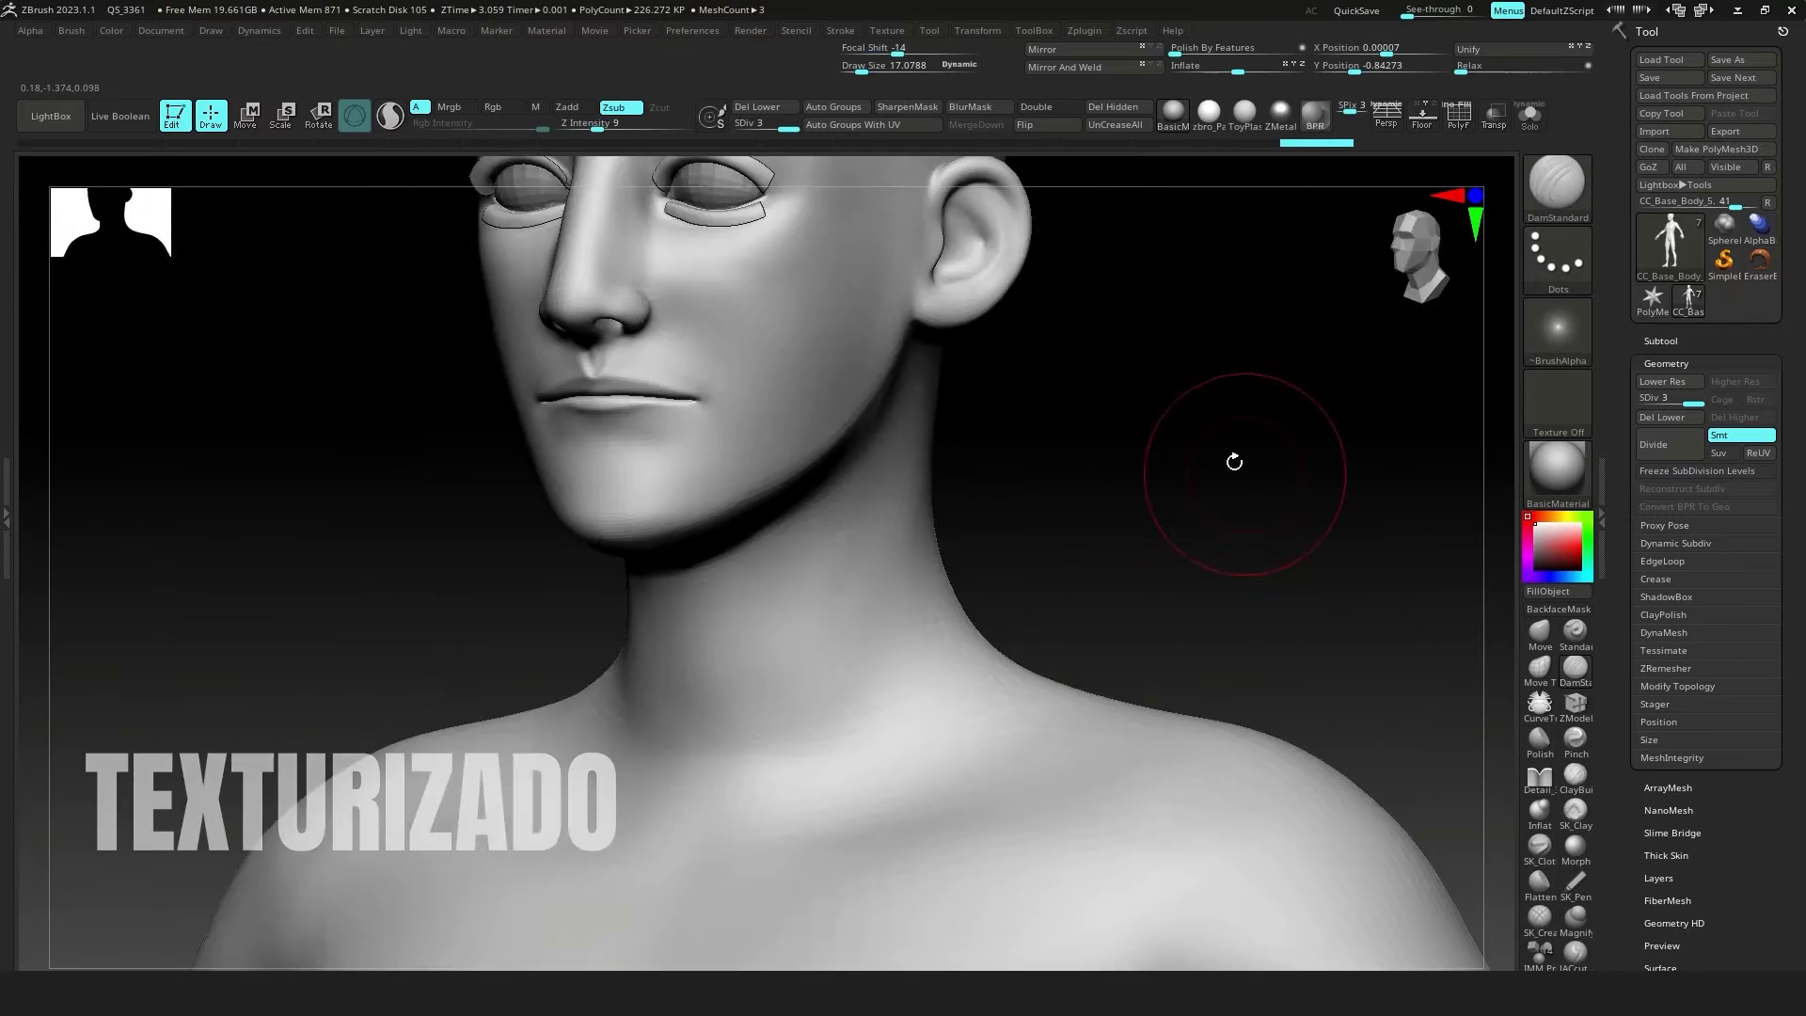
Step: Orbit the character in ZBrush to a three-quarter view, then back to front
drag(1229, 475, 848, 553)
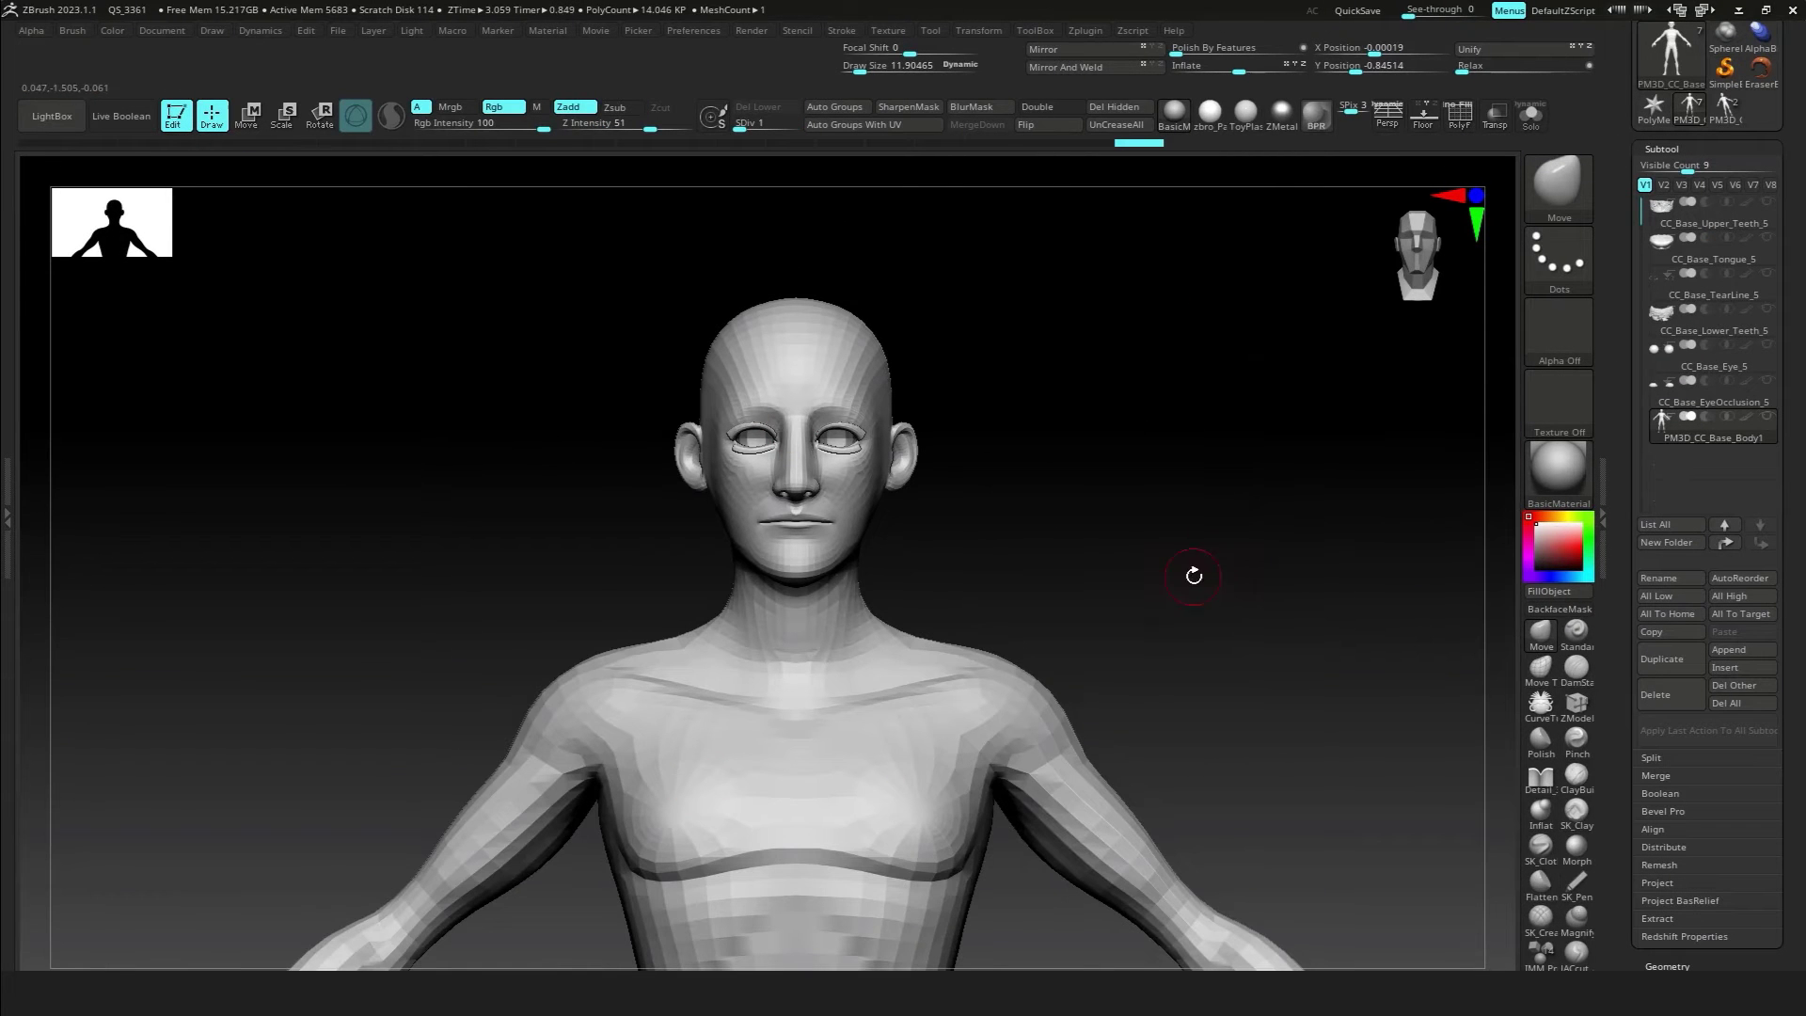
drag(1194, 573, 1365, 650)
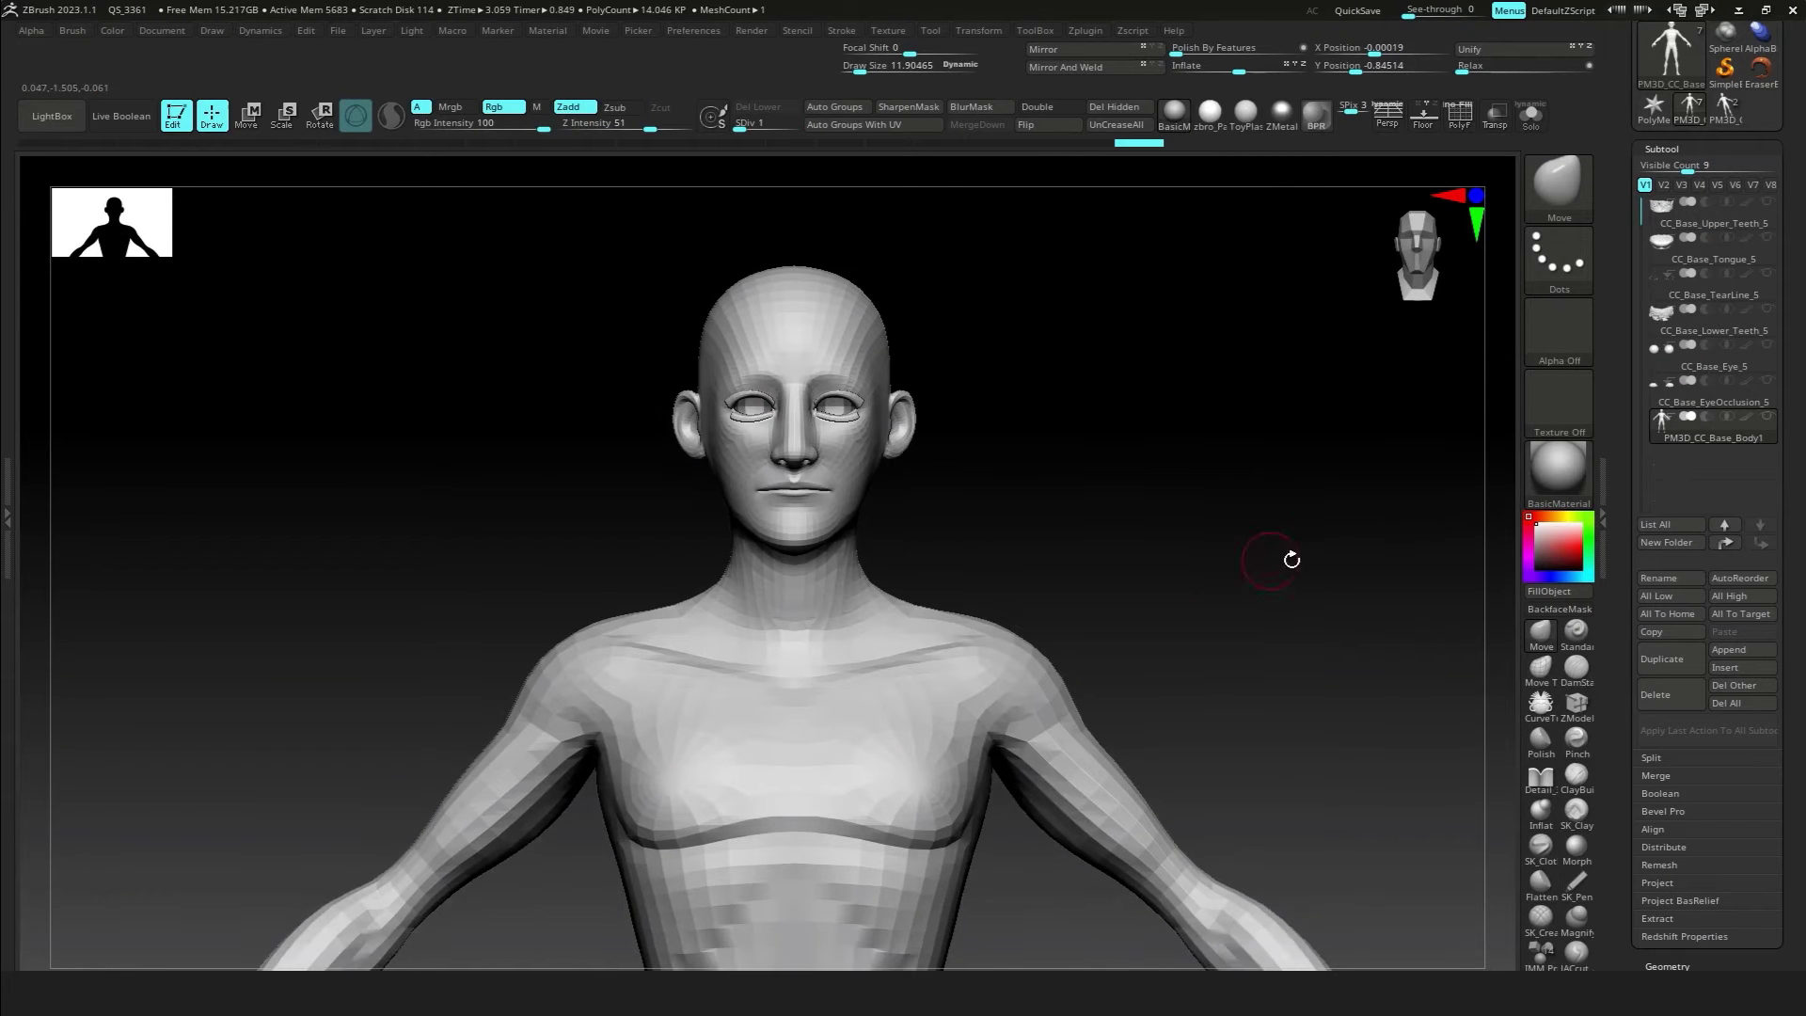
Step: Turn on PolyFrame and isolate the head mesh by hiding the other polygroups
key(shift+f)
ctrl+shift+click(954, 552)
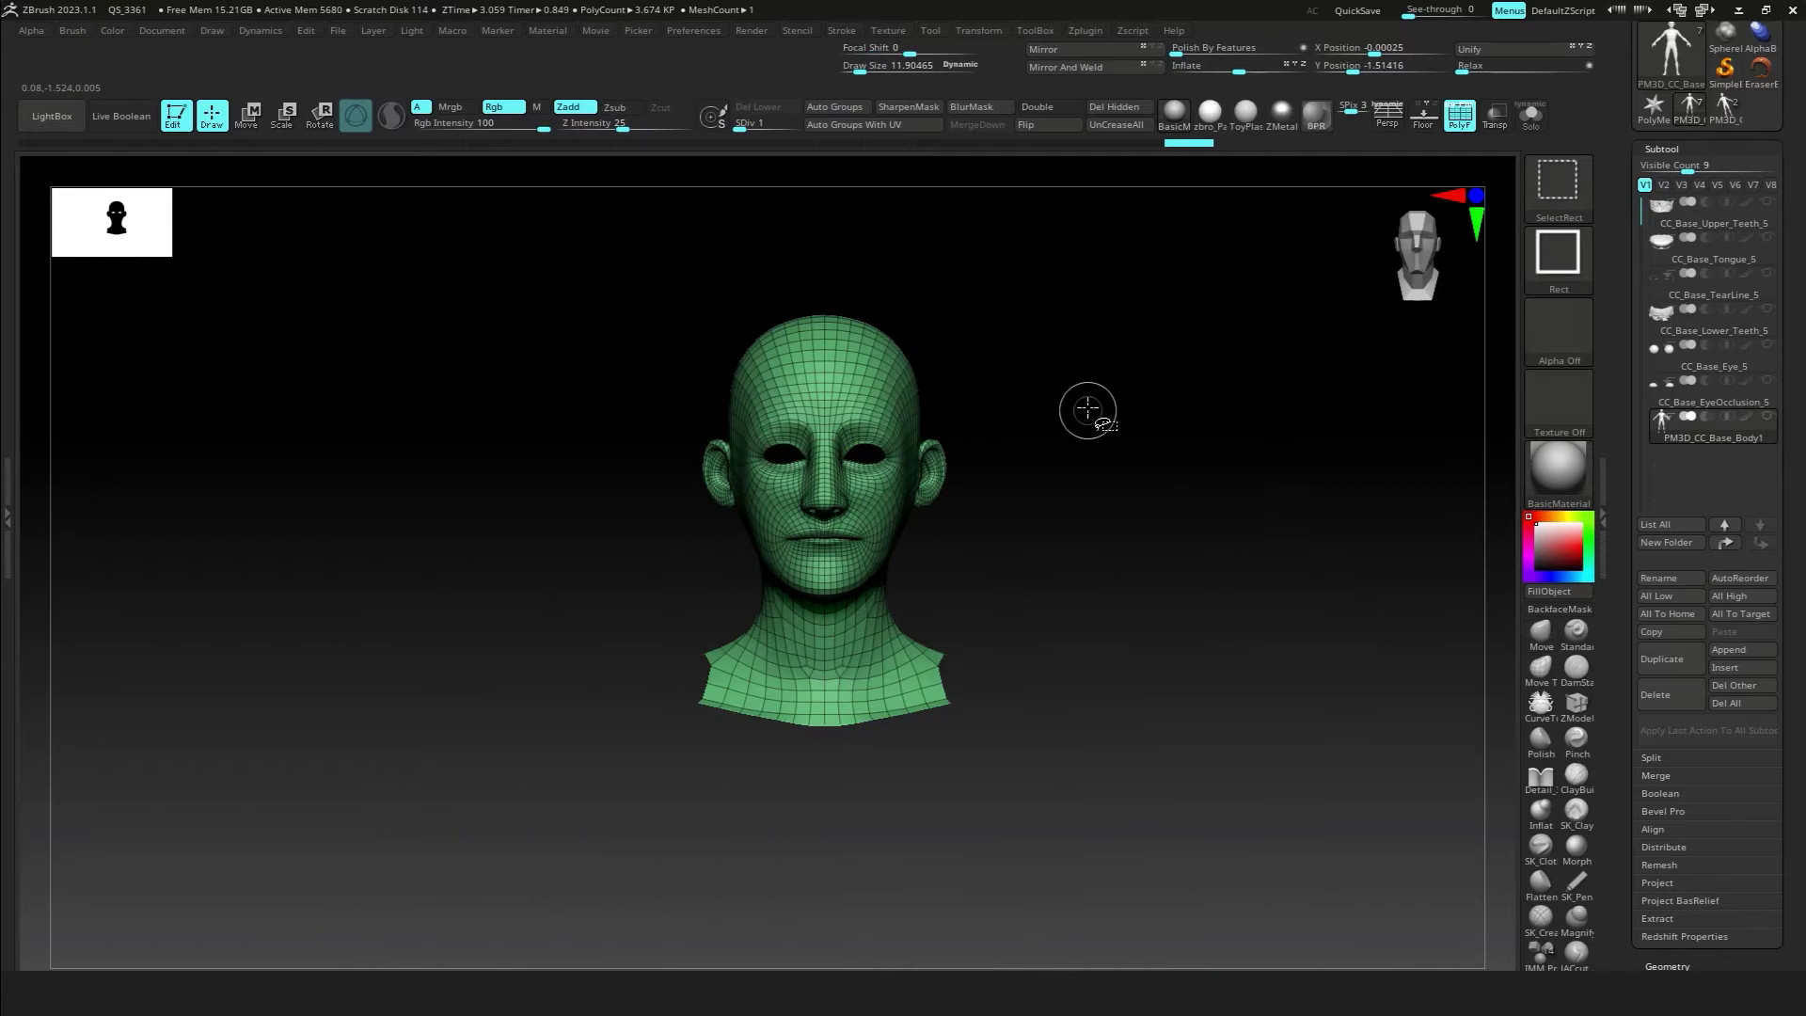
ctrl+shift+click(1133, 492)
ctrl+shift+click(836, 411)
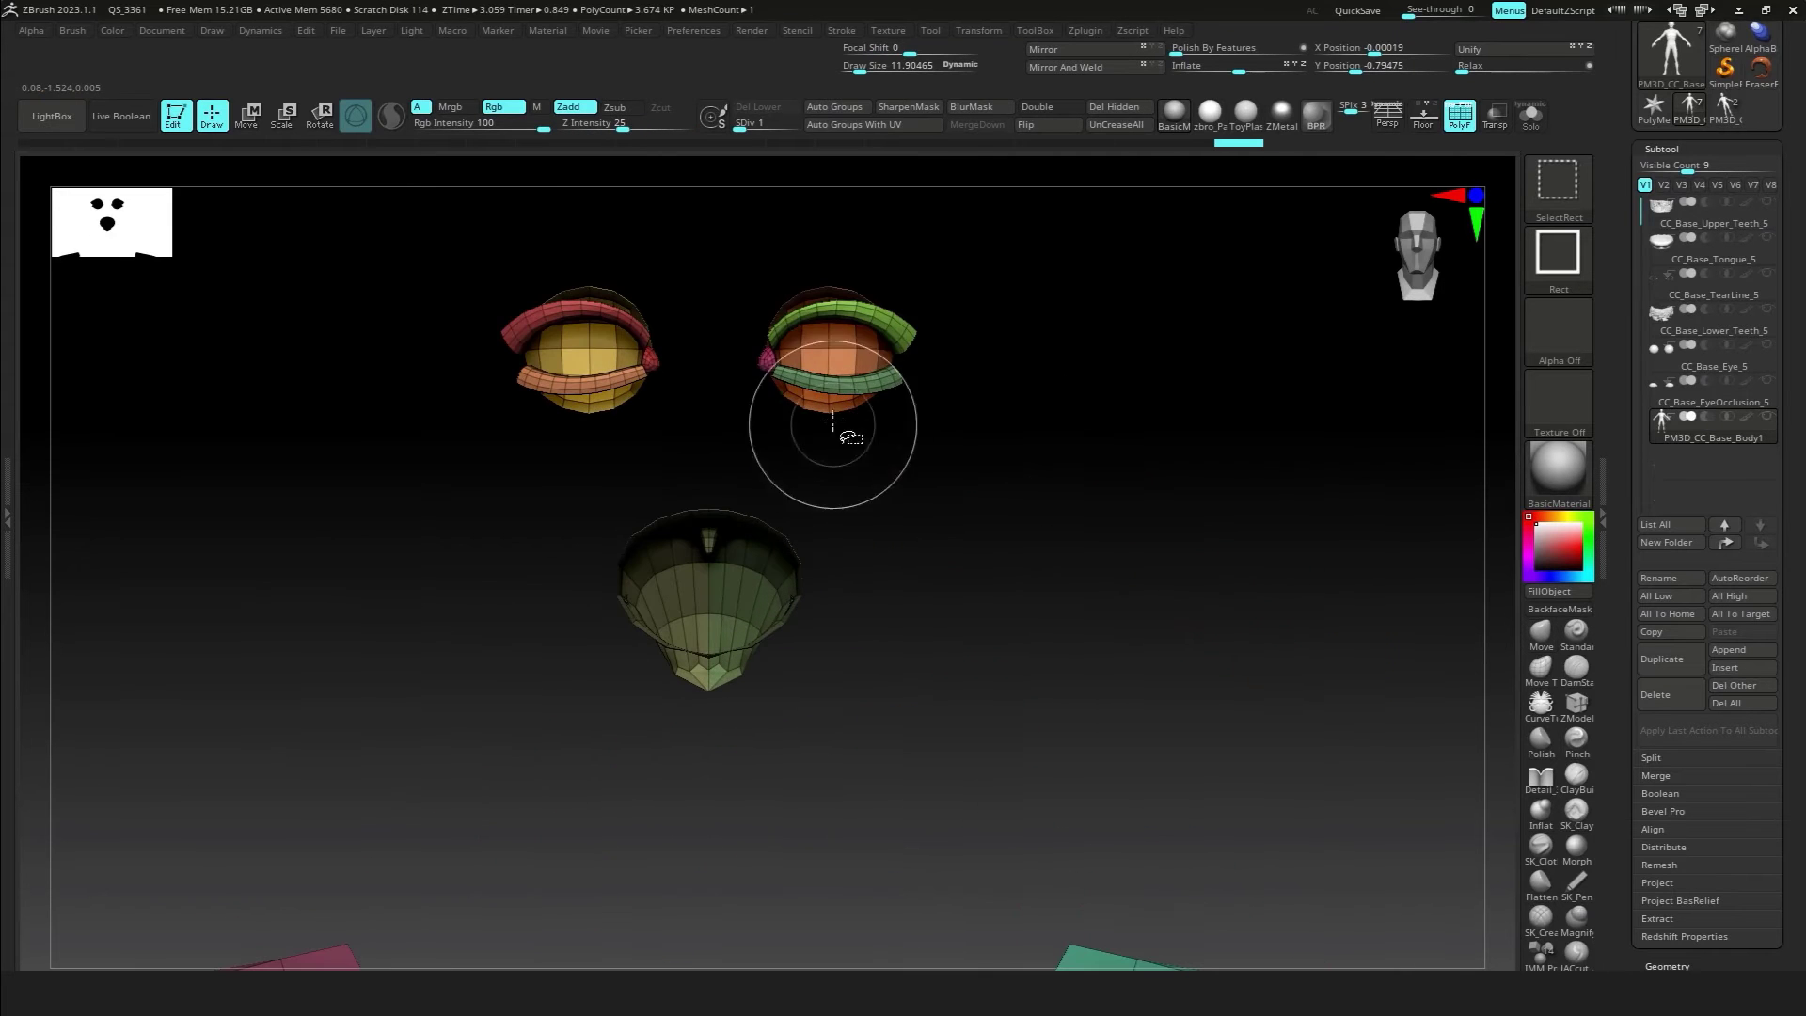
ctrl+shift+click(584, 350)
ctrl+shift+click(706, 602)
key(f)
ctrl+shift+click(1105, 527)
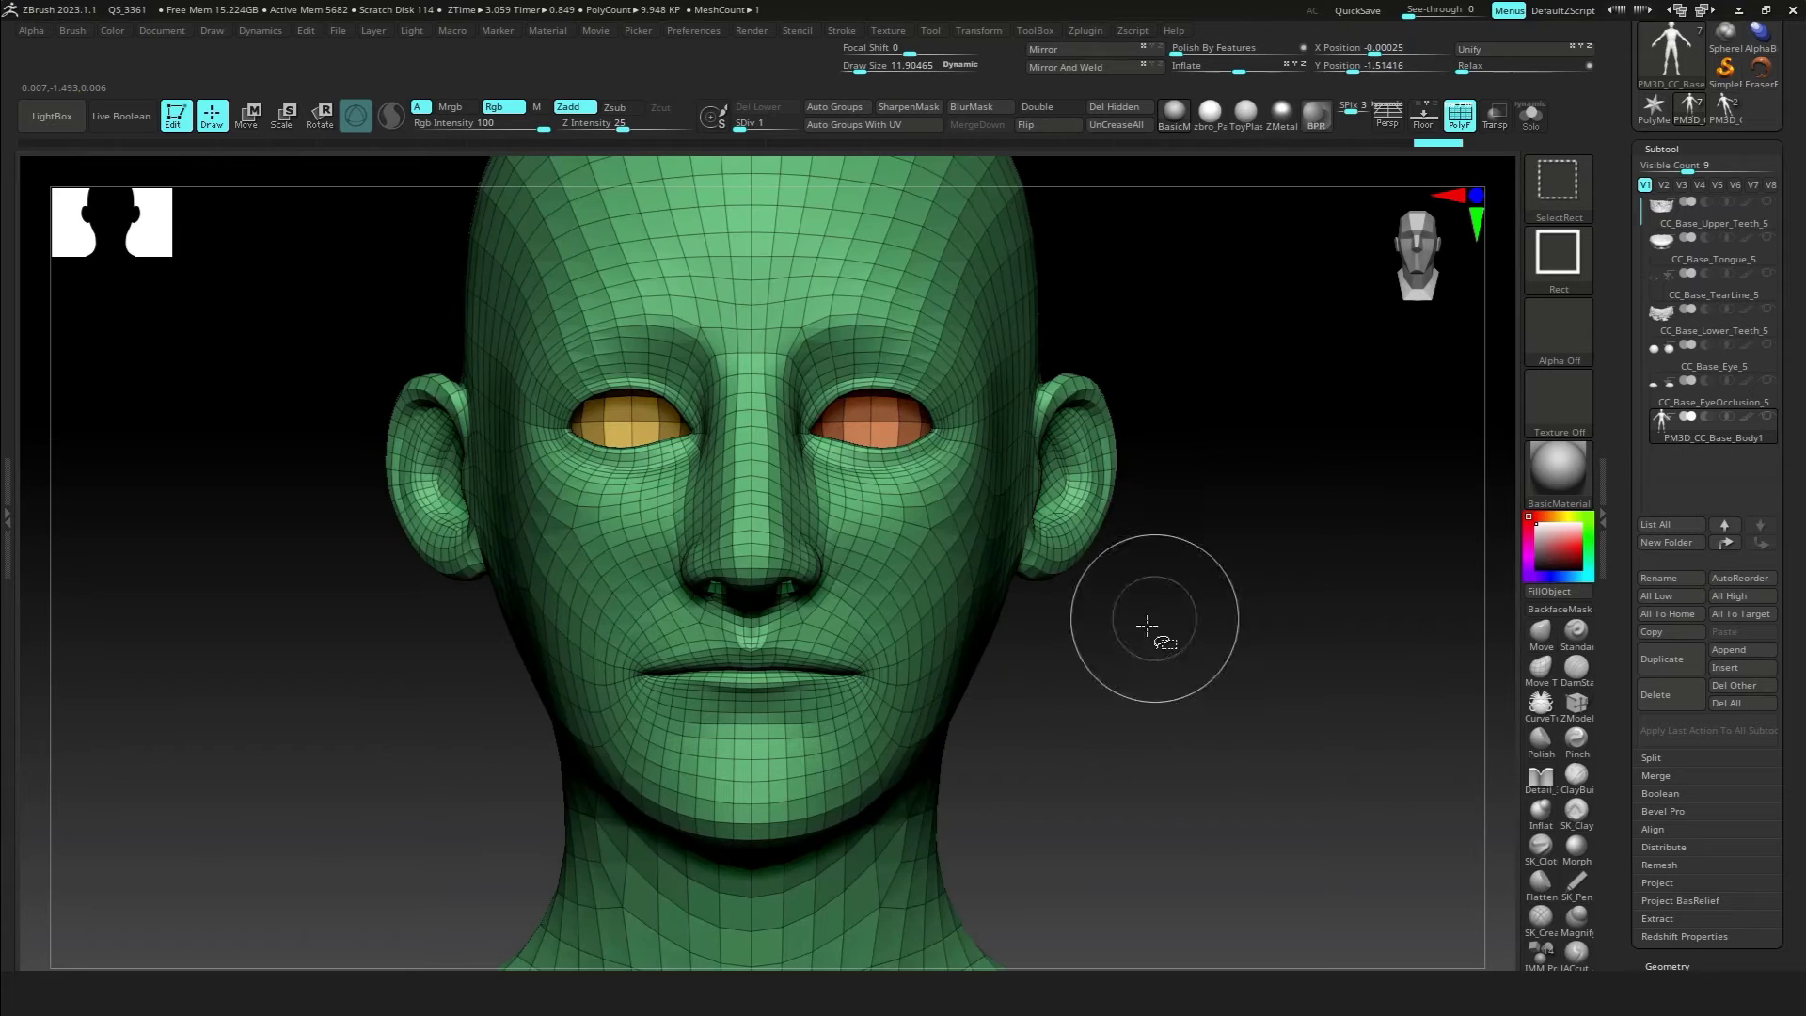
key(f)
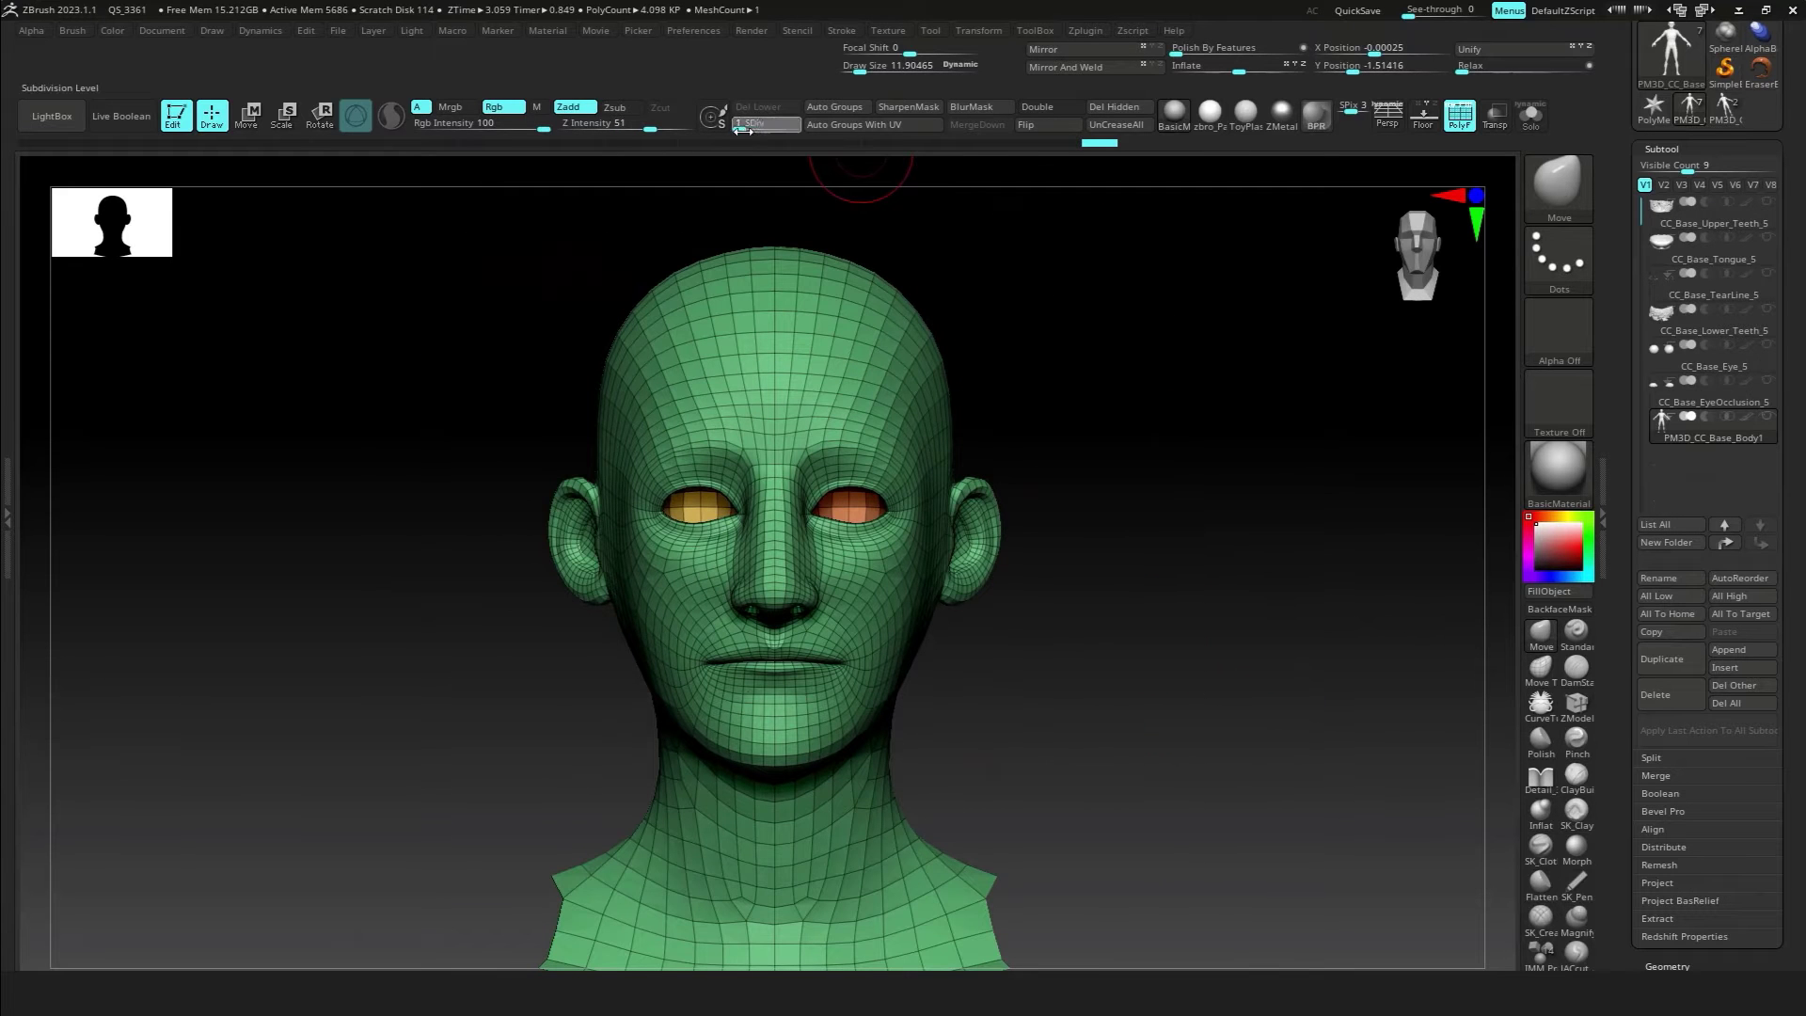
Step: Set the UV Map Size to 4096 in Tool > UV Map
scroll(1185, 527, down, 5)
scroll(1165, 528, up, 3)
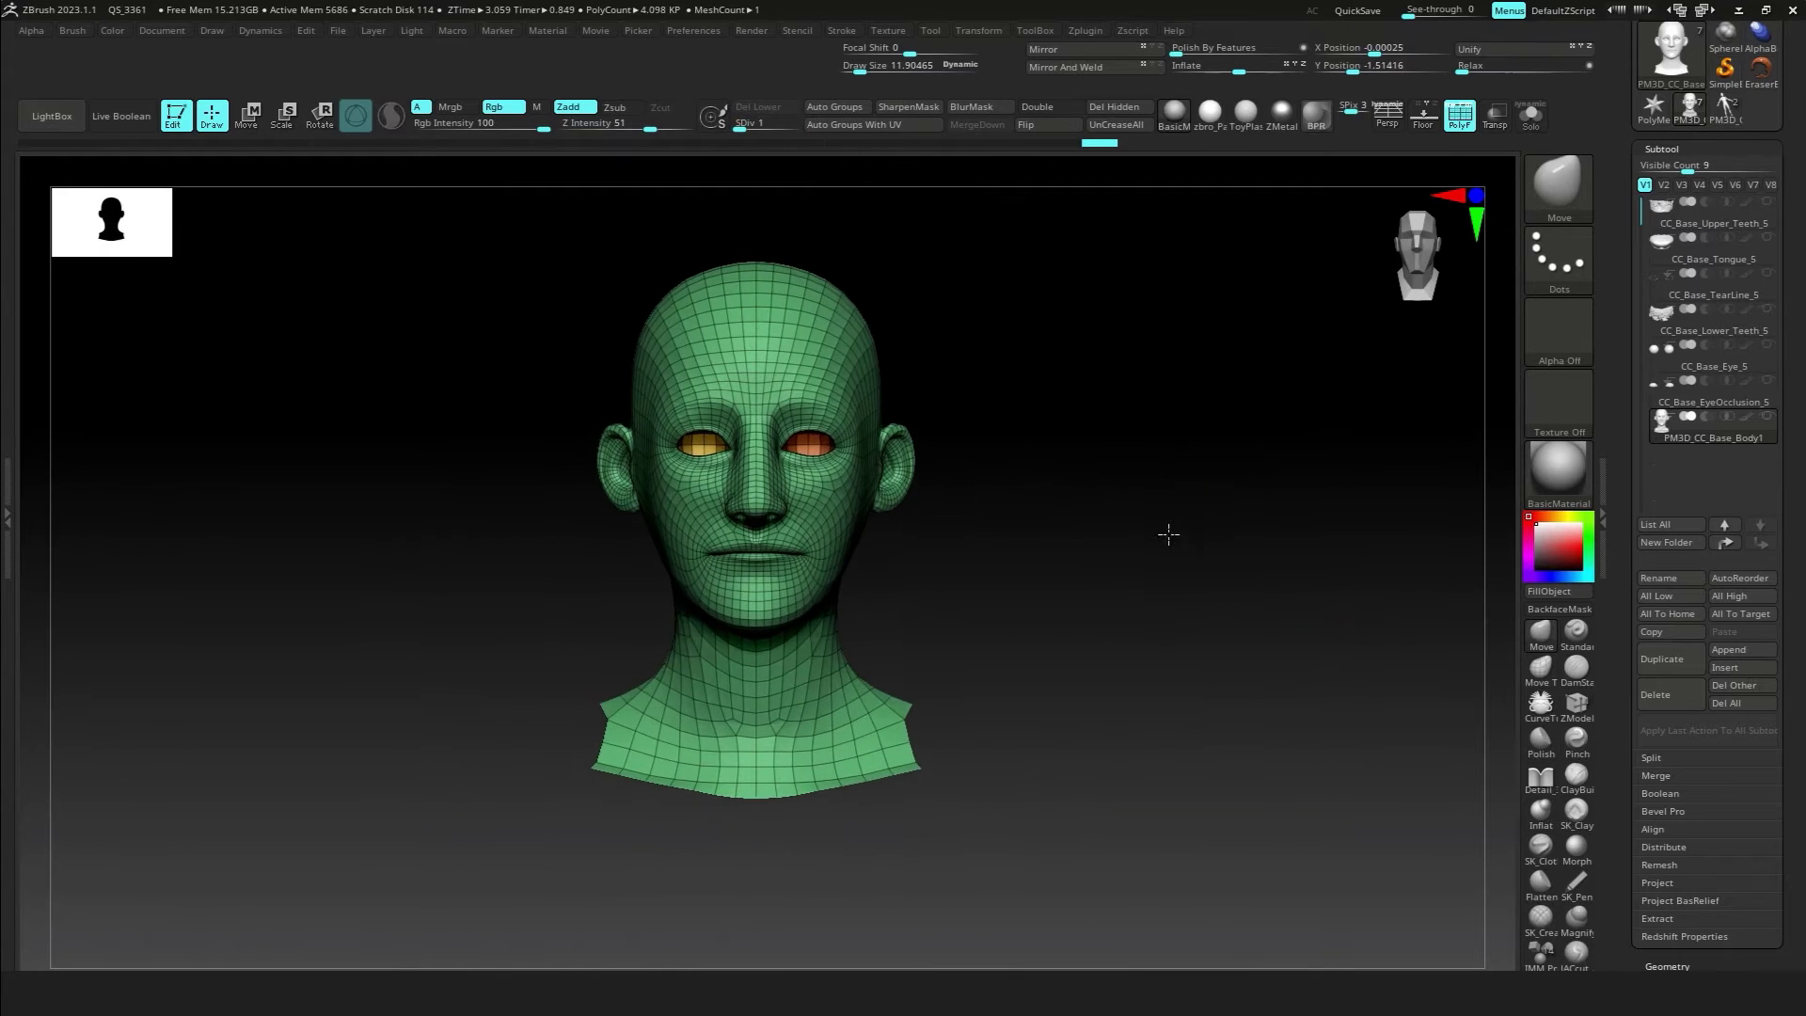
drag(1646, 466, 1622, 280)
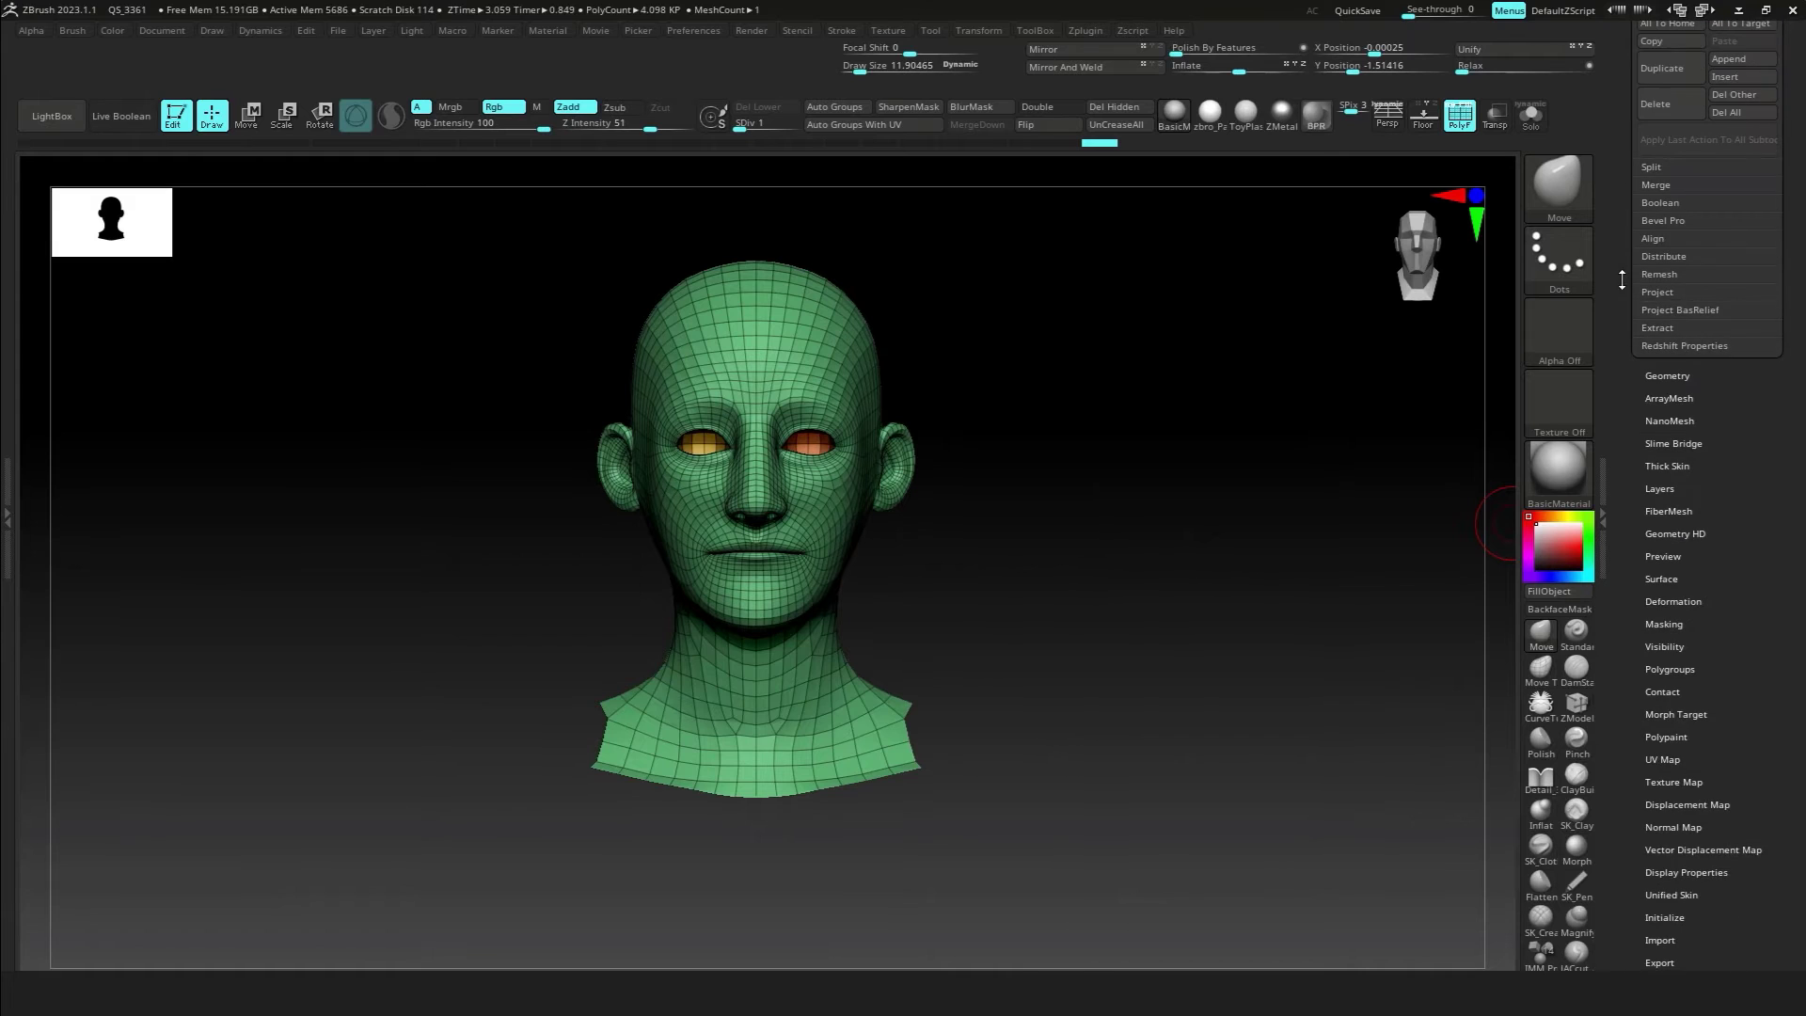
click(1658, 758)
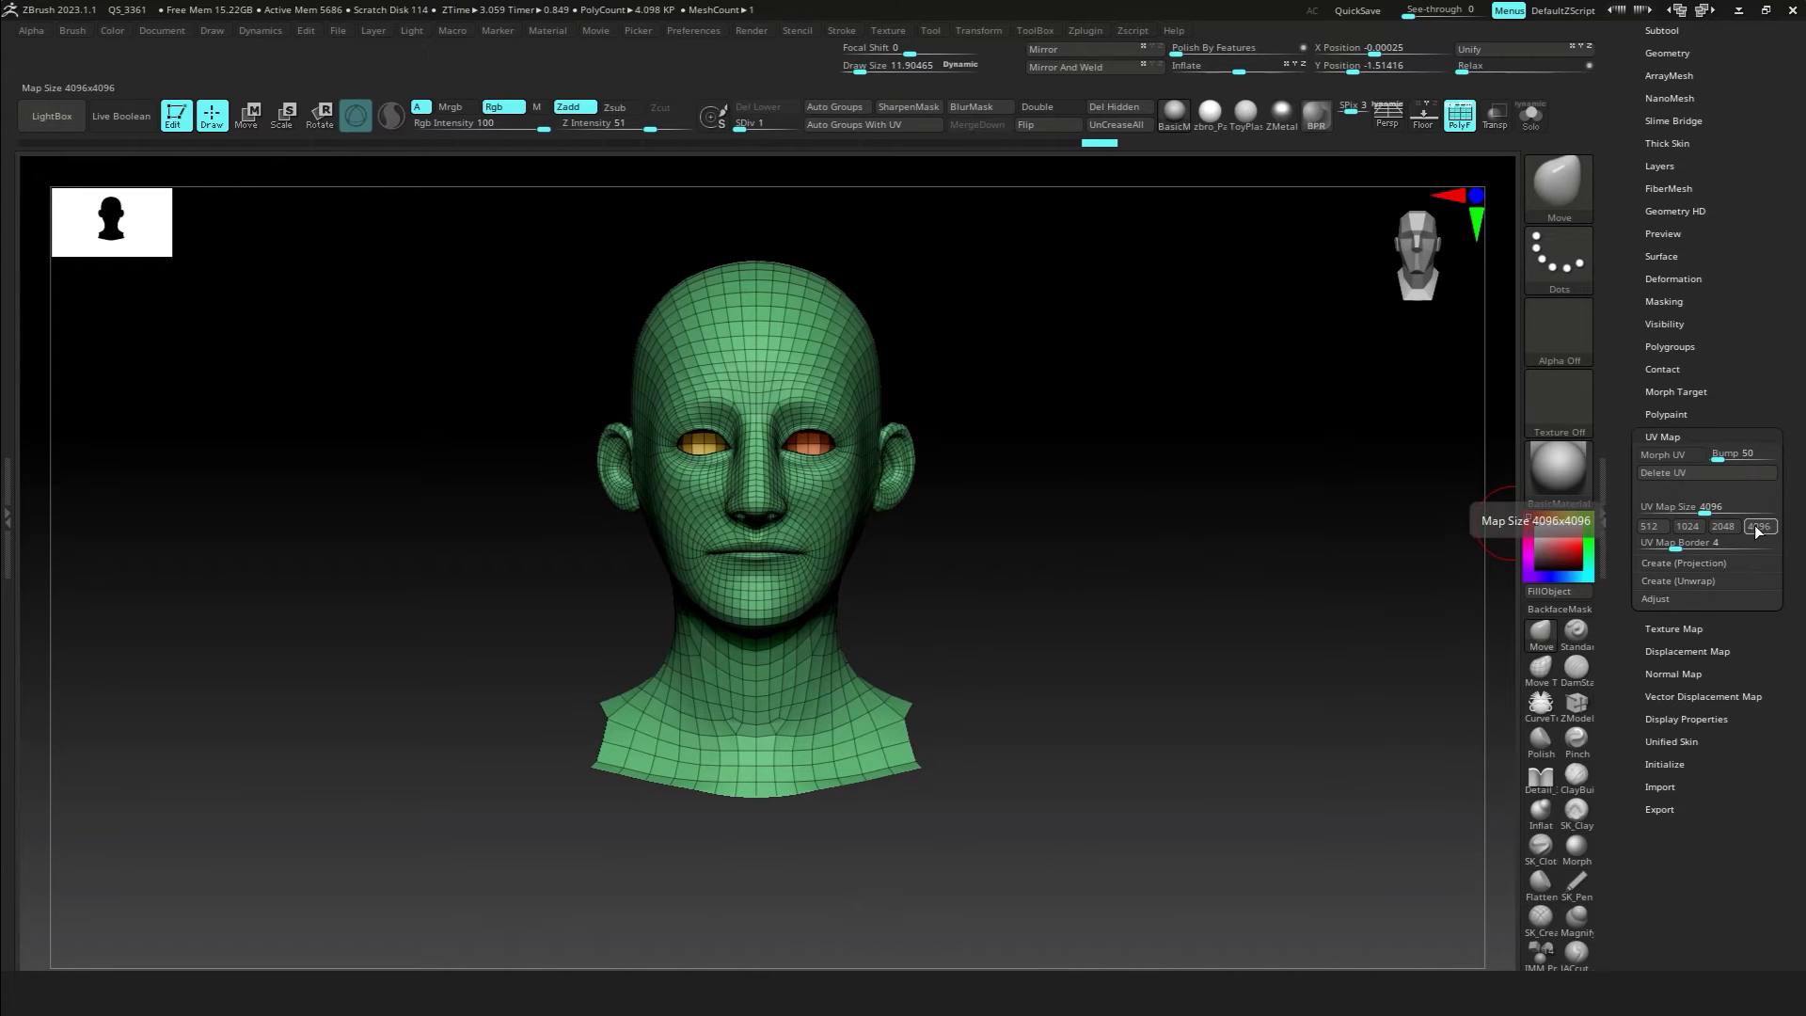
scroll(1684, 527, down, 1)
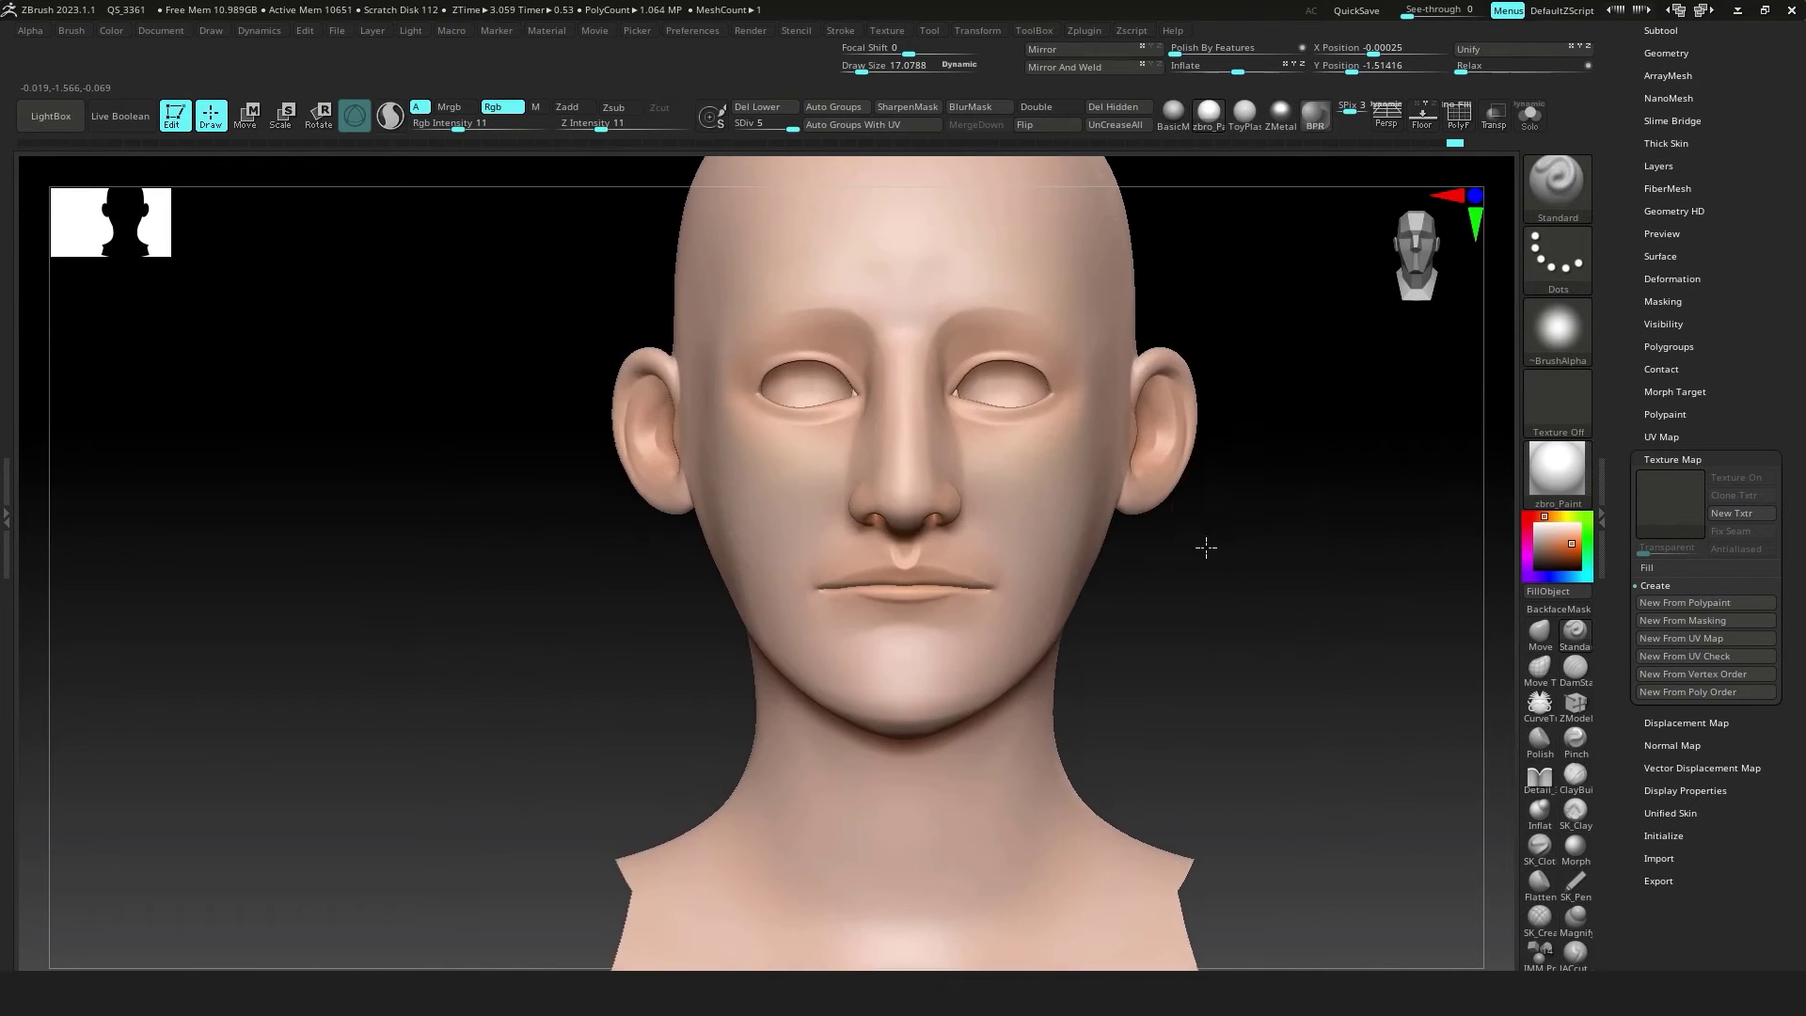
Step: Create a texture from the head polypaint and export it to Desktop > Reallusion > Tutorial 1
mouse_move(1206, 546)
mouse_down()
mouse_move(1069, 572)
mouse_move(1234, 596)
mouse_up()
key(f)
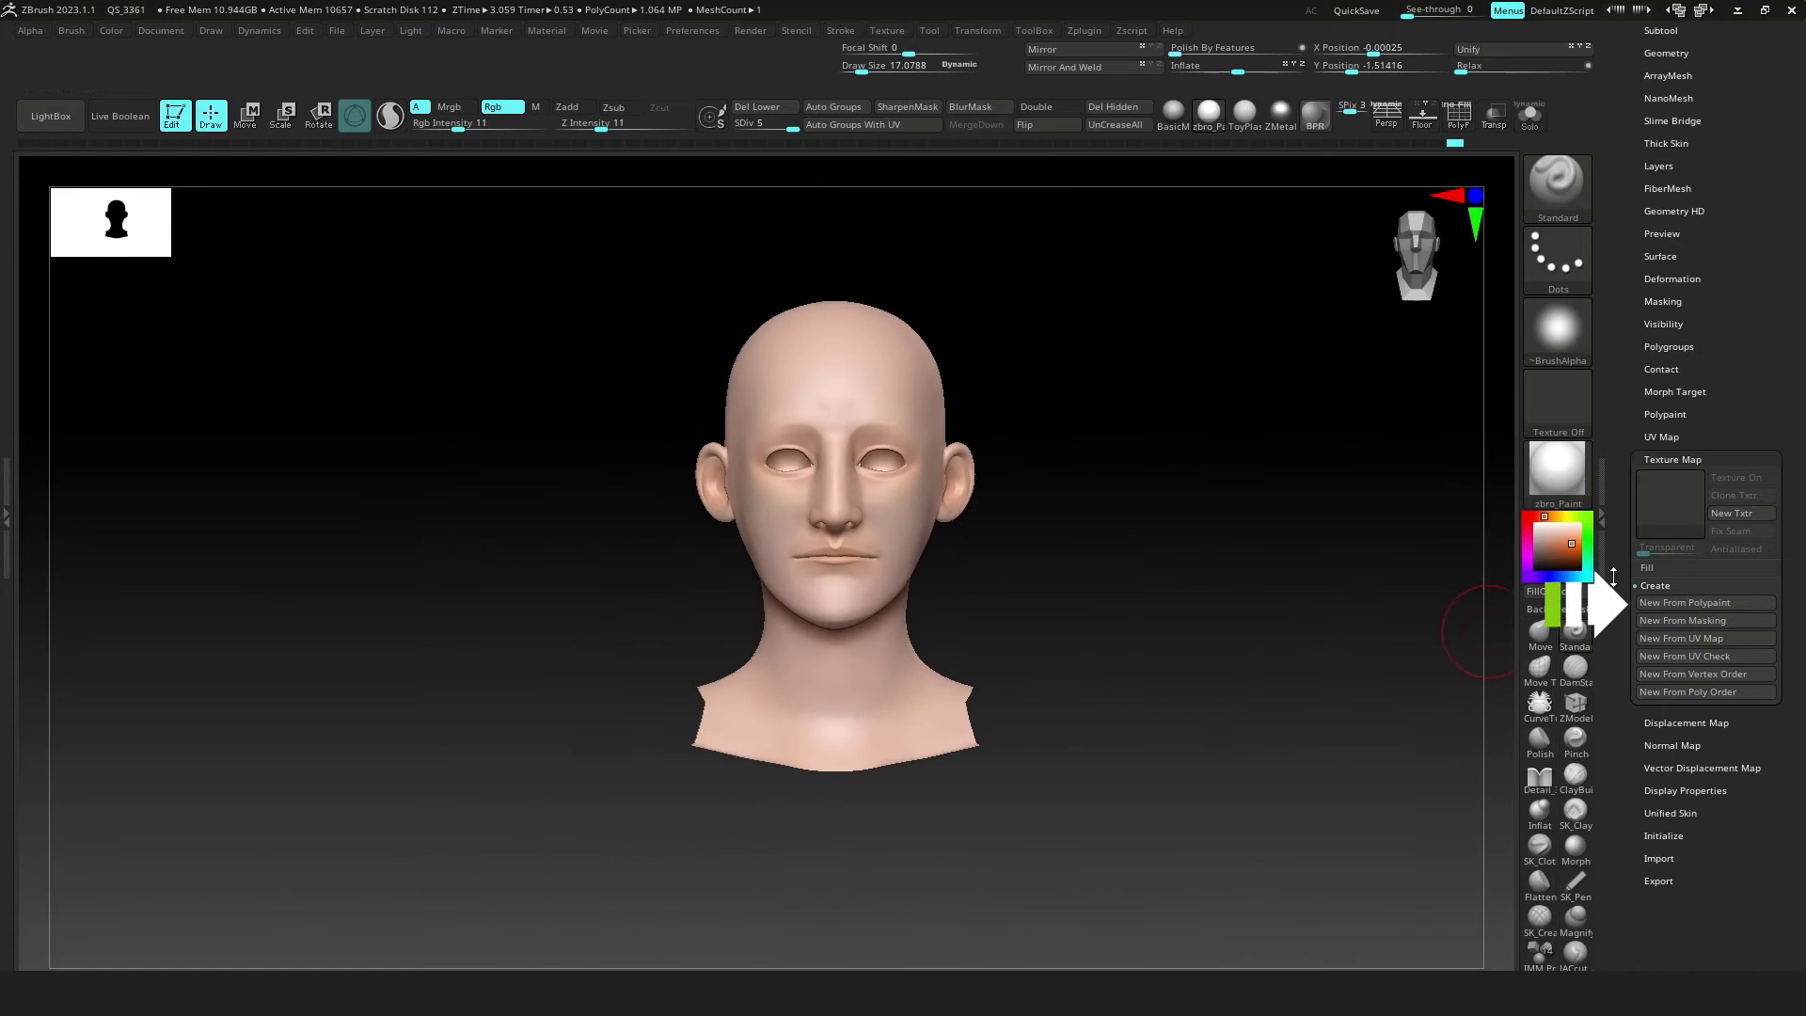
click(1713, 605)
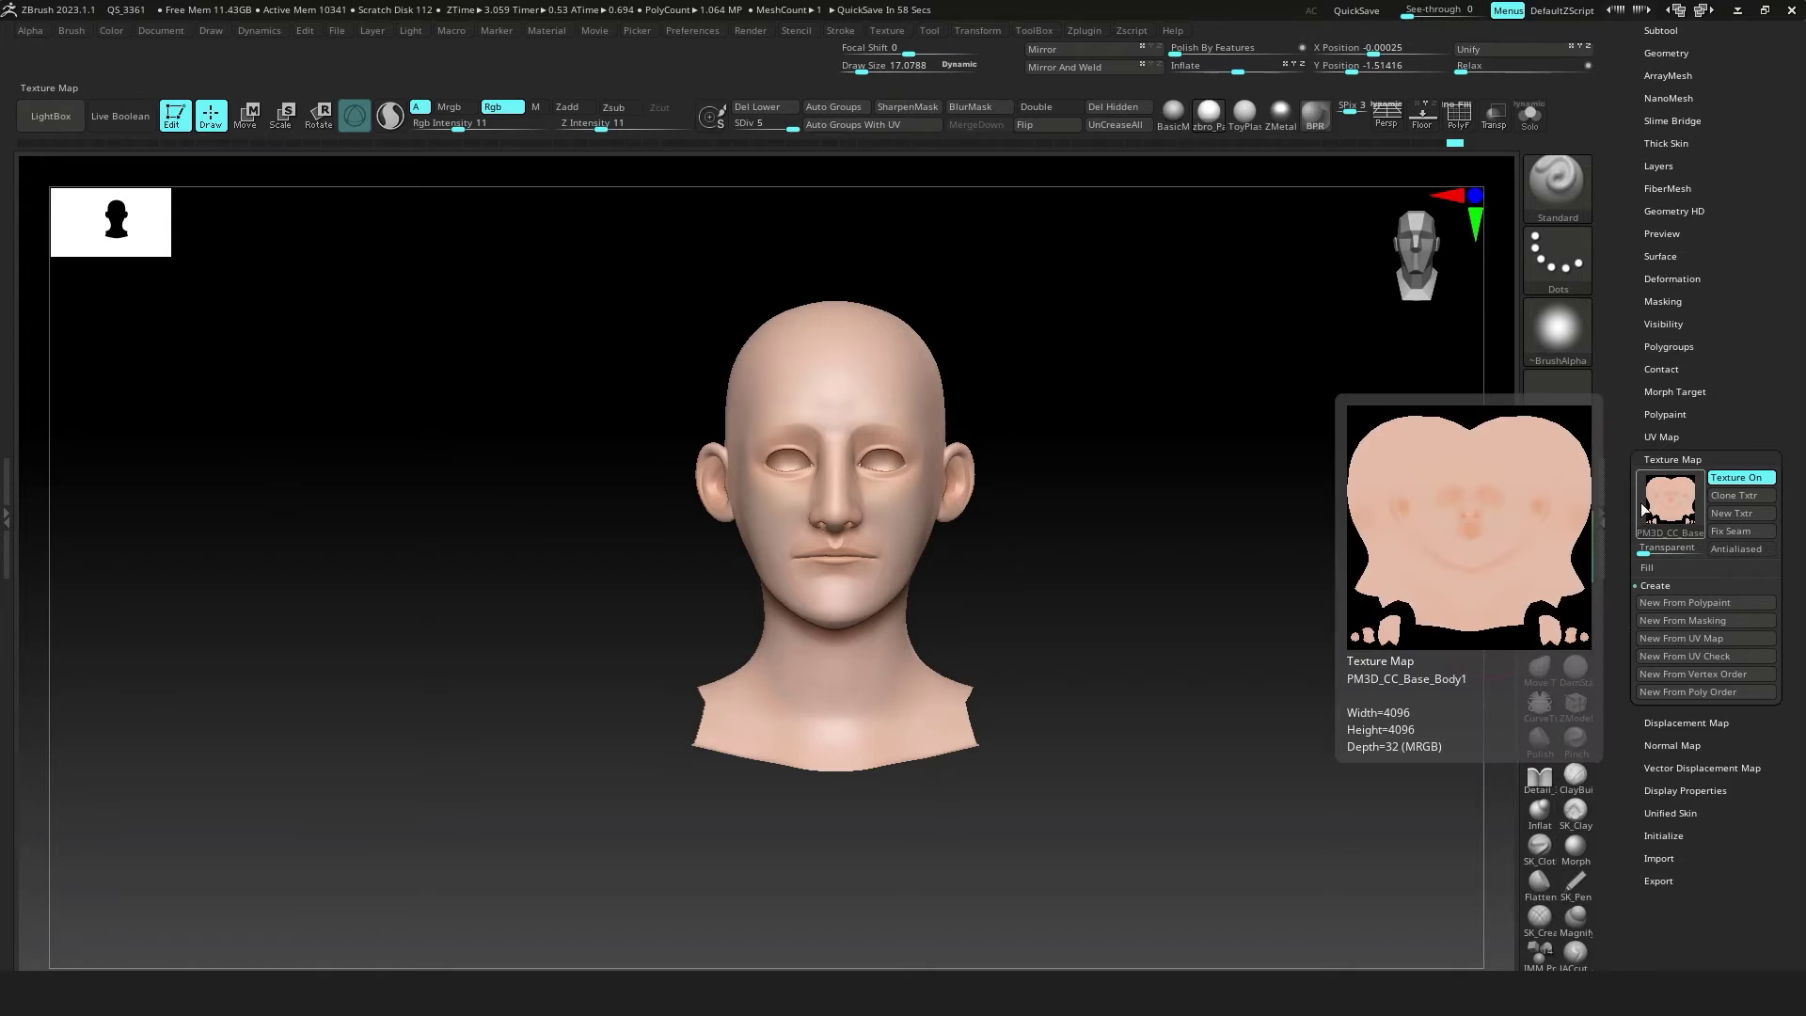
click(1548, 404)
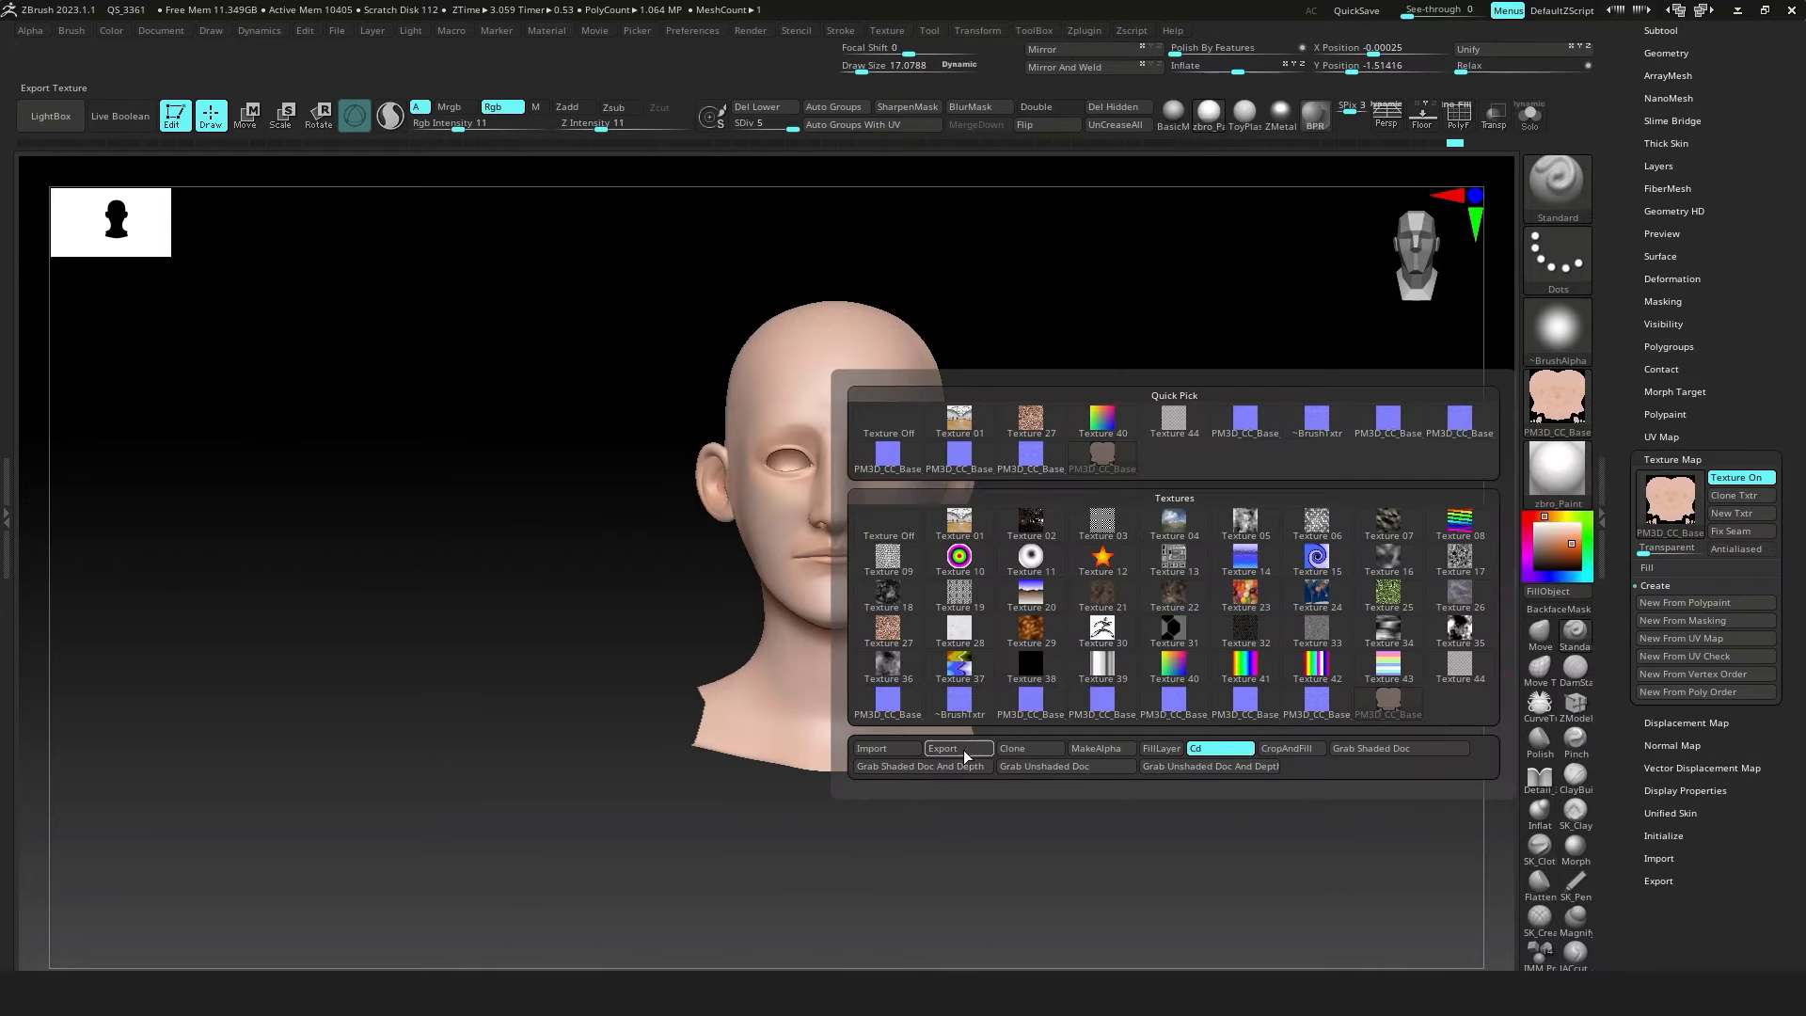
click(959, 753)
click(710, 251)
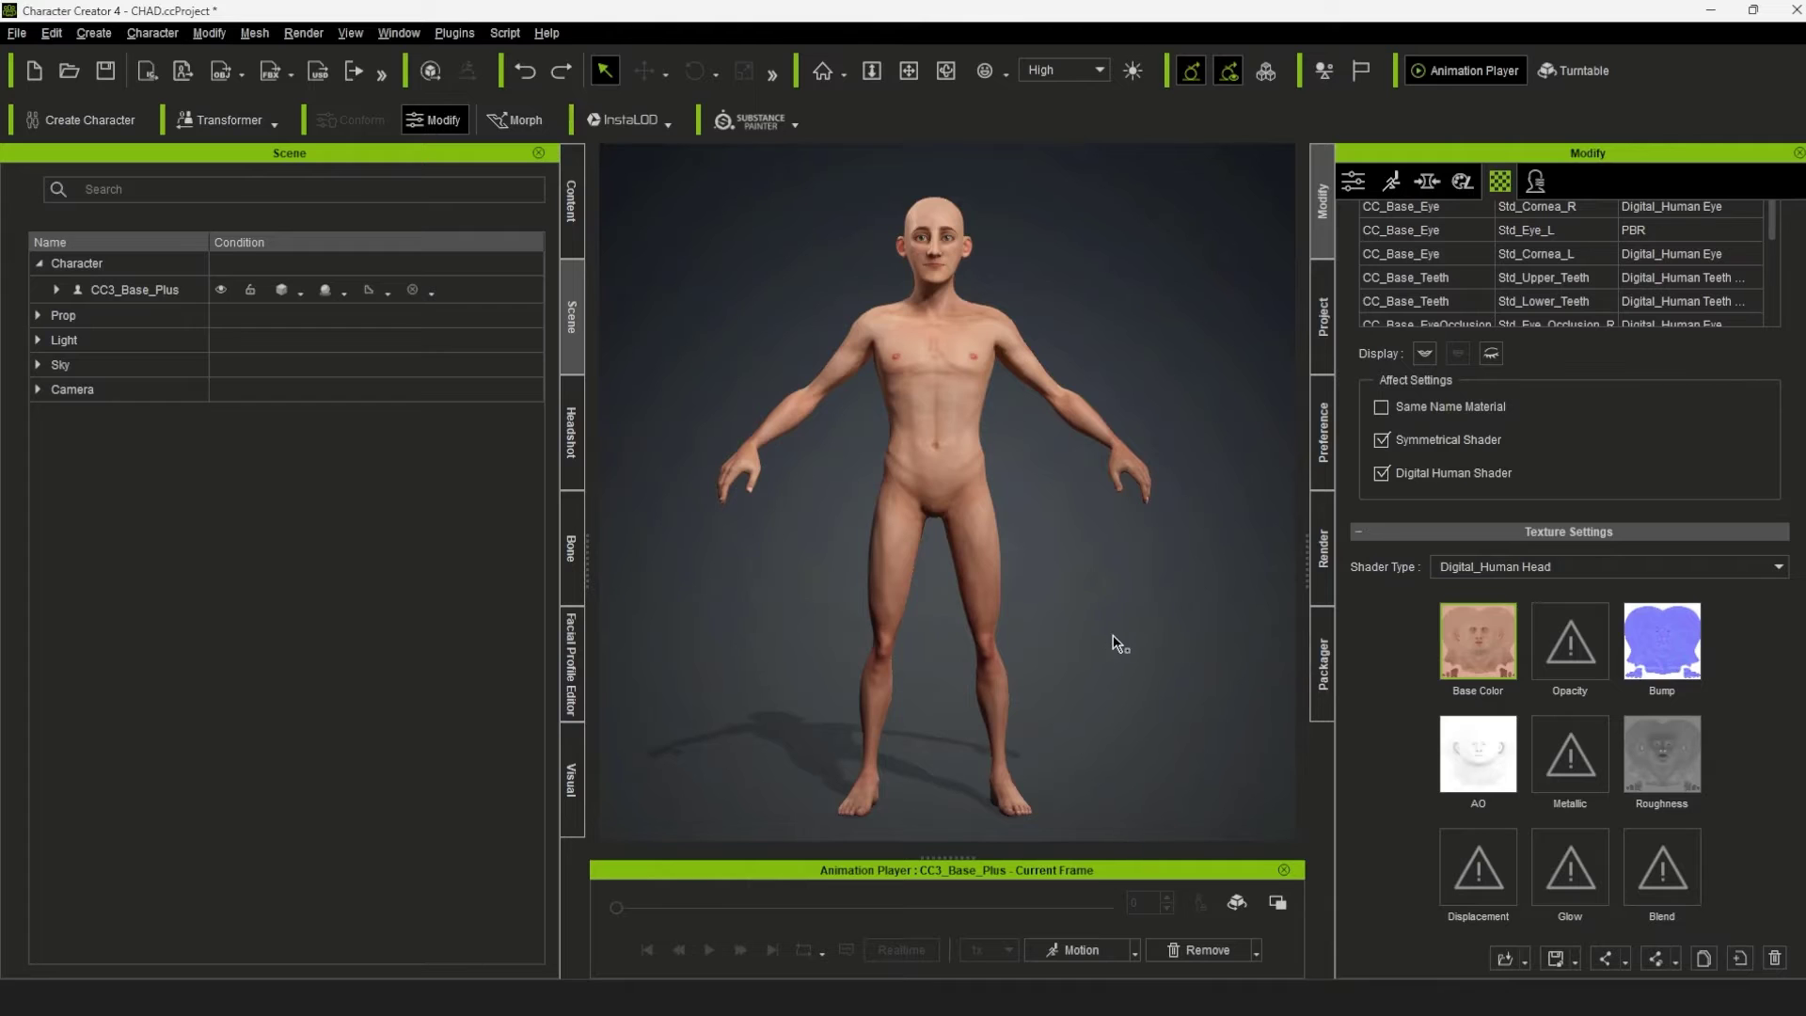
middle_drag(1114, 645, 1103, 634)
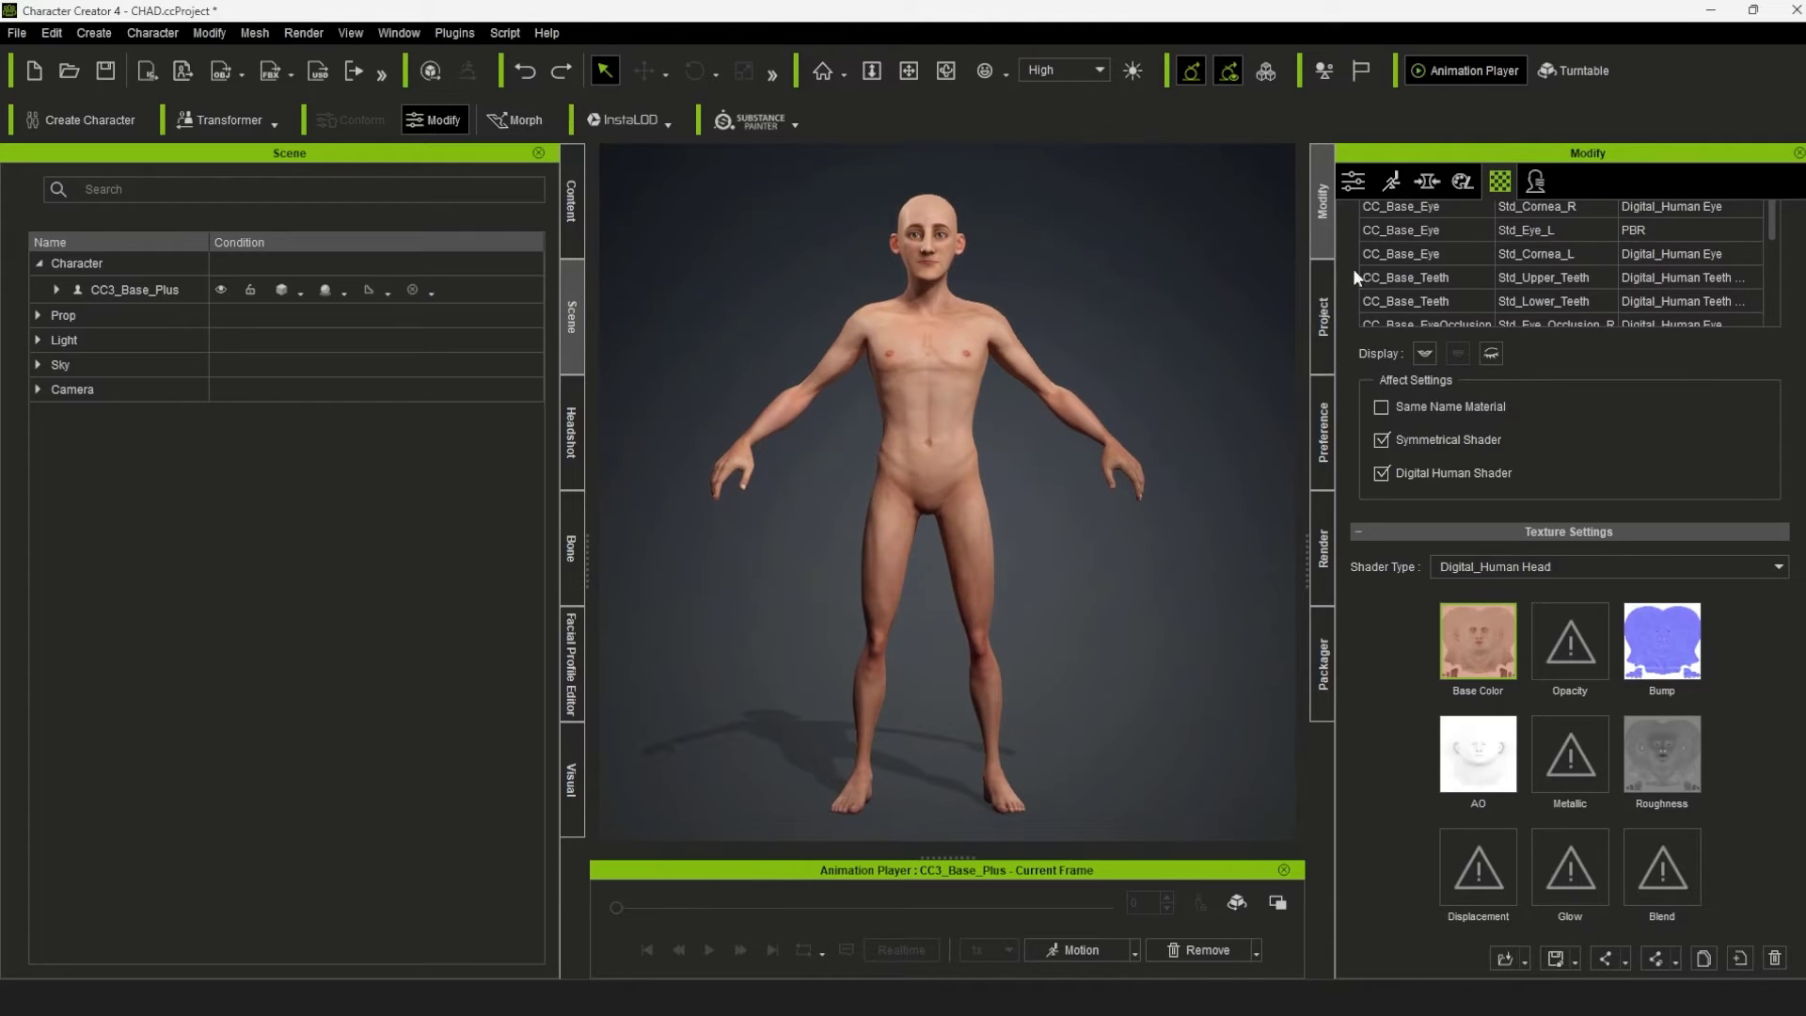
Step: Load Head_Difuse as the head's base colour texture
click(1351, 183)
middle_drag(1141, 637, 1144, 629)
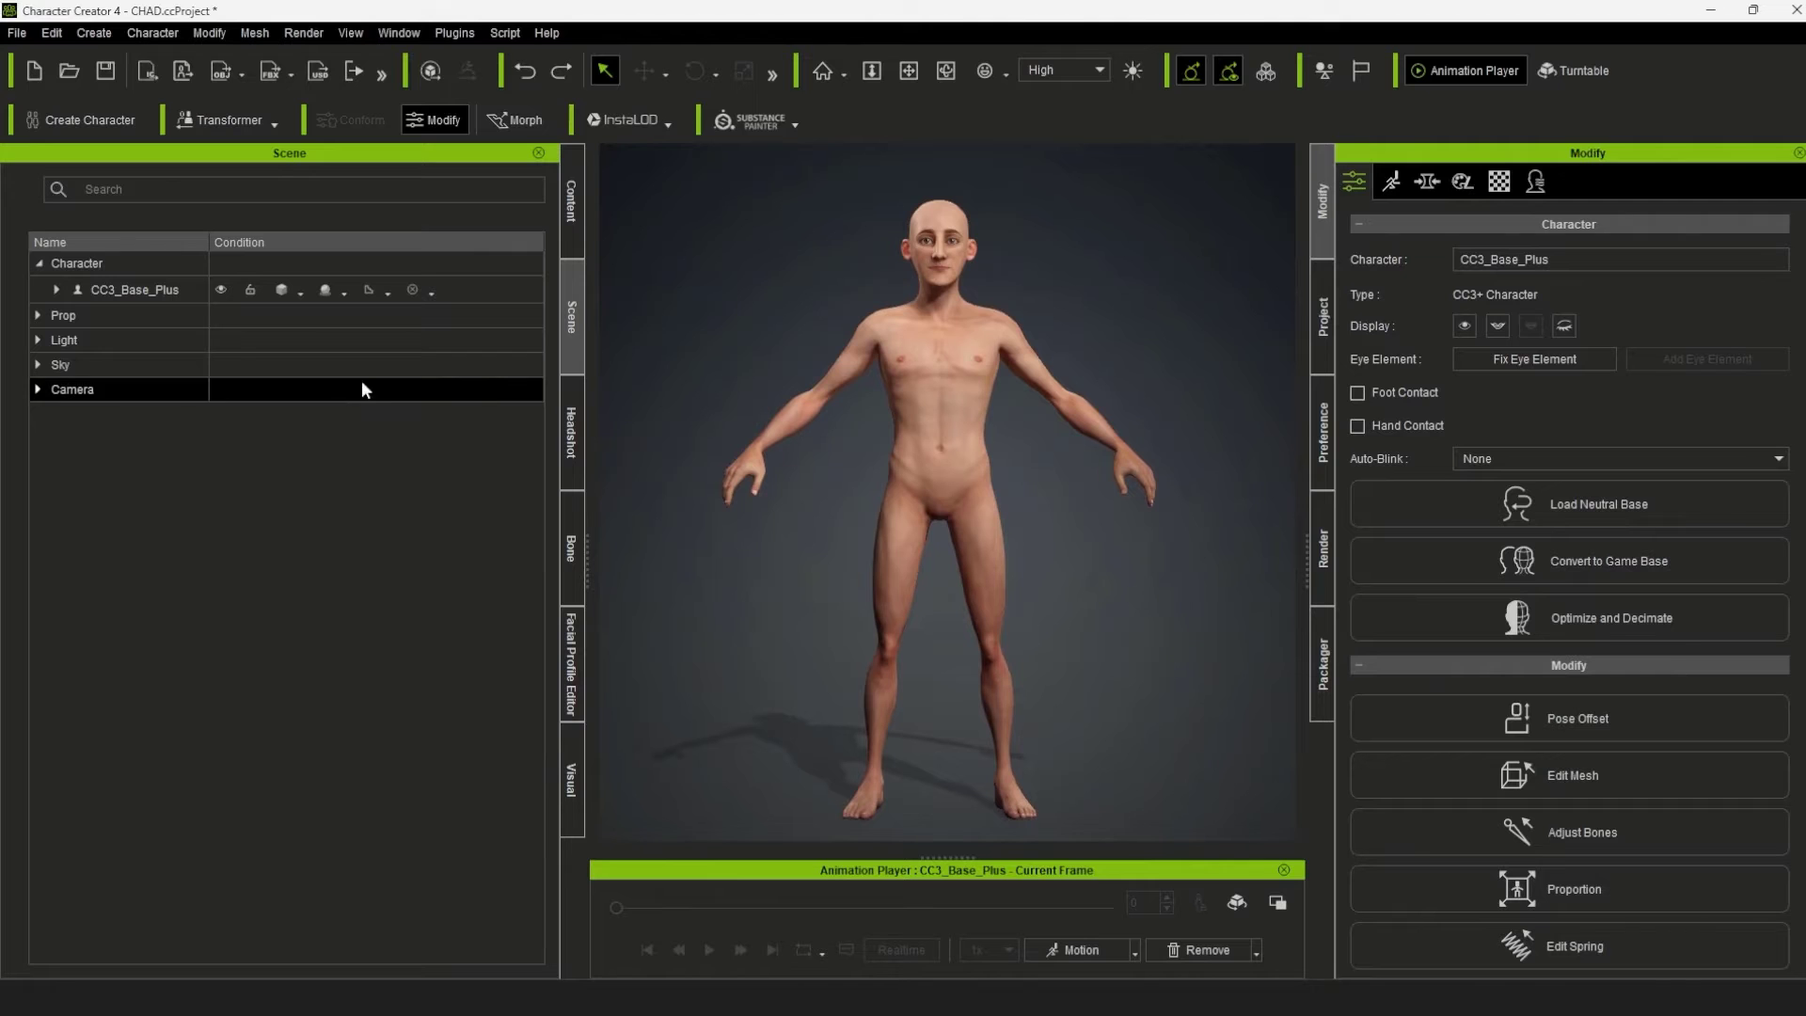
click(1500, 182)
scroll(1587, 394, up, 3)
scroll(1588, 394, up, 2)
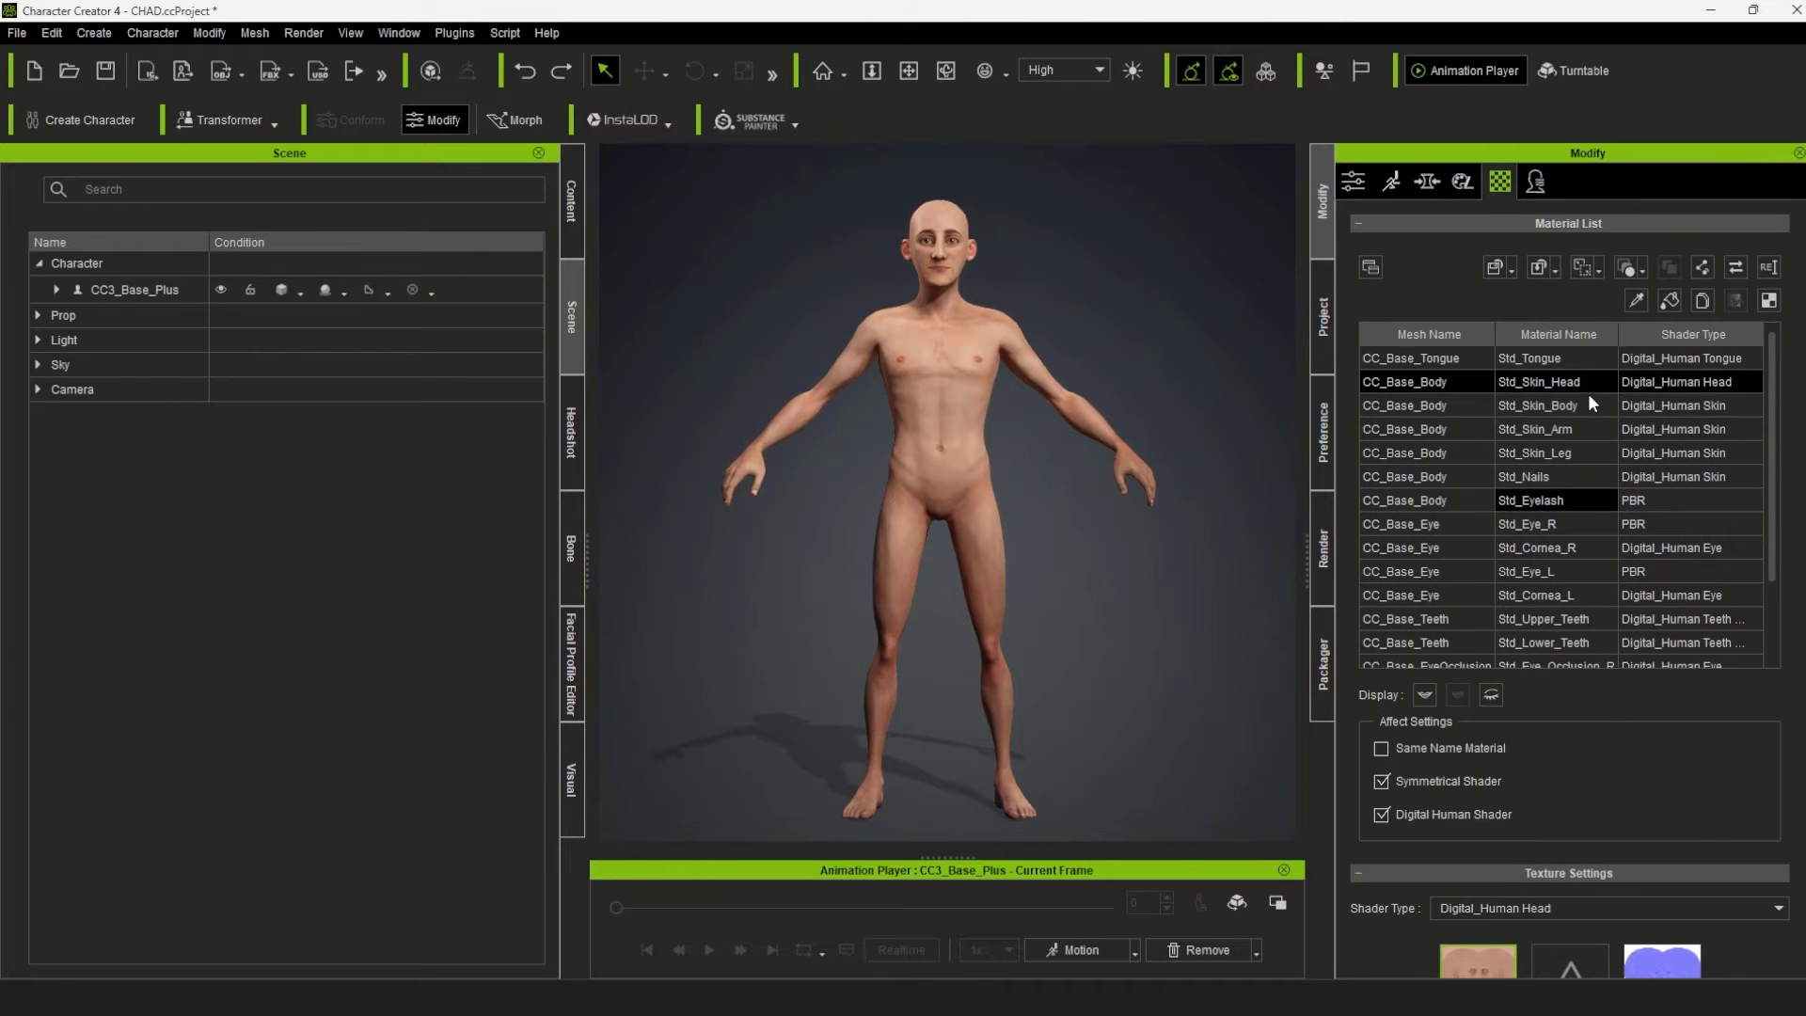
scroll(1483, 381, down, 1)
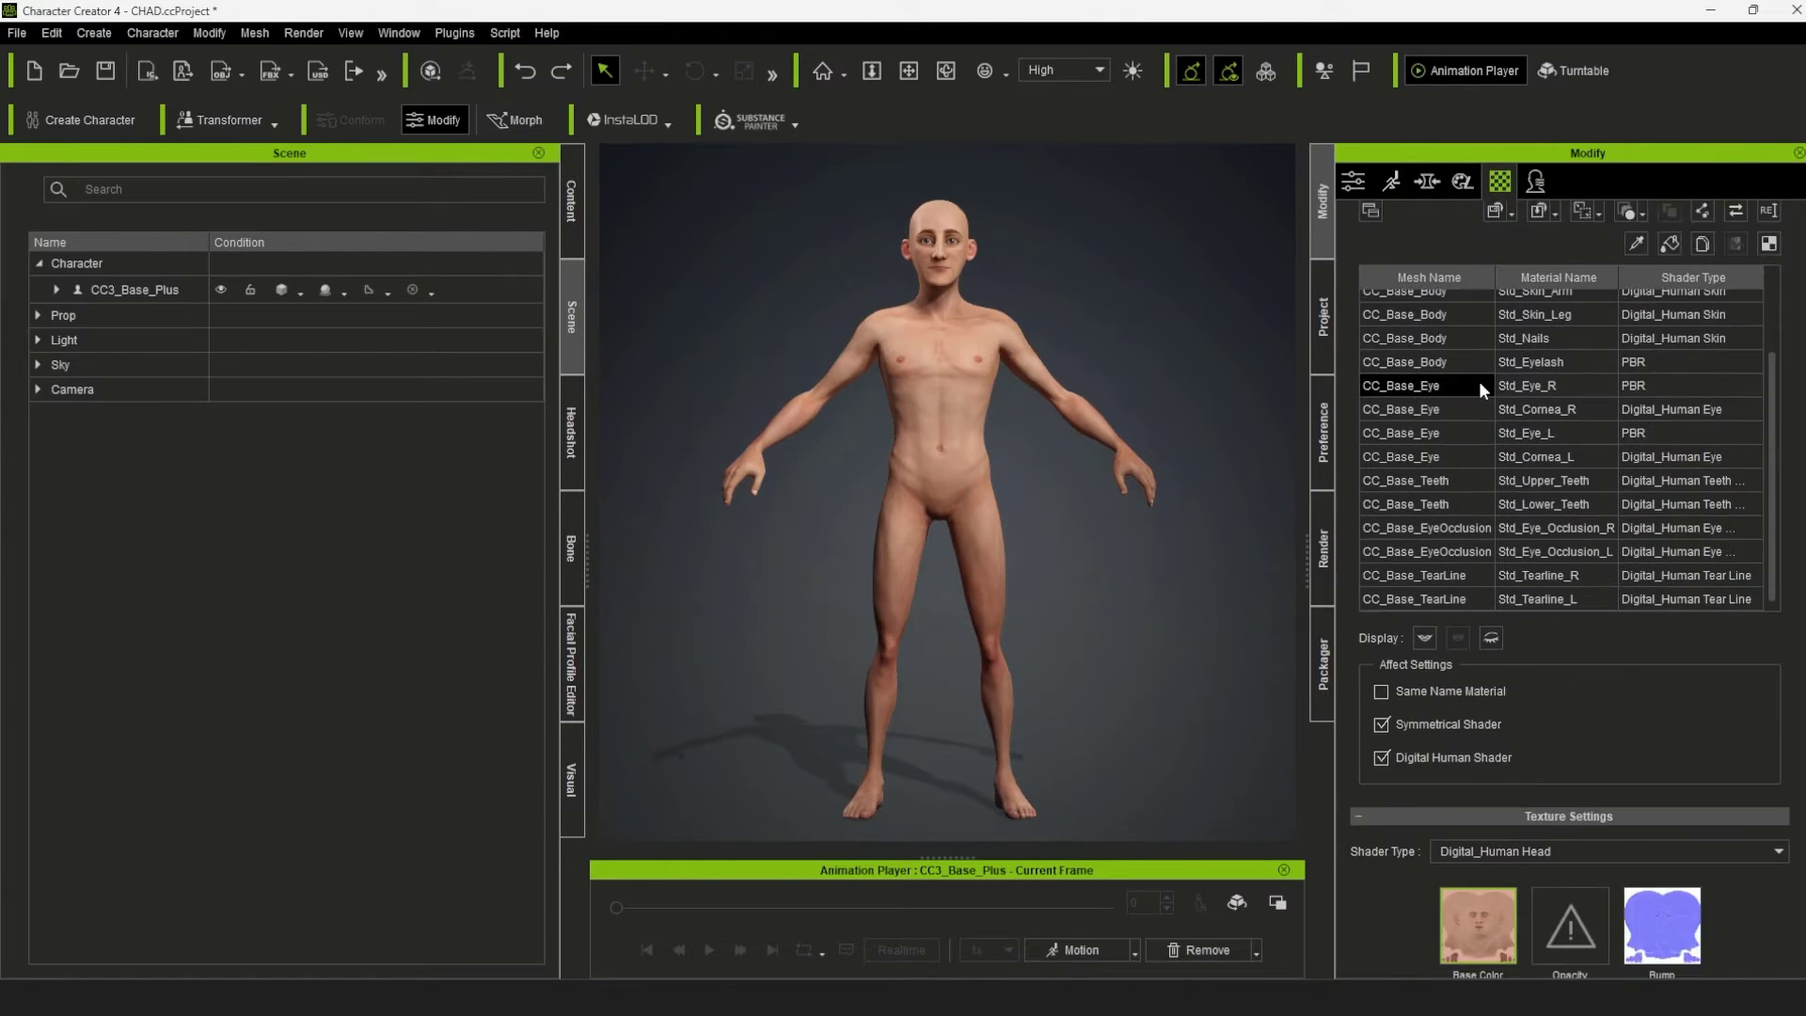
scroll(1482, 381, down, 1)
scroll(1776, 773, down, 5)
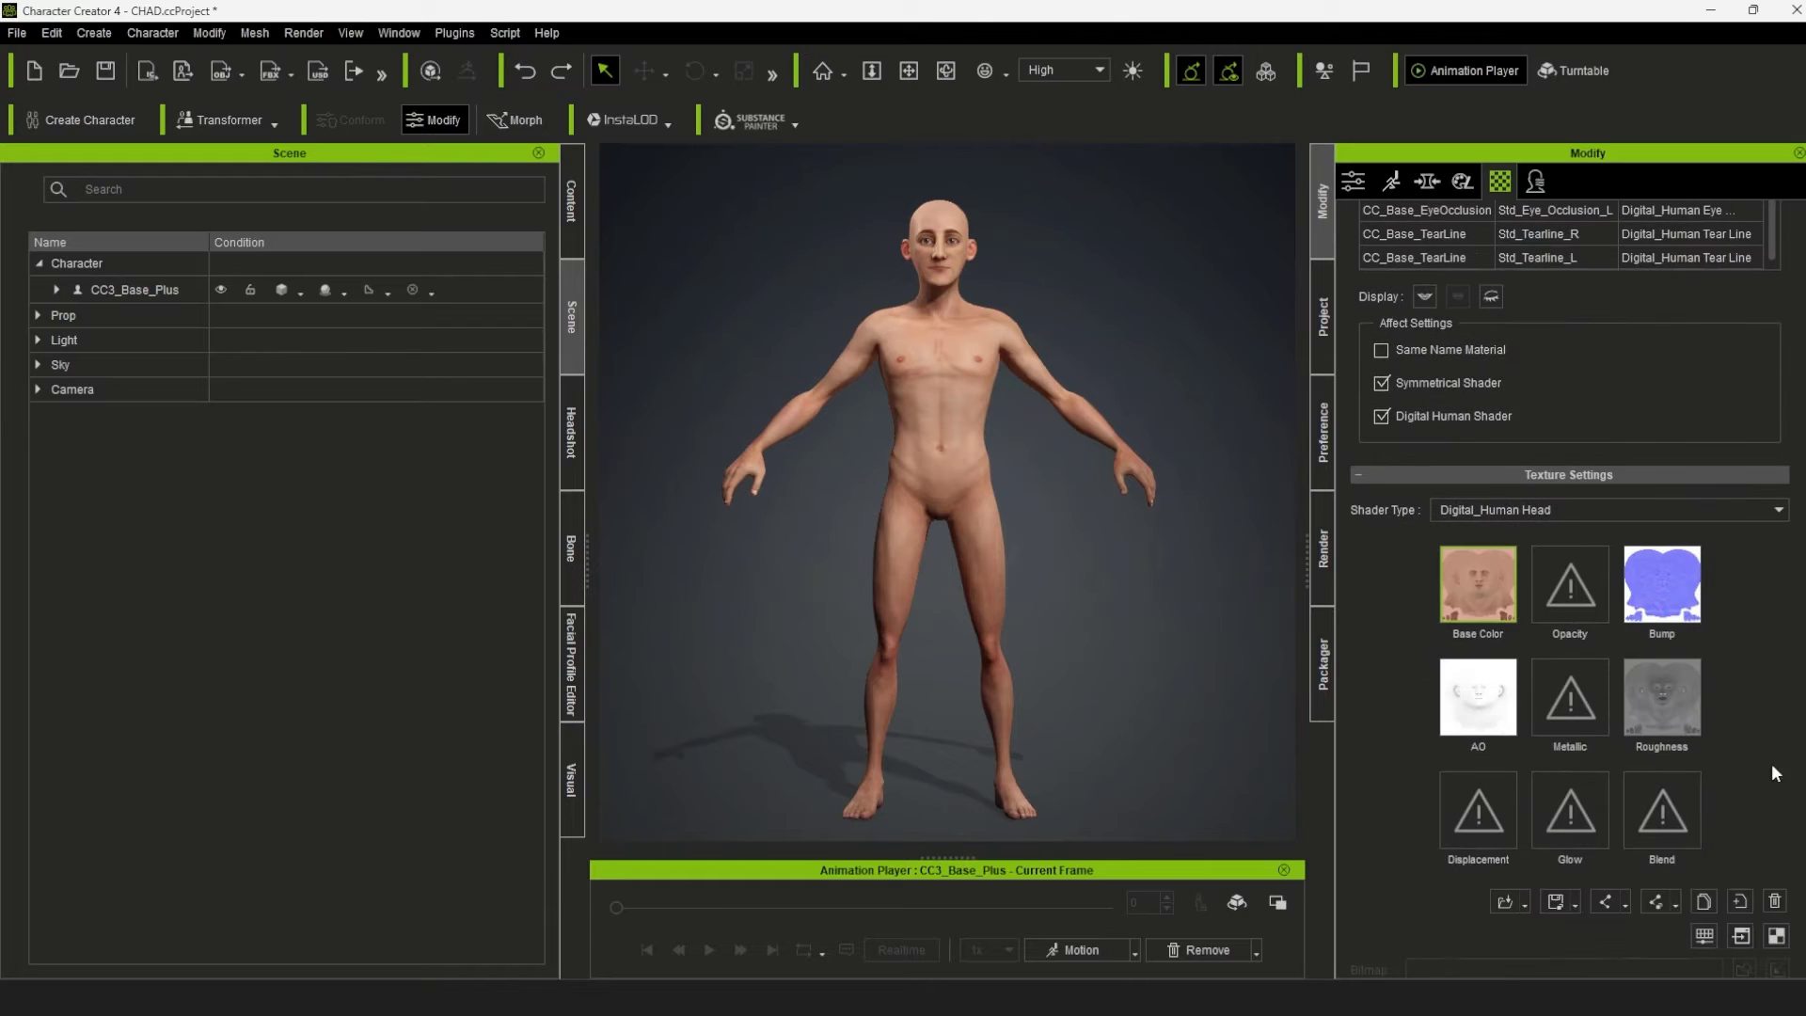
right_click(1475, 584)
click(1731, 605)
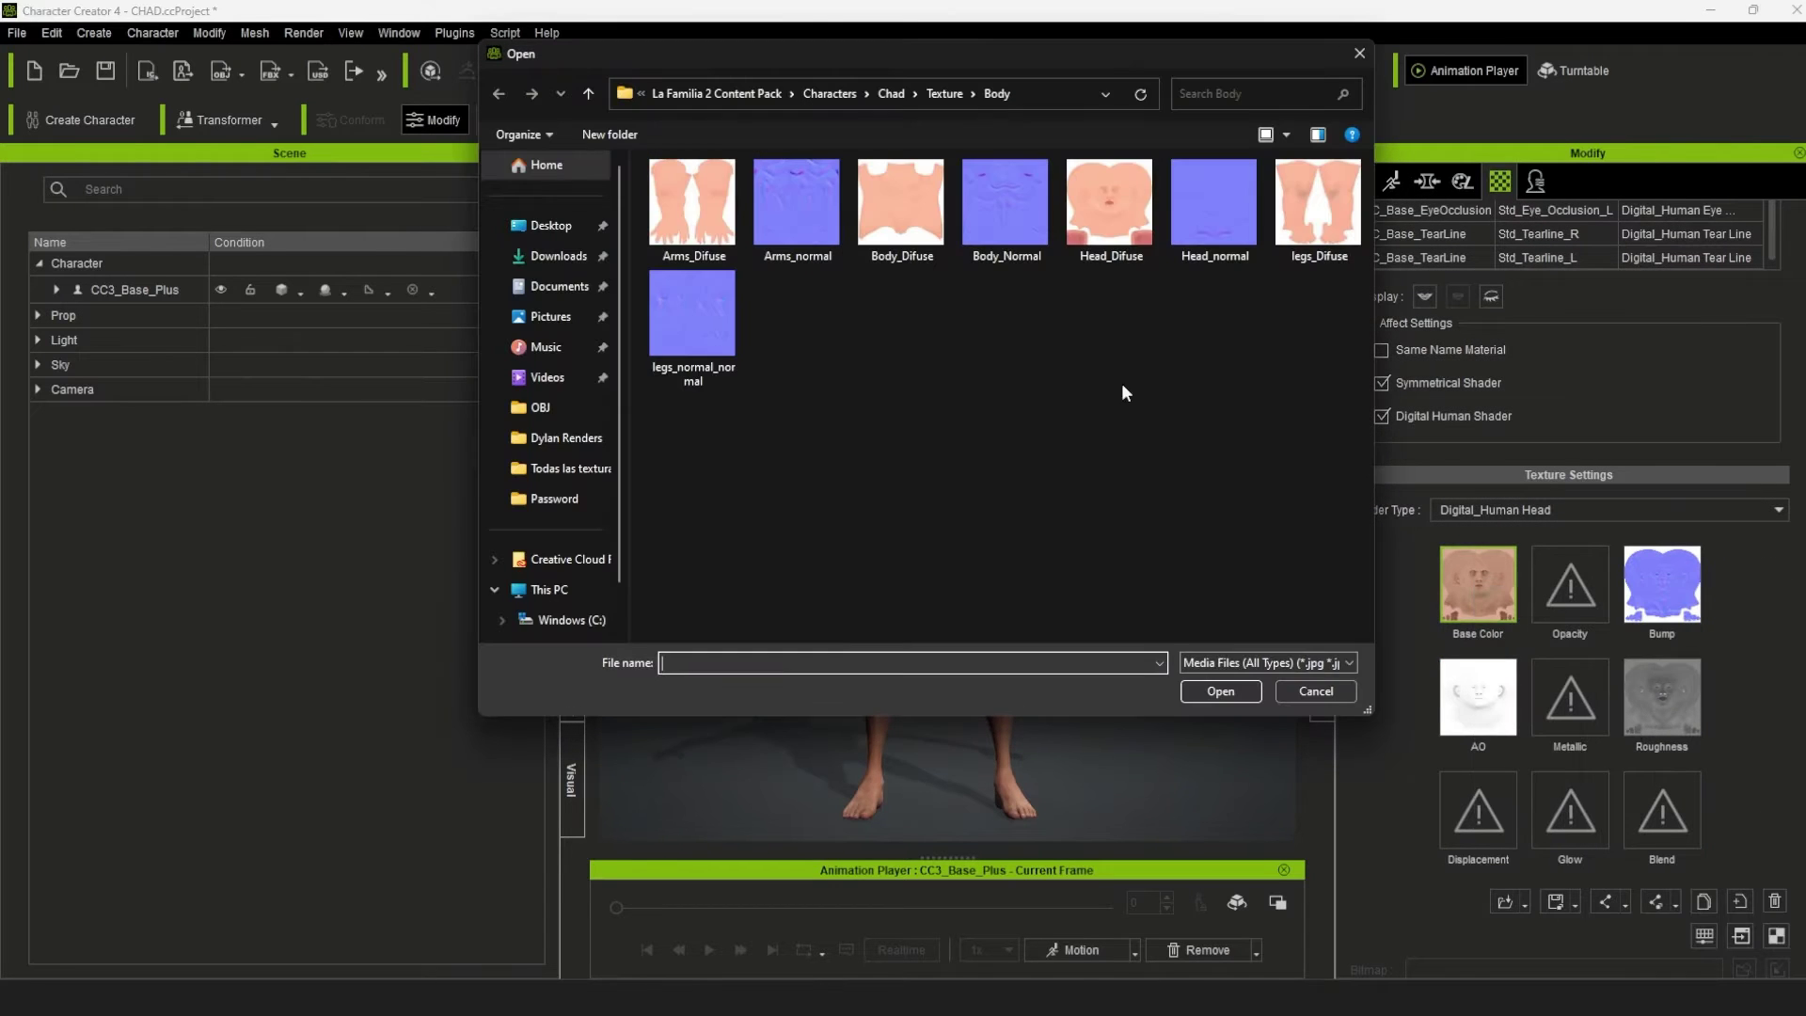
click(1110, 207)
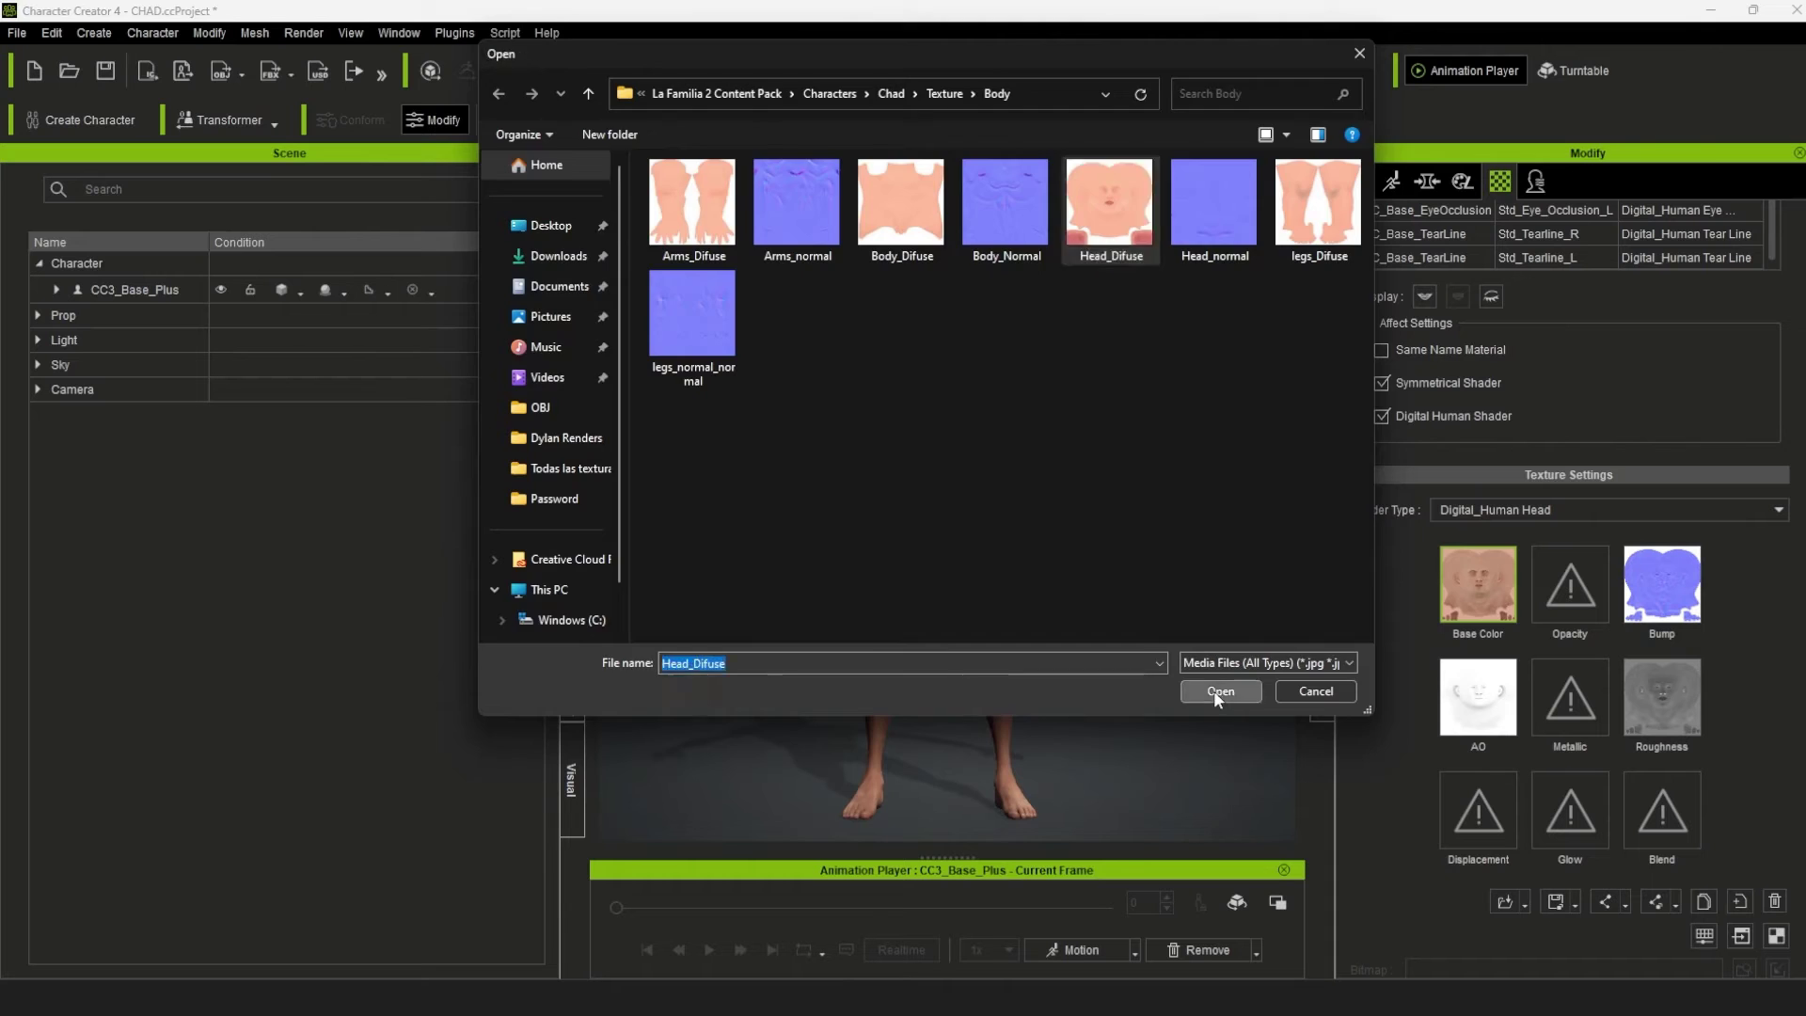
click(1216, 691)
Step: Load Head_Normal into the head's bump slot as a normal map
right_click(1665, 602)
click(1693, 613)
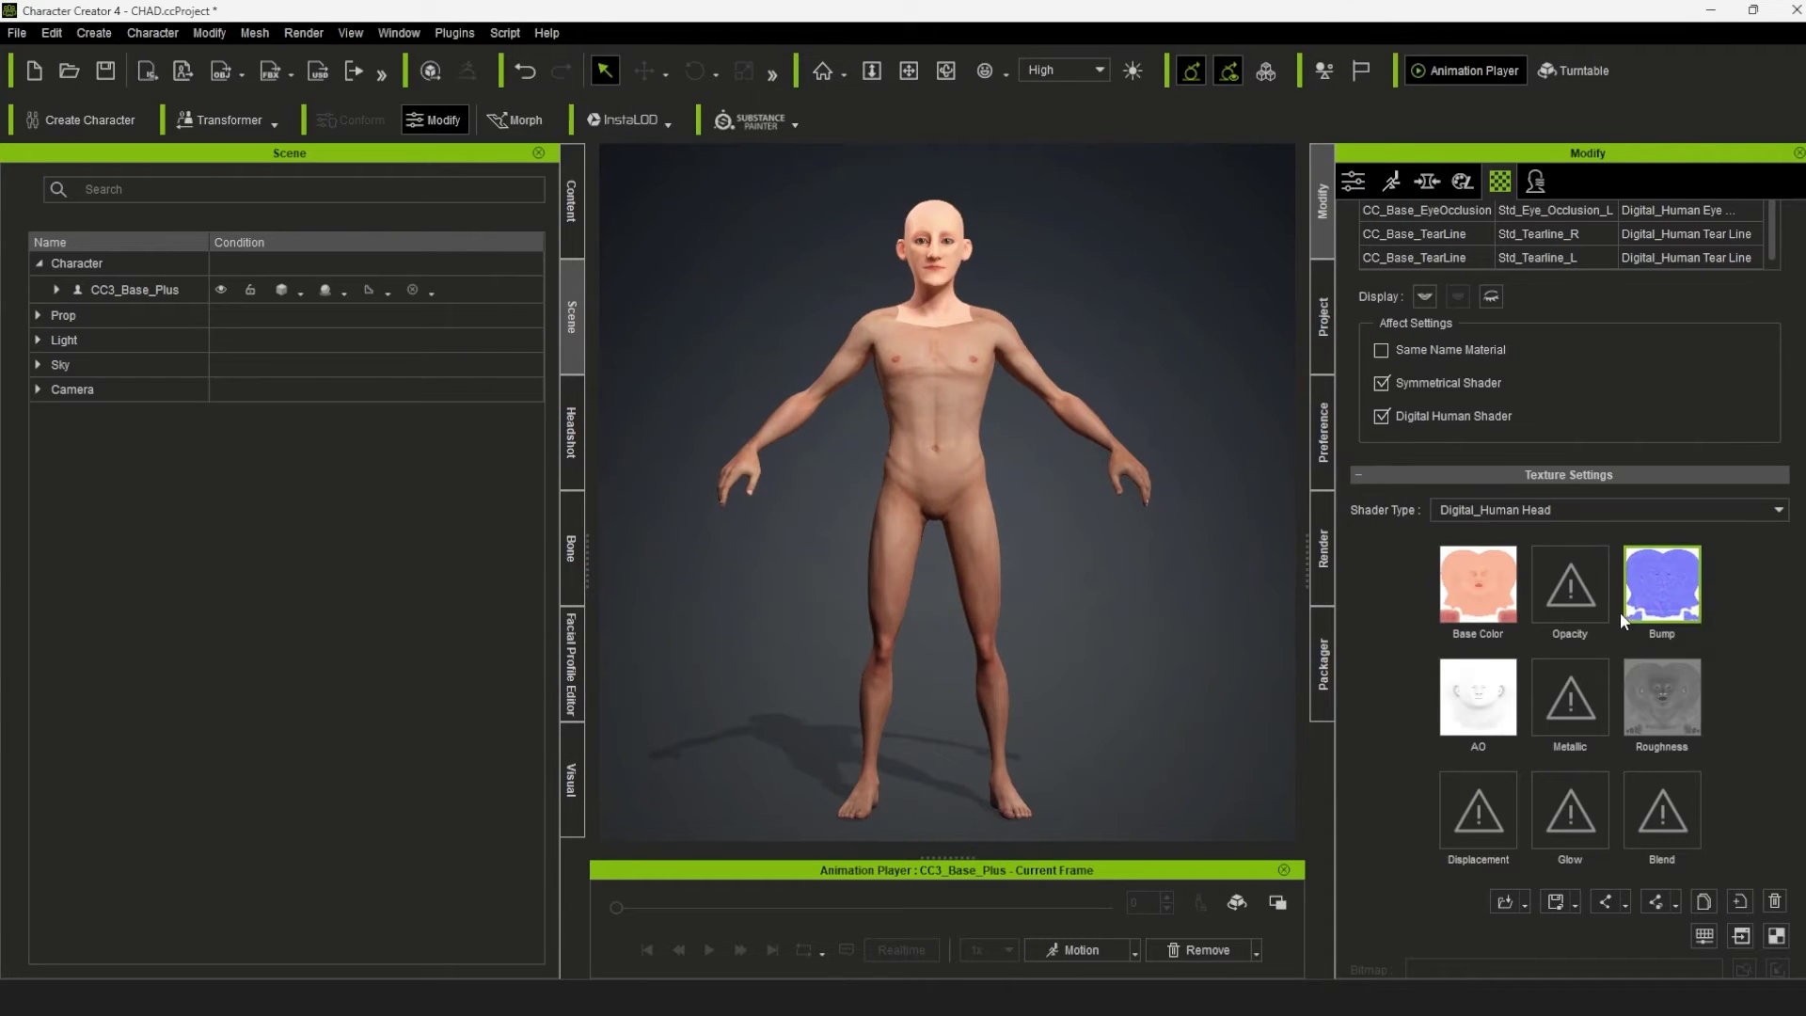
double_click(1201, 223)
key(Return)
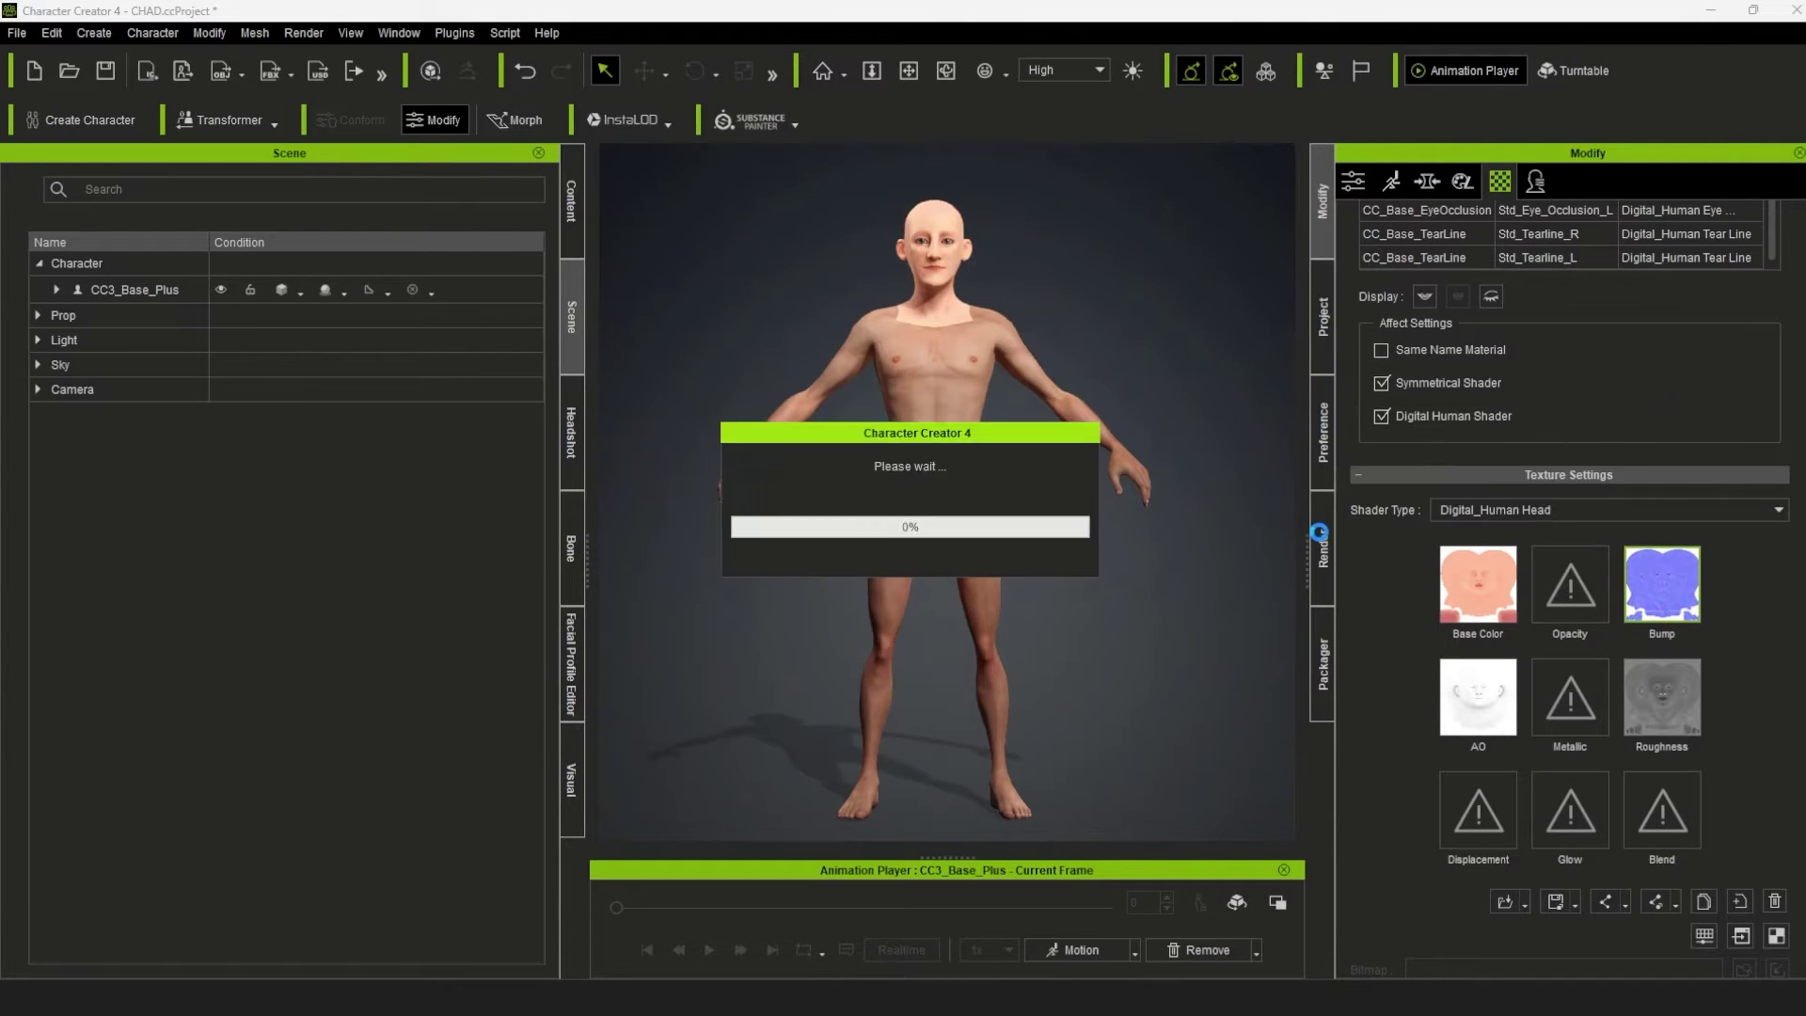
Step: Load the body diffuse texture and body normal map onto the body material
scroll(1552, 423, down, 5)
right_click(1496, 471)
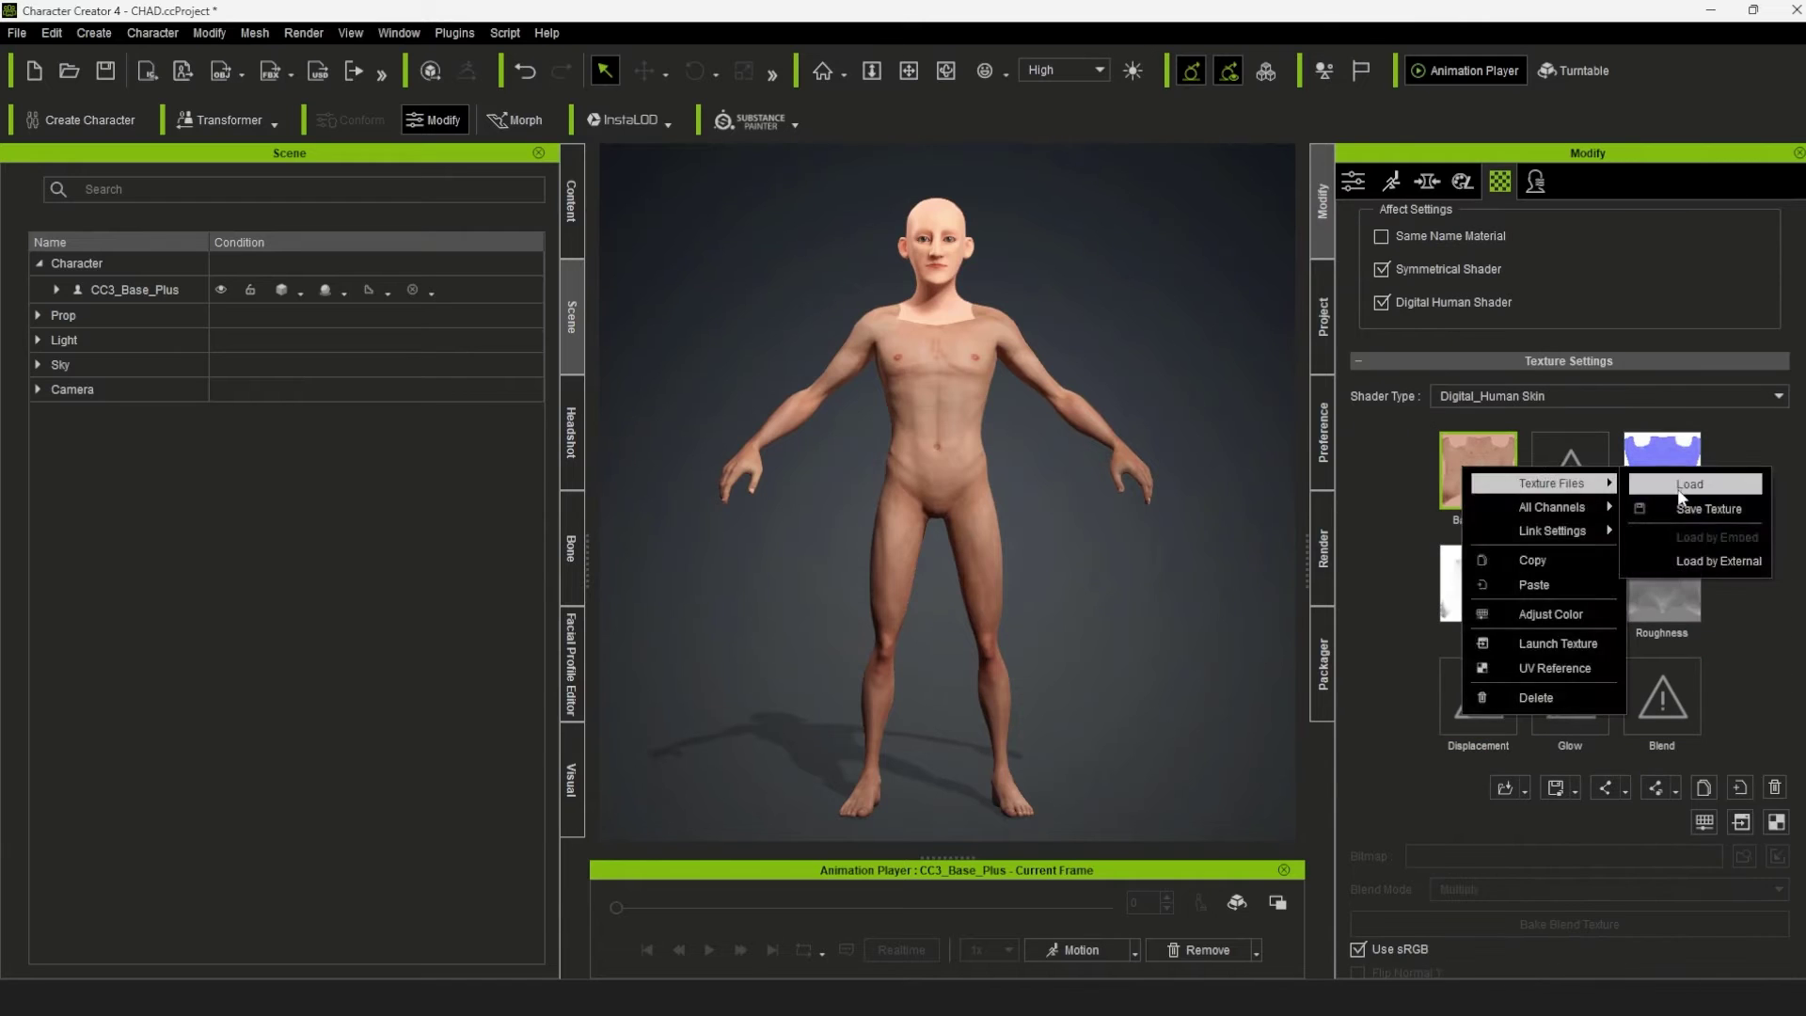
click(1516, 480)
double_click(908, 198)
right_click(1693, 485)
click(1722, 497)
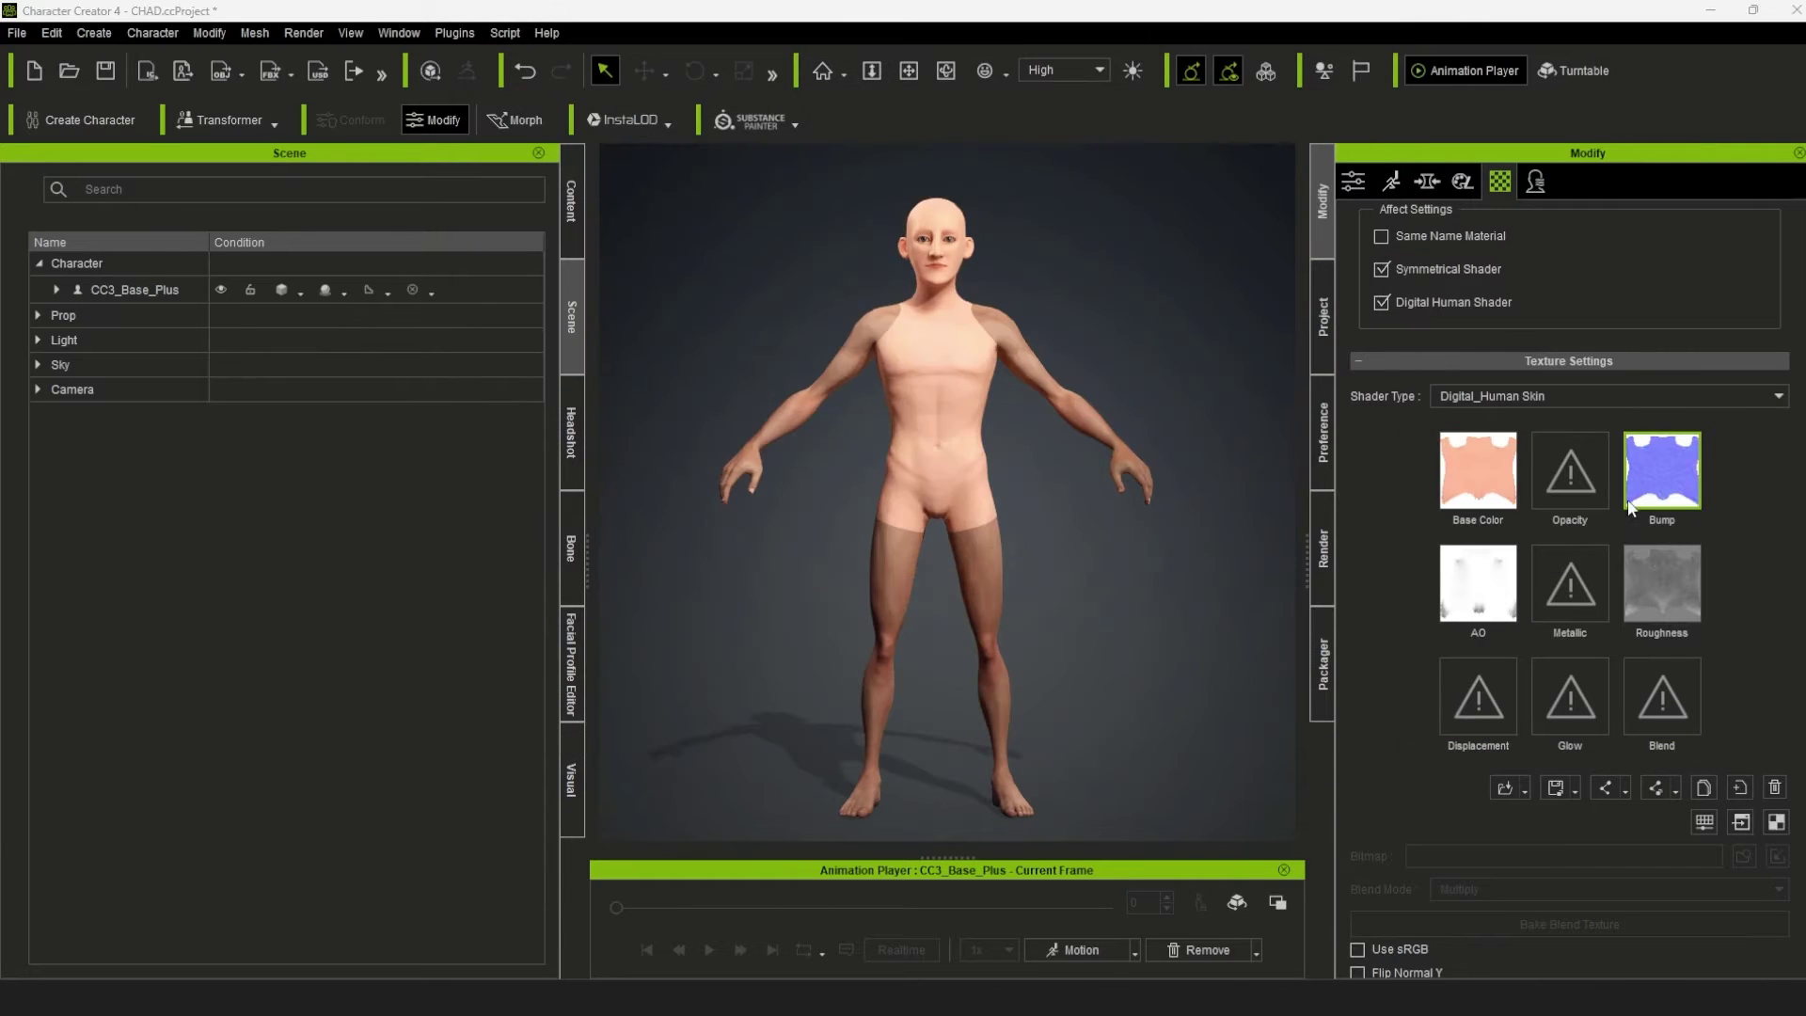
double_click(1016, 218)
key(Return)
Step: Load Arms_Difuse and Arms_normal onto the arm skin material
scroll(1607, 487, up, 5)
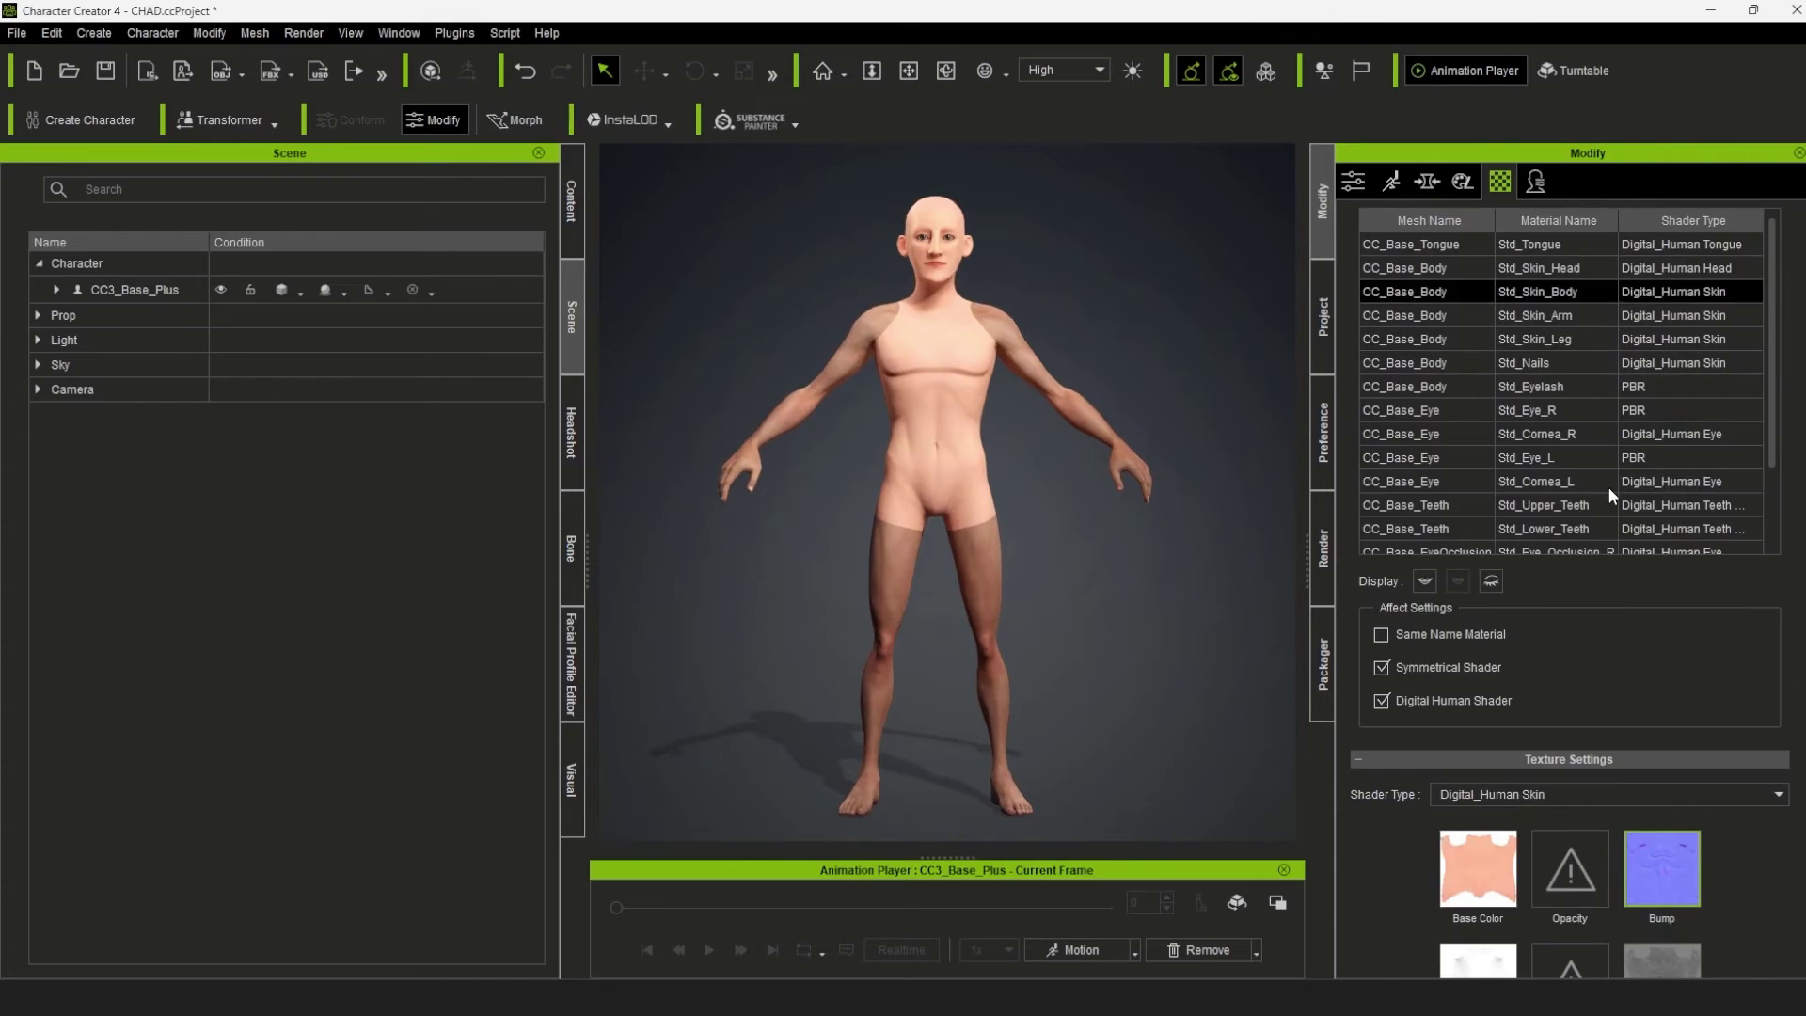
click(1607, 488)
scroll(1544, 557, down, 3)
right_click(1482, 582)
click(1510, 594)
click(1221, 691)
right_click(1663, 583)
click(1722, 607)
click(816, 239)
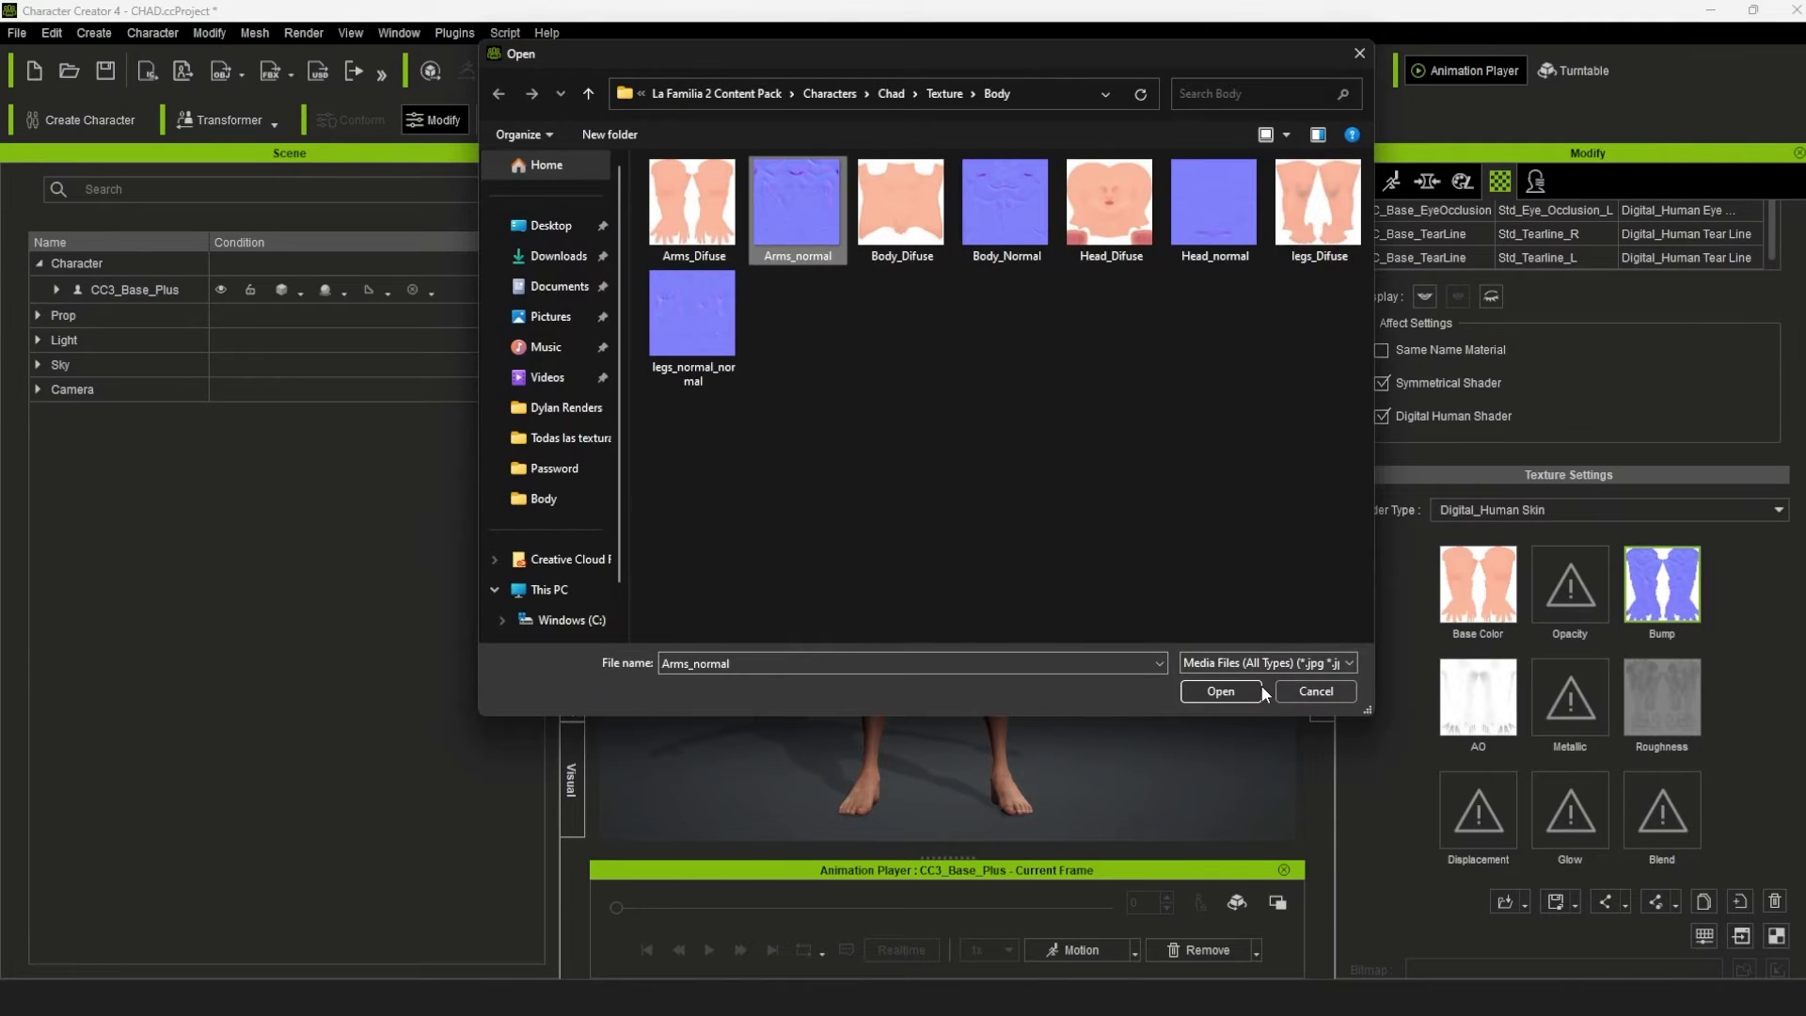
click(1251, 691)
Step: Load legs_Difuse and legs_normal_normal onto the leg skin material
click(1676, 338)
scroll(1469, 530, down, 3)
right_click(1478, 527)
click(1506, 539)
click(1318, 202)
click(1223, 694)
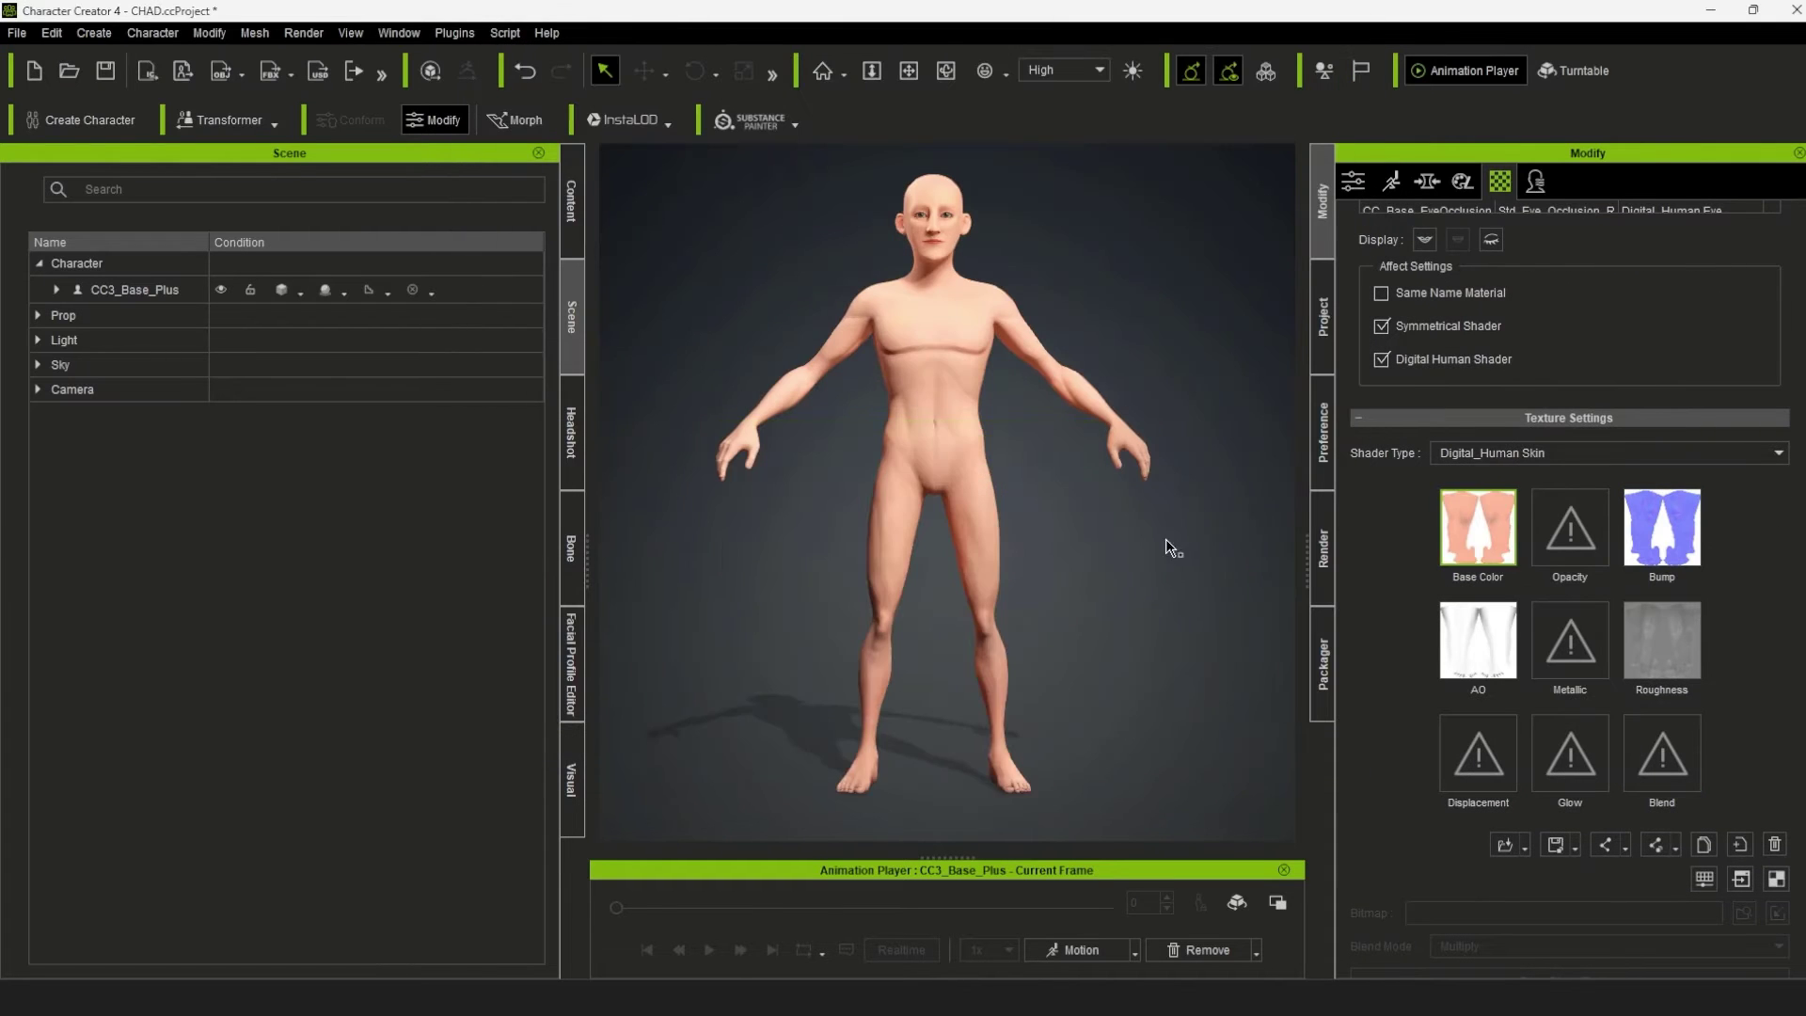
right_click(1662, 527)
click(1693, 540)
click(694, 316)
click(1213, 692)
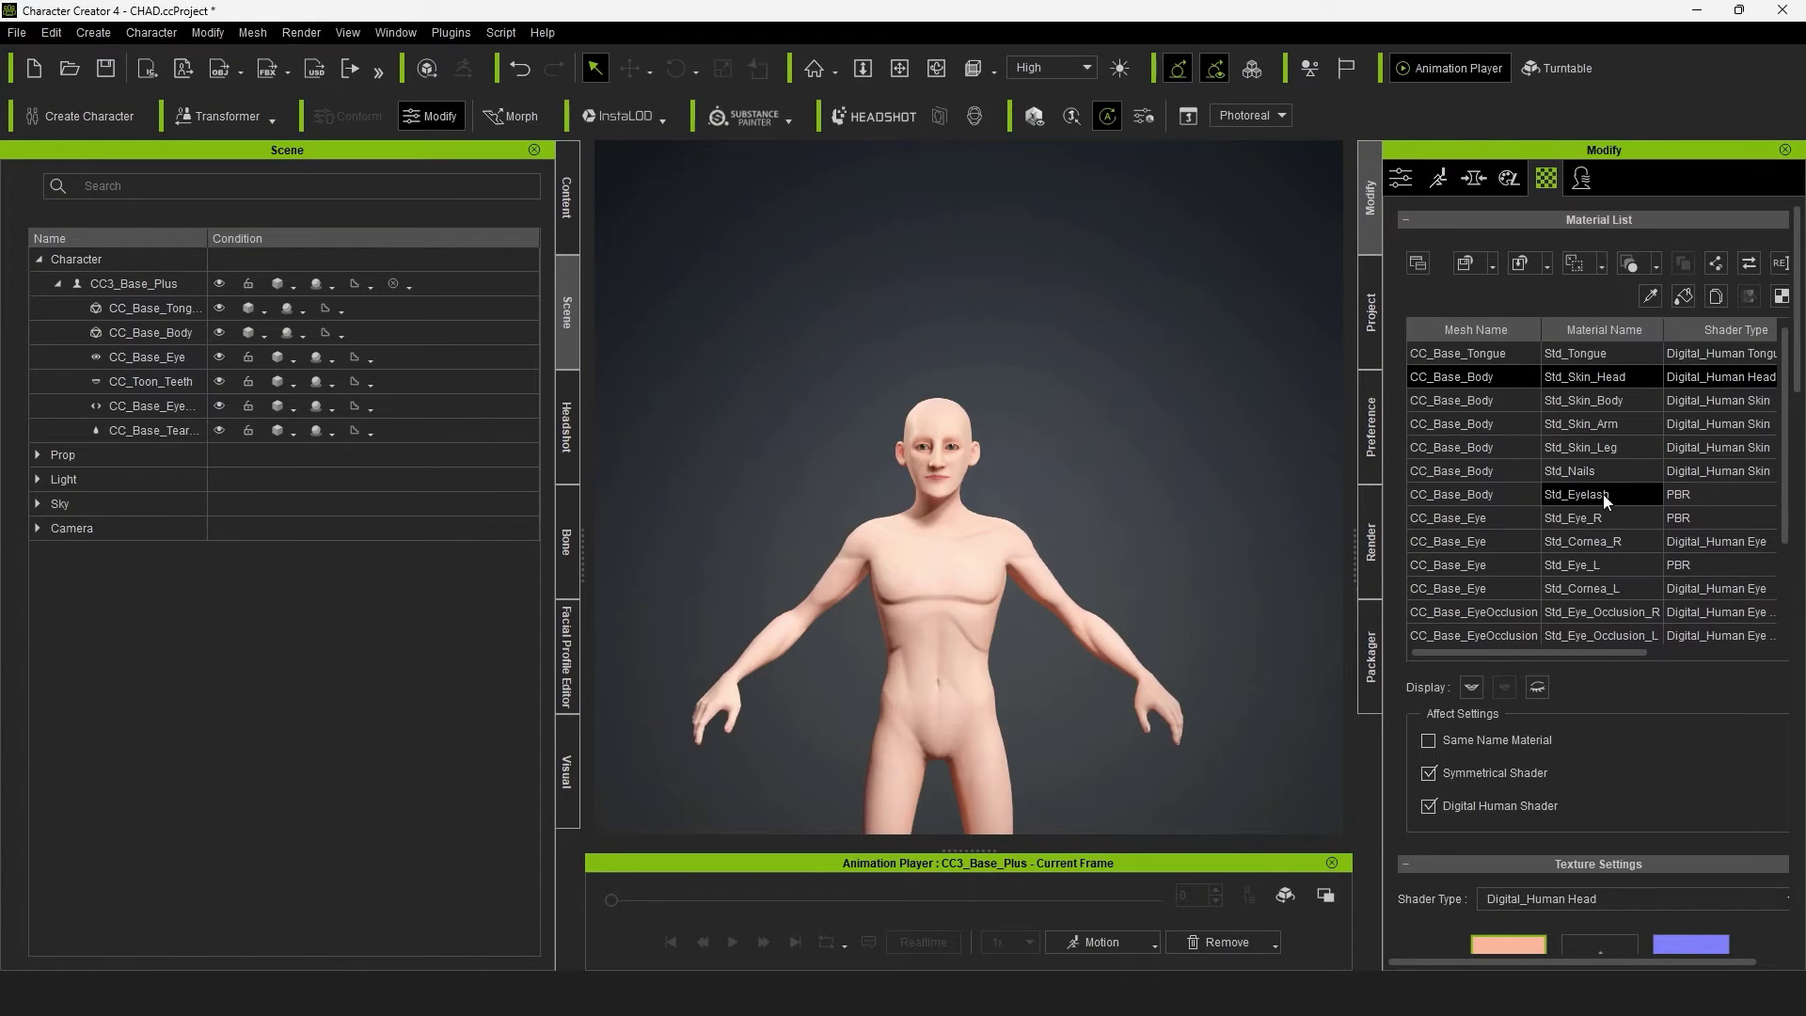
Step: Launch the eyelash Opacity texture in Photoshop for editing
click(1603, 494)
scroll(1693, 818, down, 4)
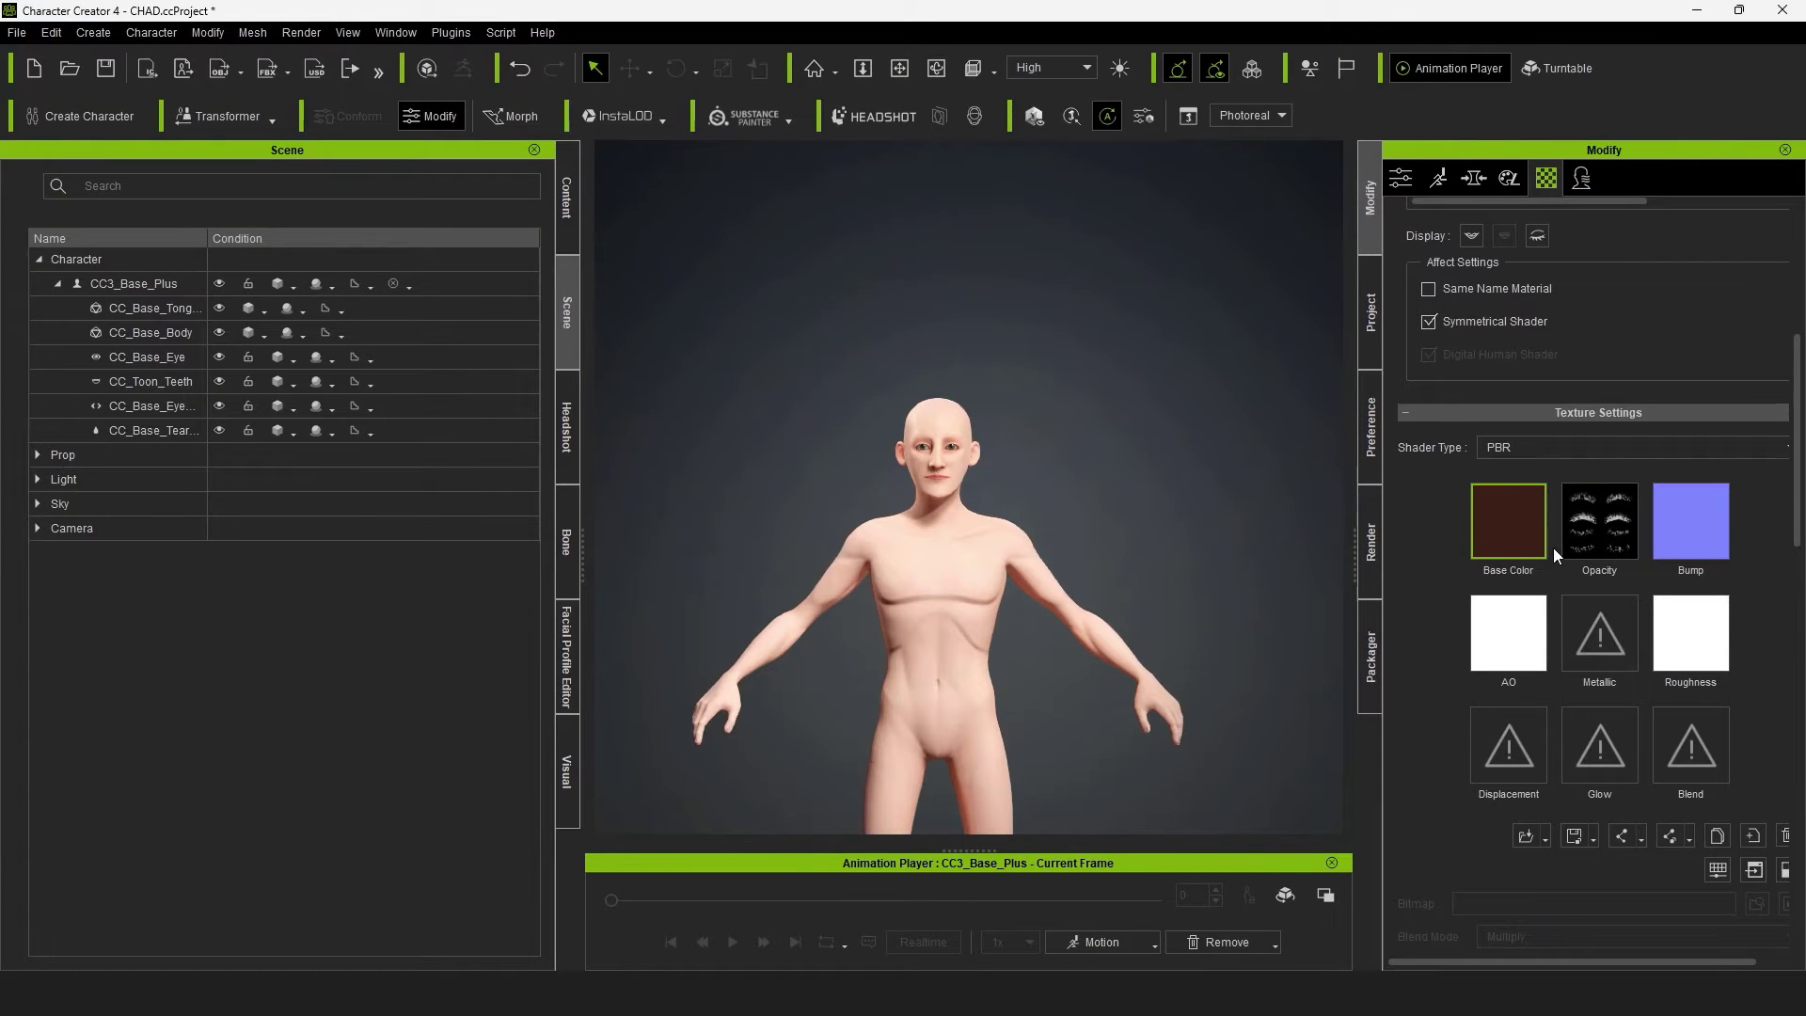
right_click(1582, 527)
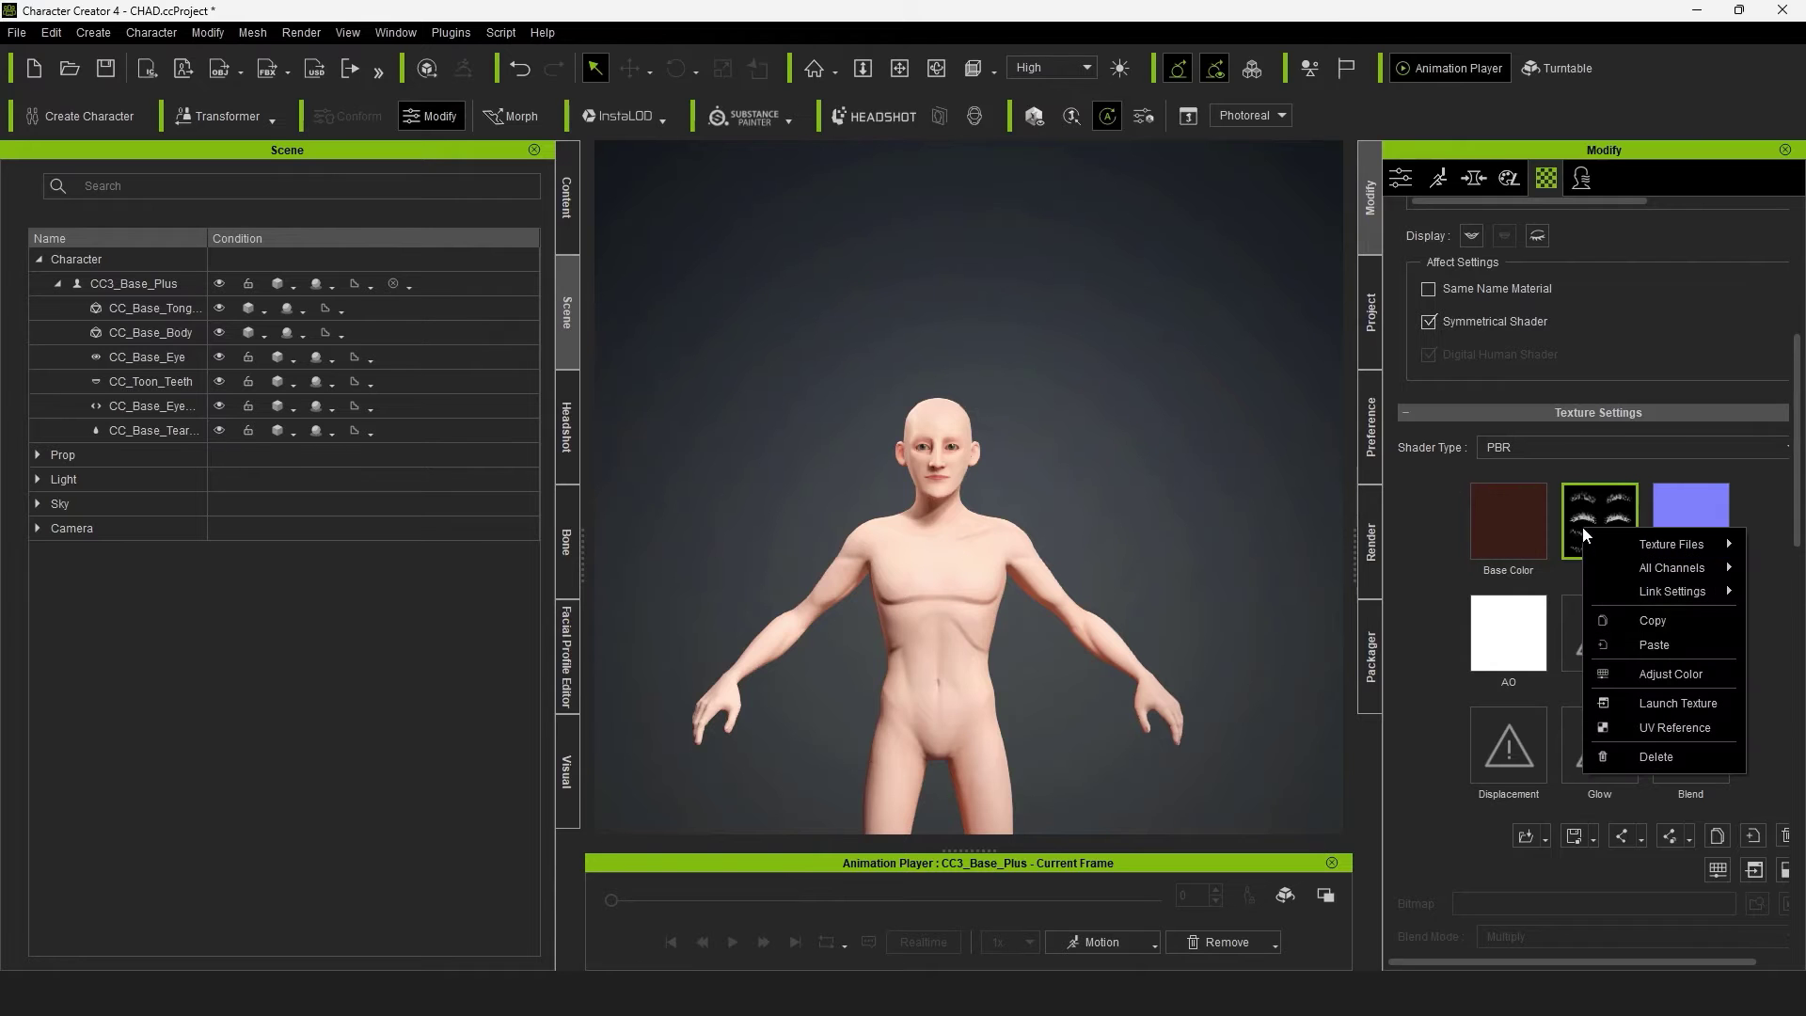
click(1677, 704)
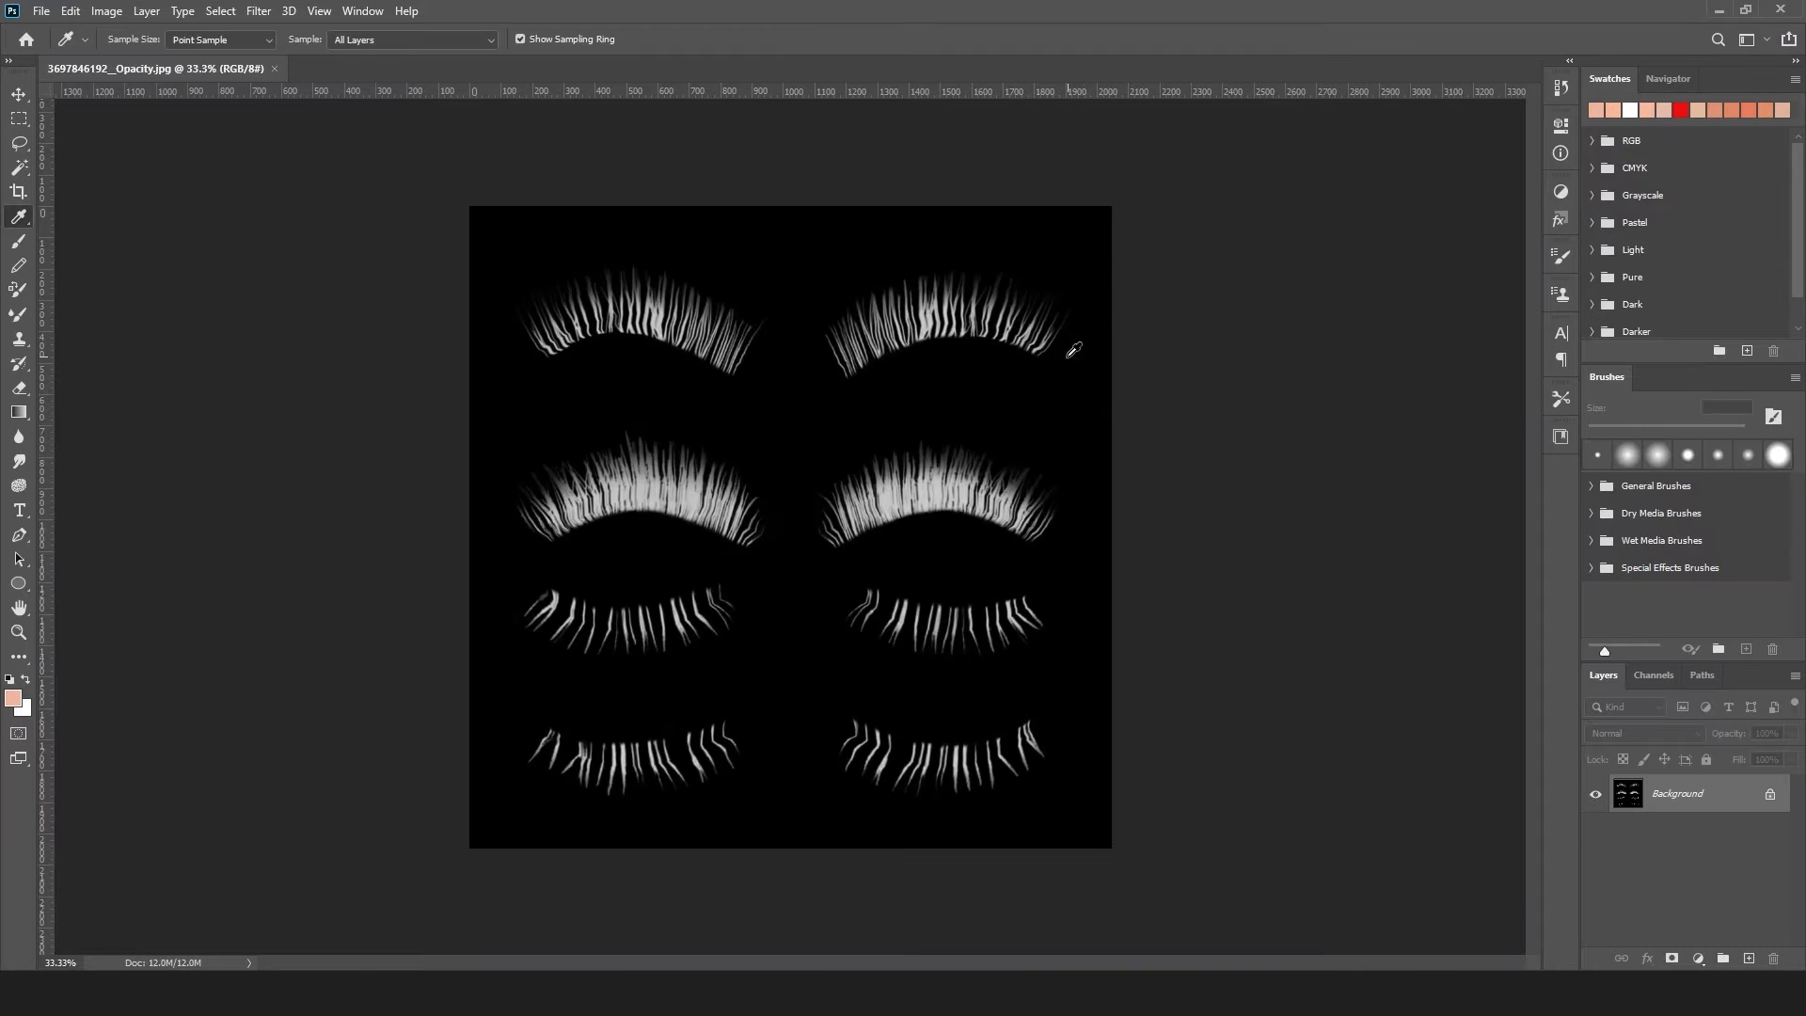
Step: Copy the eyelash UV grid layer from the reference image into Opacity.jpg
ctrl+drag(701, 365, 706, 365)
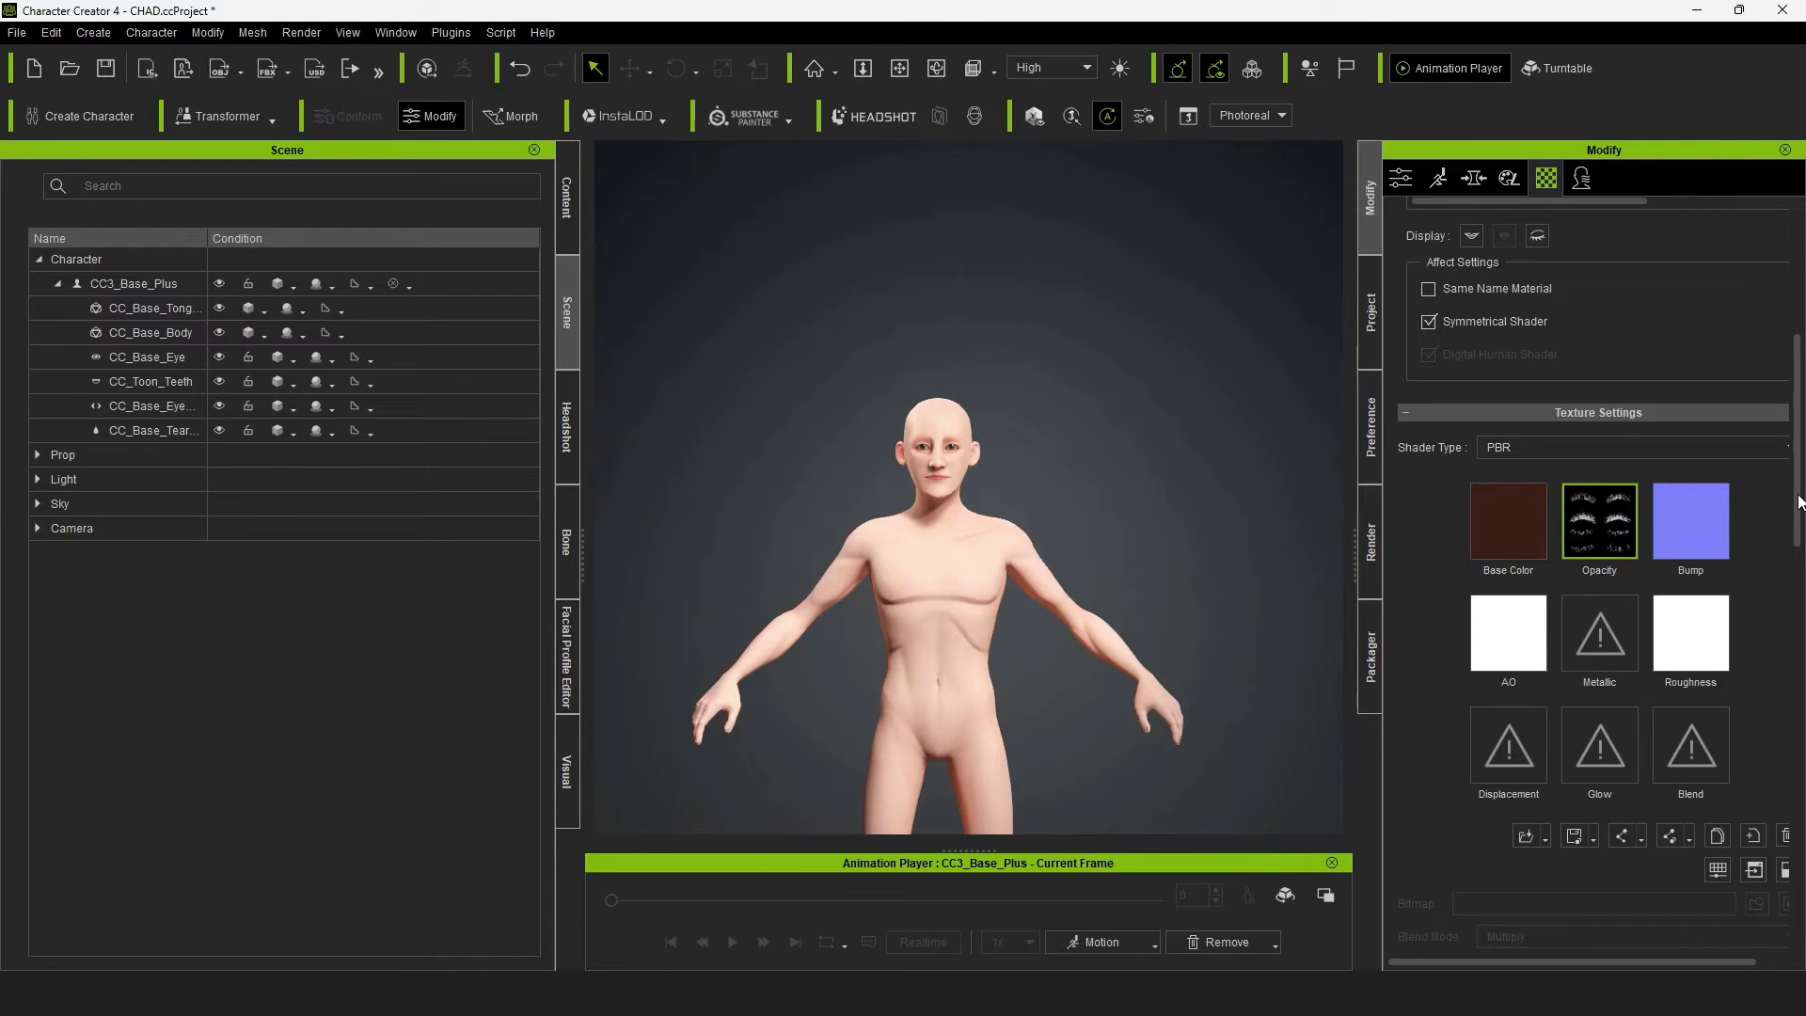
scroll(1795, 502, down, 2)
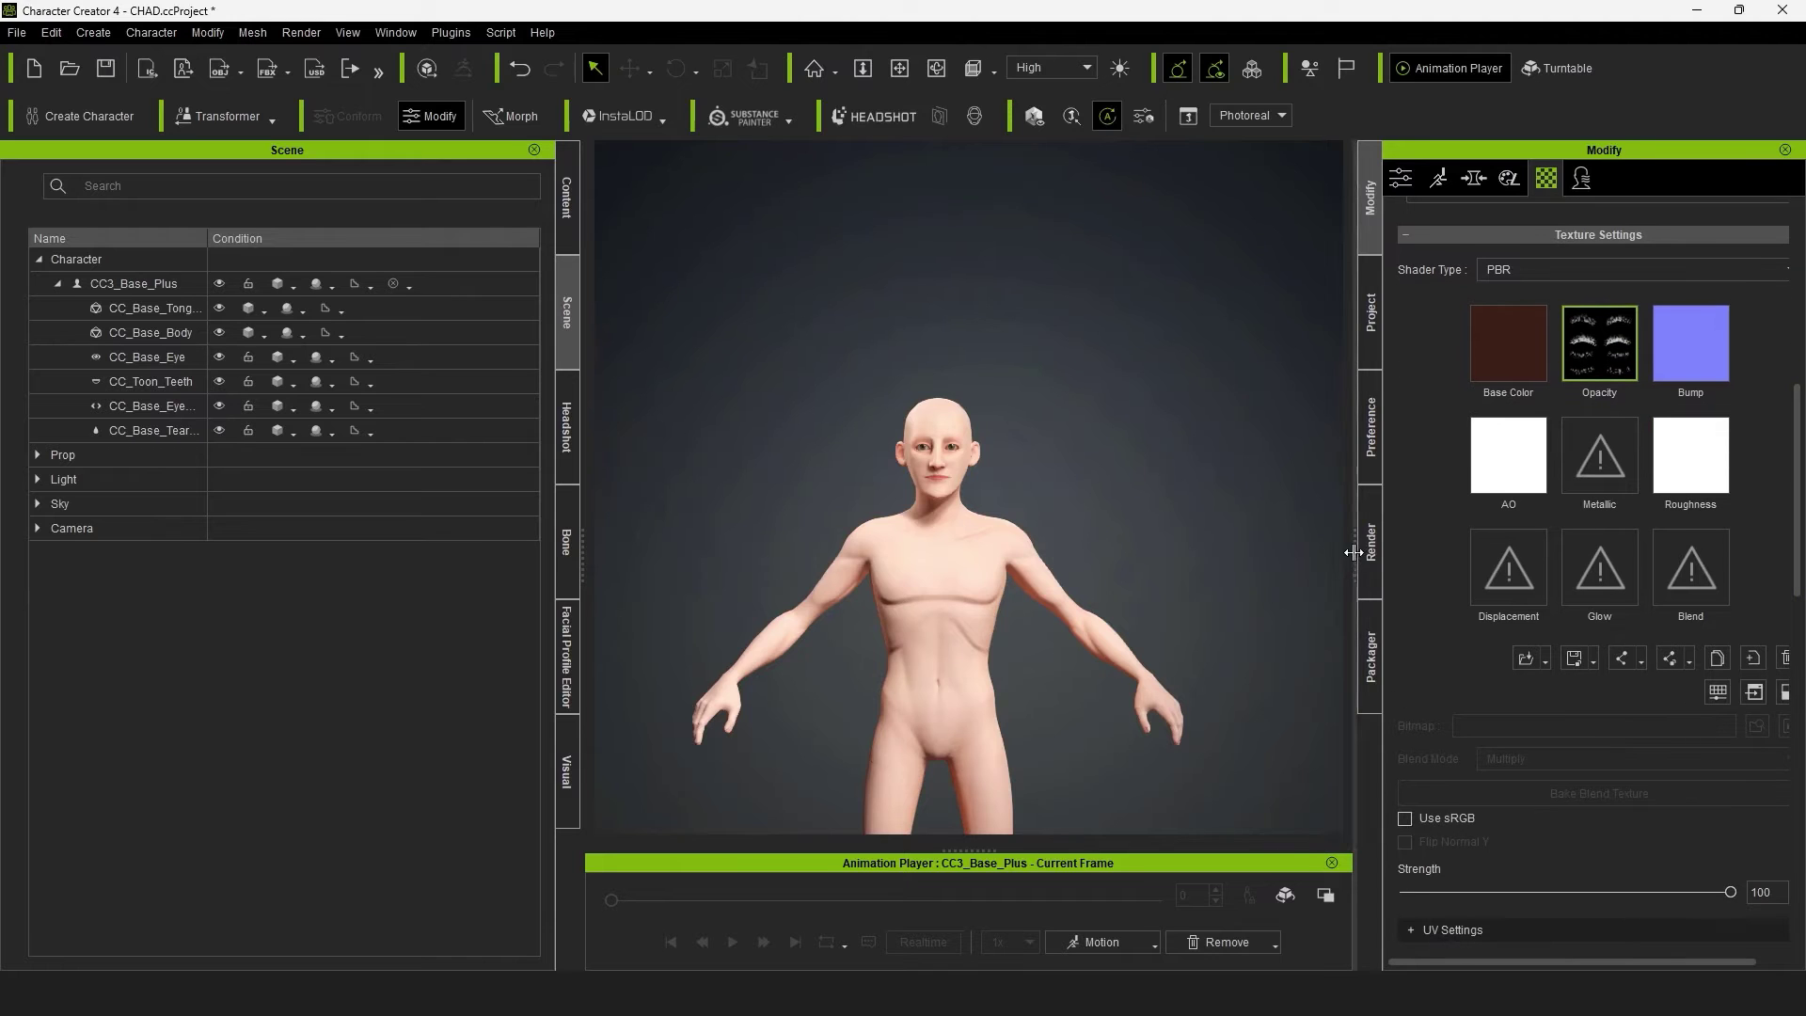
drag(1356, 553, 1303, 553)
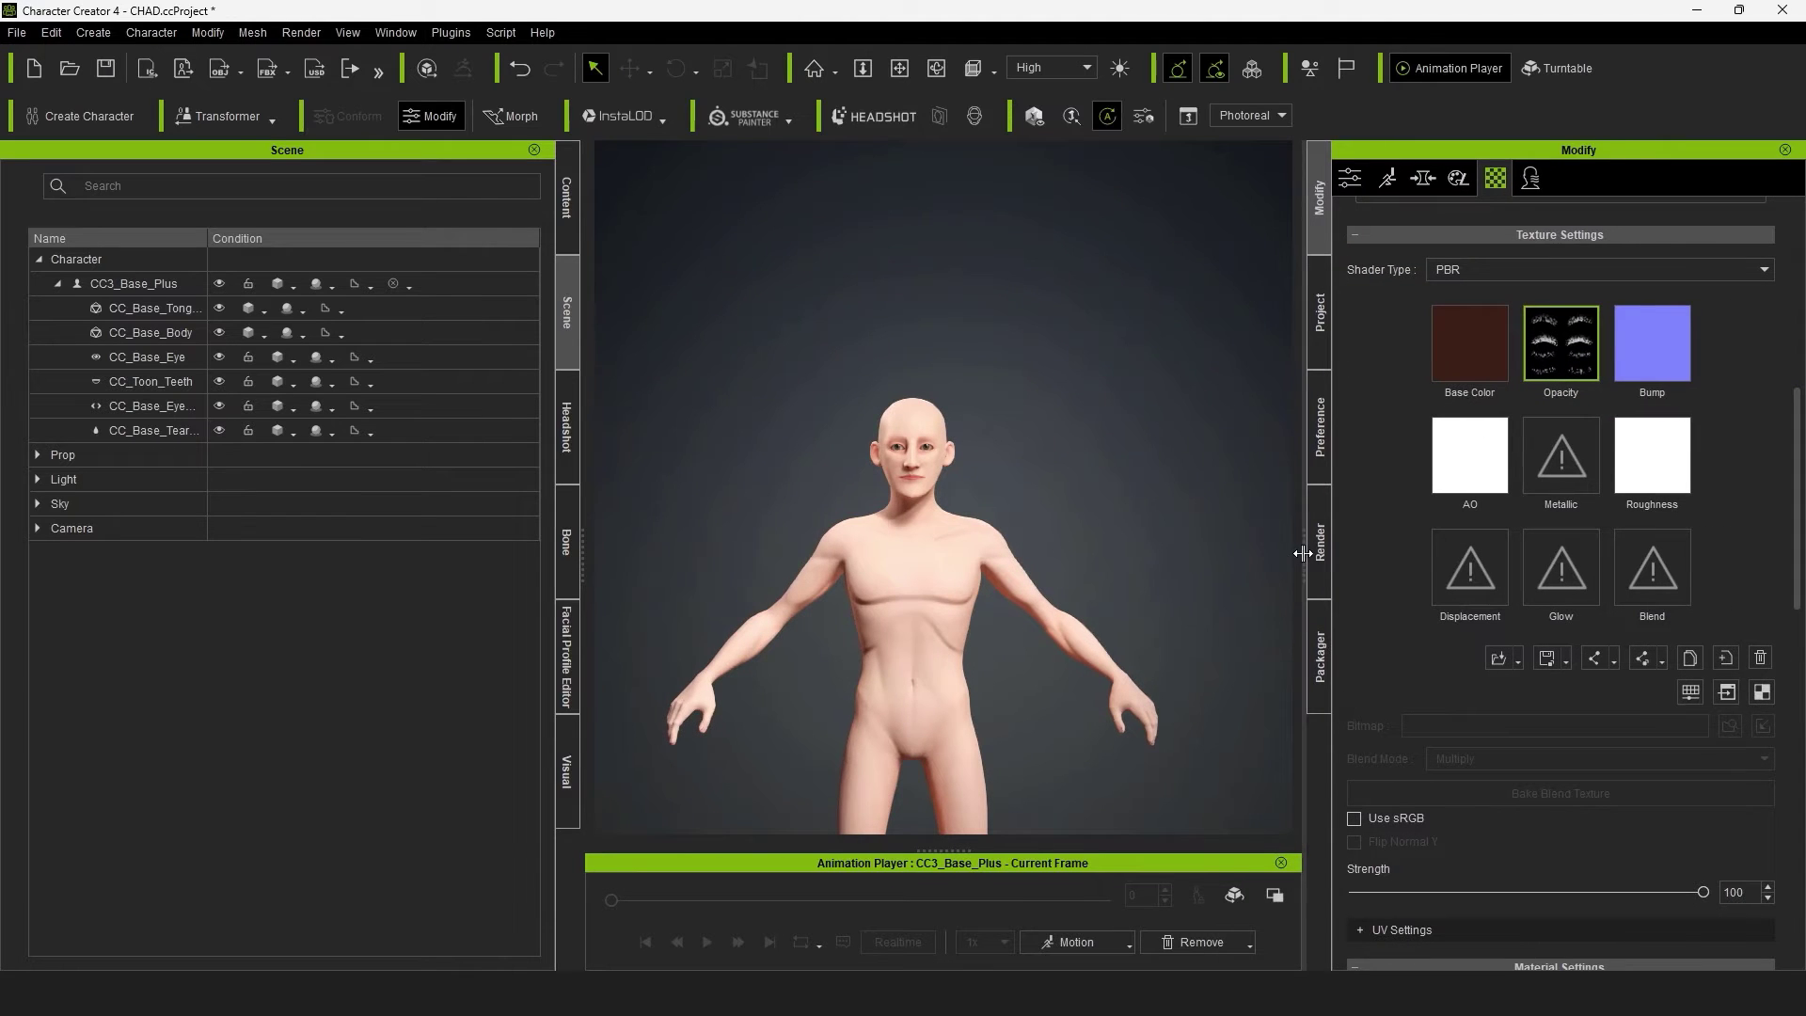
click(1762, 695)
drag(495, 73, 555, 212)
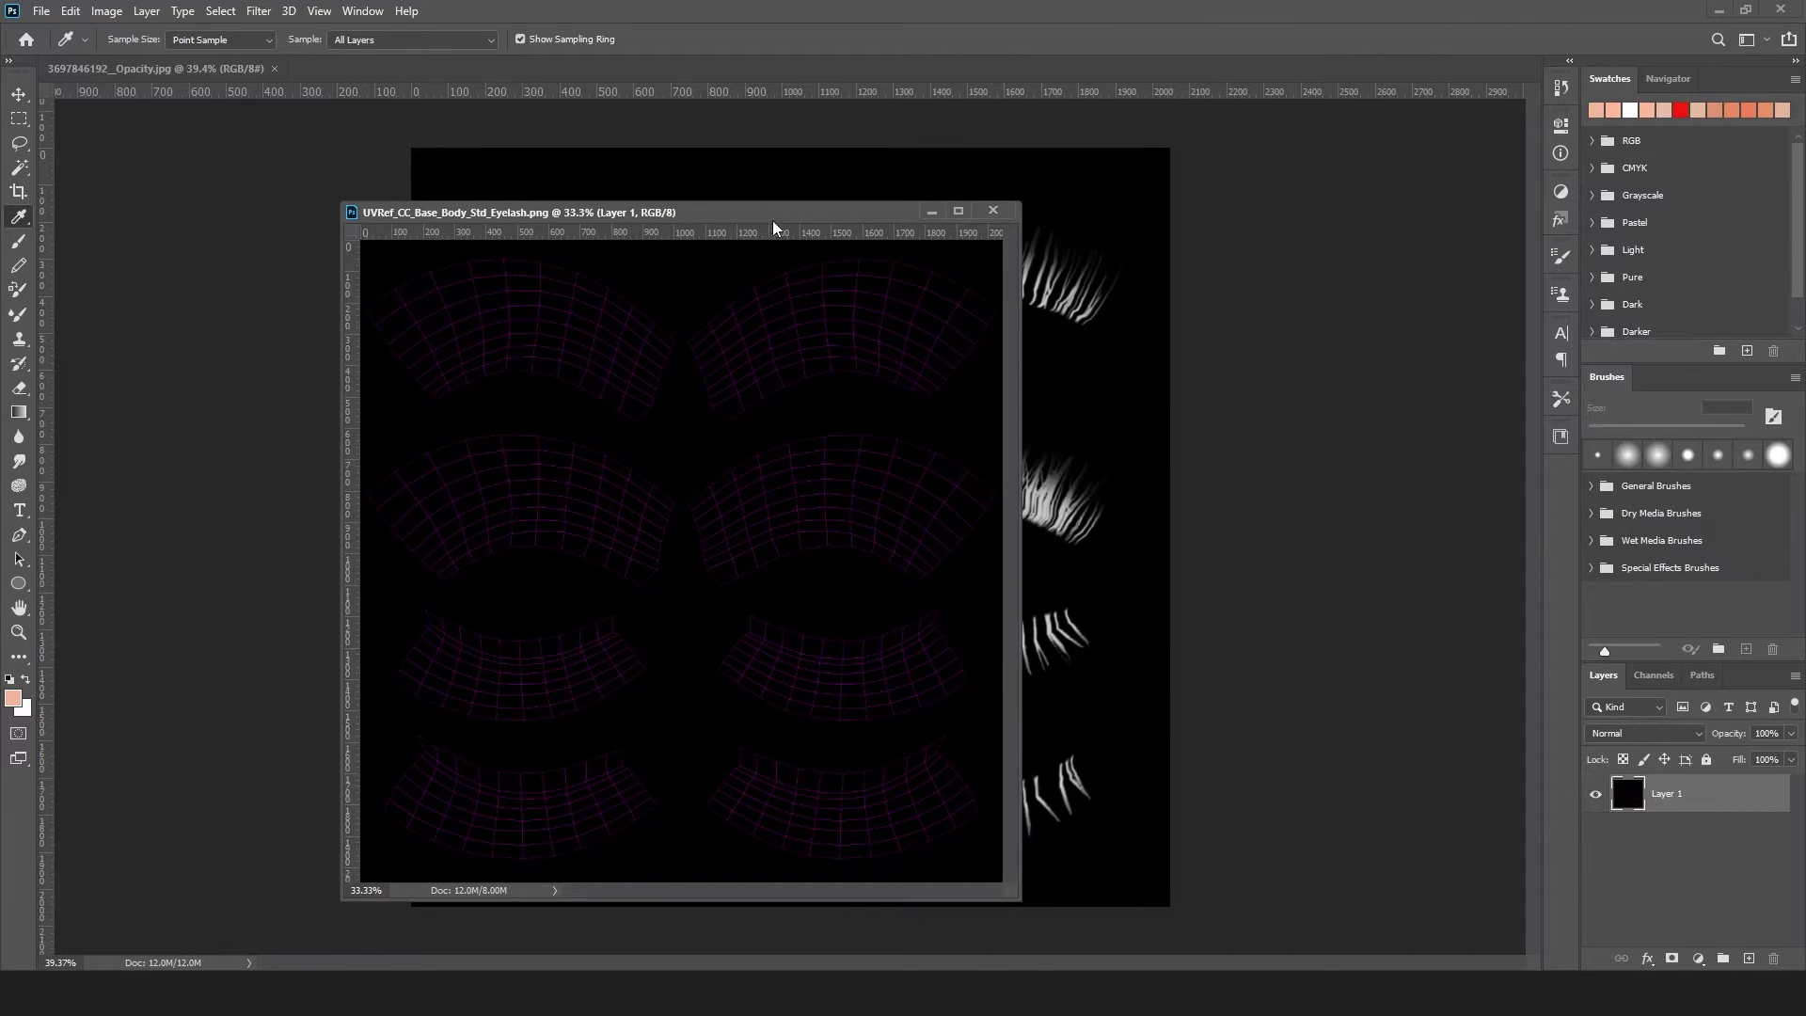
drag(774, 228, 795, 626)
drag(1628, 793, 704, 411)
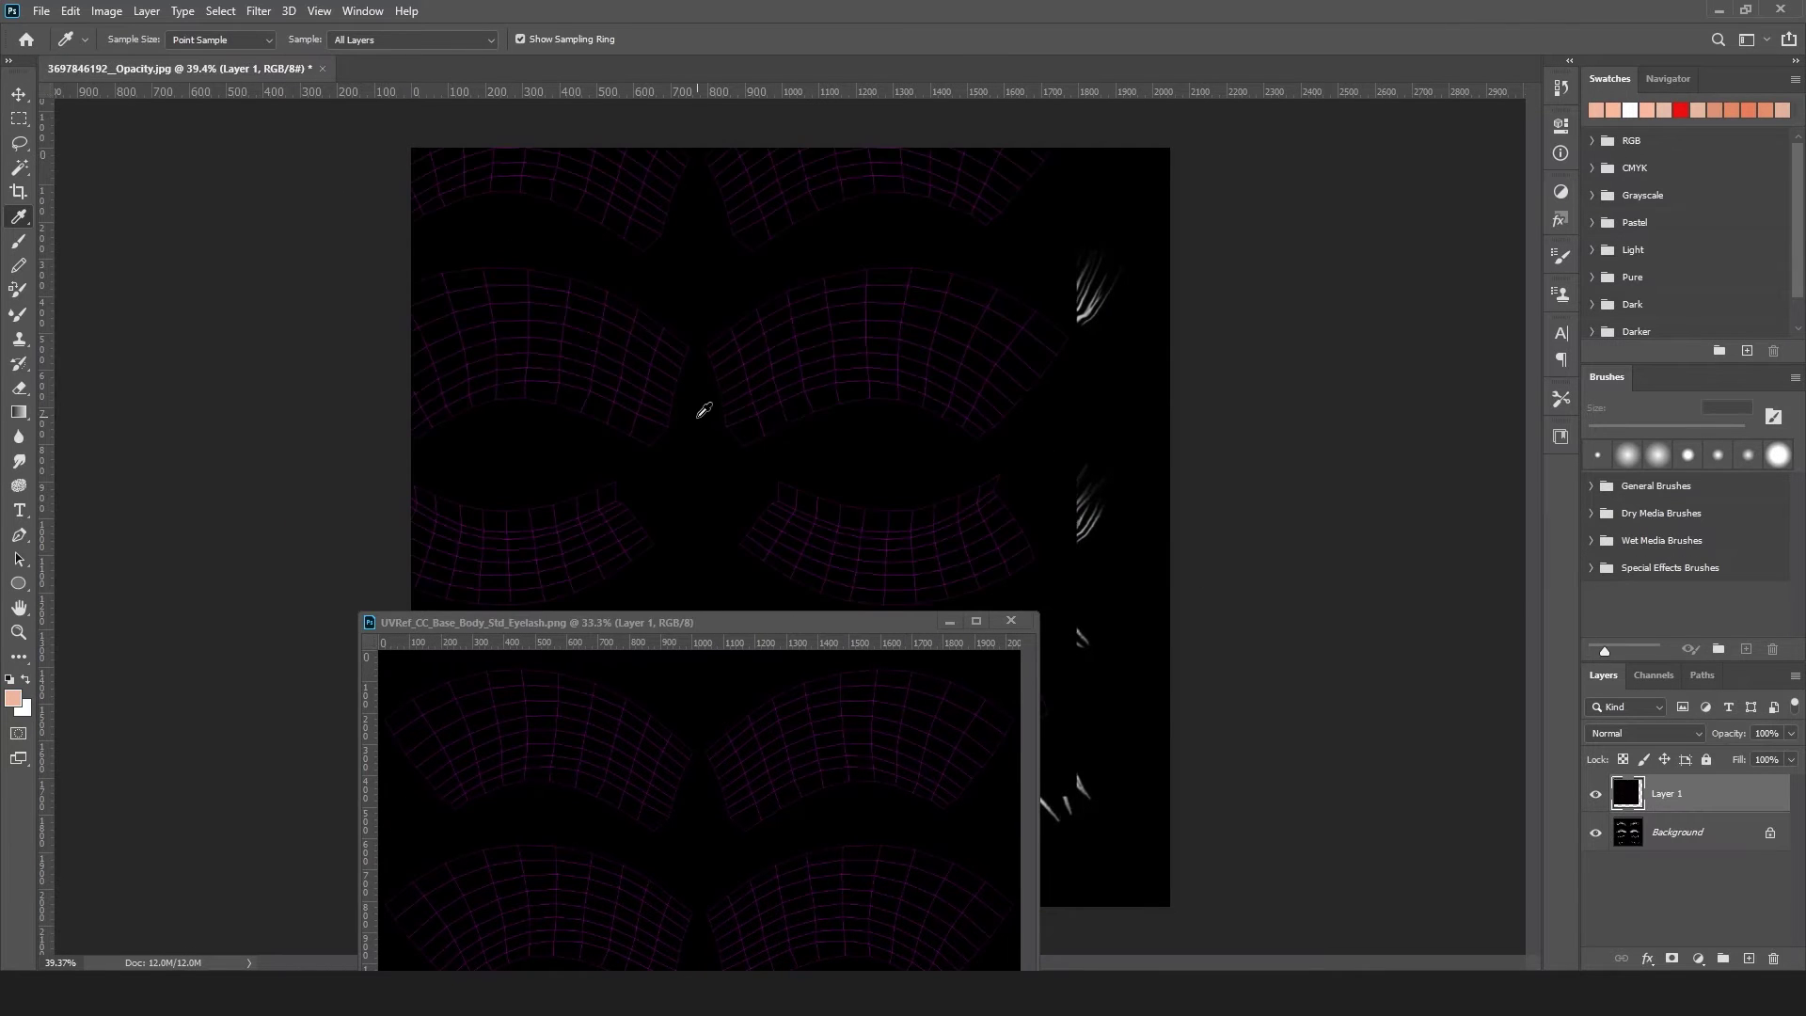
click(950, 620)
Step: Align the UV grid over the lashes, set it to Lighten, and add an empty painting layer
click(19, 94)
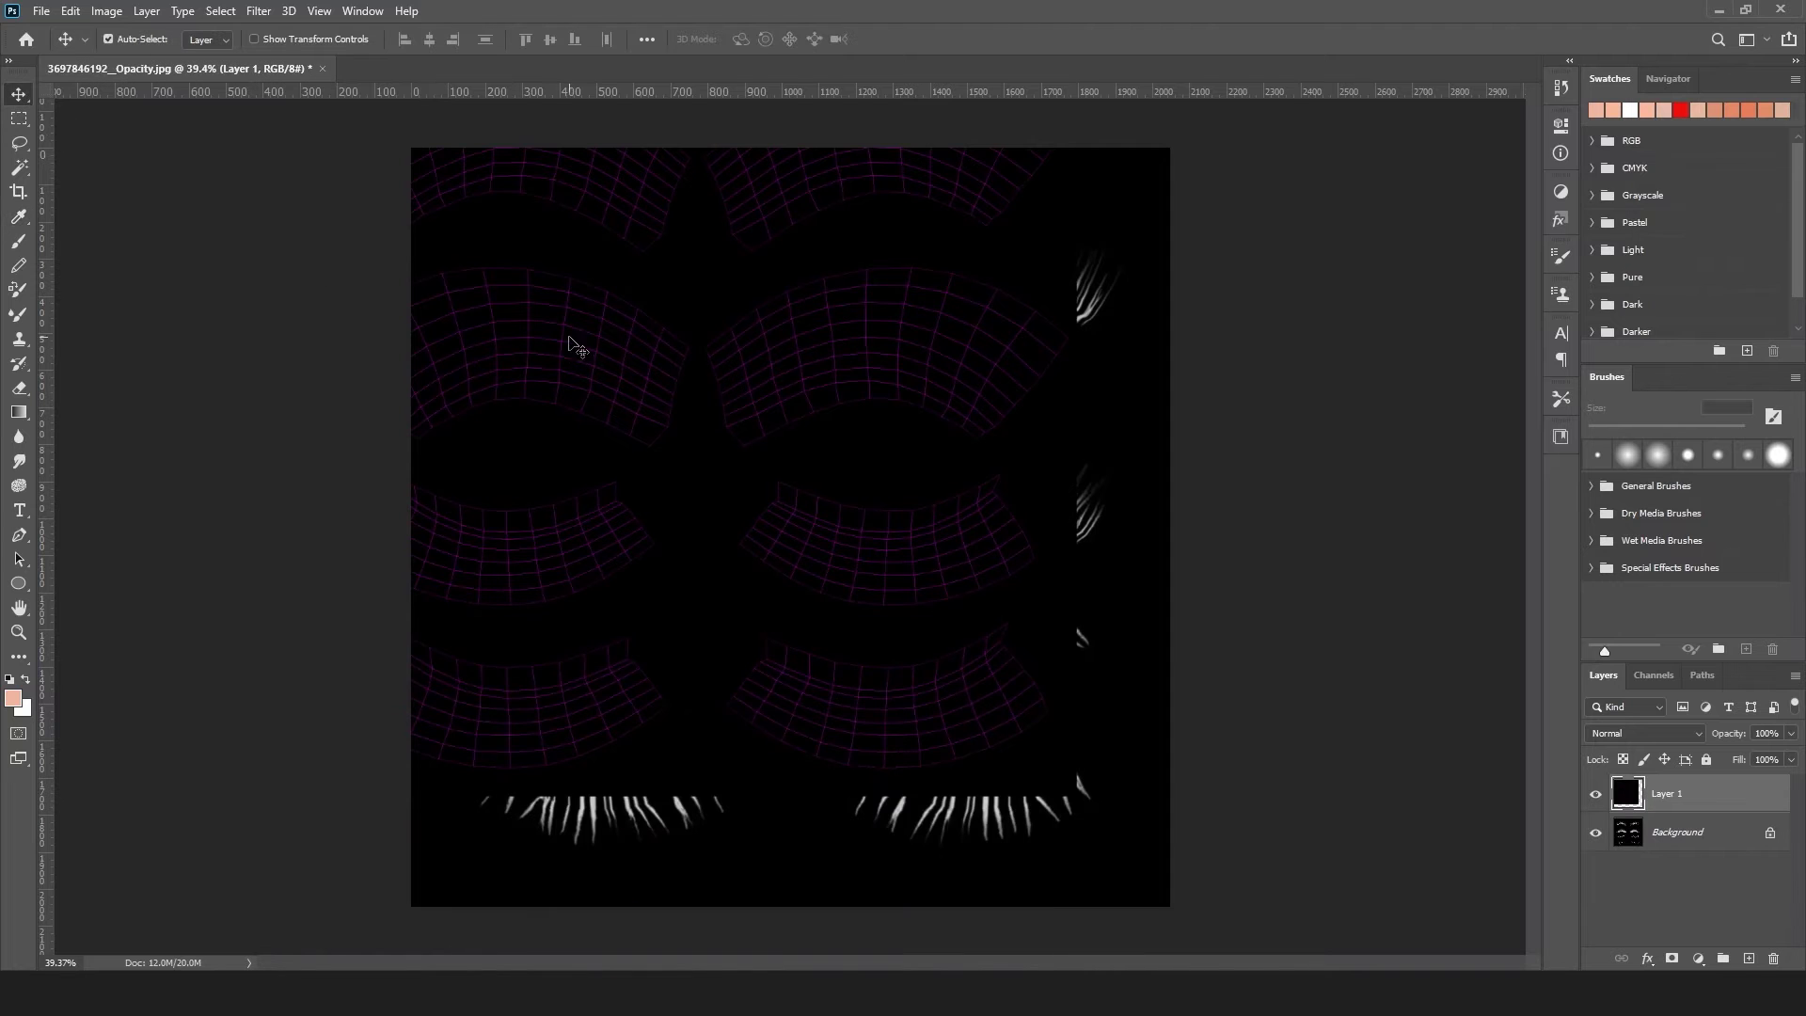
drag(576, 339, 658, 436)
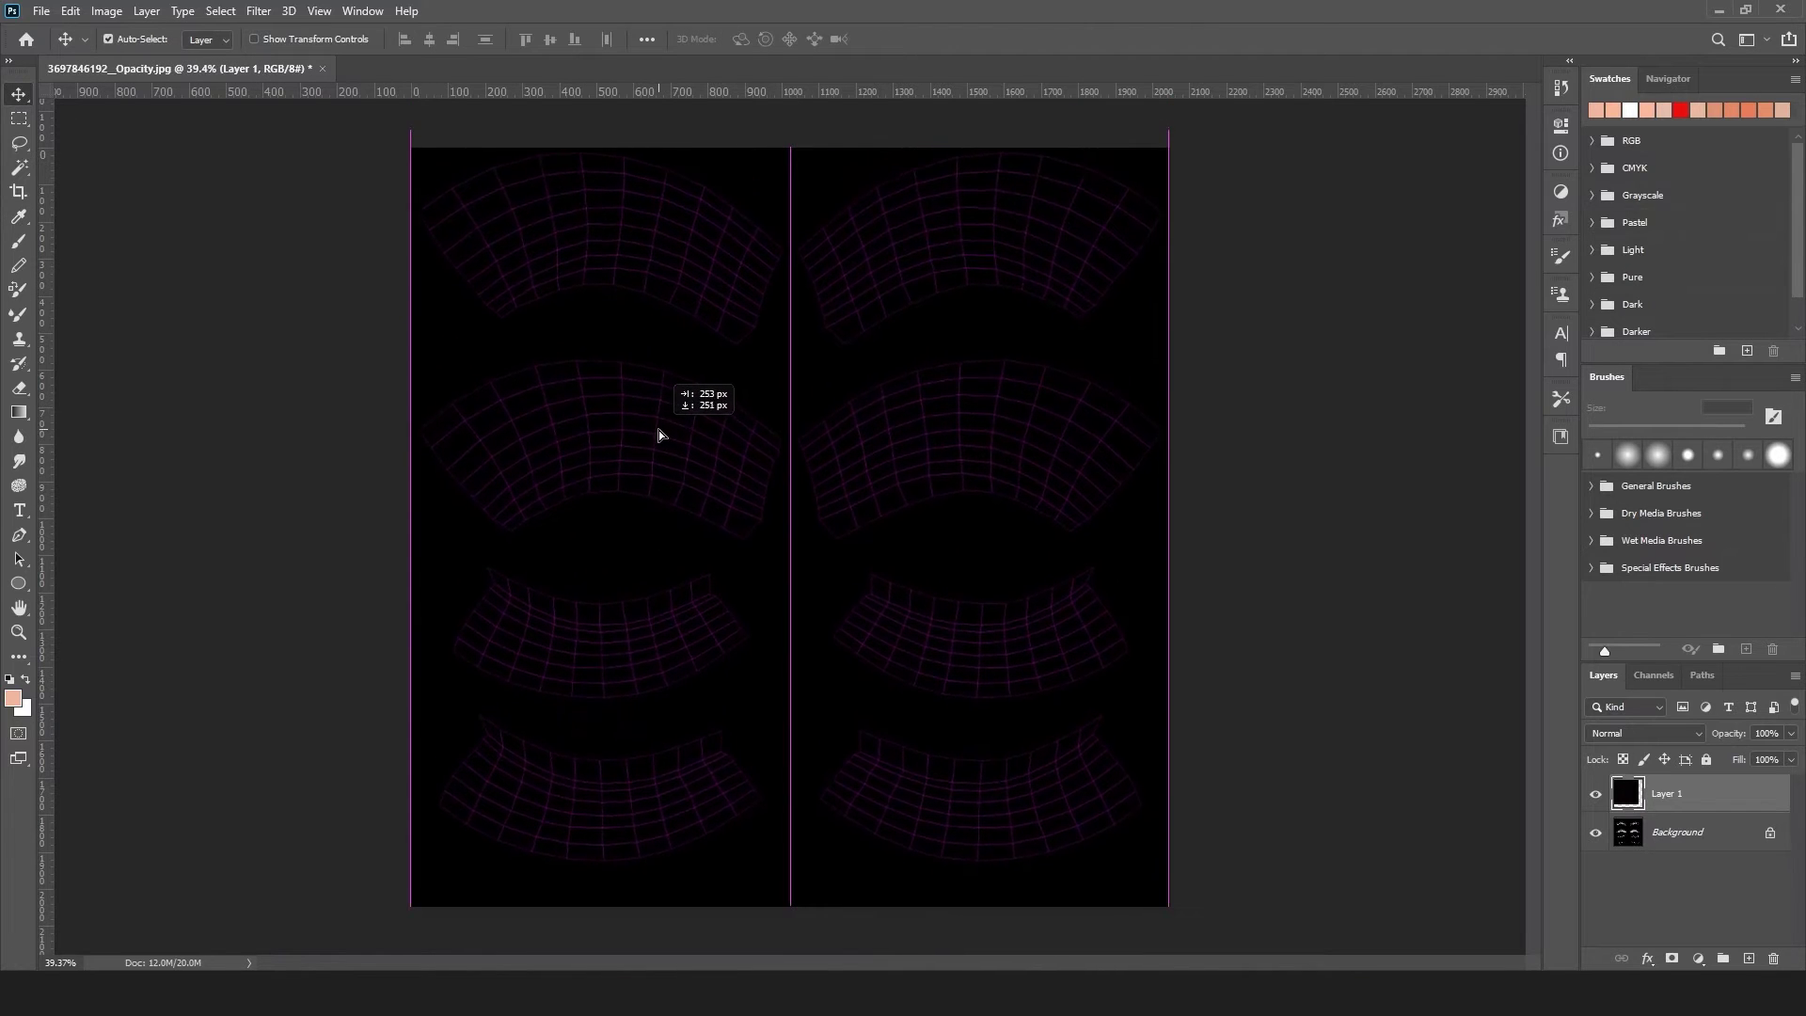
drag(657, 436, 657, 444)
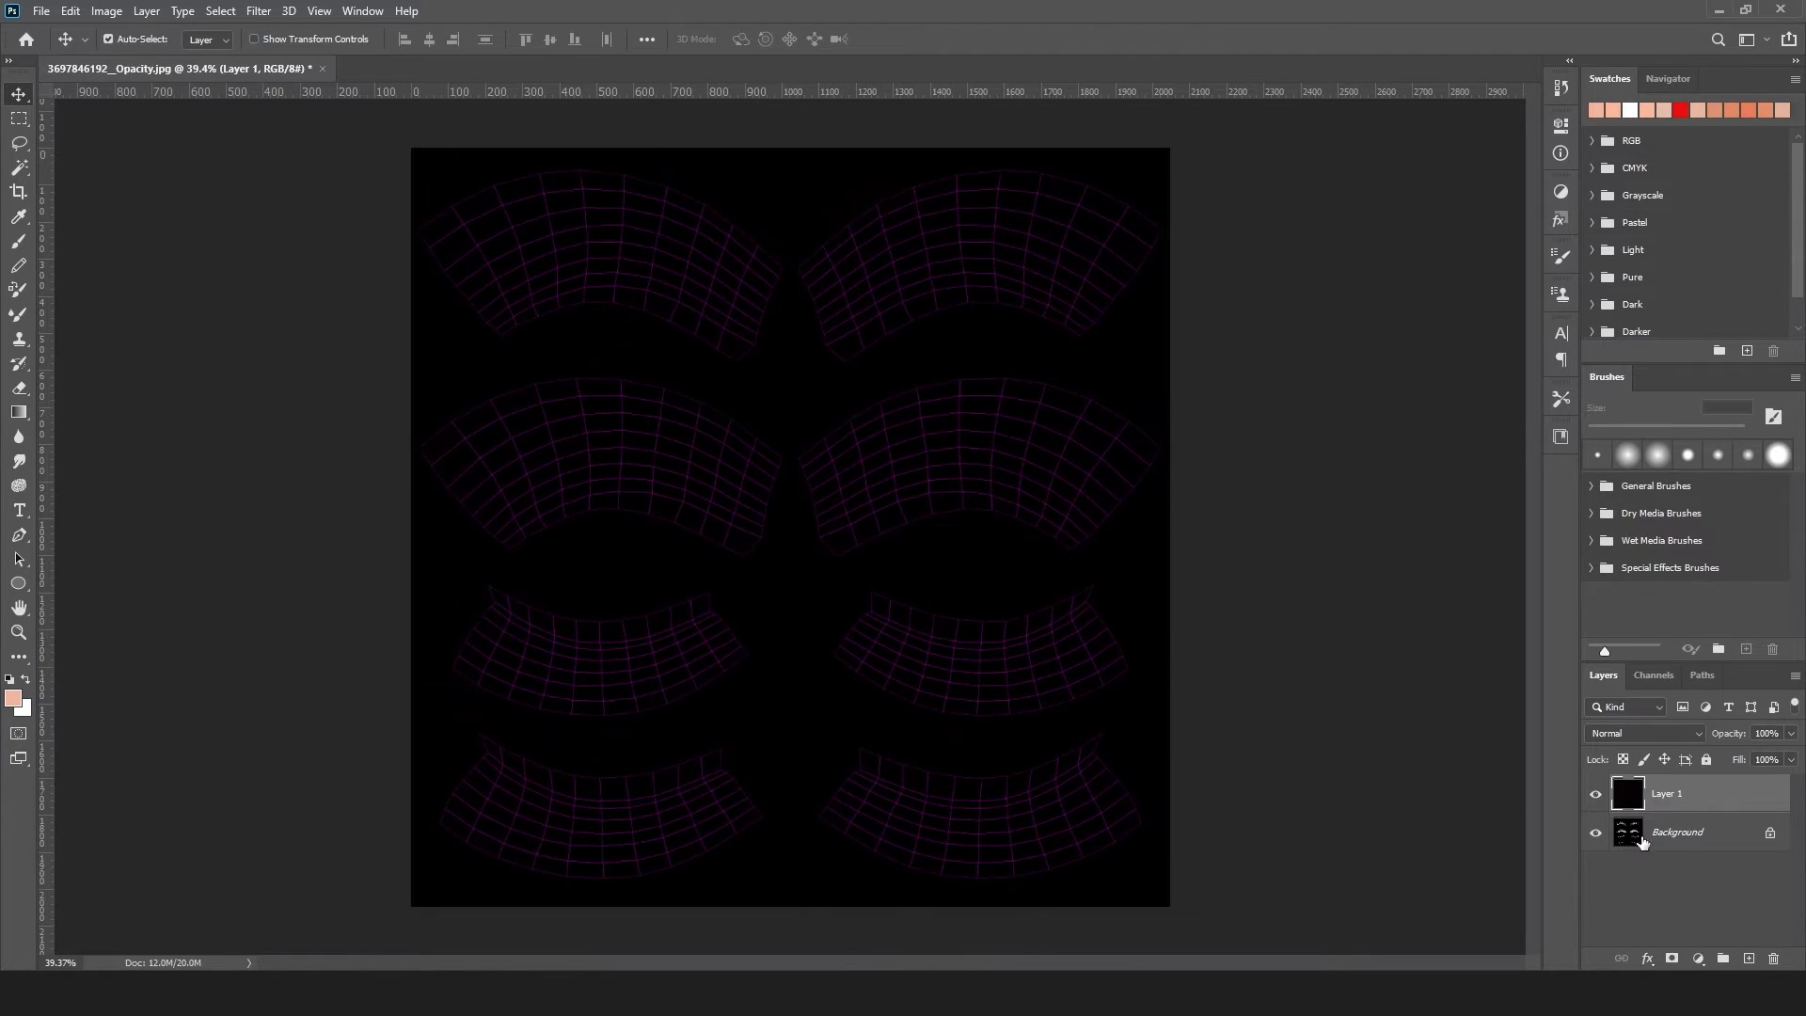
click(1693, 733)
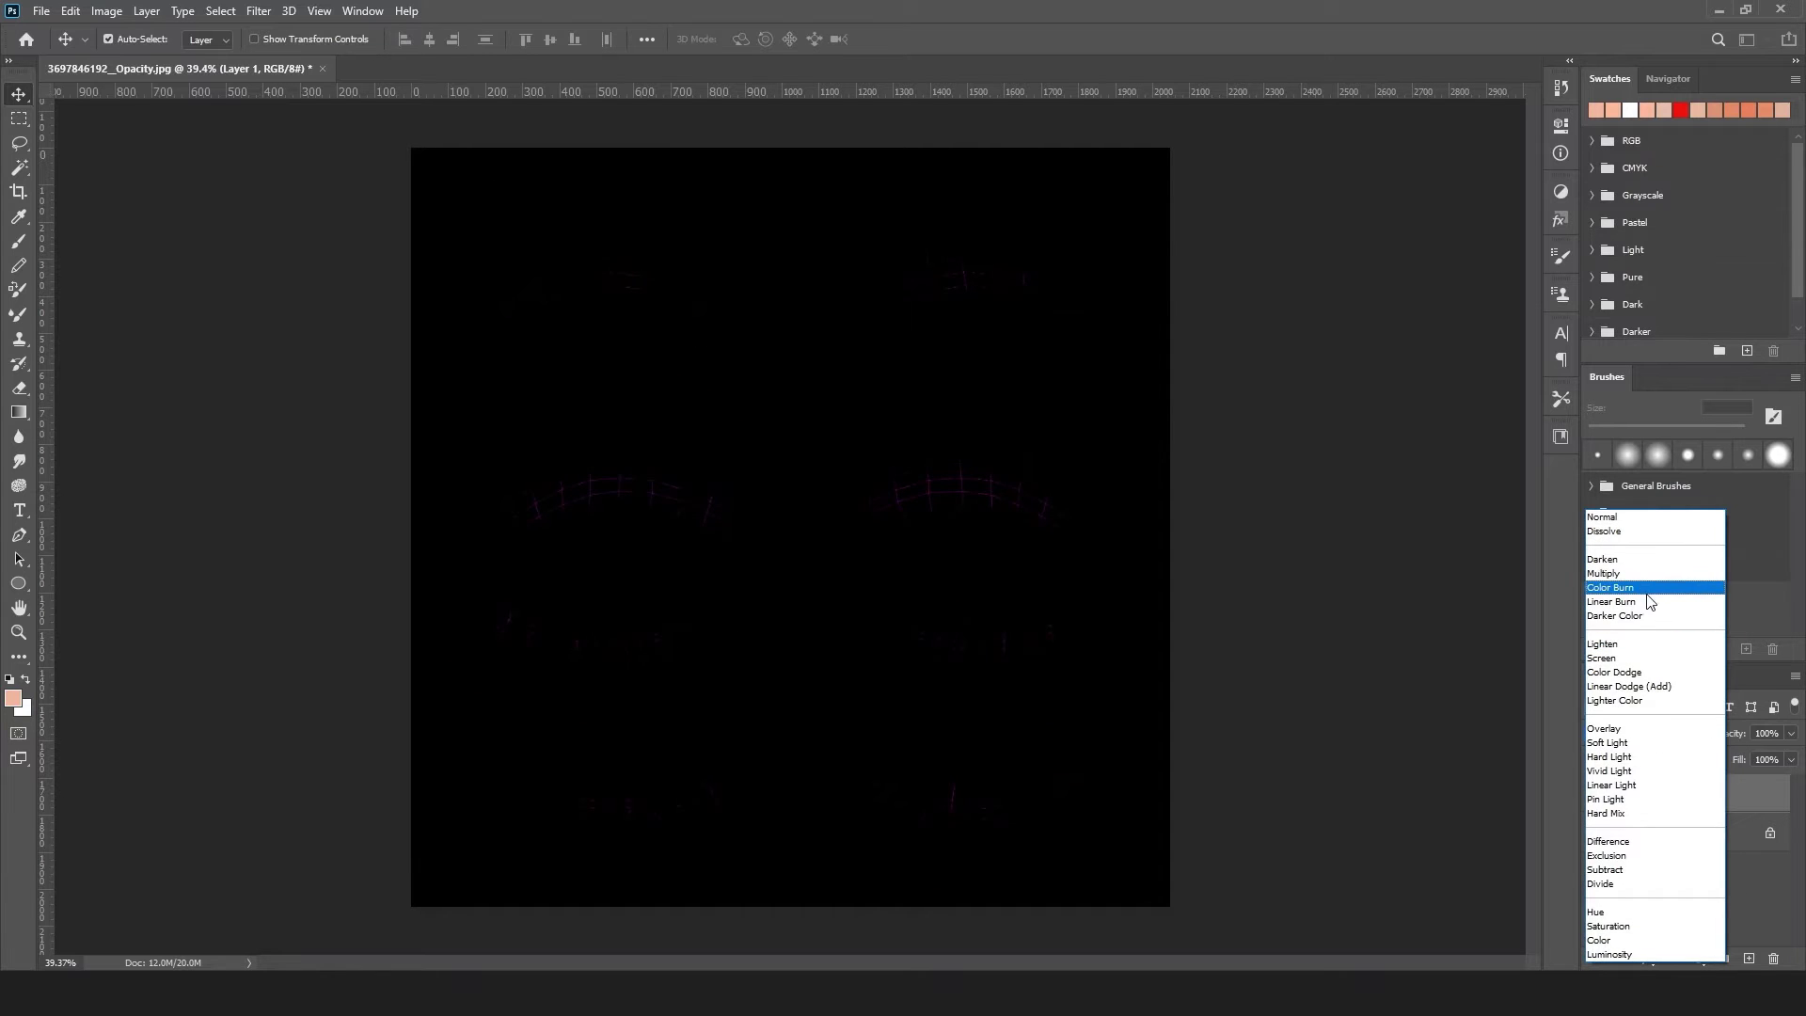
click(1646, 646)
click(1706, 837)
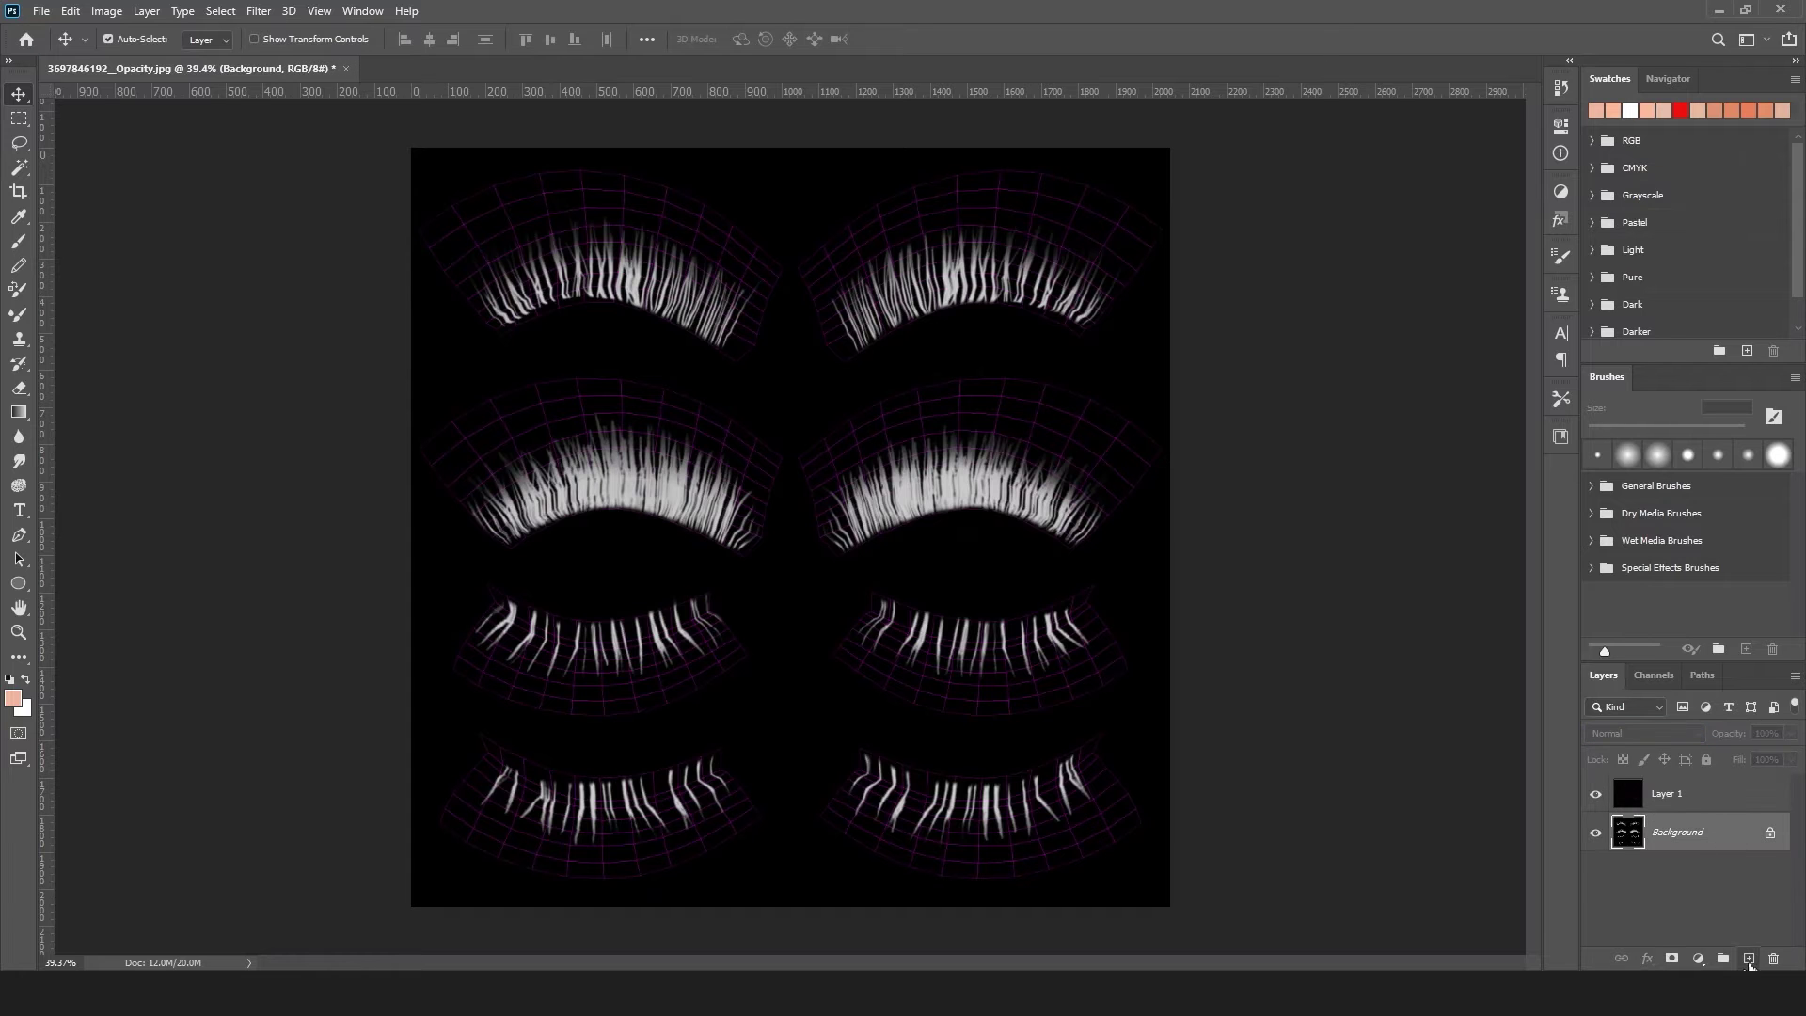
click(1750, 959)
Step: Paint solid white lash shapes over the upper eyelash strips with the Brush
key(b)
key(d)
key(x)
alt+scroll(882, 383, up, 5)
drag(467, 602, 1089, 681)
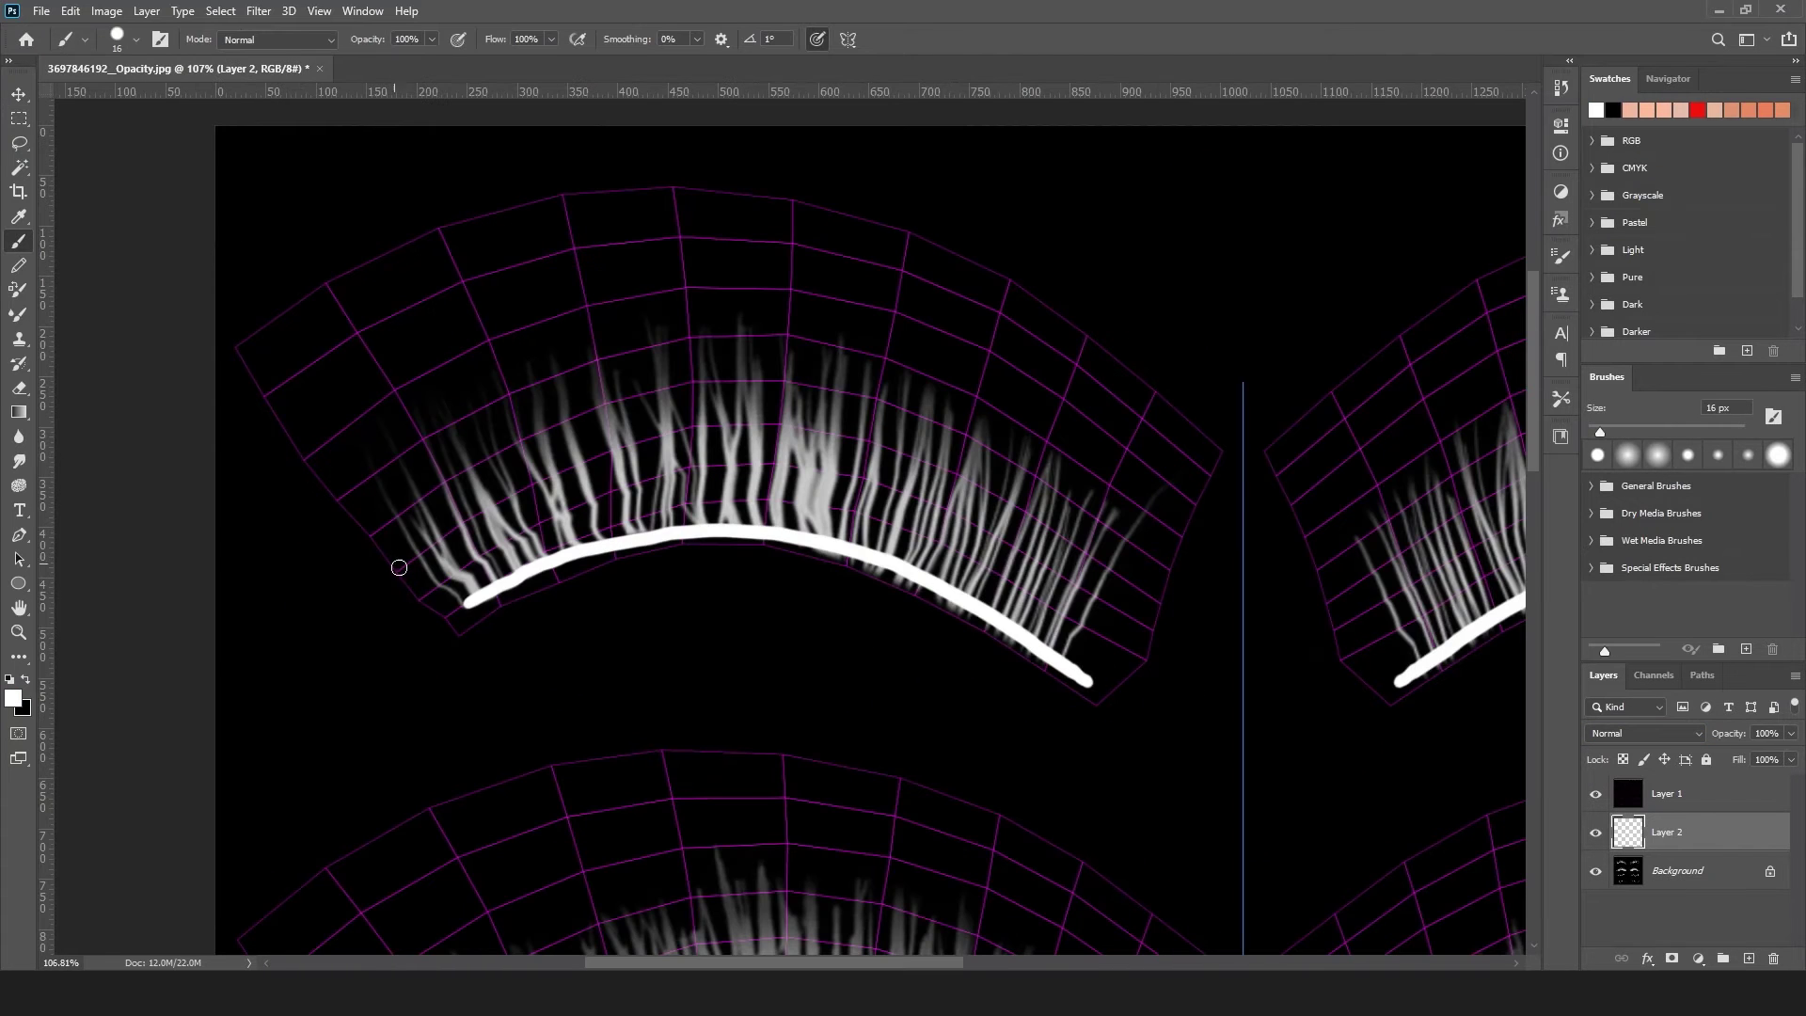
drag(461, 602, 672, 390)
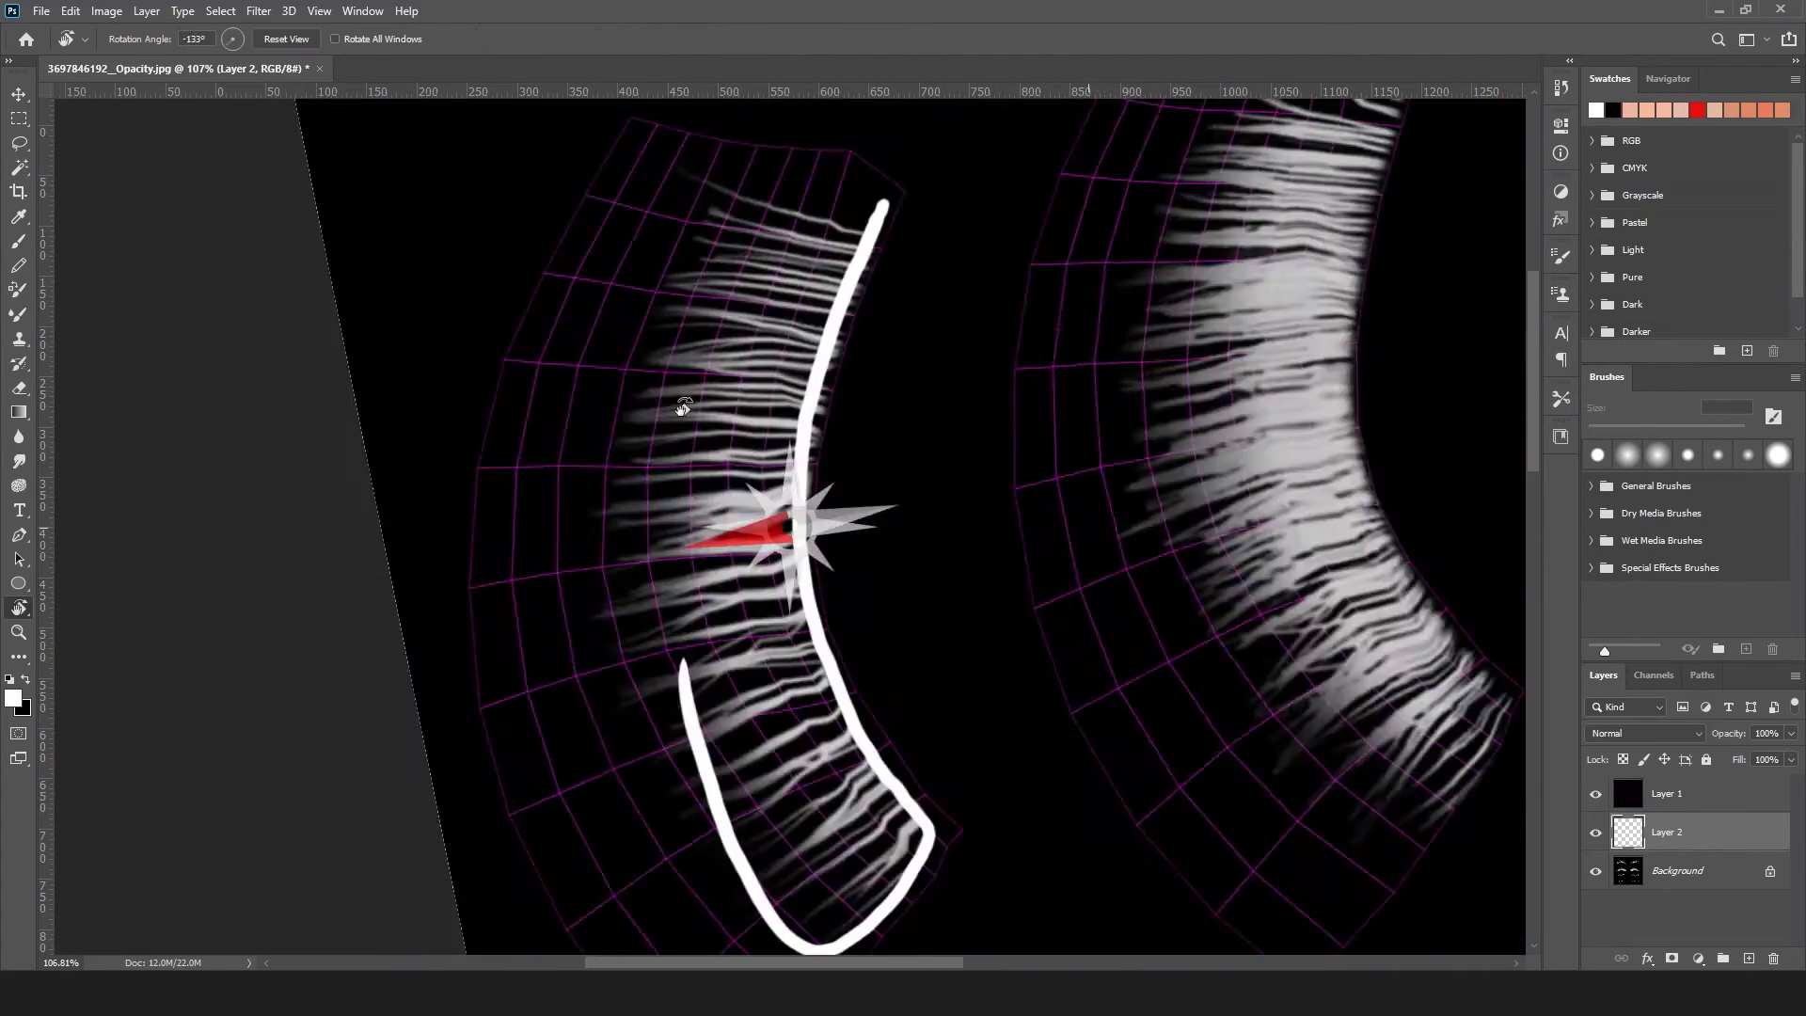
drag(1049, 584, 565, 366)
drag(598, 253, 725, 647)
drag(607, 442, 959, 752)
drag(597, 249, 607, 466)
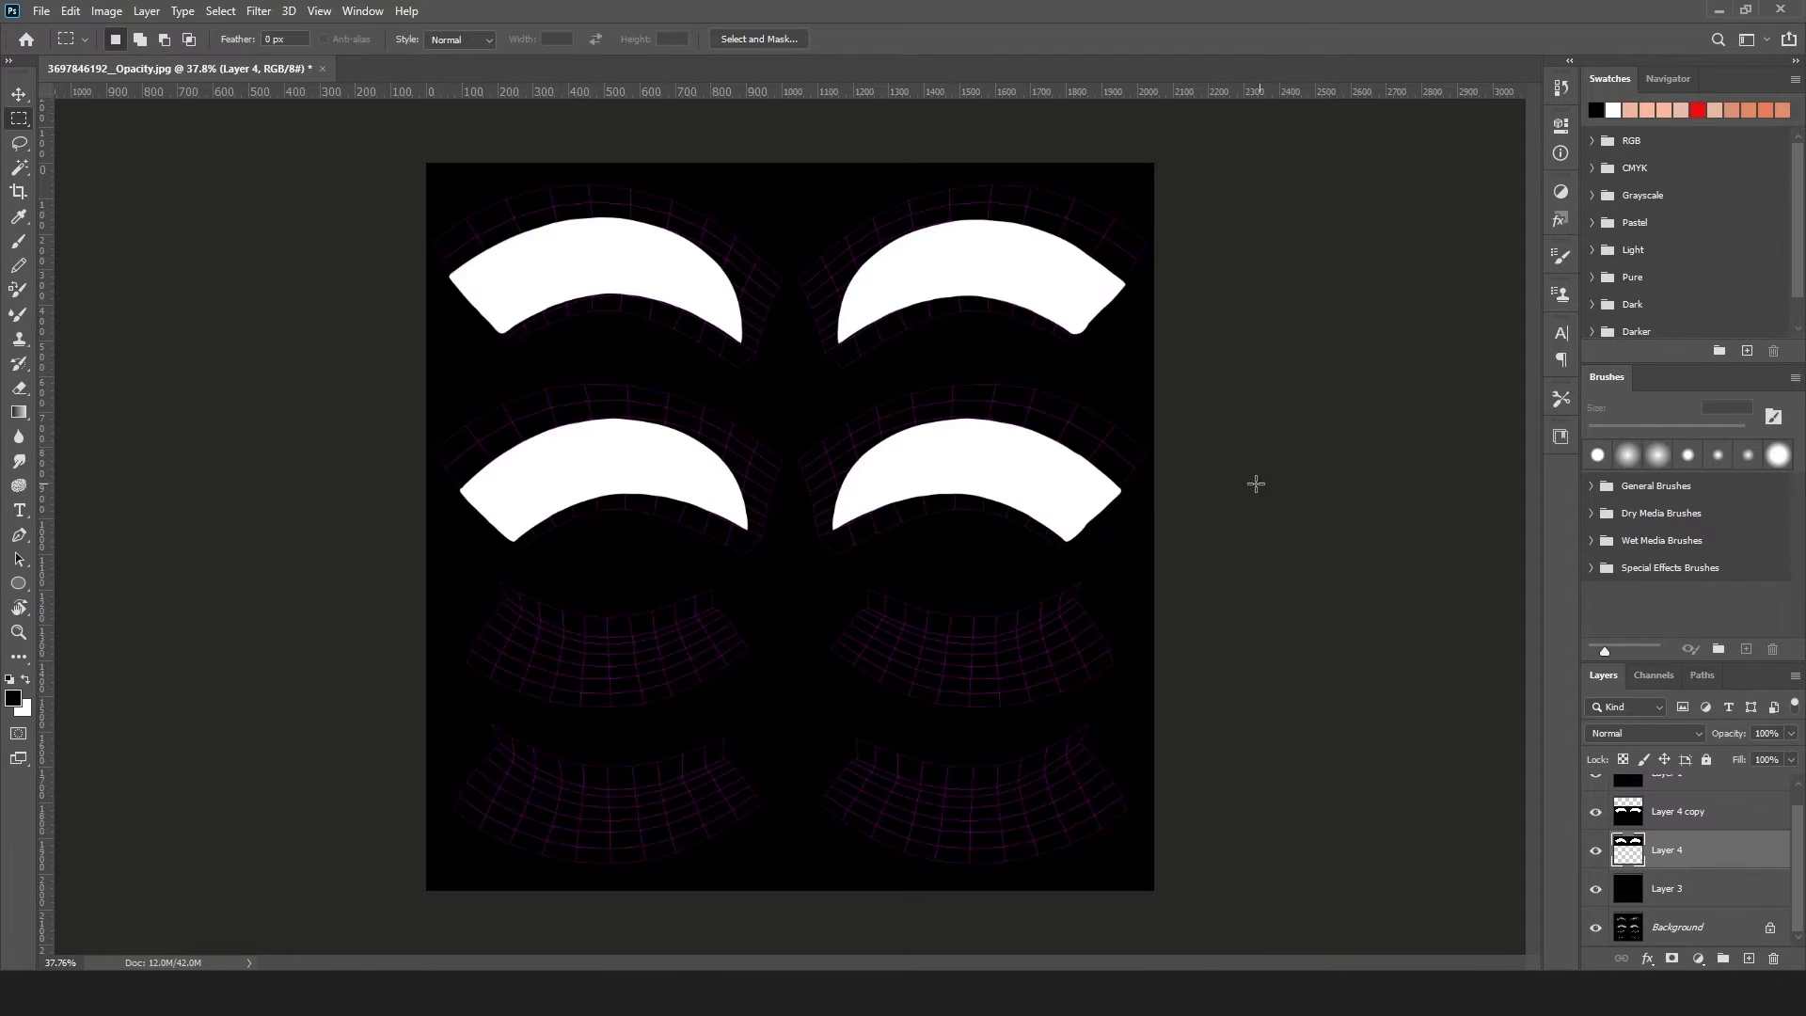
drag(1236, 467, 1231, 471)
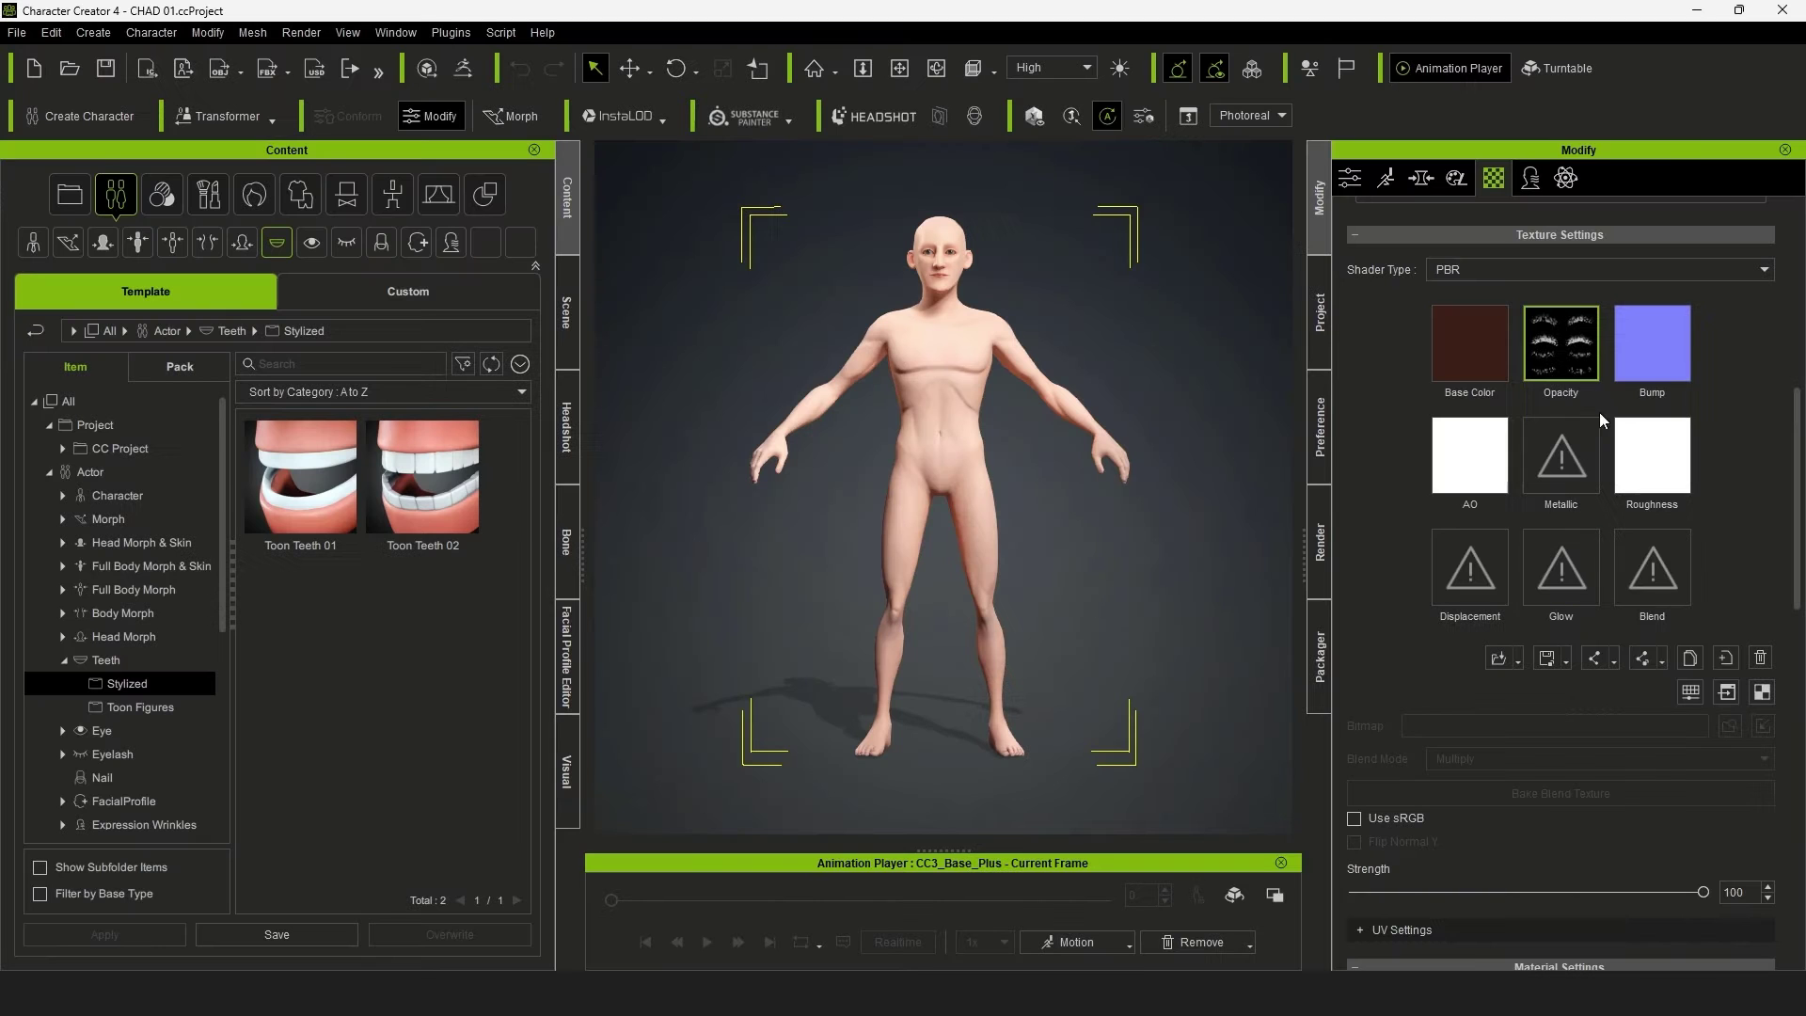
Step: Load Pestañas from the Tutorial 1 folder as the eyelash opacity texture
right_click(1573, 340)
click(1527, 367)
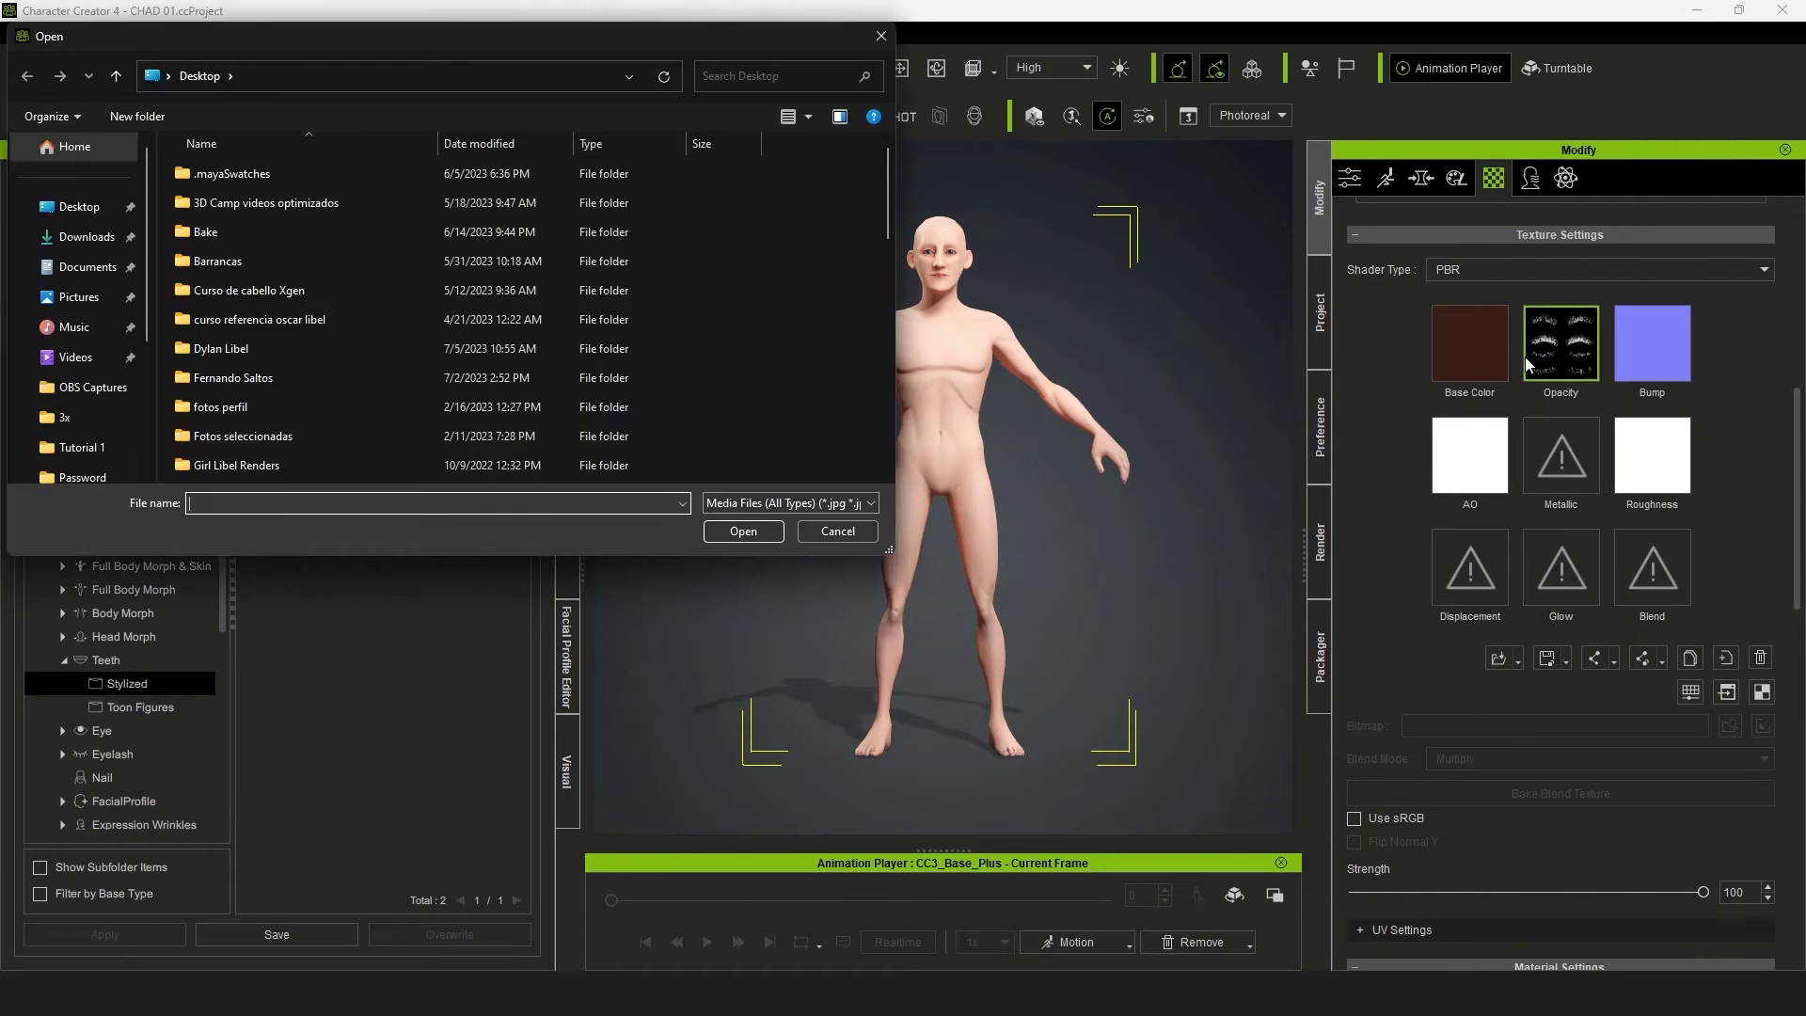
click(78, 447)
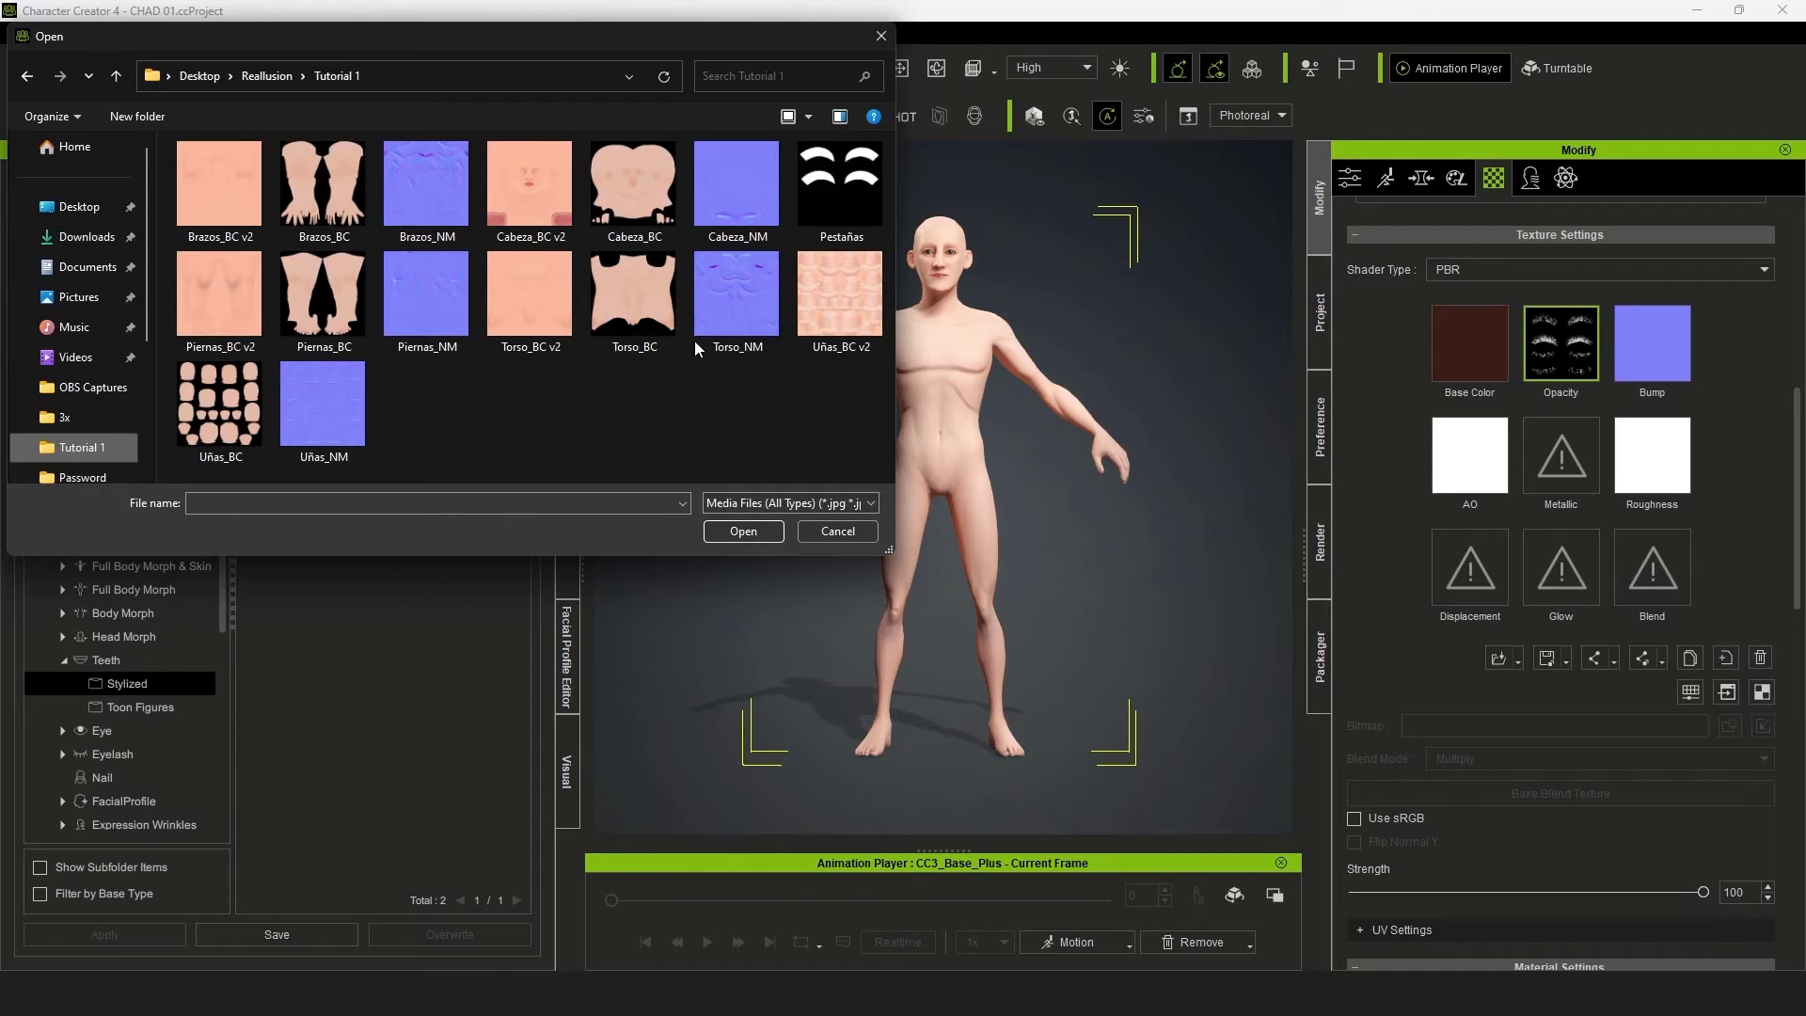
click(844, 209)
click(760, 536)
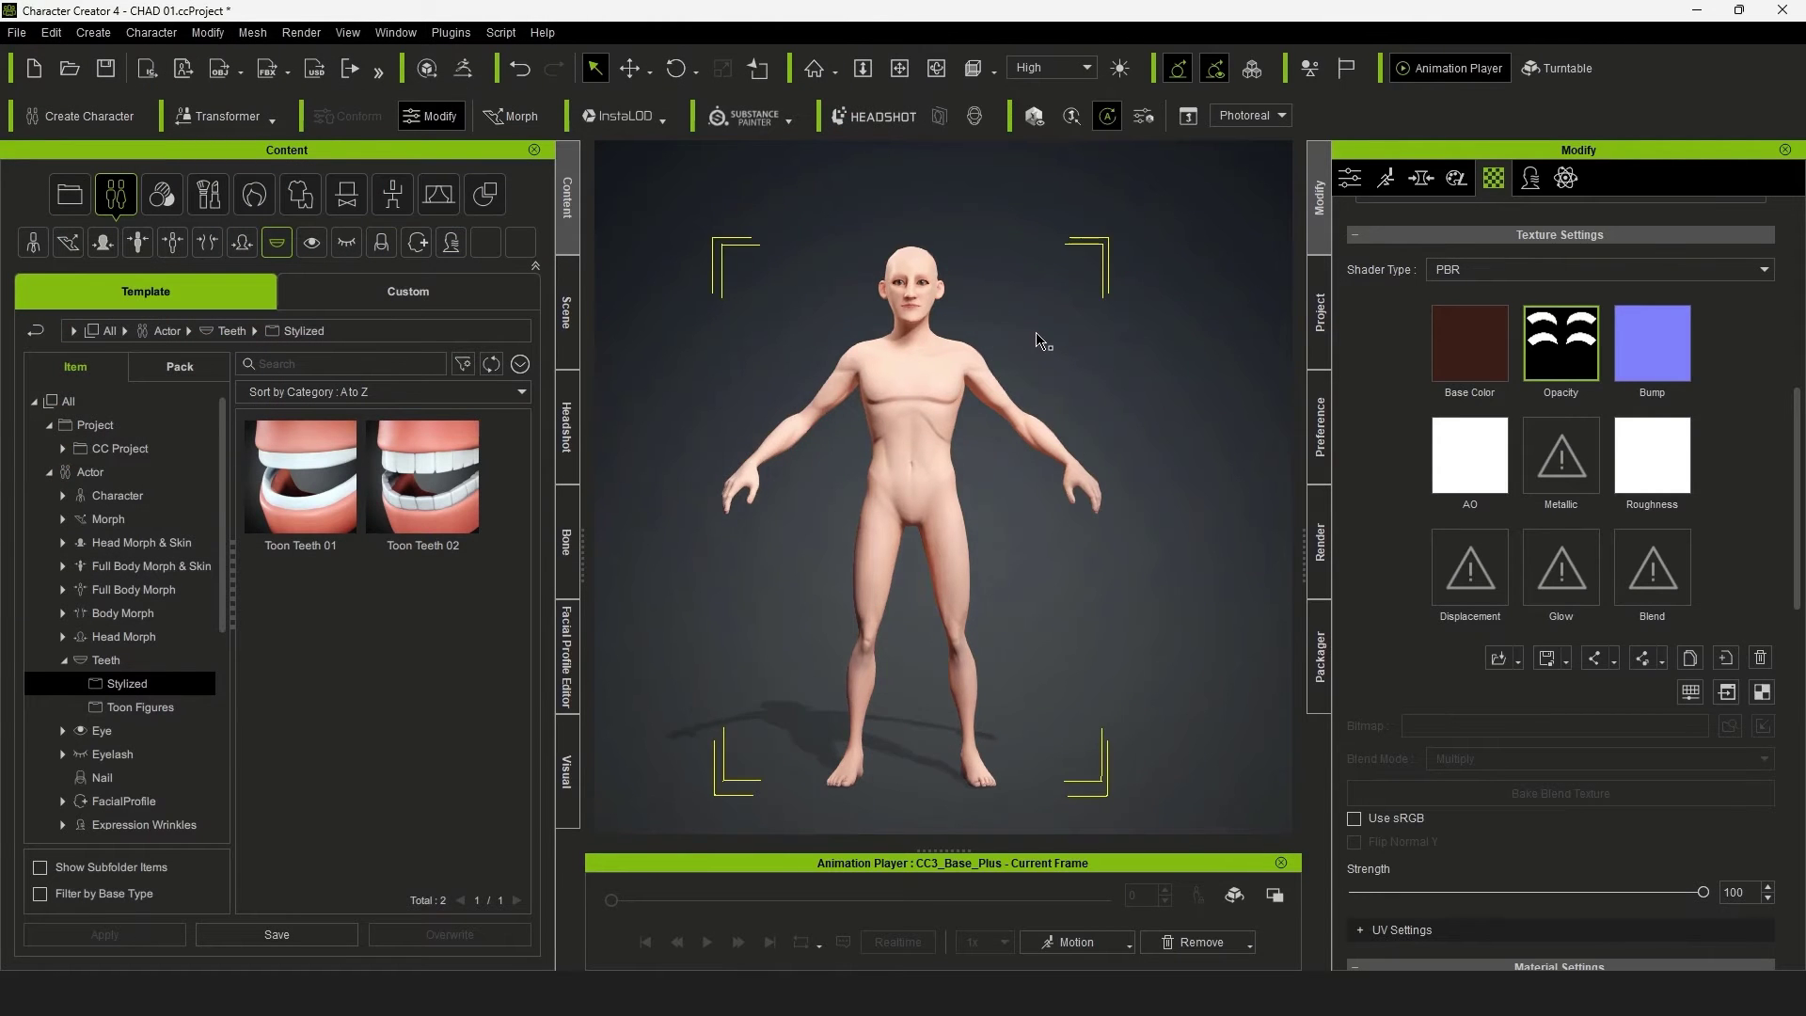
Step: Frame the camera on the face and zoom in to inspect the new lashes
key(f)
mouse_move(1040, 499)
right_down()
mouse_move(826, 291)
mouse_move(1015, 537)
mouse_move(941, 508)
right_up()
scroll(1015, 536, up, 5)
scroll(979, 486, up, 5)
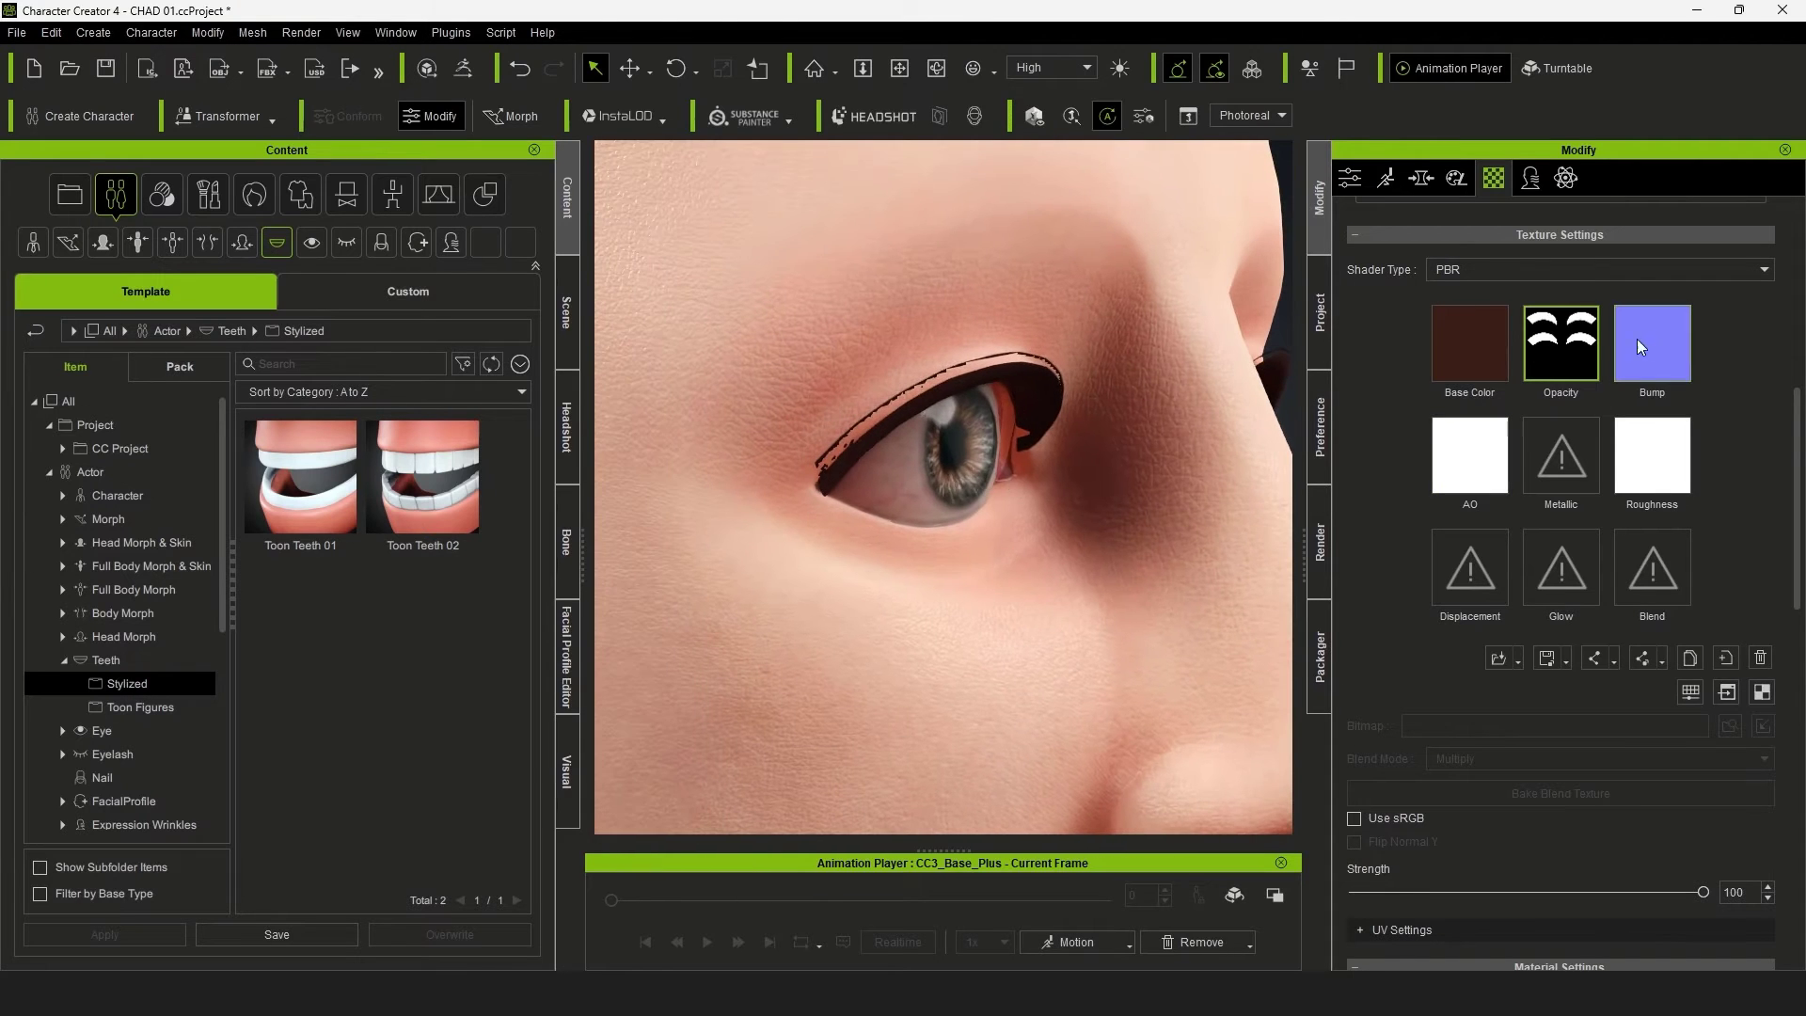
scroll(1708, 644, down, 3)
scroll(1708, 634, down, 2)
scroll(1708, 628, down, 2)
scroll(1708, 628, down, 1)
scroll(1706, 625, down, 2)
scroll(1706, 624, down, 2)
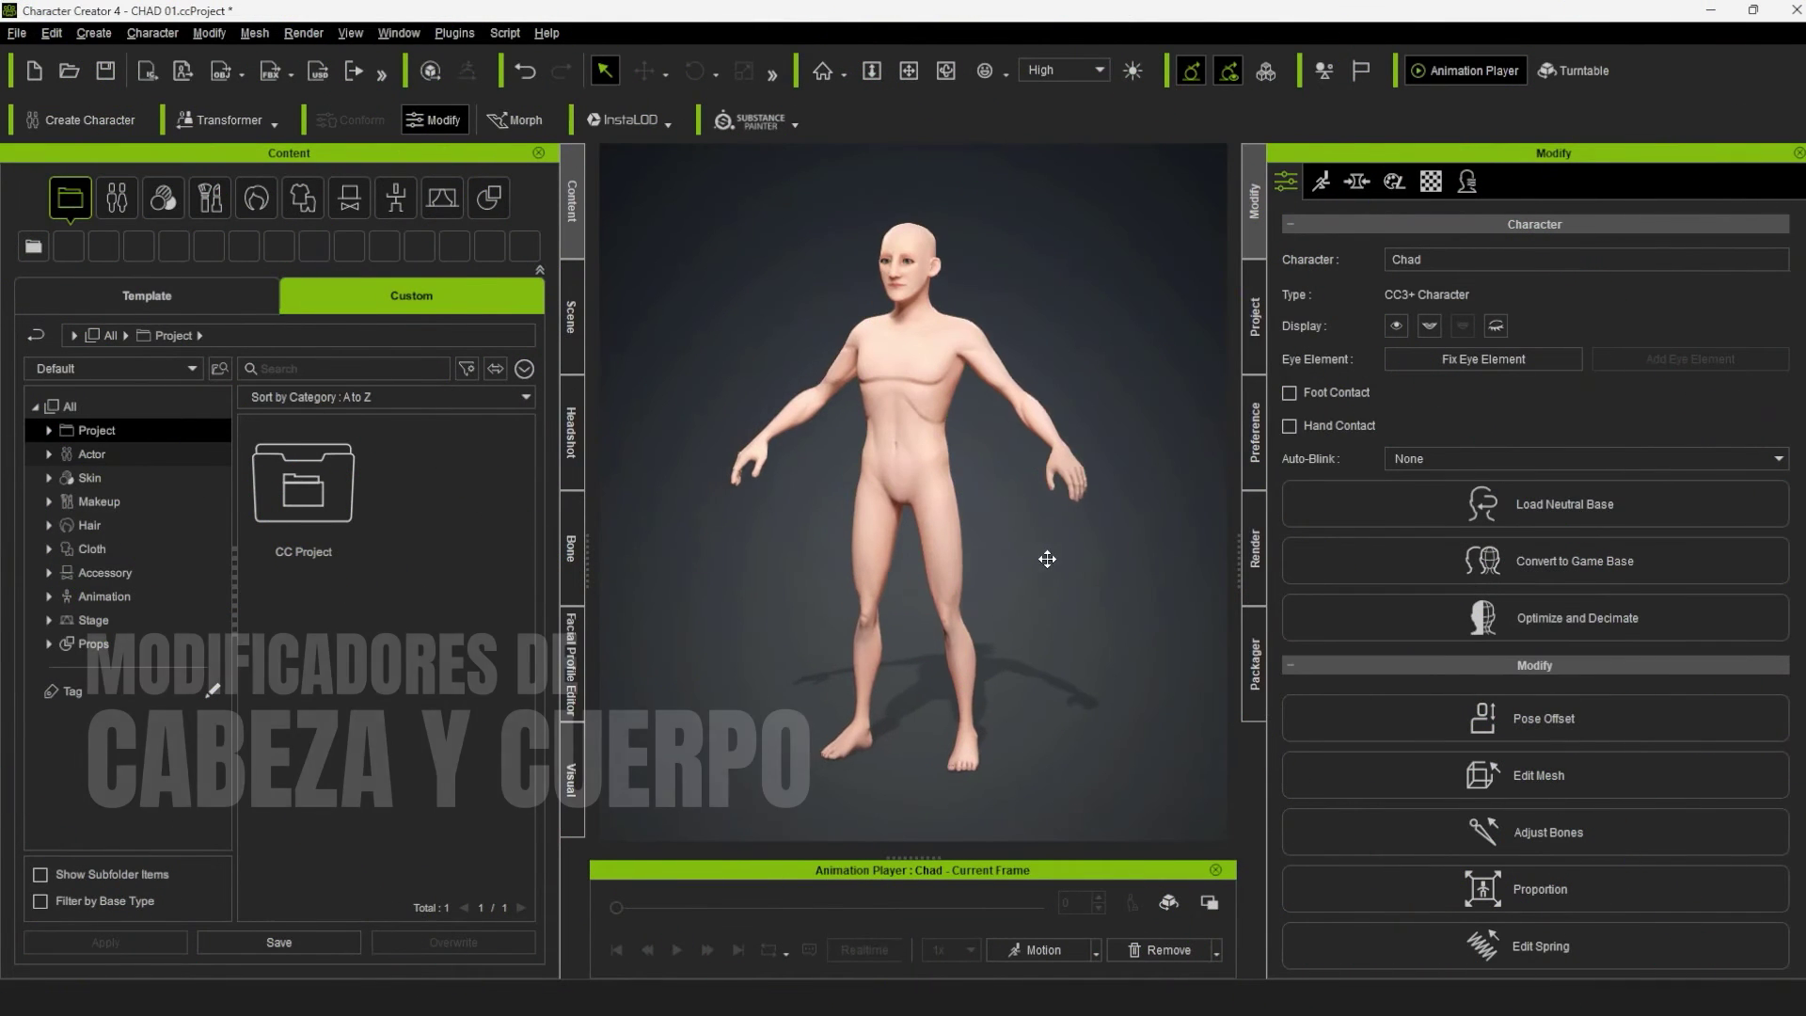
Step: Save the current skin as a custom Overall skin asset named 'Textura de cuerpo'
click(164, 201)
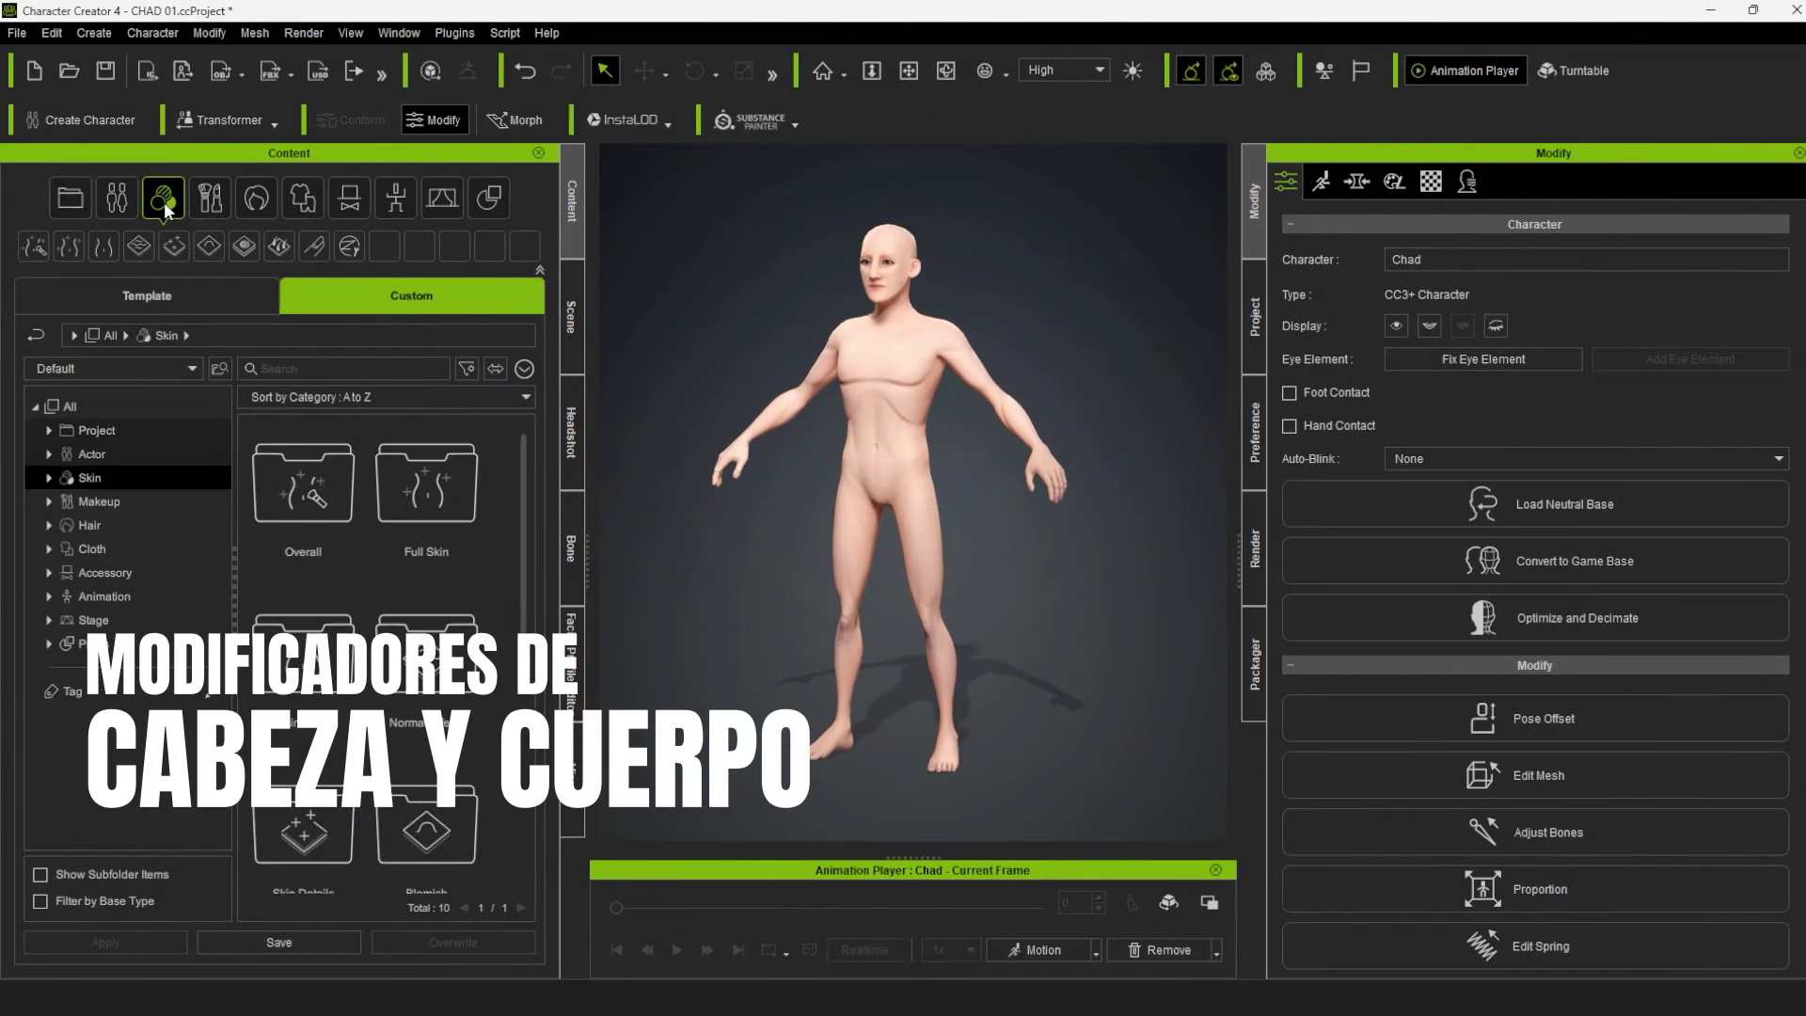
click(36, 246)
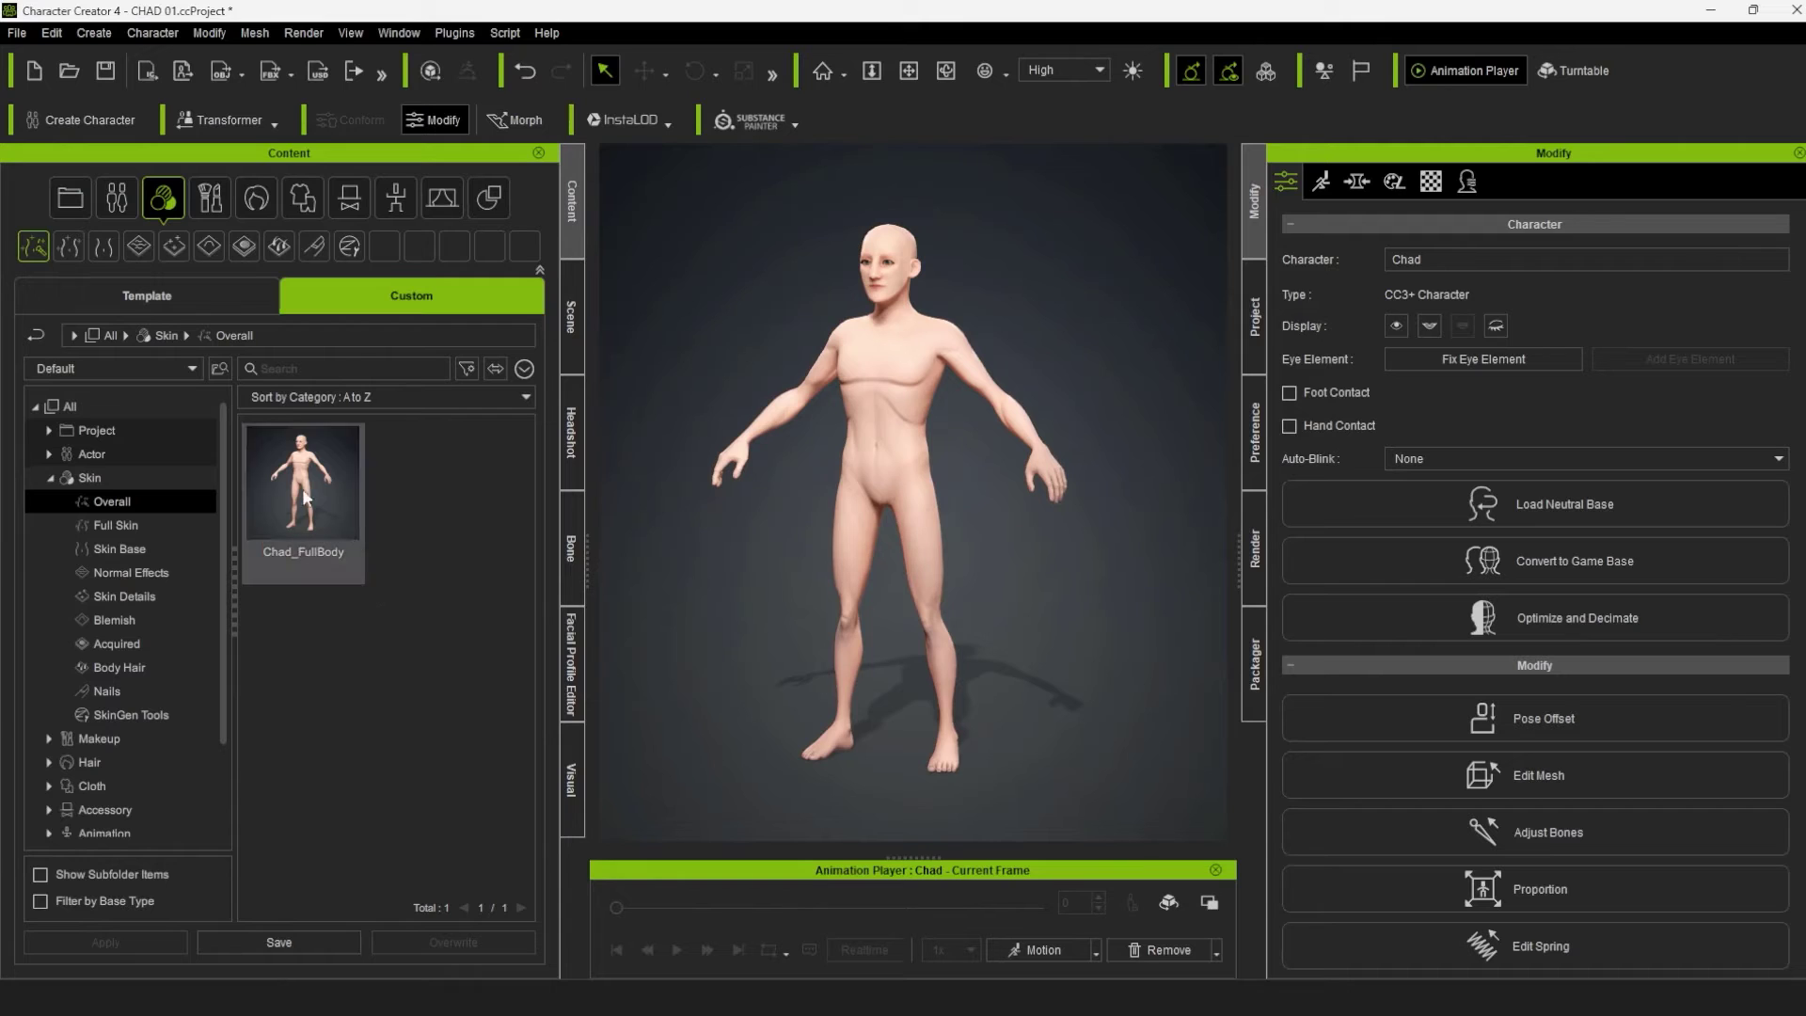
click(302, 945)
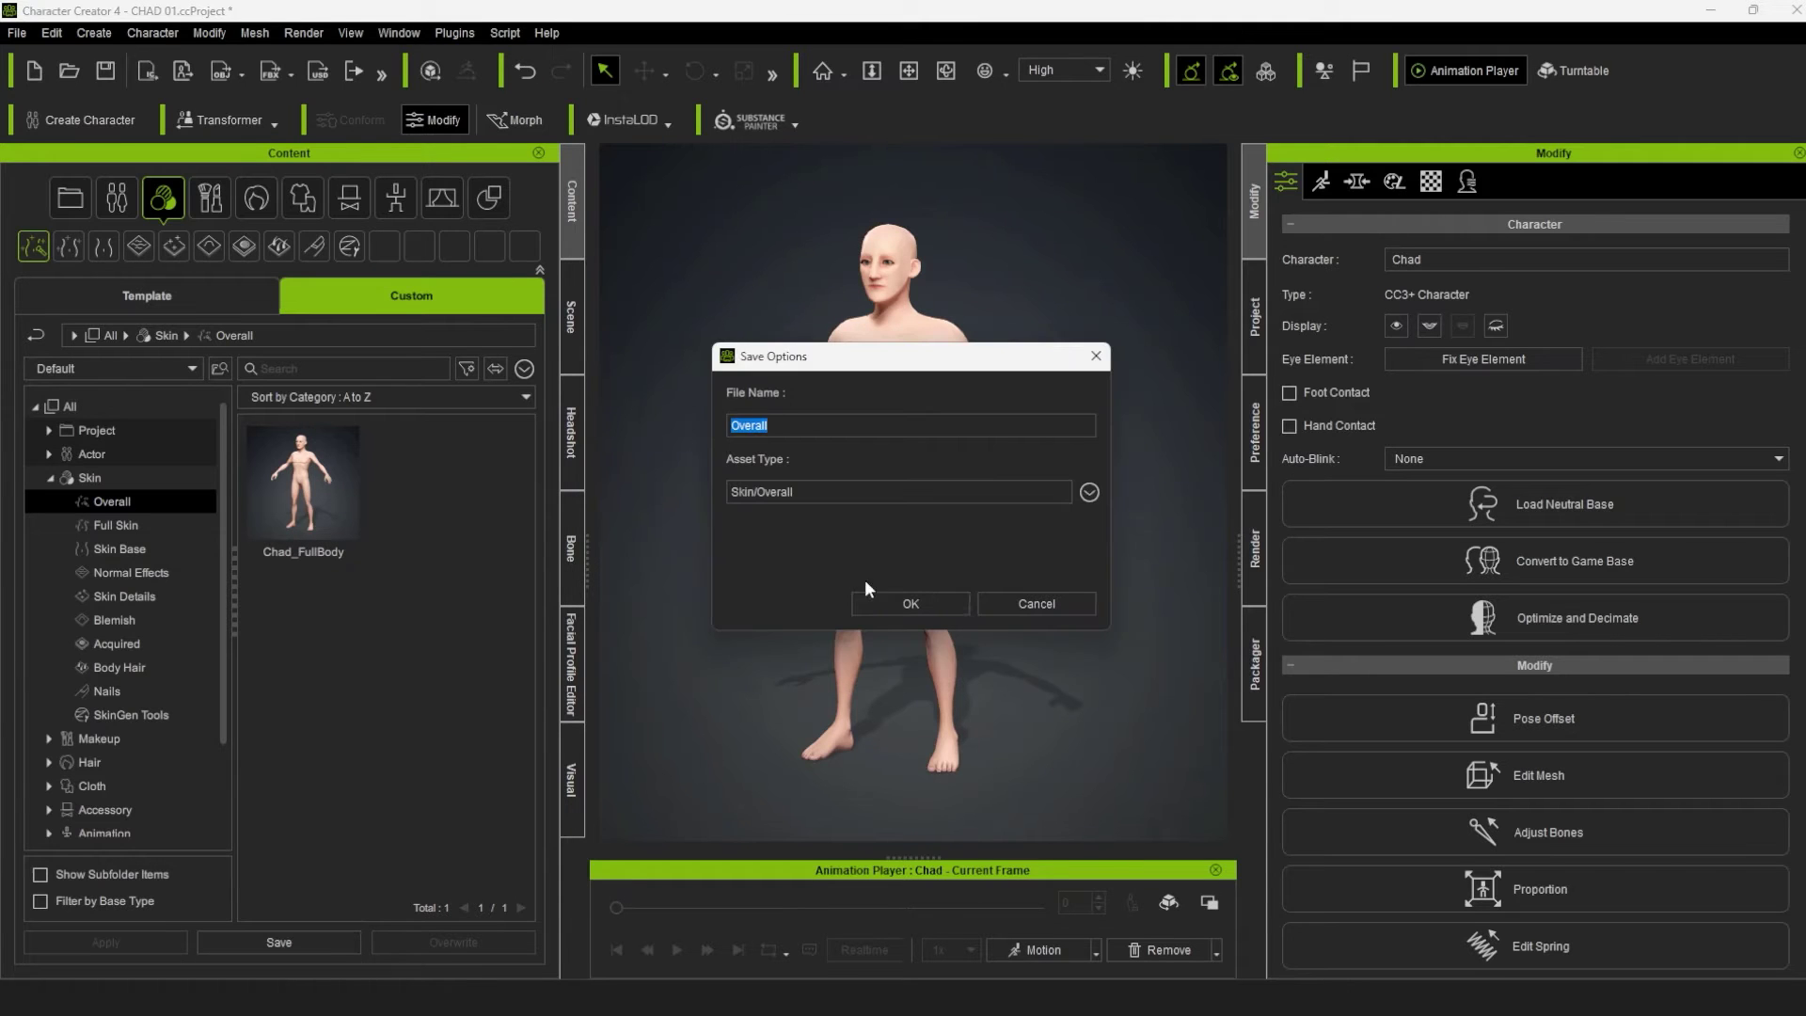
text(Textura de cuerpo)
key(Return)
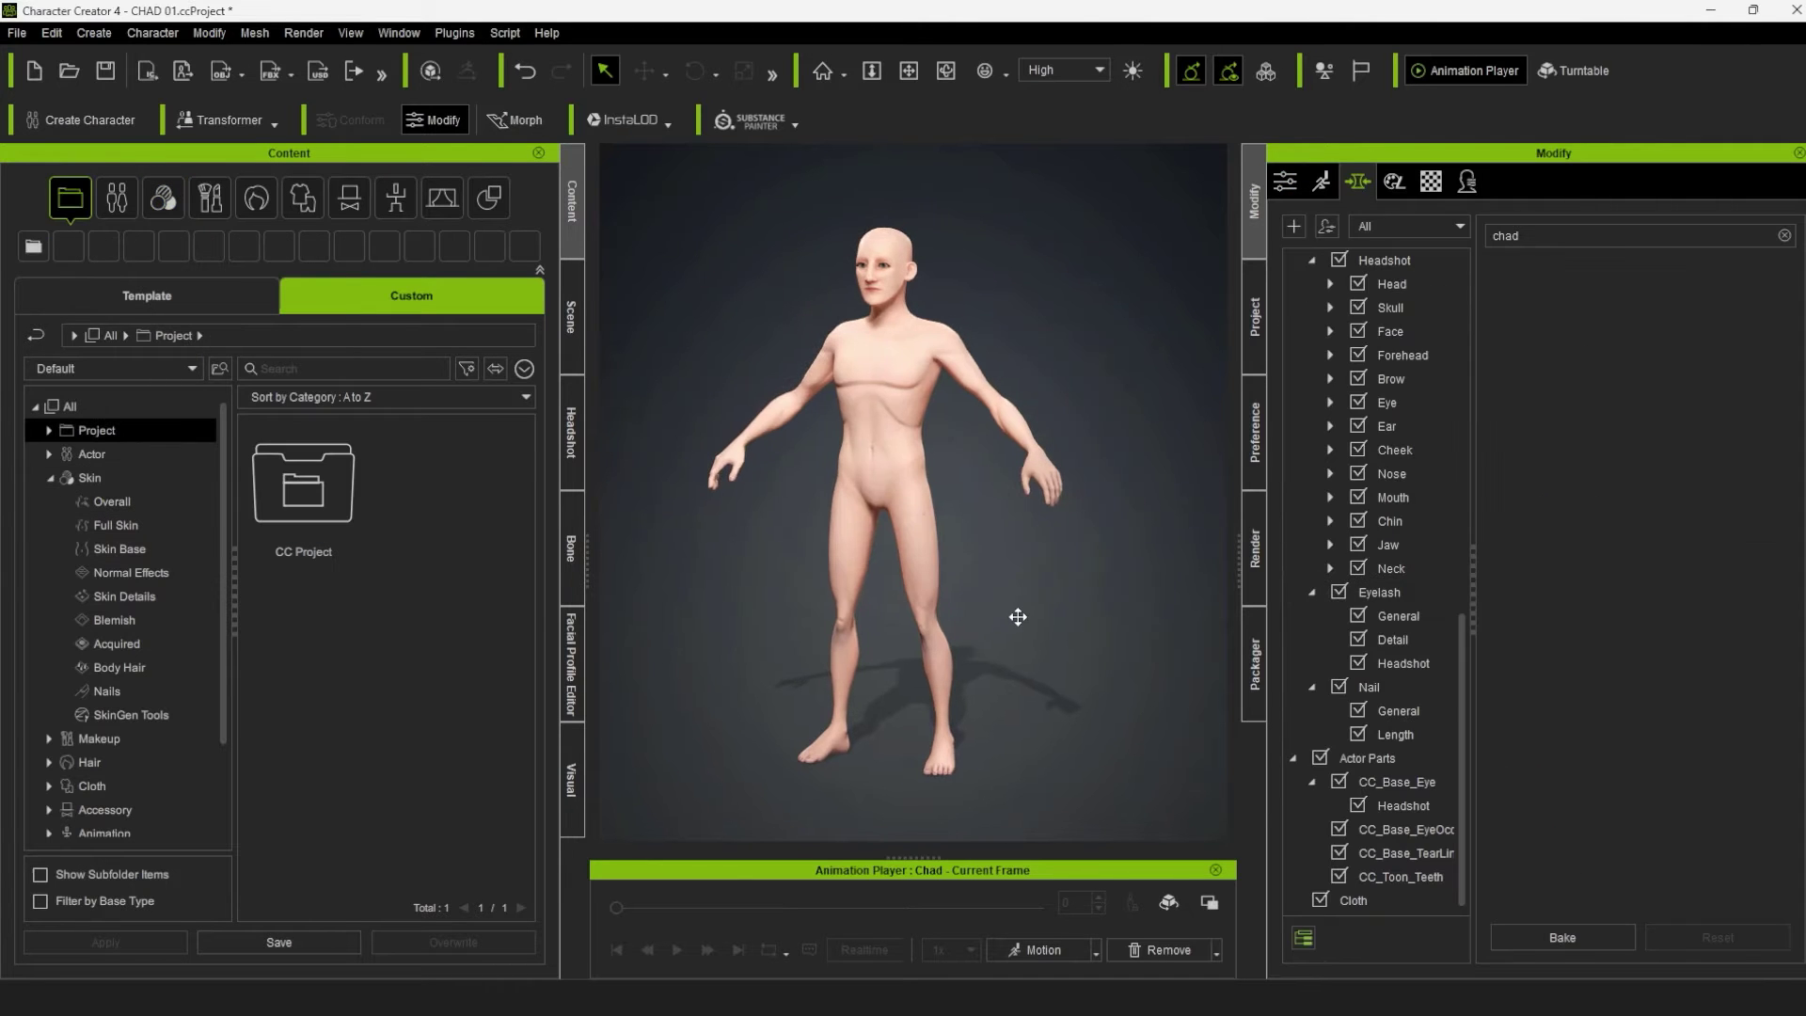
Step: Create Head & Body morph sliders named CHAD_Cuerpo from the character's current shape
click(94, 33)
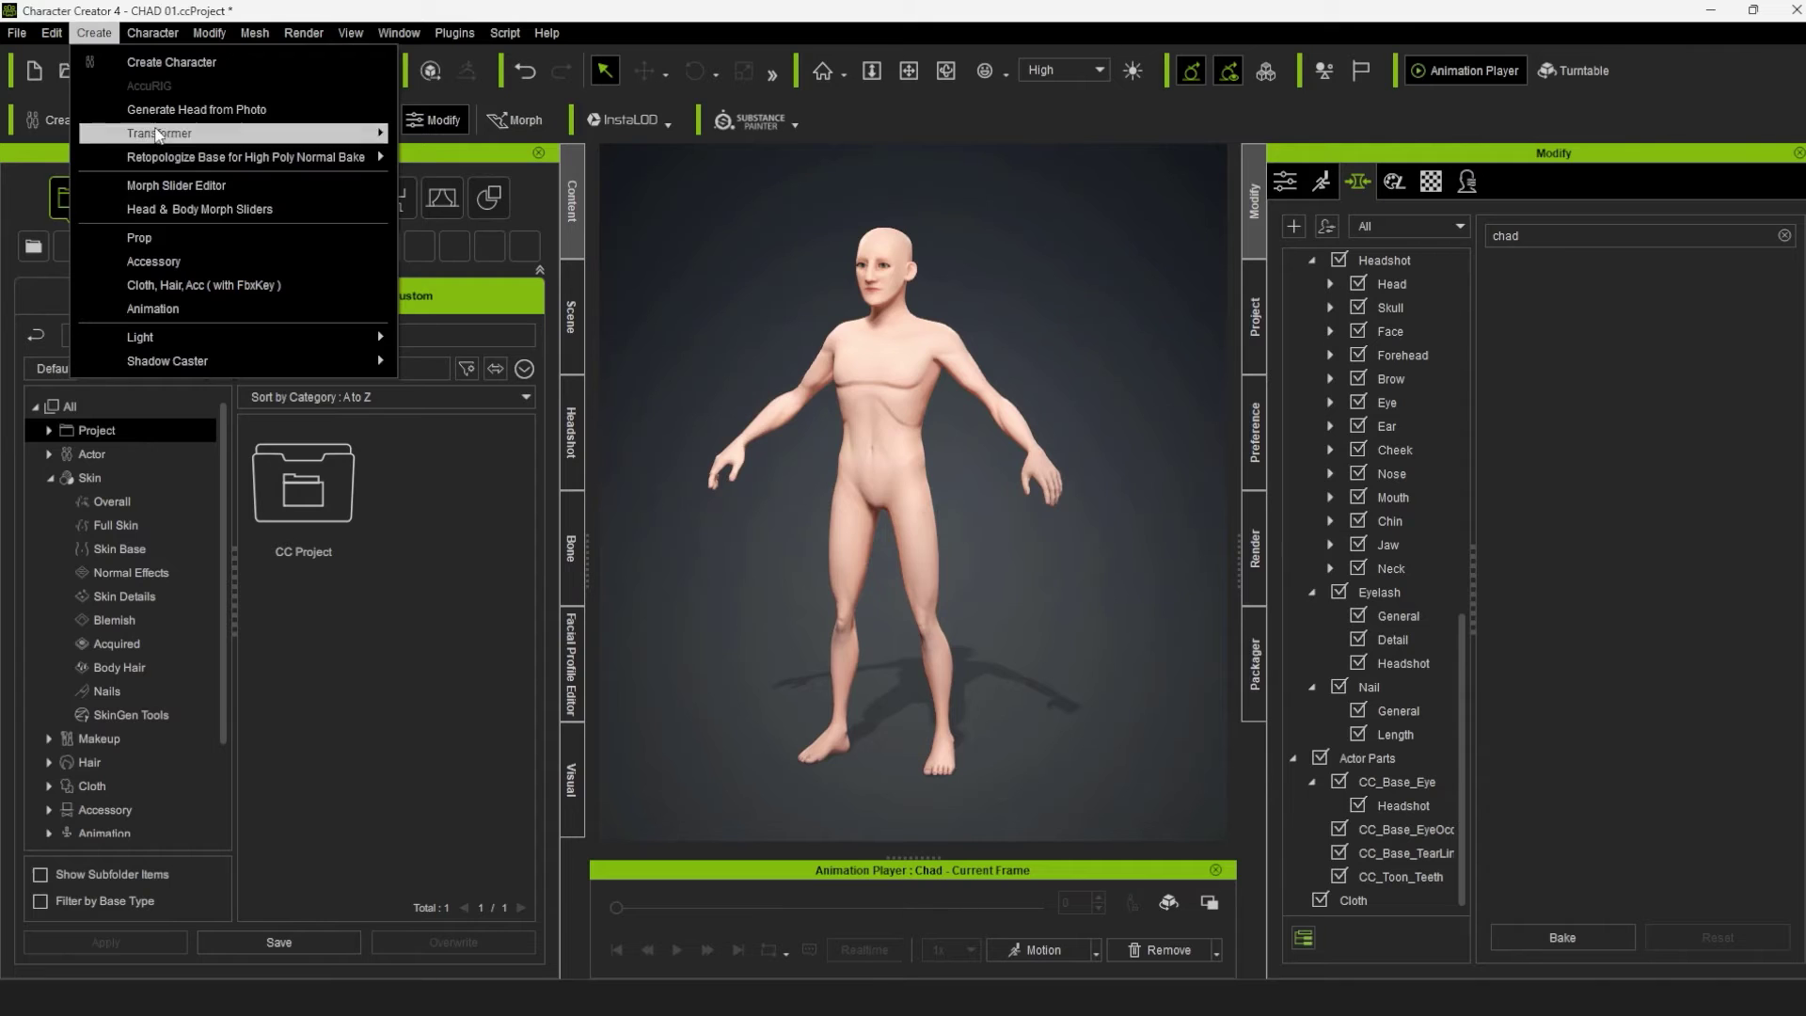
click(200, 209)
drag(1050, 303, 951, 319)
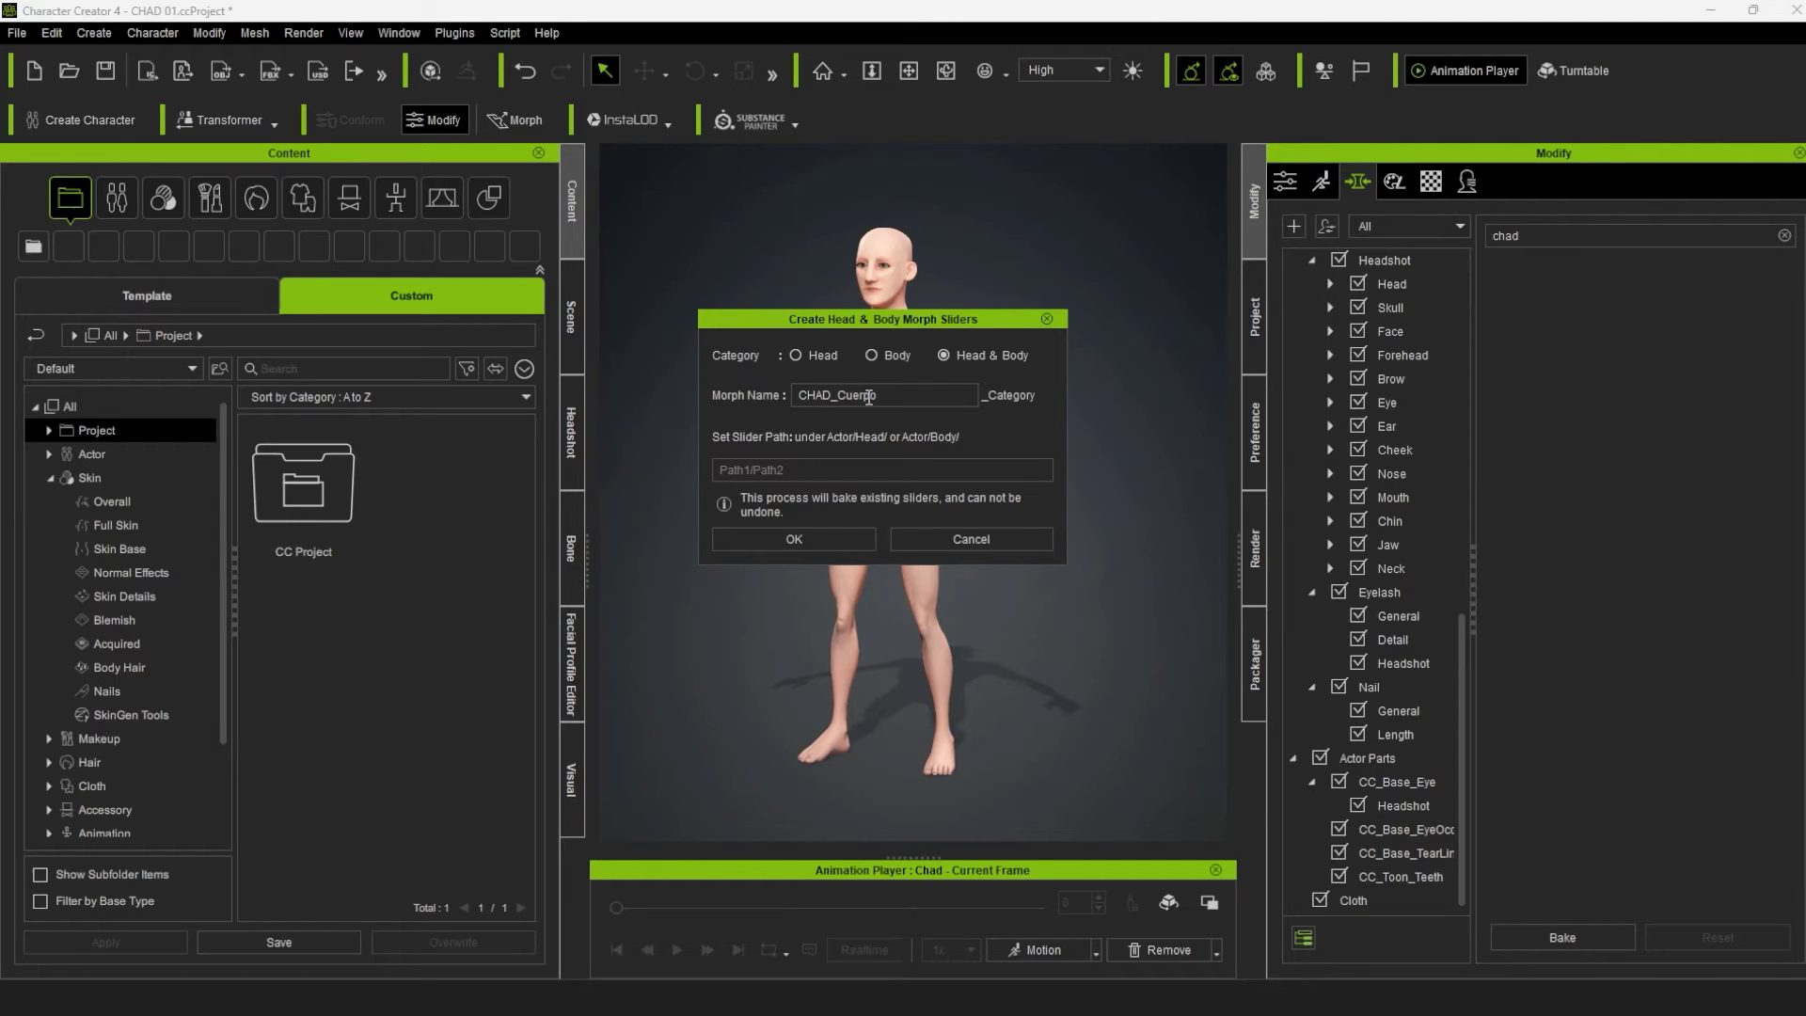
click(786, 540)
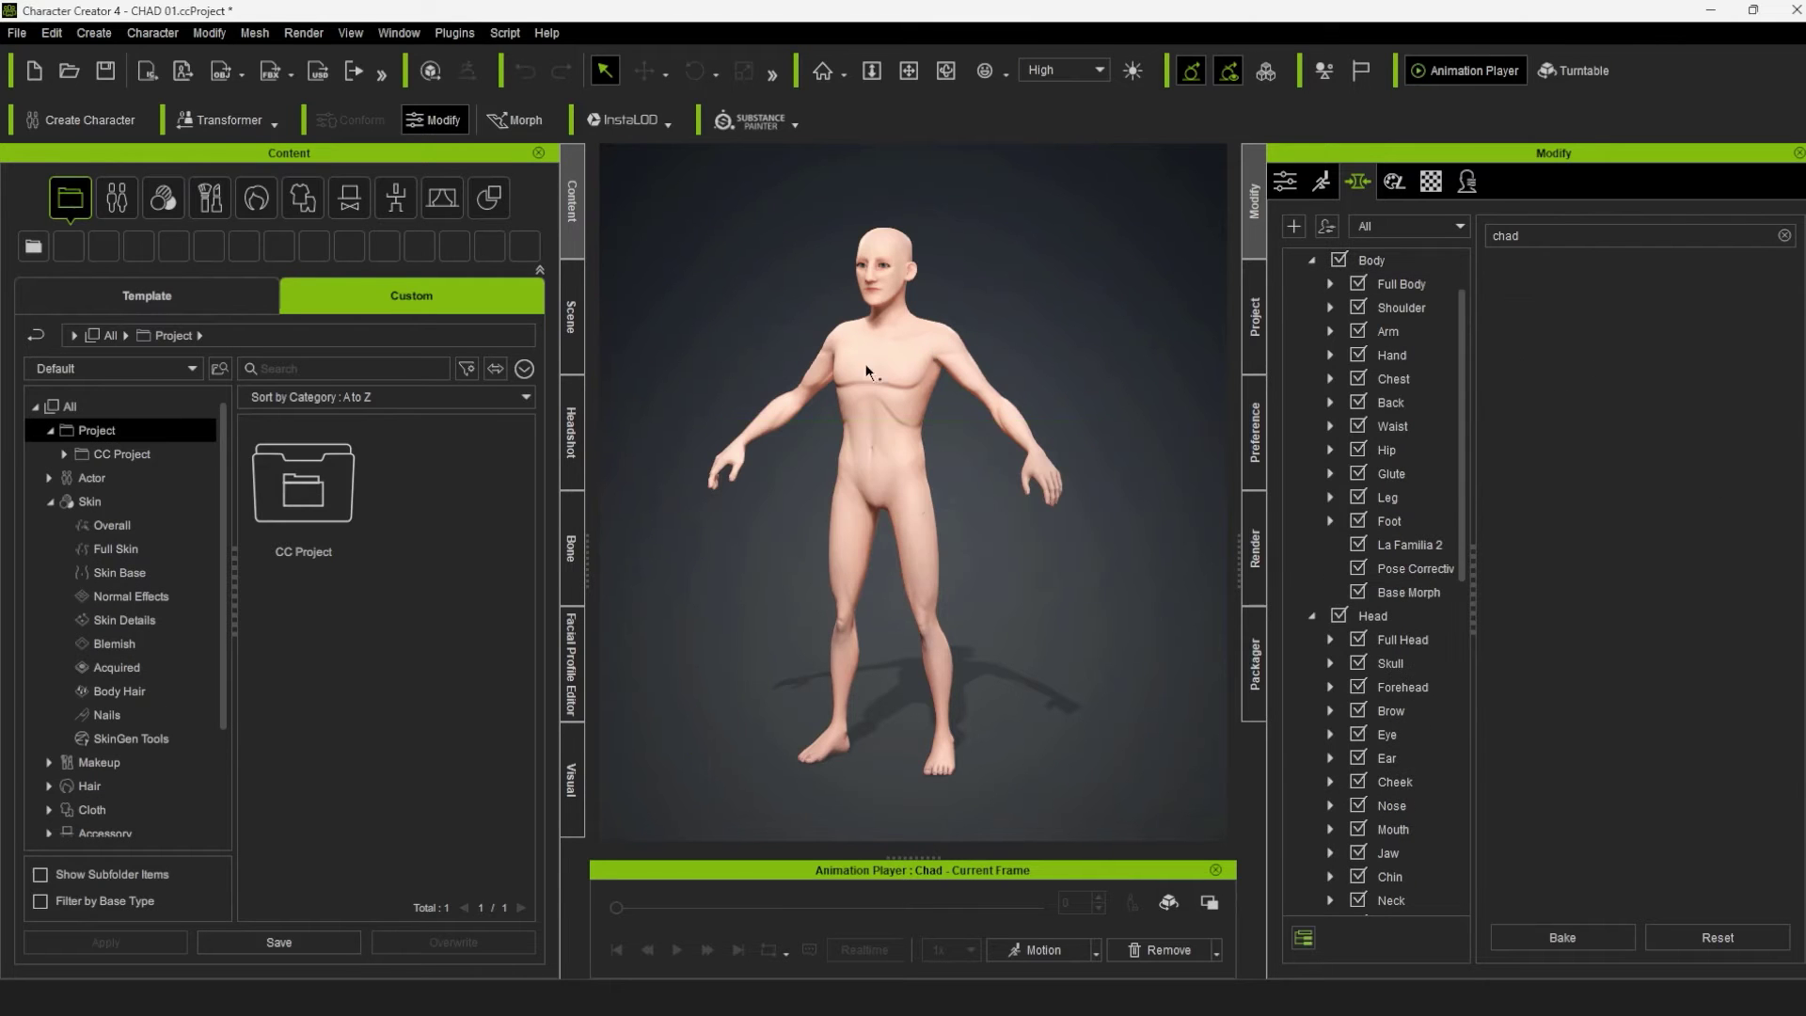
click(54, 35)
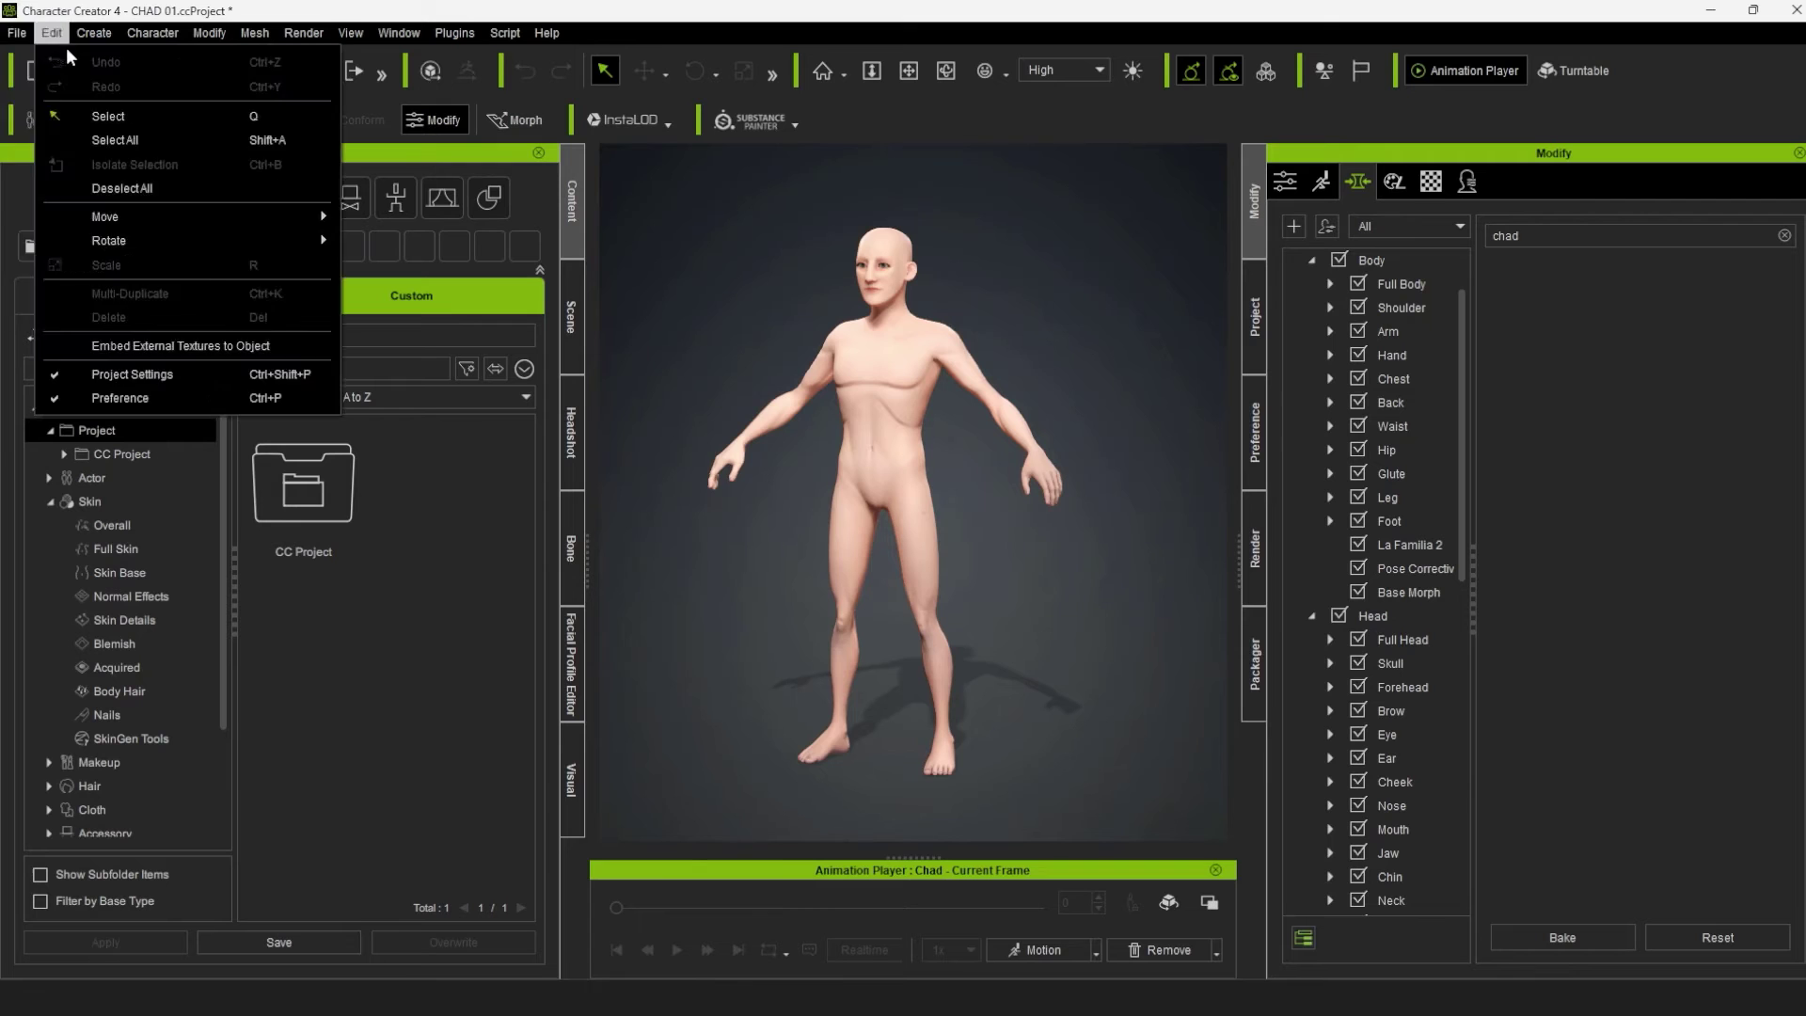
Step: Start a new project and load Neutral_M from Actor > Template > Character > Base
mouse_move(17, 32)
click(57, 62)
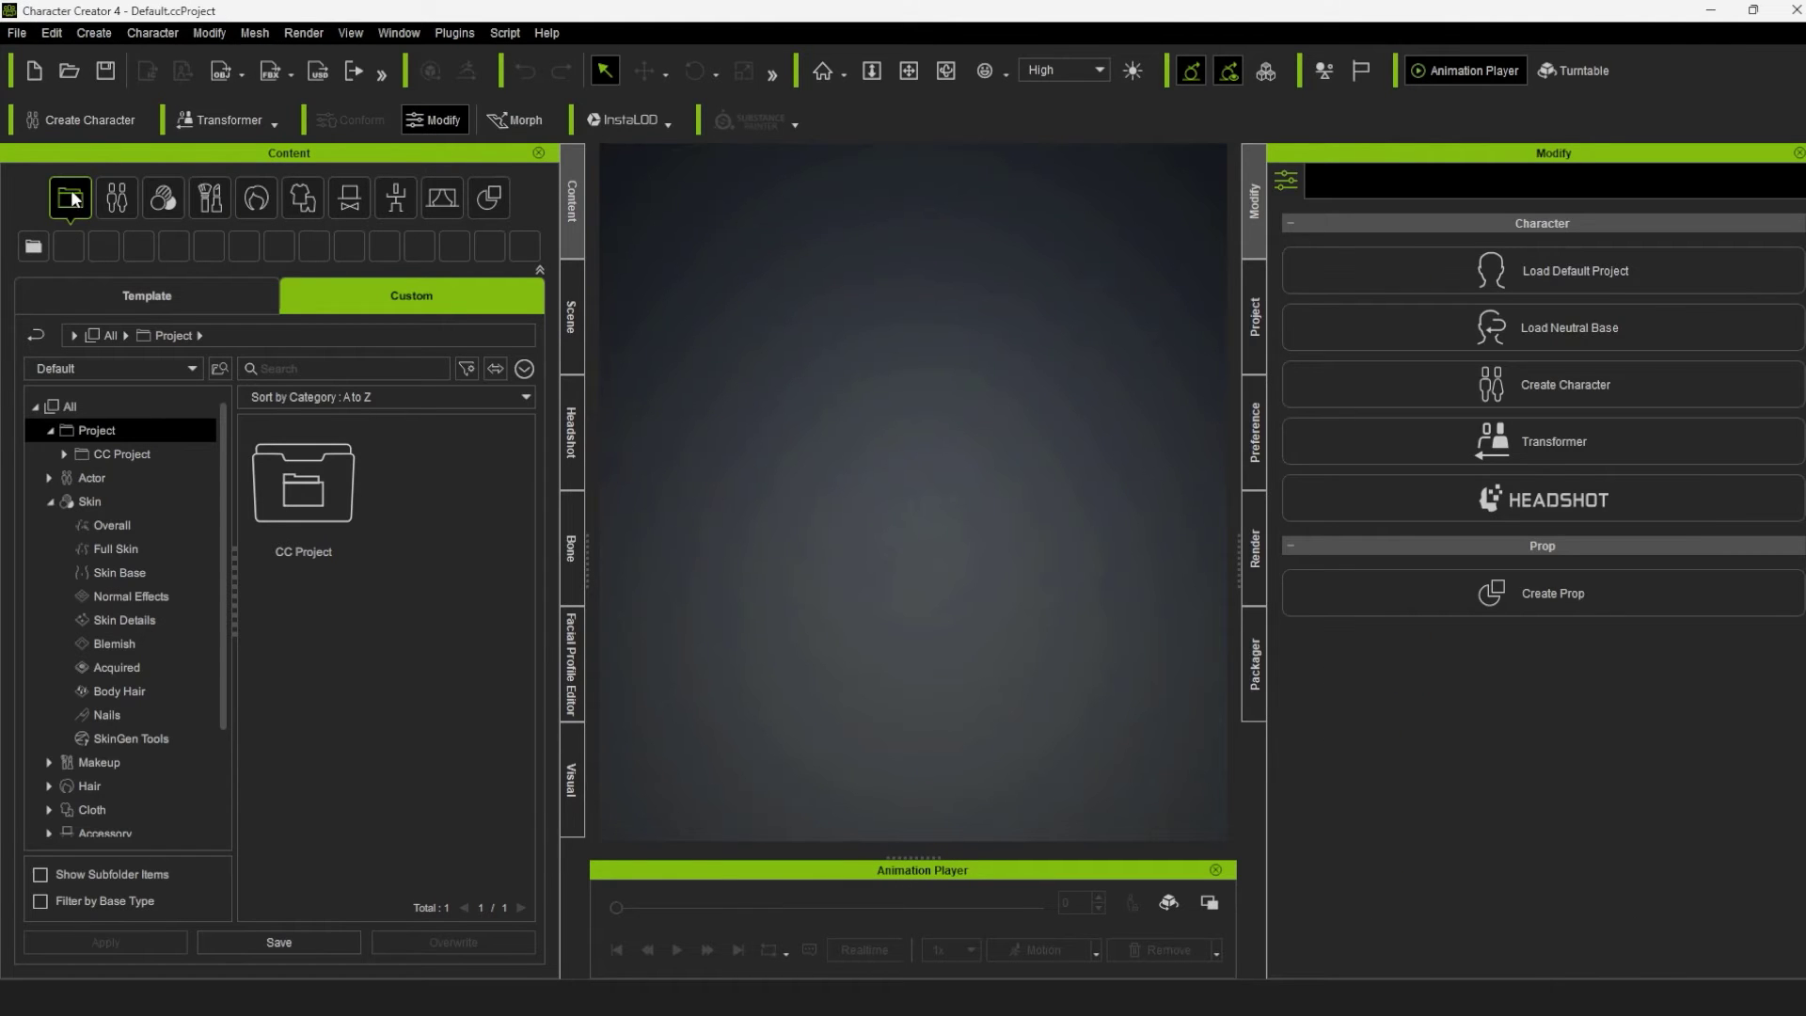
click(115, 195)
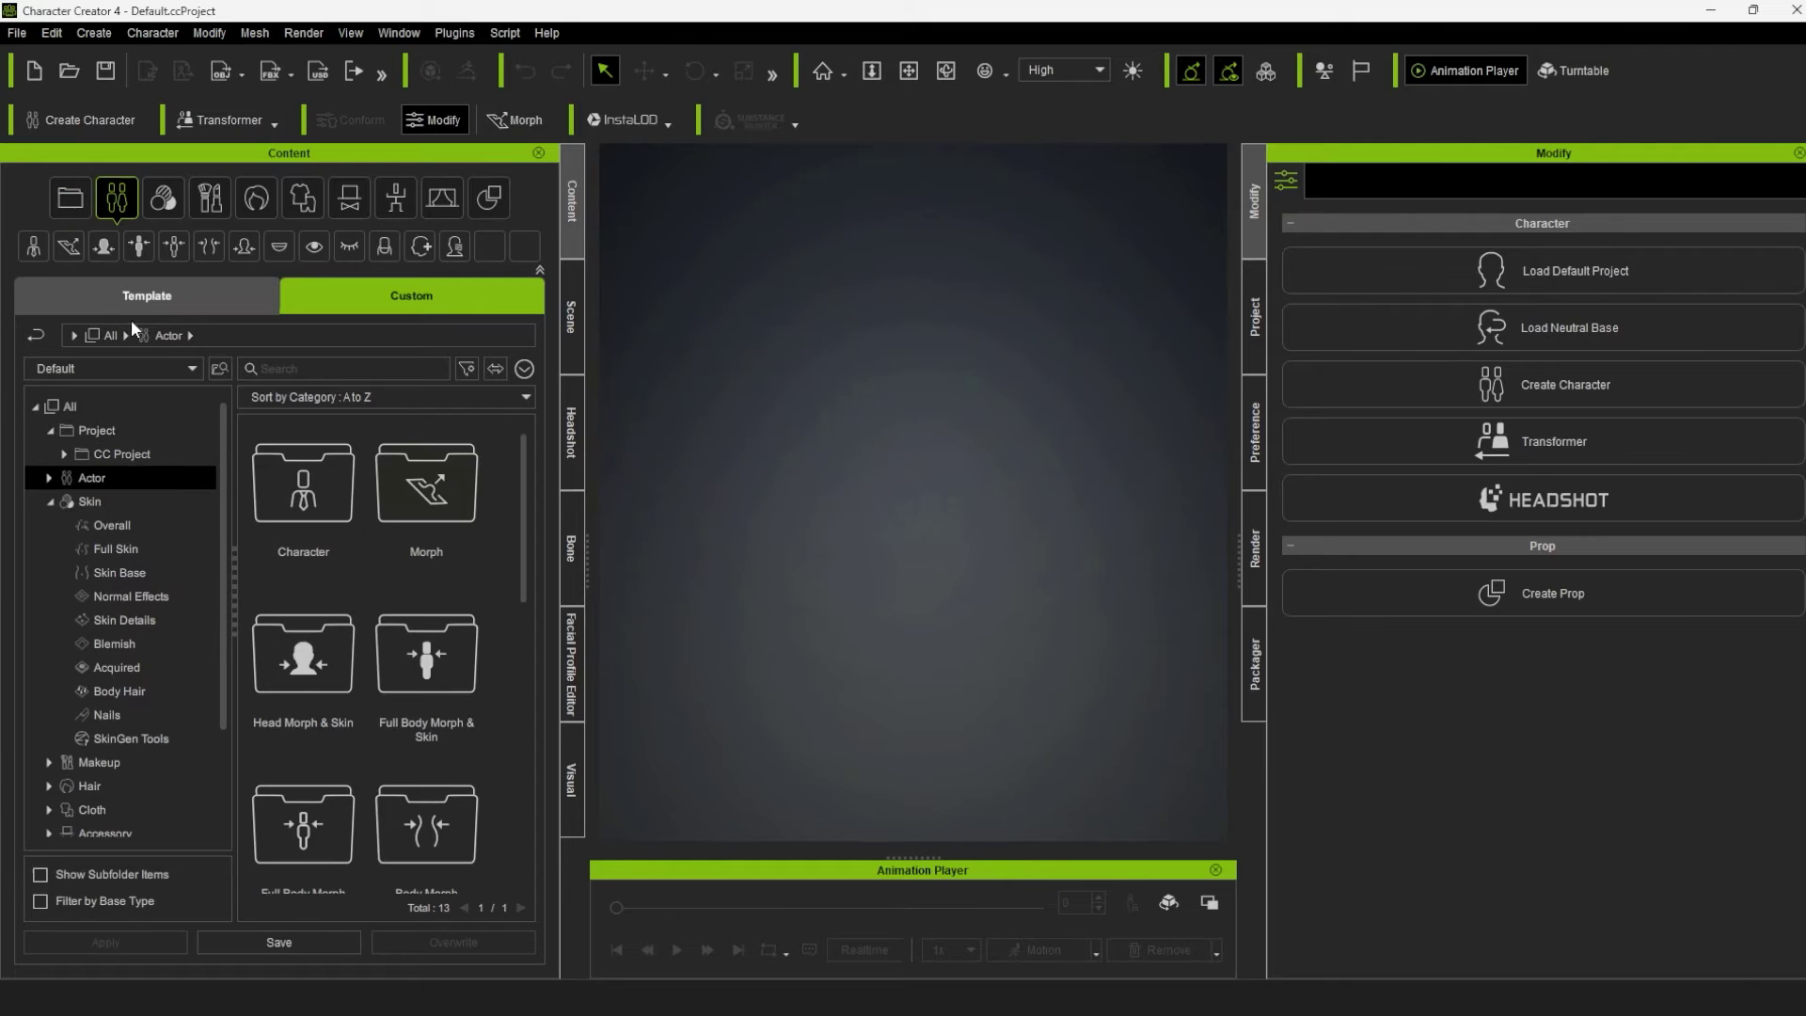
click(146, 296)
double_click(301, 489)
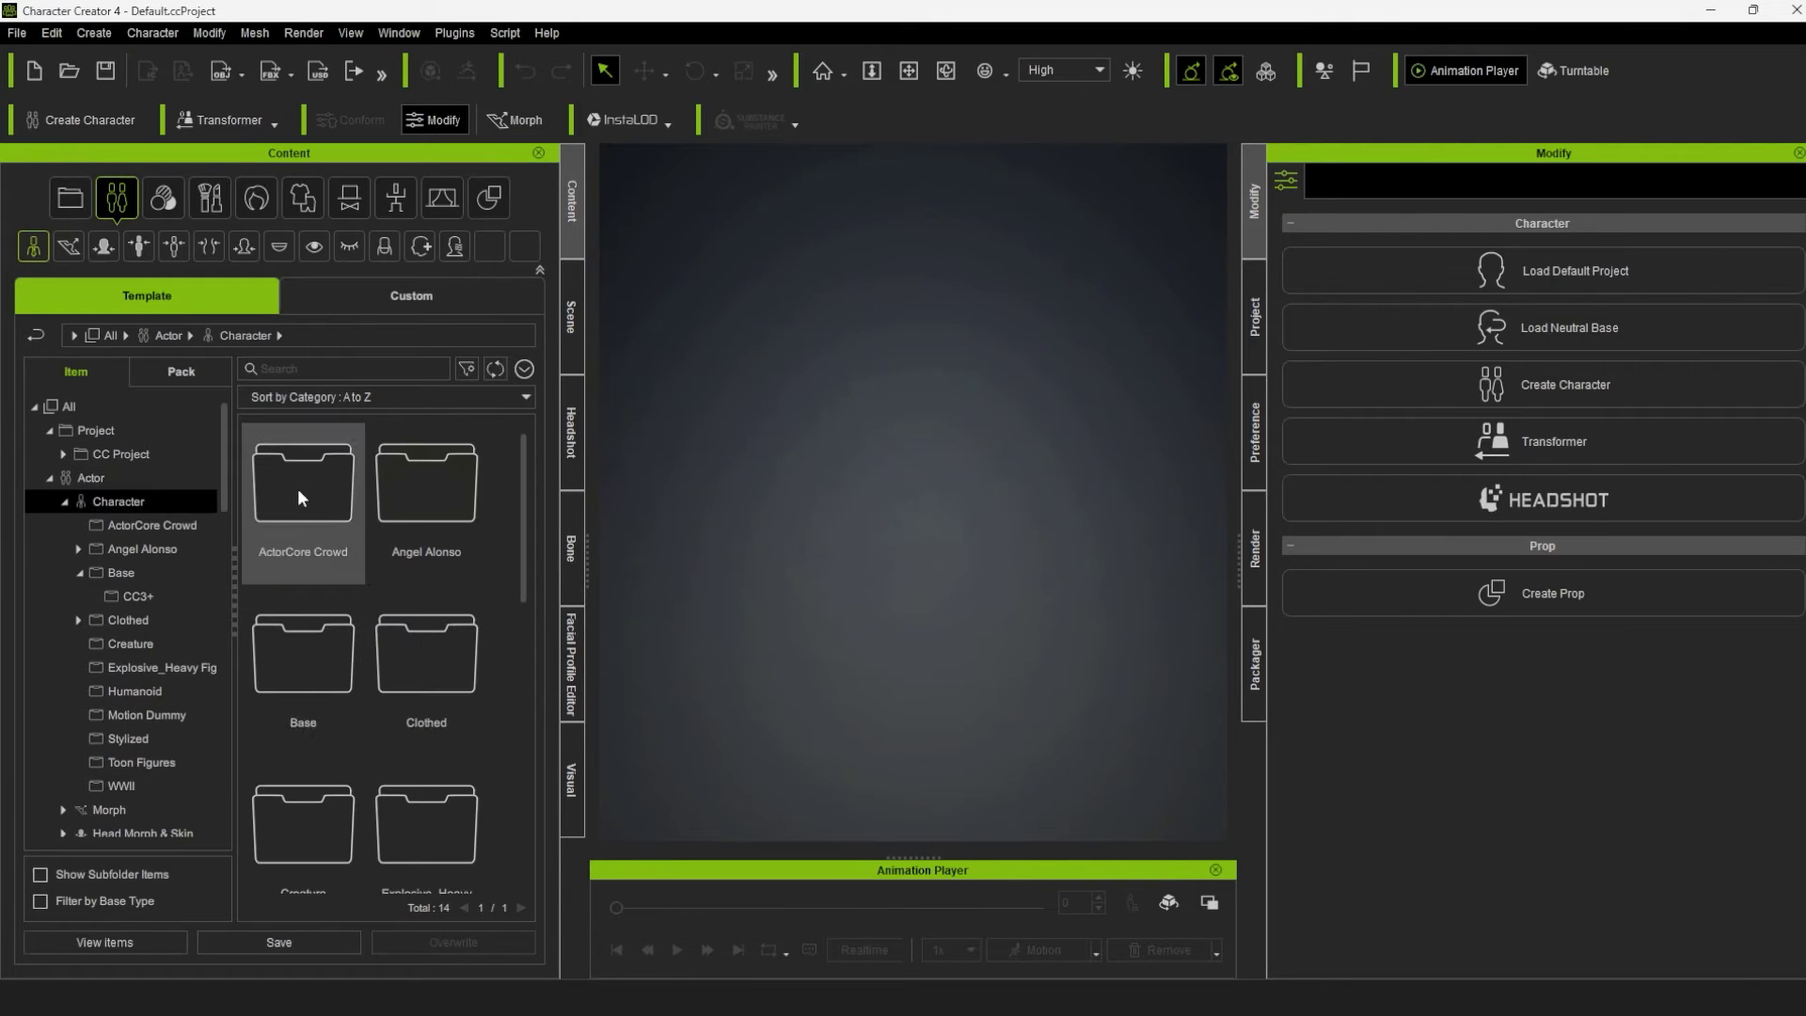
double_click(316, 696)
double_click(308, 679)
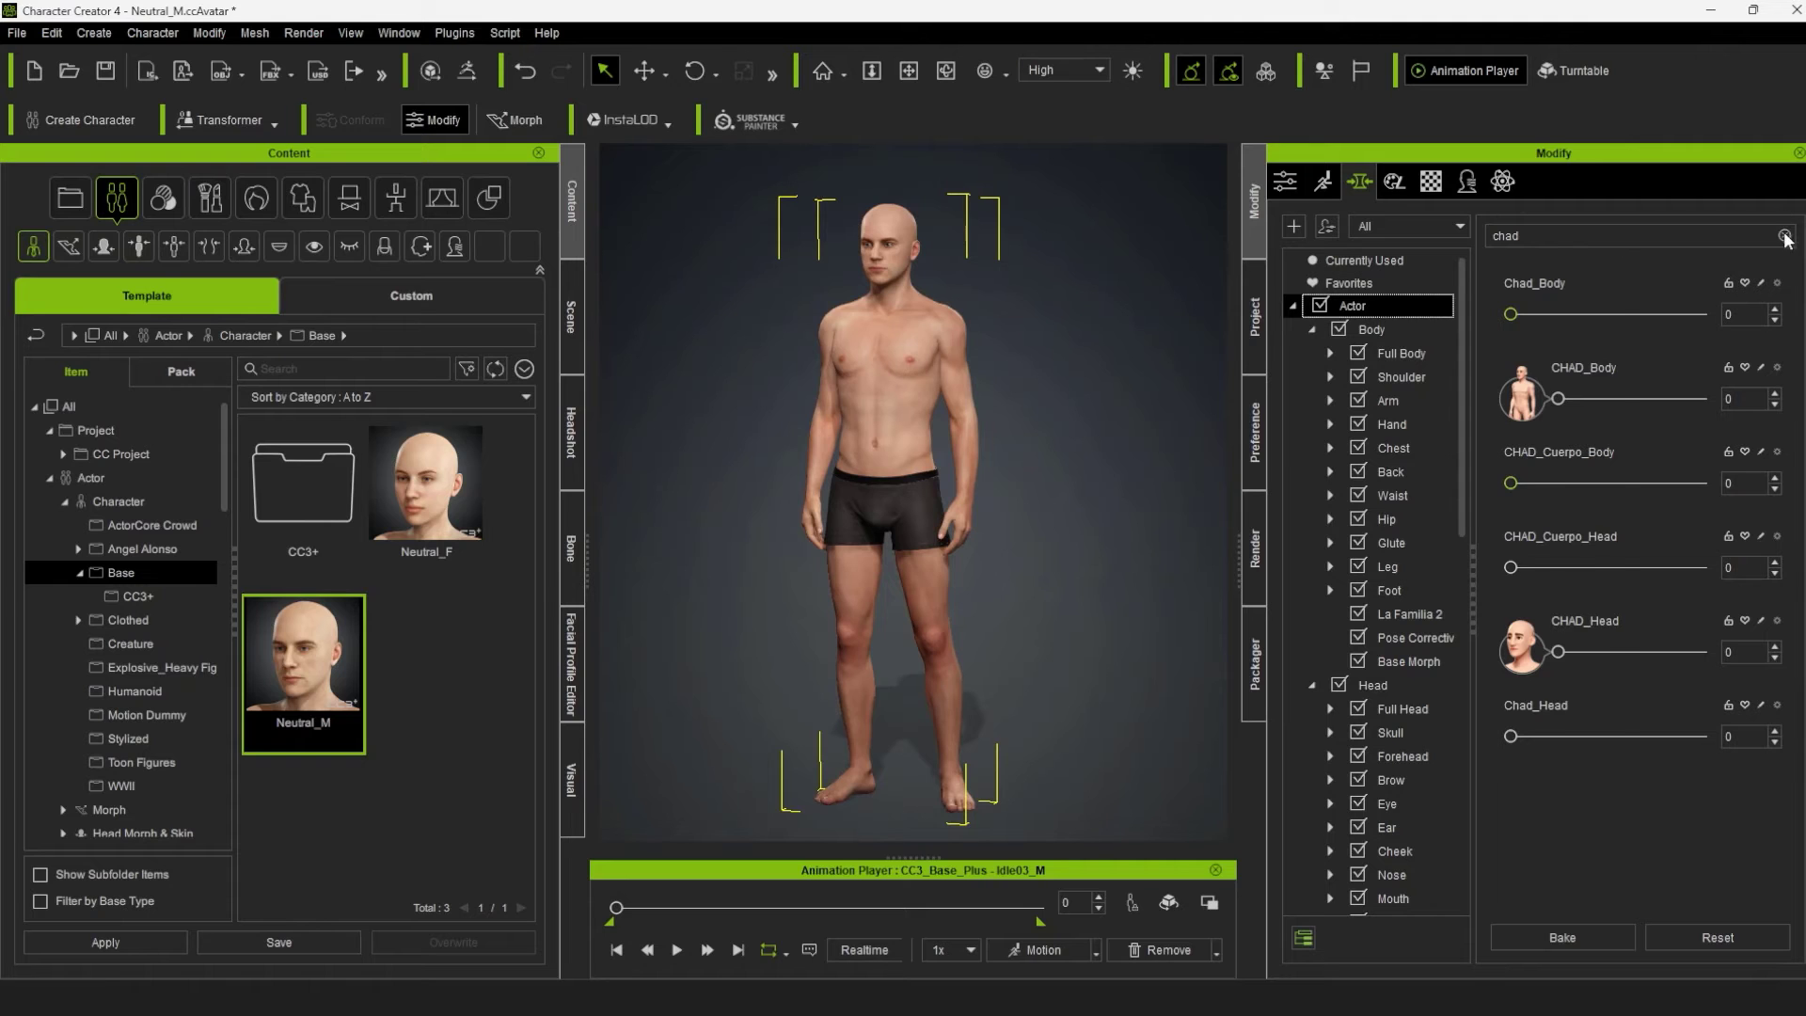
Step: Set the CHAD_Cuerpo_Body and CHAD_Cuerpo_Head morphs to 100 on the base character
click(1785, 238)
click(1708, 938)
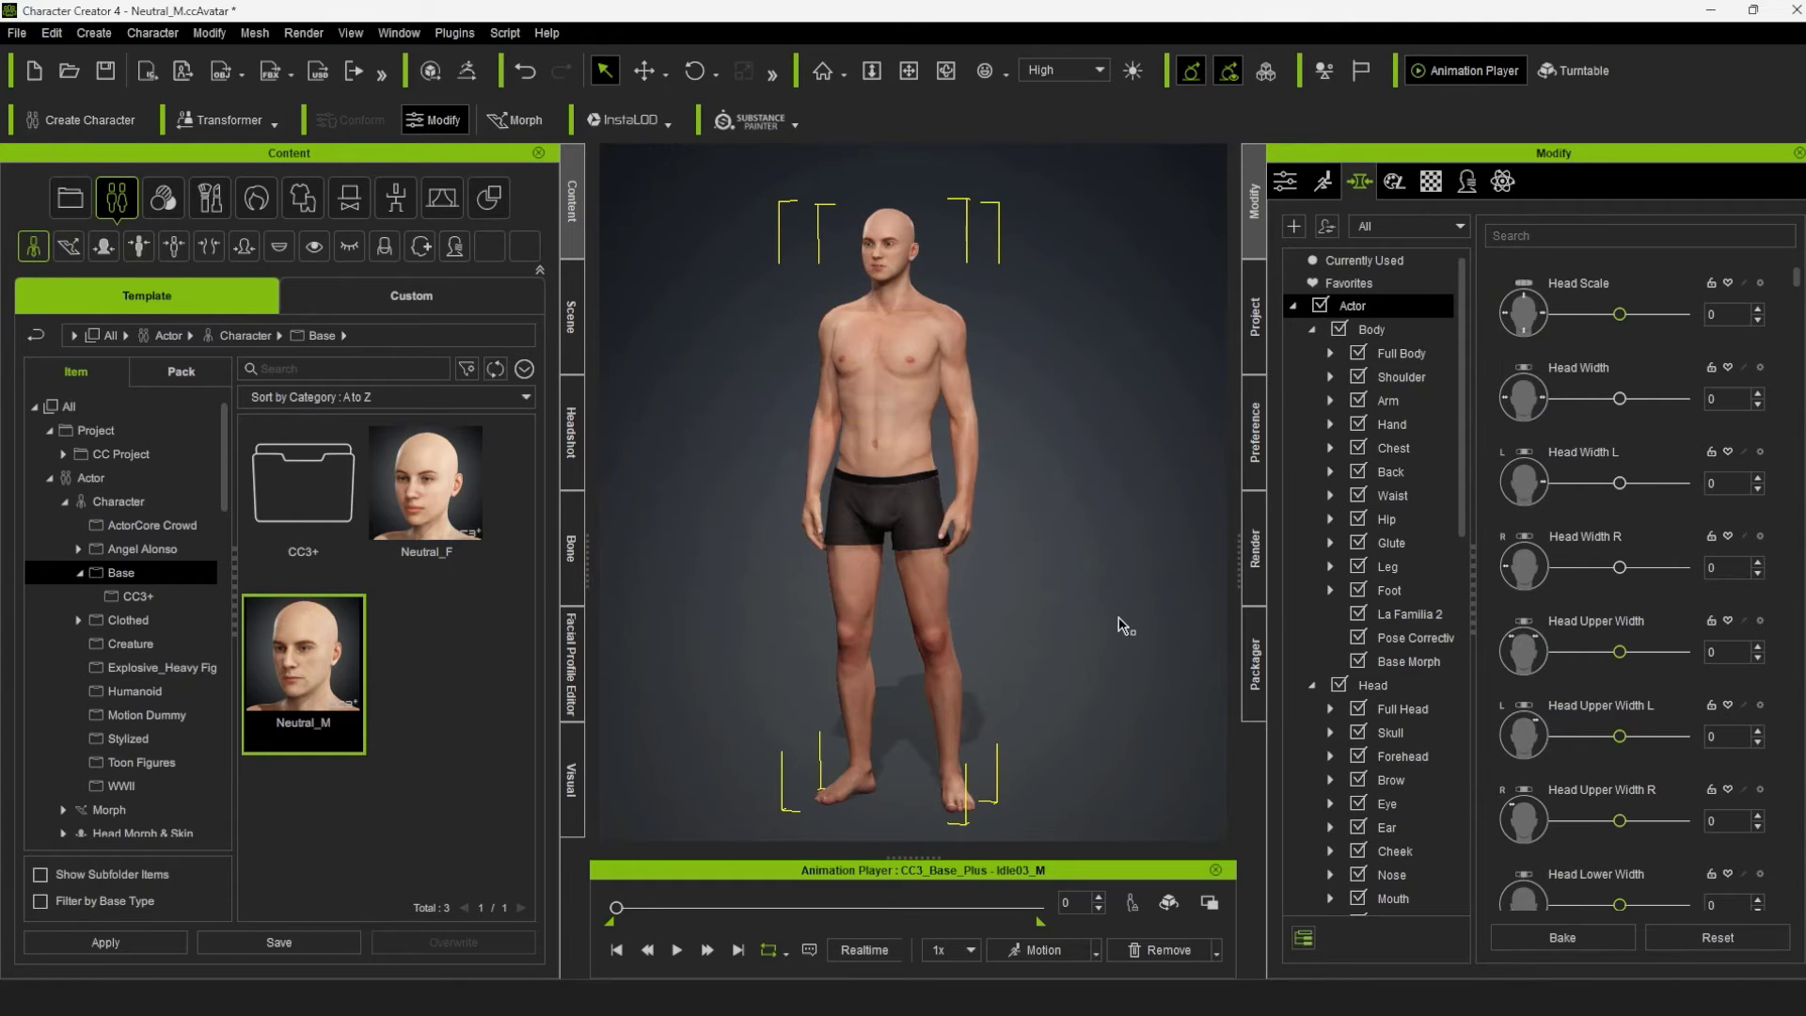
click(1076, 474)
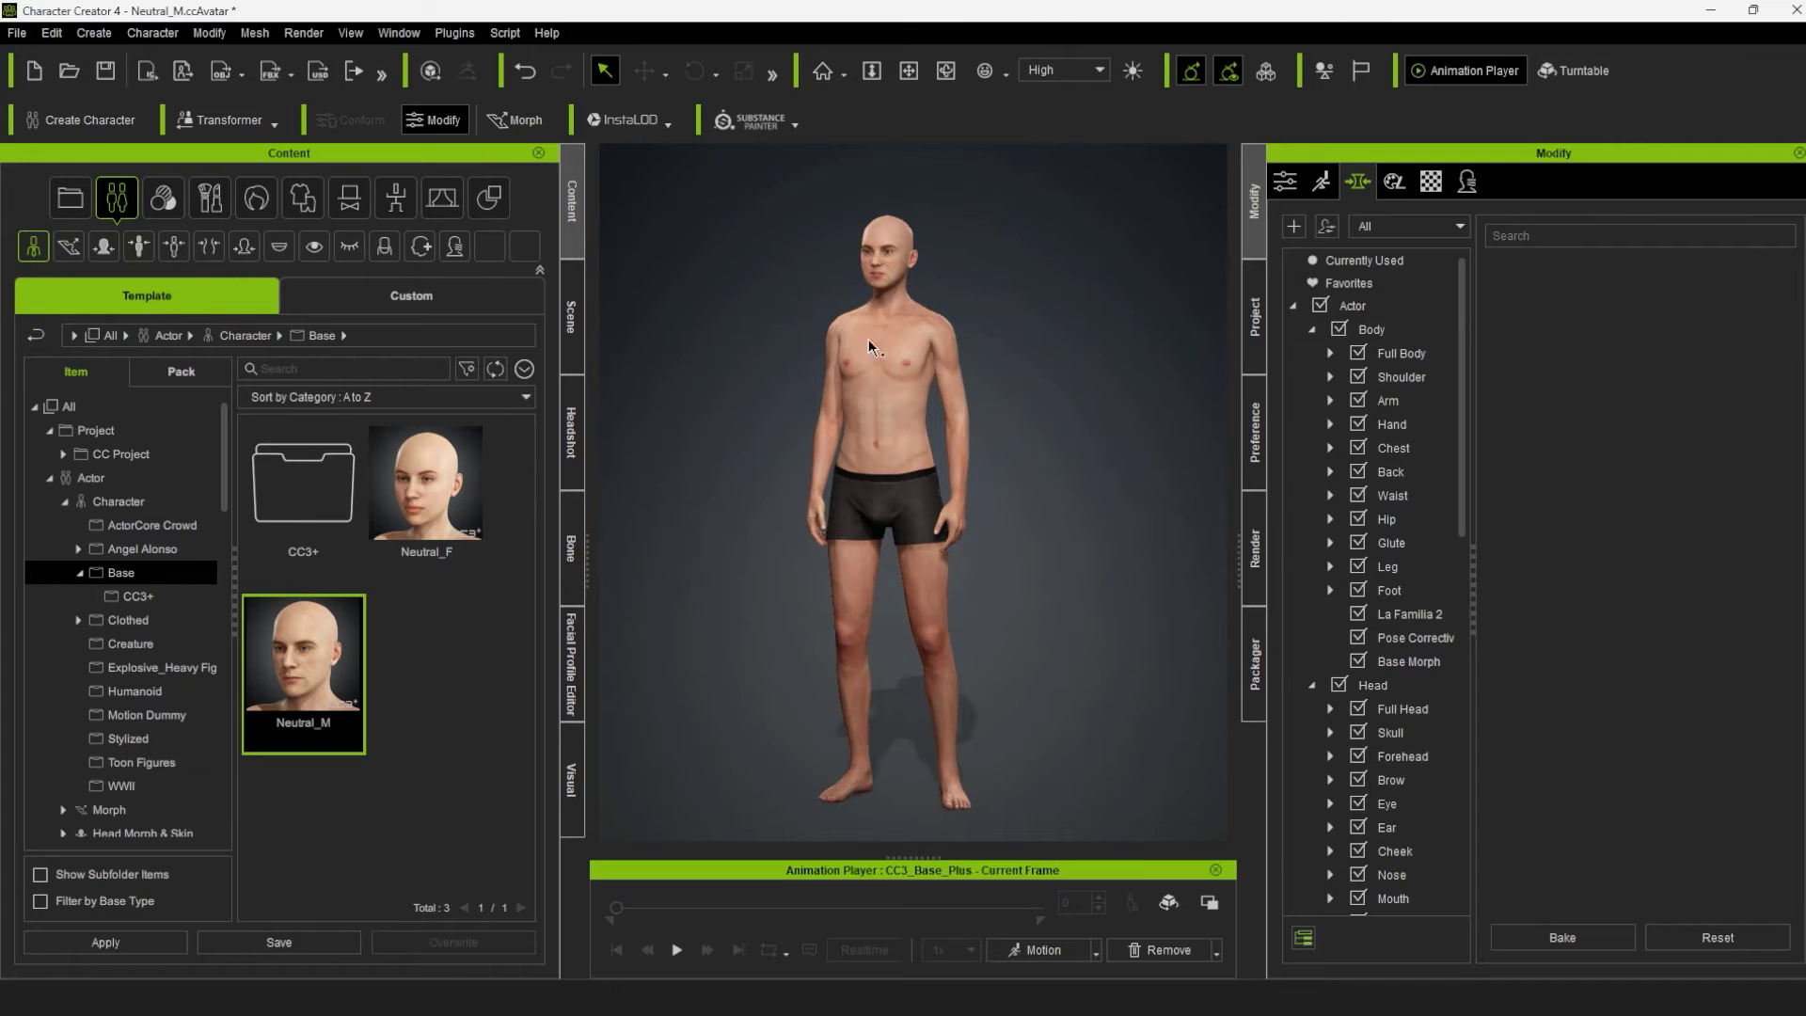
click(1381, 303)
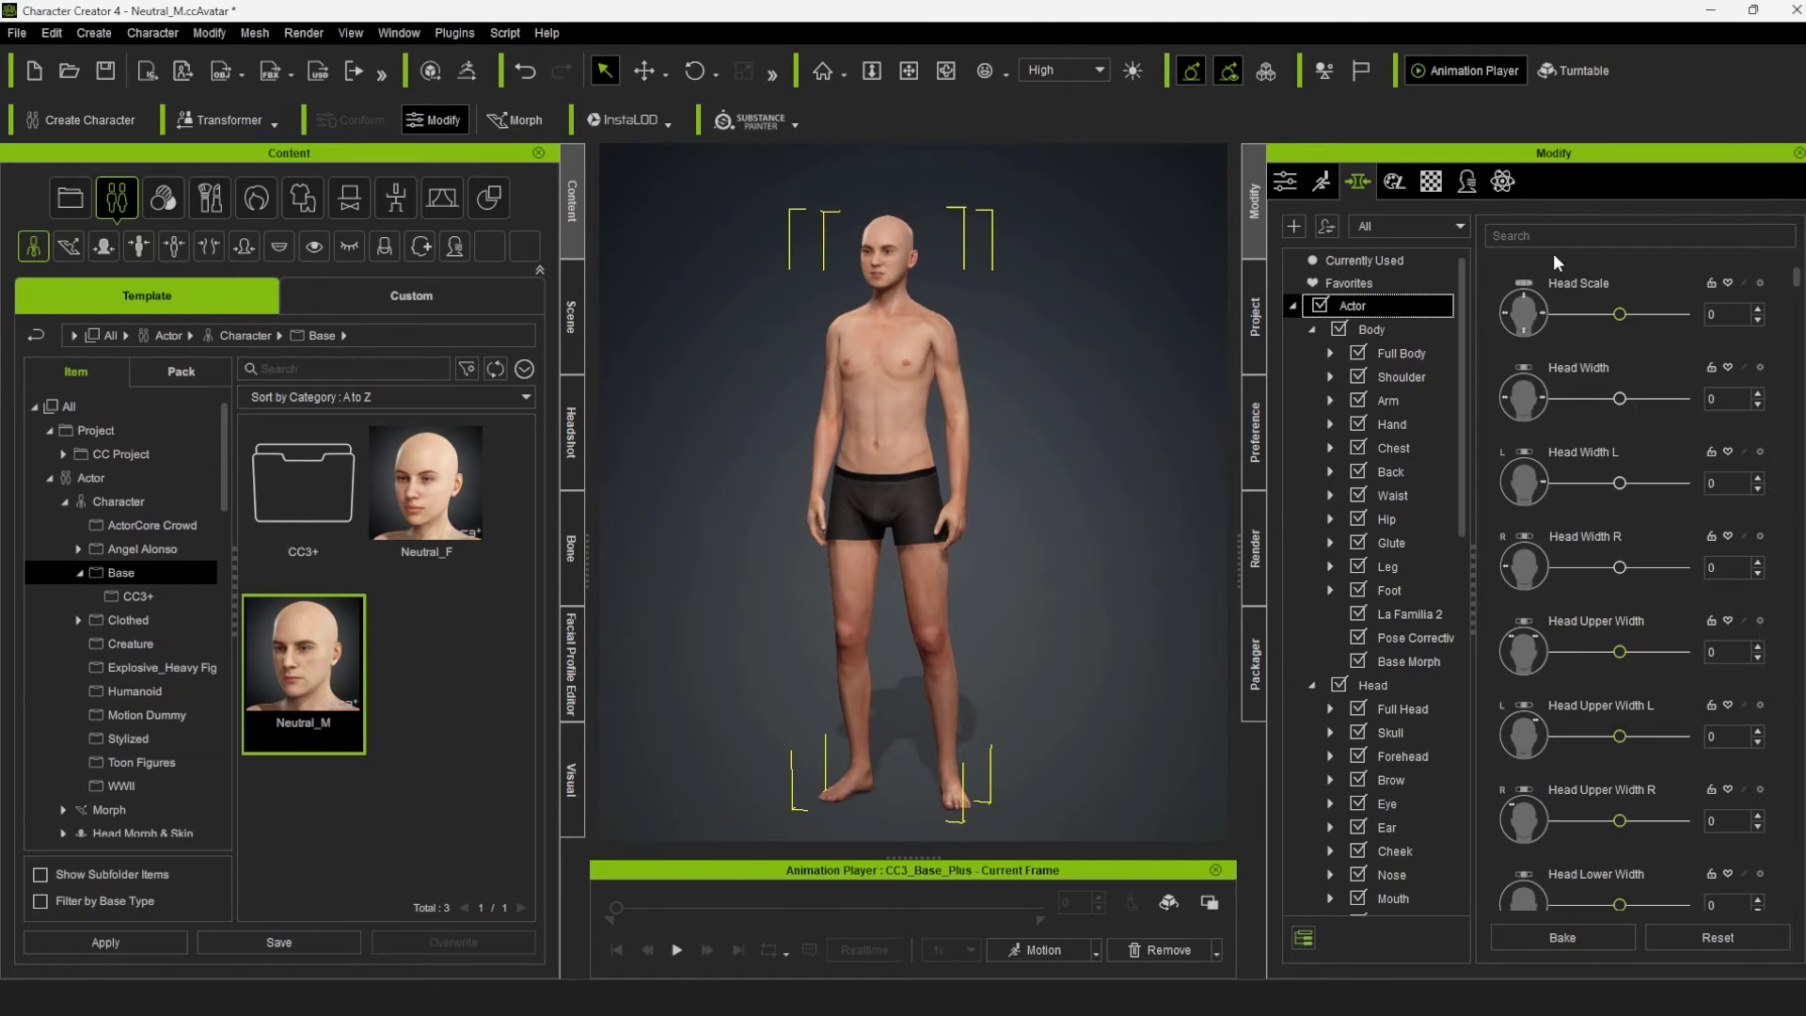
click(1533, 235)
text(Chad)
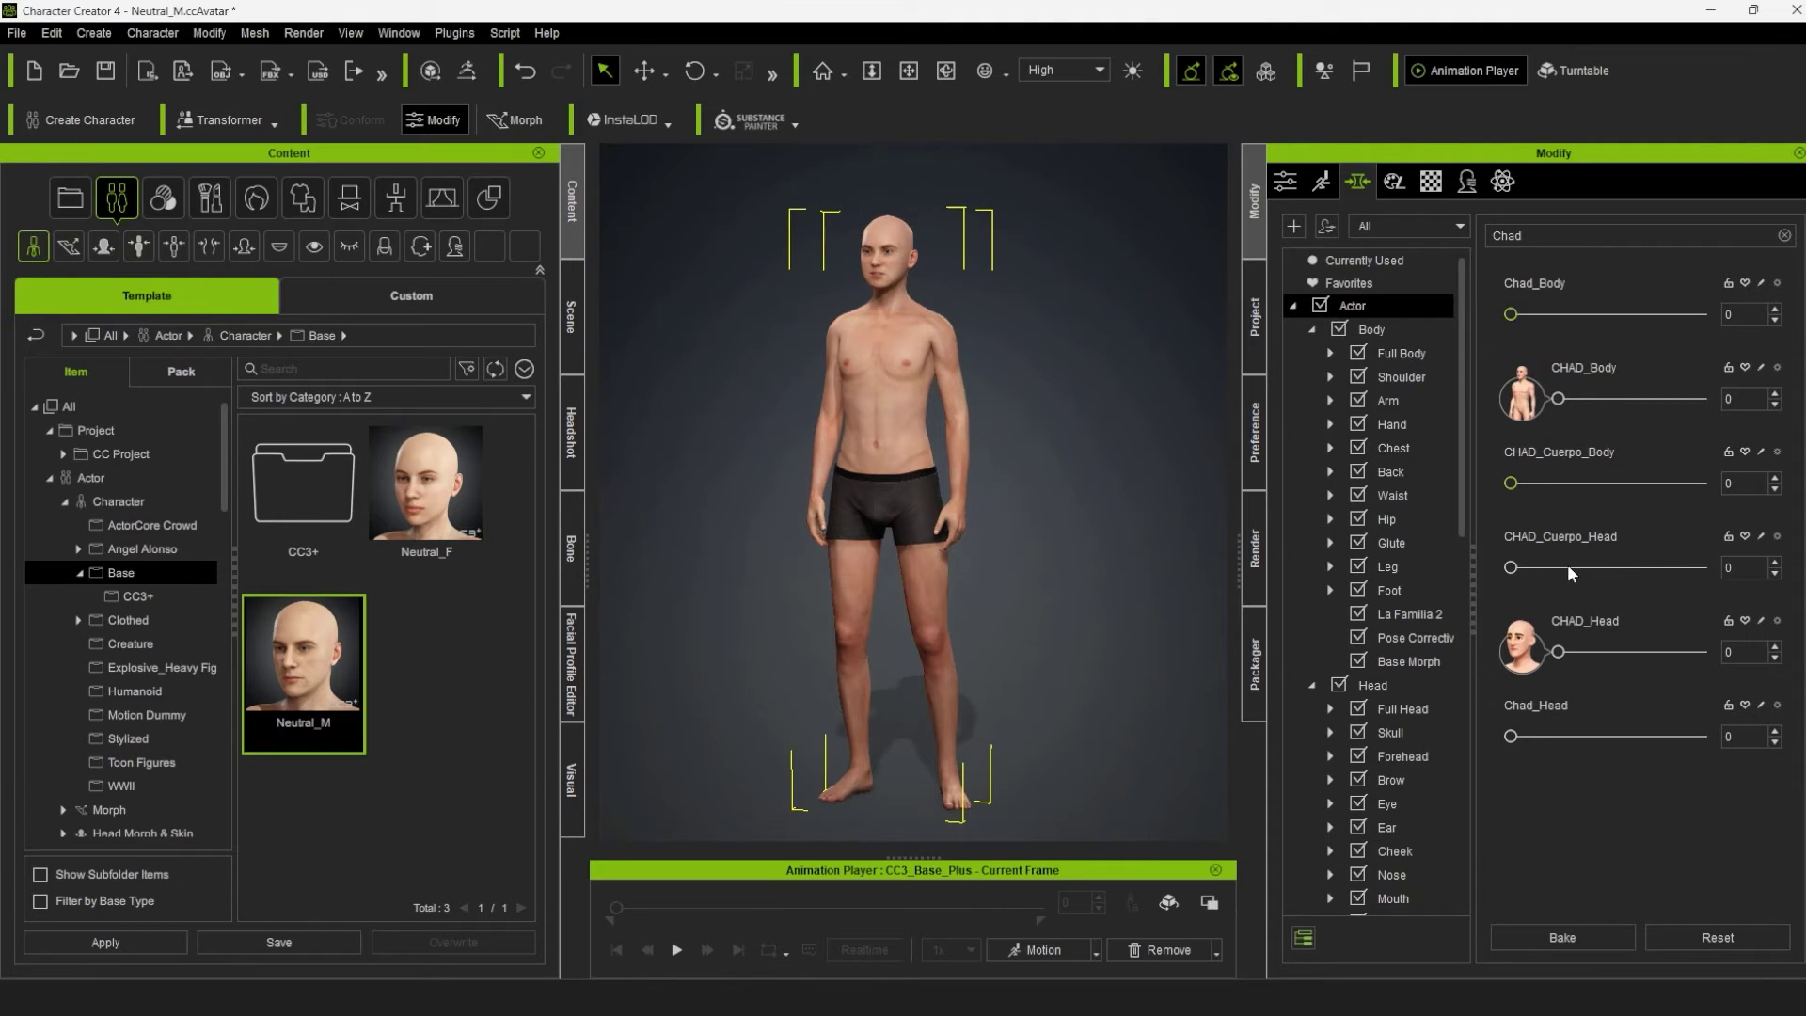
drag(1510, 482, 1764, 493)
drag(1564, 572, 1689, 572)
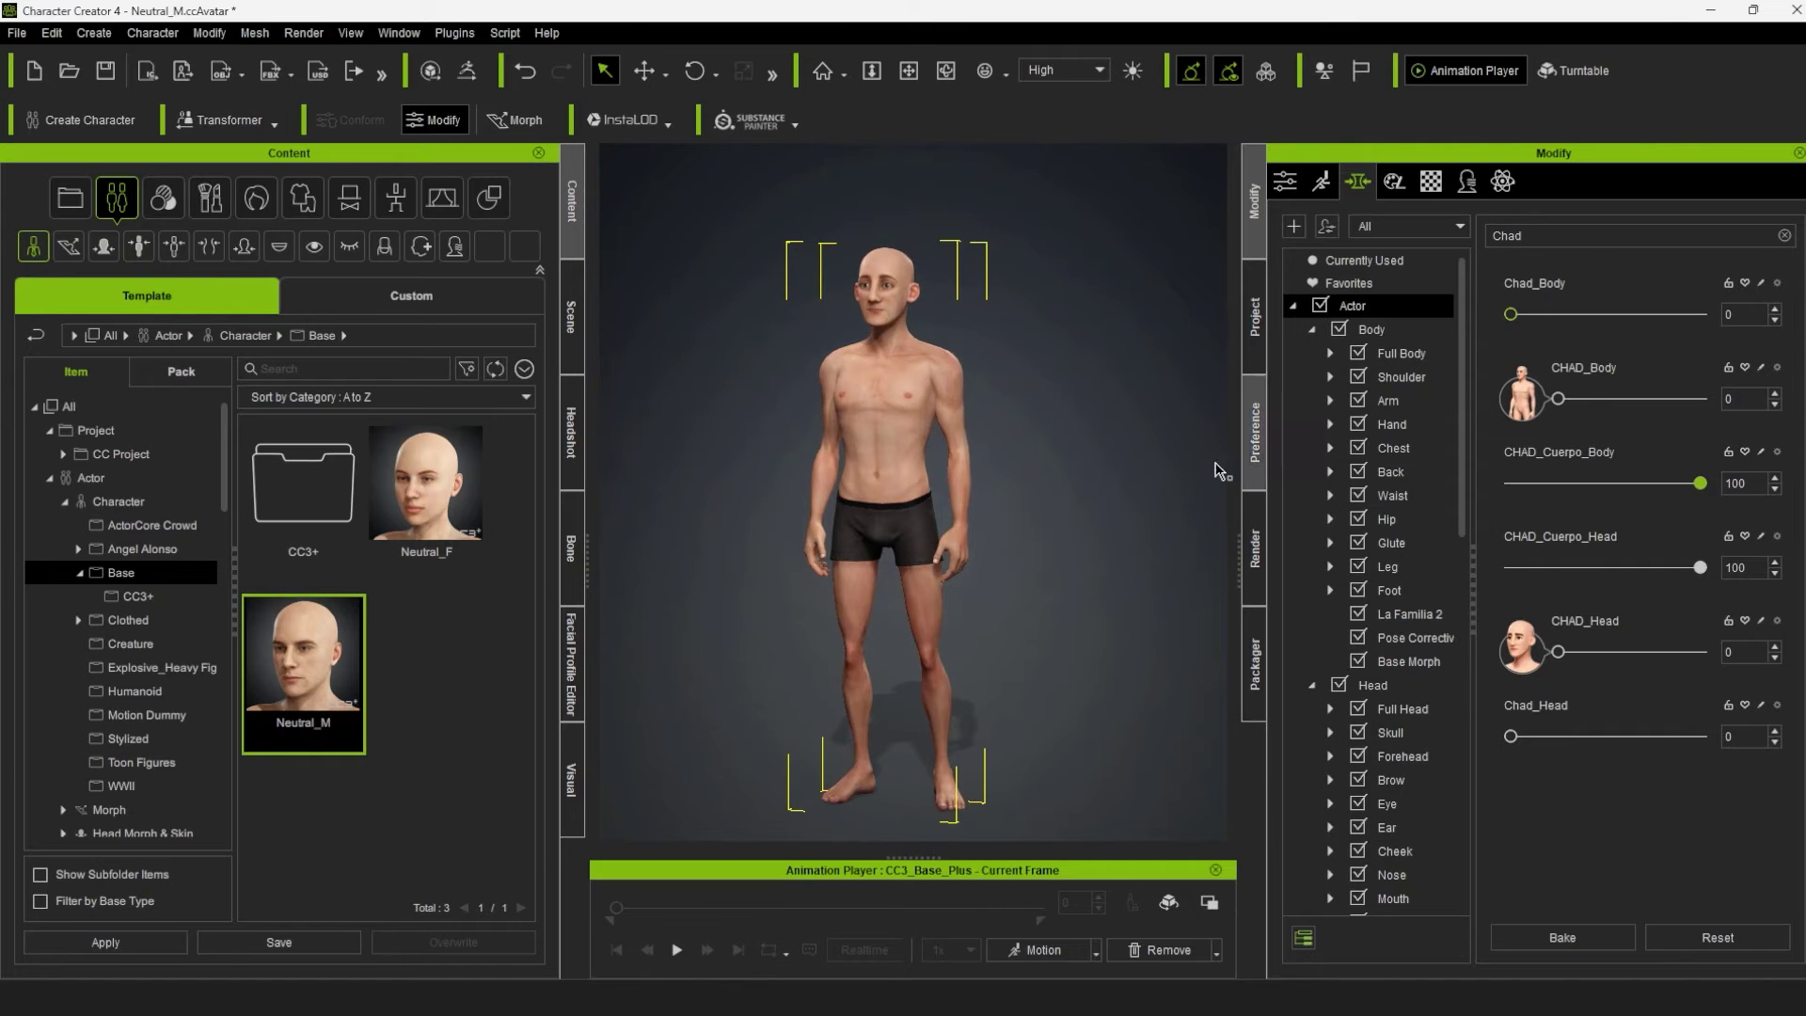
drag(1054, 470, 1118, 471)
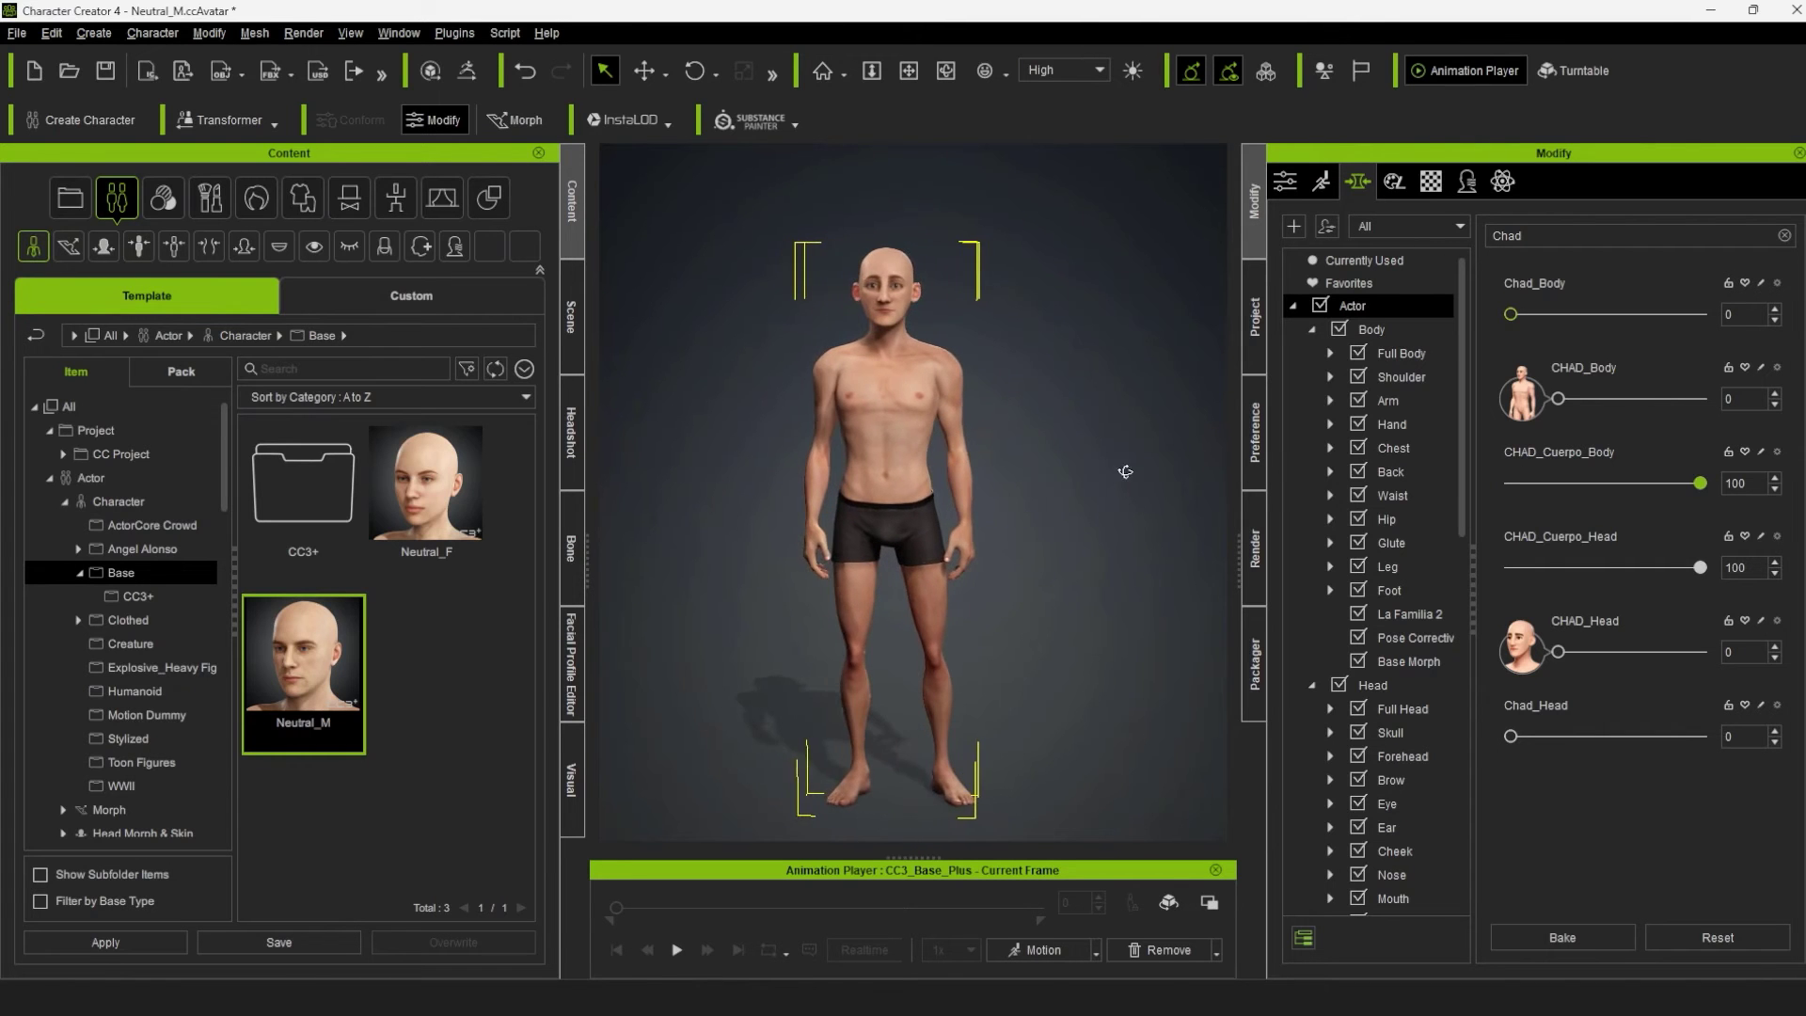
Step: Apply the custom 'Textura de cuerpo' skin to the character and check the result
click(162, 198)
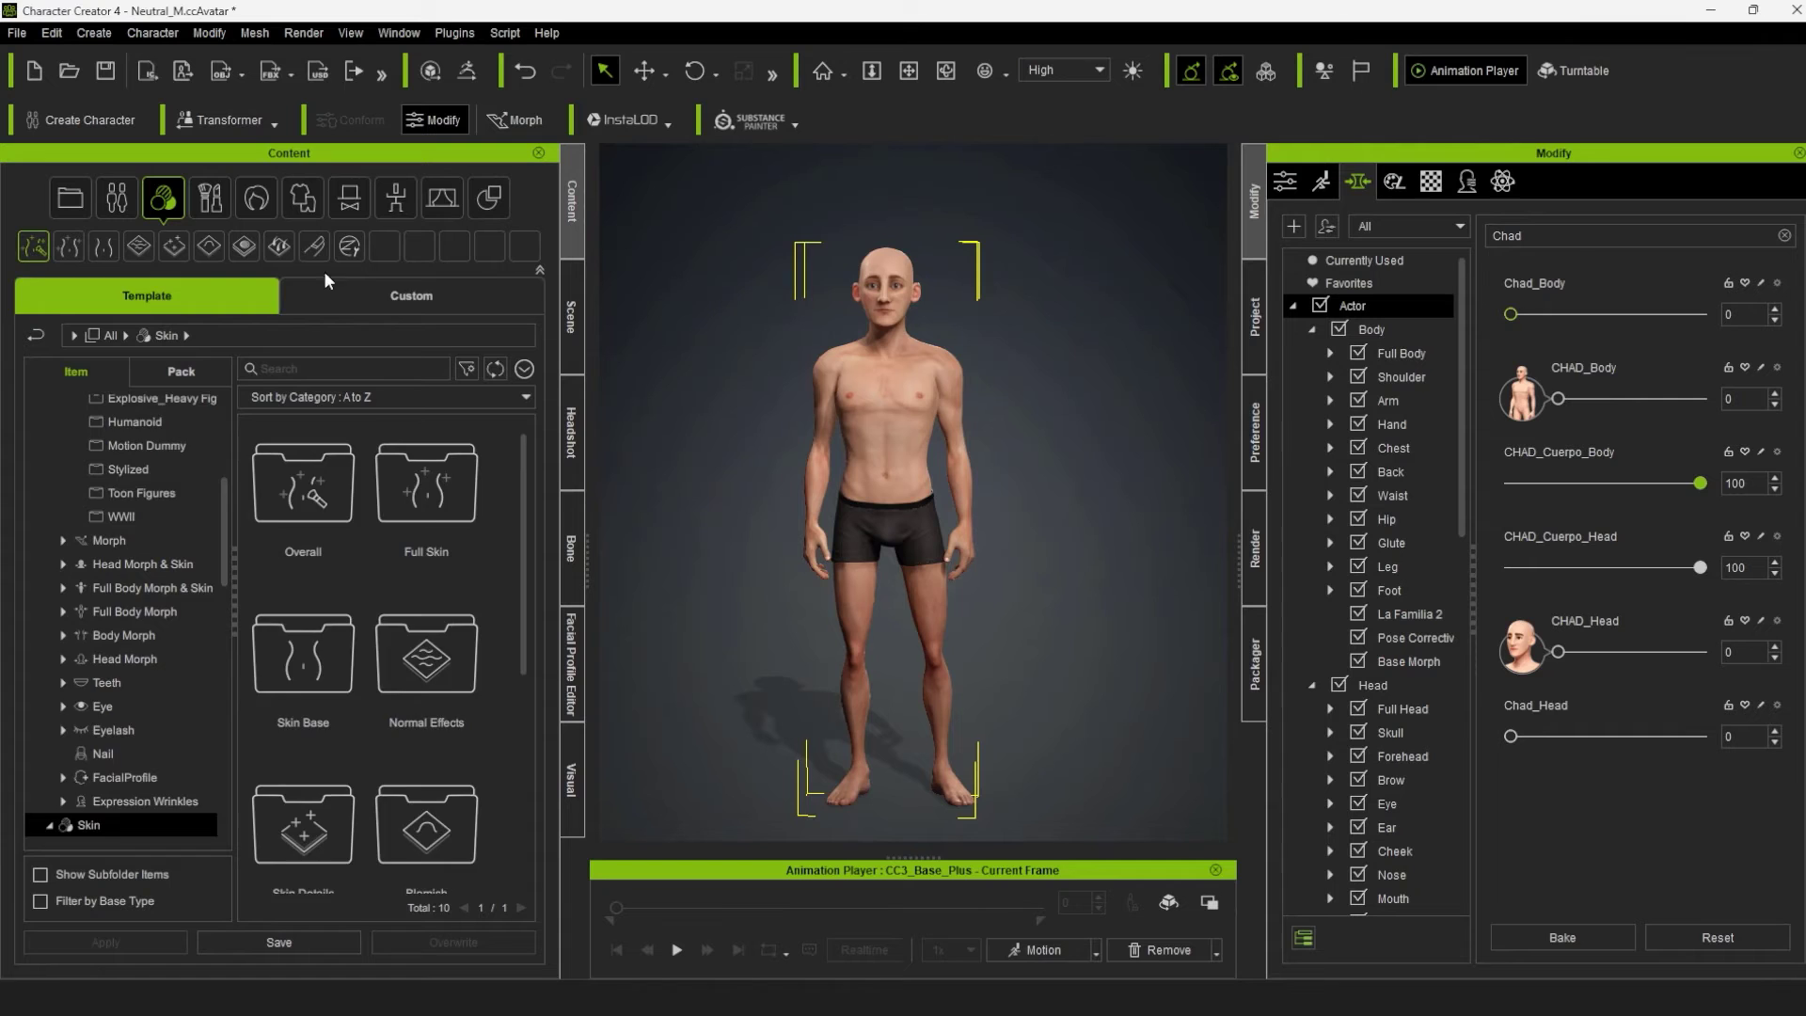
click(411, 295)
drag(433, 470, 859, 465)
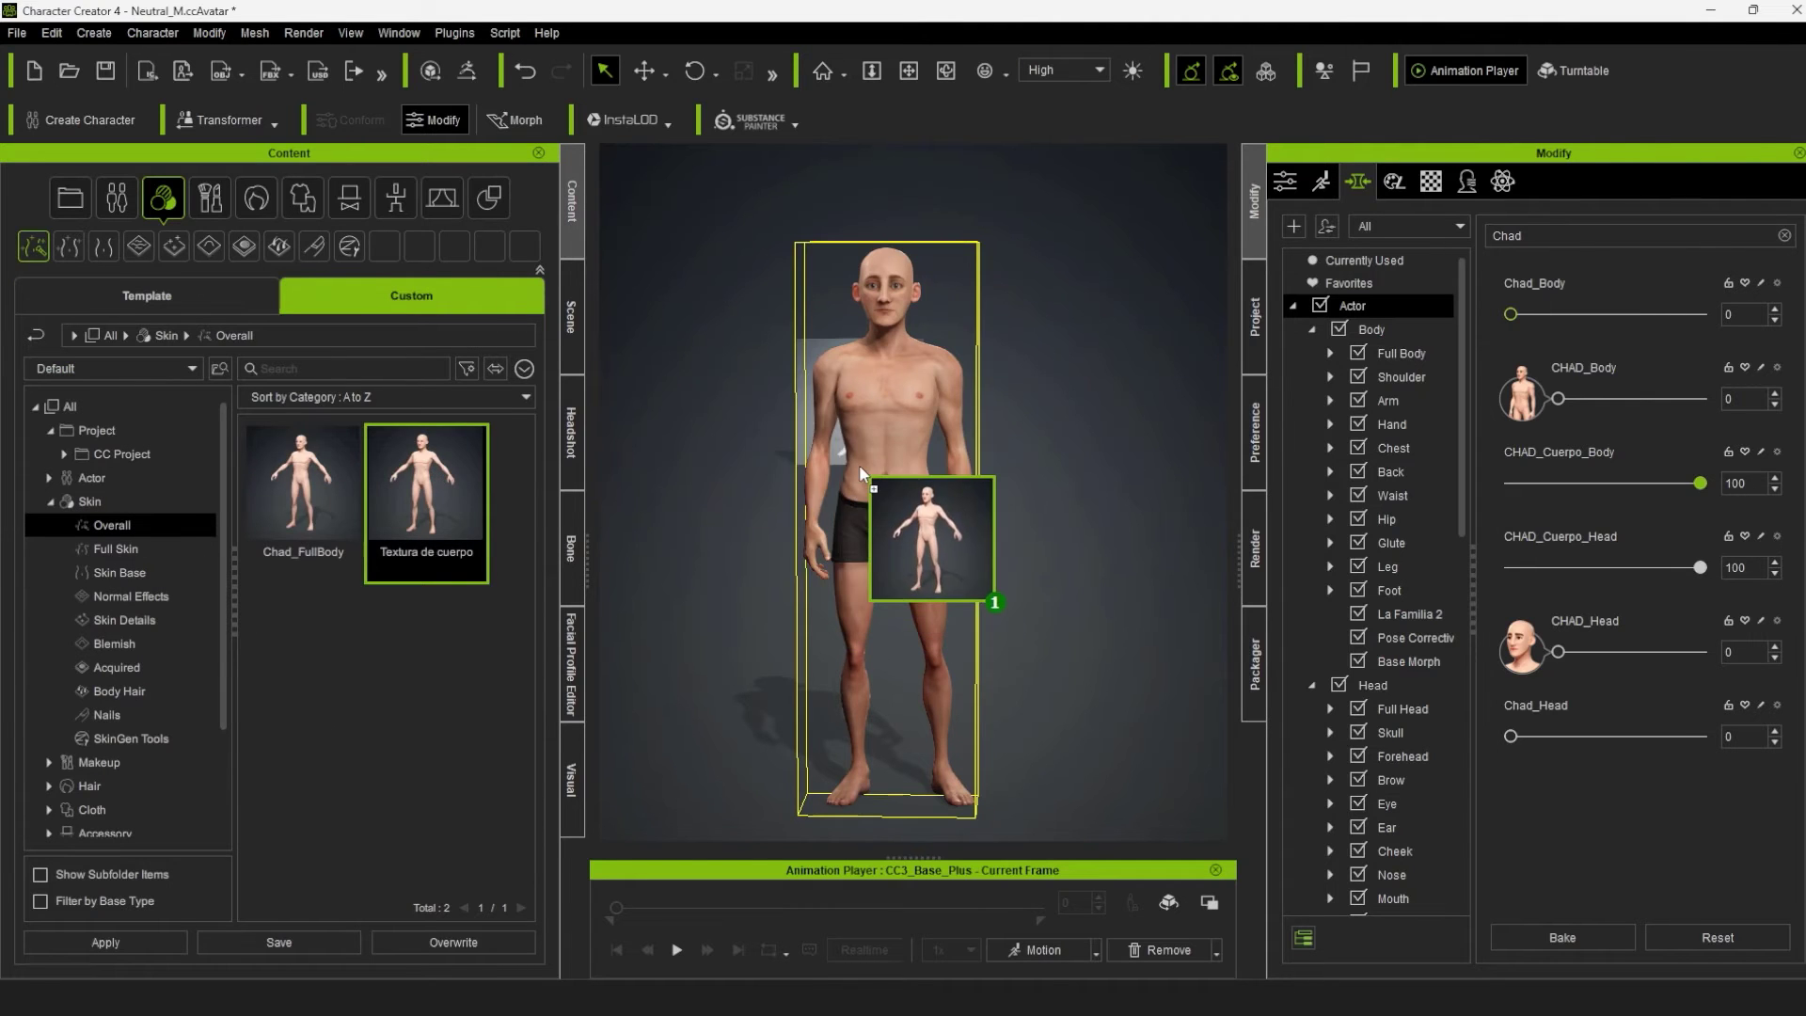
click(350, 604)
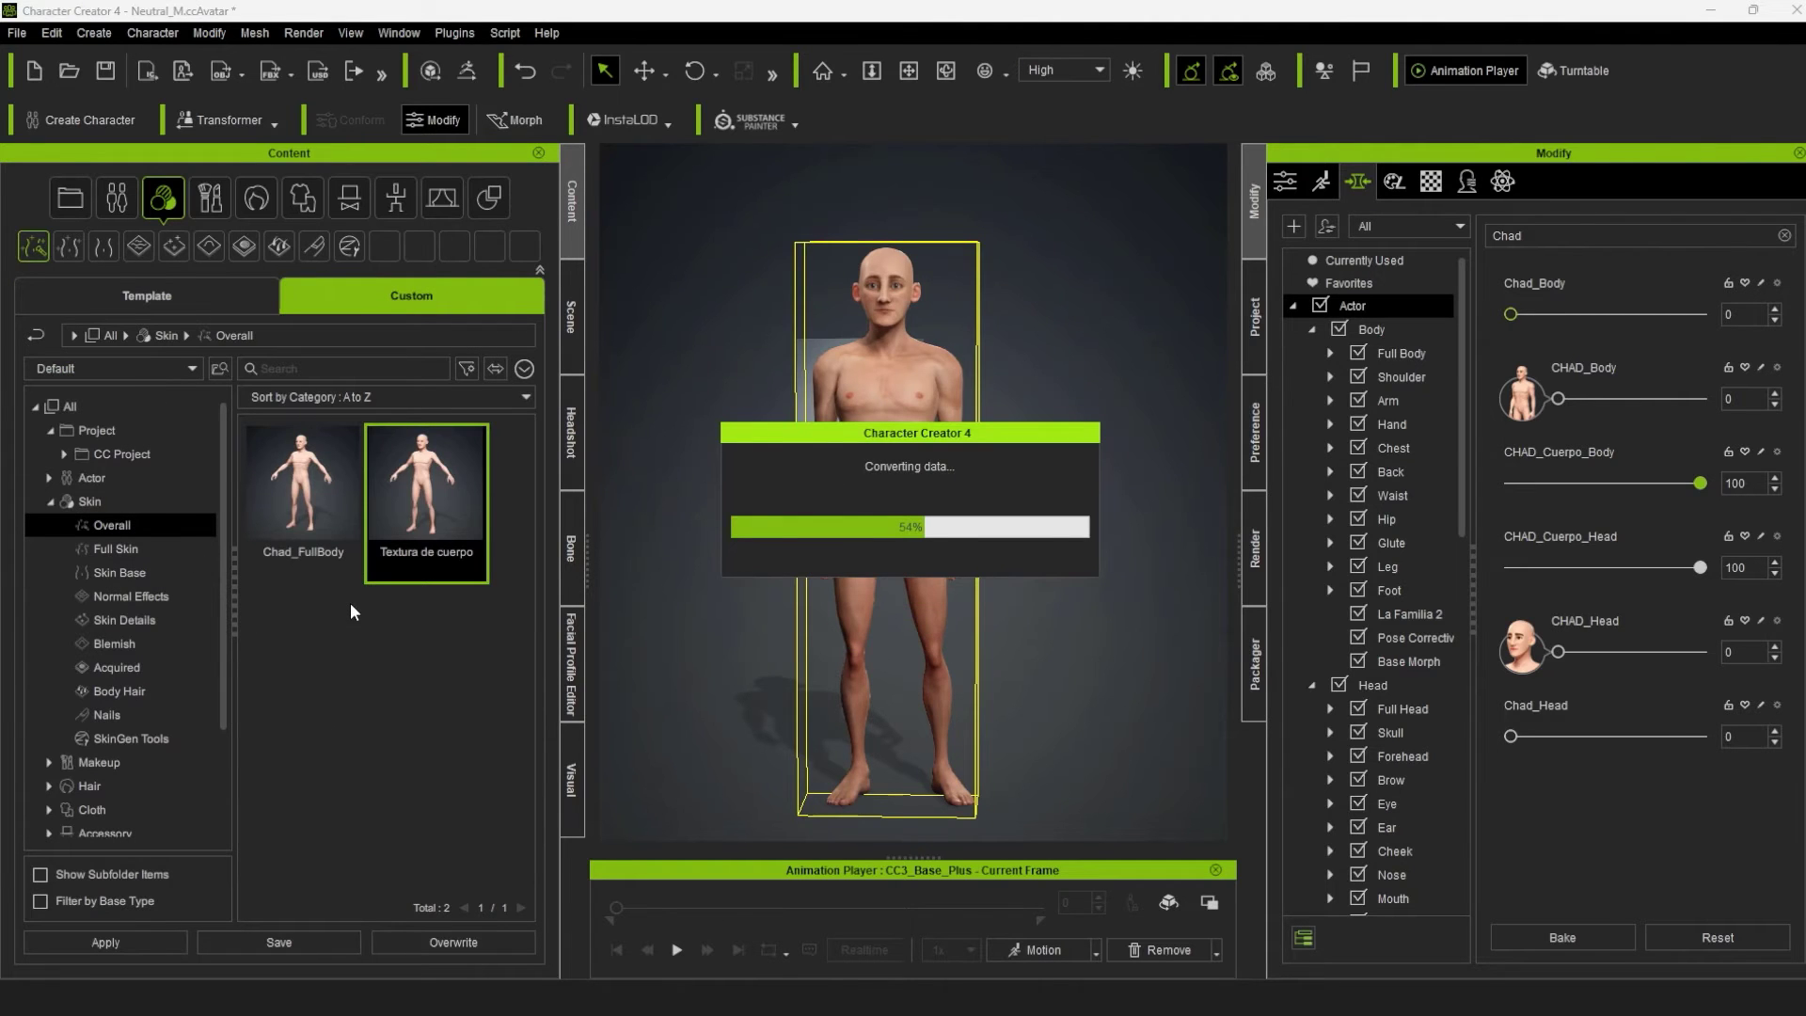
click(625, 527)
mouse_move(605, 420)
right_down()
mouse_move(714, 528)
mouse_move(694, 524)
right_up()
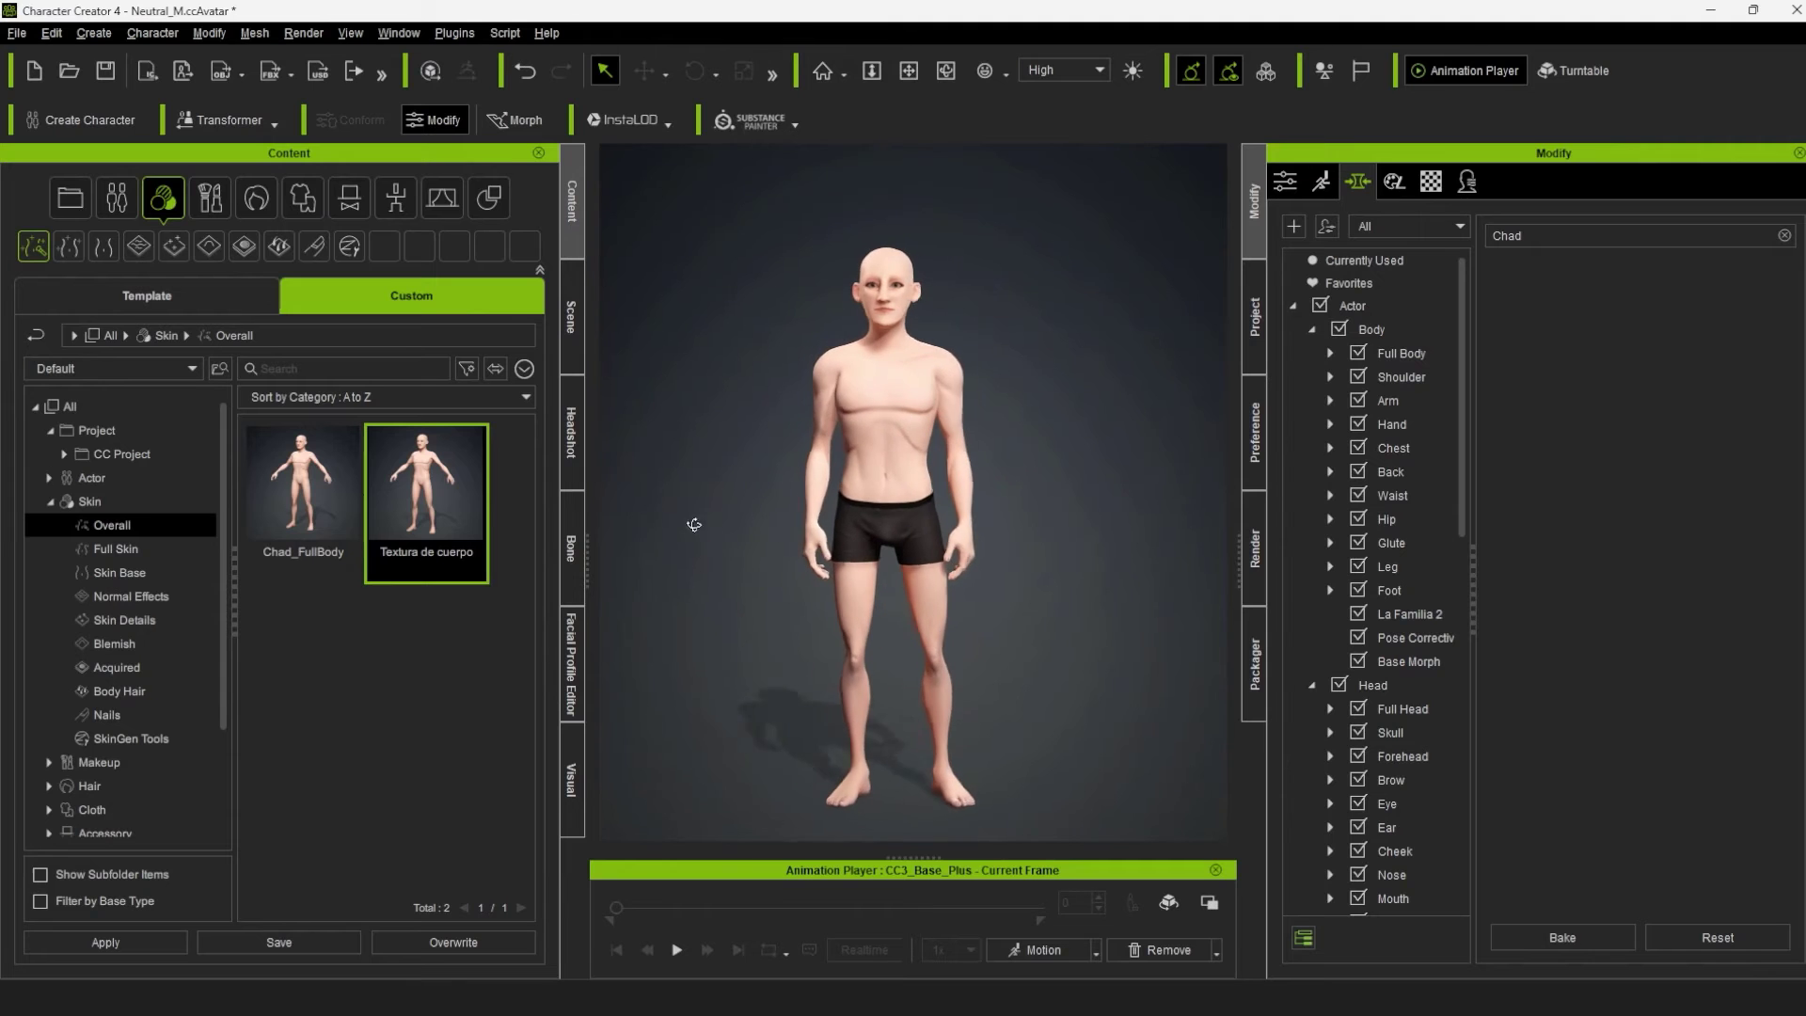
click(1371, 329)
click(1787, 237)
click(1069, 478)
right_drag(1055, 536, 944, 589)
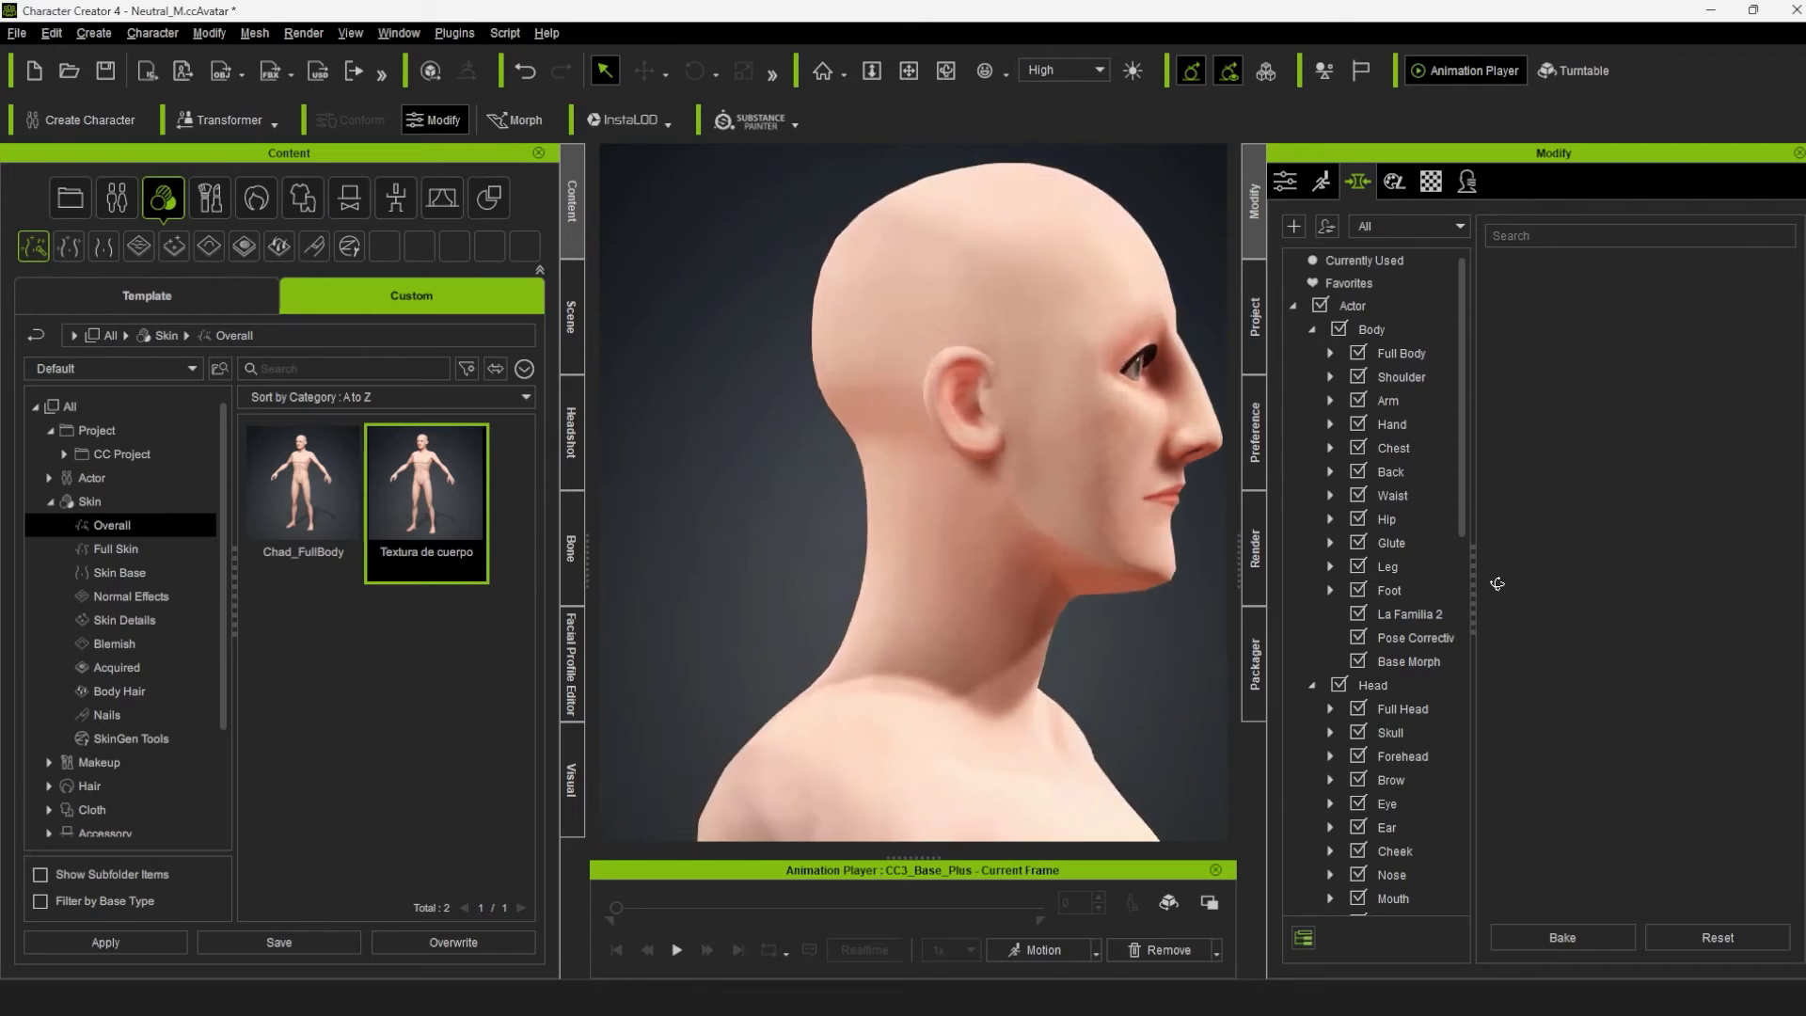
scroll(1016, 538, down, 3)
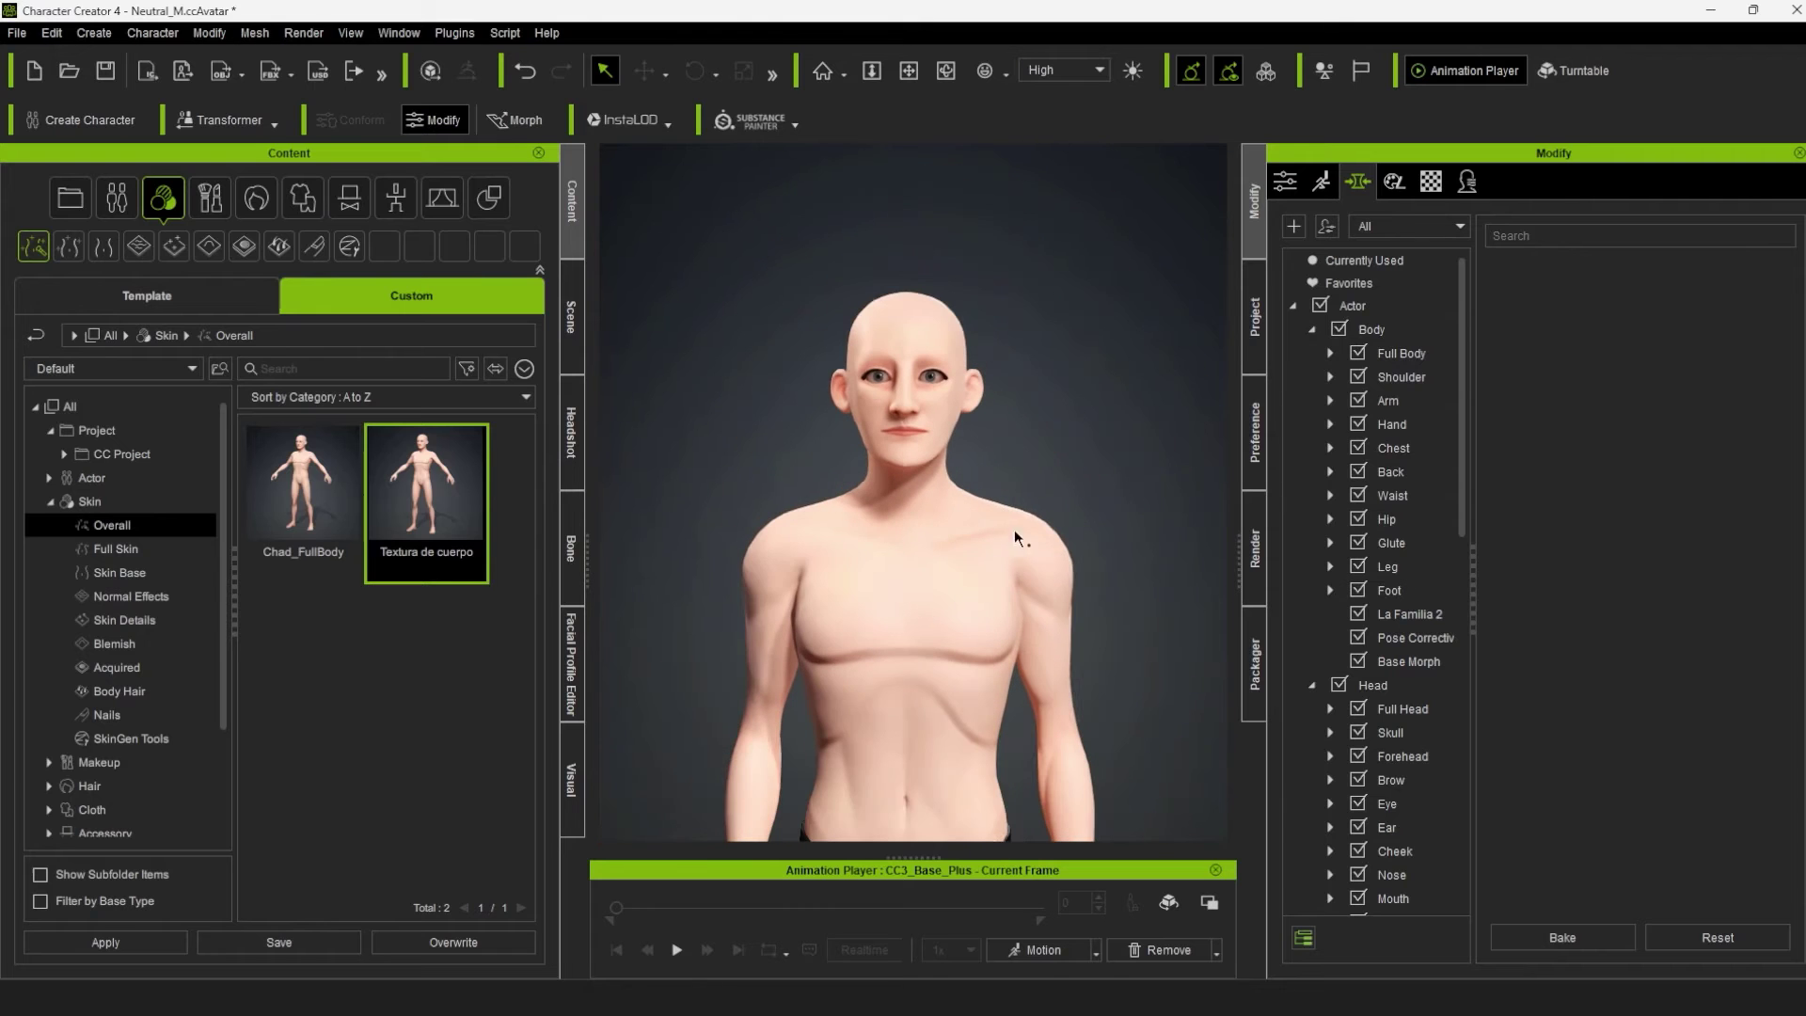
Step: Set Cartoon Face_Long 39, Face_Square 12, Face_Base 25 and Body_M_Rectangle 39
click(1397, 308)
text(oon)
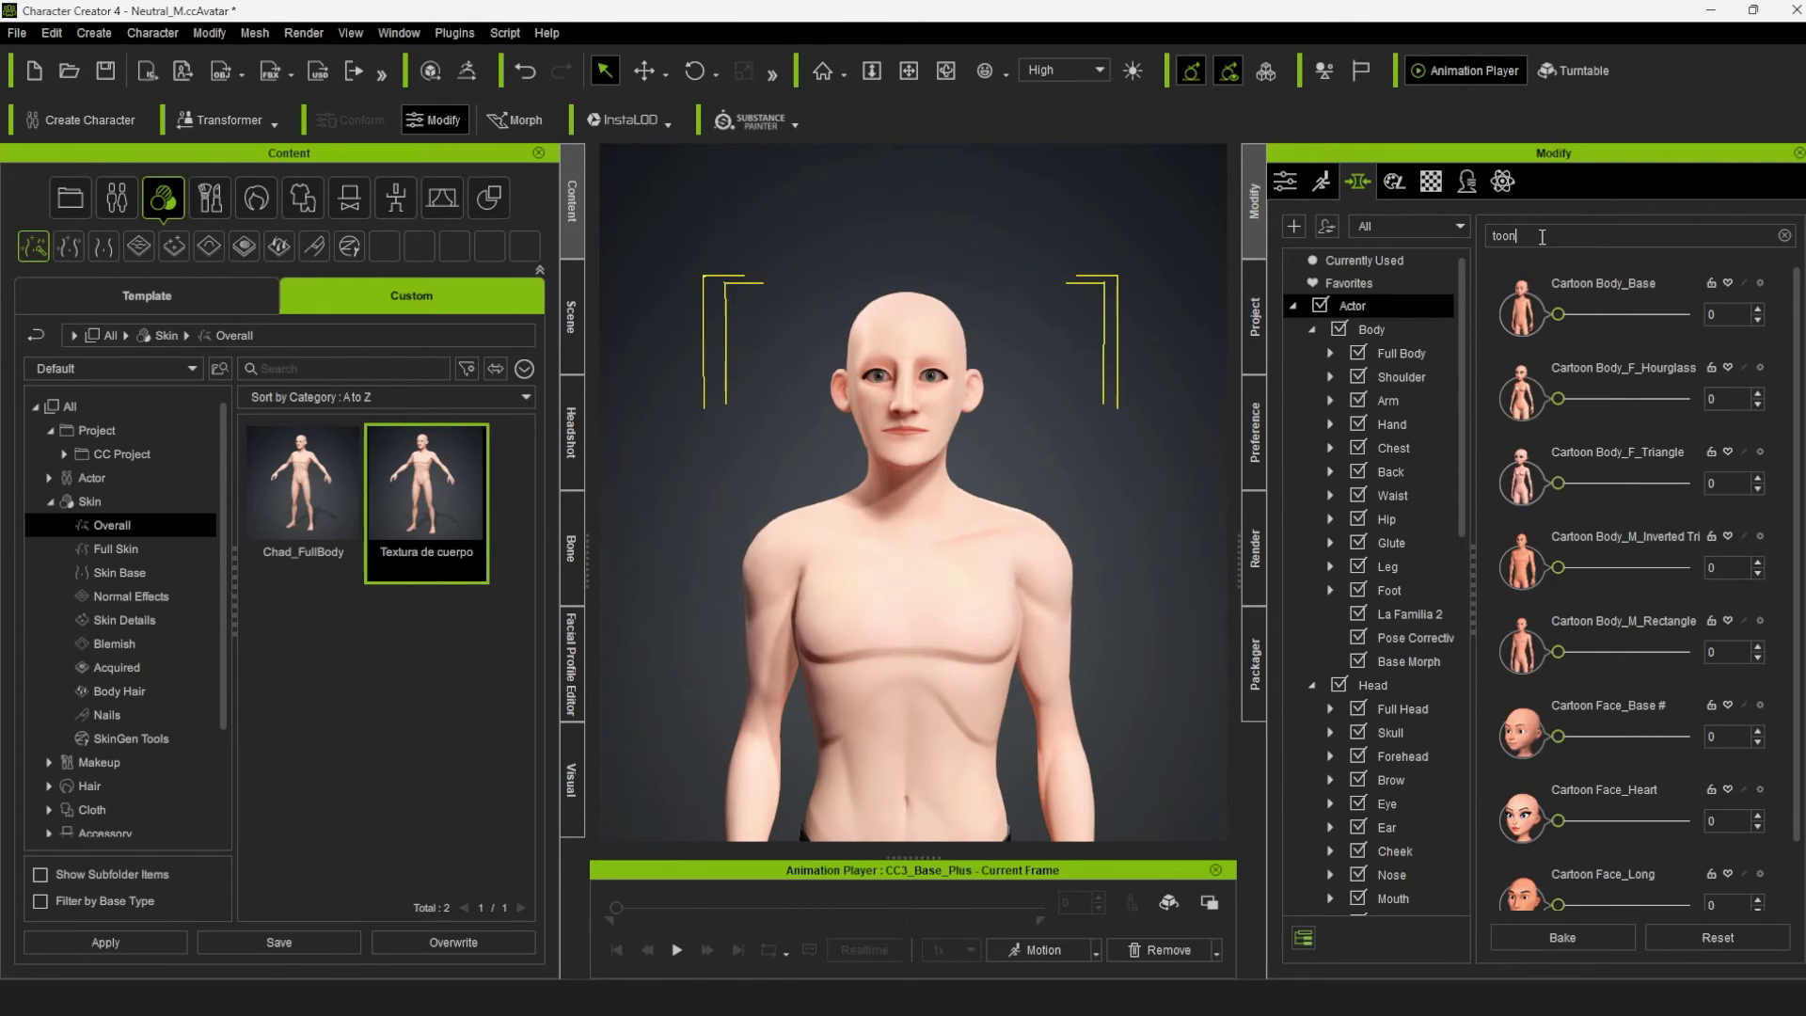
scroll(1599, 564, down, 3)
drag(1559, 698, 1606, 697)
mouse_move(940, 470)
mouse_down()
mouse_move(1024, 467)
mouse_move(1030, 442)
mouse_up()
drag(1559, 867, 1573, 866)
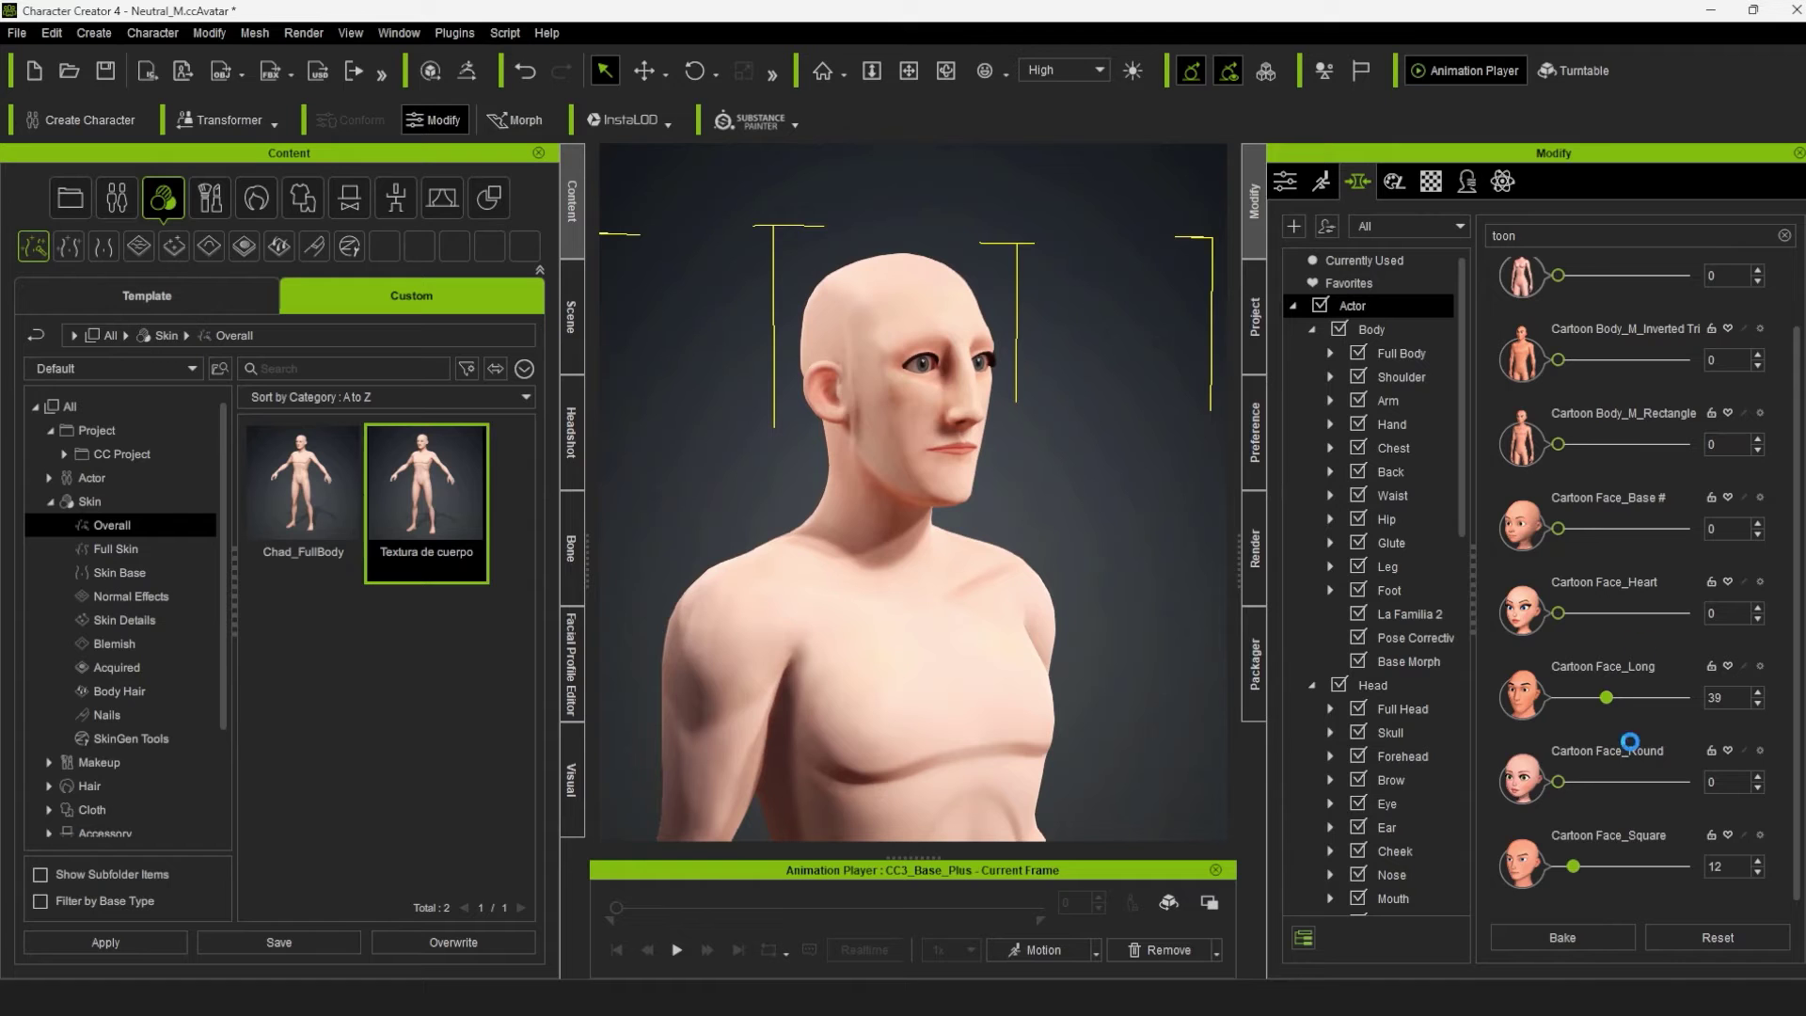
drag(1571, 529, 1590, 530)
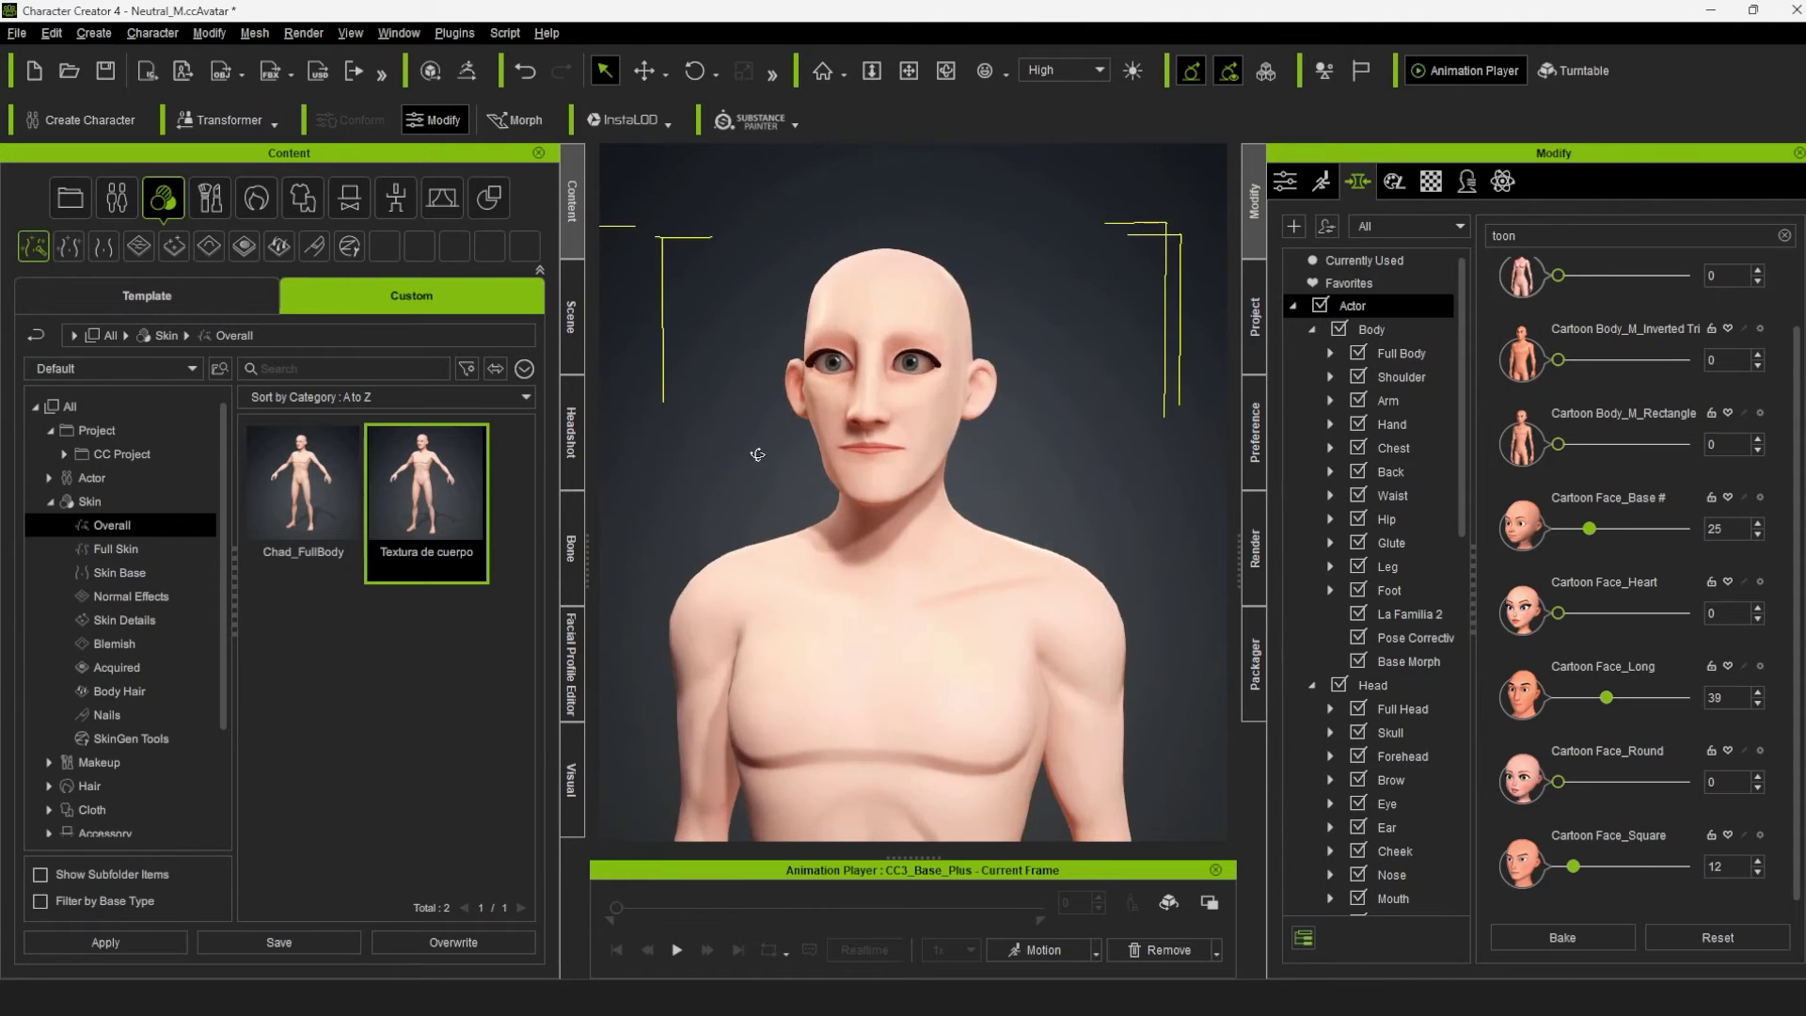
scroll(1620, 440, up, 3)
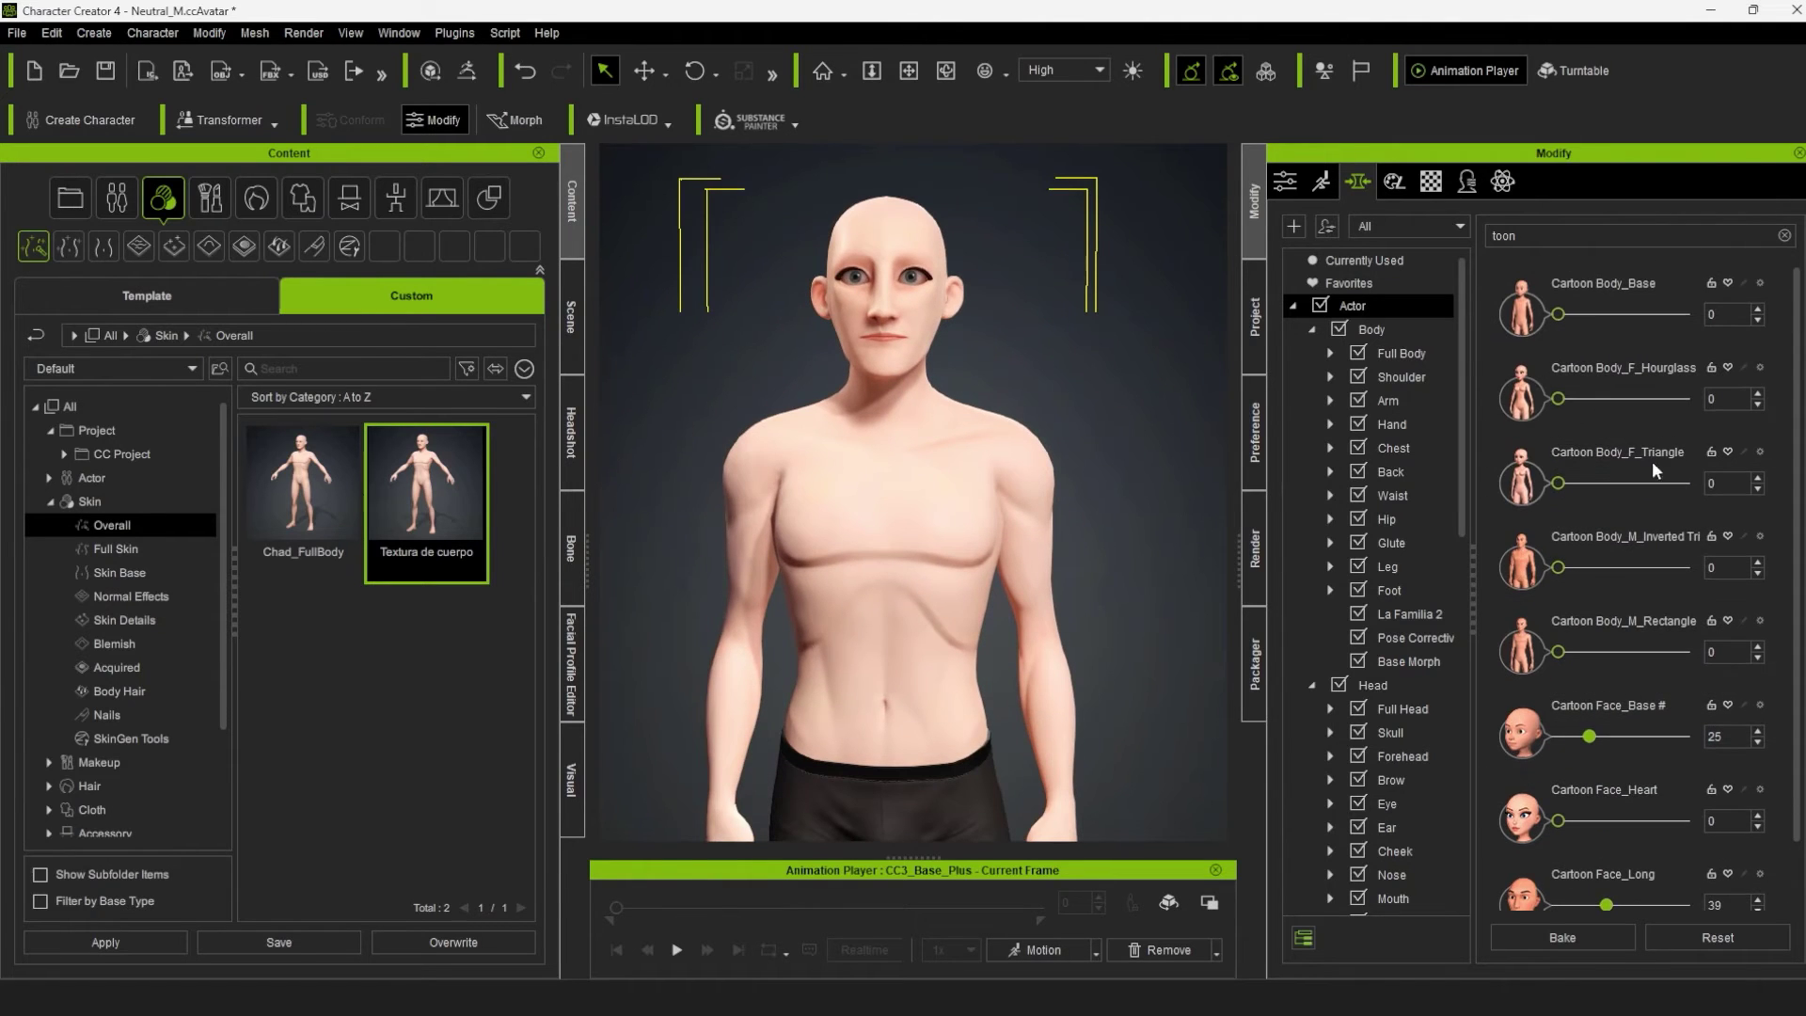
drag(1563, 651, 1606, 651)
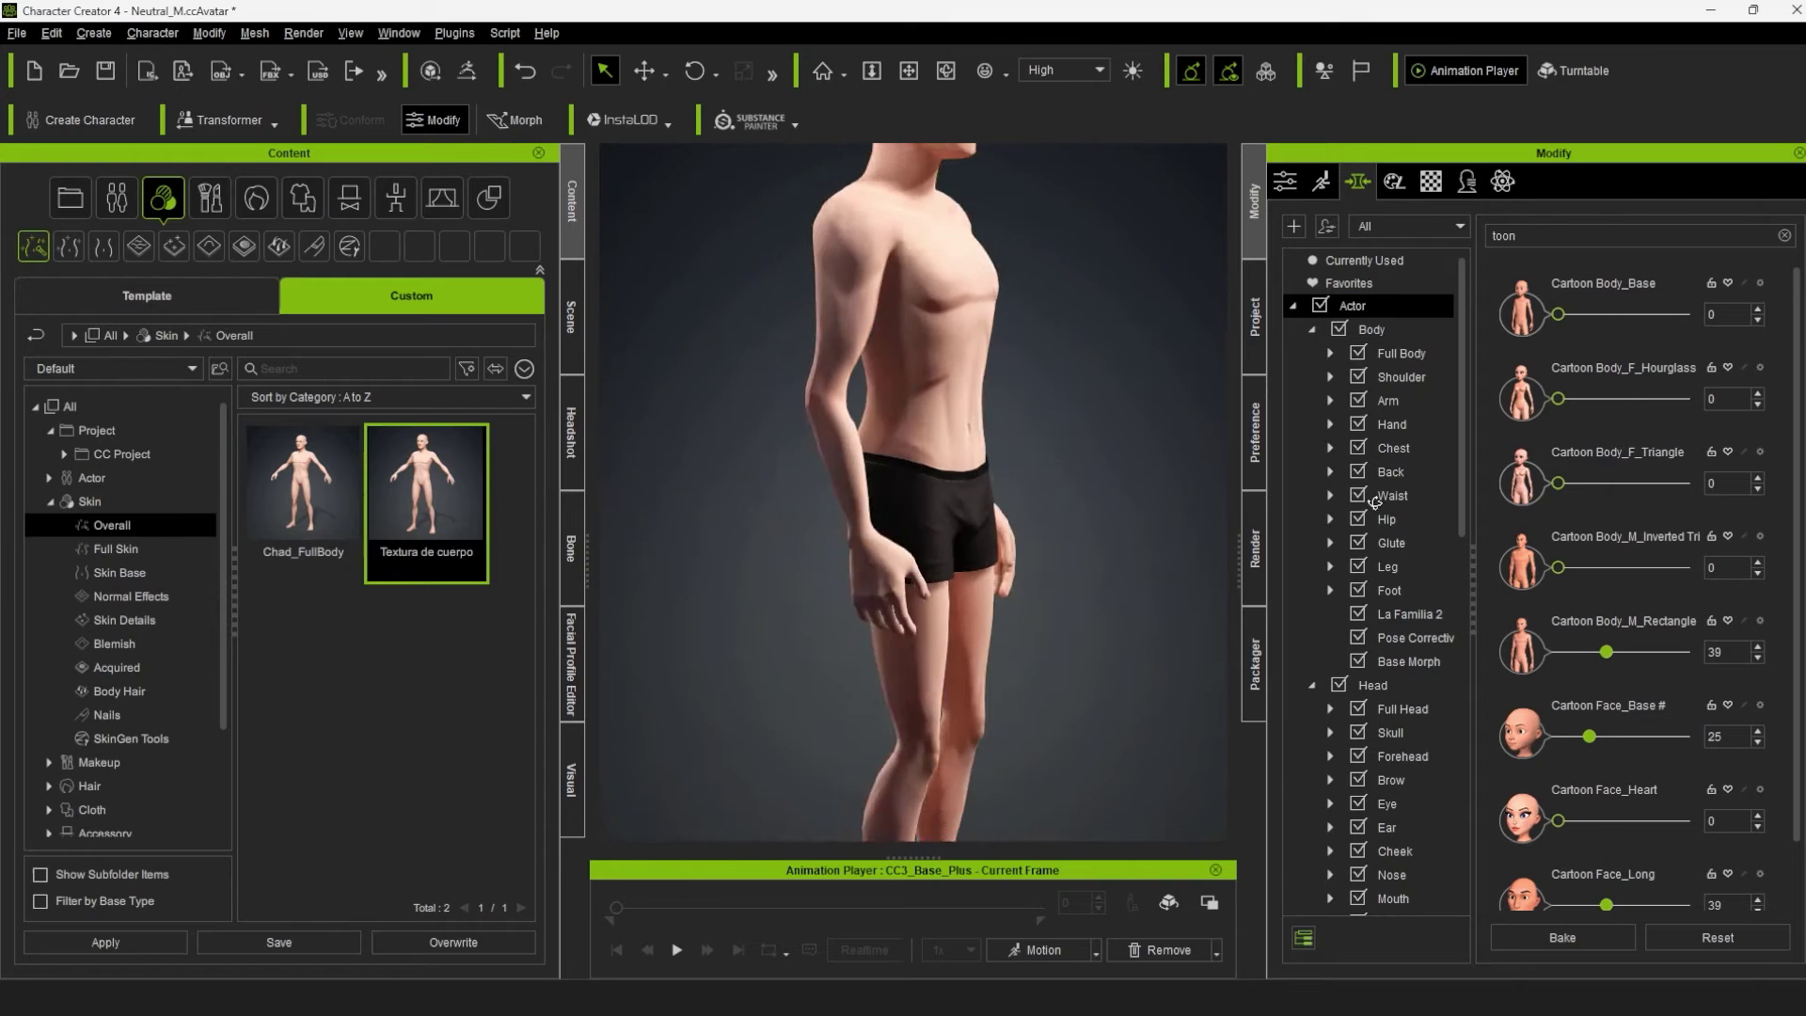
Step: Raise the Hand Scale morph to 12 and the Foot Scale morph to 41
click(1784, 236)
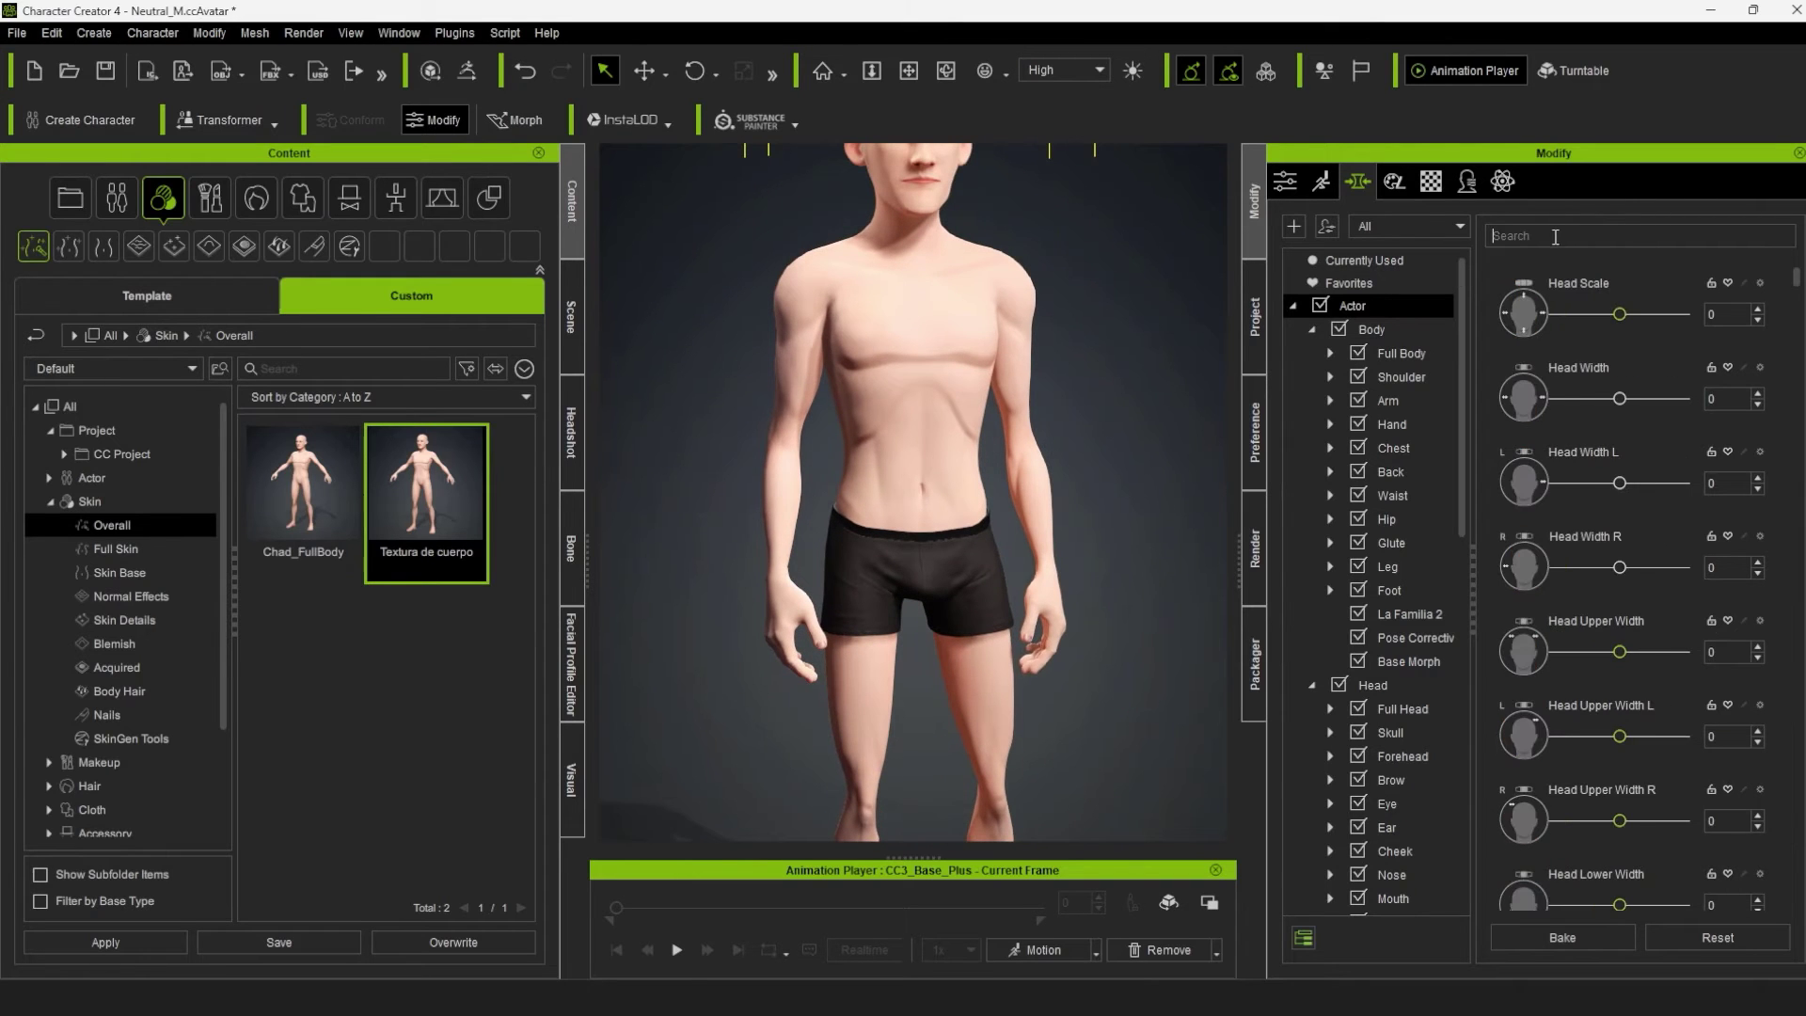
text(hand)
drag(1605, 324, 1604, 317)
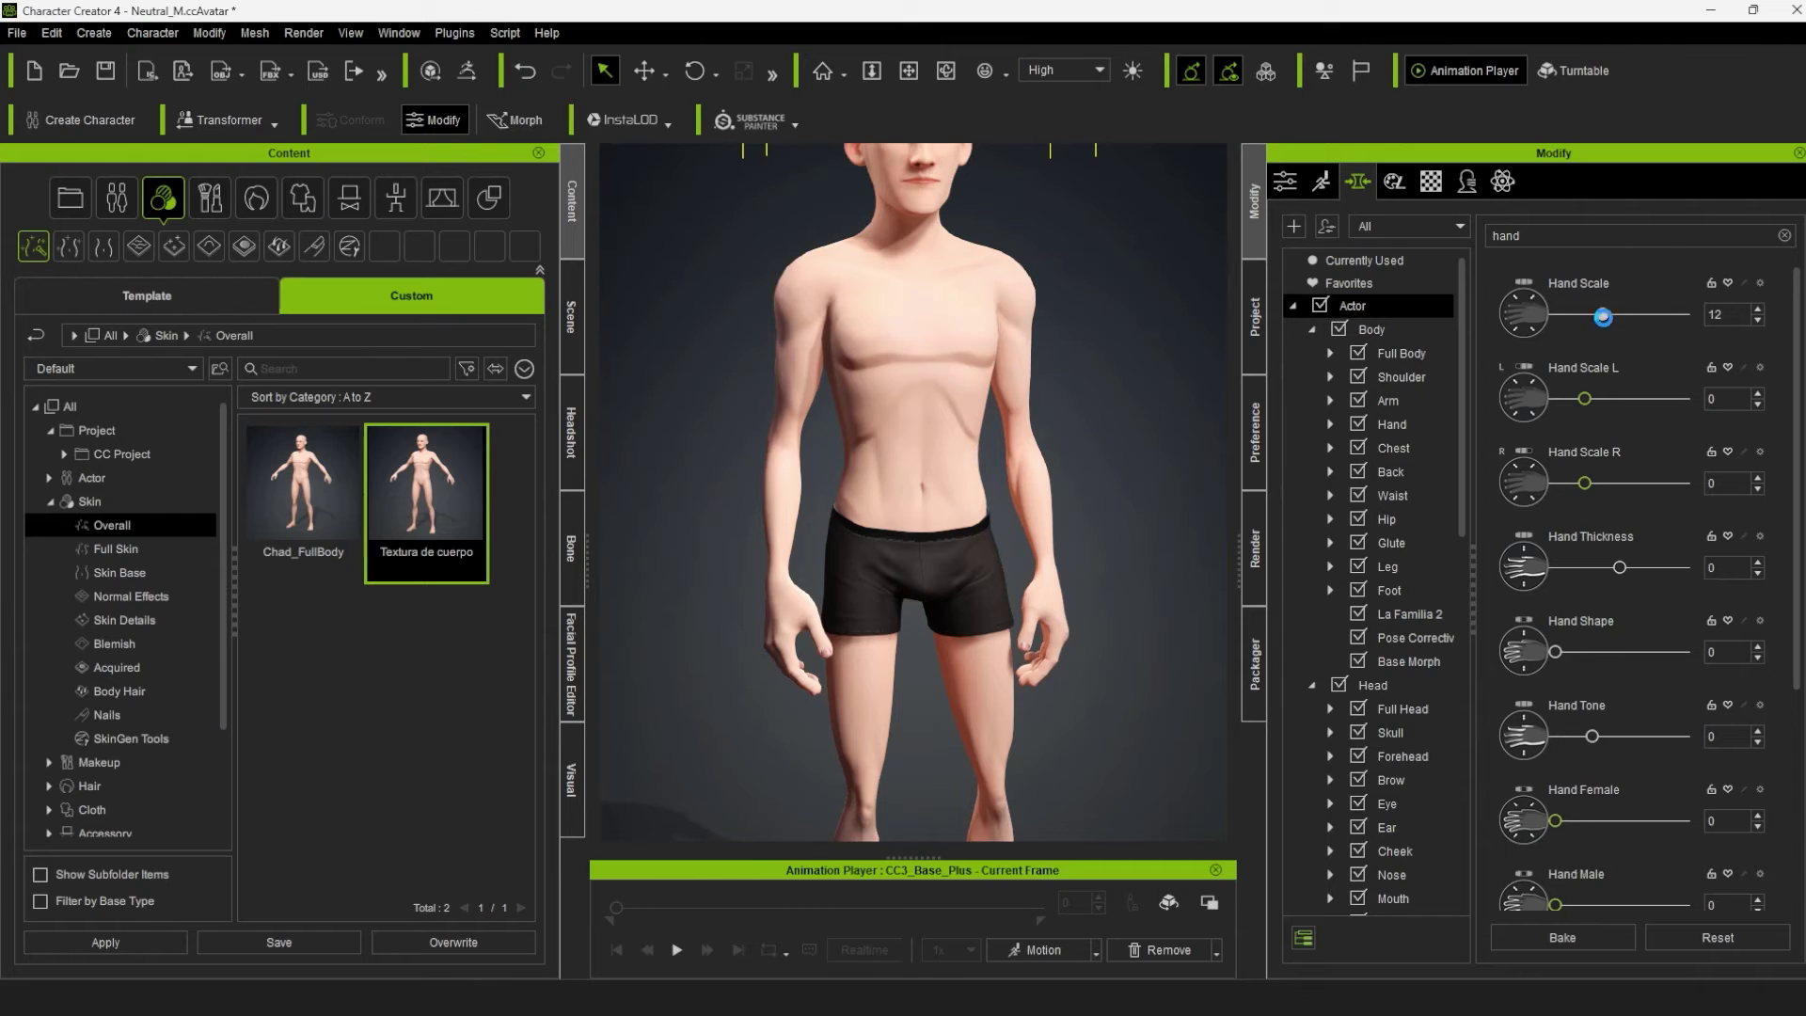
click(1785, 236)
text(foot)
drag(1598, 314, 1633, 314)
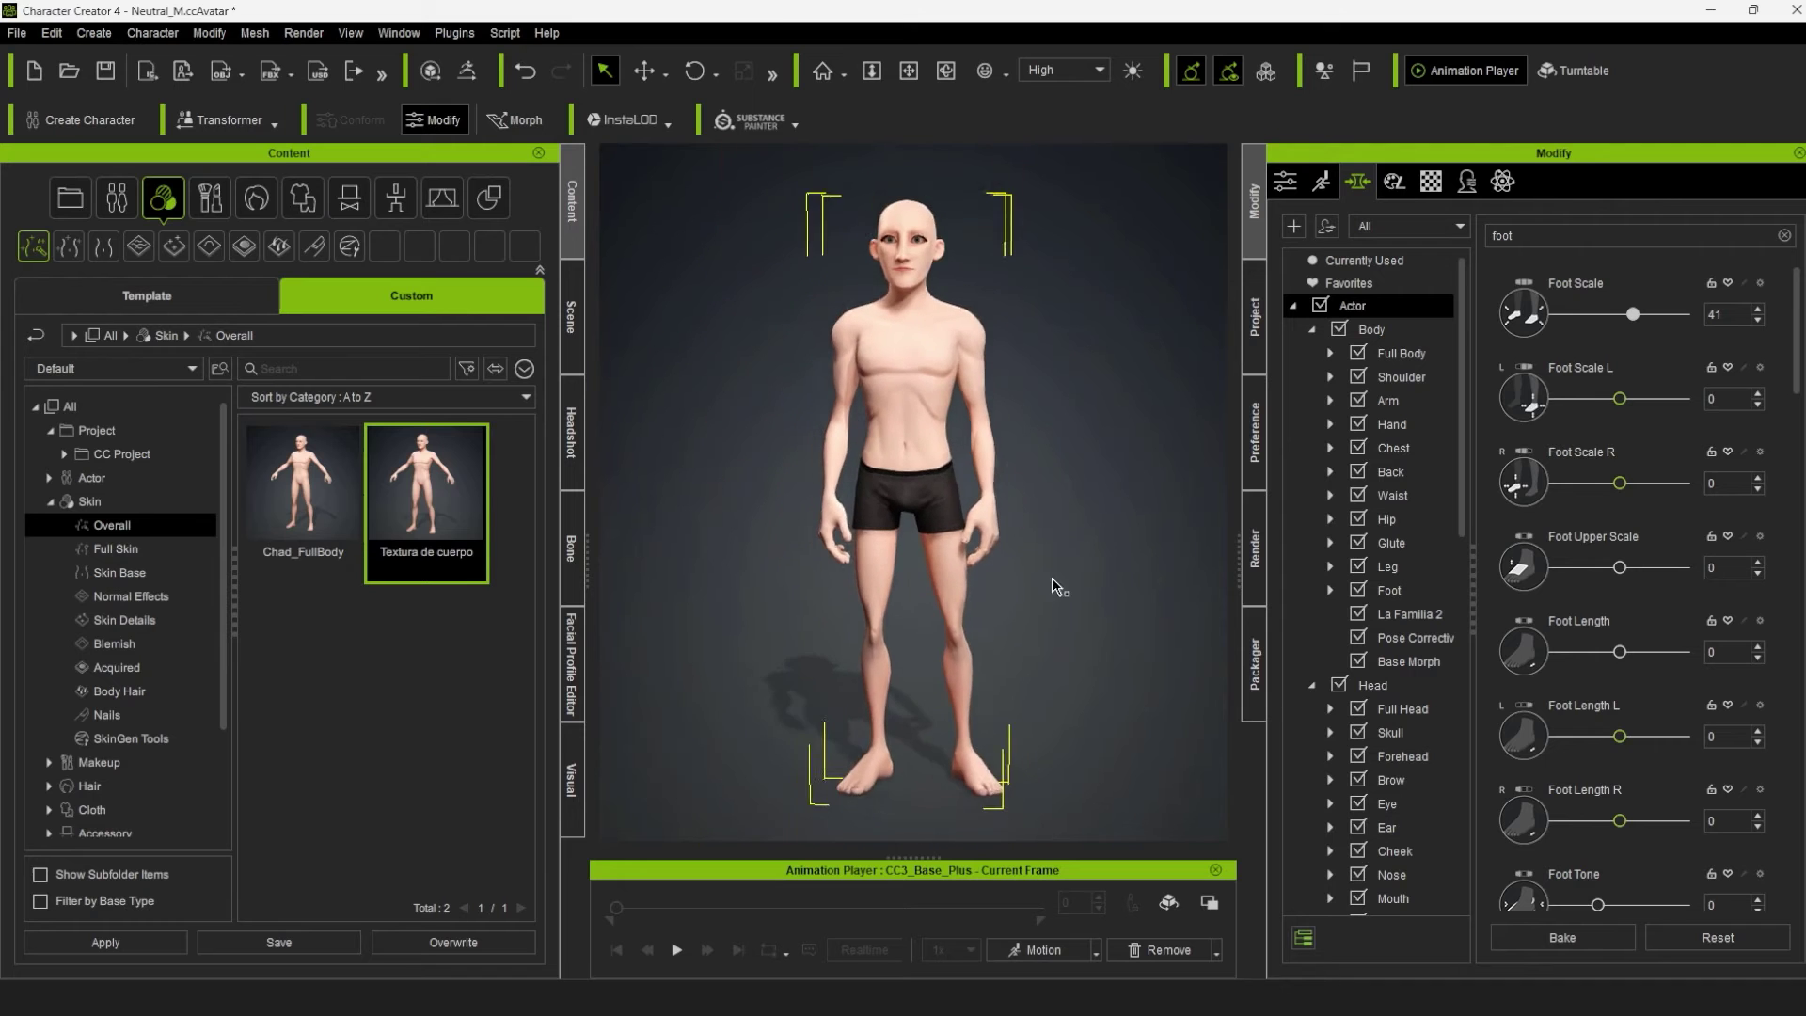
right_drag(1047, 573, 972, 584)
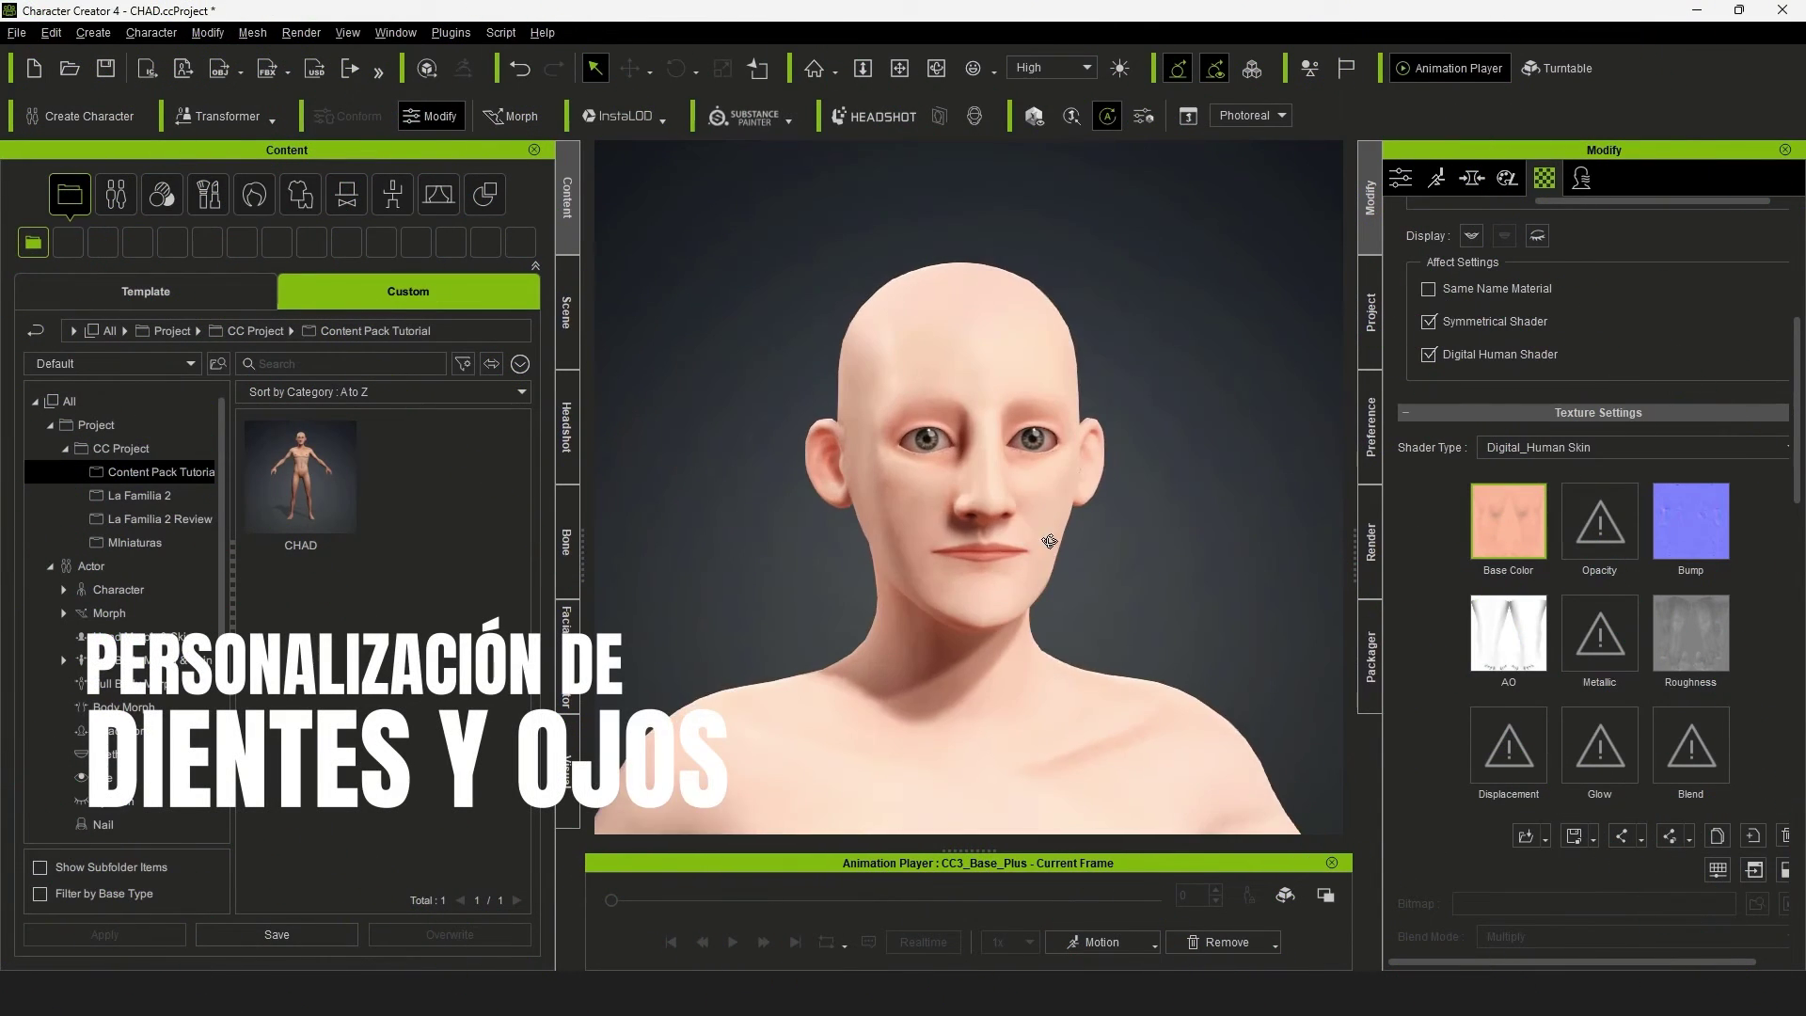
Step: Open the character's mouth to inspect the teeth from the front, then close it
right_drag(1050, 541, 988, 545)
click(208, 32)
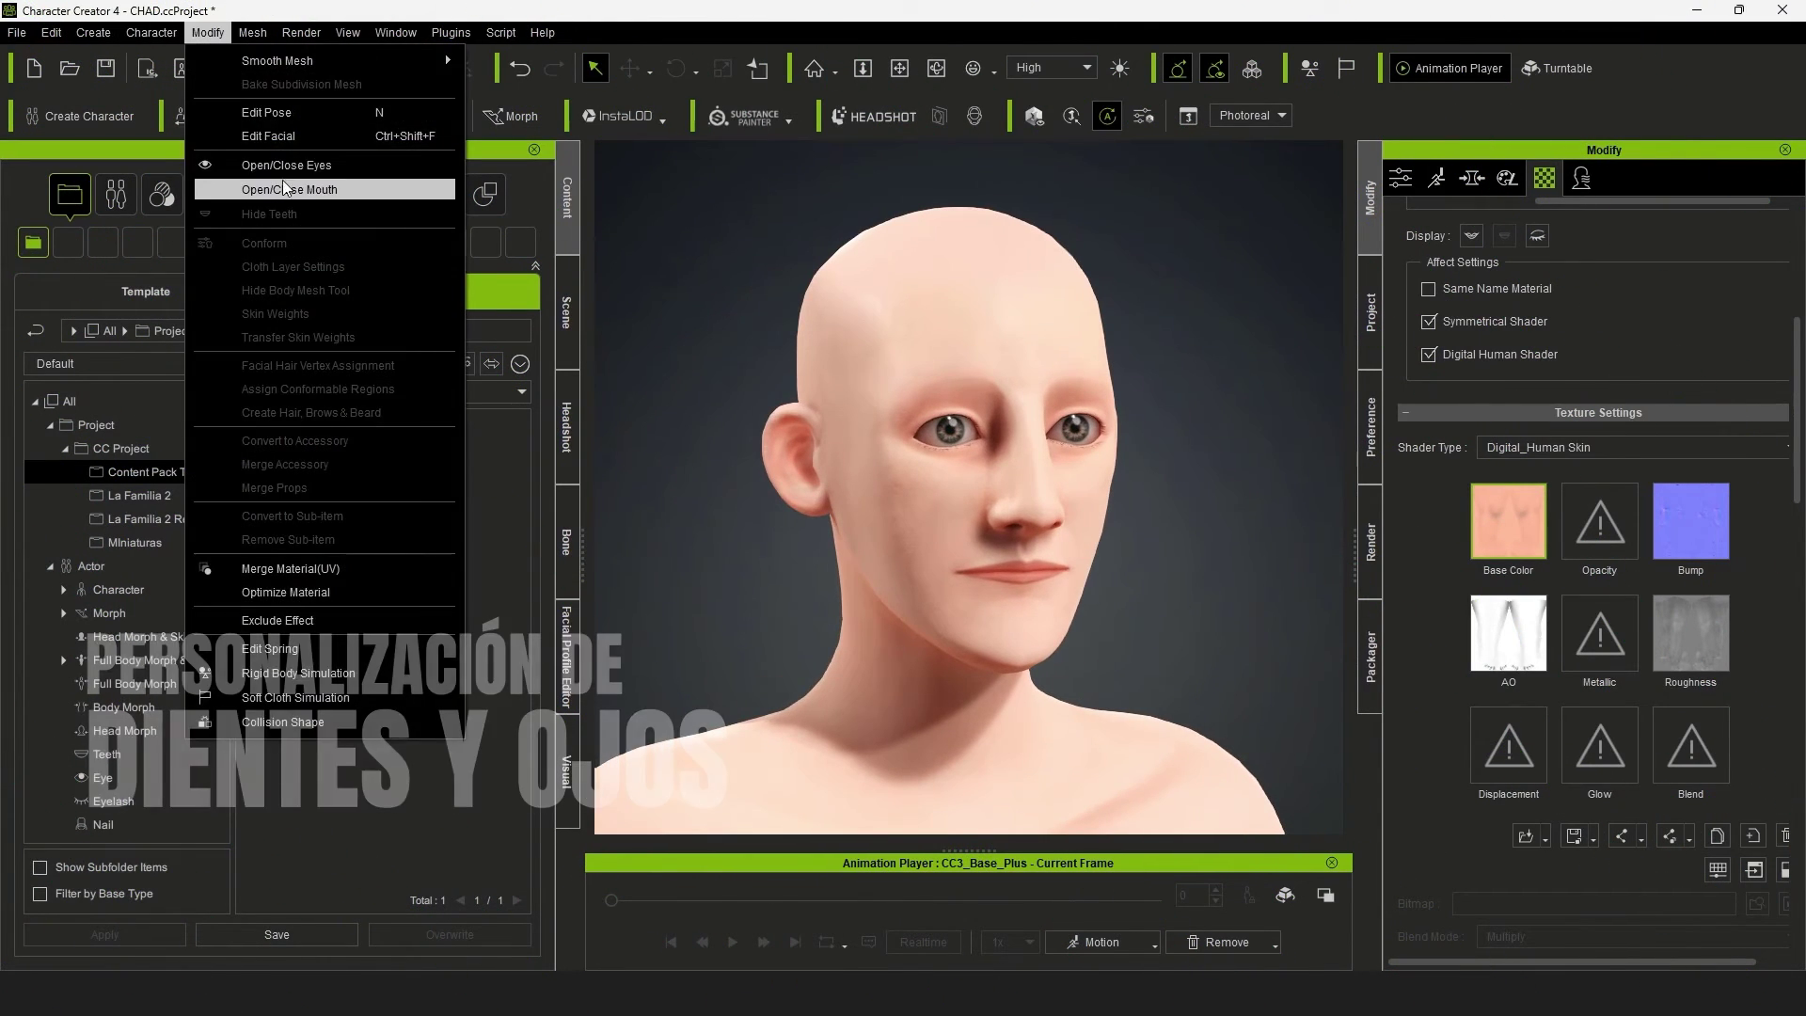
click(306, 189)
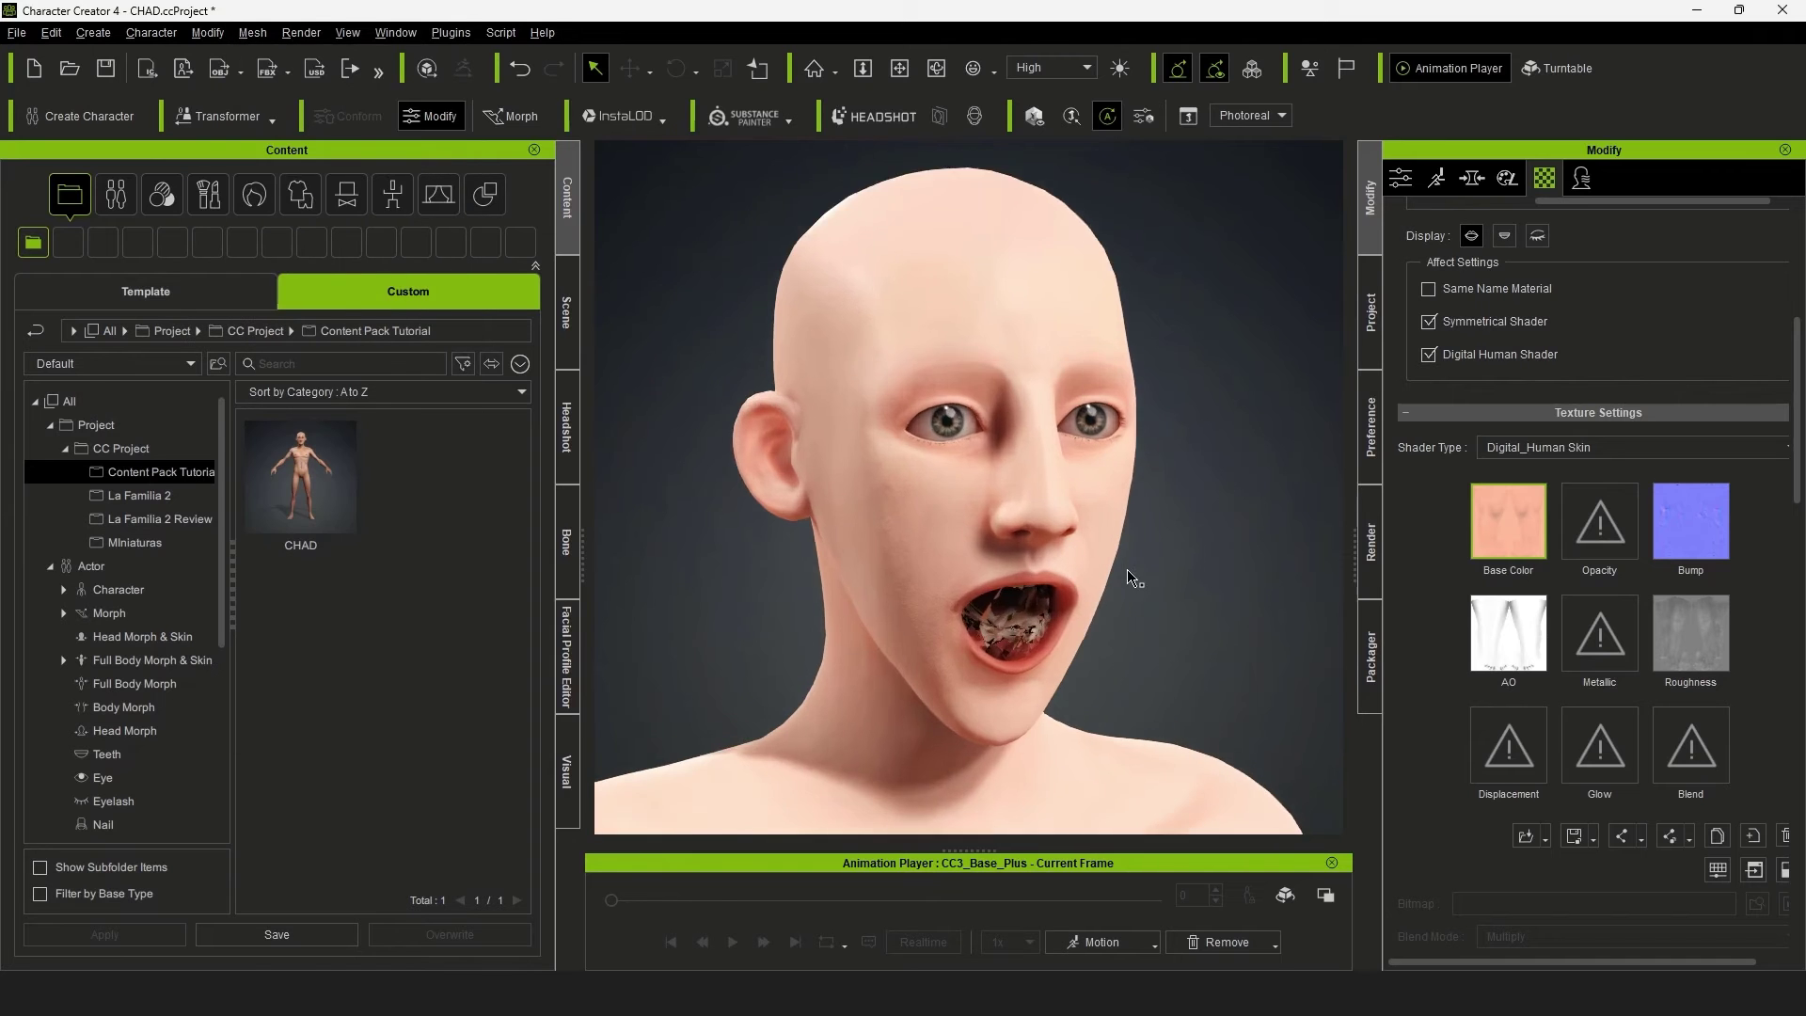
scroll(823, 512, up, 3)
scroll(823, 513, up, 2)
right_drag(823, 513, 1041, 498)
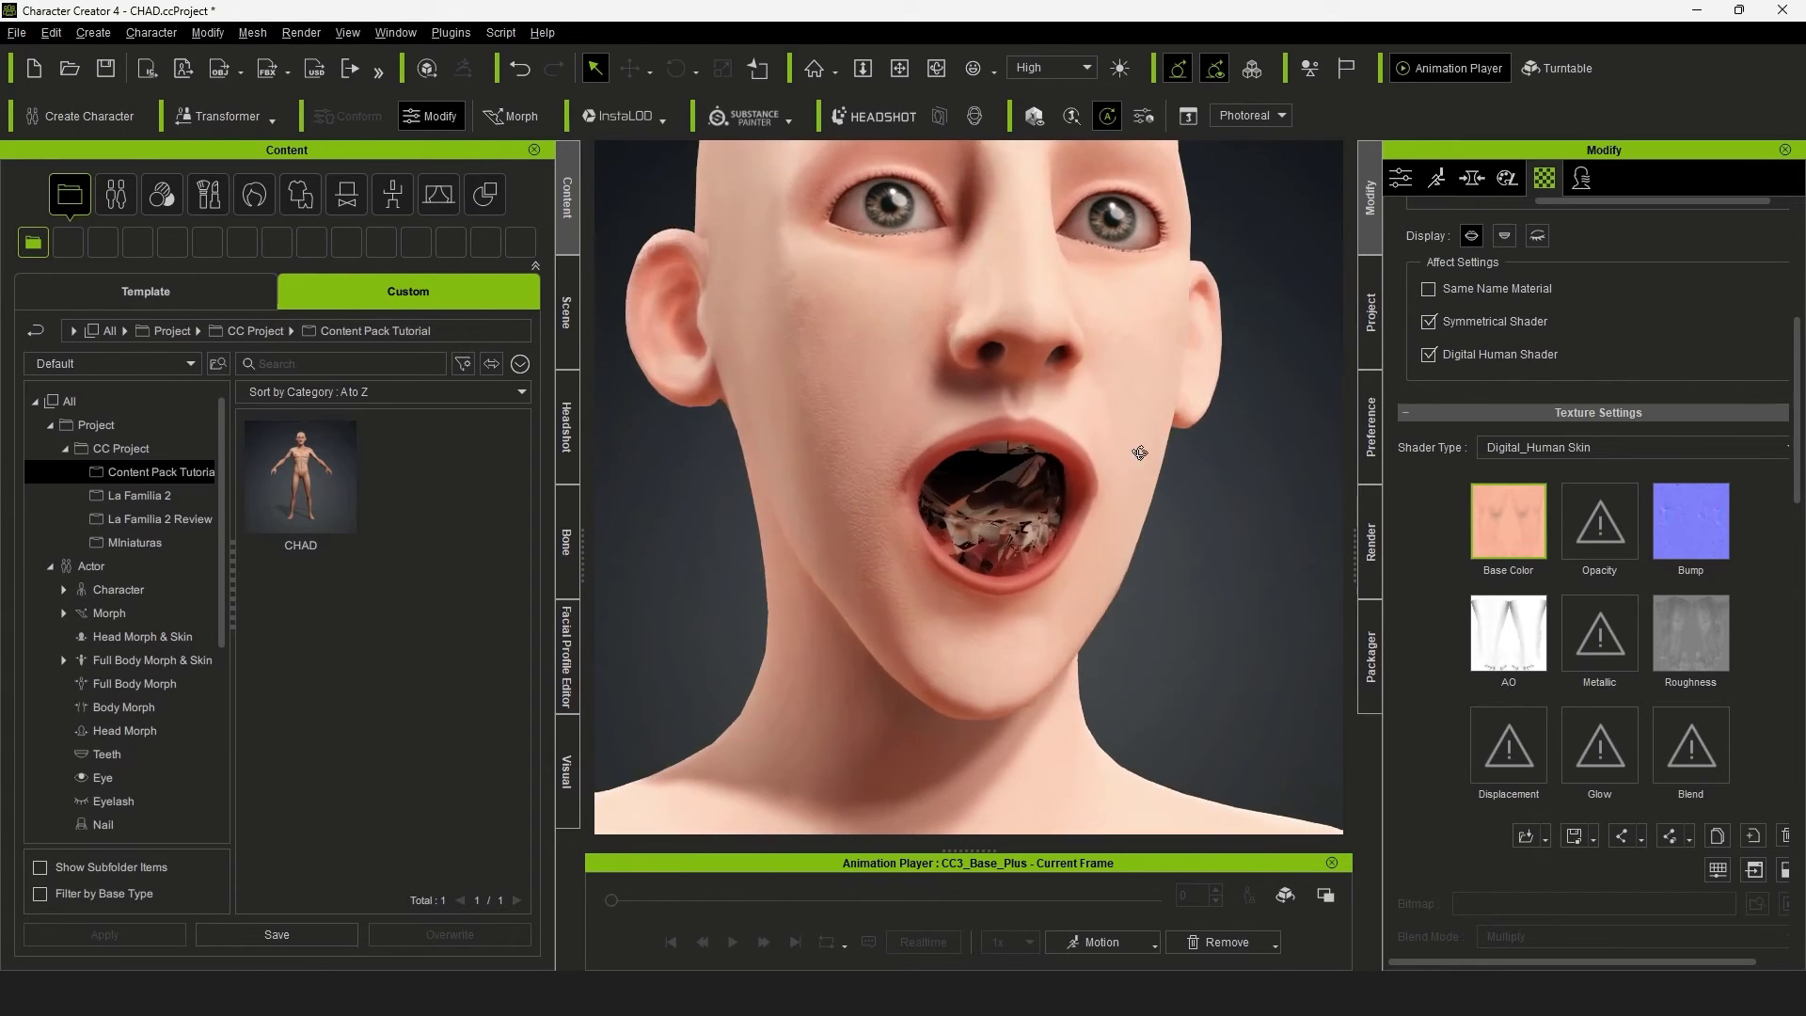
click(208, 32)
click(306, 193)
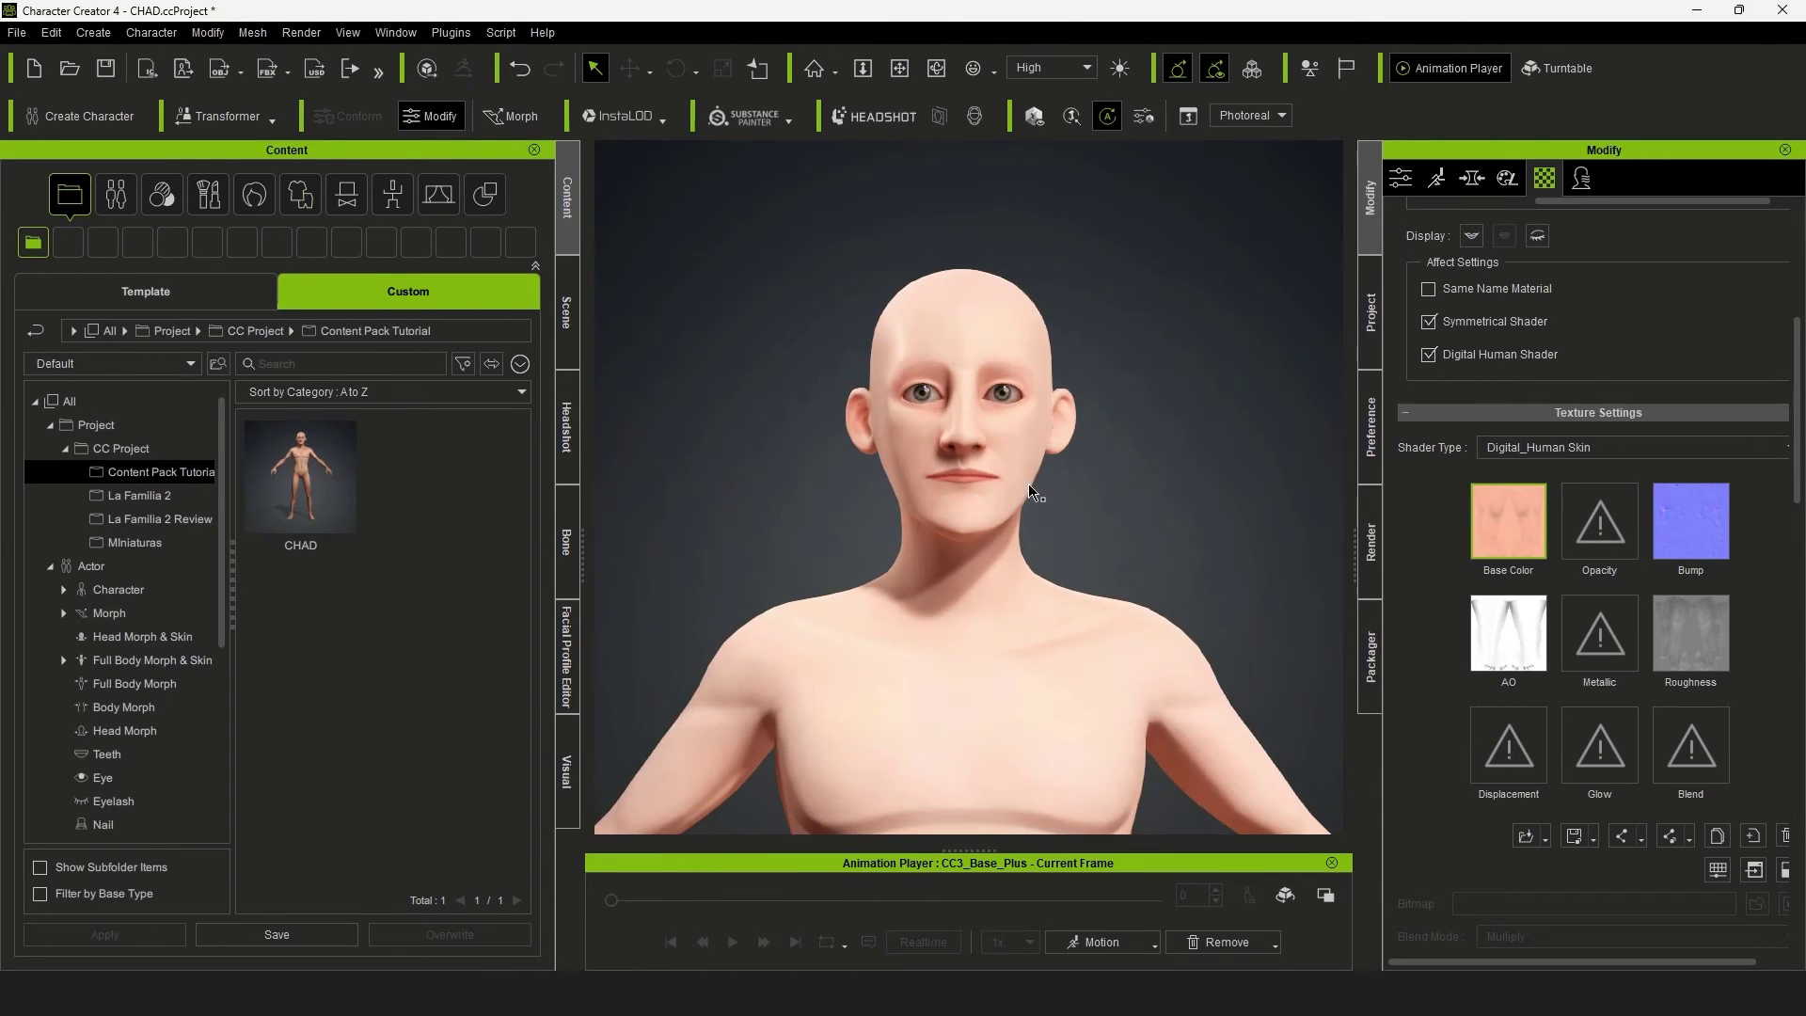
right_drag(1035, 492, 1103, 518)
Step: Apply Toon Teeth 02 from Actor > Teeth > Template > Stylized to the character
click(105, 425)
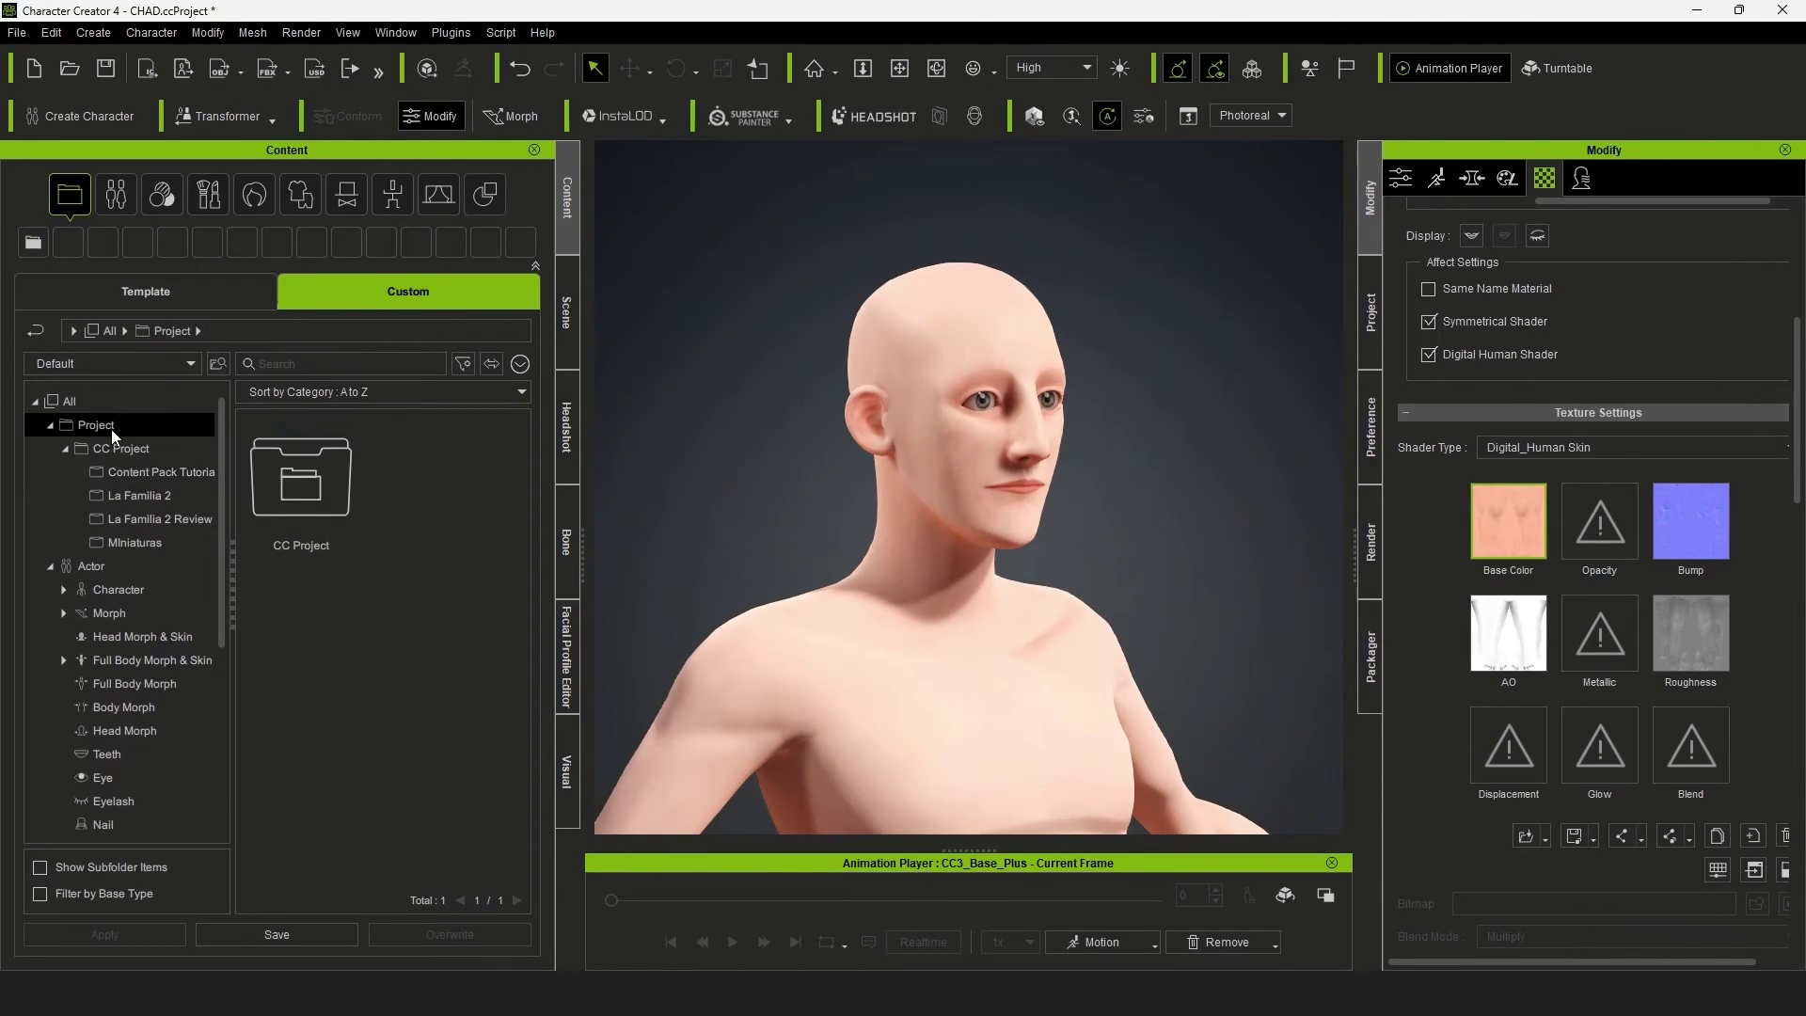
click(116, 194)
click(278, 247)
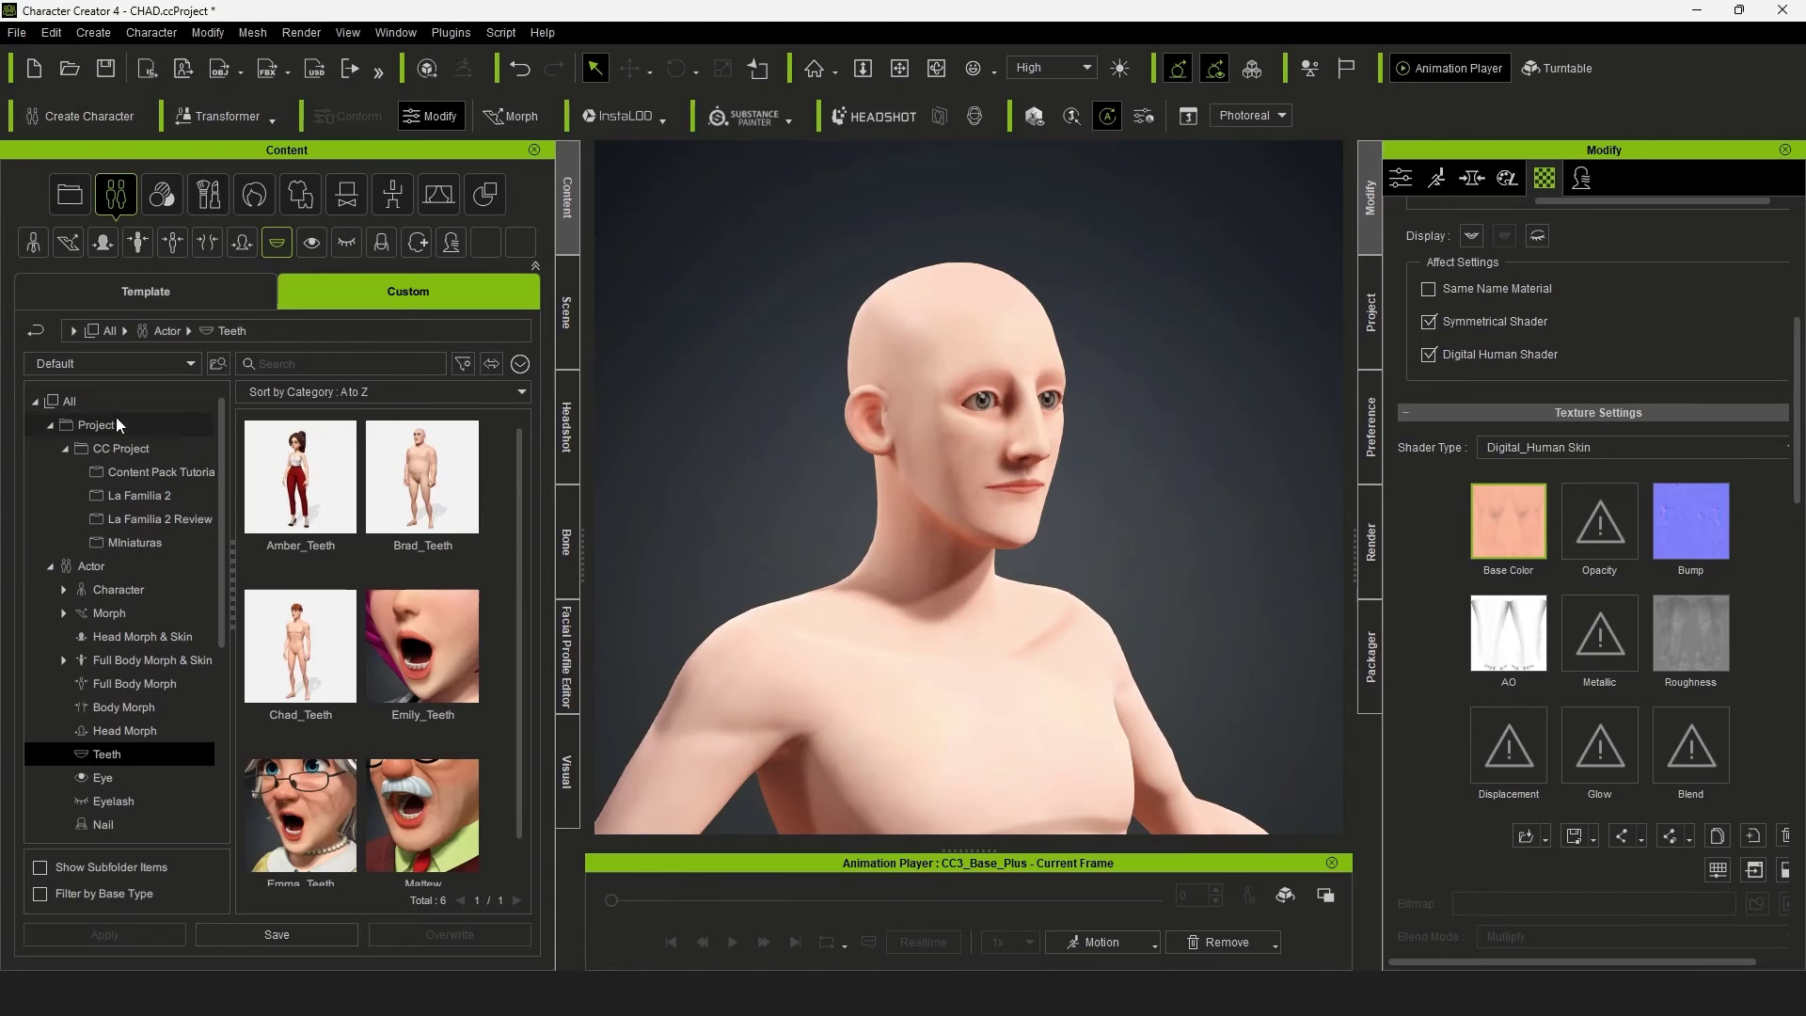
click(173, 286)
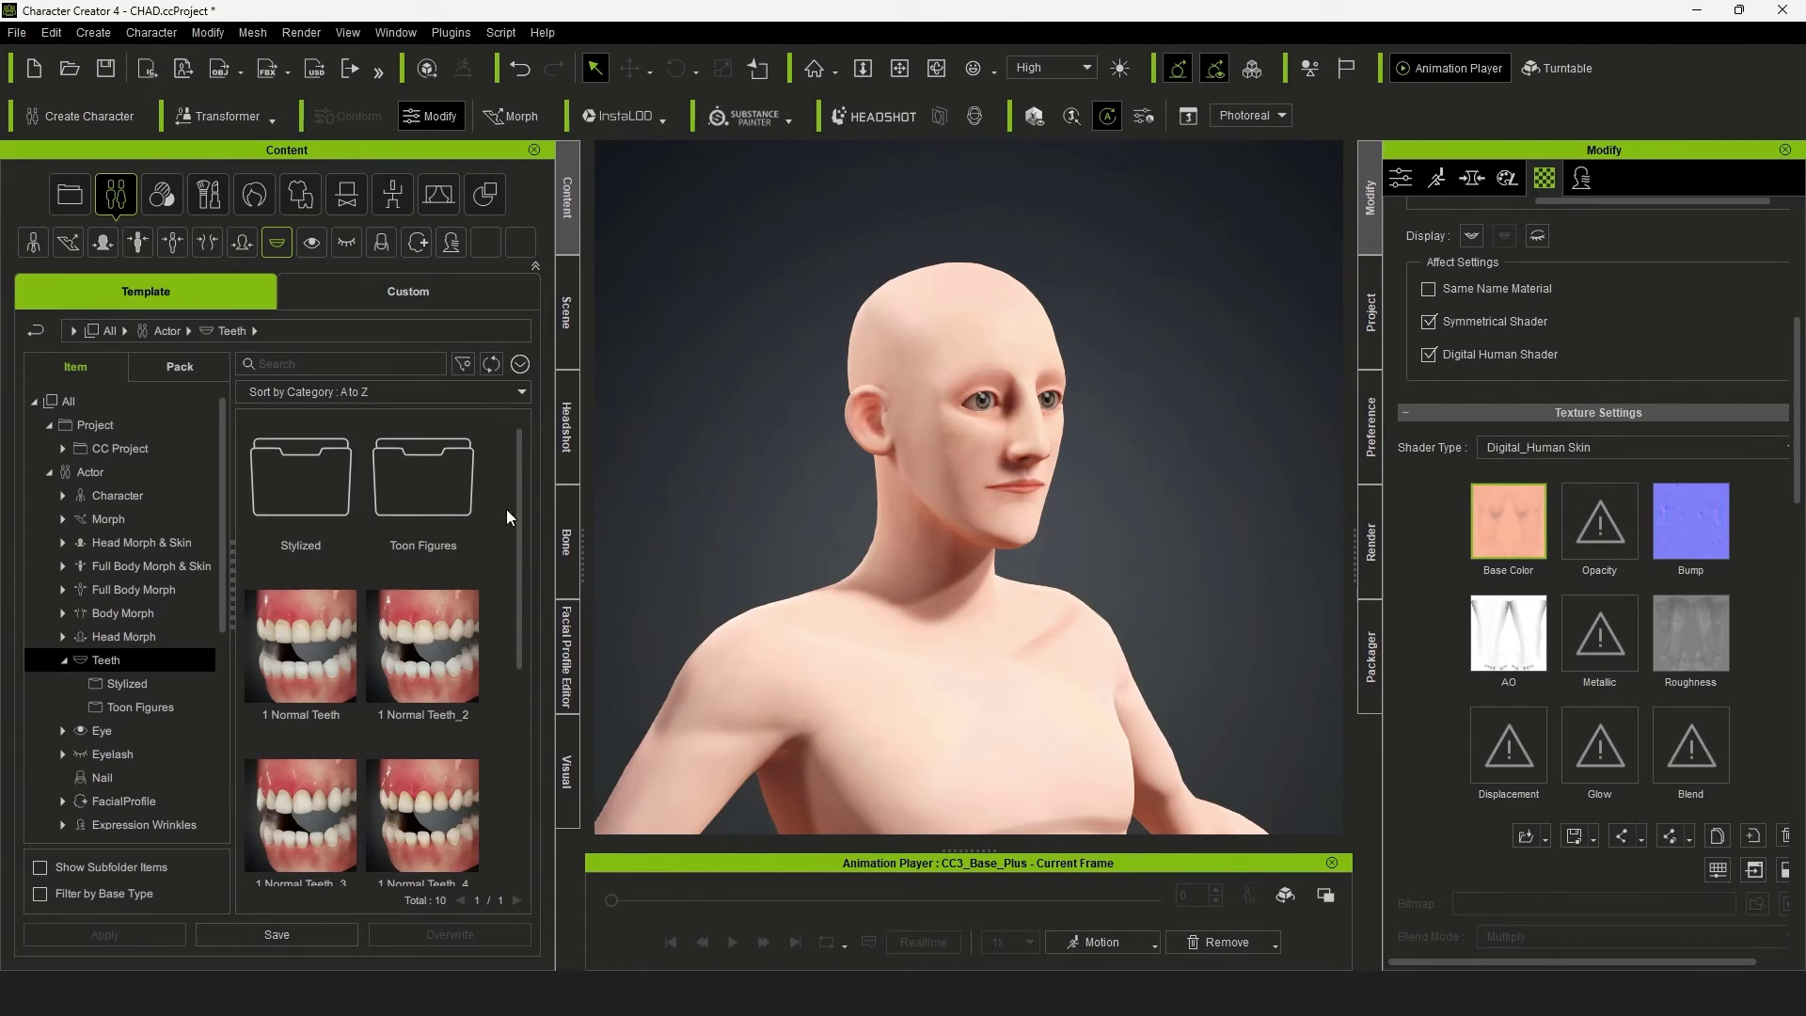
click(161, 681)
drag(431, 497, 972, 496)
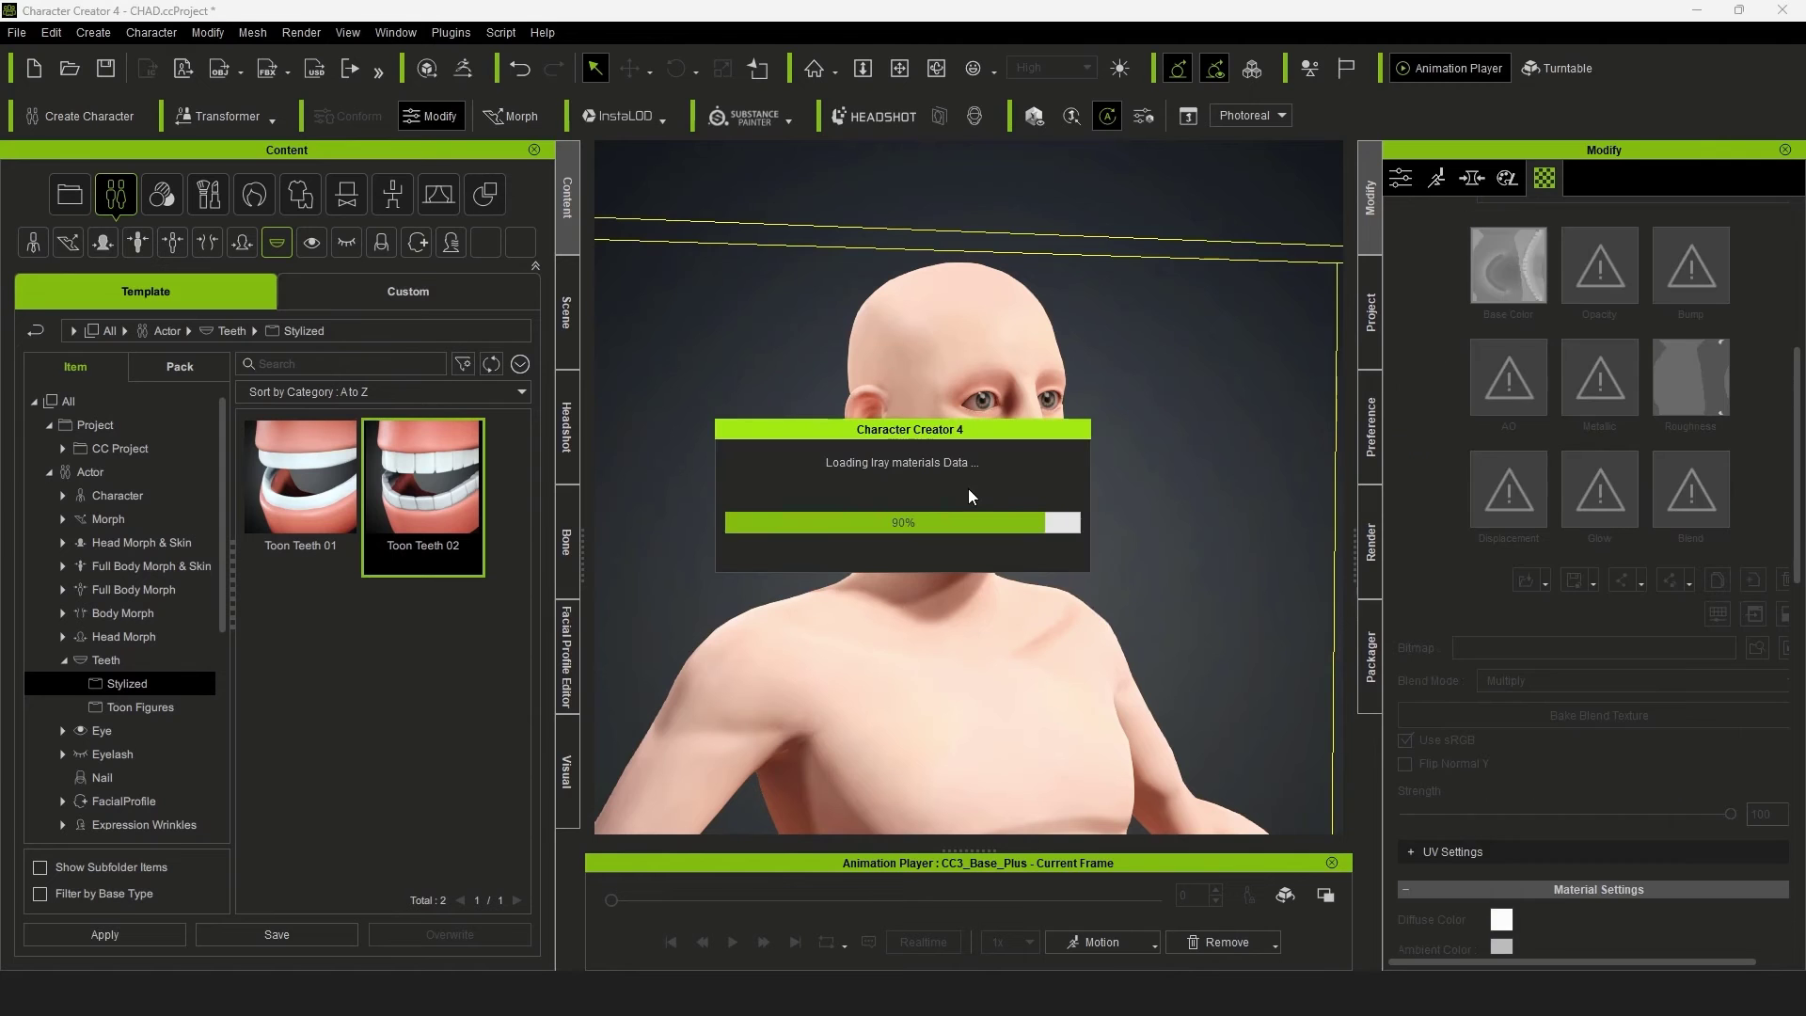
right_drag(1124, 544, 1035, 528)
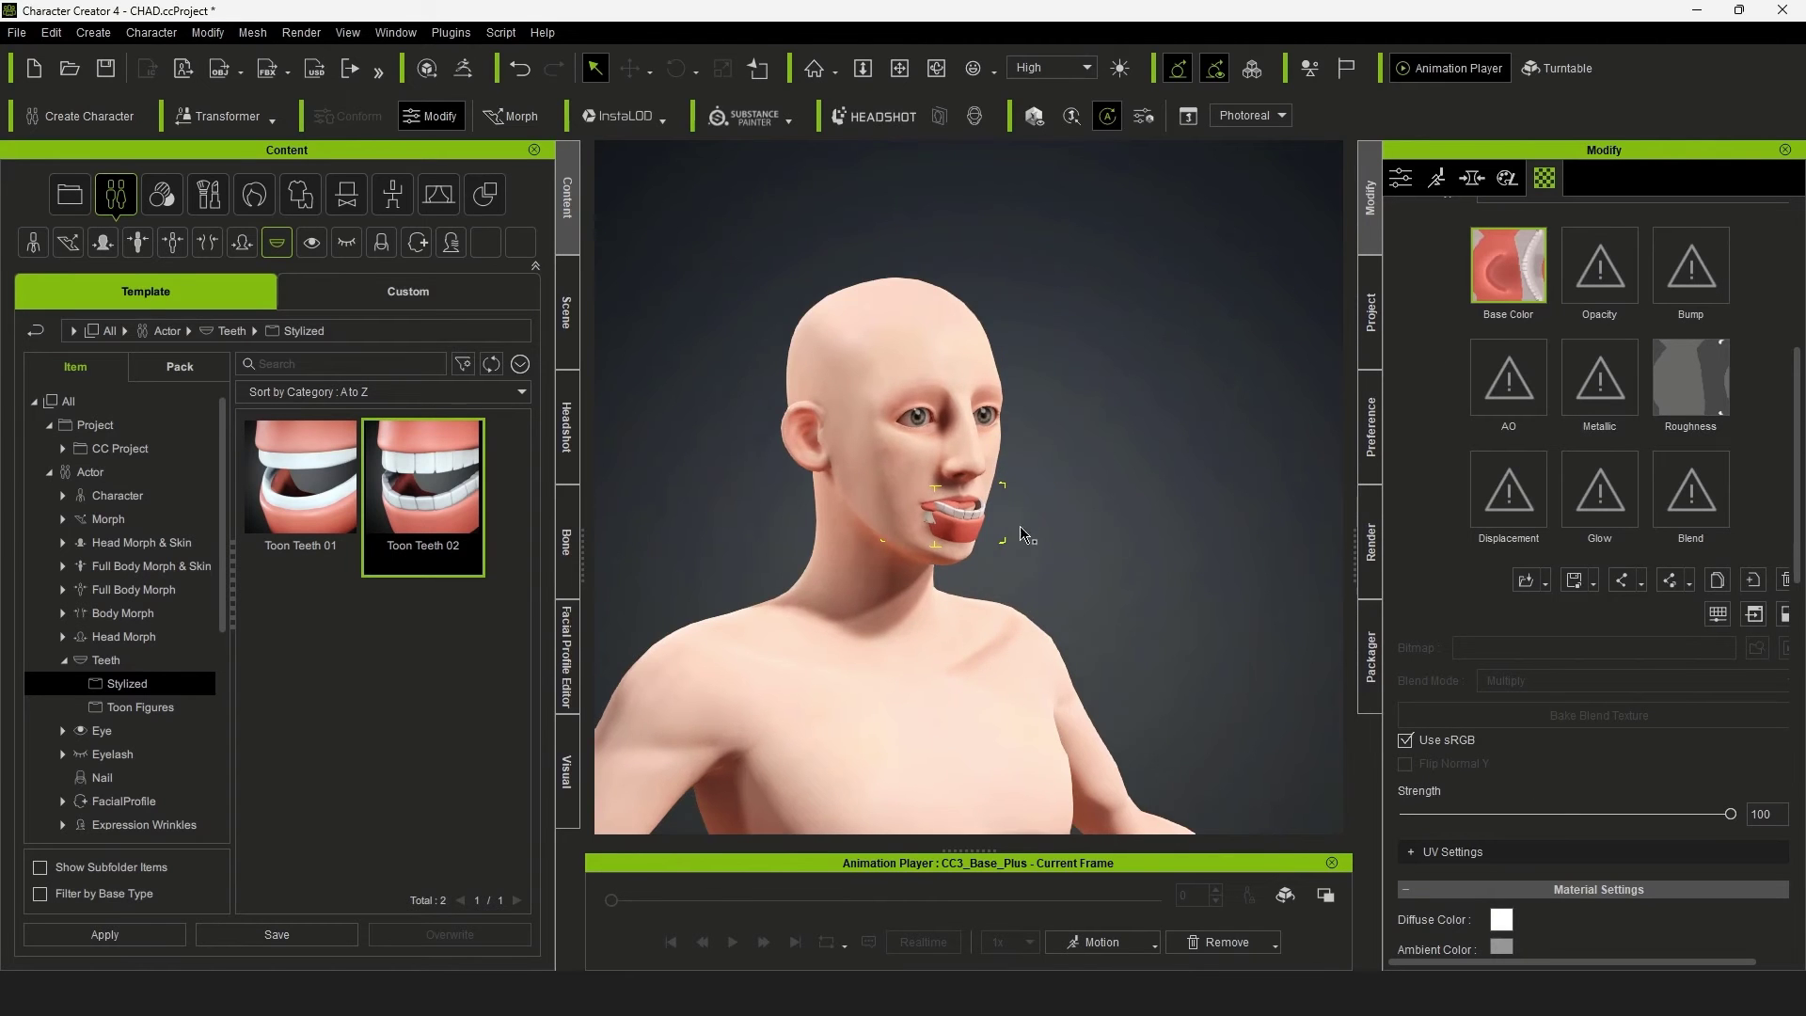
scroll(950, 568, up, 5)
right_drag(950, 569, 1011, 555)
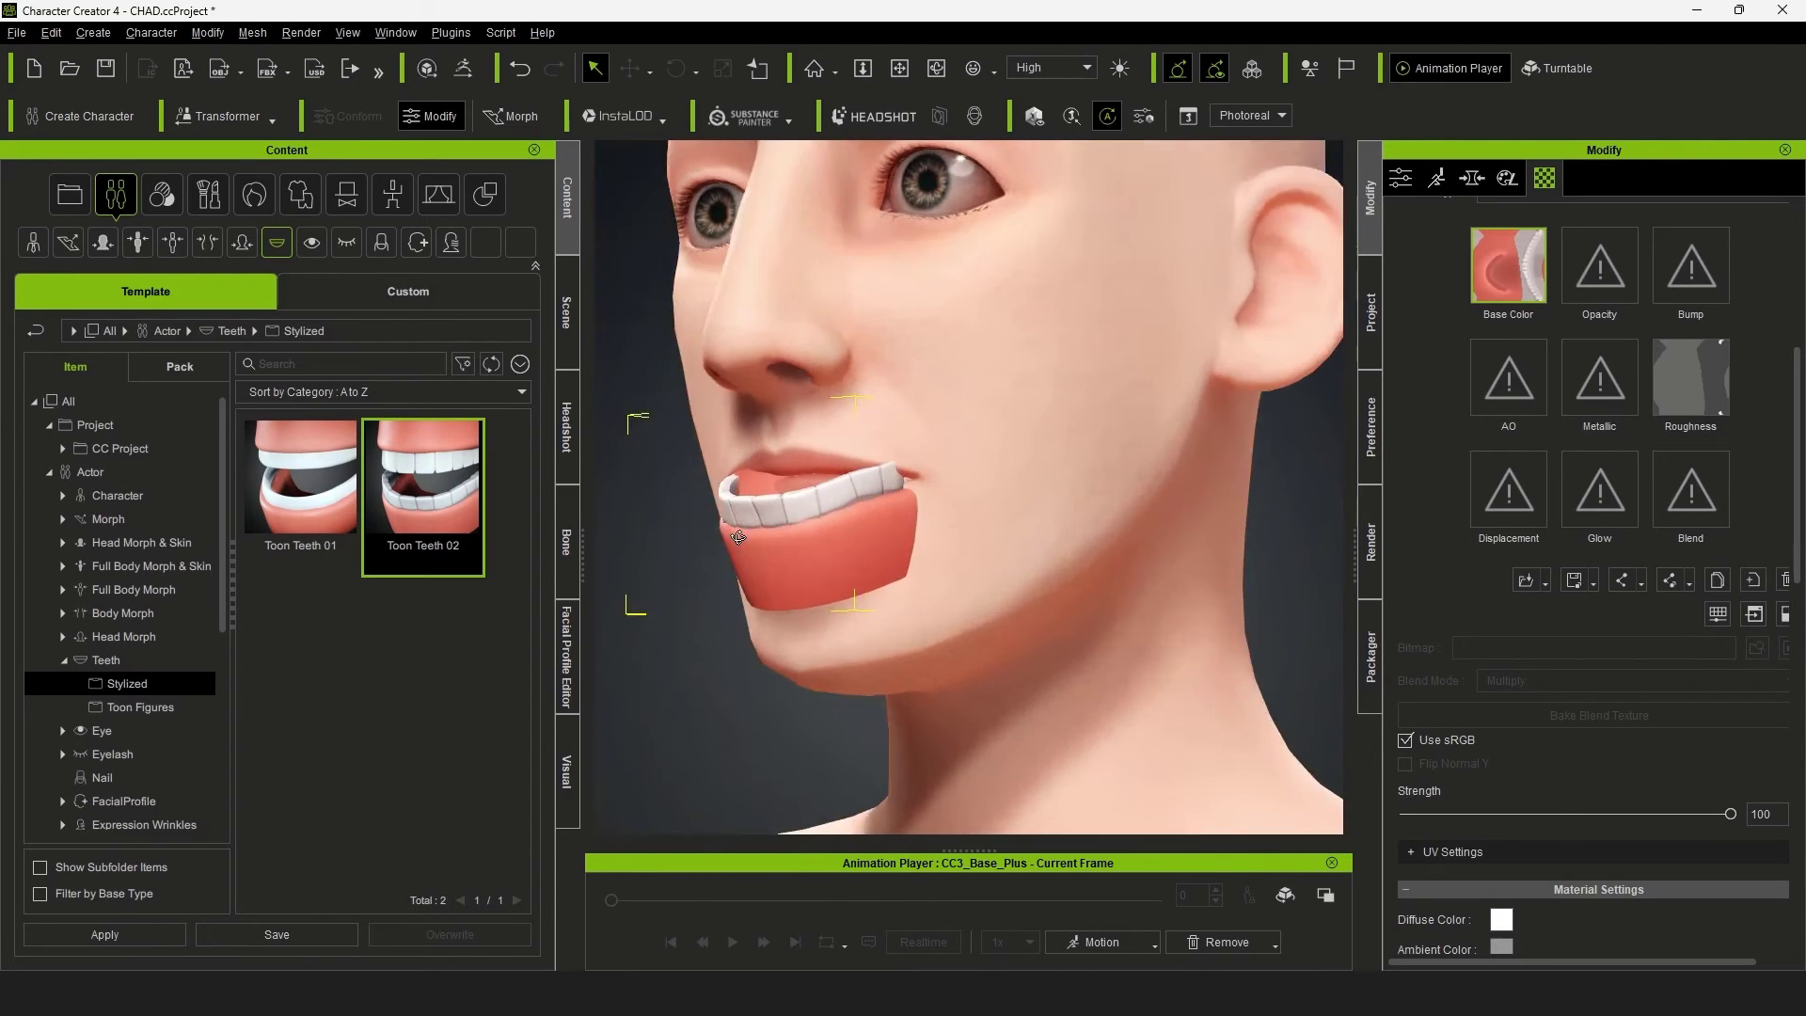
click(567, 295)
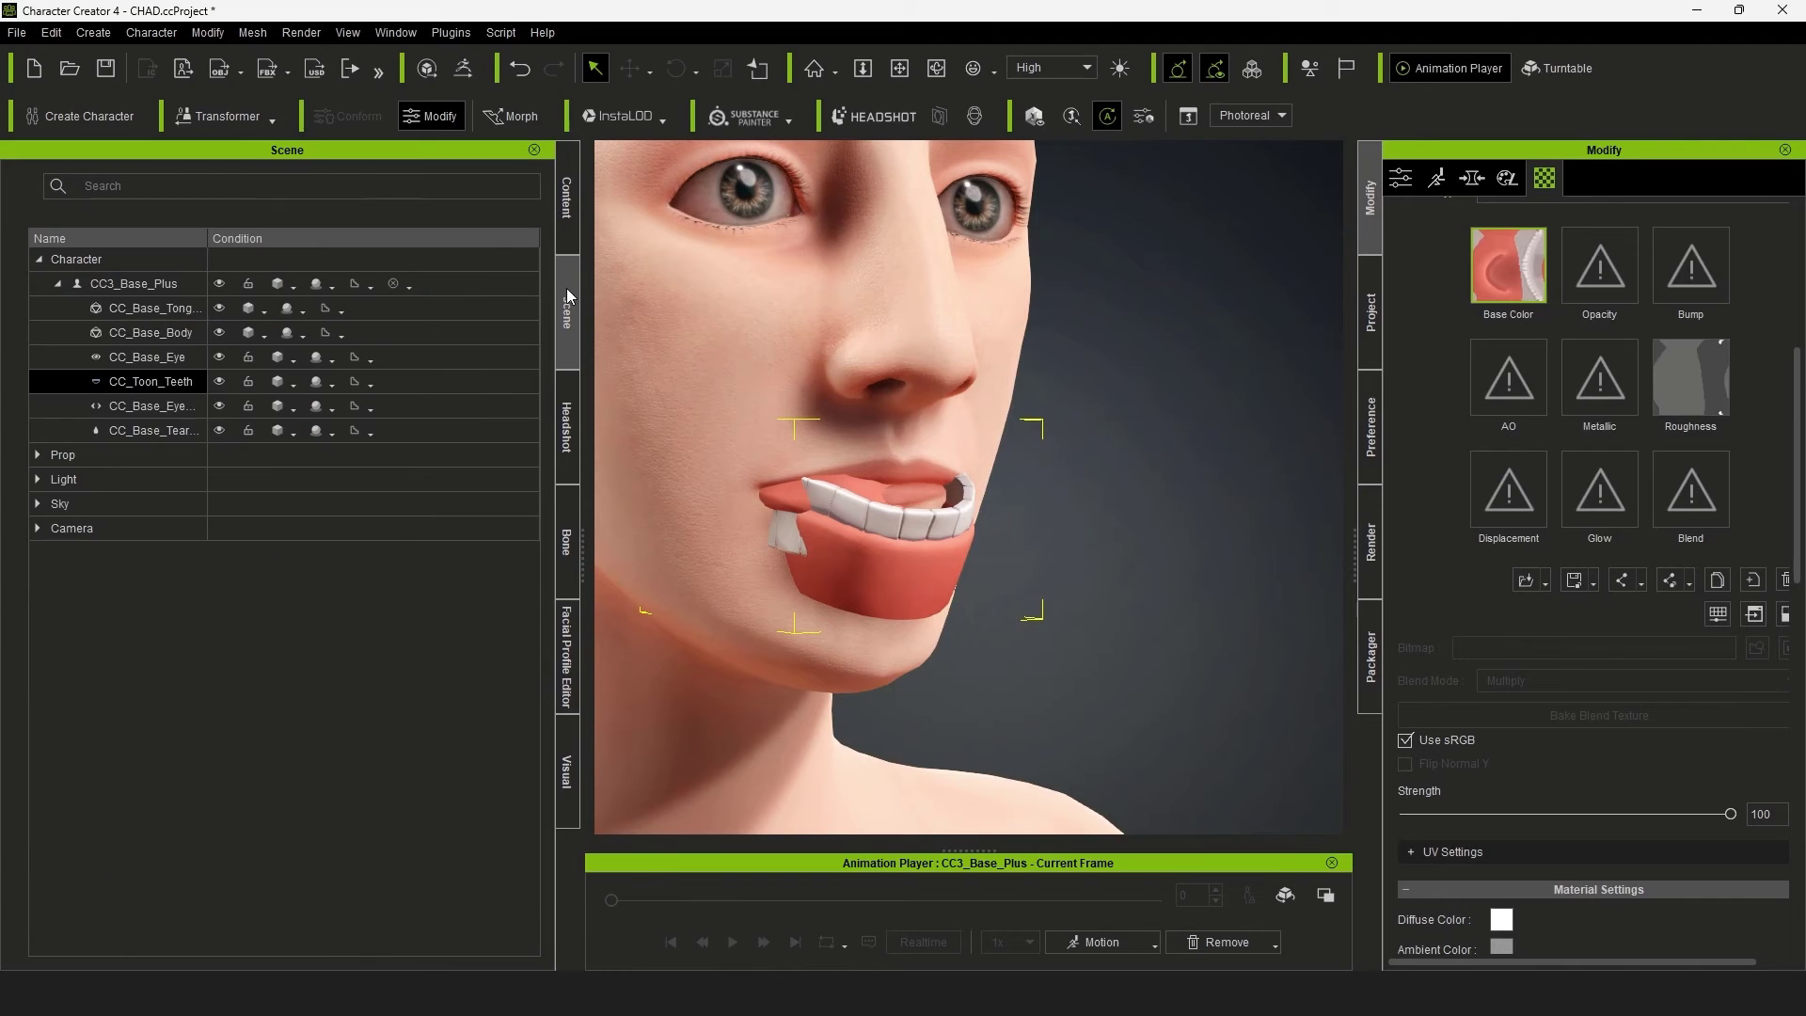
Step: Show the head as wireframe and select the CC_Toon_Teeth object
click(170, 290)
click(295, 288)
click(327, 362)
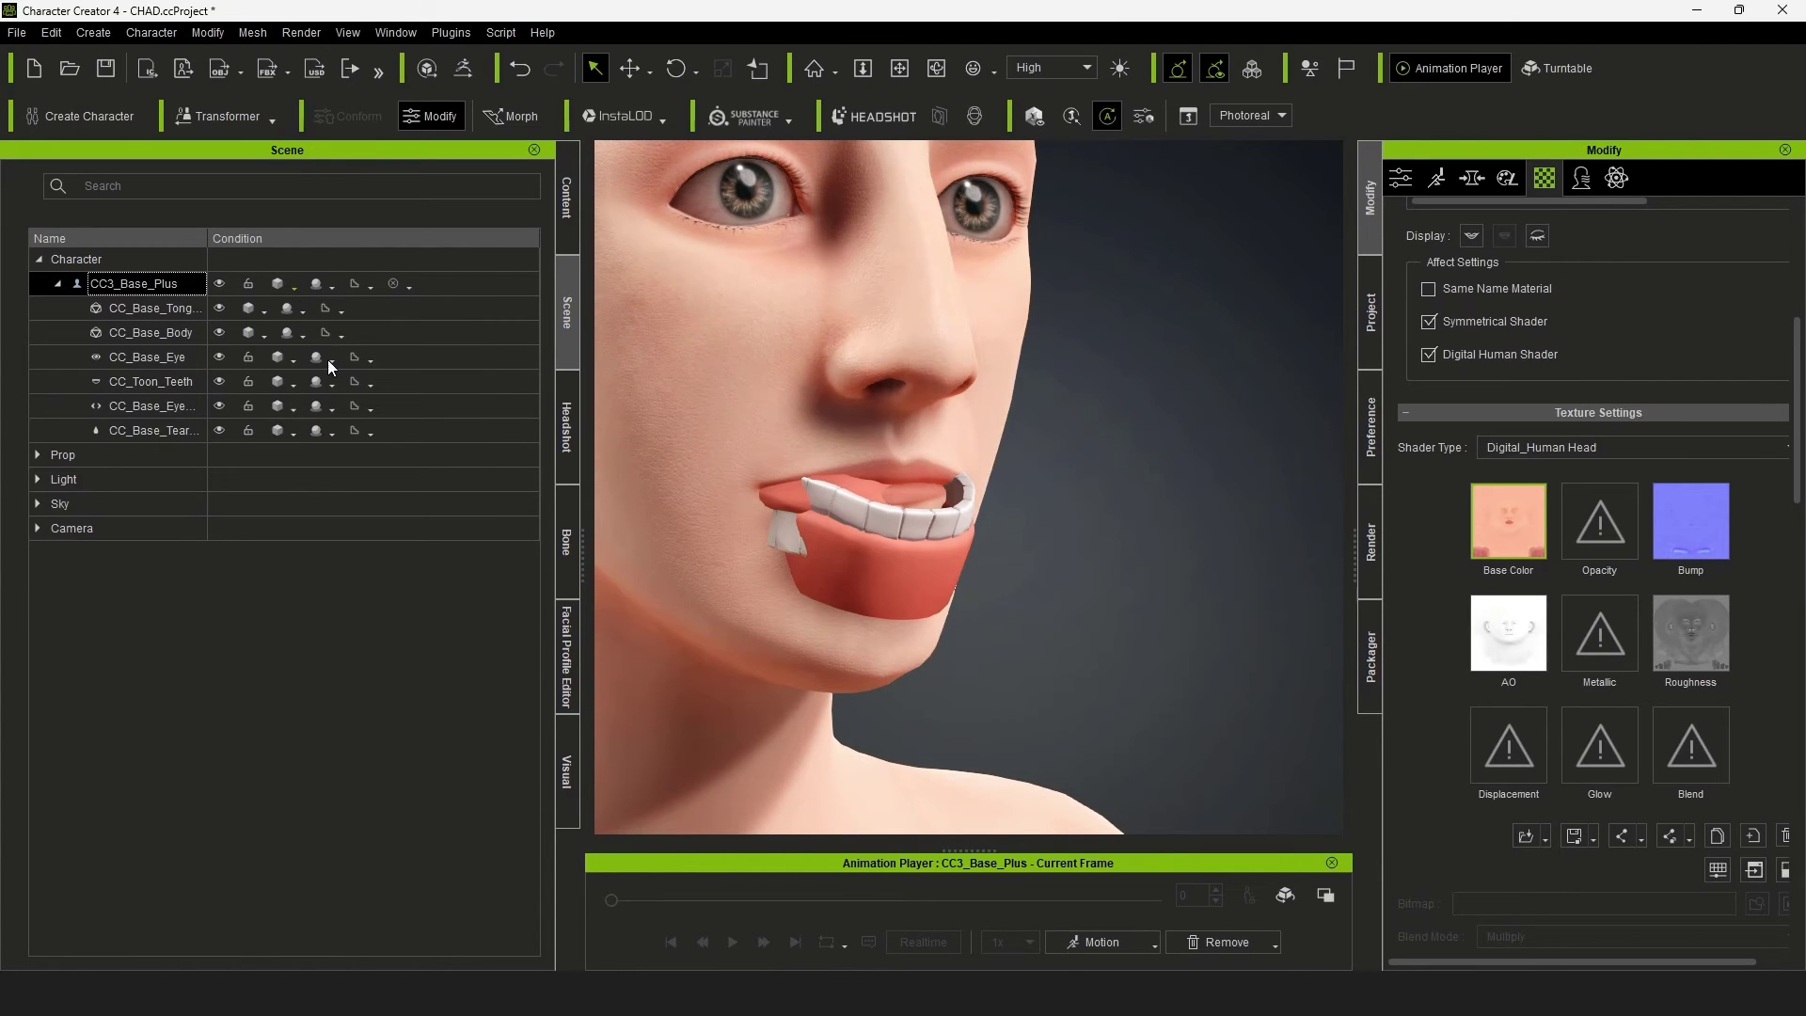
click(158, 383)
click(296, 381)
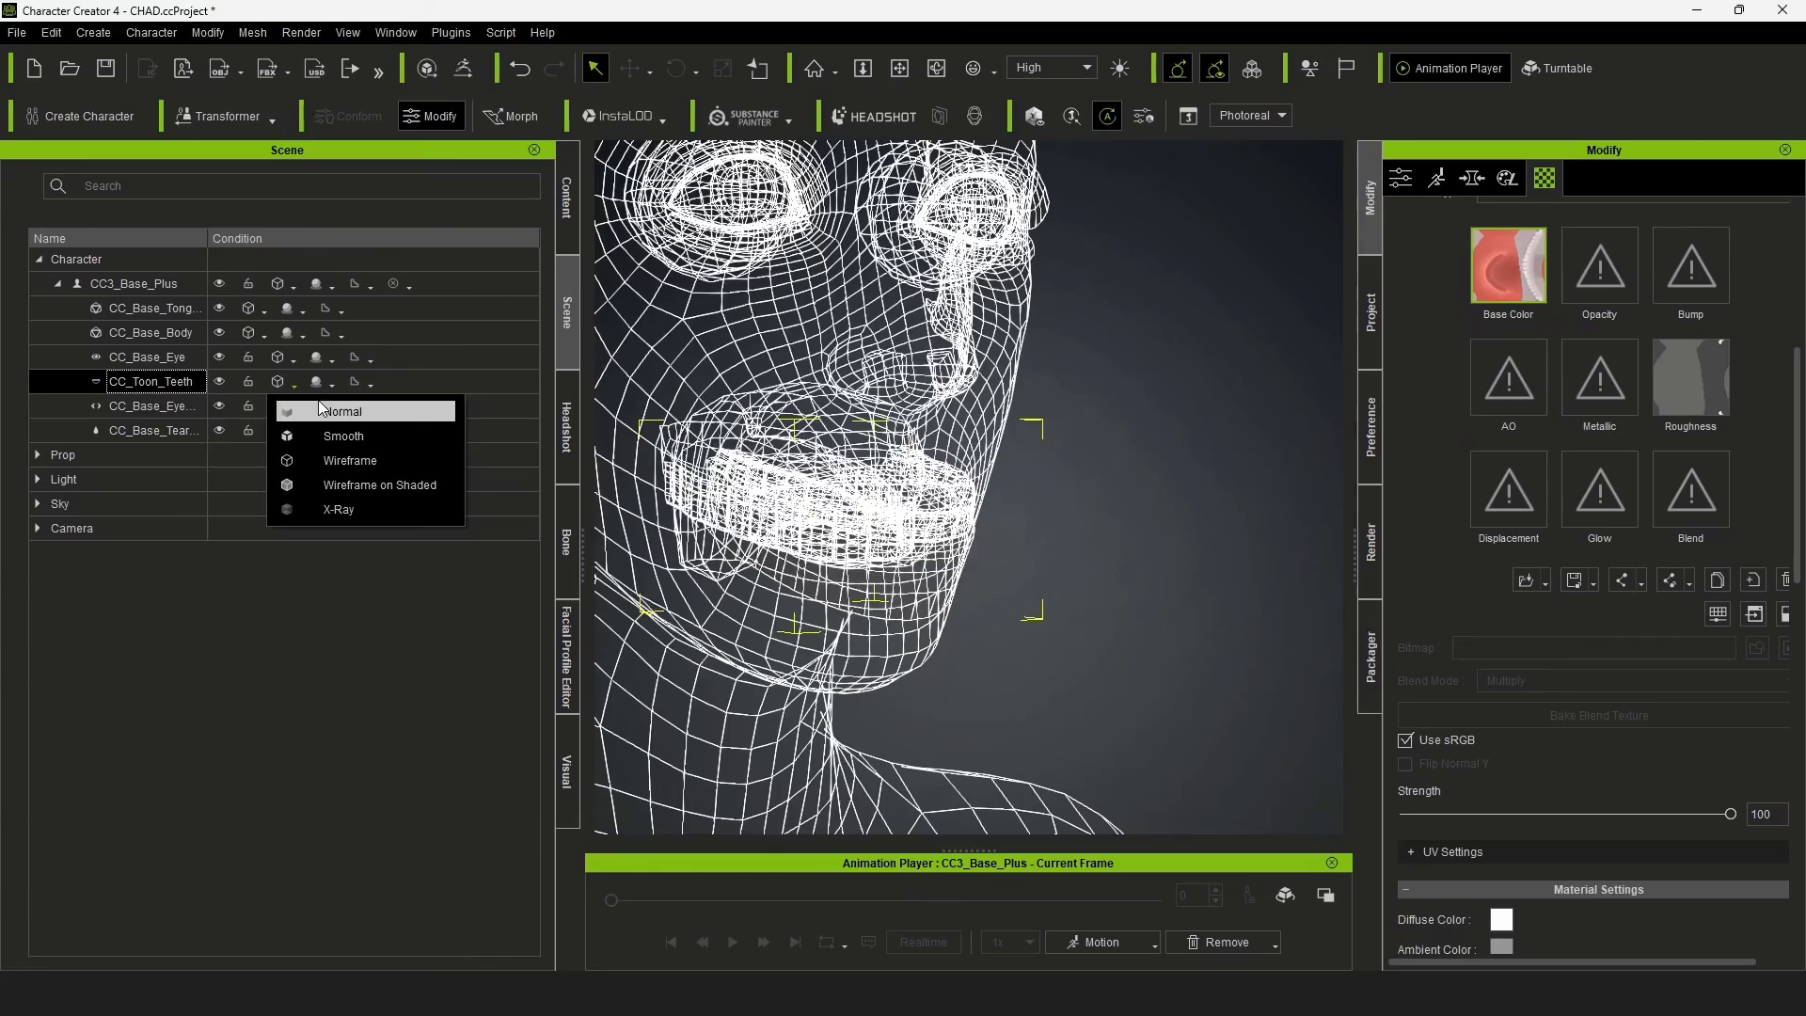
mouse_move(1133, 584)
right_down()
mouse_move(1168, 552)
mouse_move(777, 493)
mouse_move(954, 545)
right_up()
scroll(954, 545, up, 5)
scroll(680, 525, down, 3)
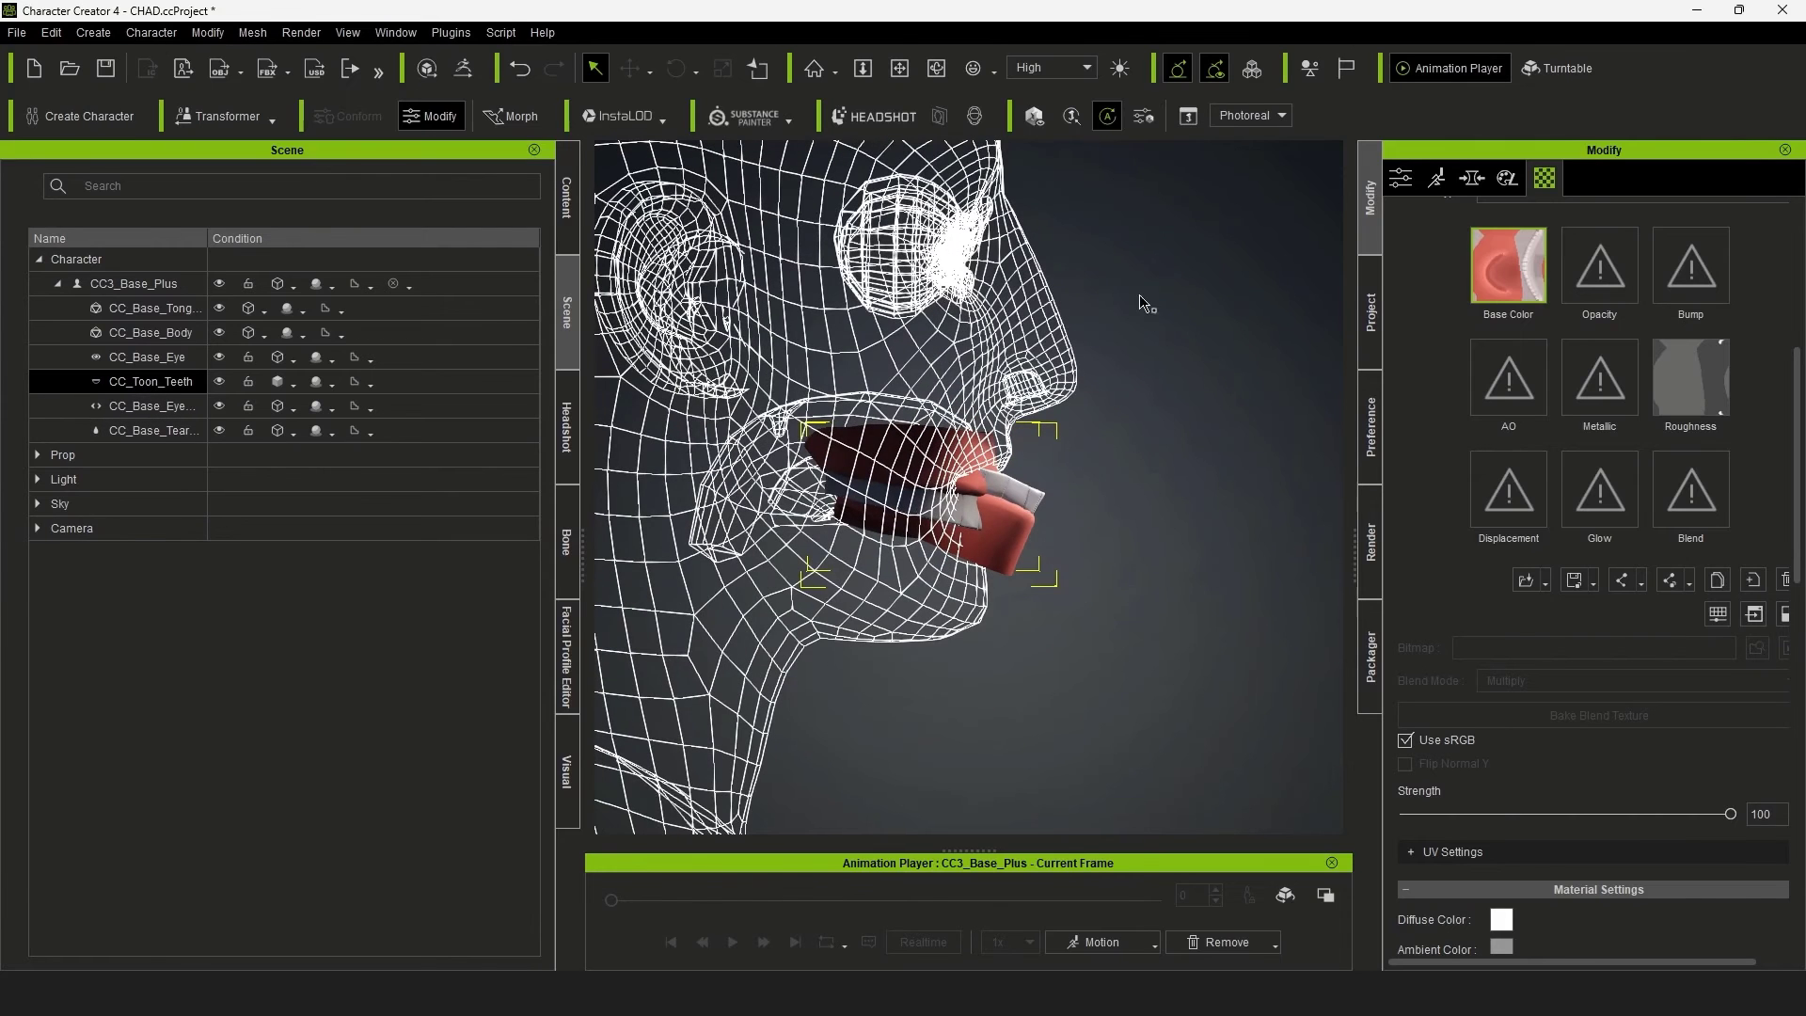
Step: In Edit Mesh, box-select the teeth and gum elements and move them back along X
click(1399, 185)
click(1669, 386)
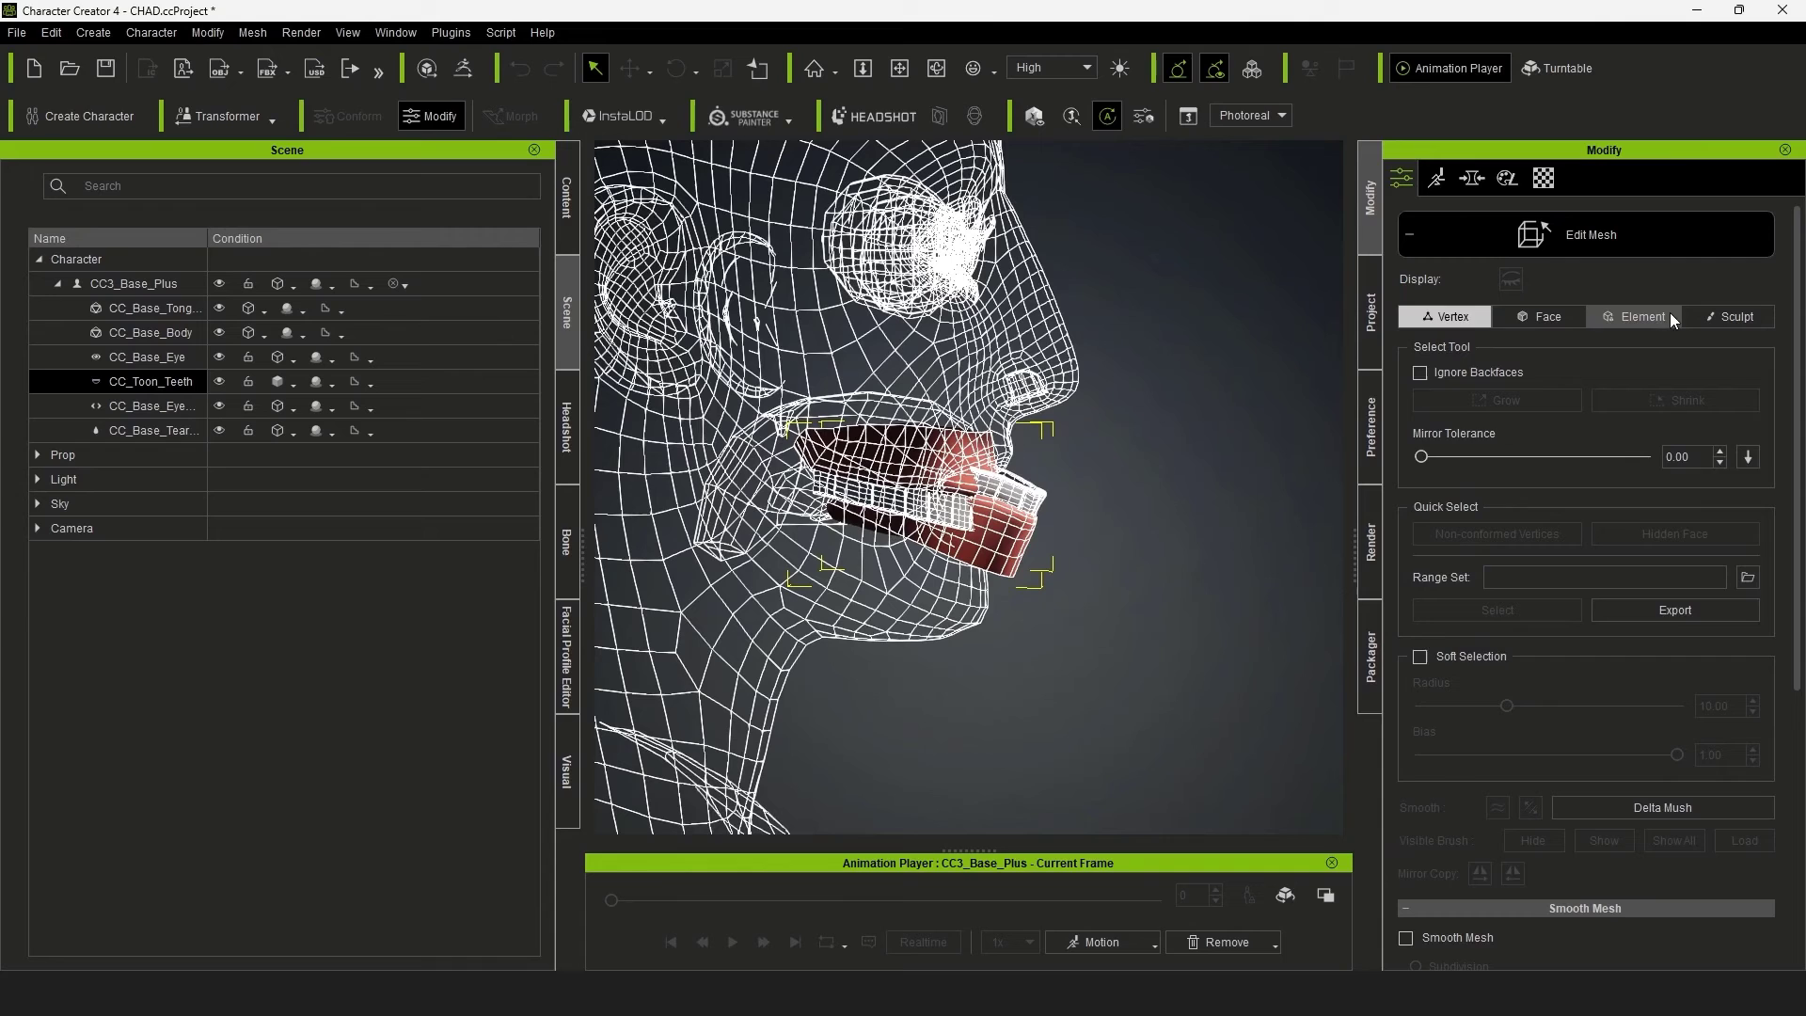
drag(1177, 701, 651, 293)
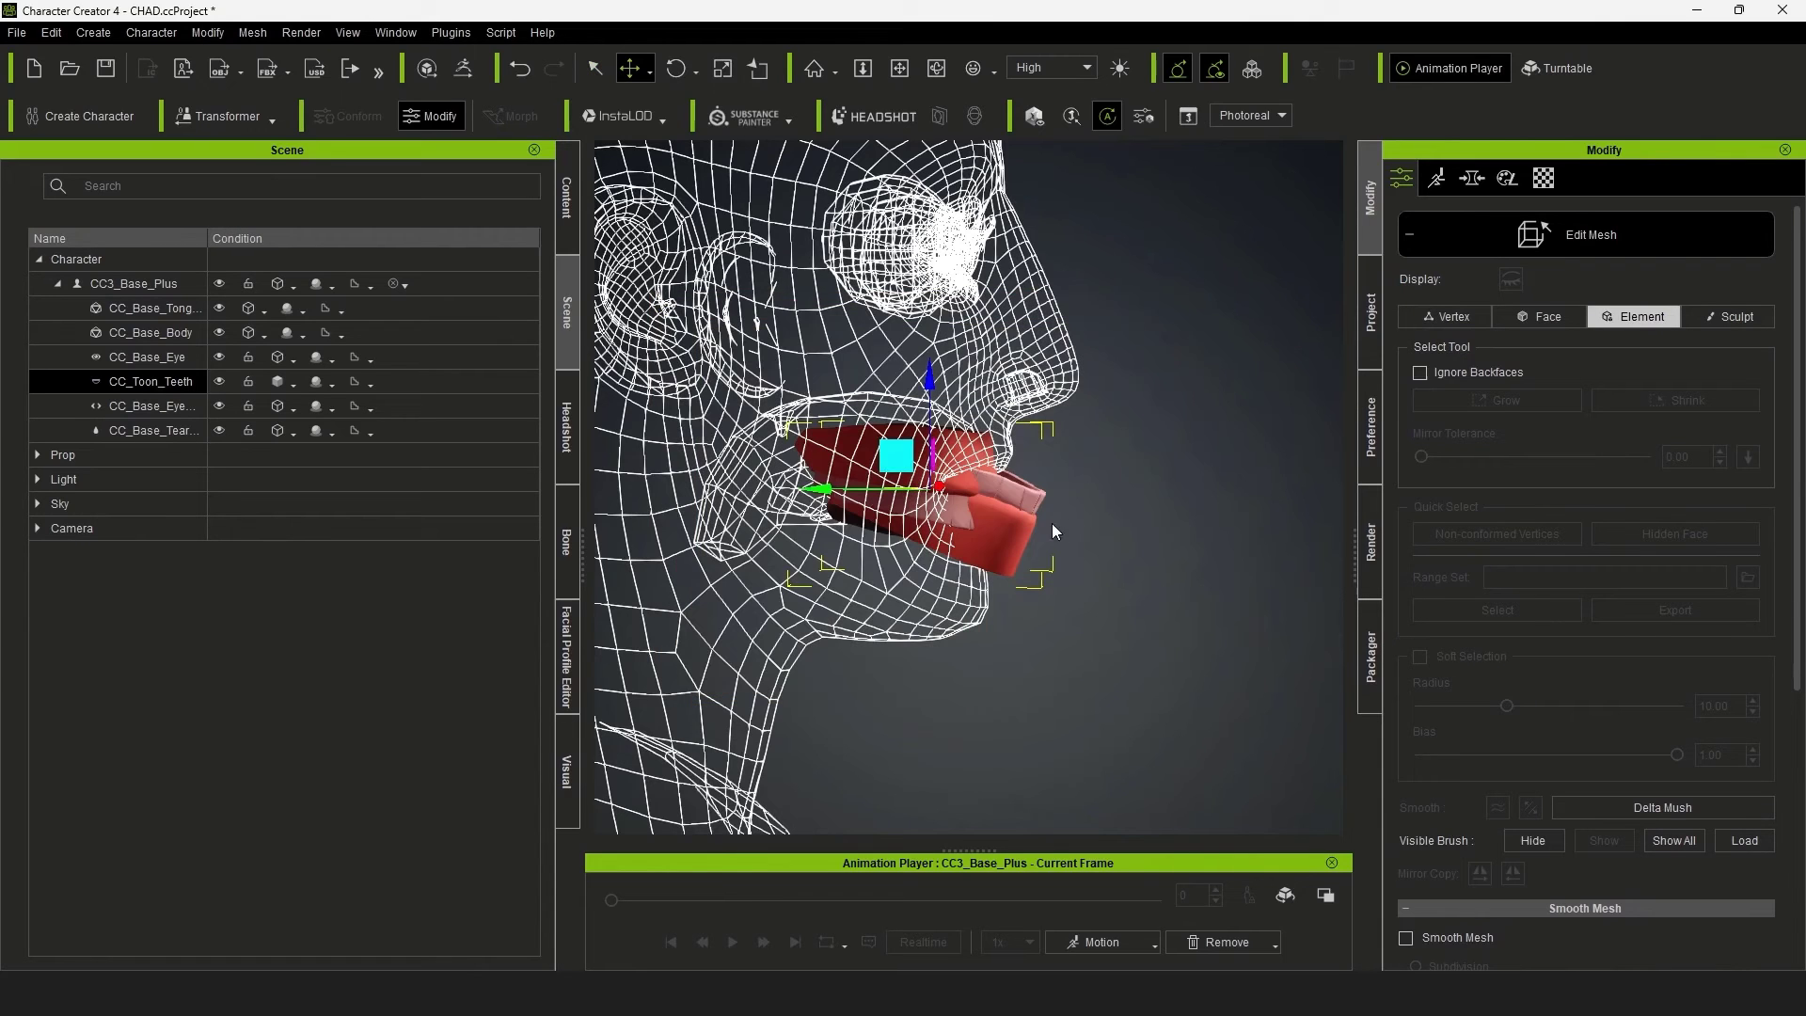
key(w)
drag(823, 503, 757, 489)
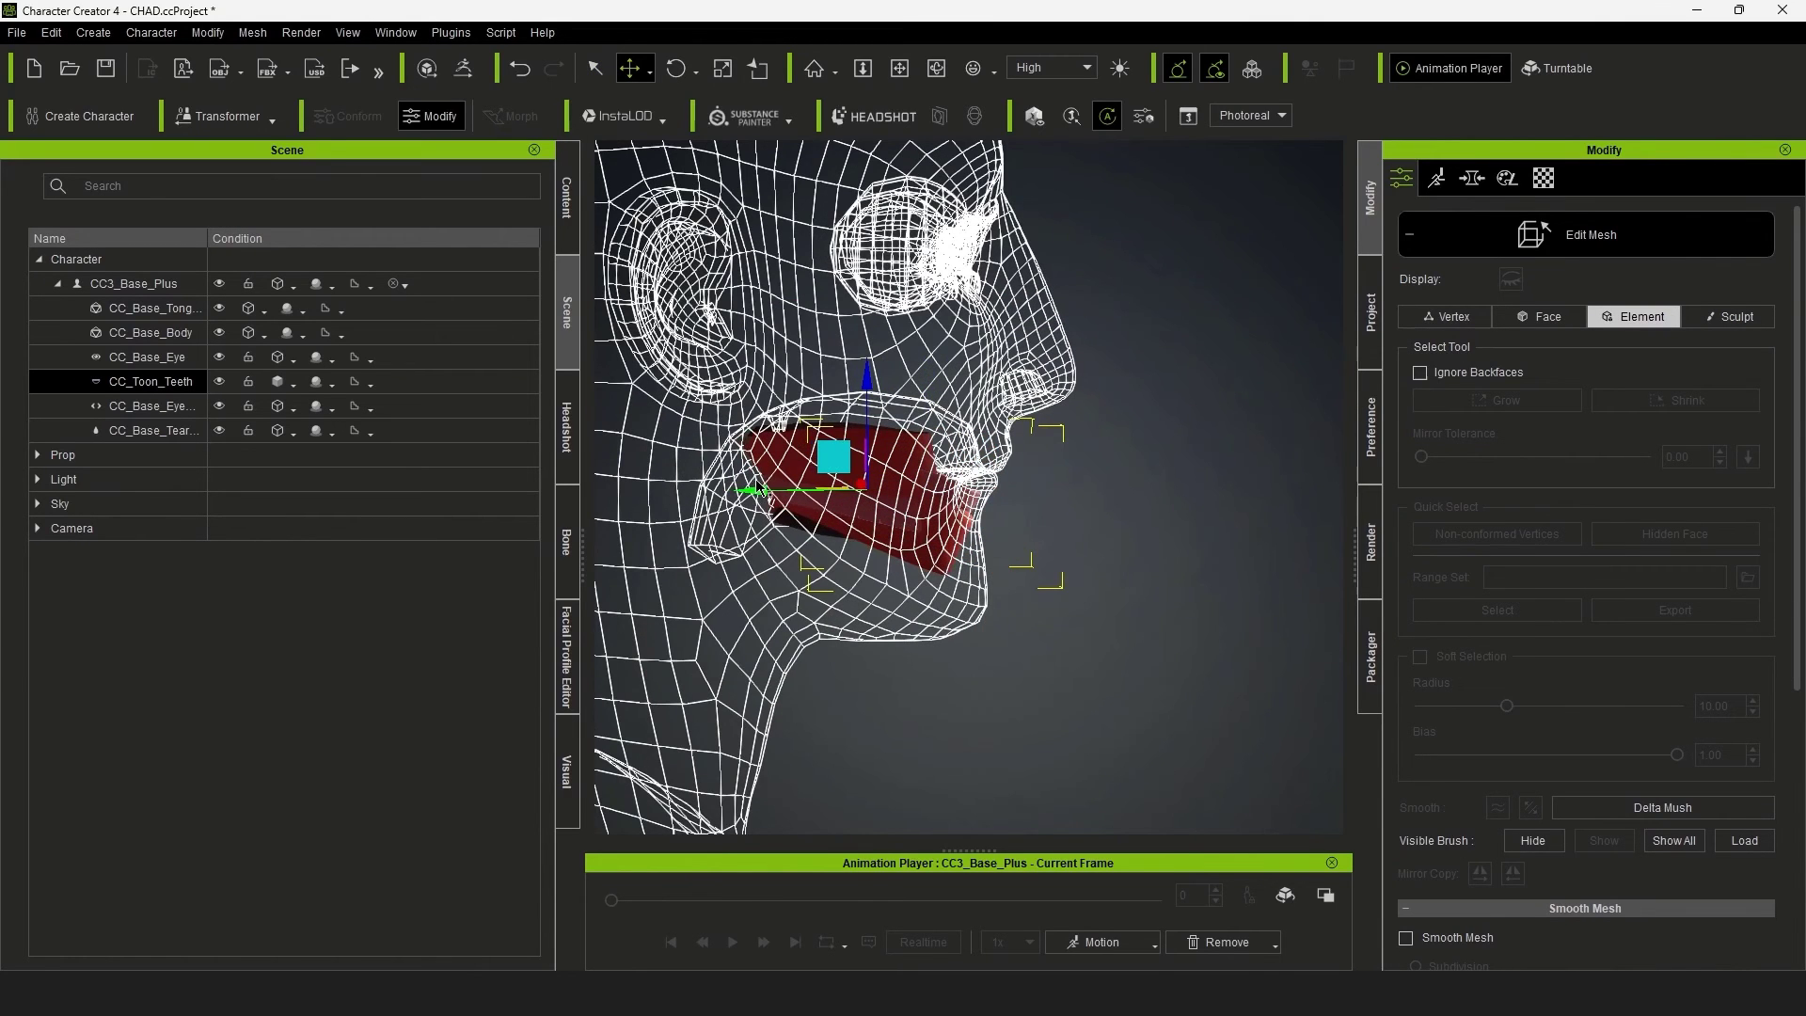
key(q)
scroll(896, 544, up, 10)
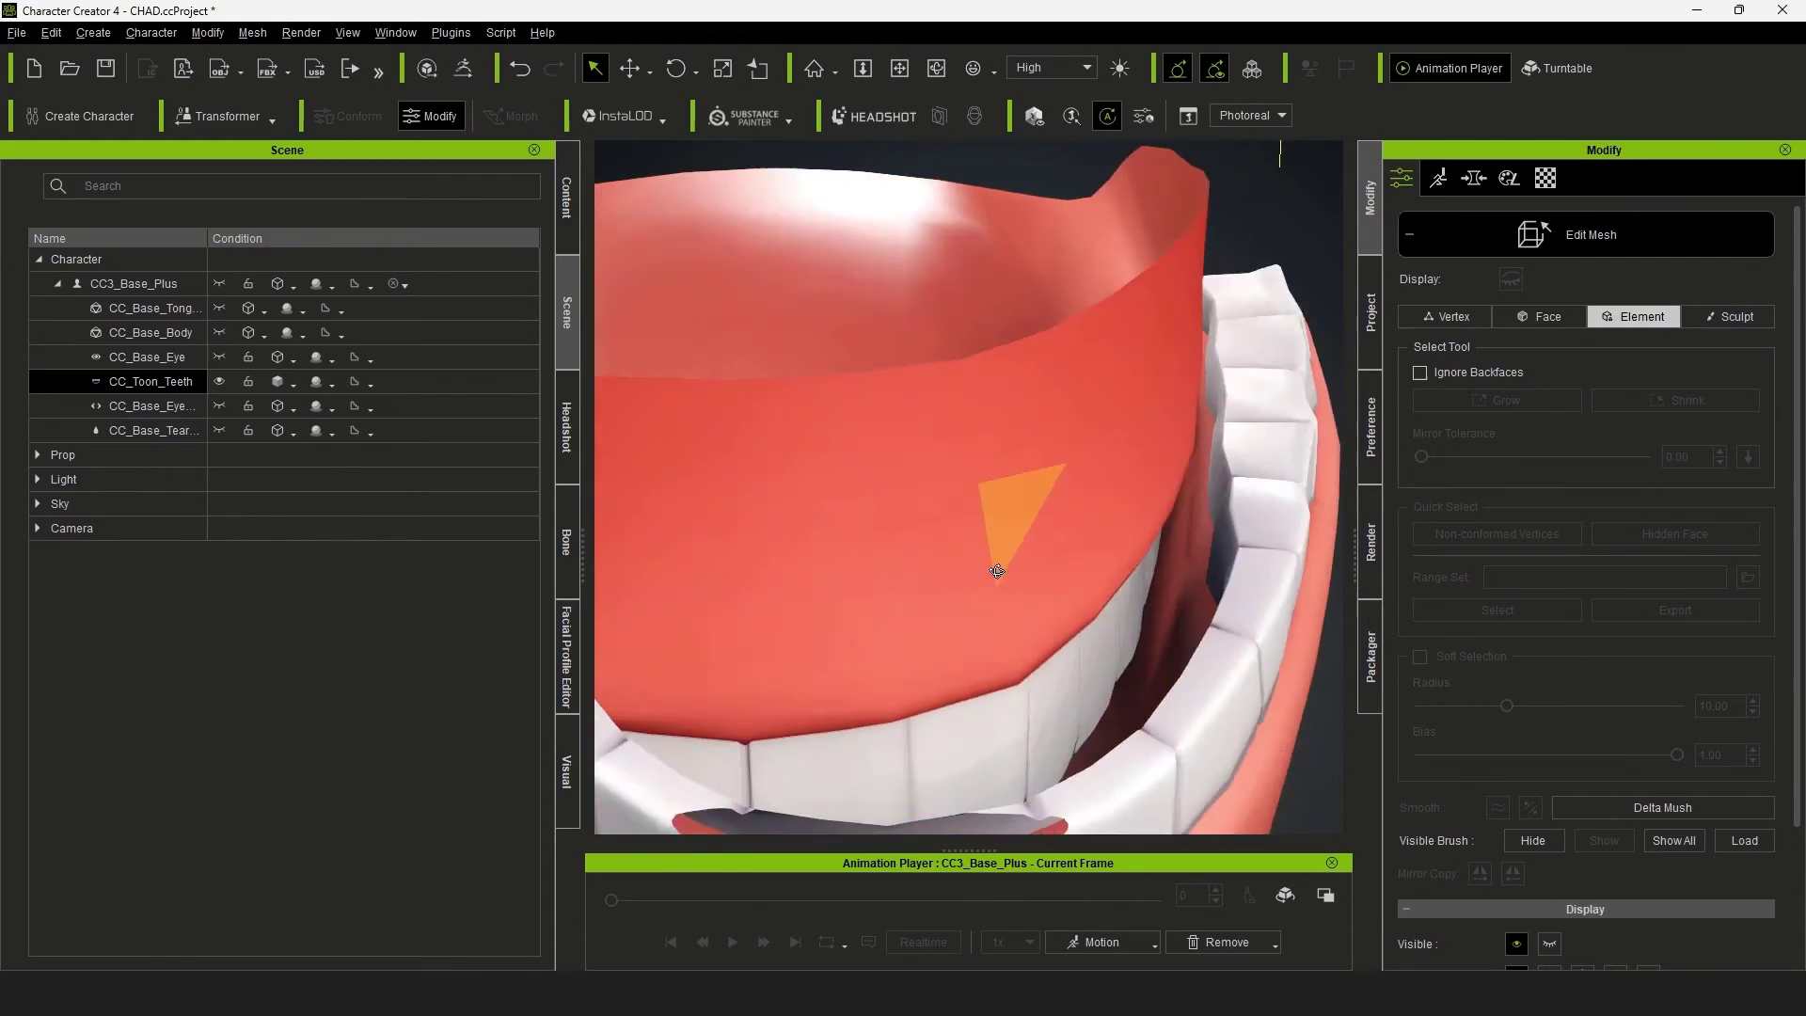
right_drag(896, 544, 811, 250)
scroll(956, 431, down, 10)
key(w)
mouse_move(957, 431)
right_down()
mouse_move(1003, 424)
mouse_move(1250, 556)
right_up()
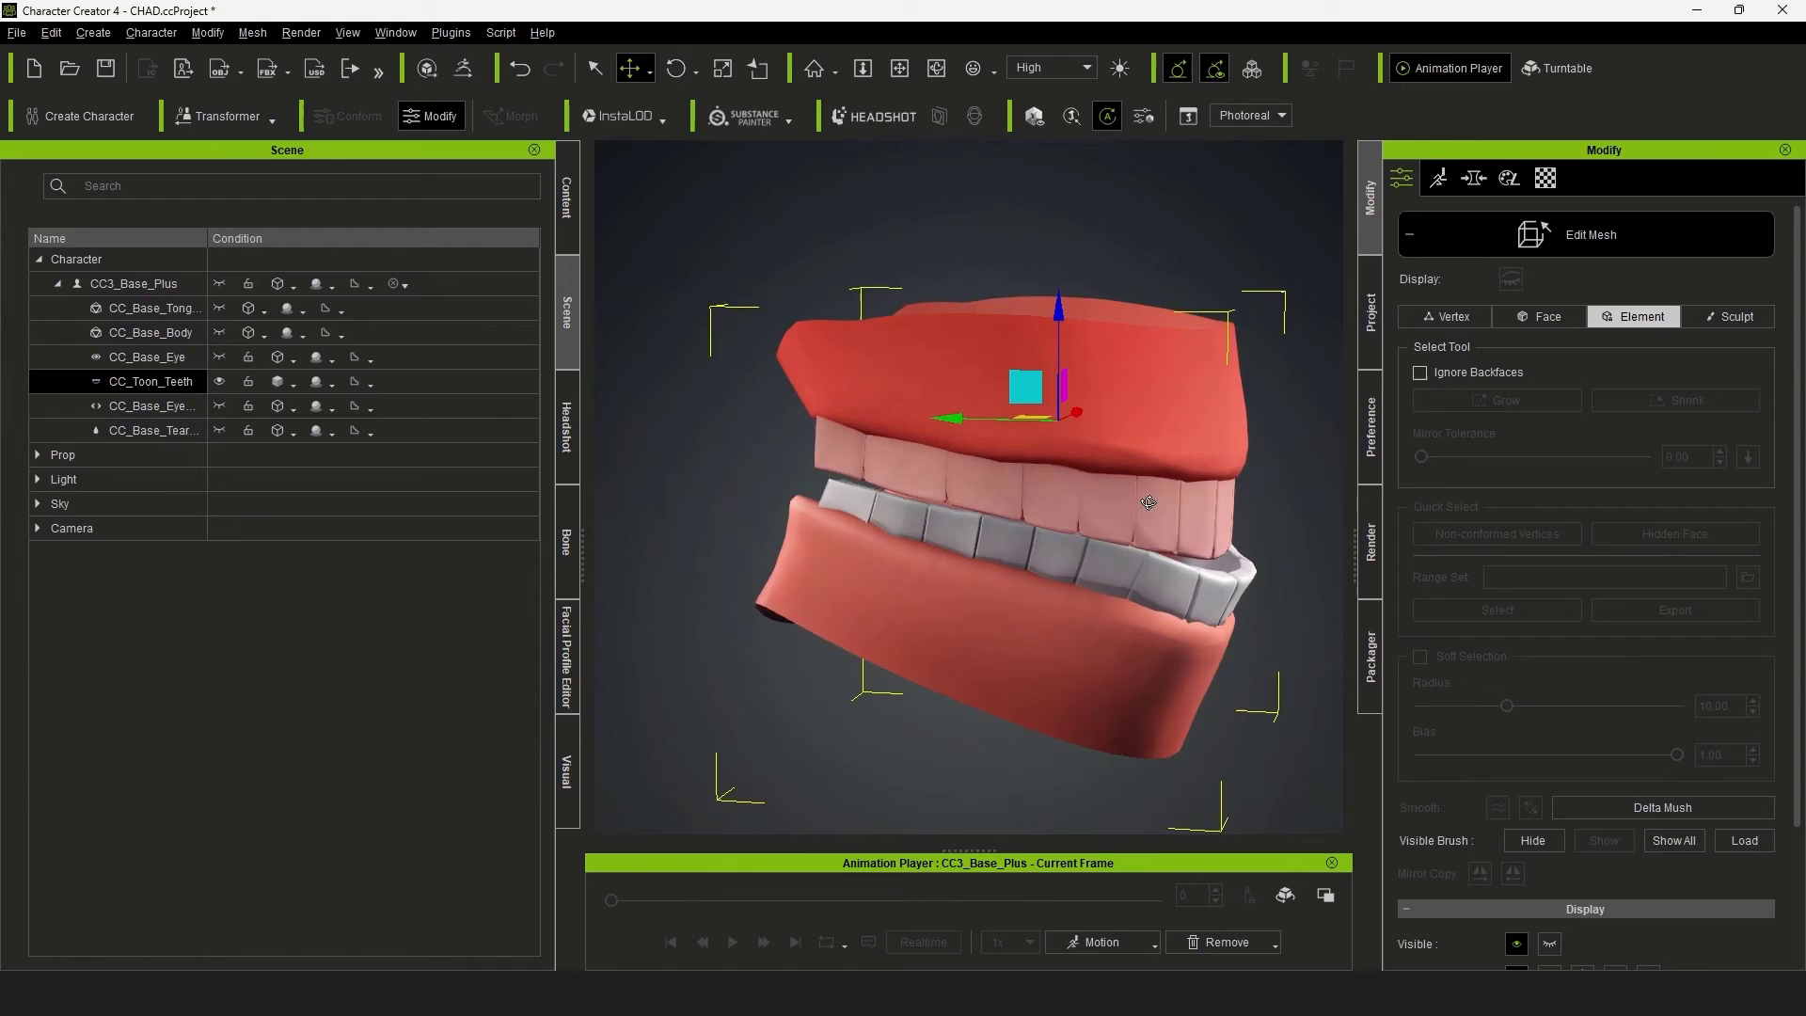
right_drag(1250, 556, 1007, 598)
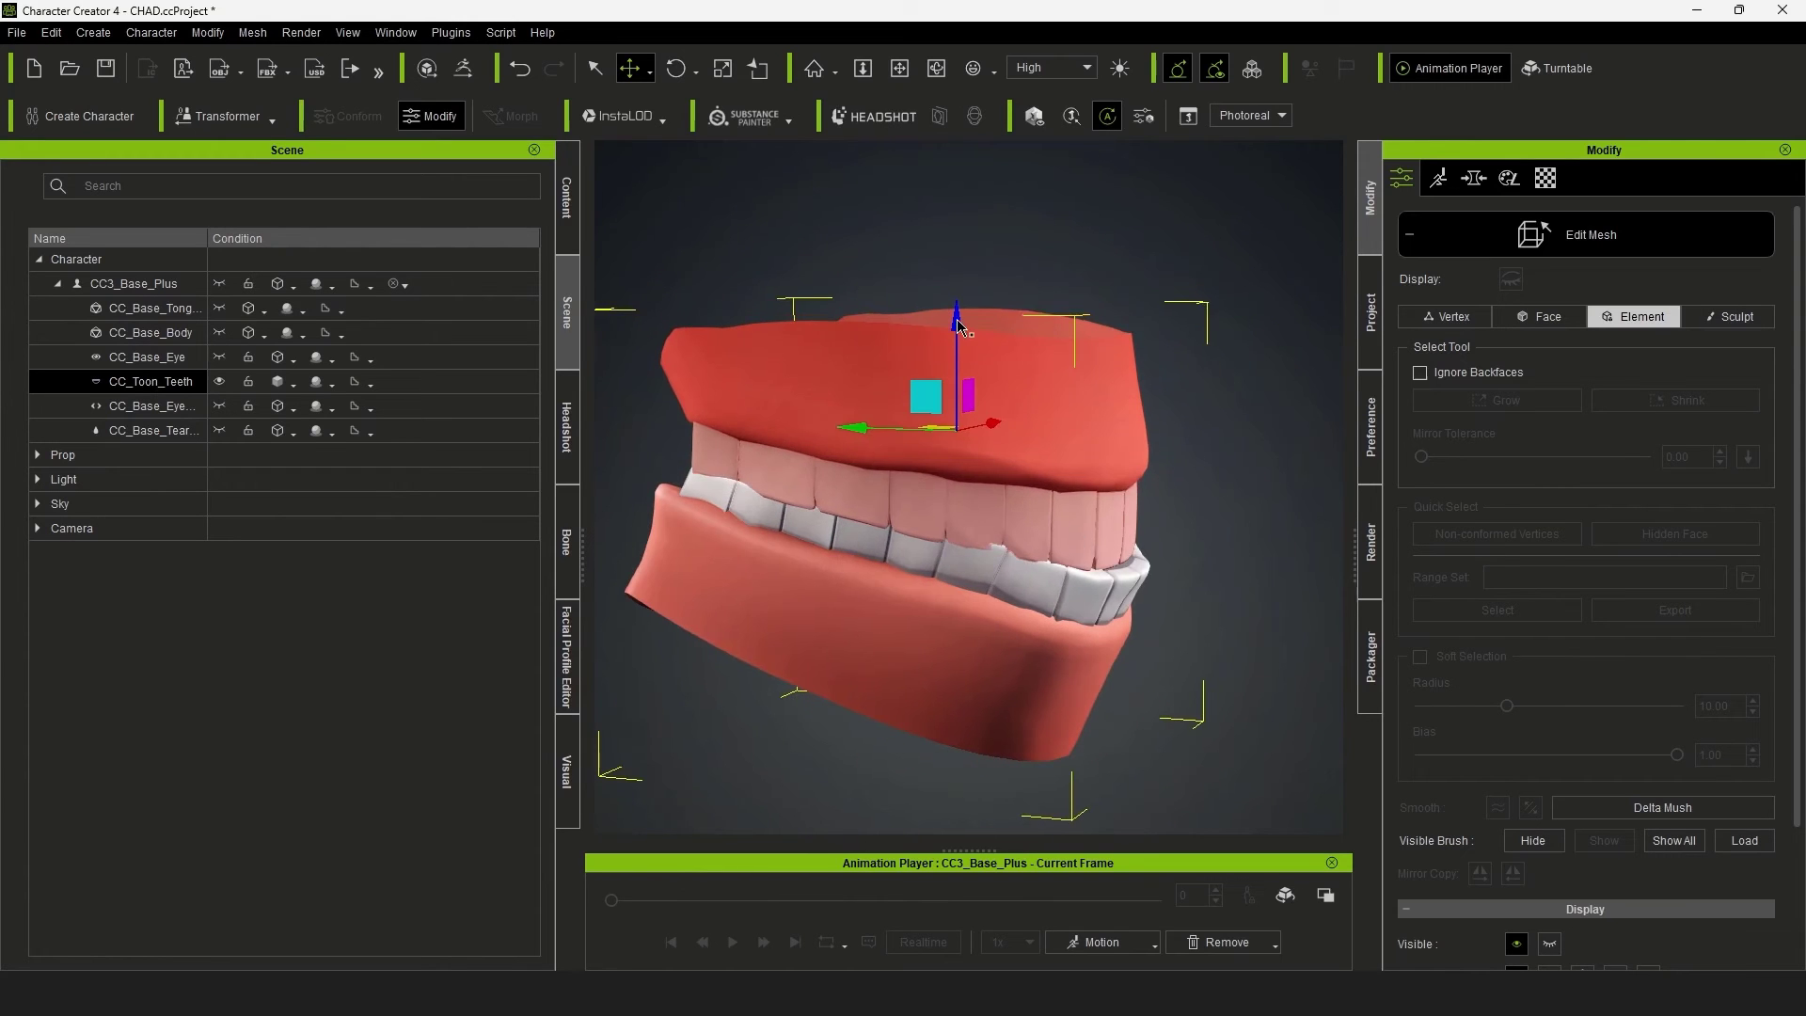
key(Escape)
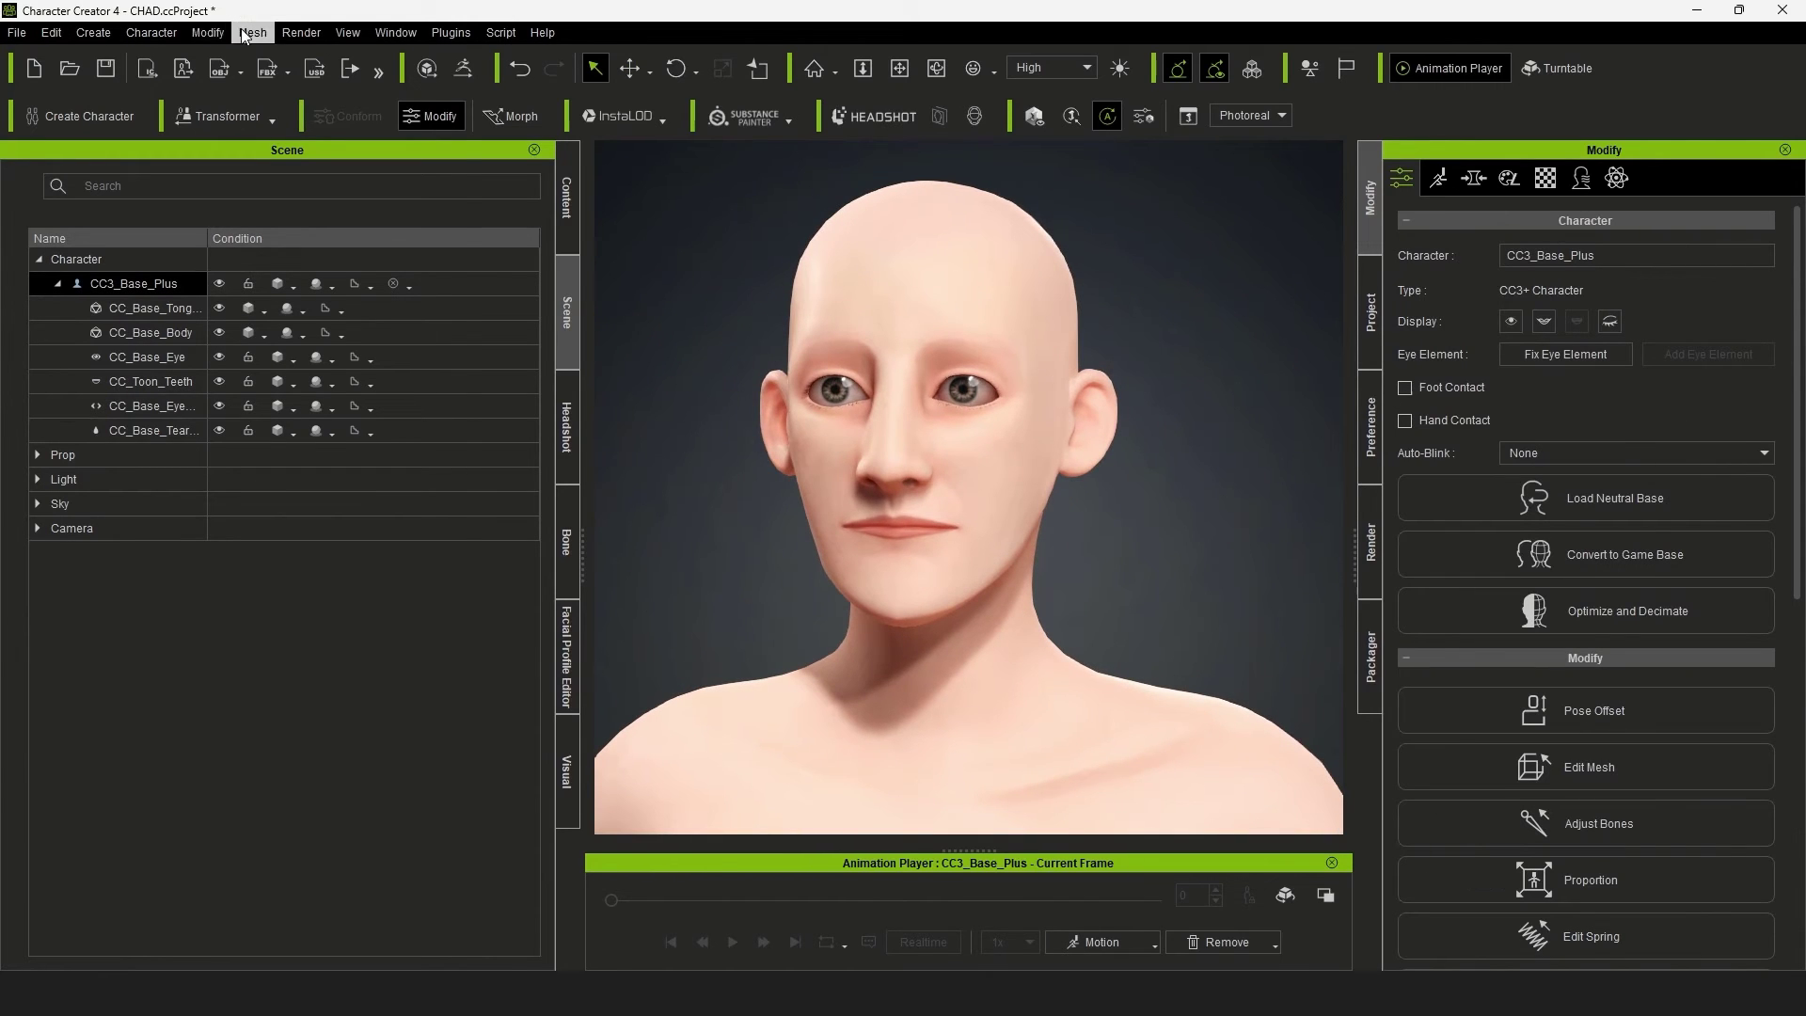
Step: Open the mouth and inspect the repositioned teeth behind the lips
click(252, 32)
click(282, 189)
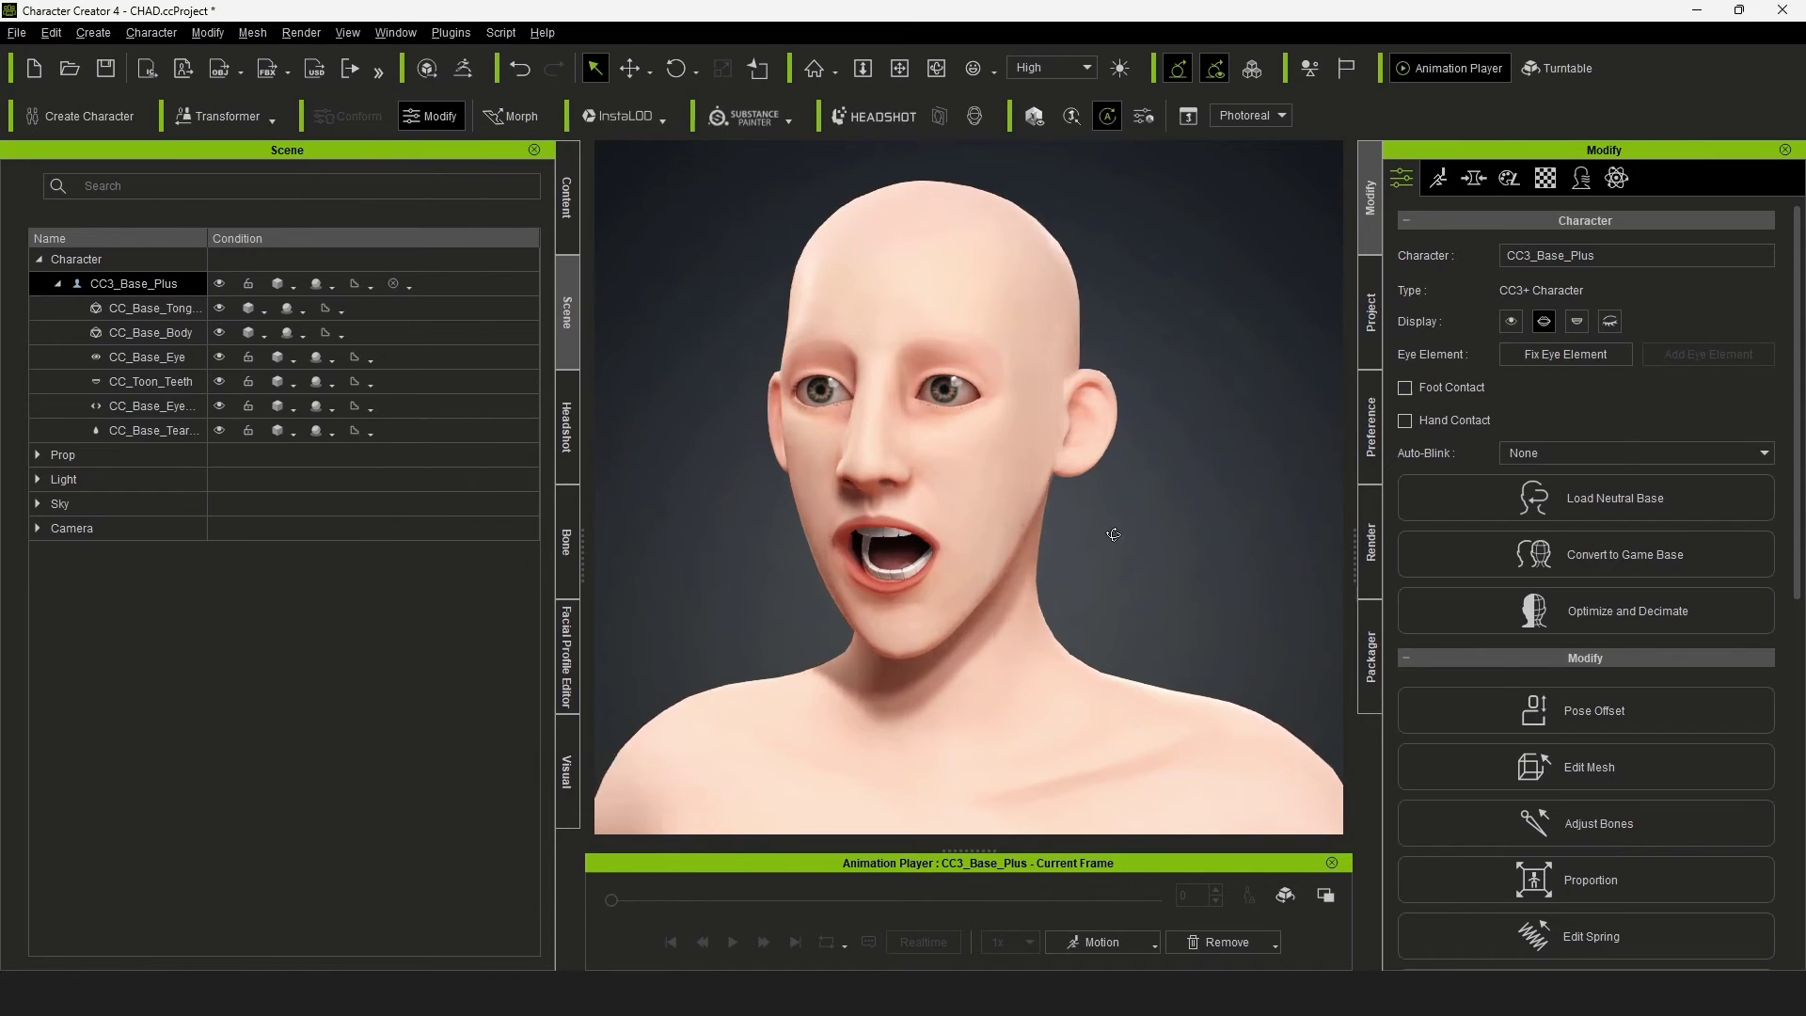
right_drag(1112, 534, 1282, 512)
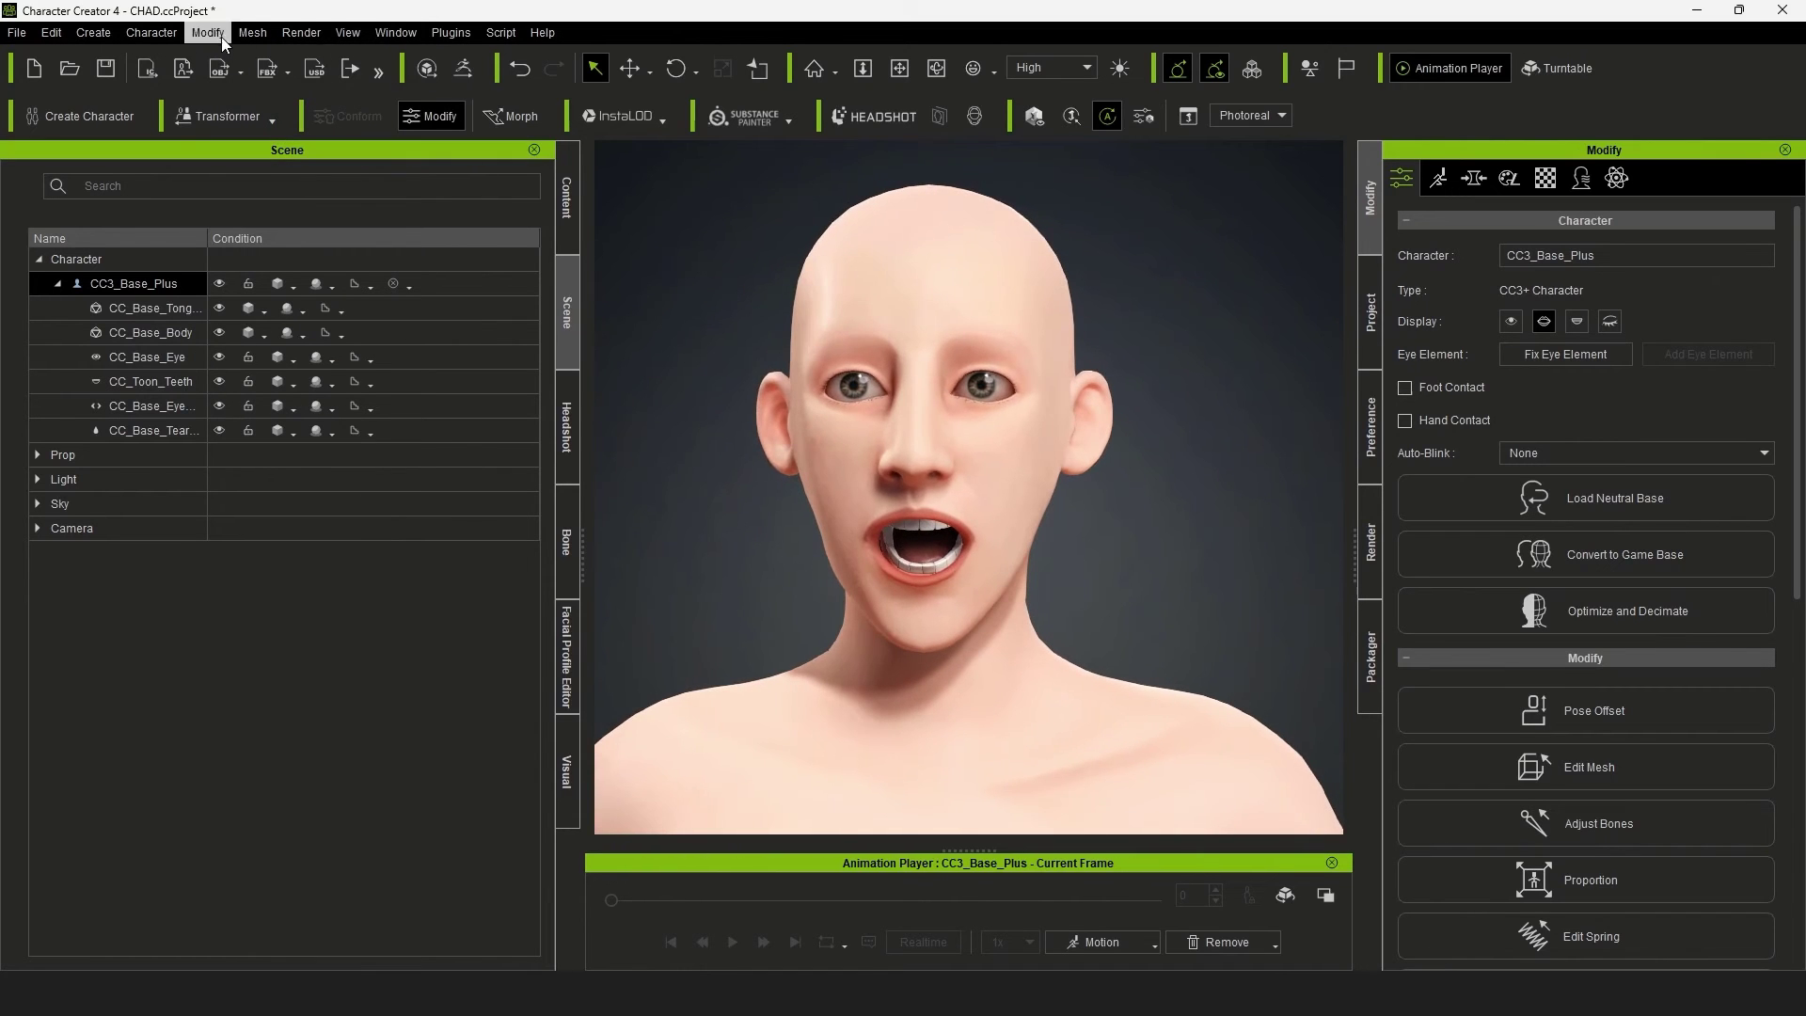
scroll(994, 612, up, 5)
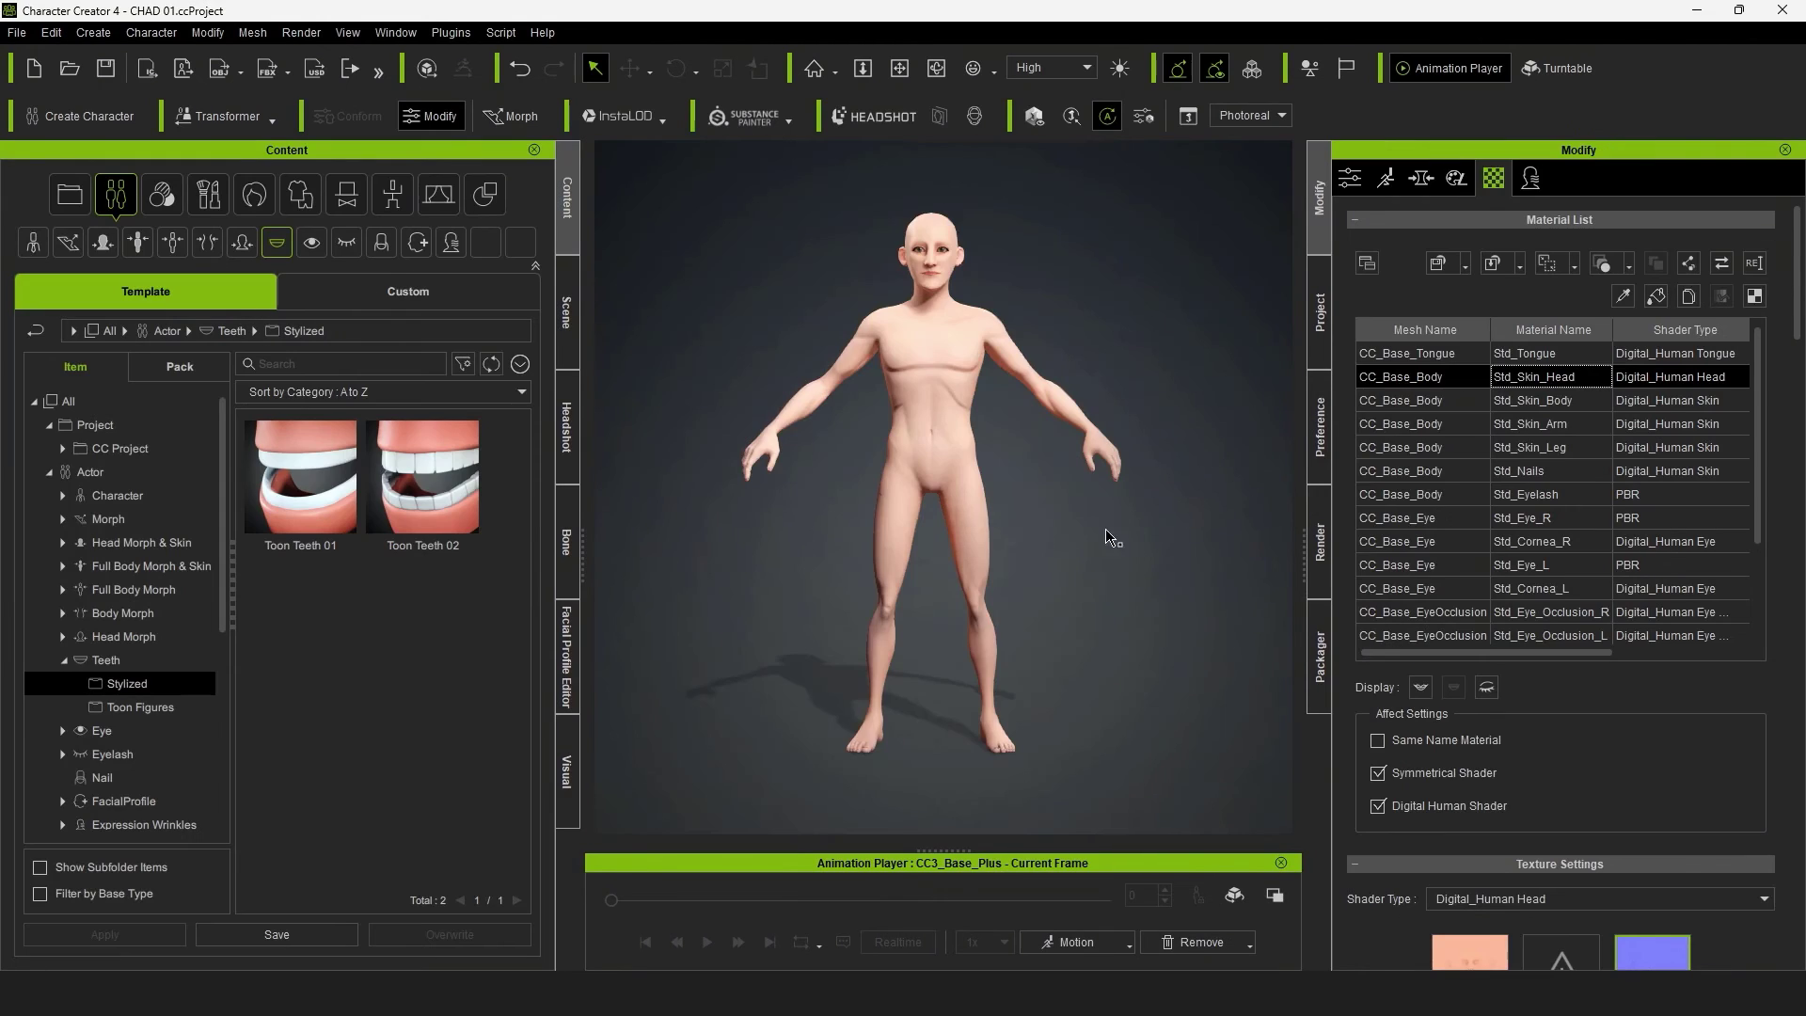
middle_drag(1113, 538, 1064, 553)
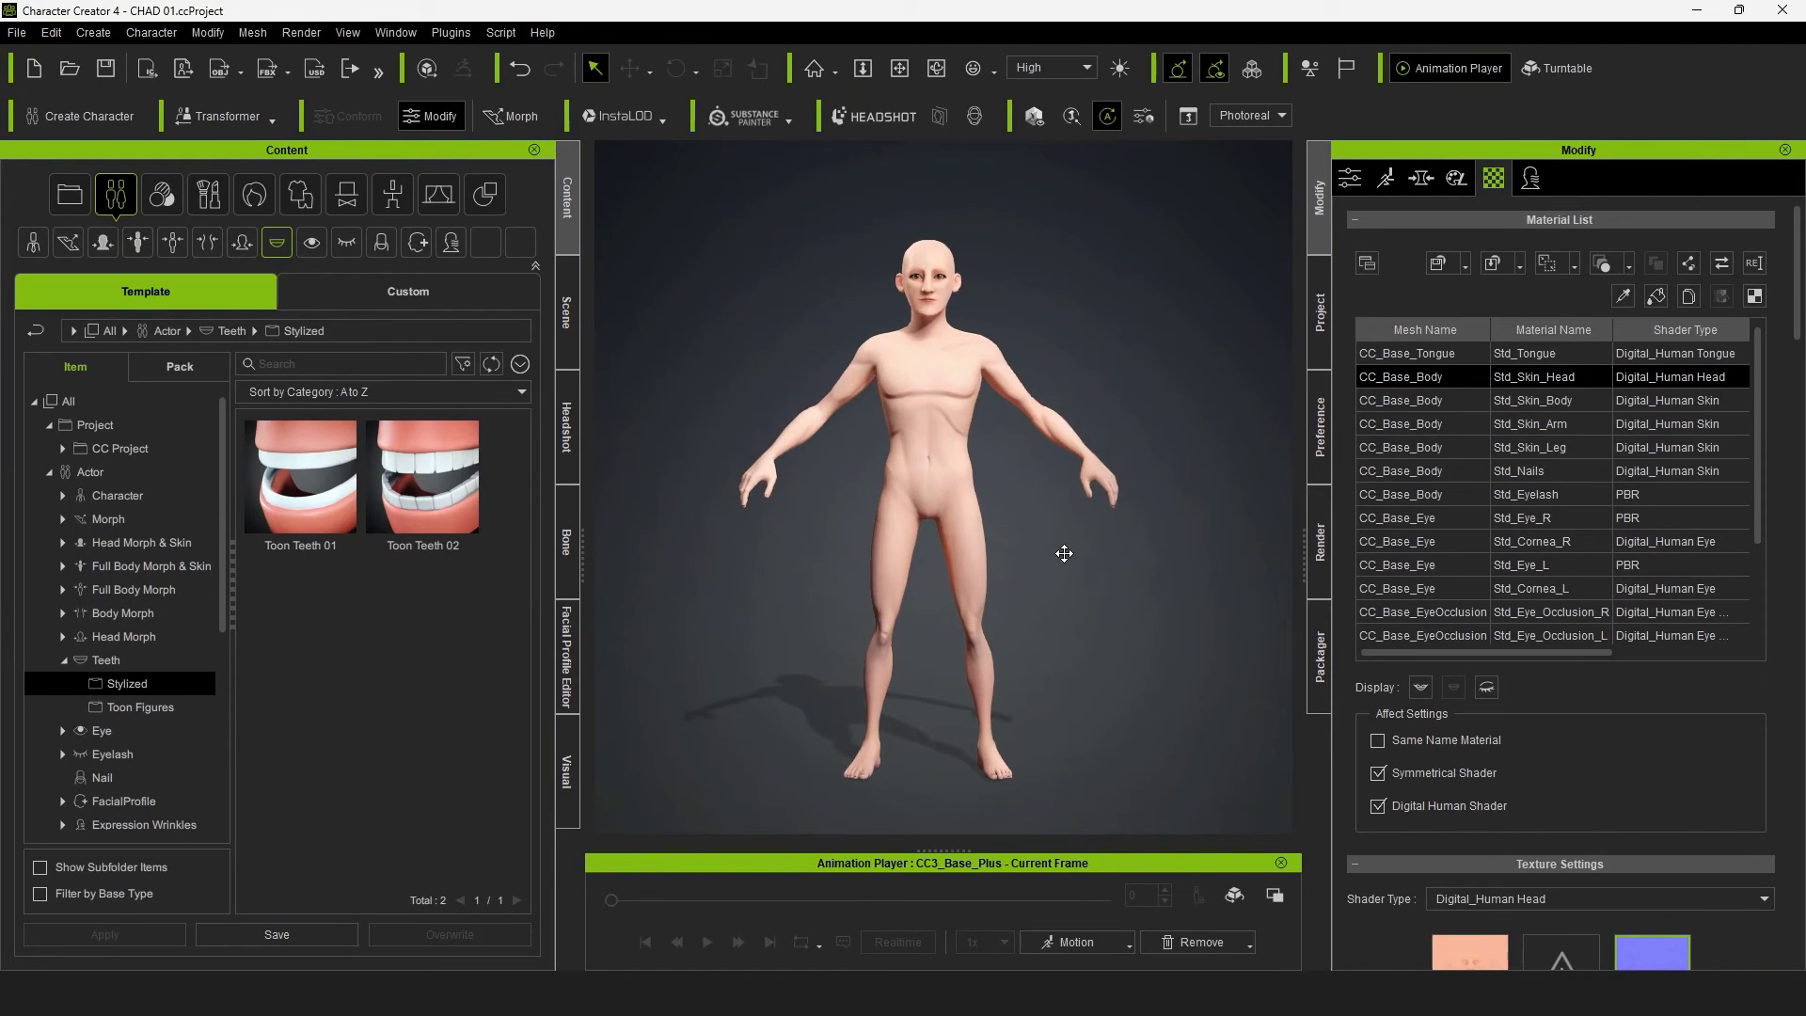
Step: On CC_Base_Eye, pick material Std_Eye_R and launch its Bump texture in Photoshop
key(f)
click(566, 310)
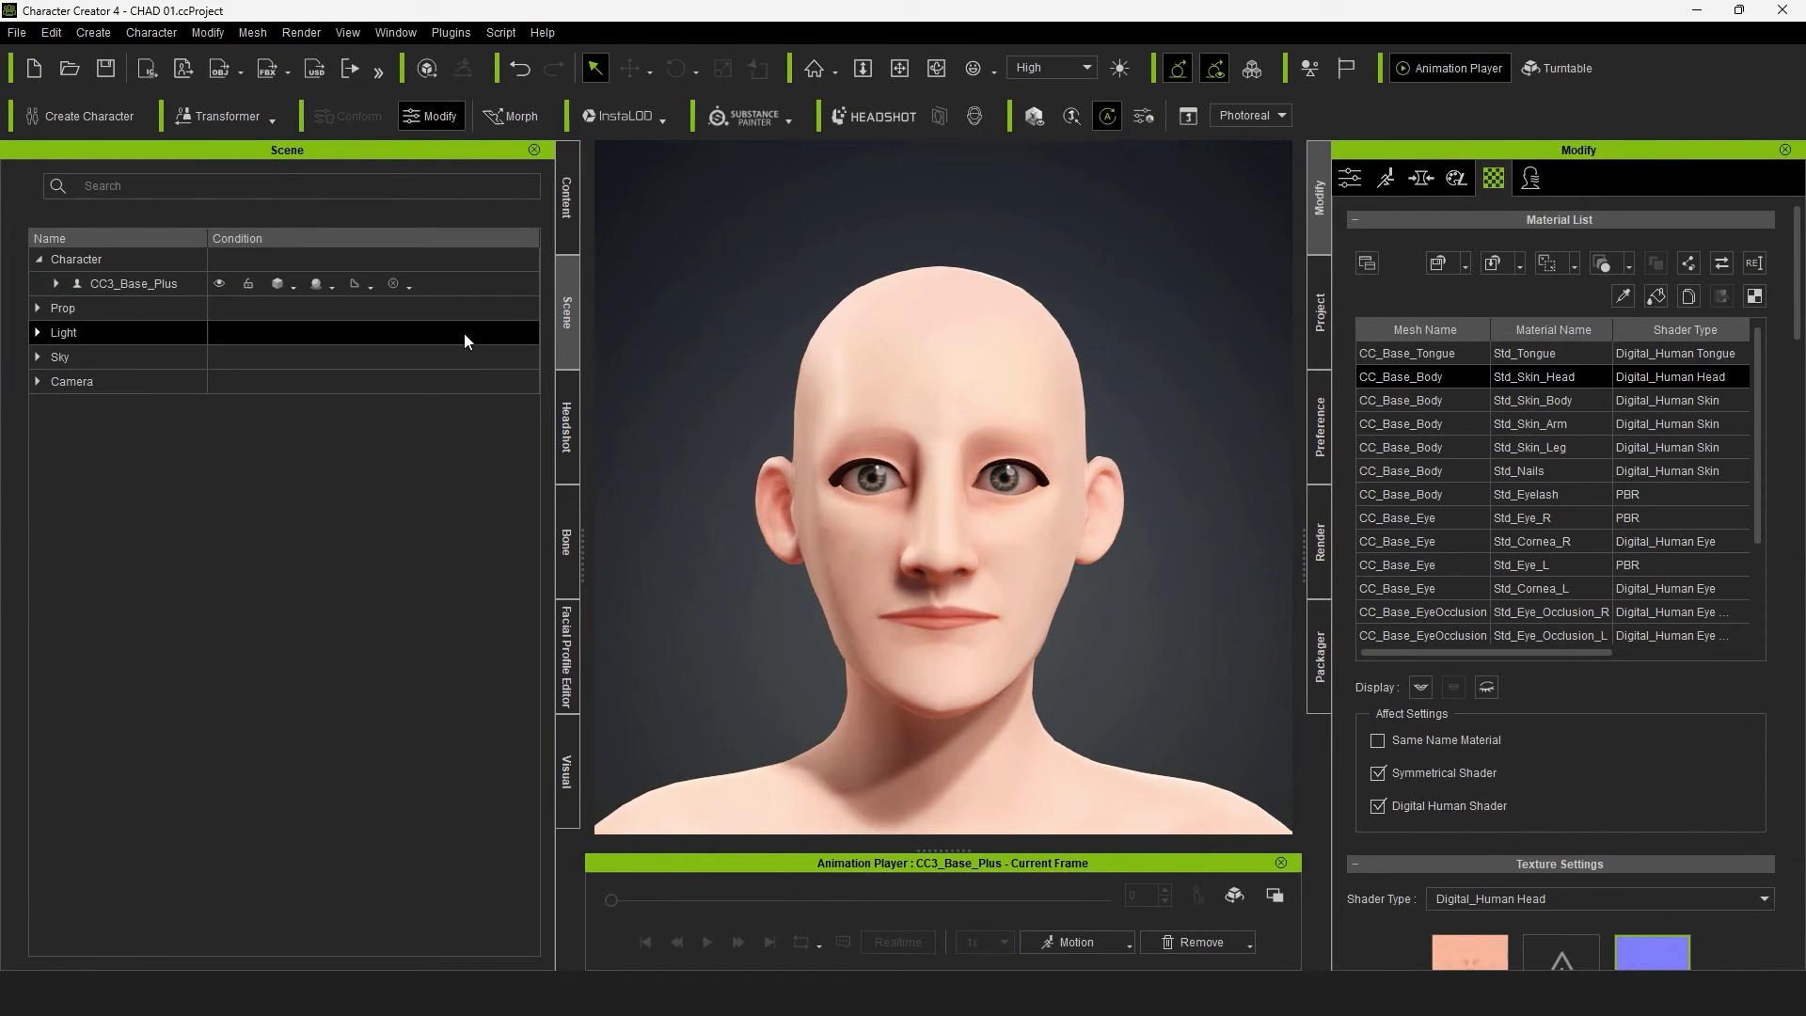
click(57, 284)
click(85, 362)
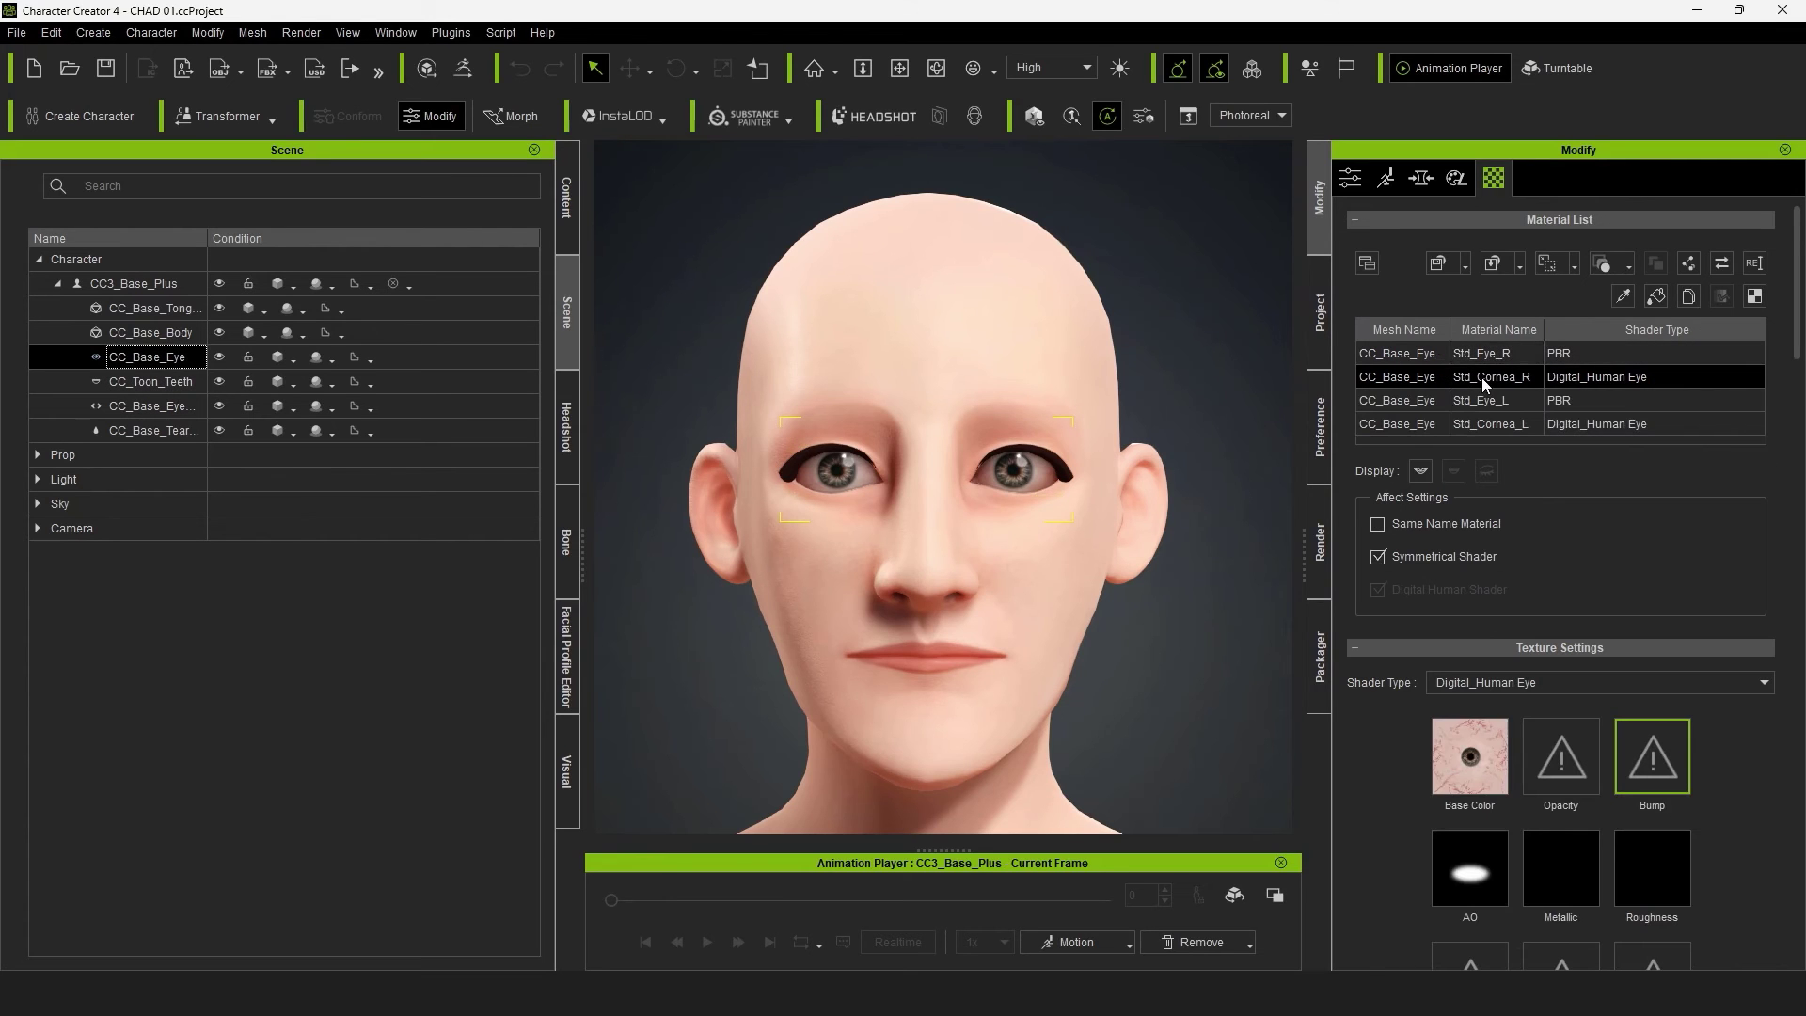
click(1477, 354)
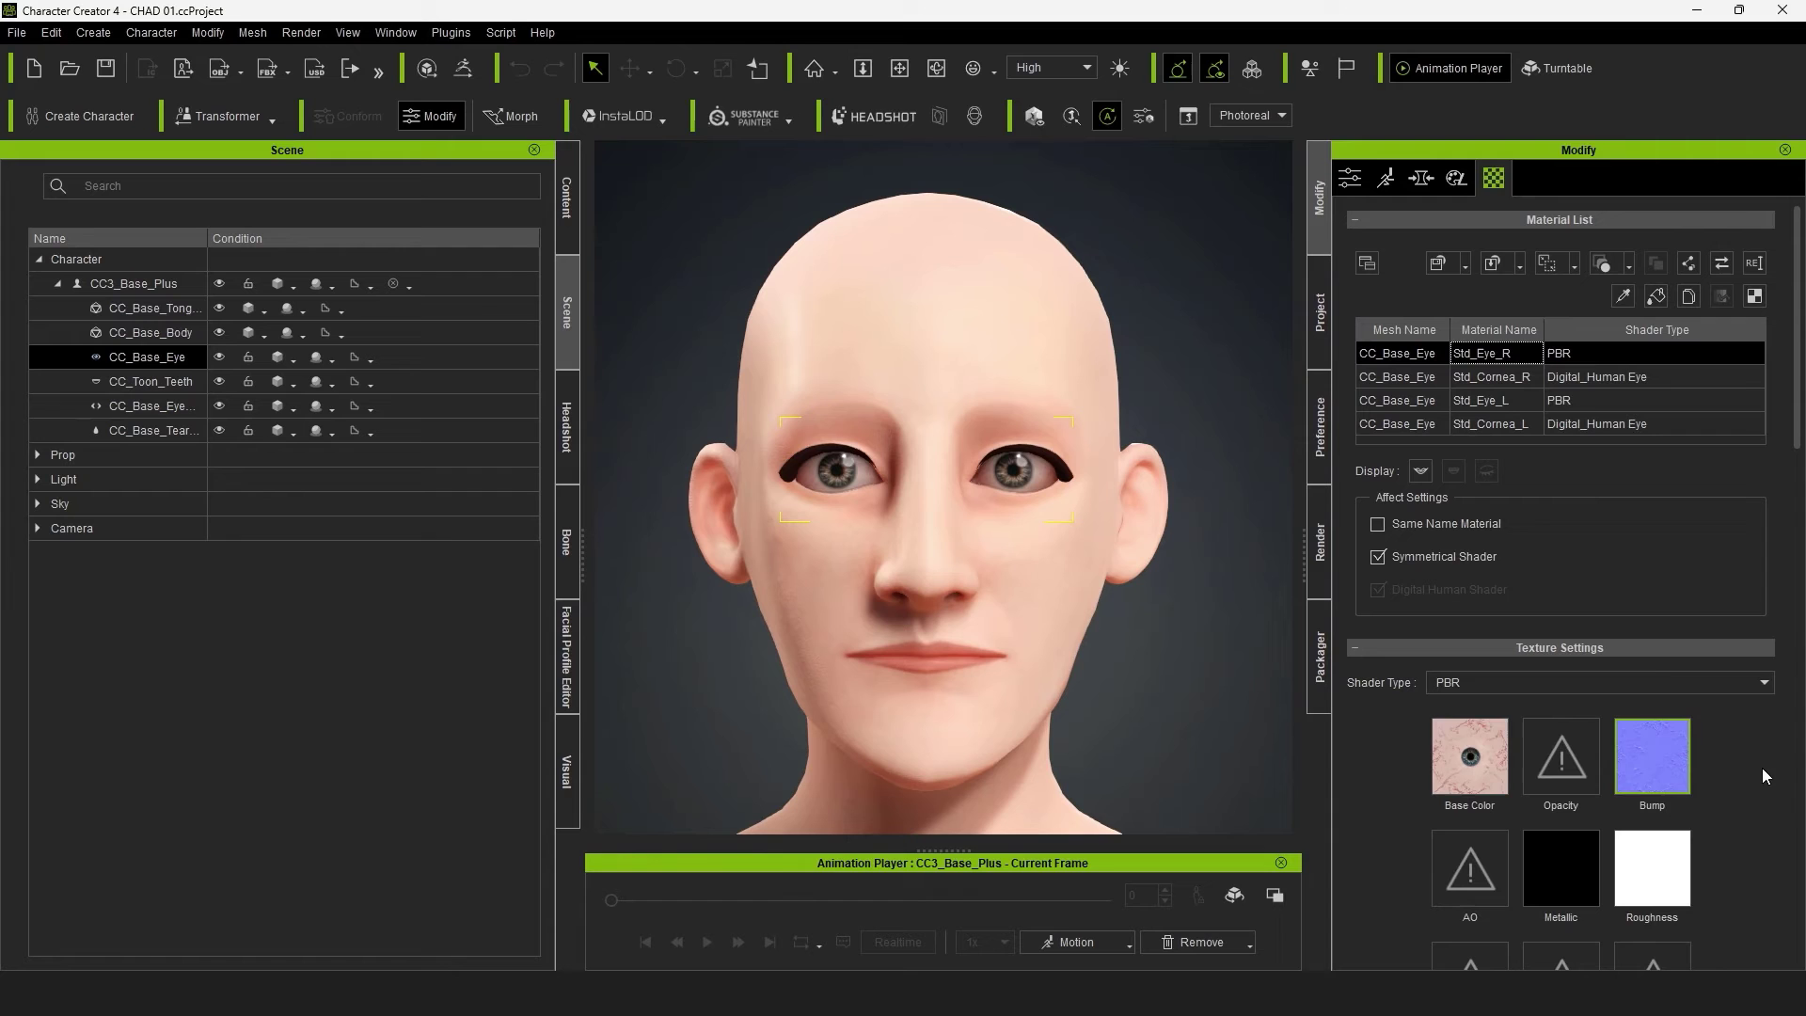
right_click(1653, 764)
click(1737, 699)
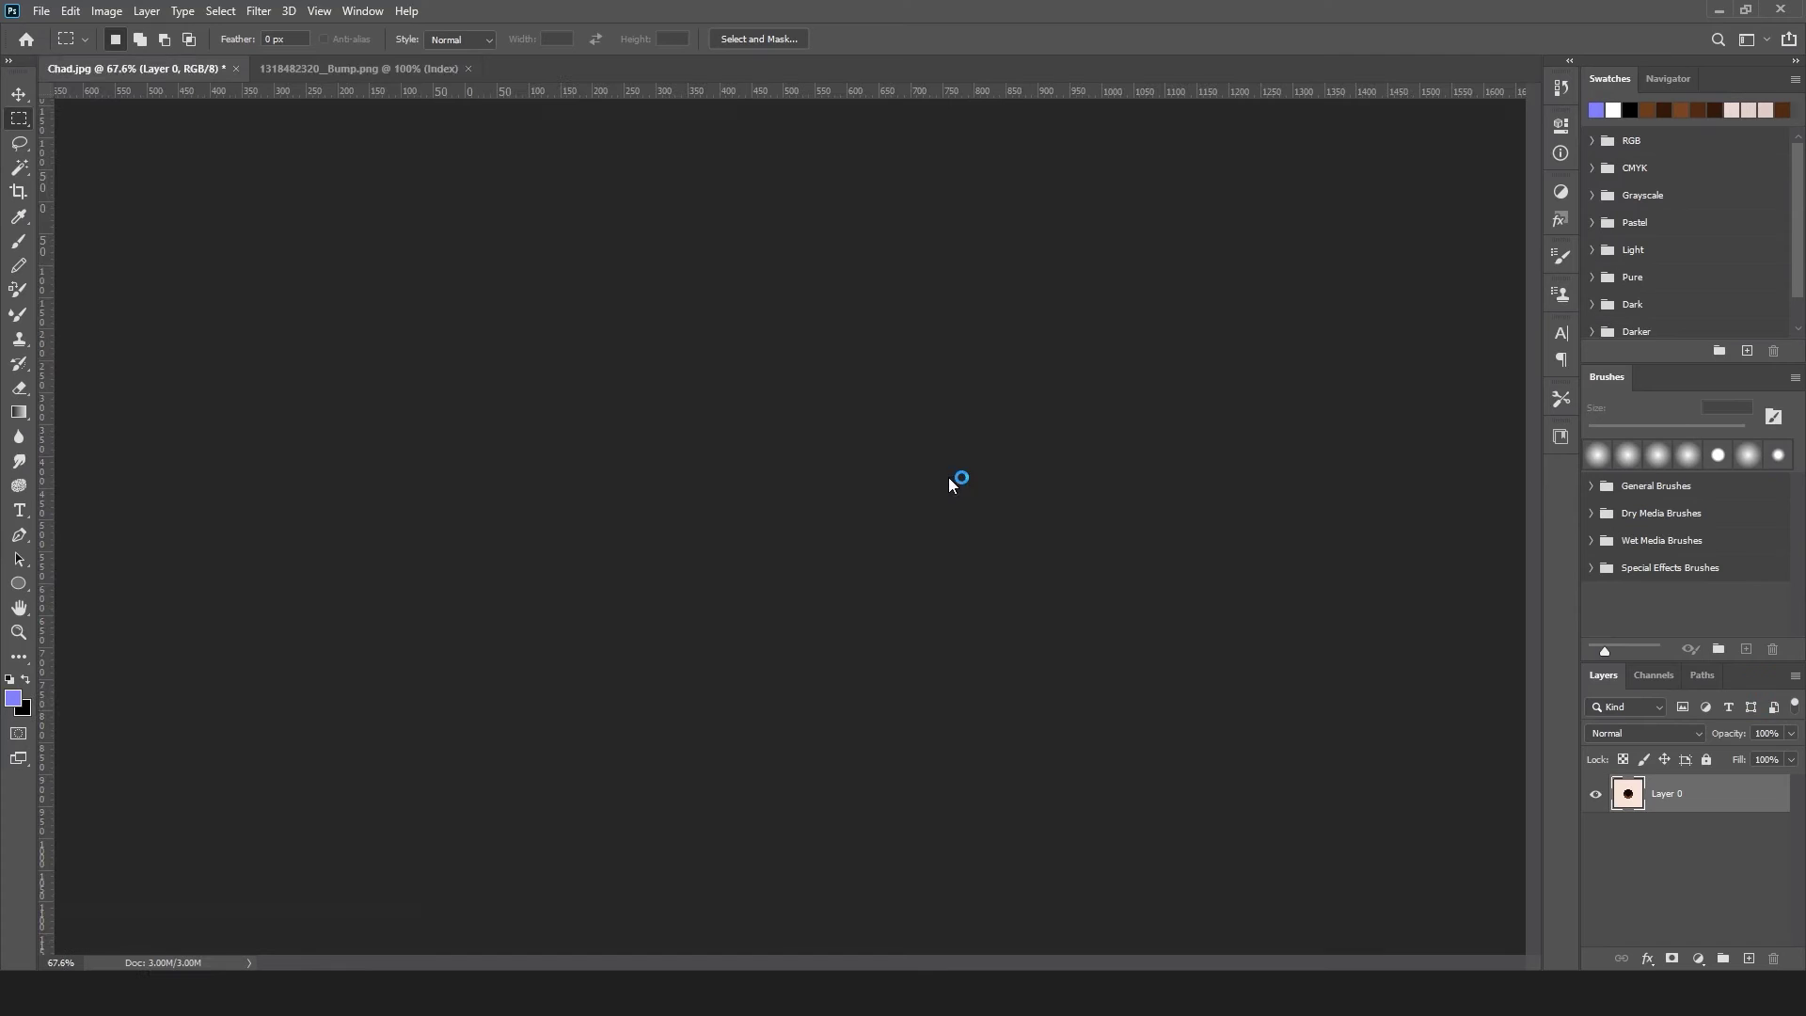
Step: Fill the whole bump texture with its sampled base purple, keeping Chad.jpg open
key(i)
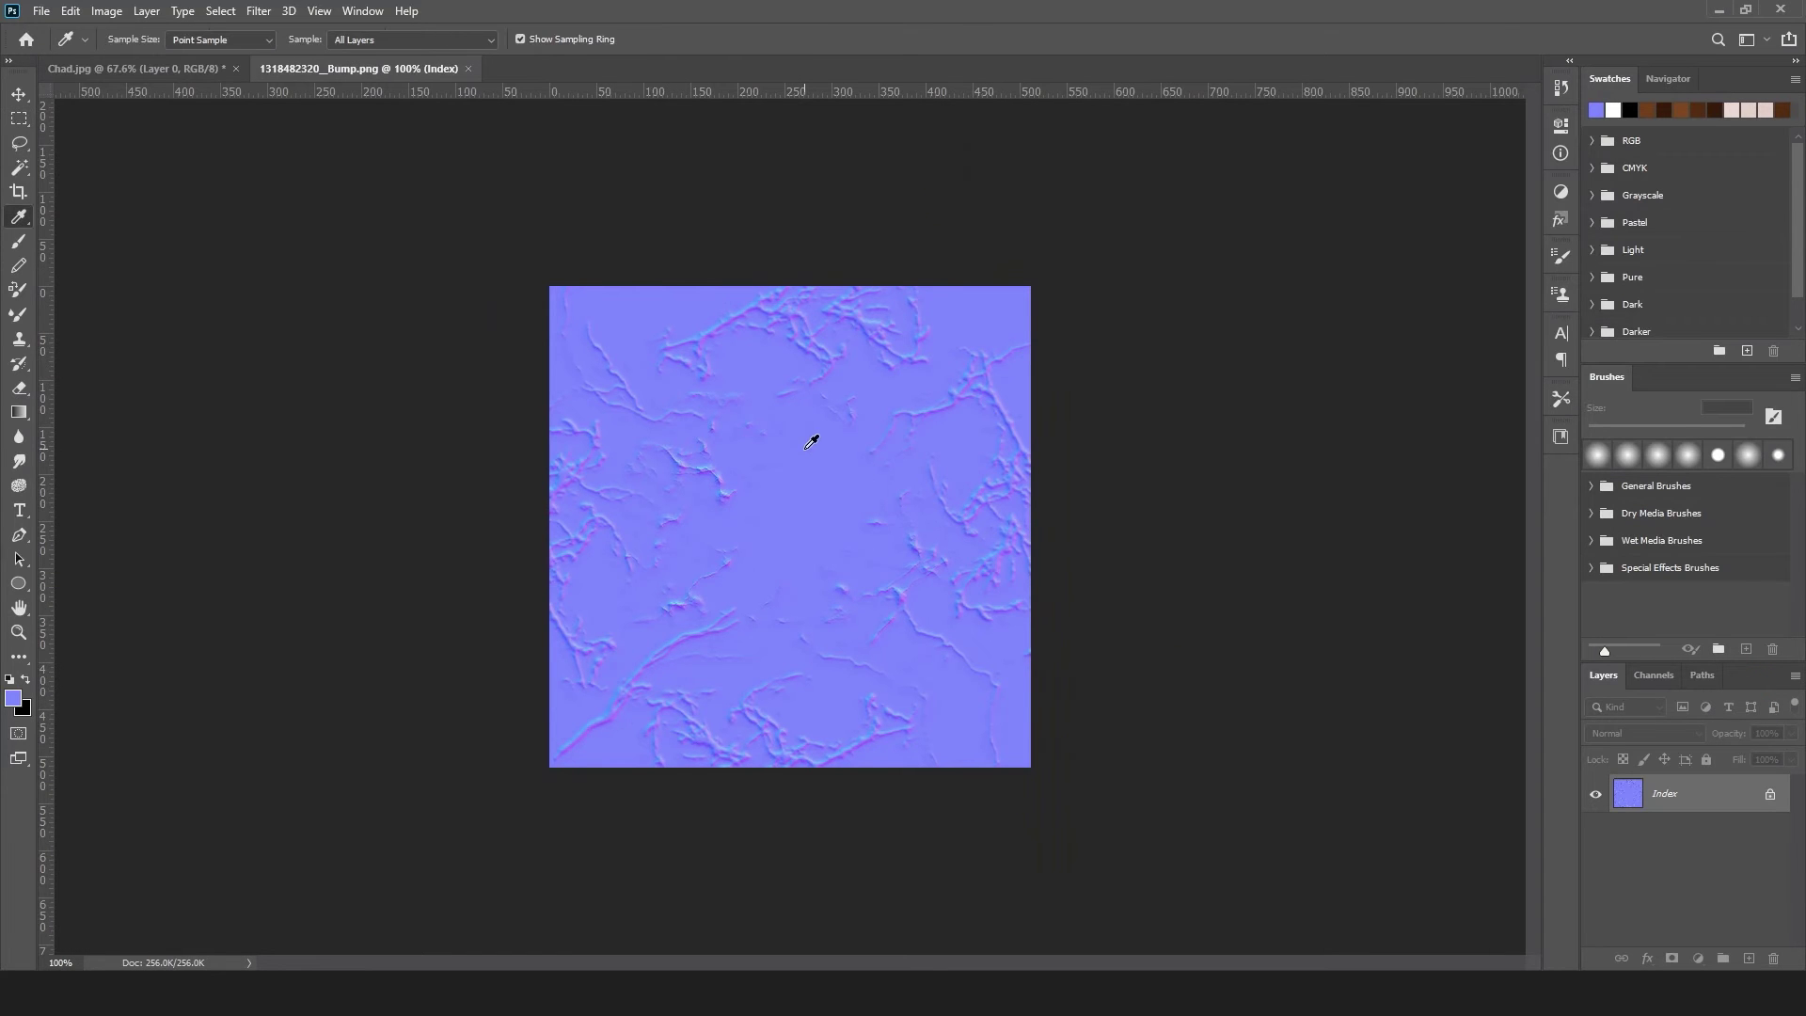
click(811, 454)
key(alt+BackSpace)
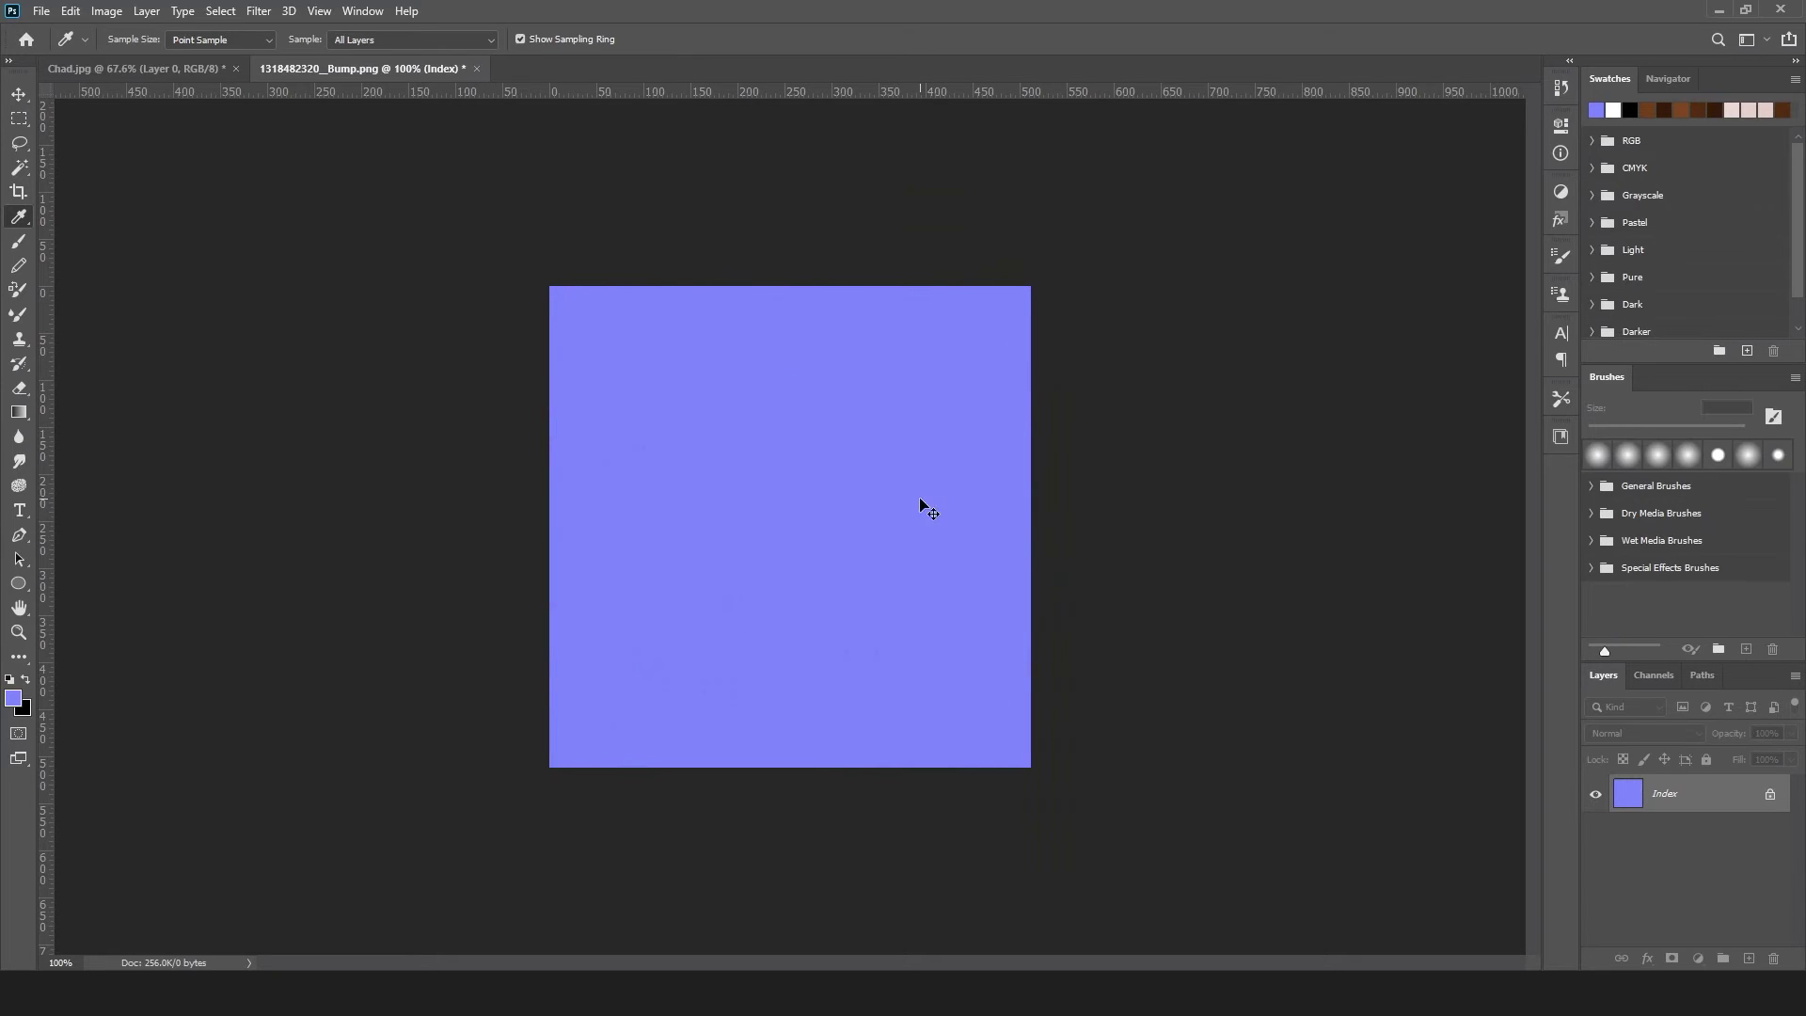
click(236, 70)
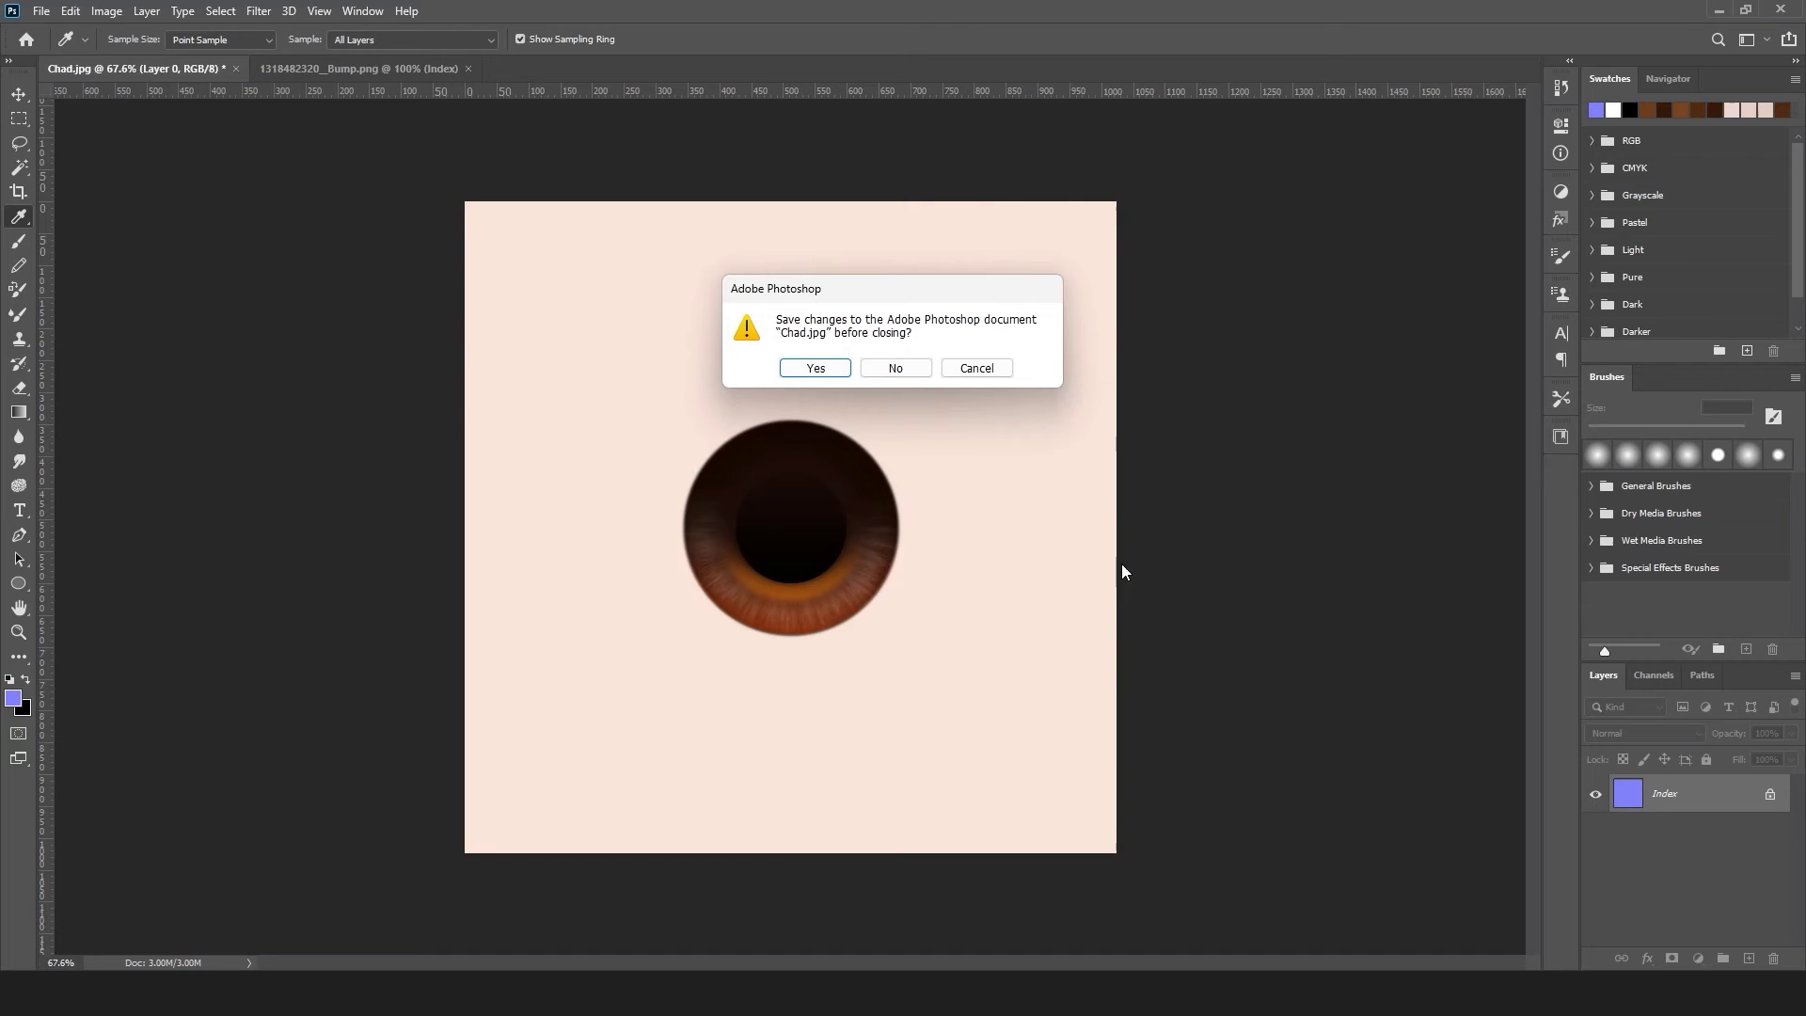
click(1003, 375)
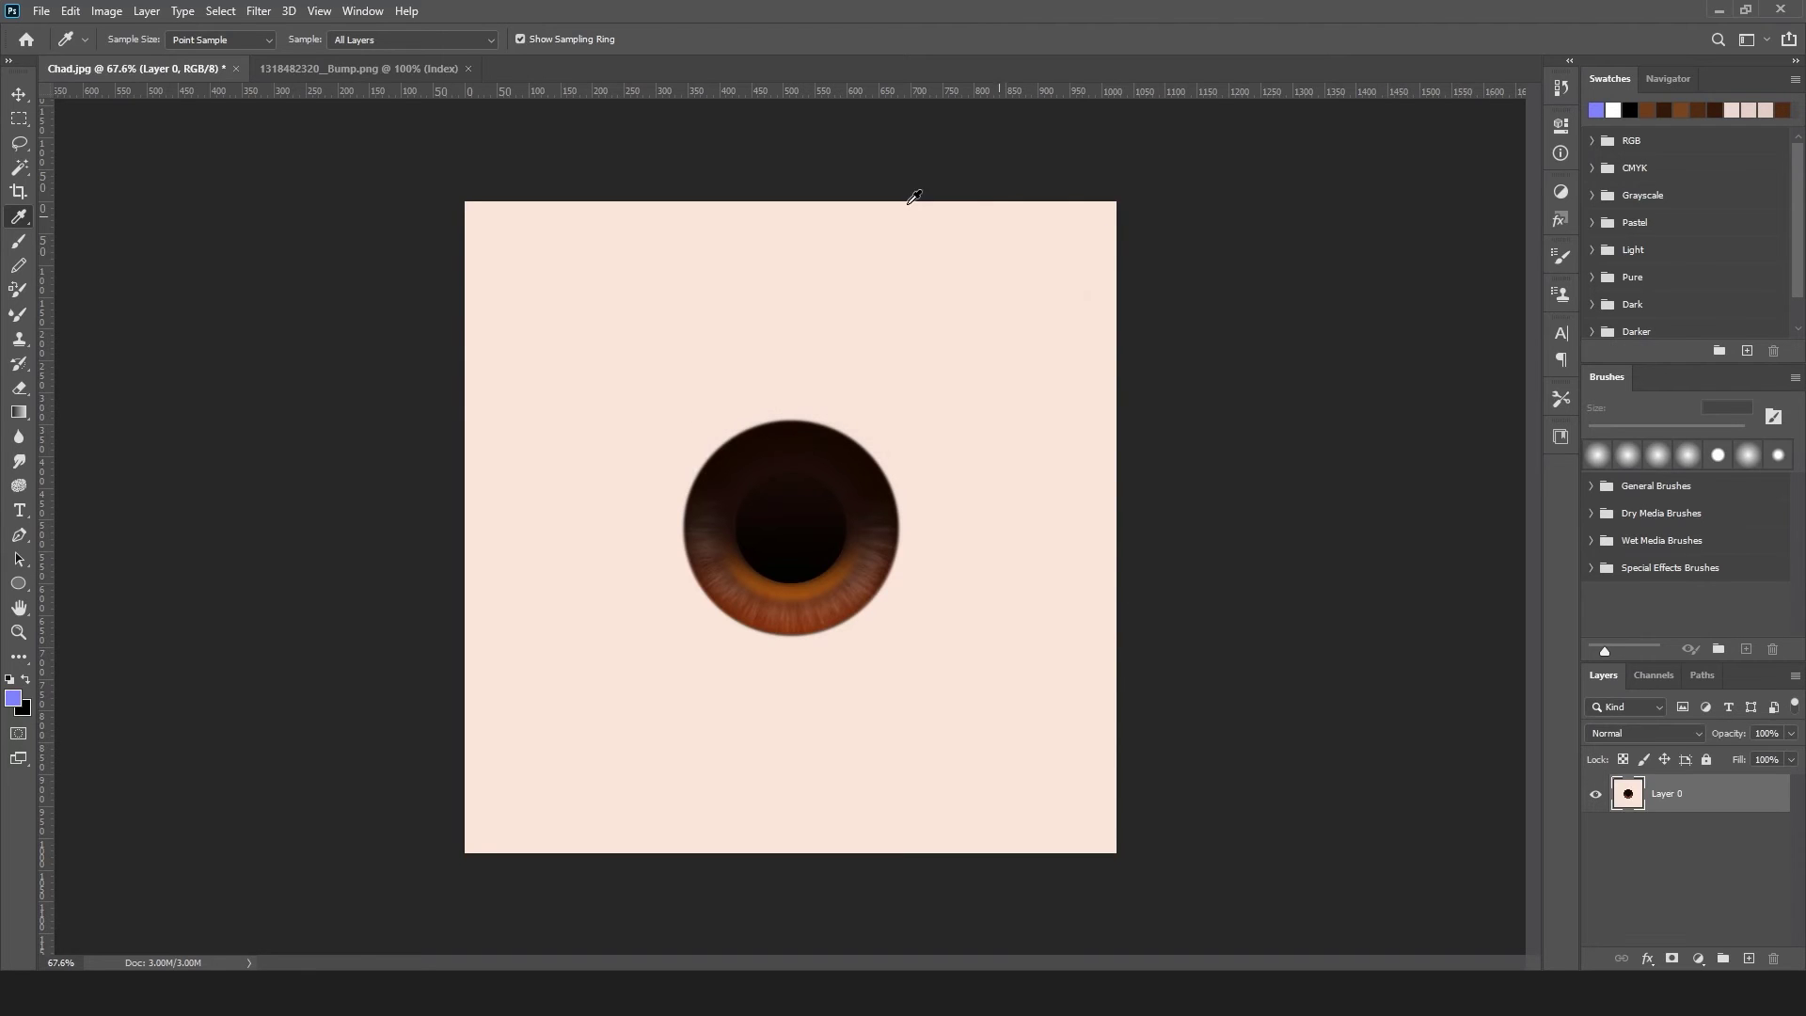
click(399, 69)
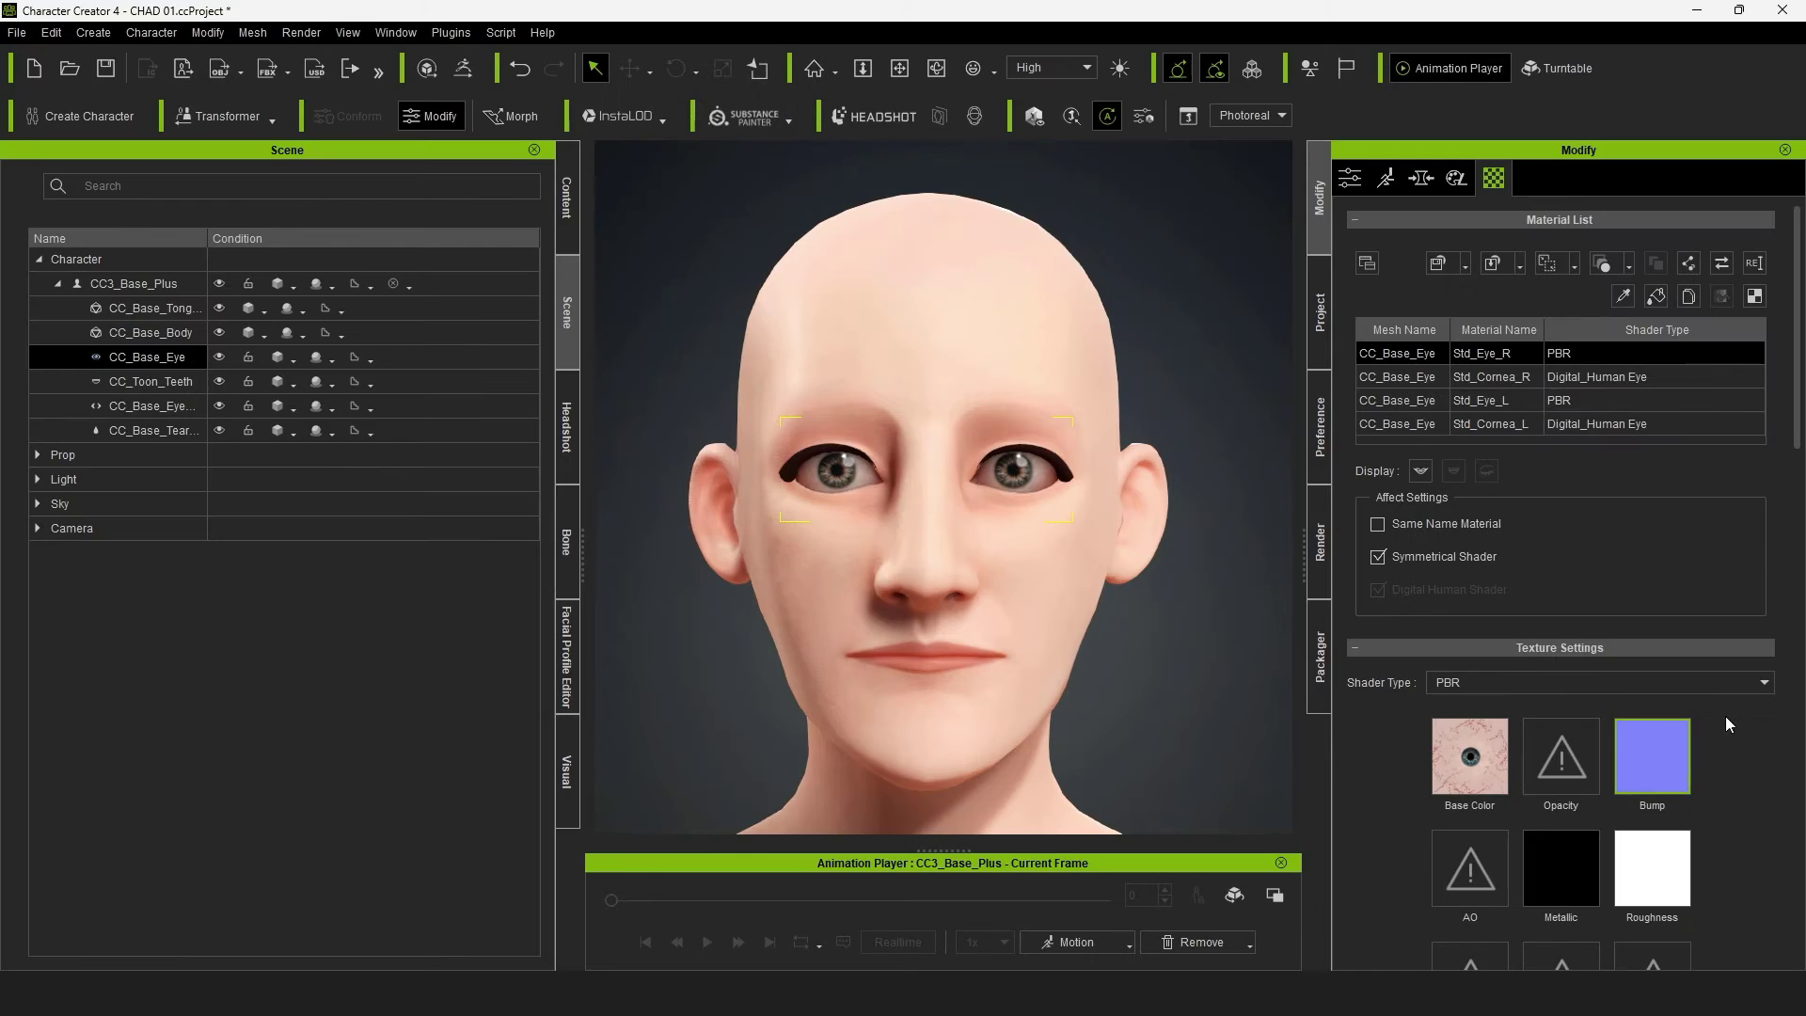
Step: Paste the copied texture into the left eye material's Bump channel
right_click(1665, 753)
click(1726, 857)
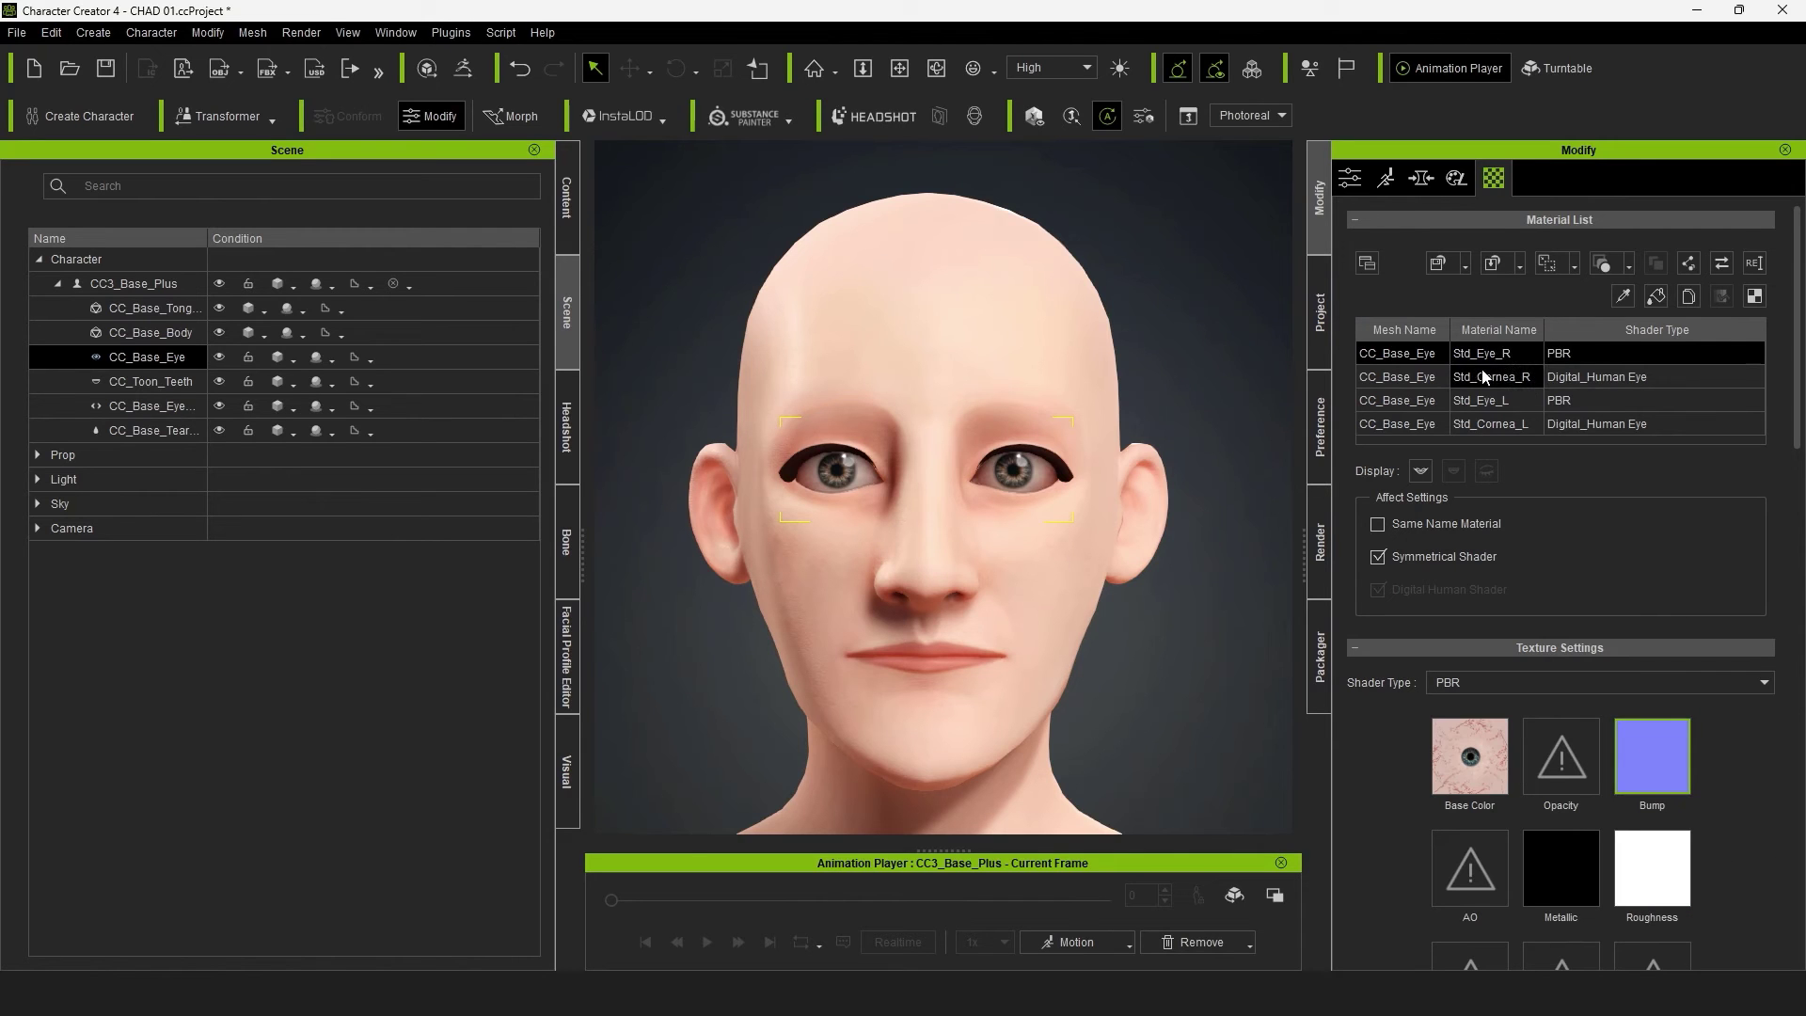
click(1491, 400)
click(1714, 872)
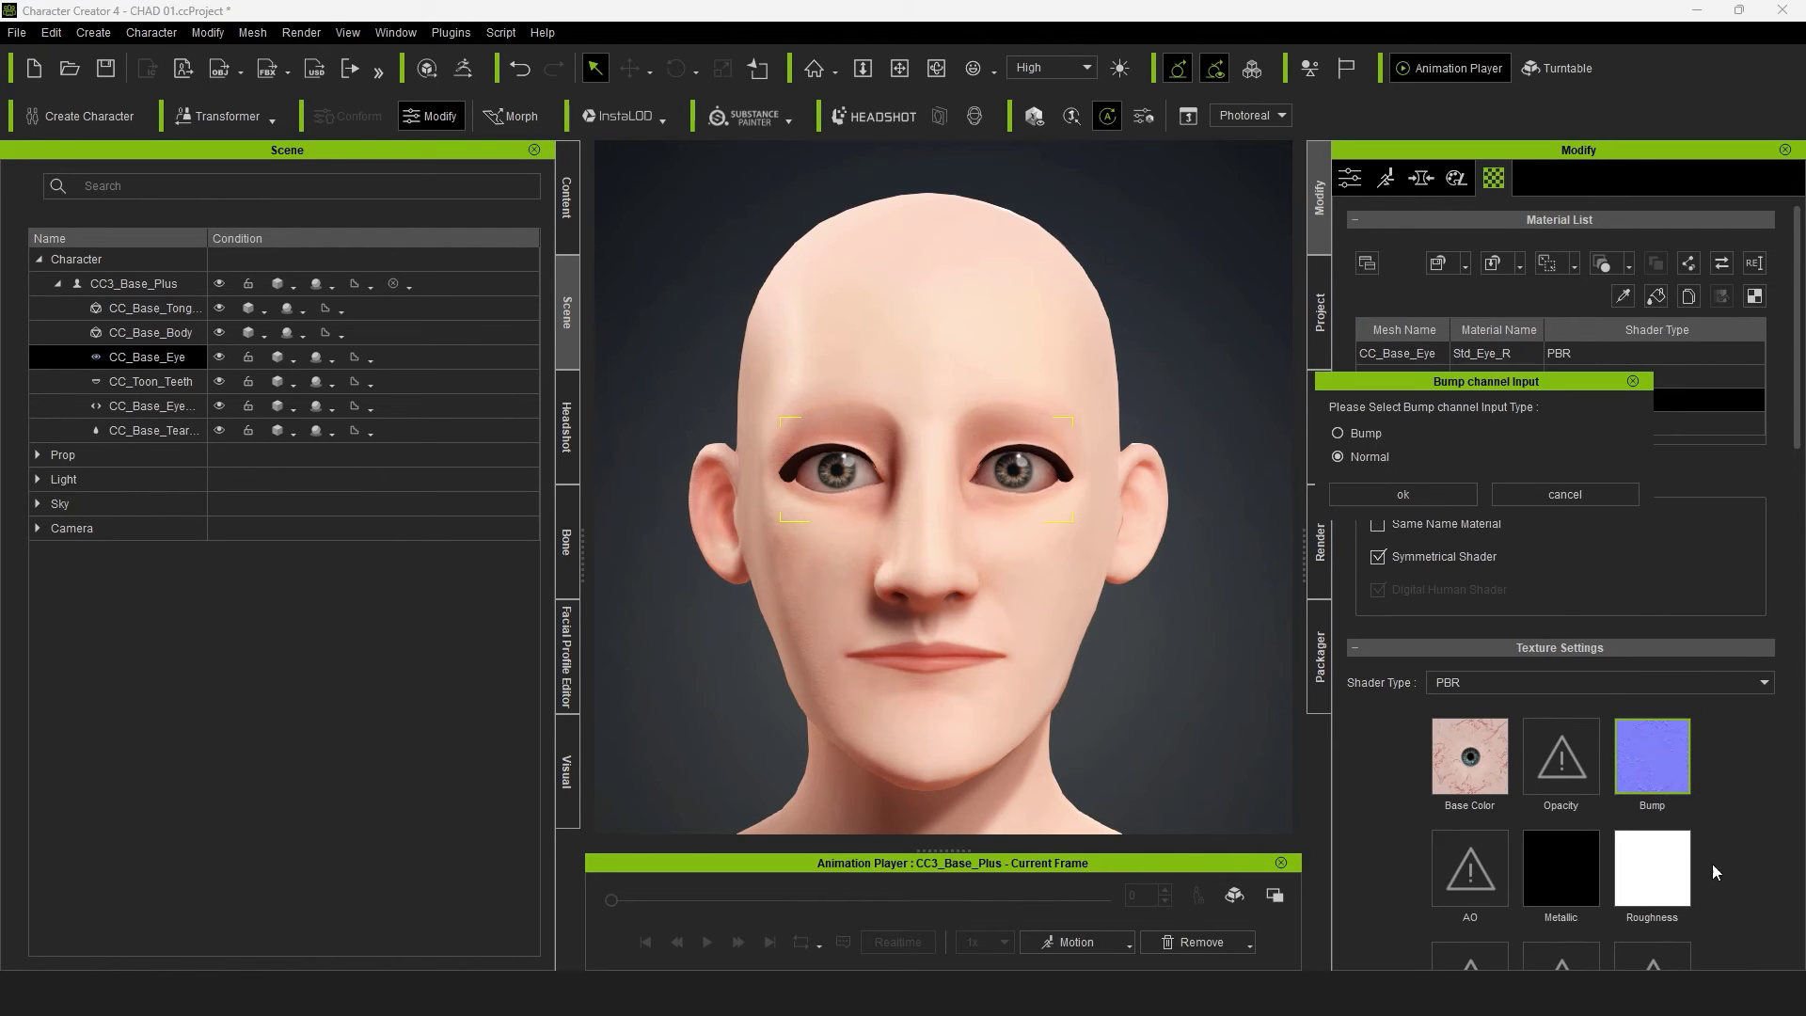
click(1408, 496)
Step: In Photoshop, merge the iris layer into the eye texture's background
key(alt+Tab)
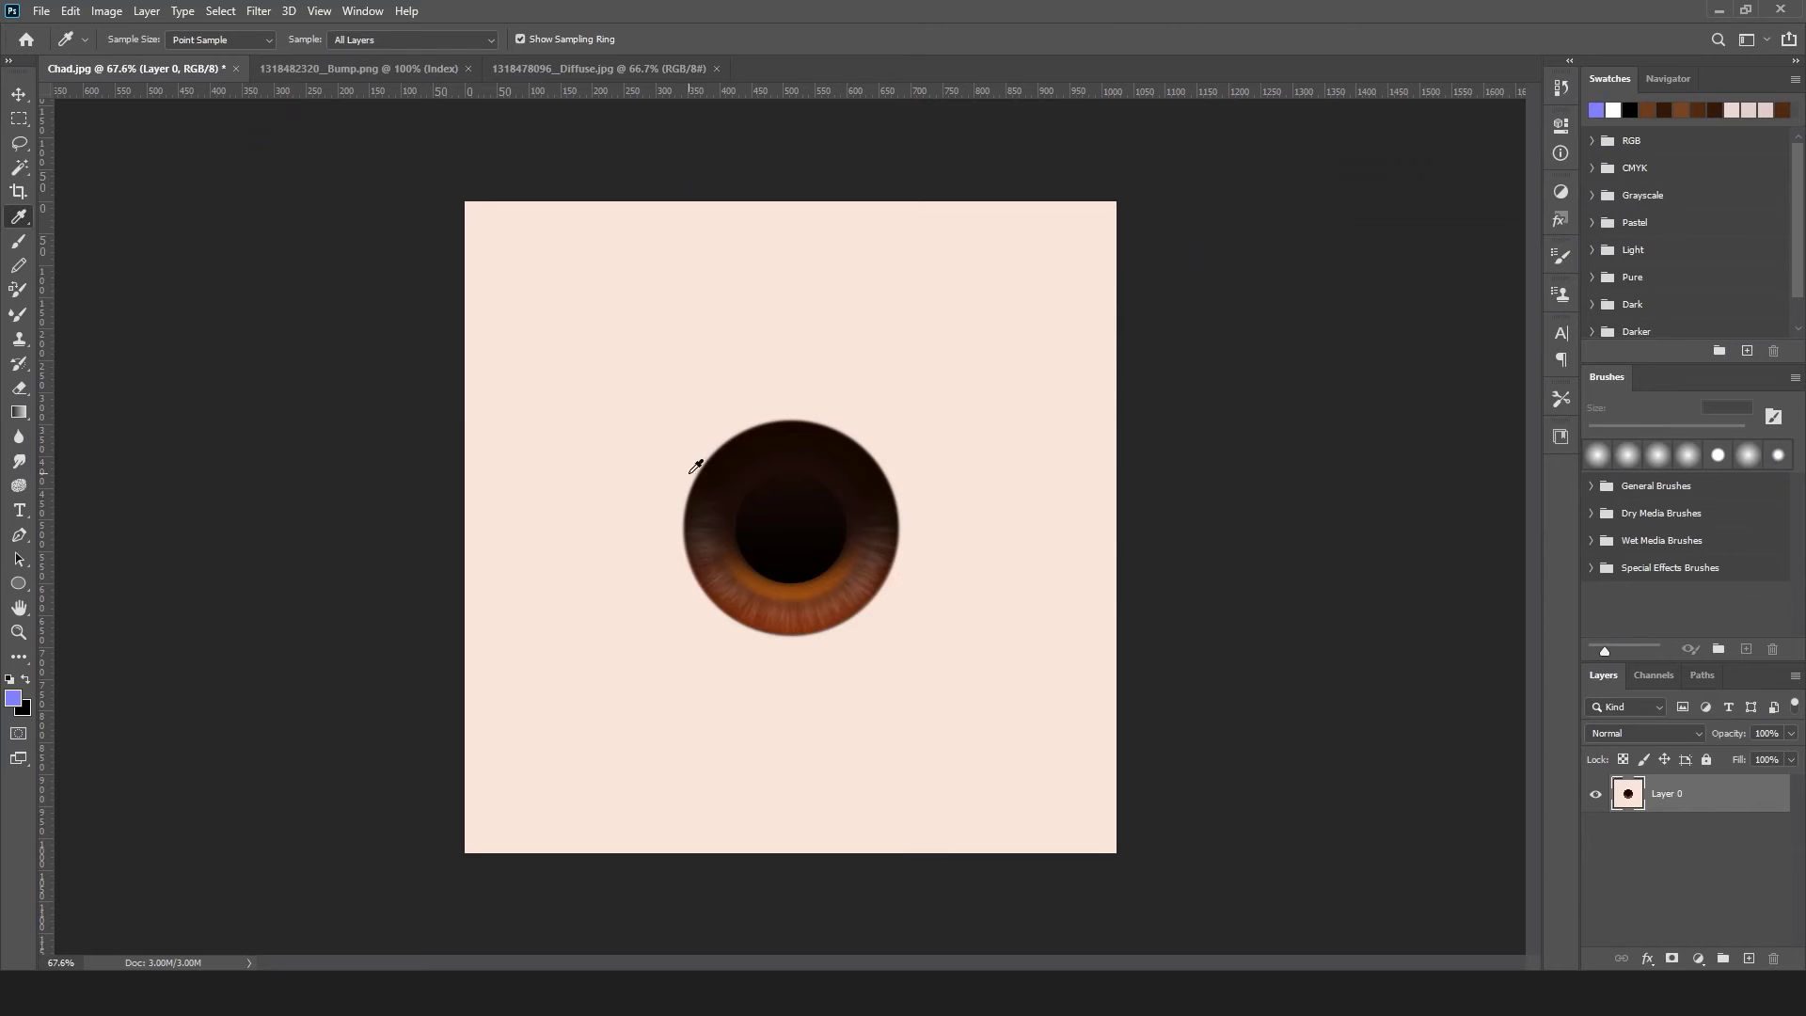
click(18, 92)
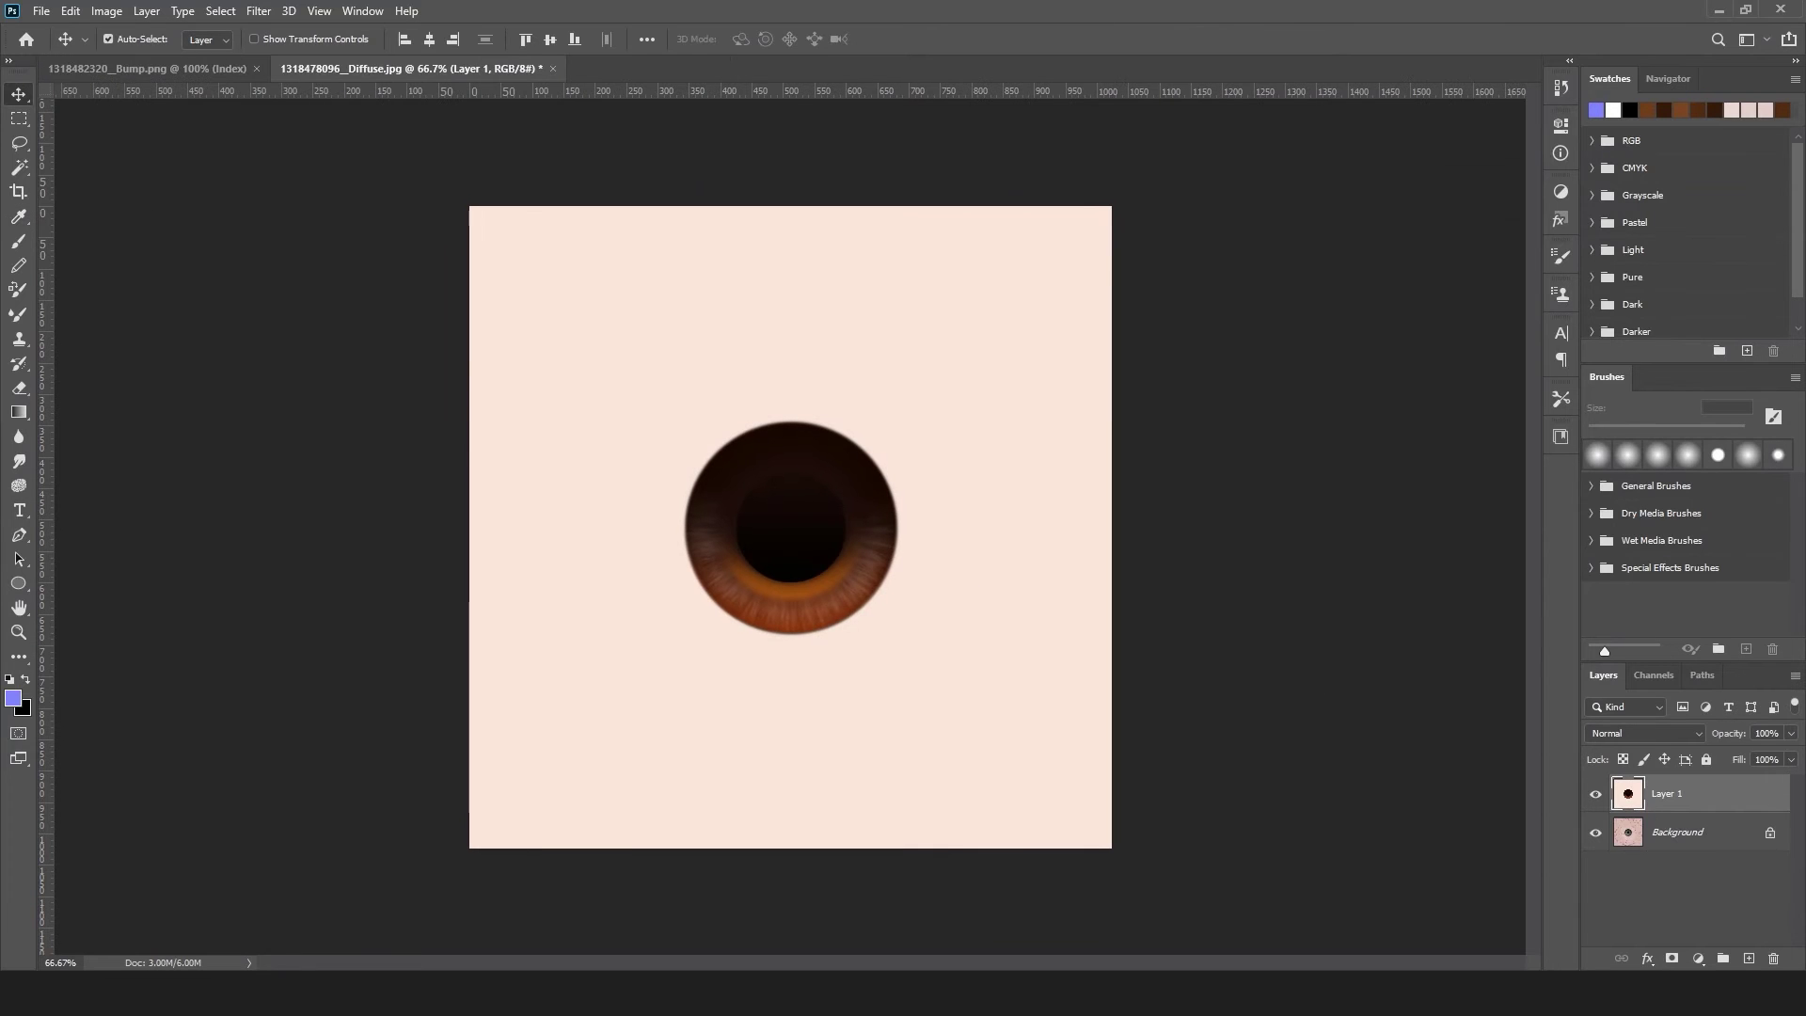
right_click(1696, 793)
click(1605, 556)
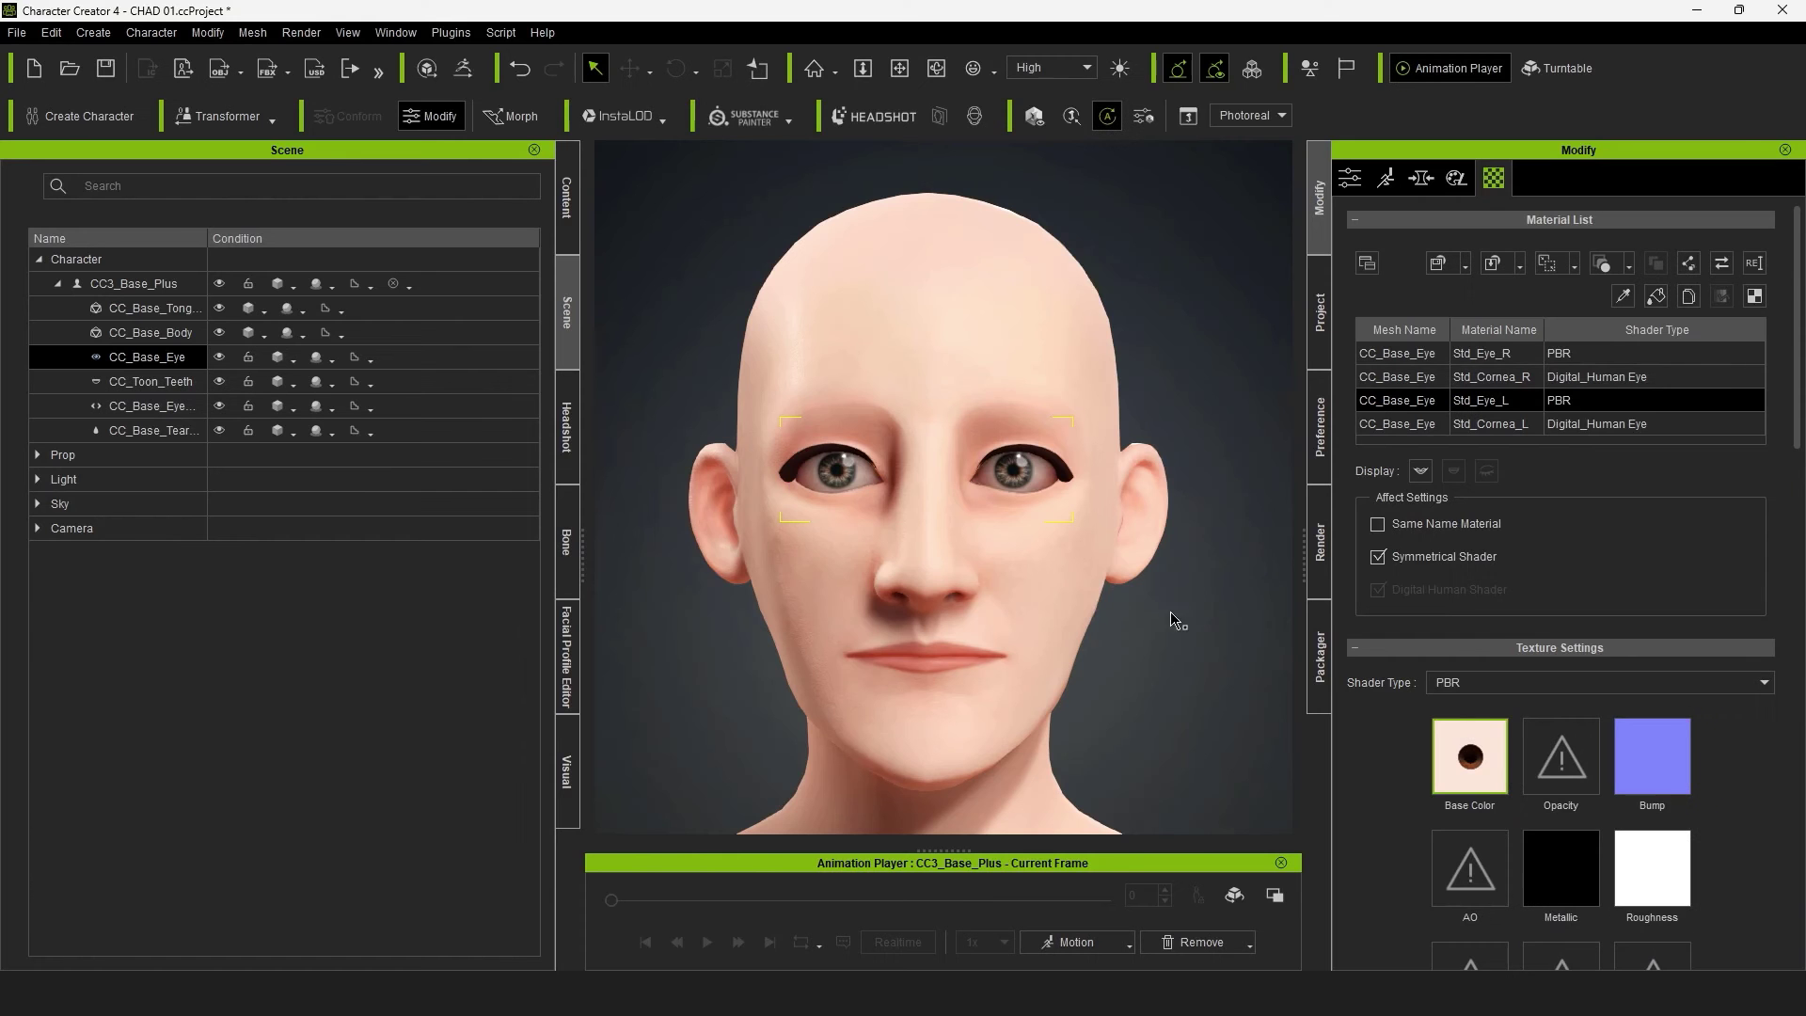
Step: Copy the left eye's base colour texture onto both cornea materials' base colour
right_click(1488, 764)
click(1580, 850)
click(1412, 425)
right_click(1470, 756)
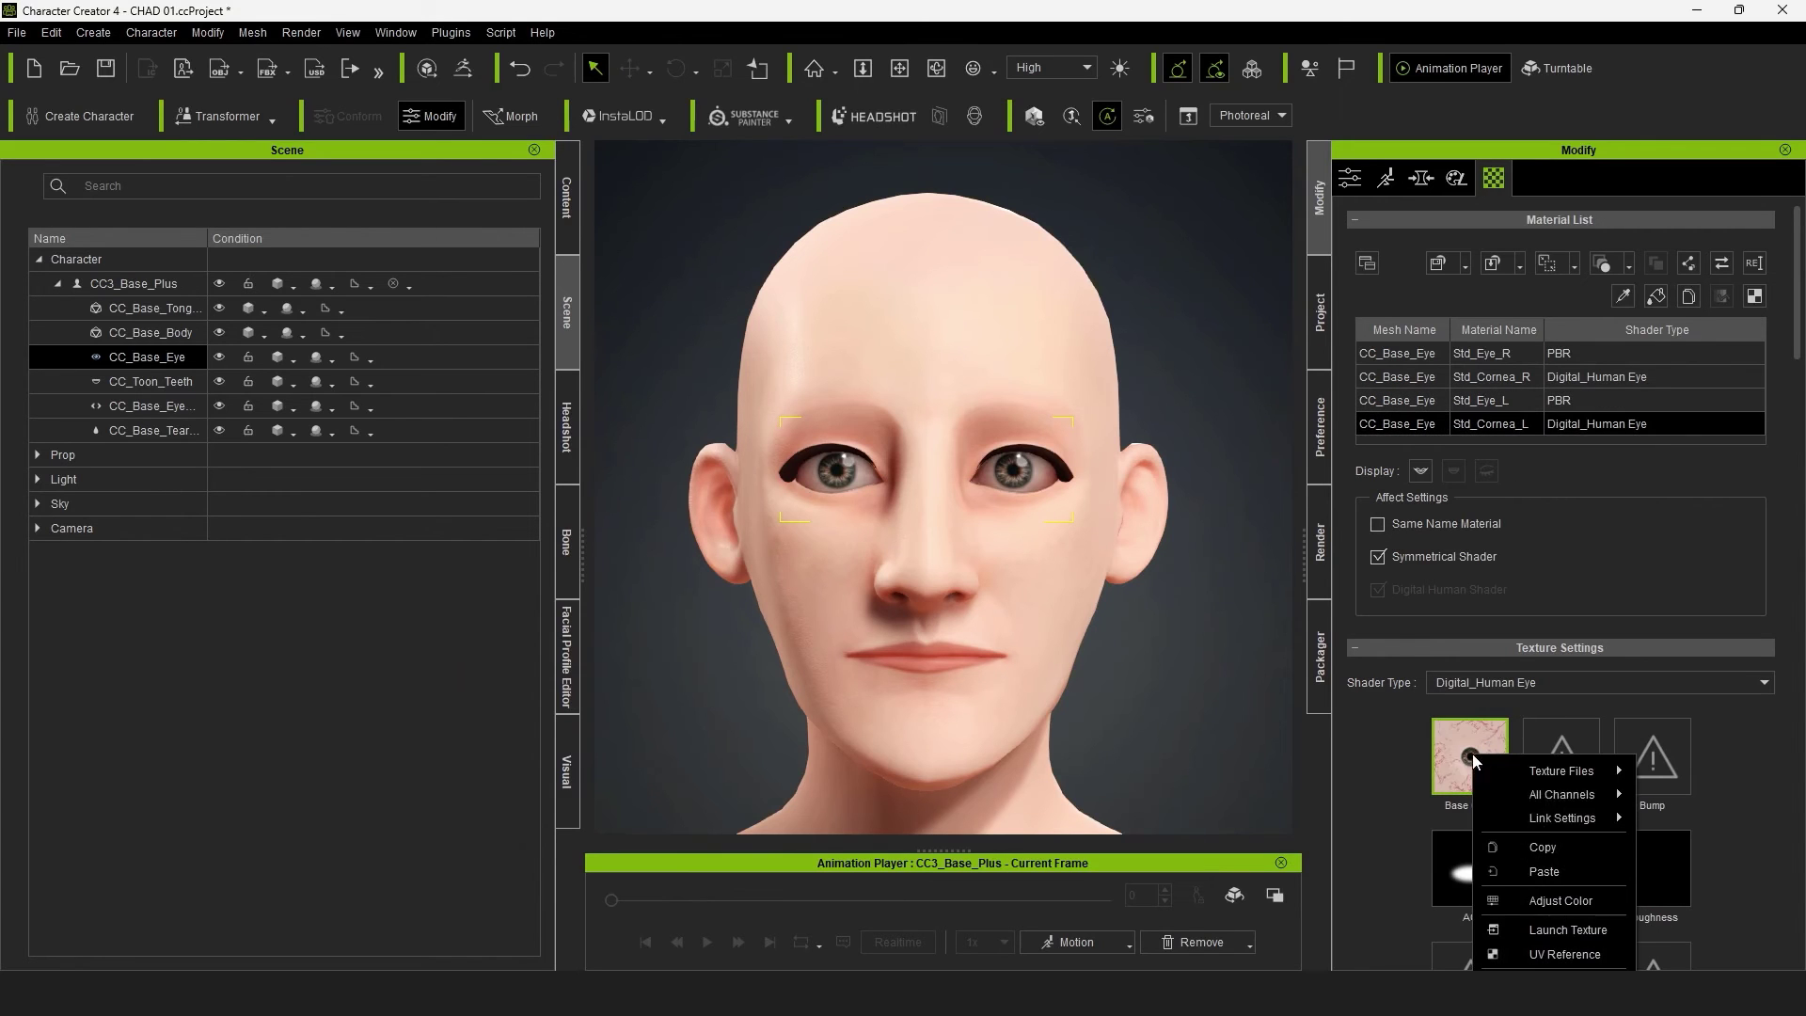
click(1544, 866)
click(1398, 381)
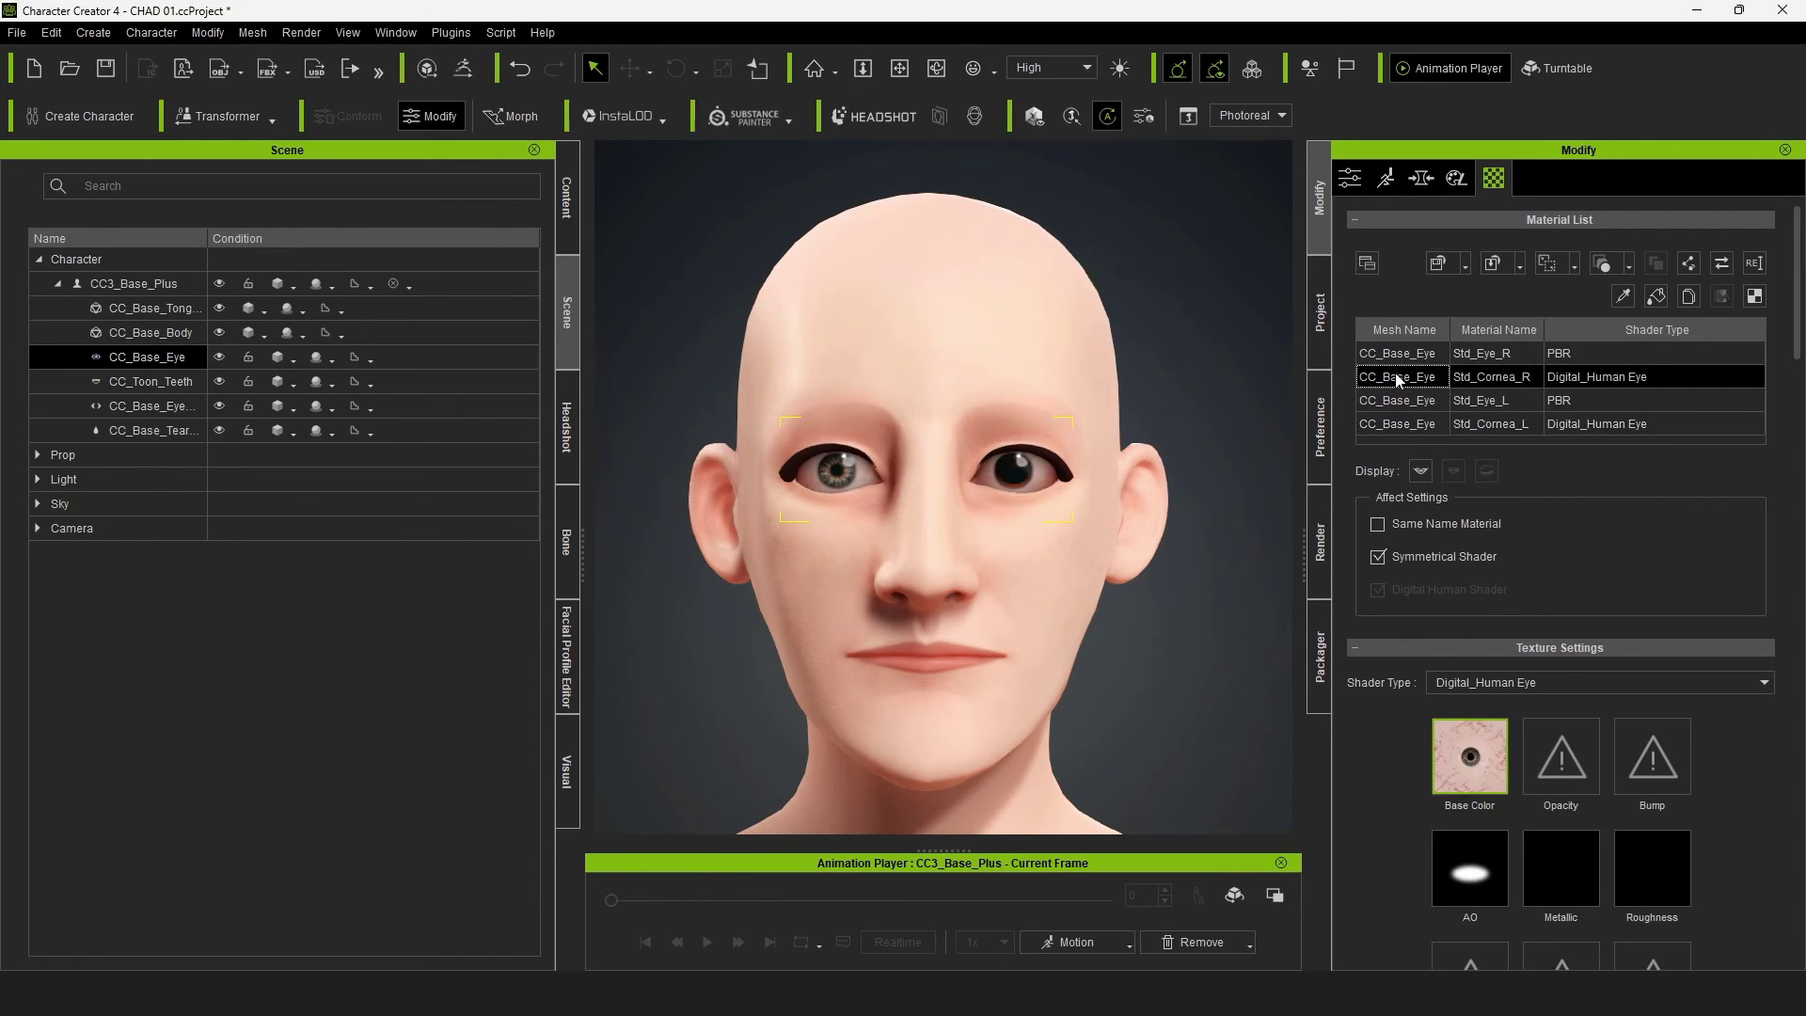
right_click(1473, 773)
click(1550, 646)
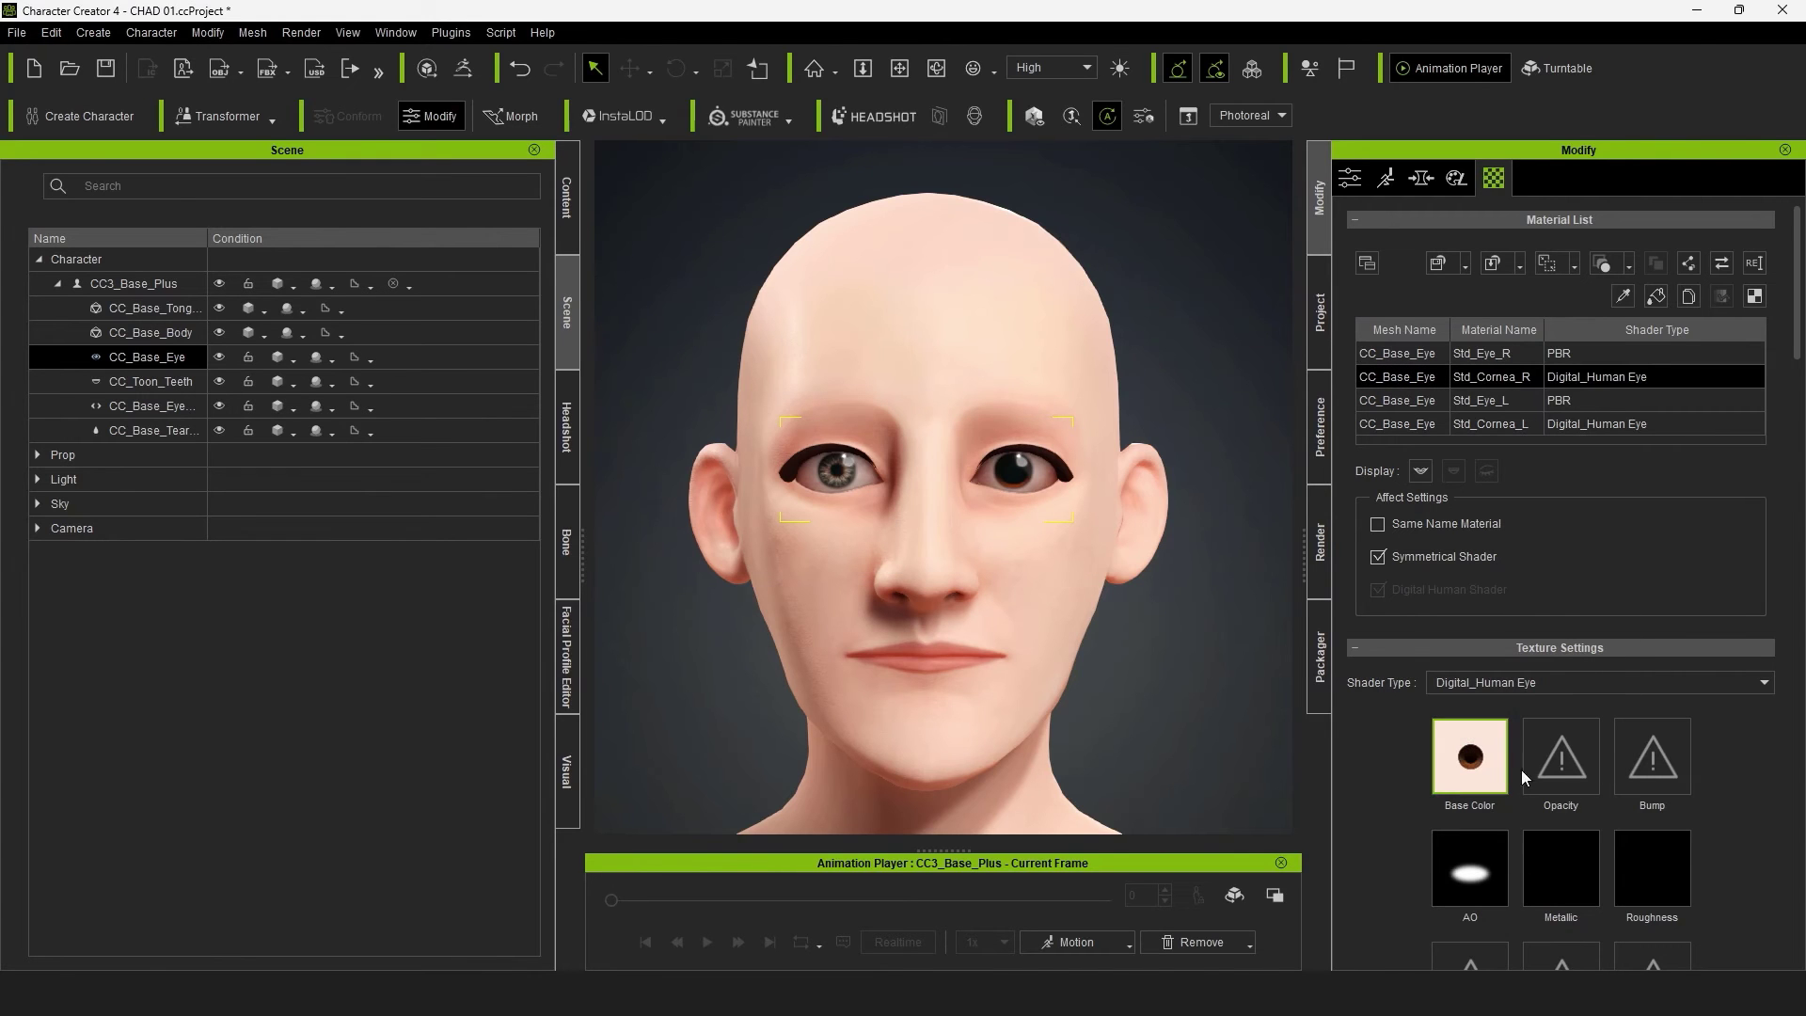
Step: Copy the right eye's base colour, then set Std_Cornea_R and Std_Cornea_L shaders to PBR
click(1409, 354)
right_click(1470, 758)
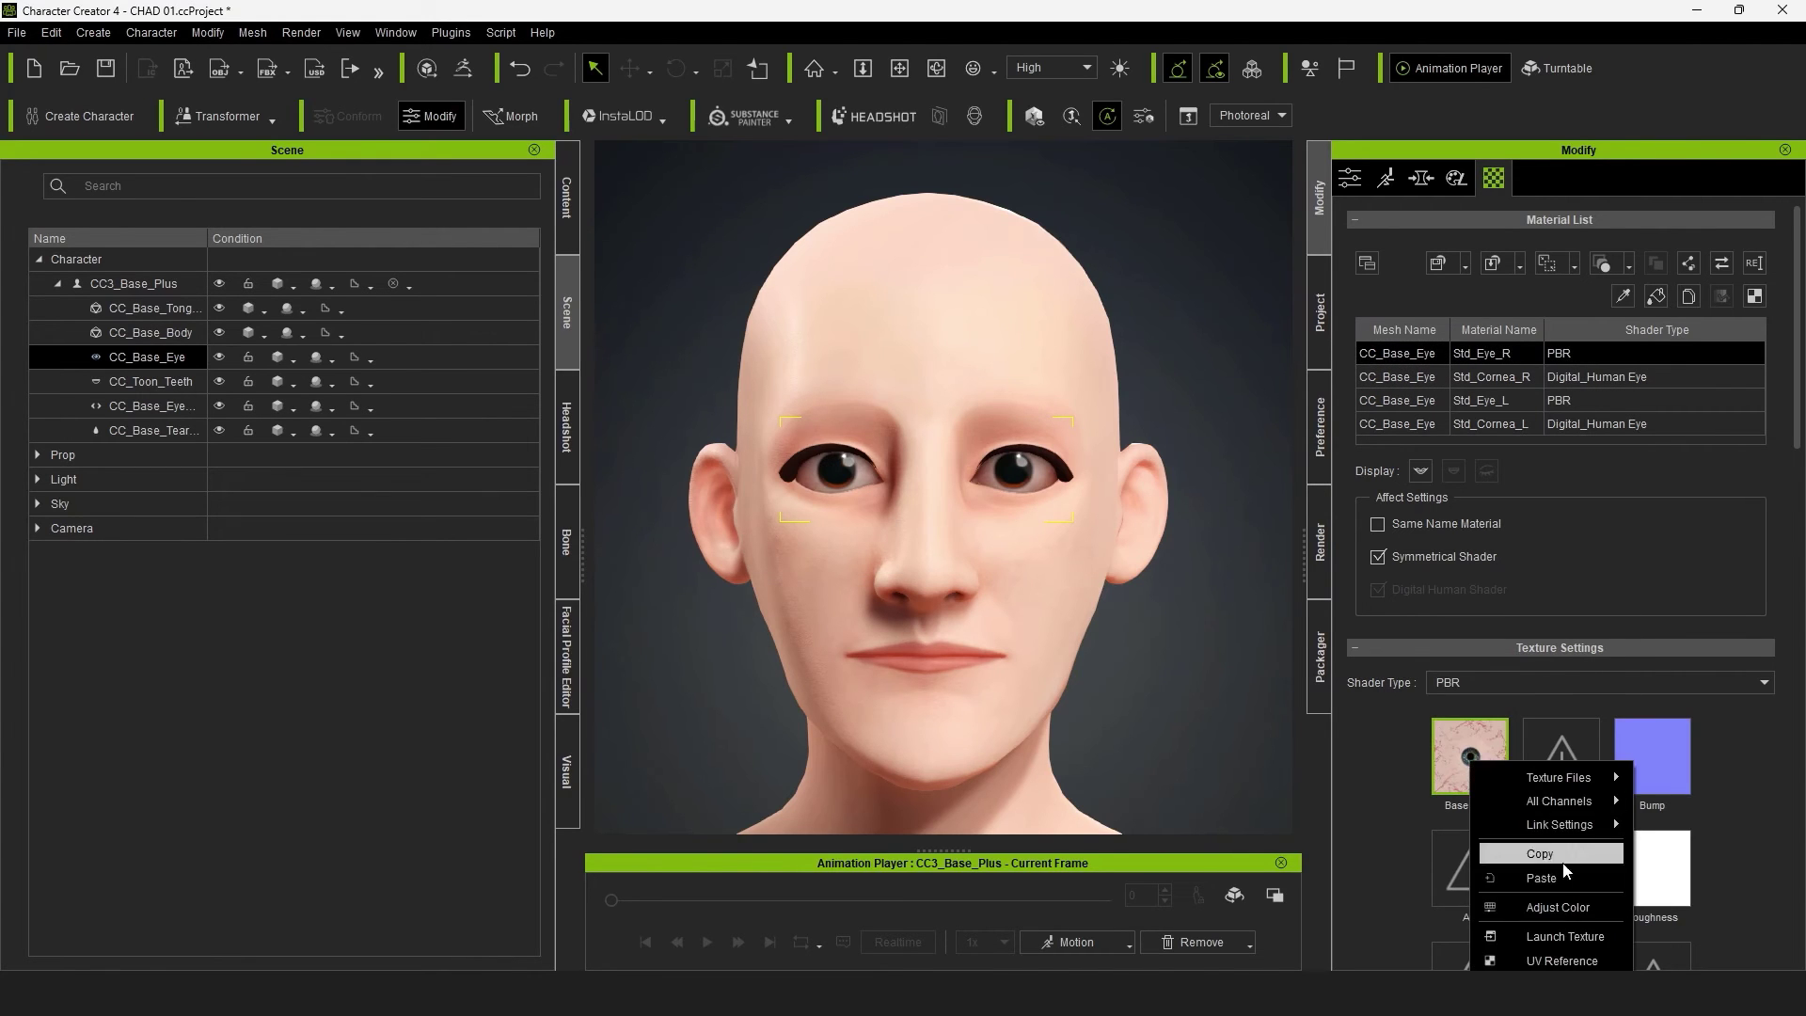
click(1542, 866)
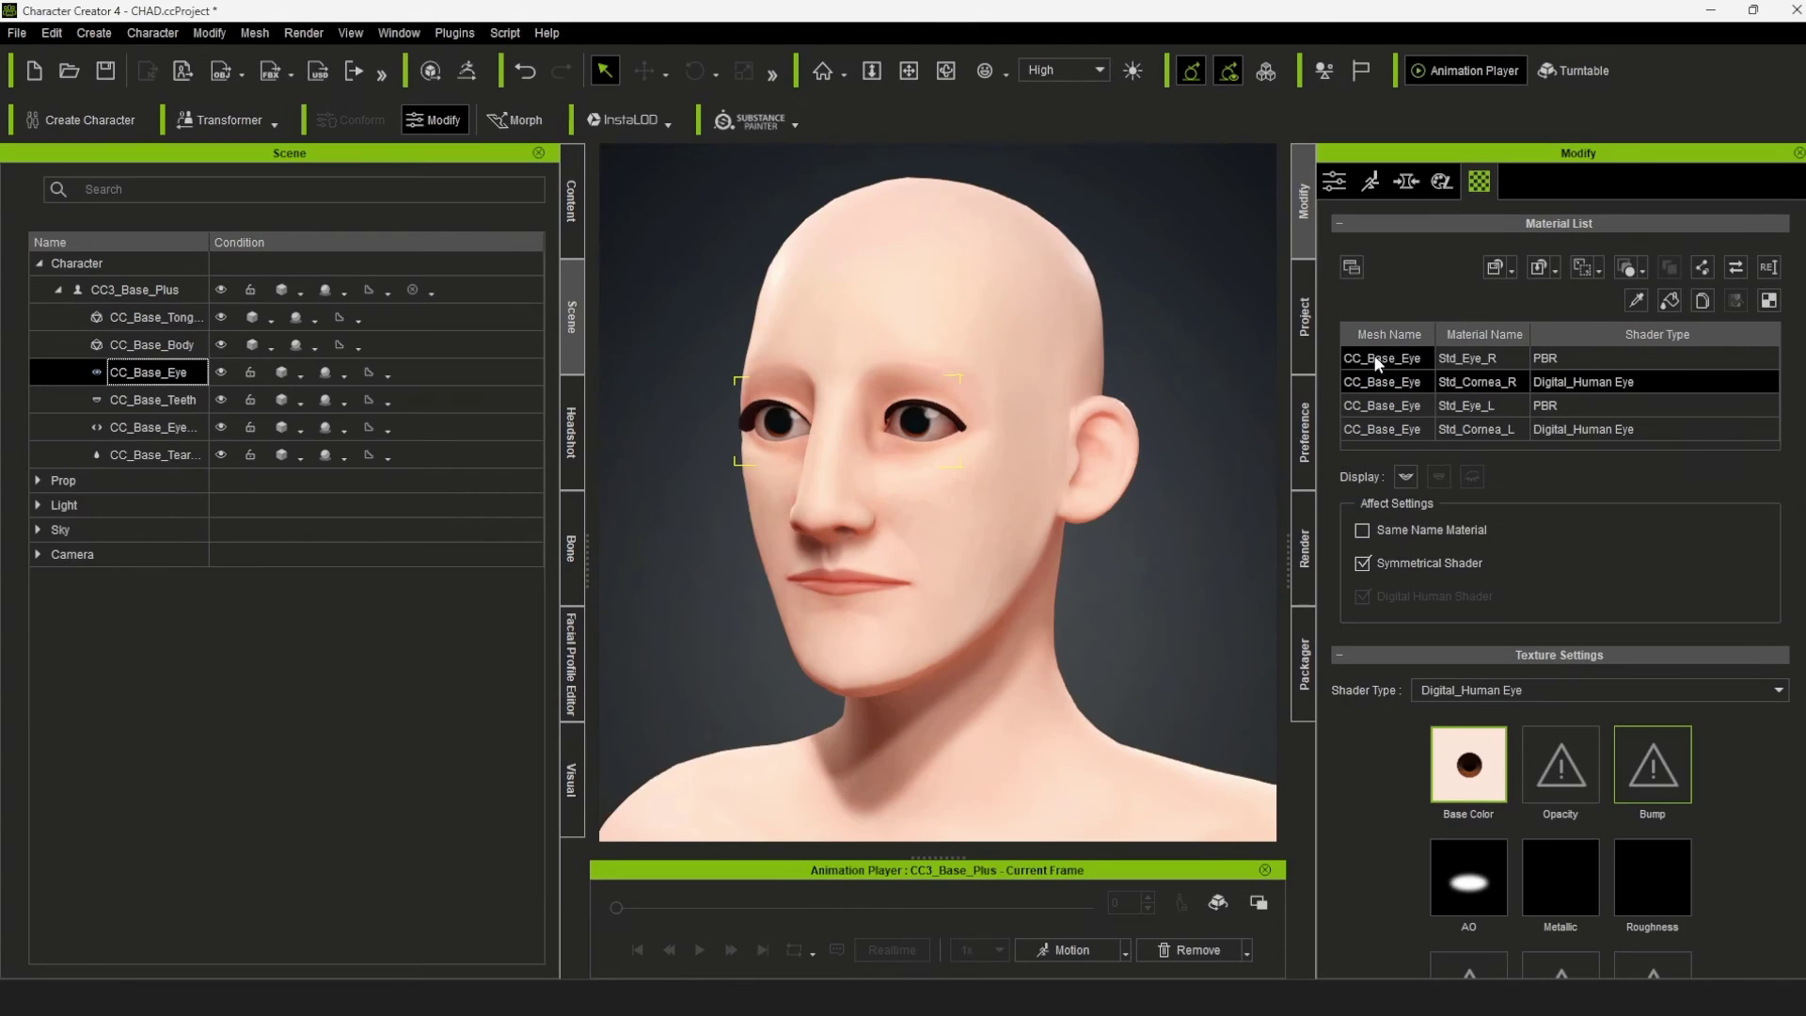
click(1543, 382)
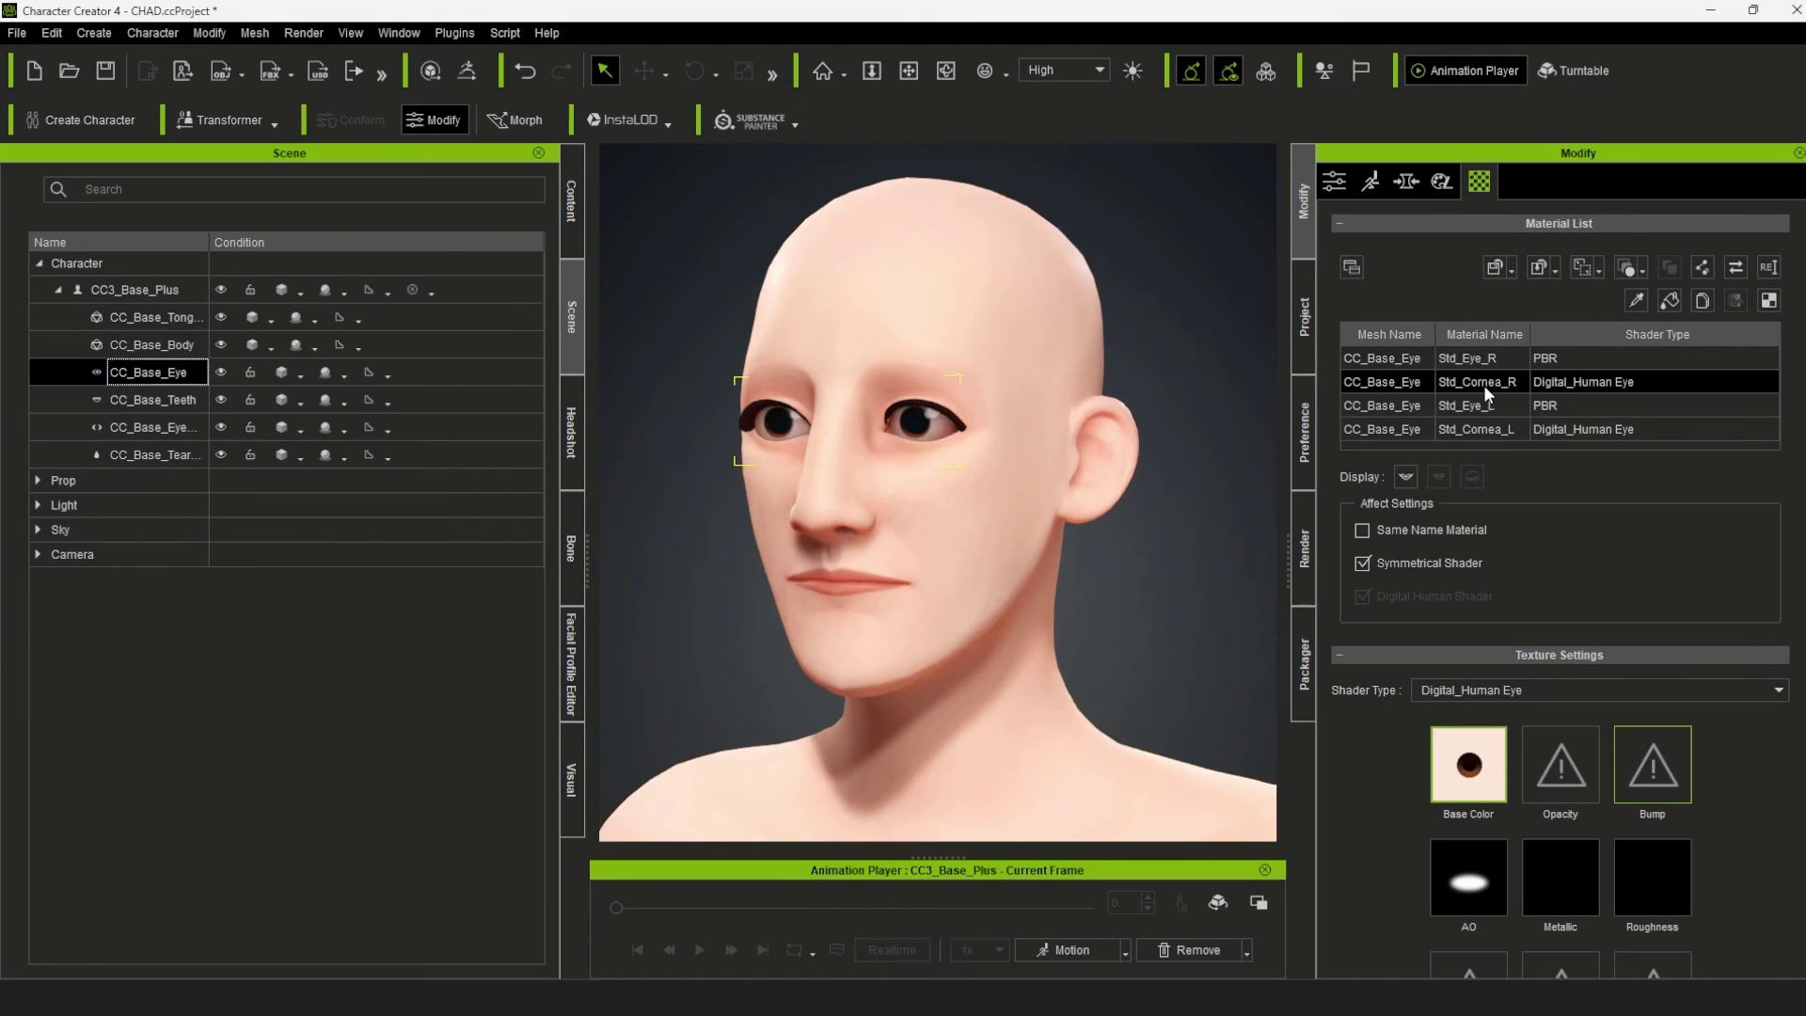
click(1473, 691)
click(1458, 707)
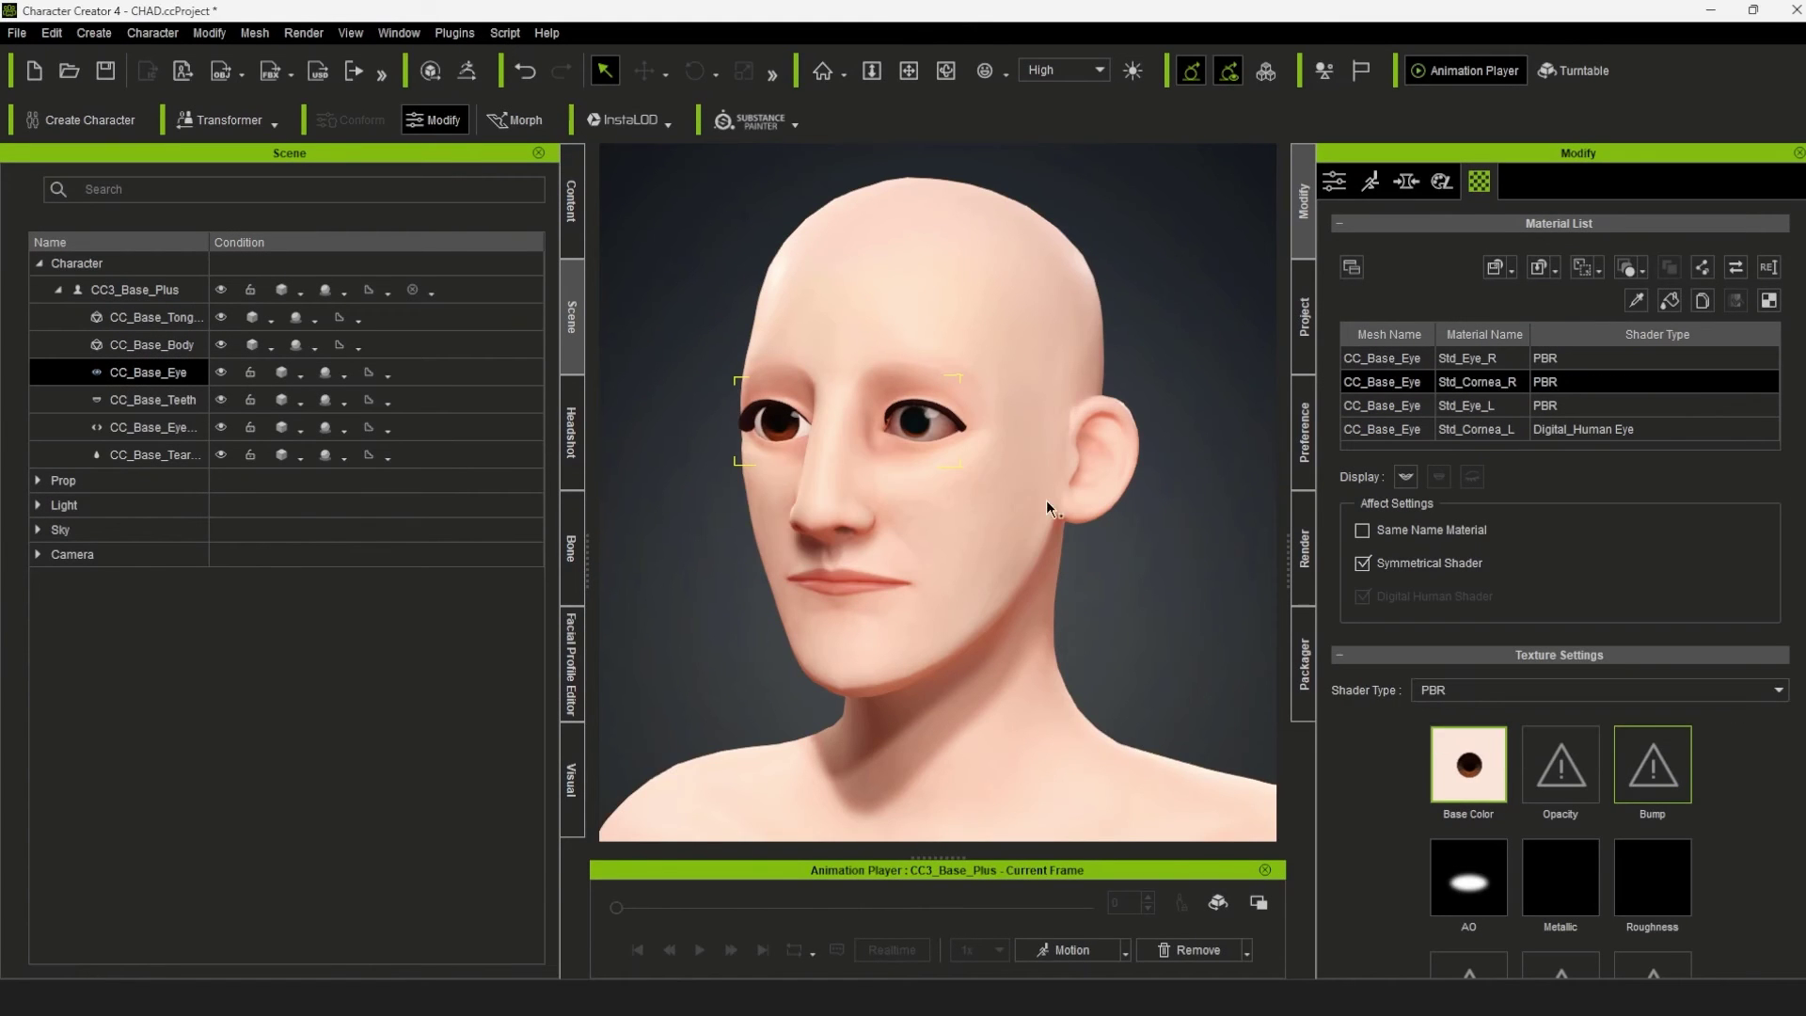
click(1452, 426)
click(1498, 691)
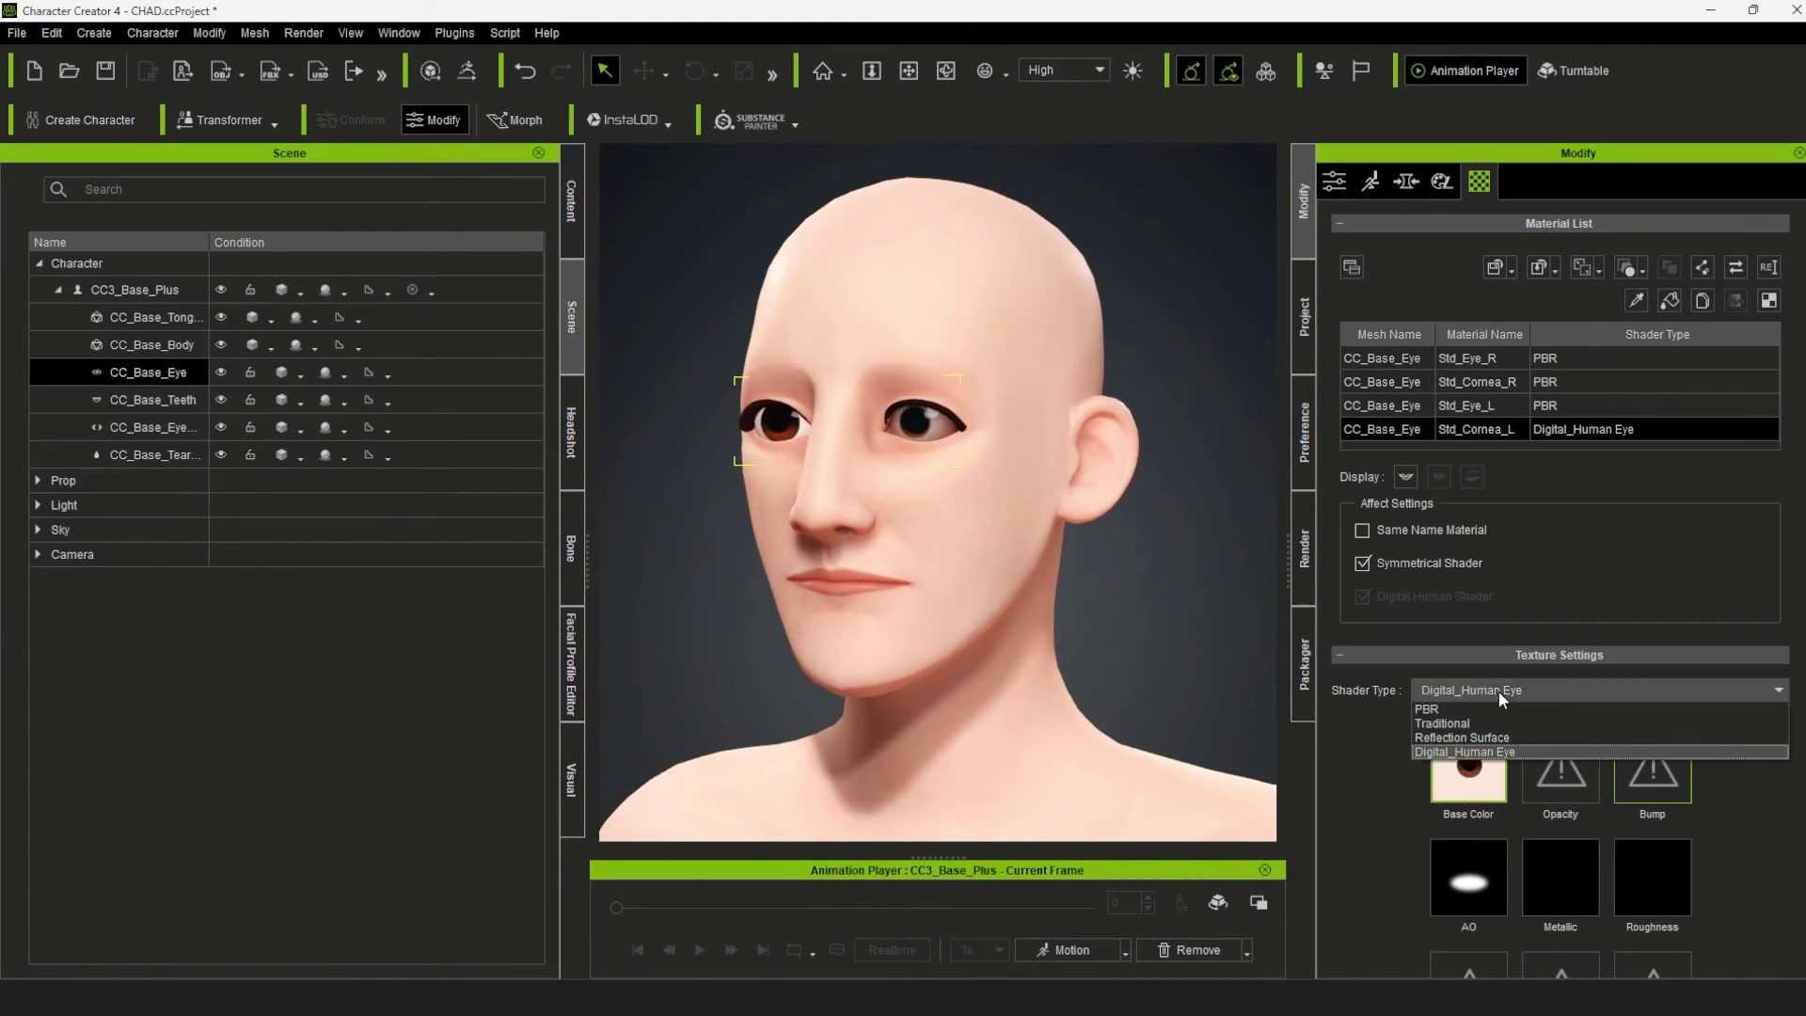
click(1460, 709)
mouse_move(1149, 653)
right_down()
mouse_move(1184, 595)
mouse_move(1177, 608)
right_up()
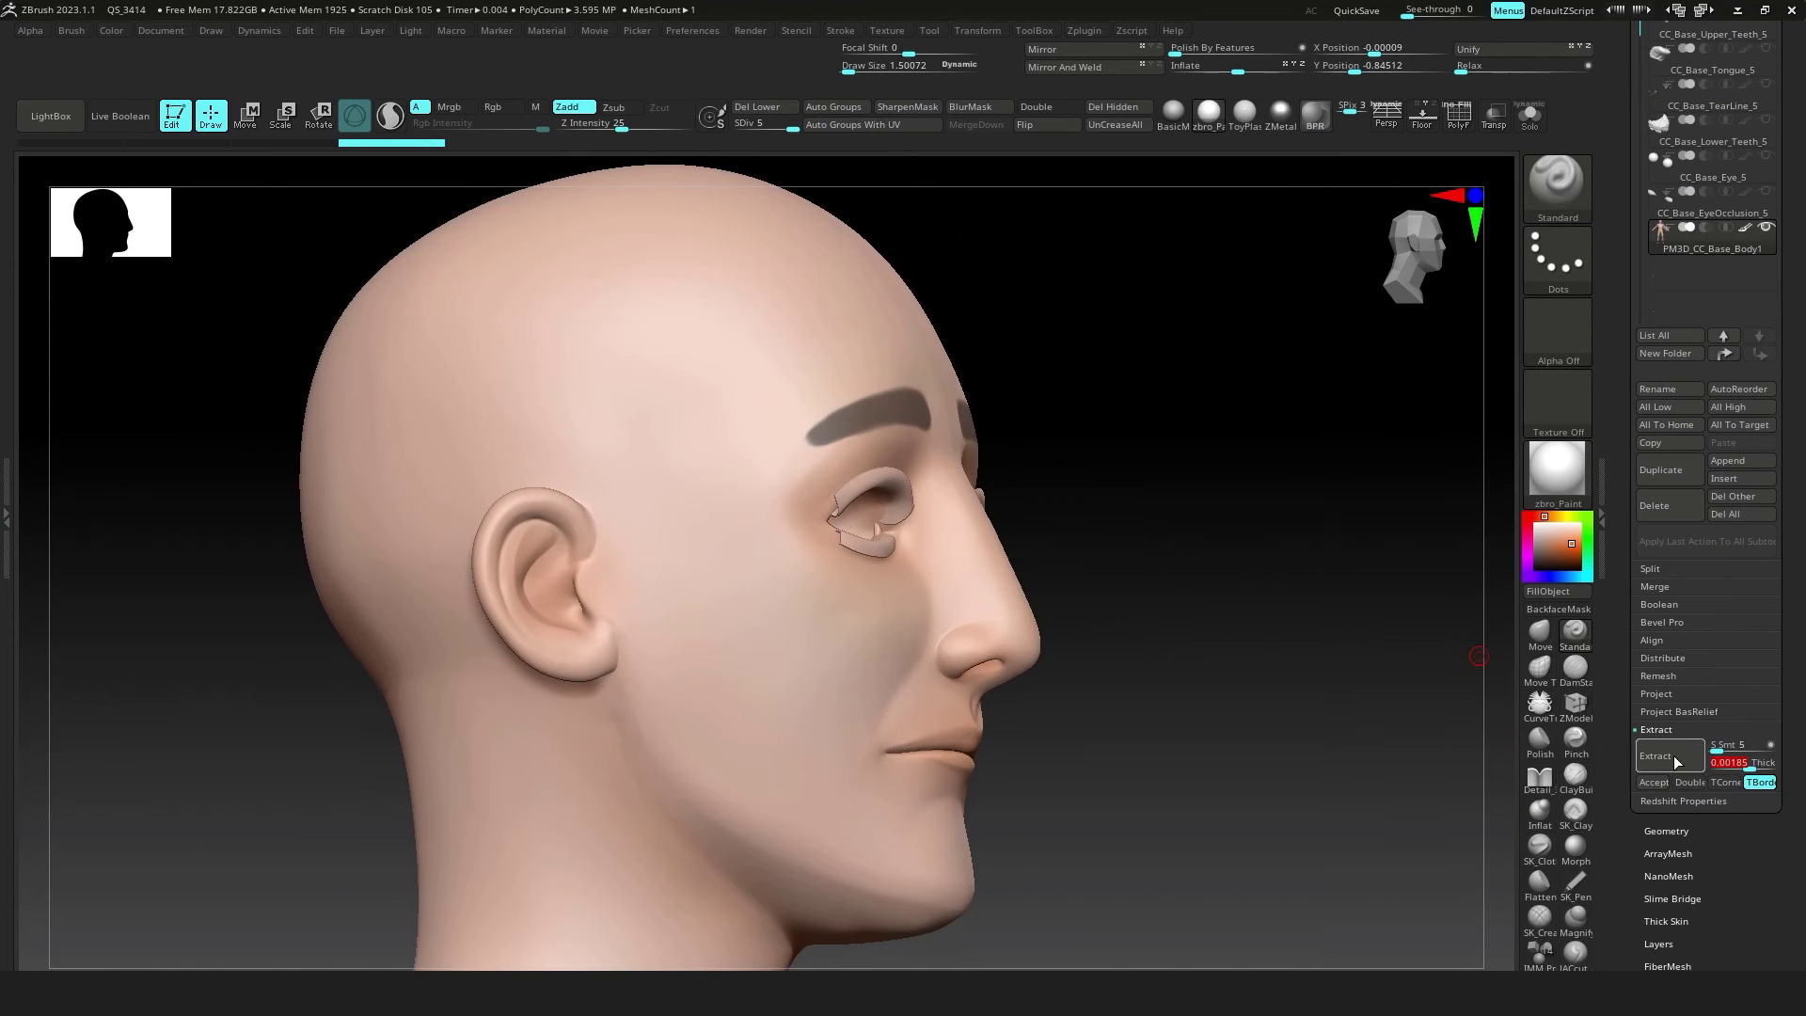
Step: Extract the sculpted eyebrows into their own subtool and inspect them from several angles
click(1649, 761)
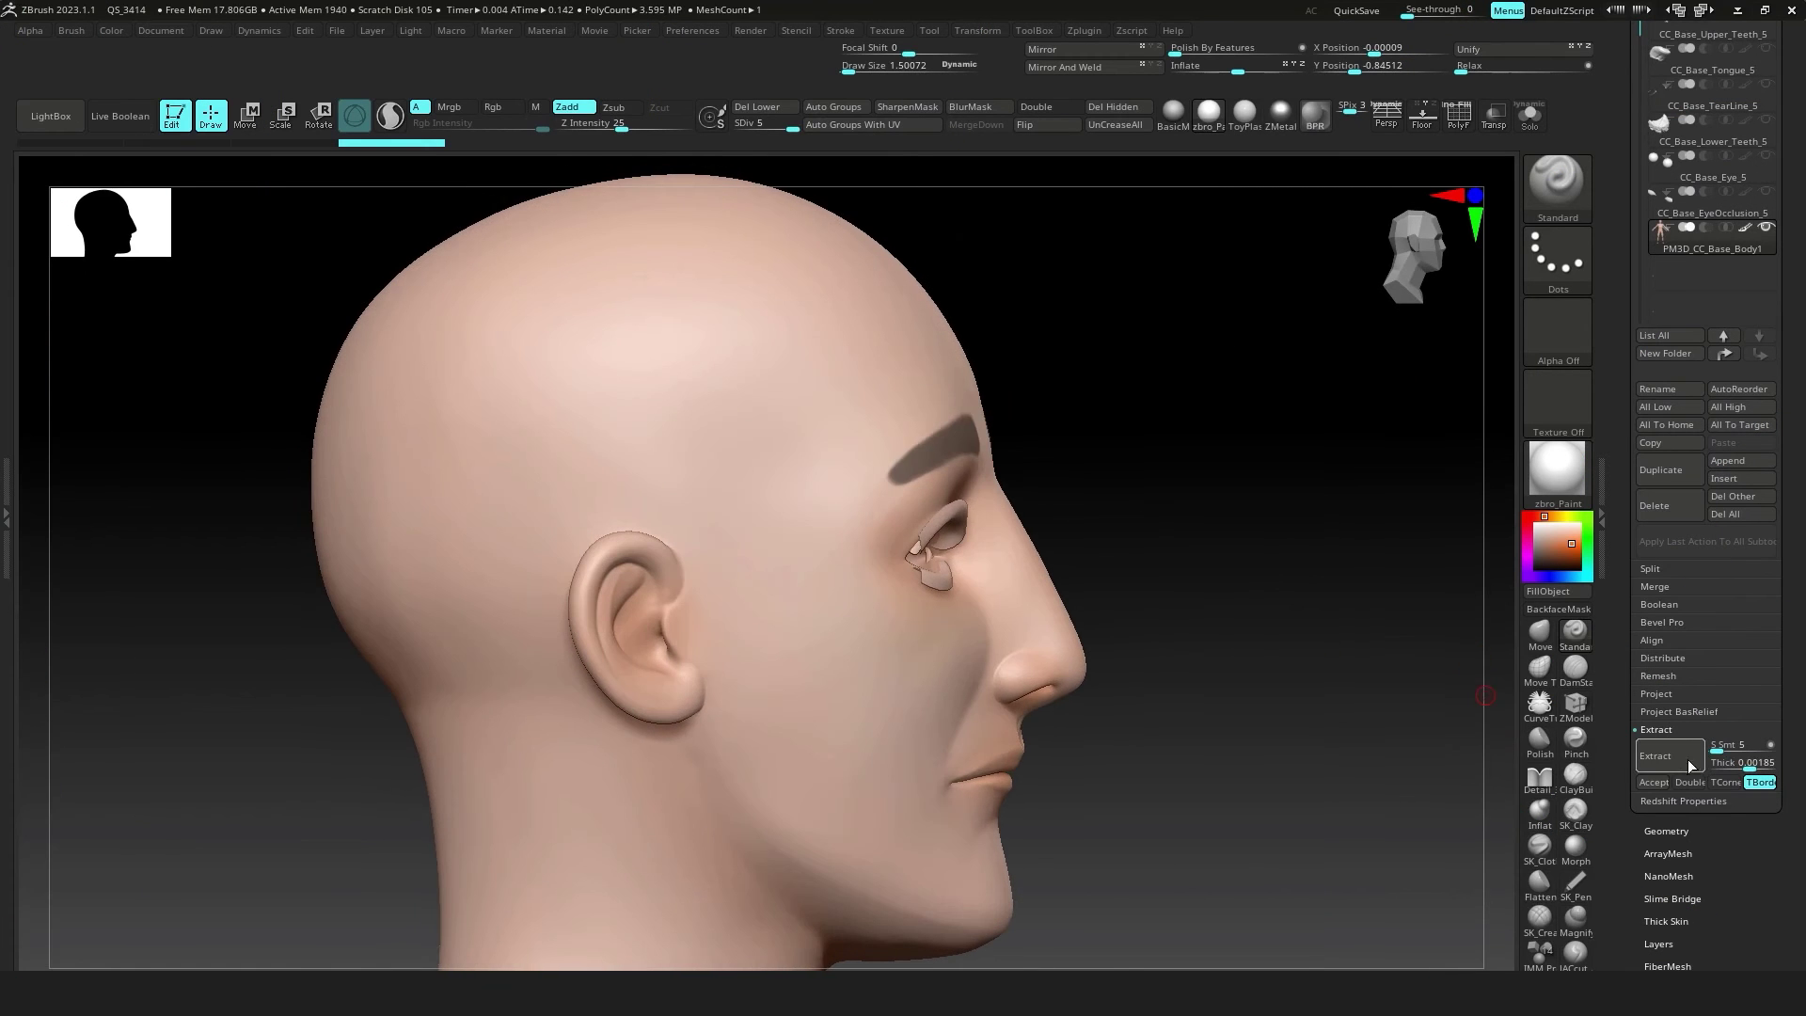
drag(1242, 637, 1154, 747)
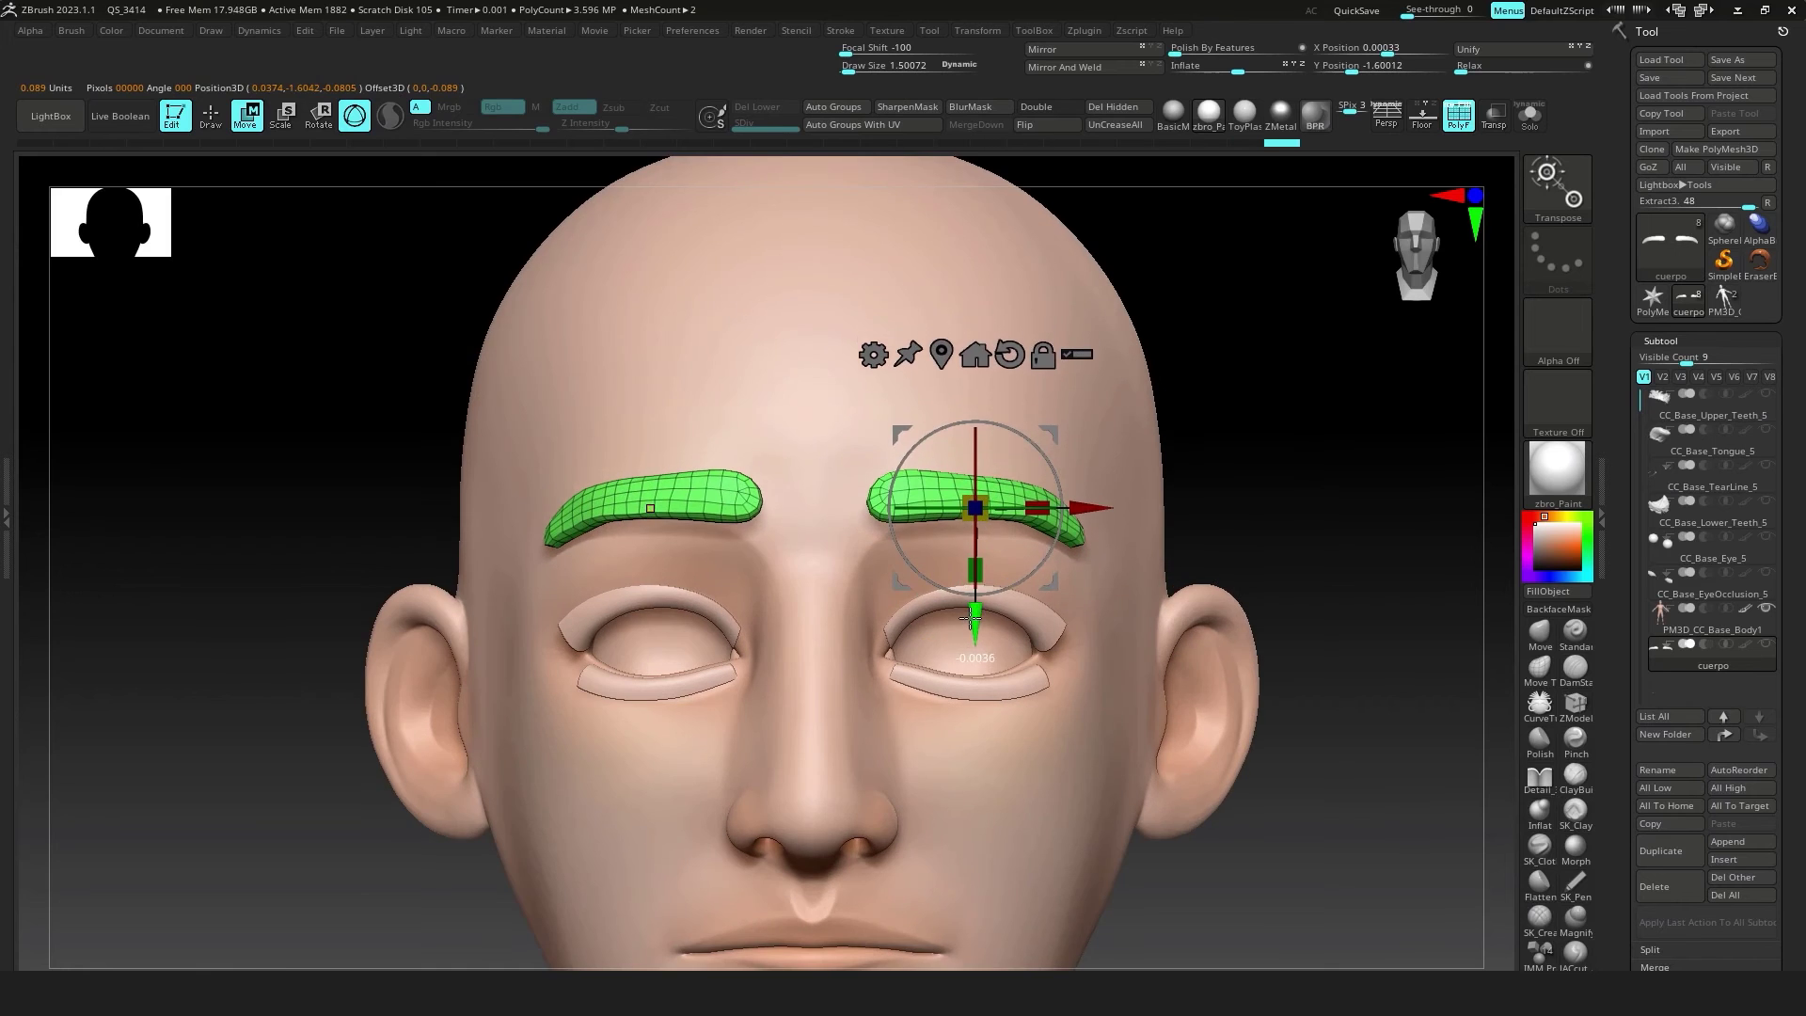
drag(1091, 442, 1242, 435)
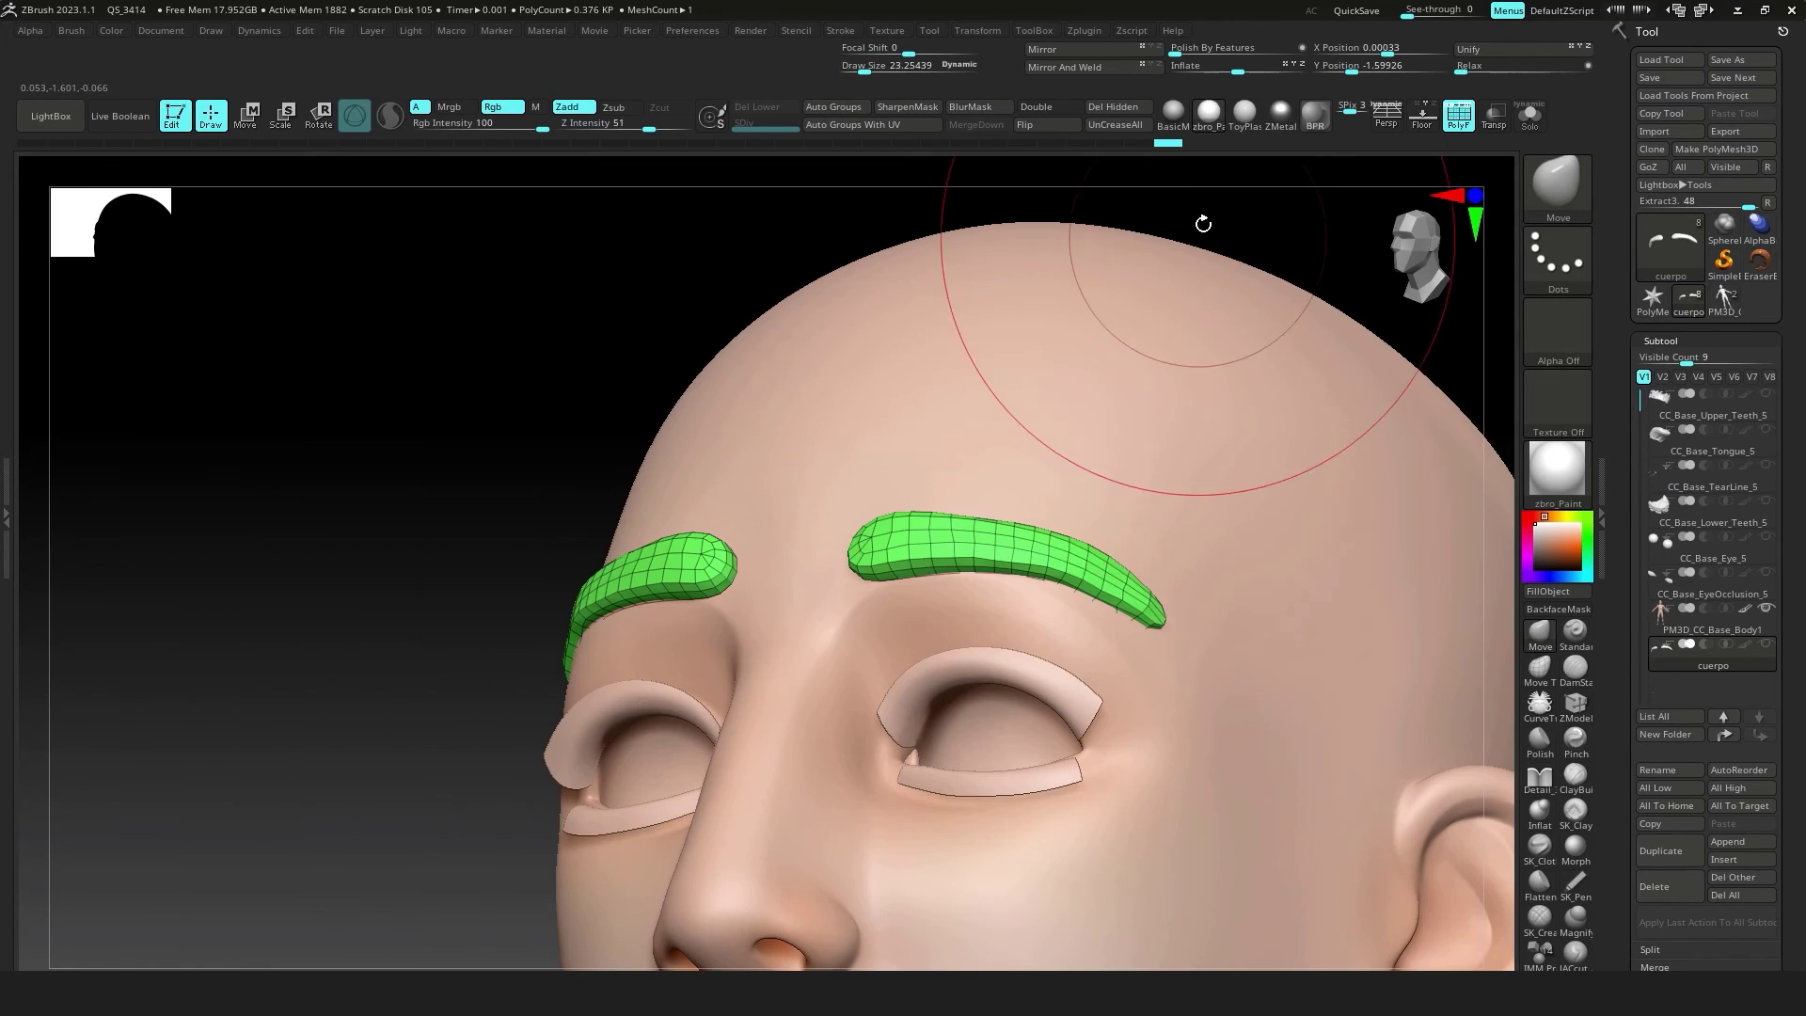
drag(1209, 230, 1086, 613)
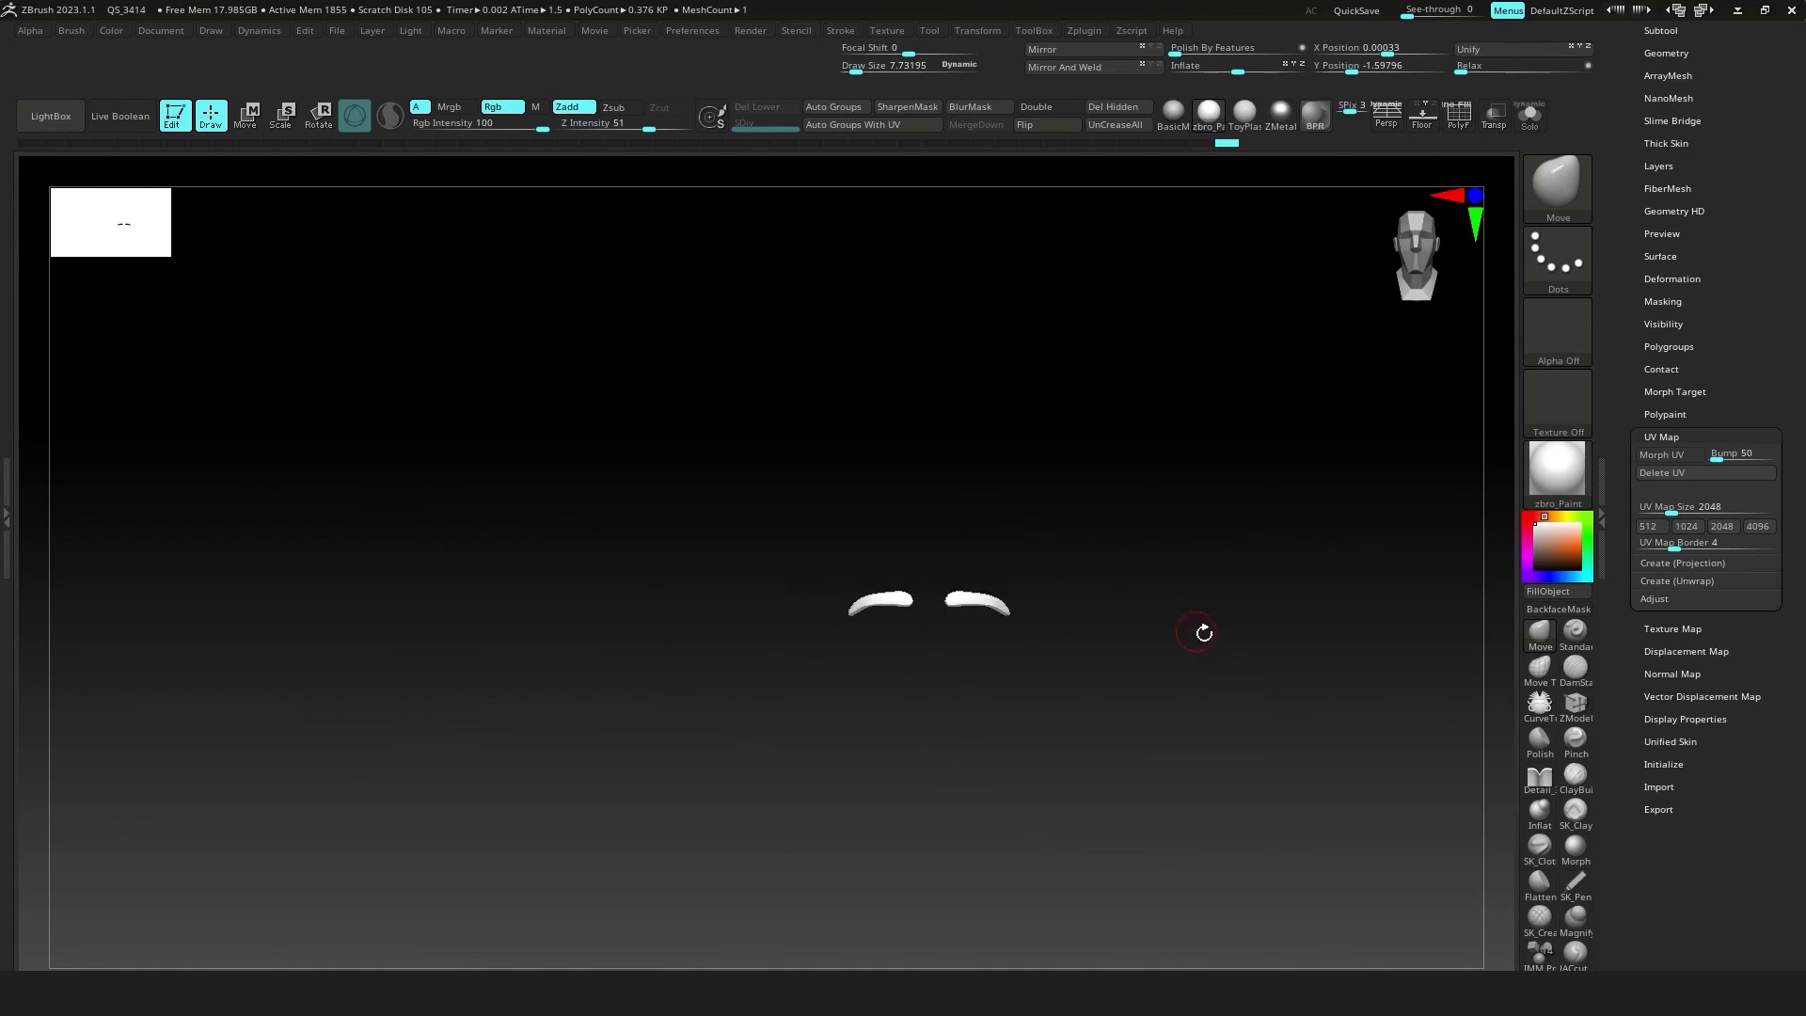
Step: Send the extracted eyebrow subtool to Character Creator via GoZ
drag(1230, 616, 1459, 526)
drag(1627, 104, 1626, 405)
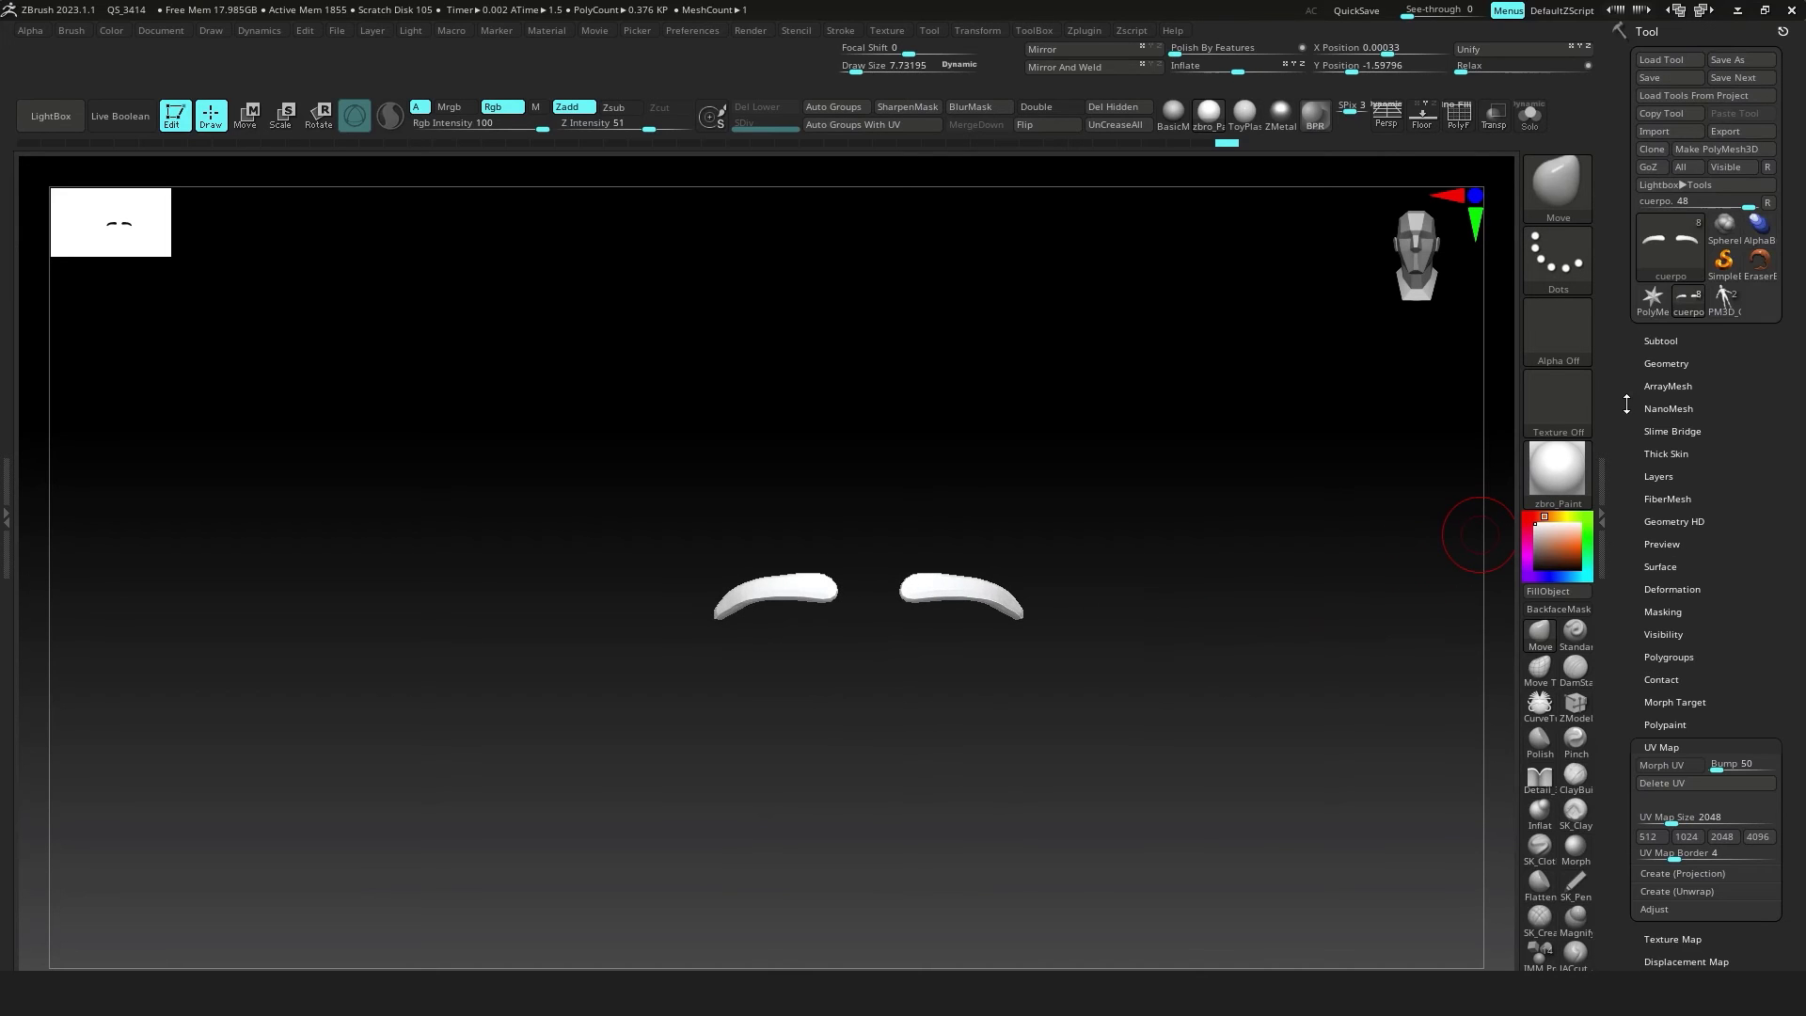
click(1657, 167)
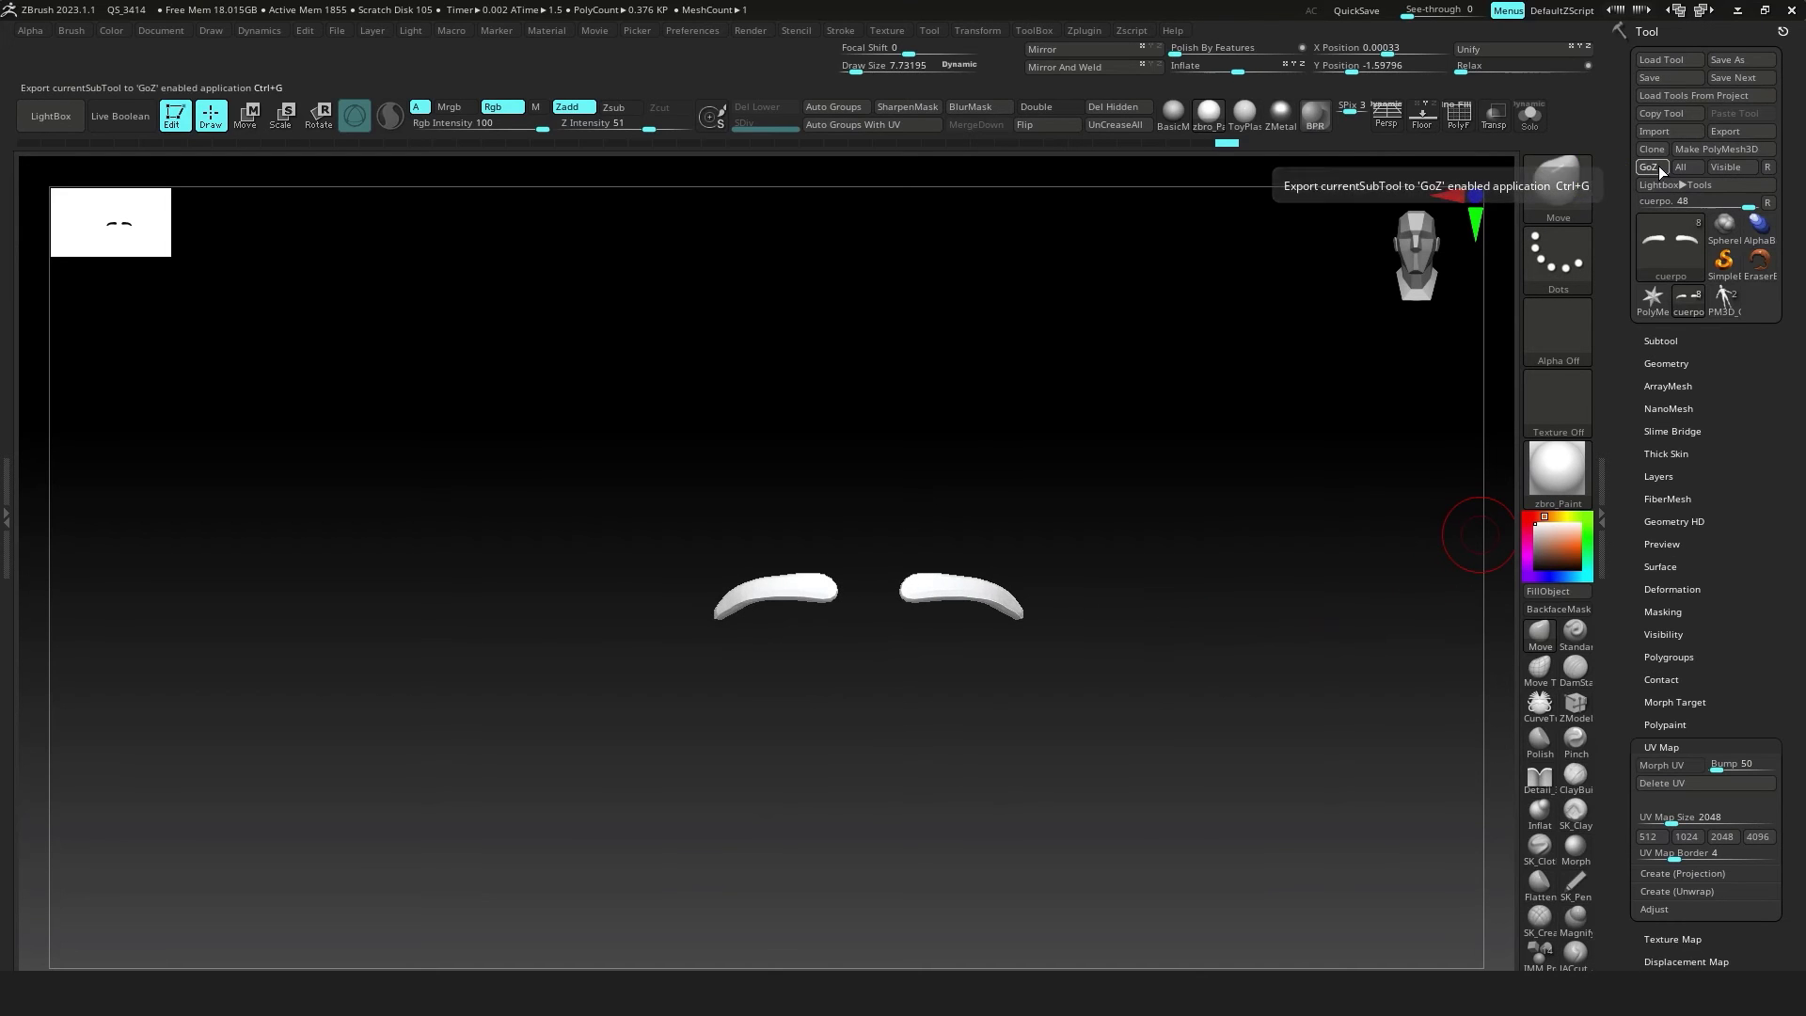
click(1148, 589)
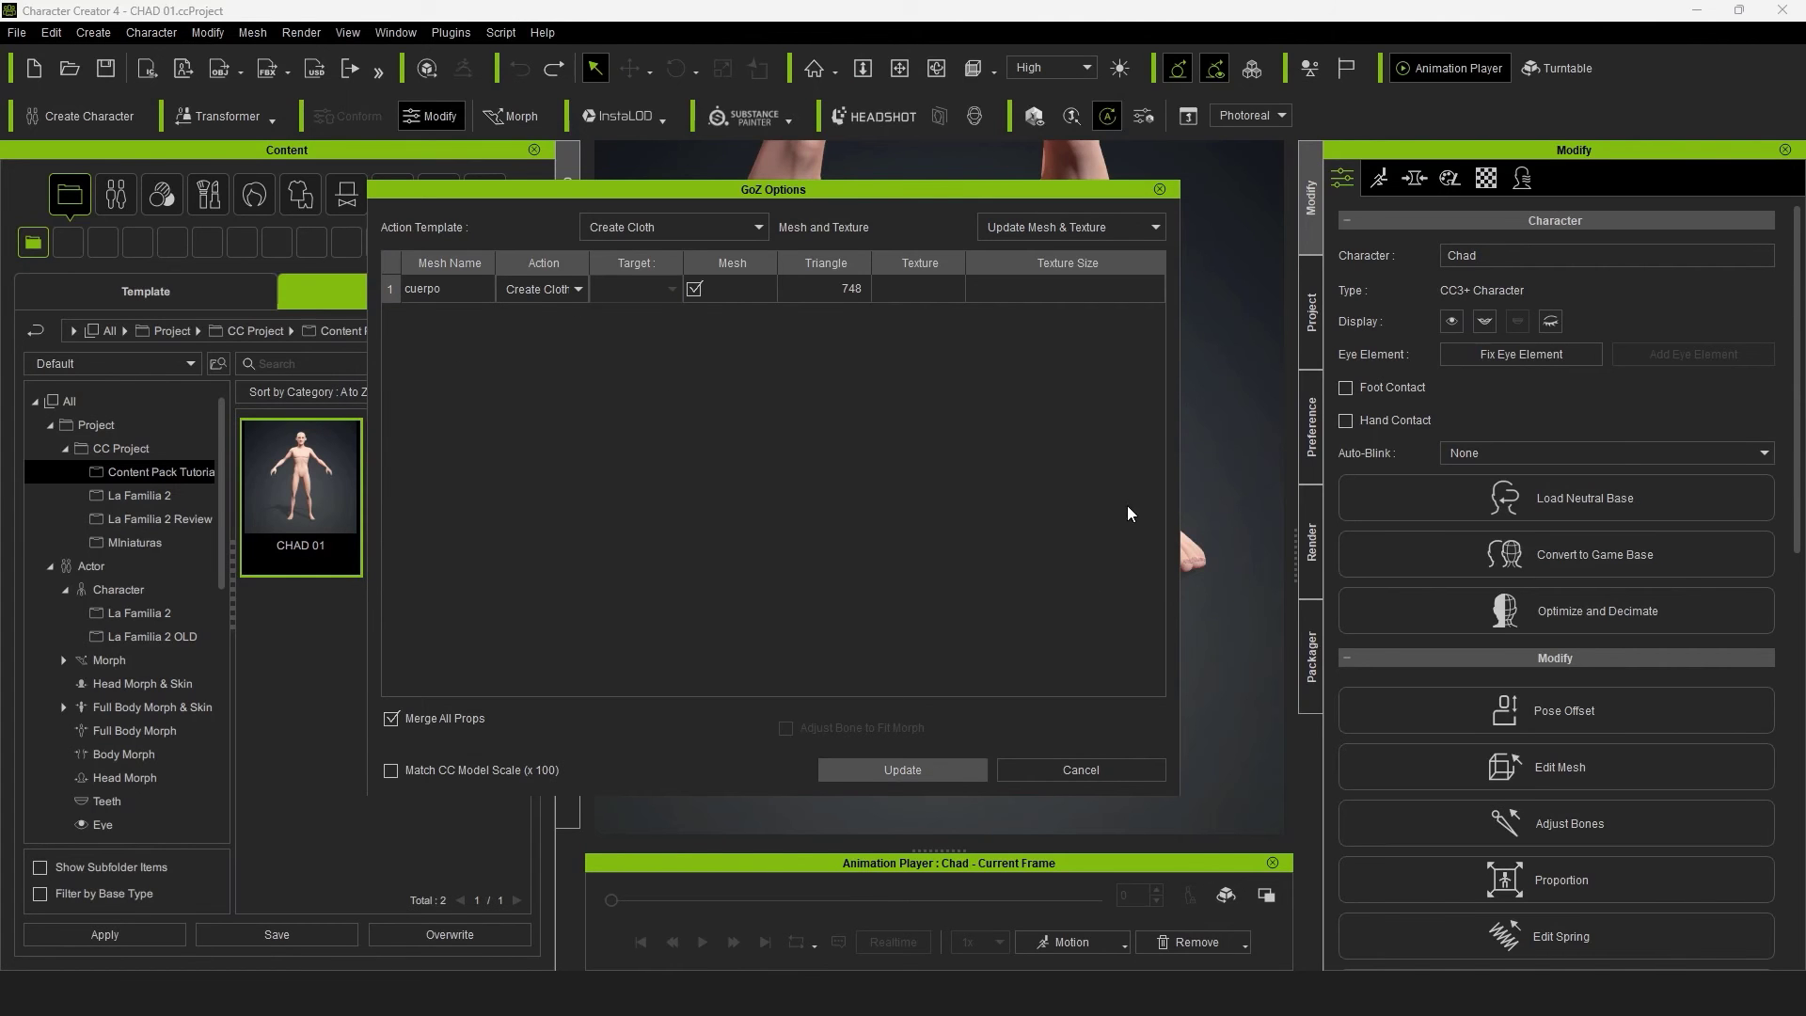
Step: Import the eyebrow mesh with Create Cloth and frame it in the viewport
key(Return)
mouse_move(1082, 578)
right_down()
mouse_move(920, 545)
mouse_move(1024, 544)
right_up()
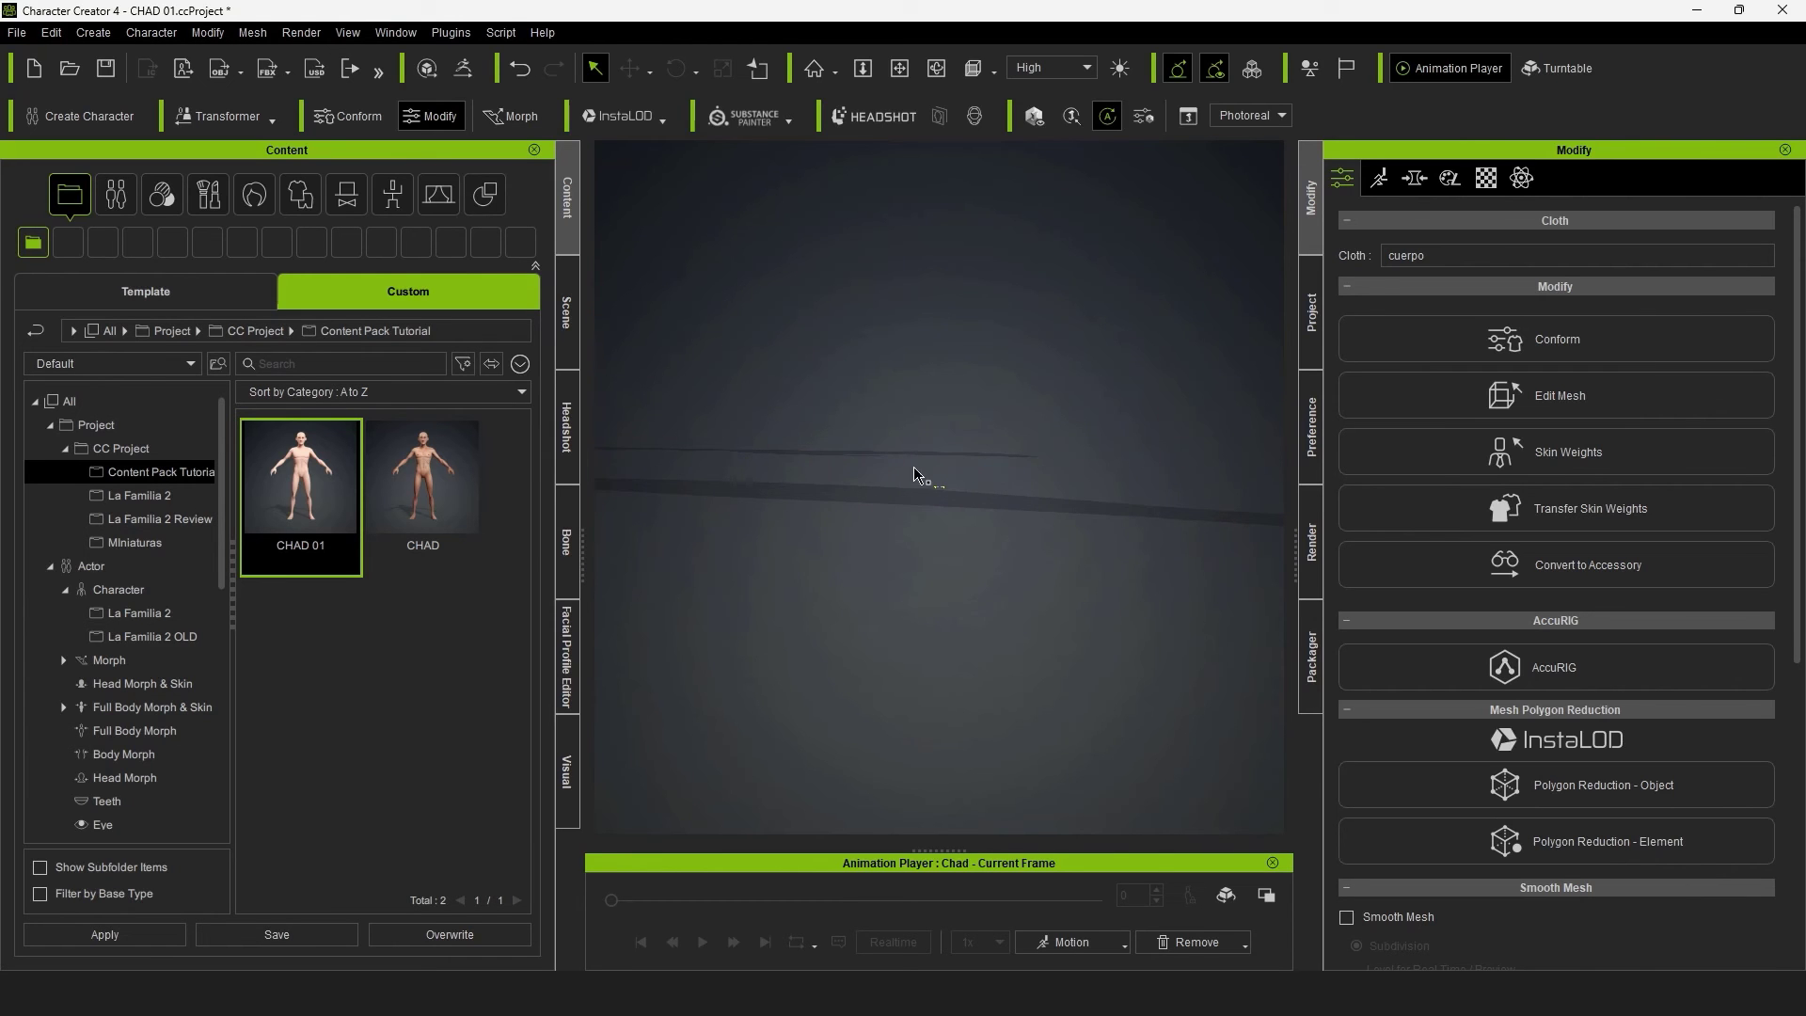
key(w)
scroll(948, 486, down, 3)
right_drag(948, 487, 1035, 508)
scroll(1035, 508, down, 2)
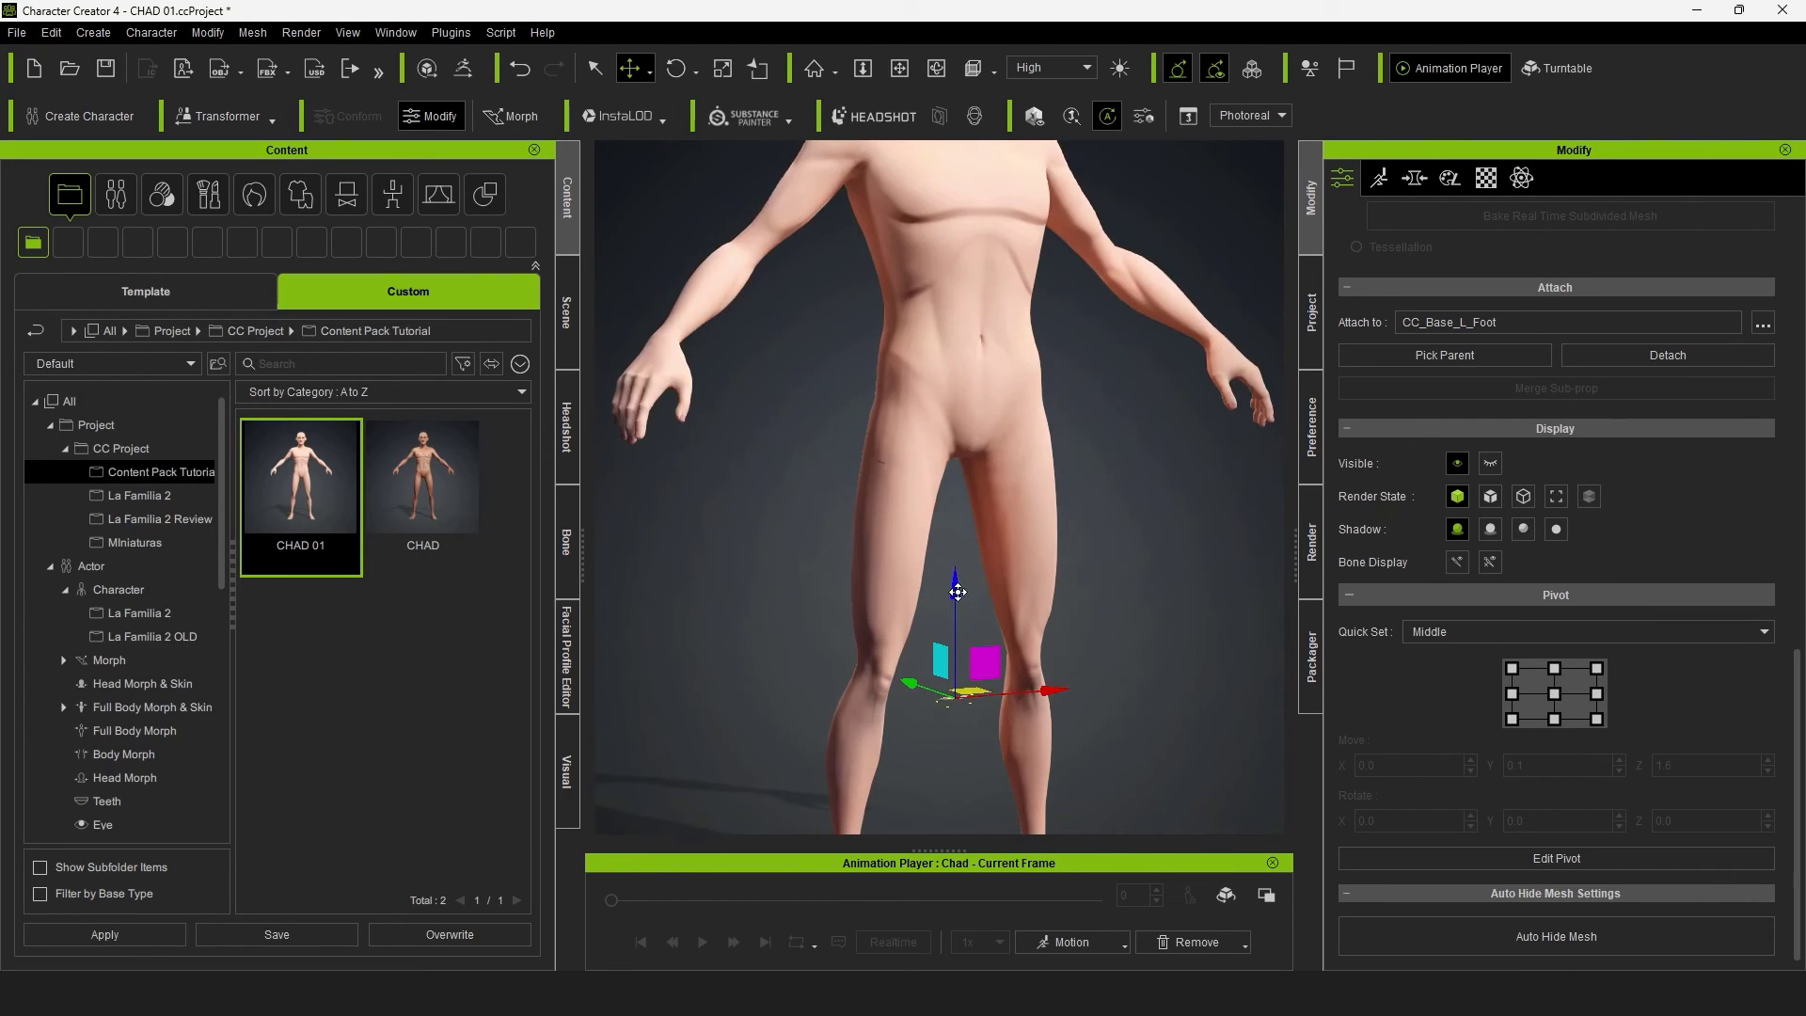
scroll(1174, 528, up, 3)
scroll(941, 508, up, 3)
Step: Move the eyebrow mesh up onto Chad's brow just above the eyes
right_drag(827, 533, 819, 407)
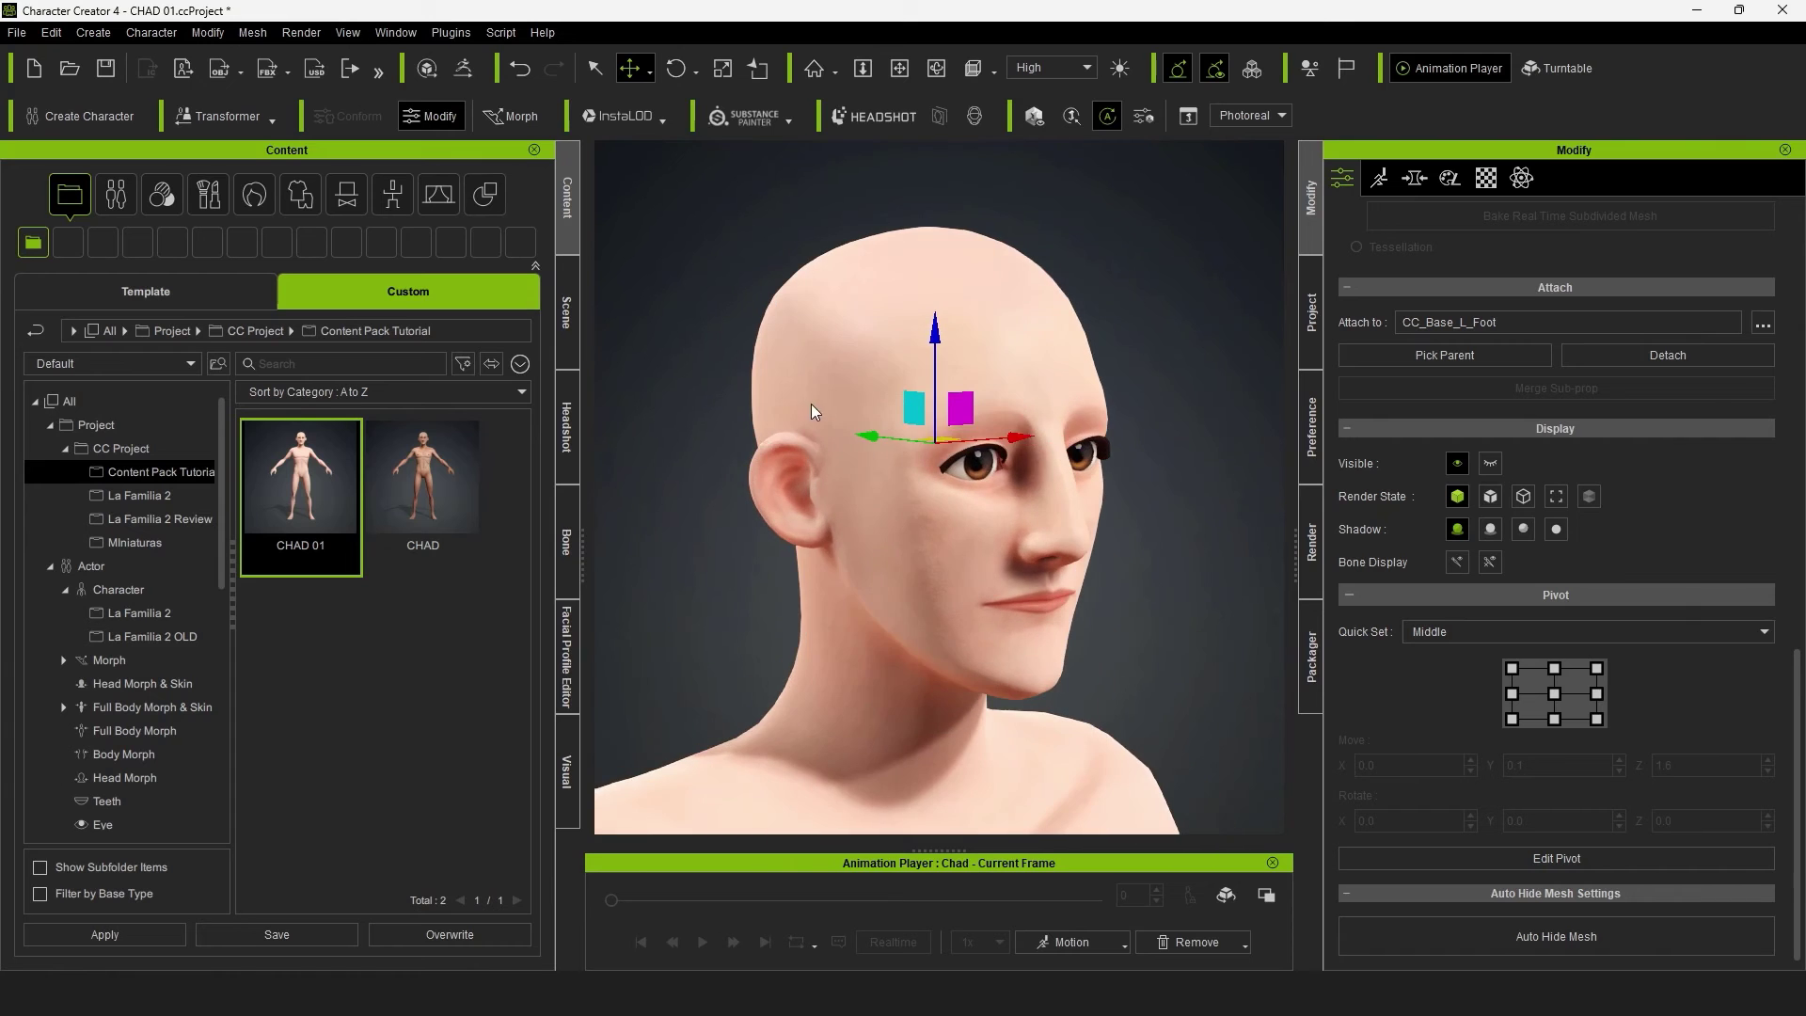
right_drag(994, 456, 1016, 572)
scroll(1016, 572, up, 2)
key(r)
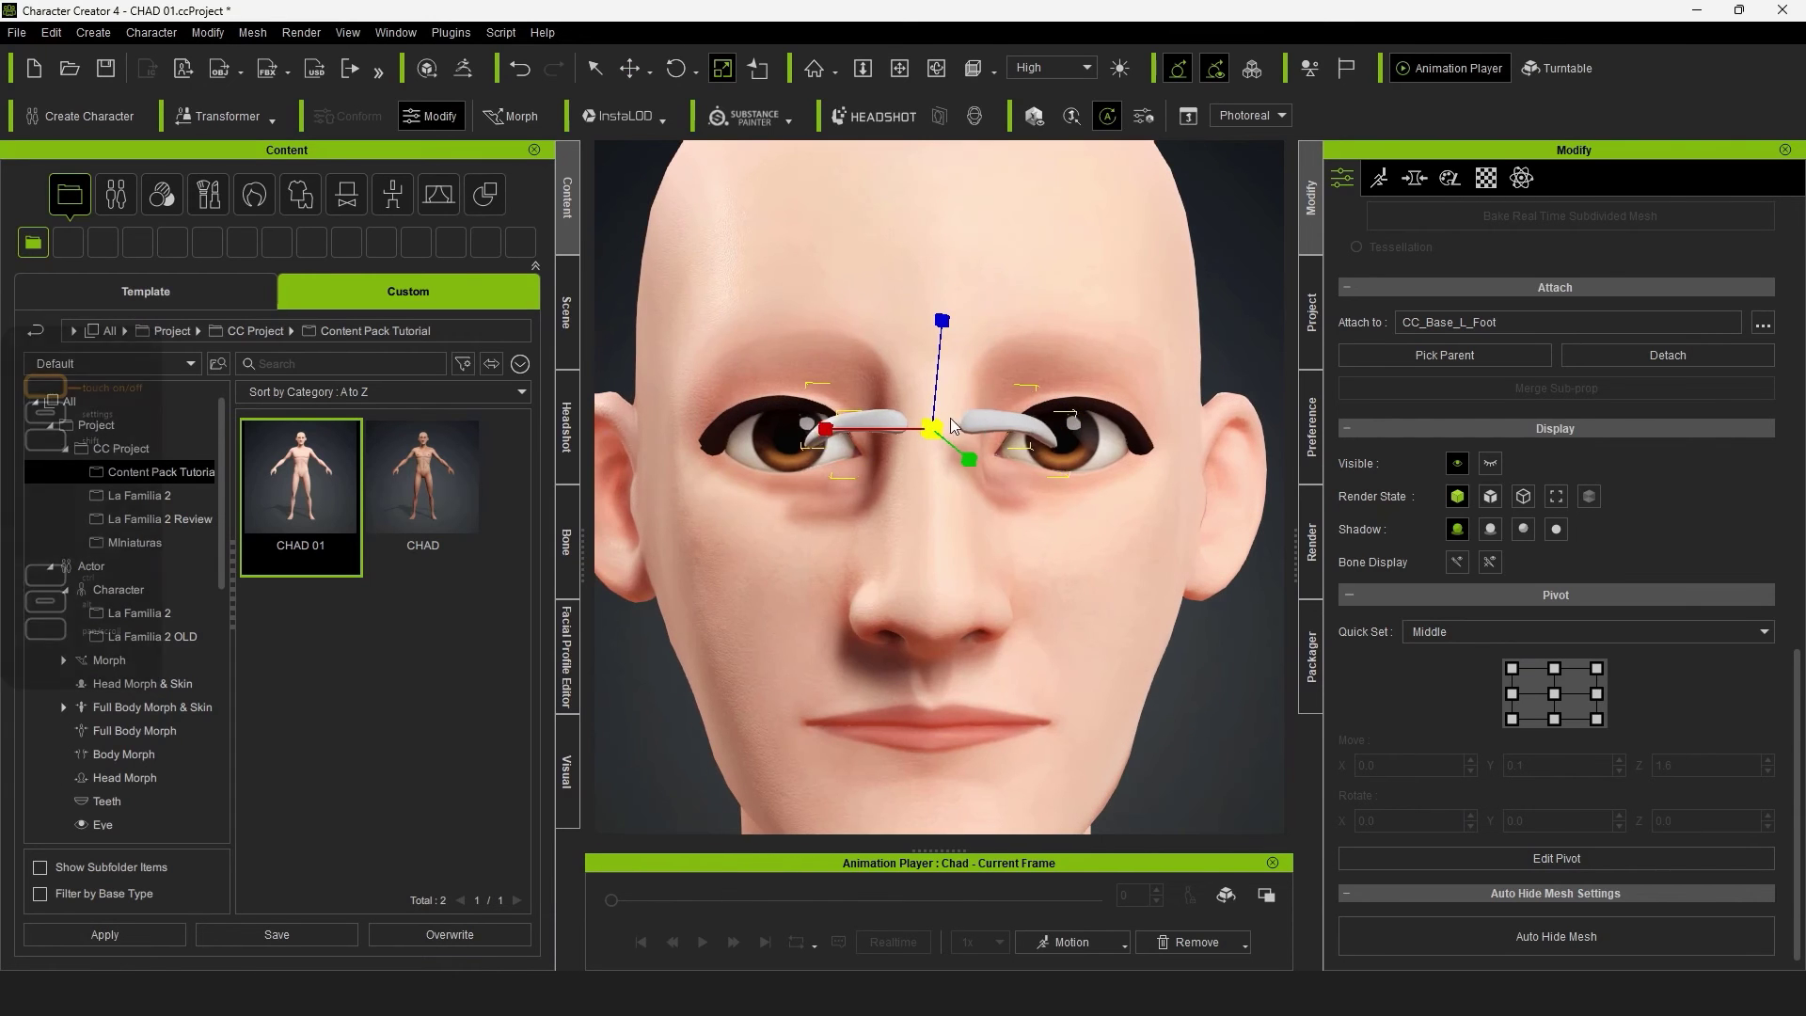
key(w)
mouse_move(1224, 291)
right_down()
mouse_move(806, 337)
mouse_move(1082, 357)
right_up()
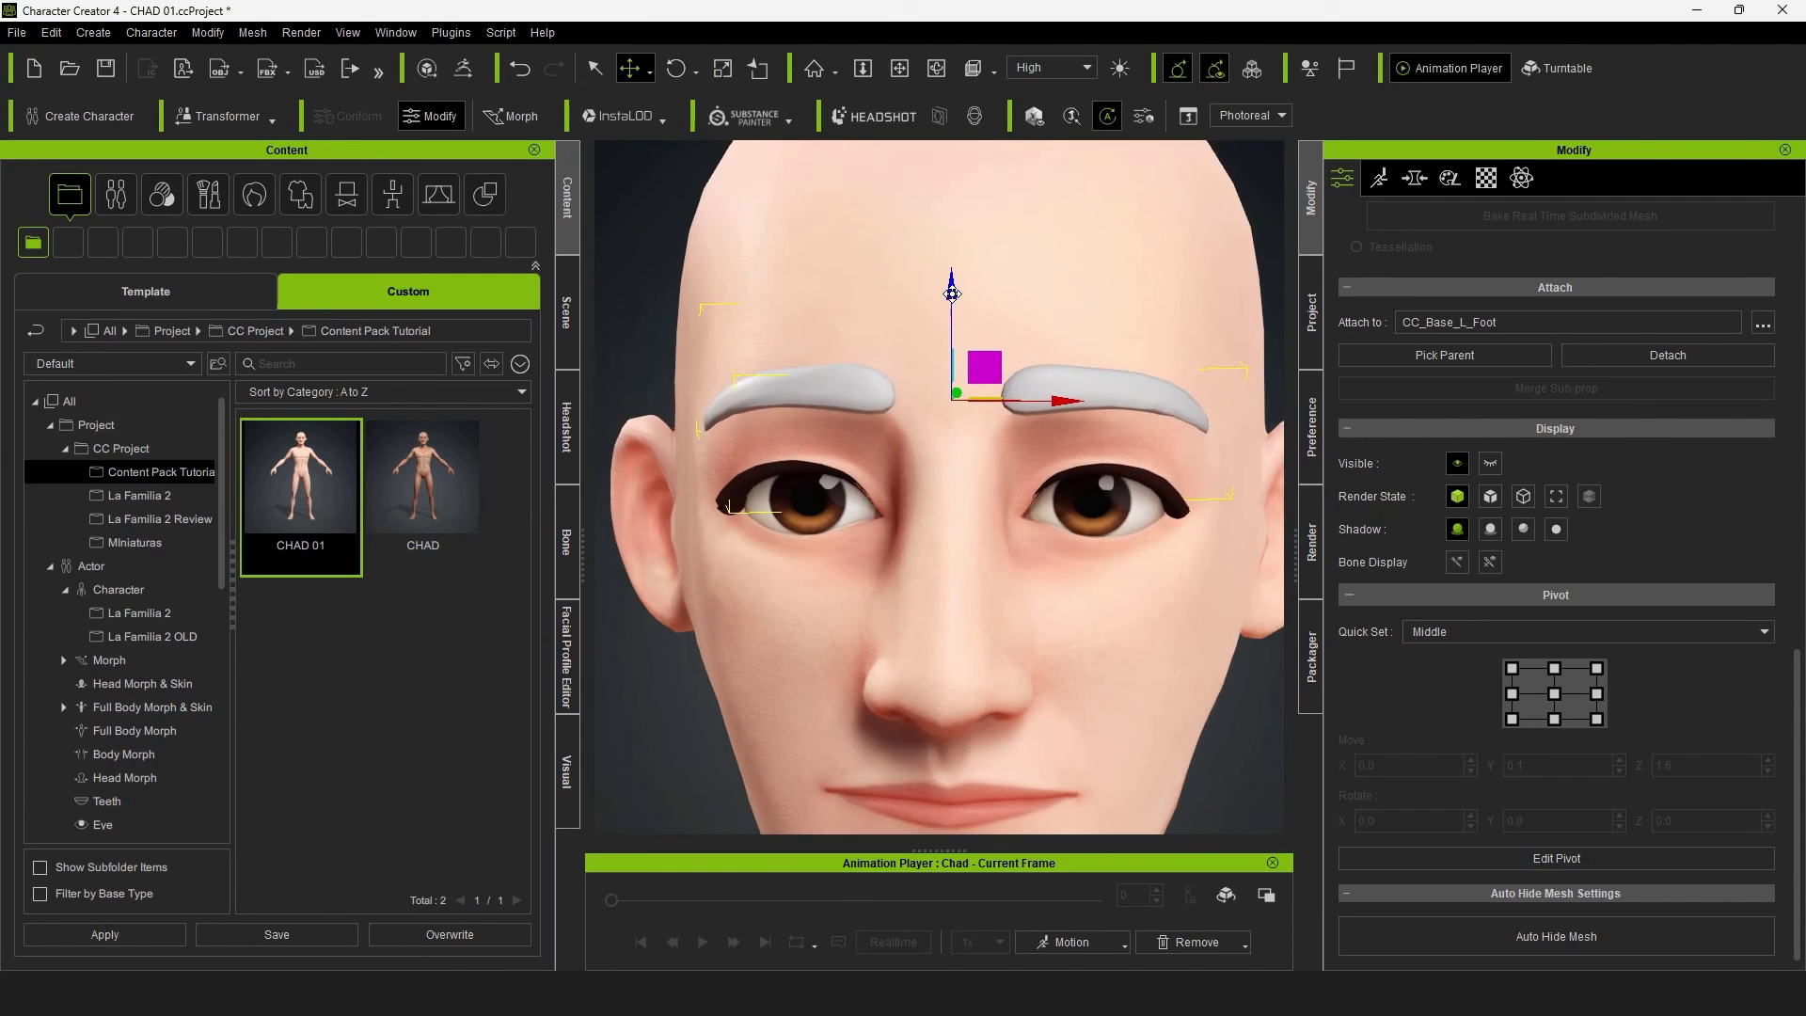
key(q)
scroll(1557, 544, up, 3)
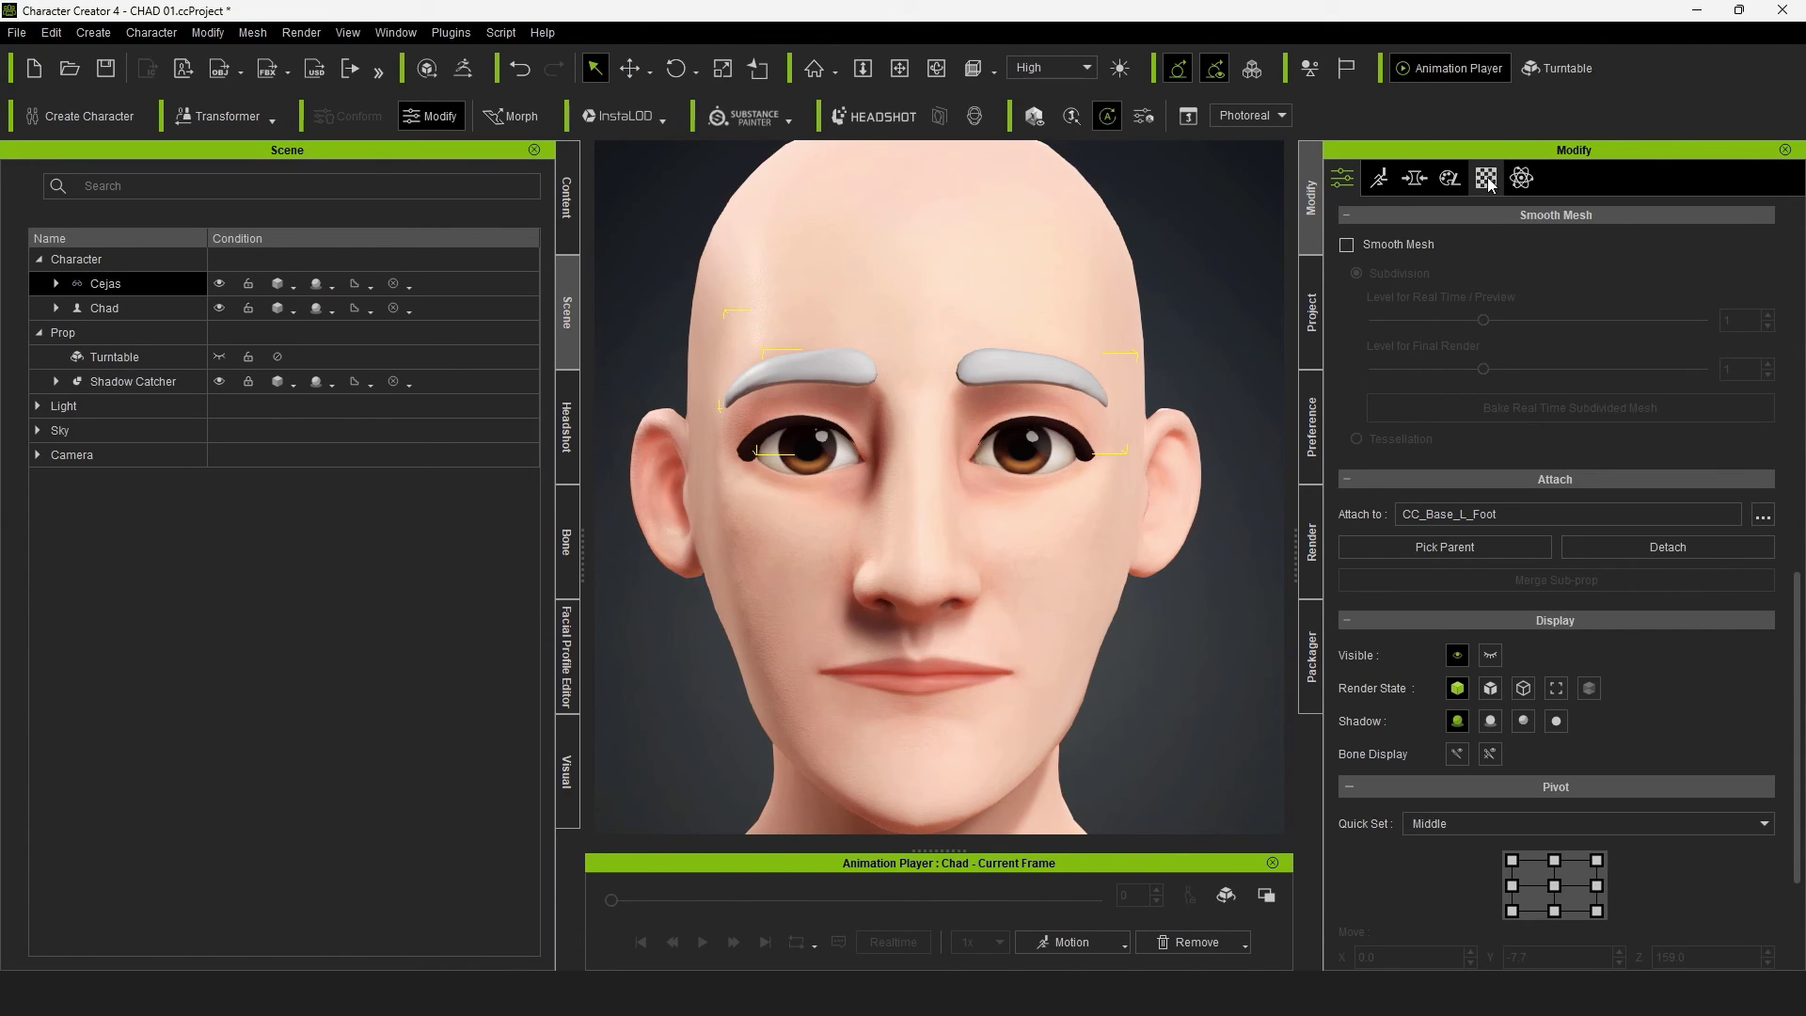
scroll(1510, 347, up, 5)
scroll(1634, 323, up, 5)
Step: Convert the imported eyebrow mesh into brows with the Brows template
click(1628, 511)
click(816, 536)
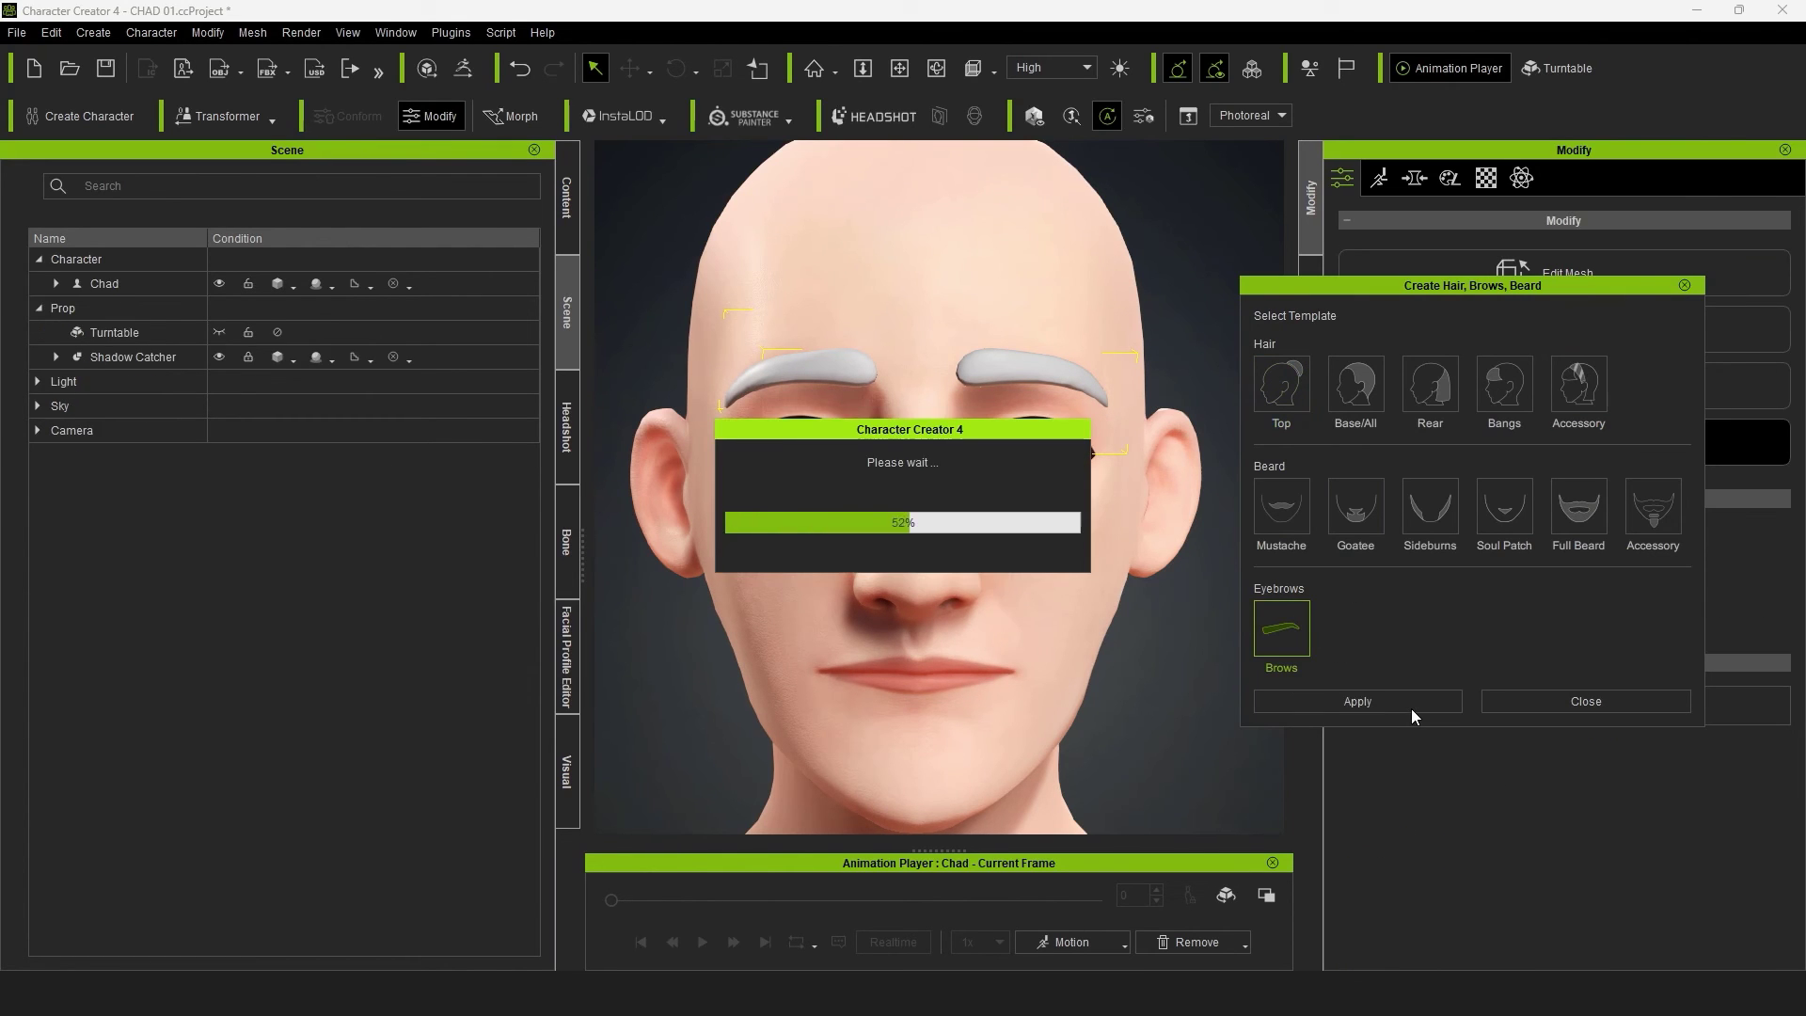
click(1568, 703)
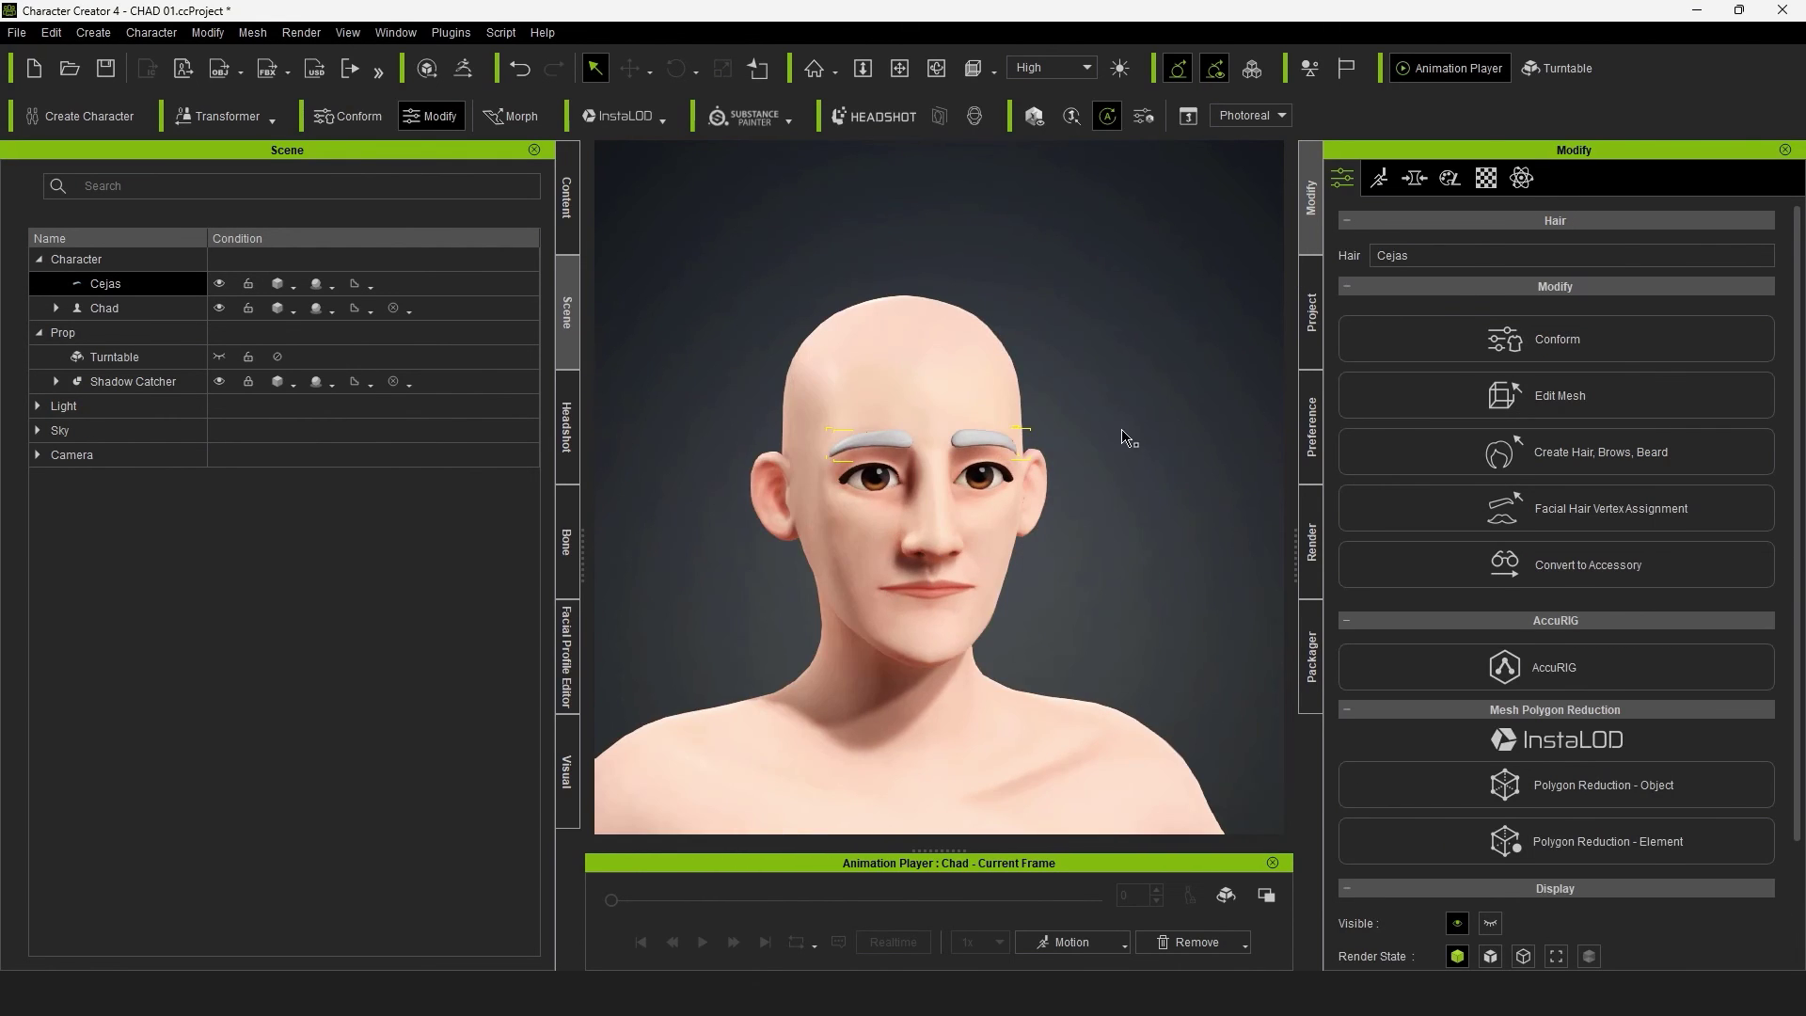
Step: Tint the Cejas base colour dark brown with brightness 34 and contrast 36
click(1167, 427)
click(1486, 178)
scroll(1568, 696, down, 5)
click(978, 388)
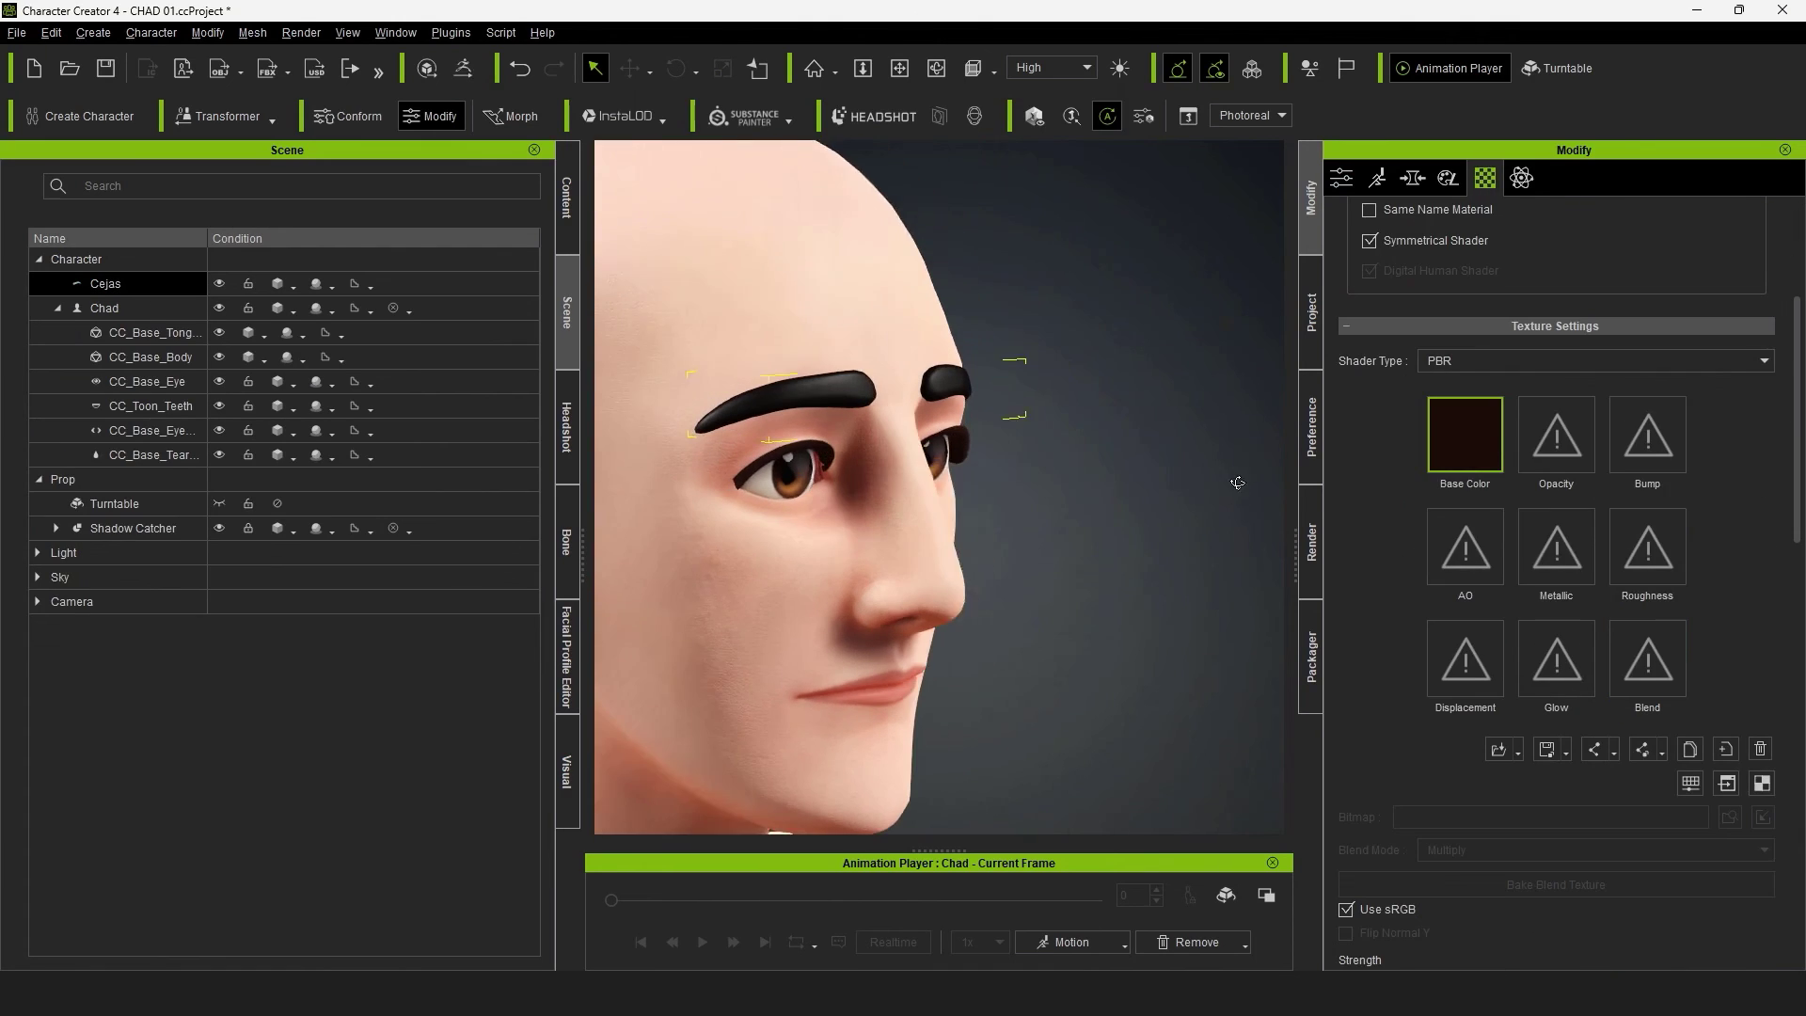
right_click(1477, 435)
click(1552, 585)
click(1361, 479)
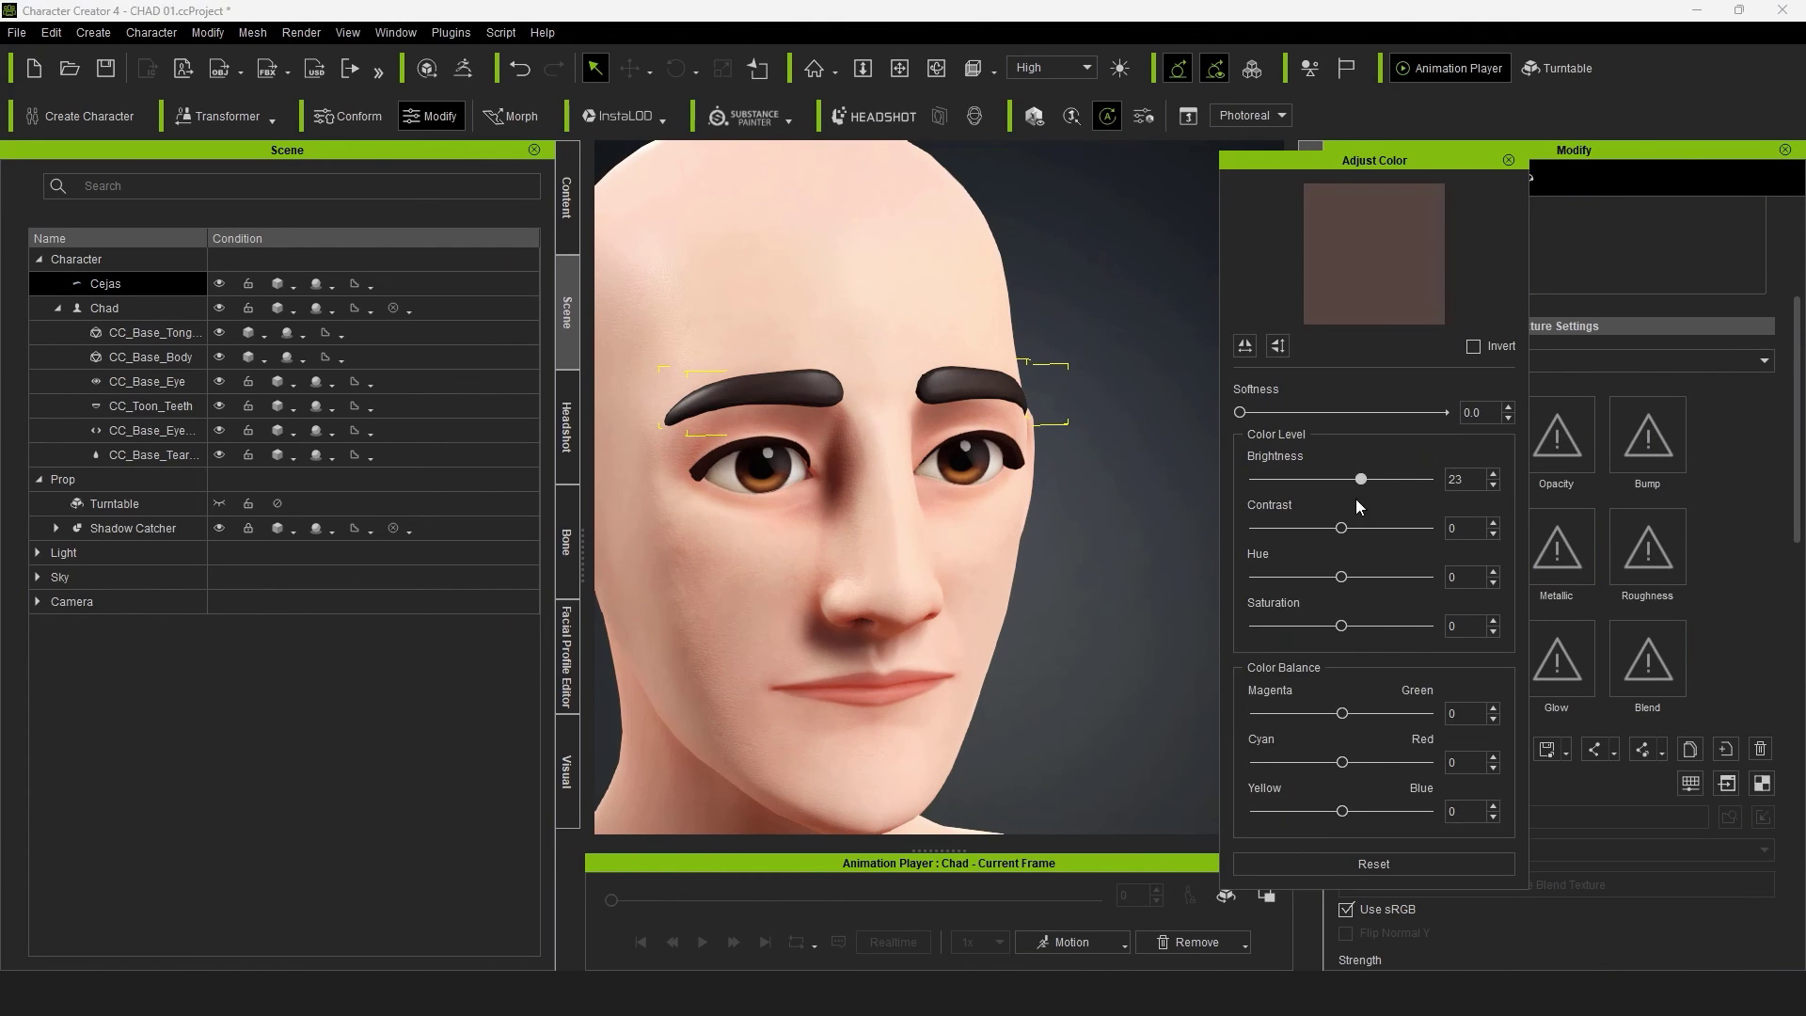
mouse_move(1342, 528)
mouse_down()
mouse_move(1373, 529)
mouse_move(1371, 479)
mouse_up()
mouse_move(1097, 501)
right_down()
mouse_move(901, 498)
mouse_move(1176, 504)
right_up()
scroll(988, 504, up, 3)
click(1509, 160)
scroll(1116, 552, down, 5)
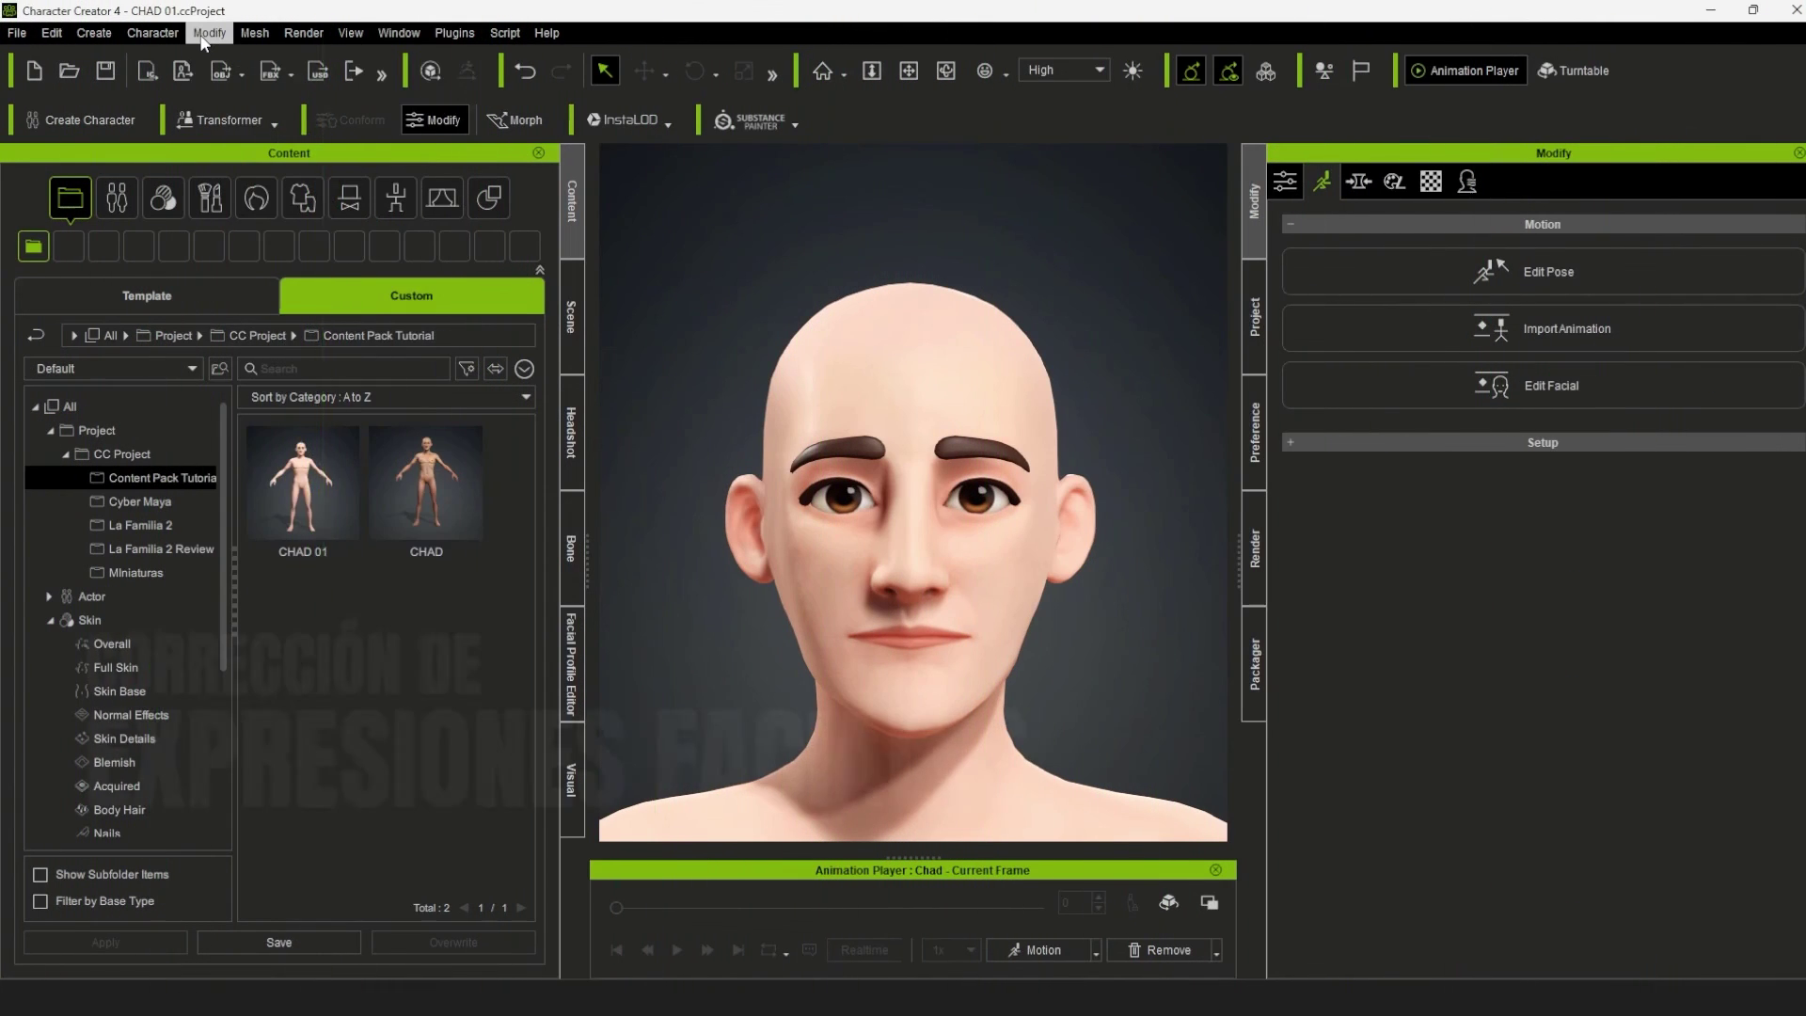
Step: Toggle Chad's eyes closed via Modify > Open/Close Eyes and orbit to check them
click(209, 34)
click(282, 166)
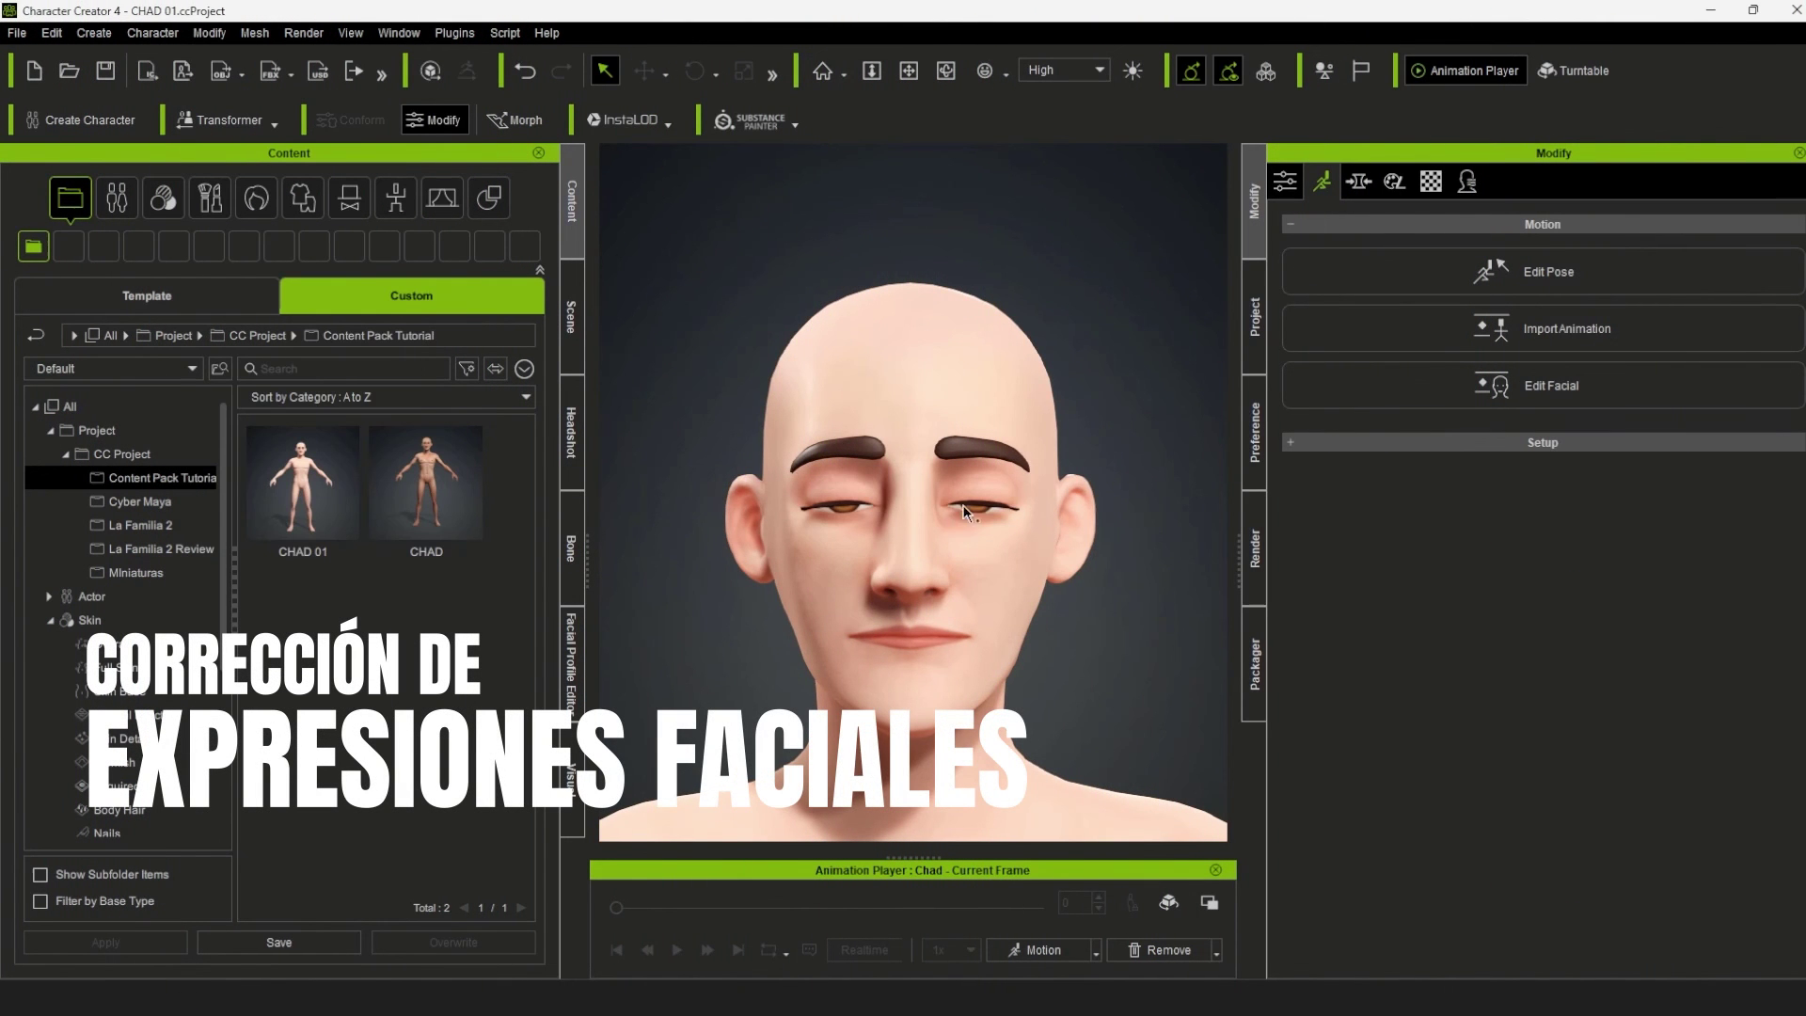
right_drag(1020, 564, 709, 593)
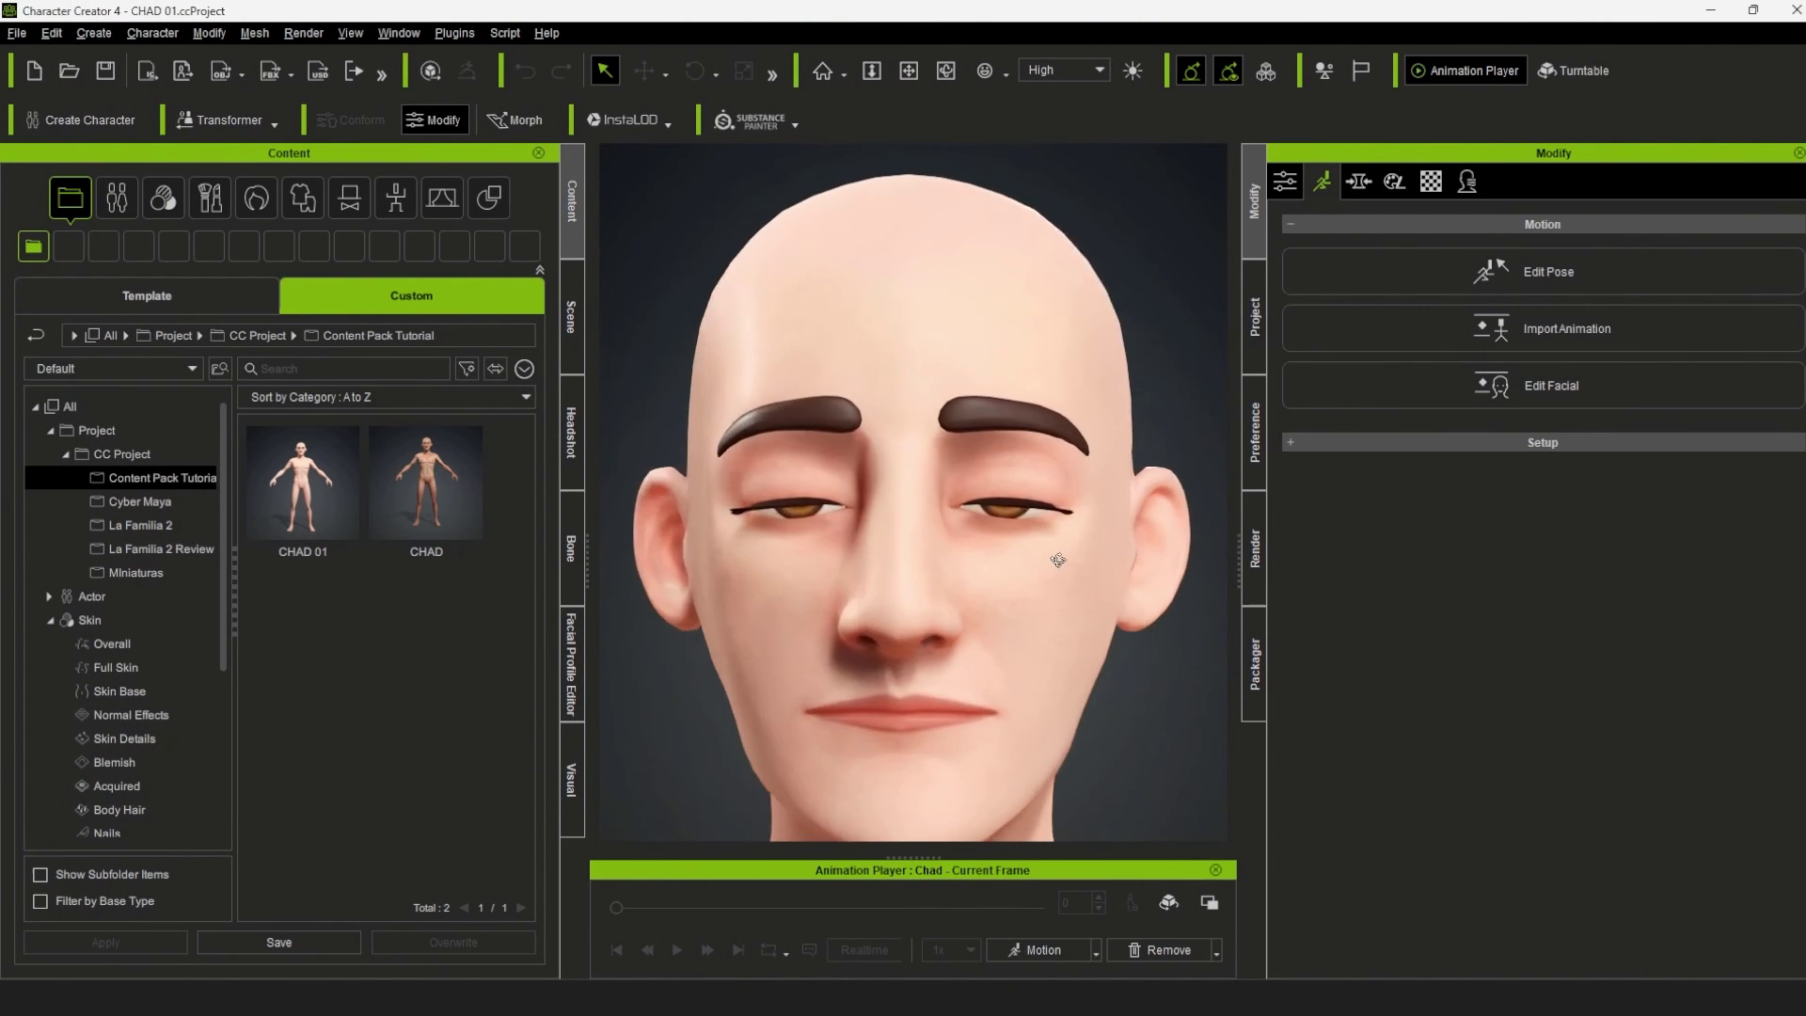
scroll(988, 564, down, 2)
scroll(985, 570, down, 3)
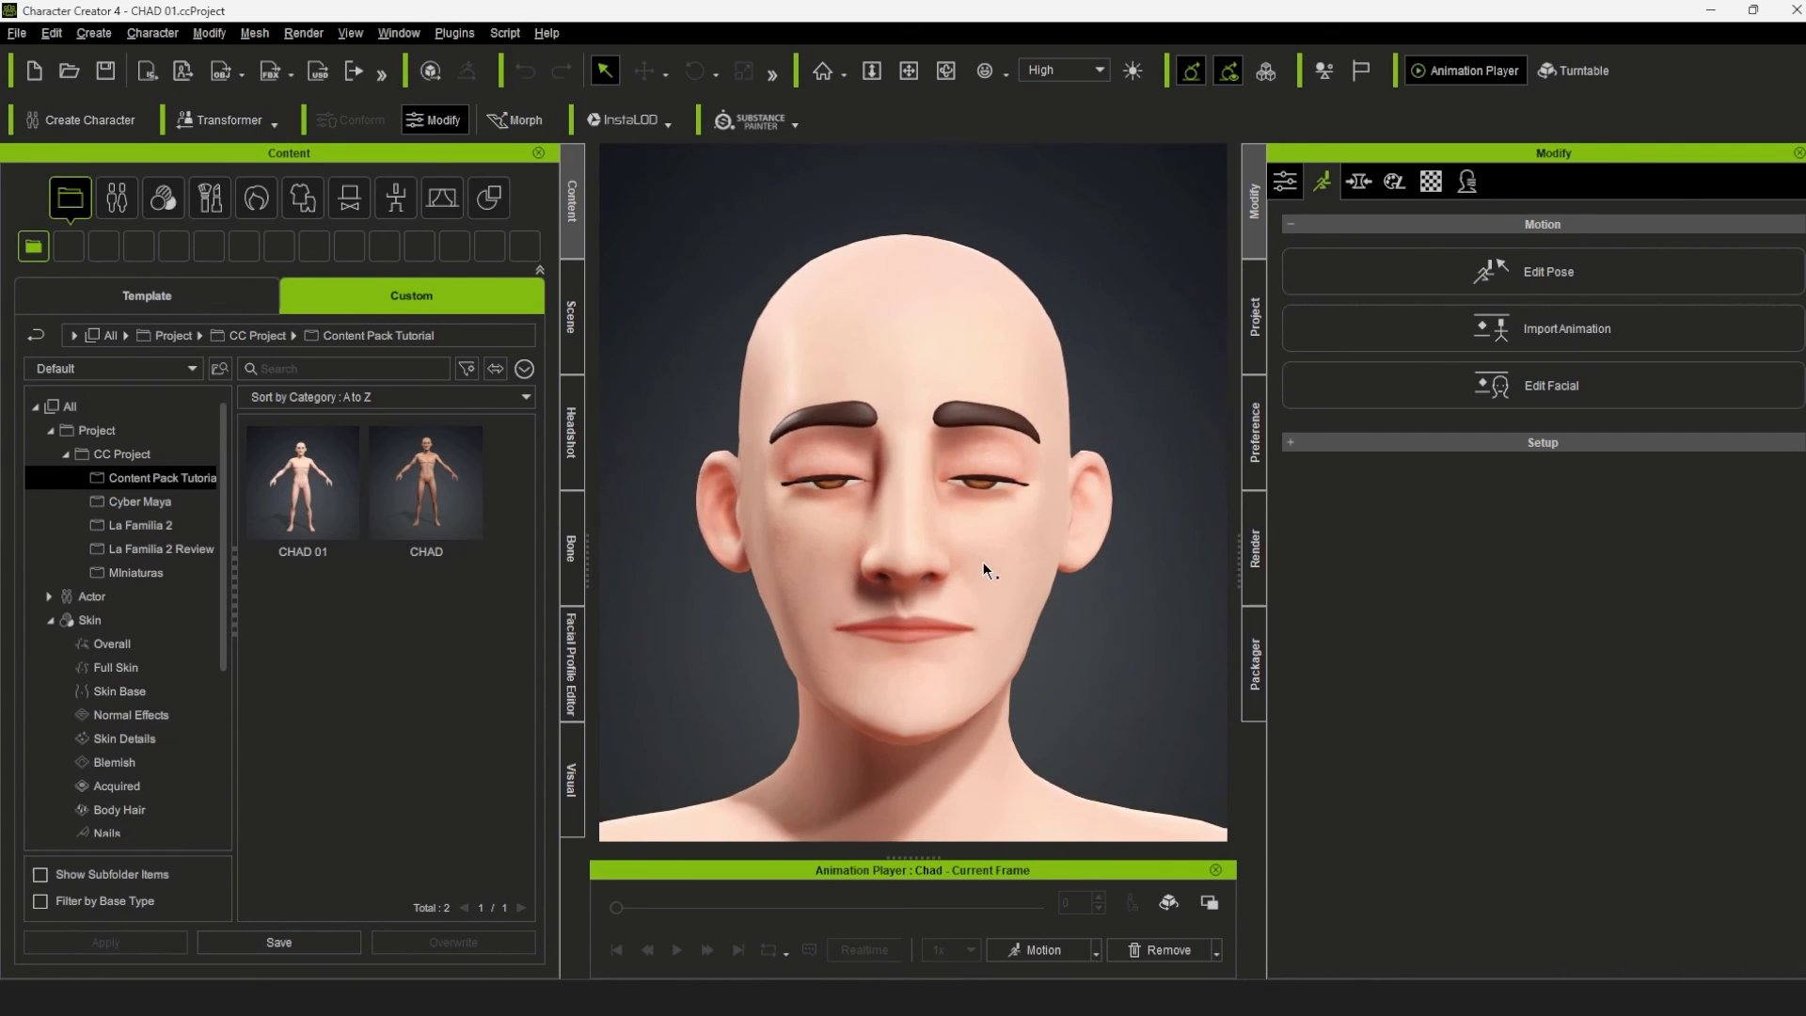
Step: Reopen Chad's eyes and enable Edit Expressions in the Facial Profile Editor
click(209, 33)
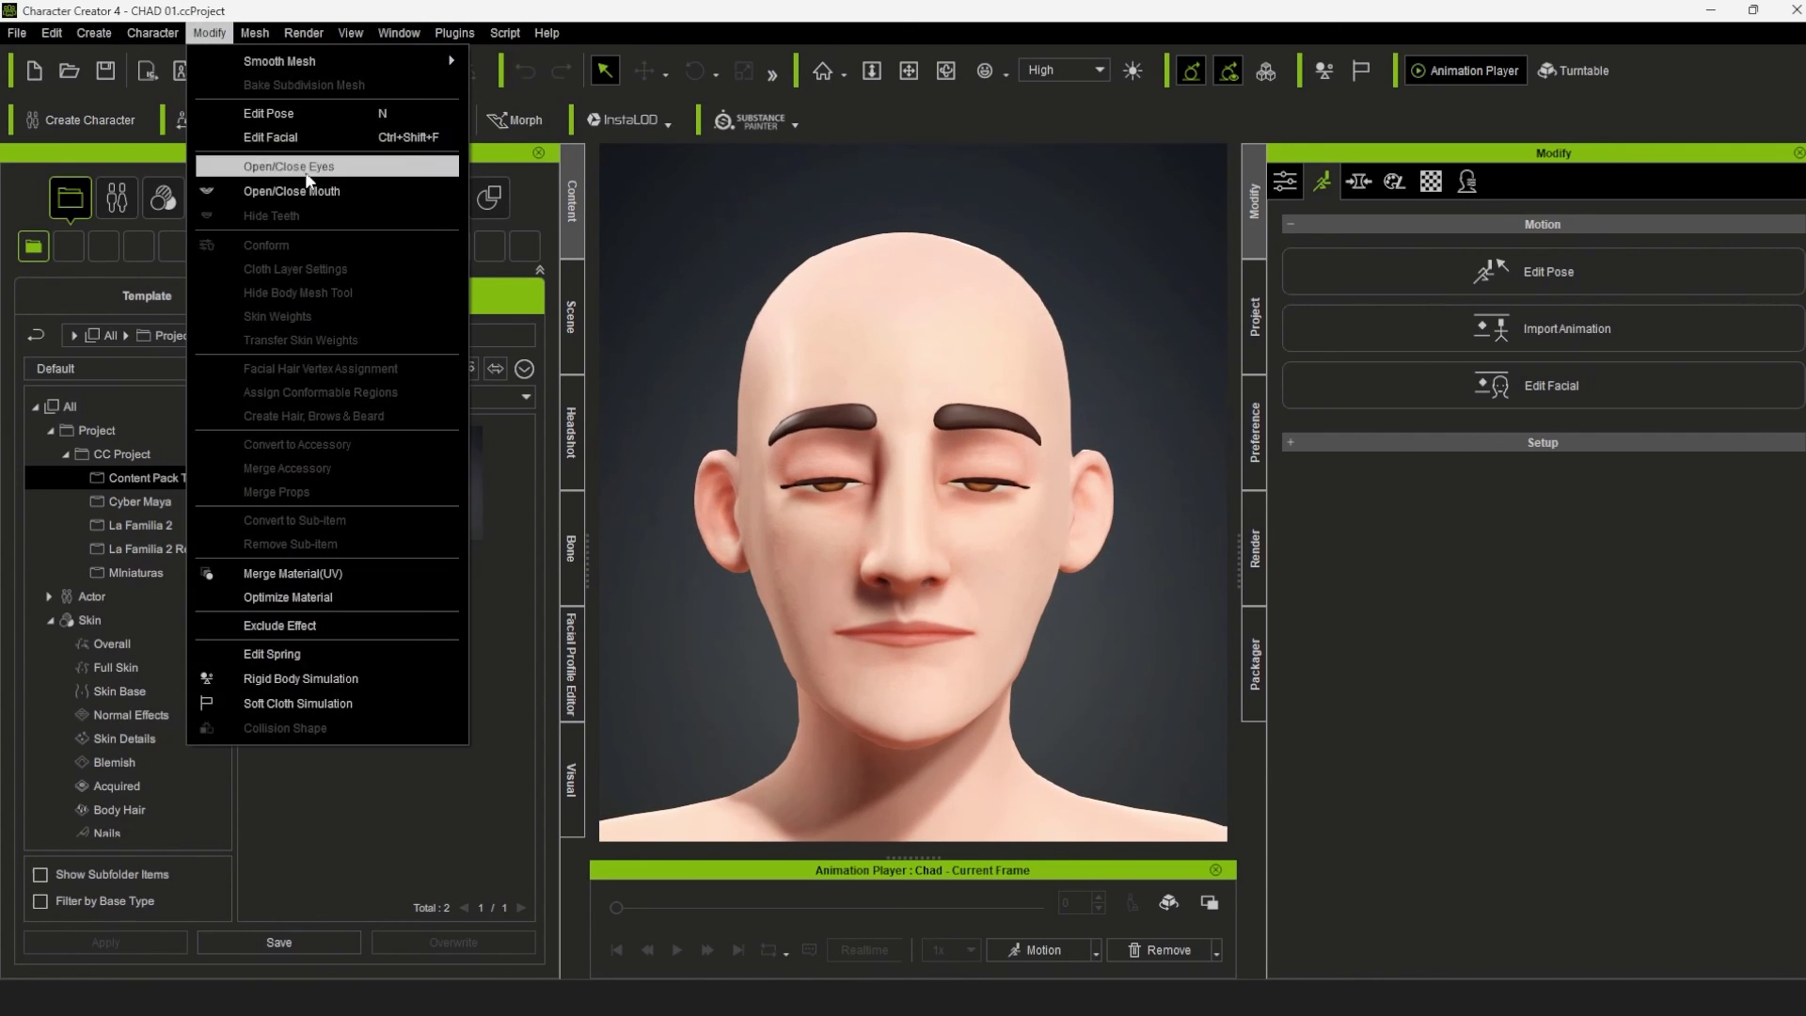
click(310, 169)
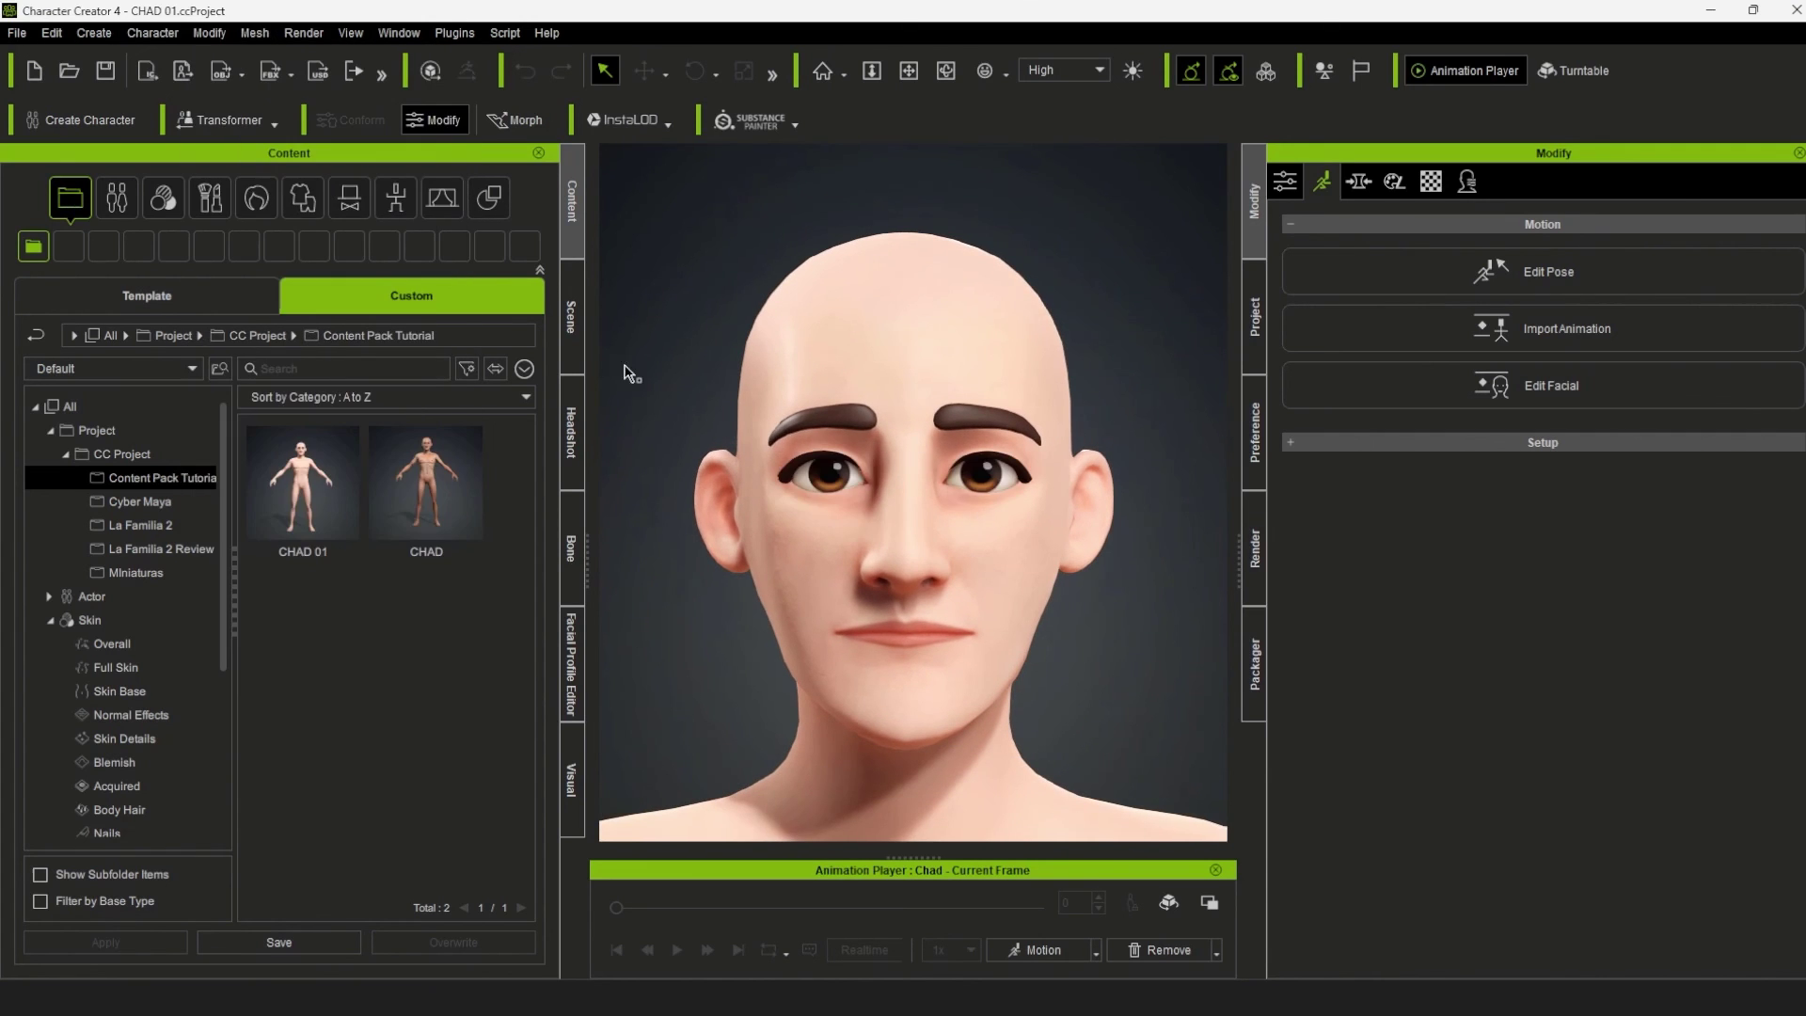
click(574, 651)
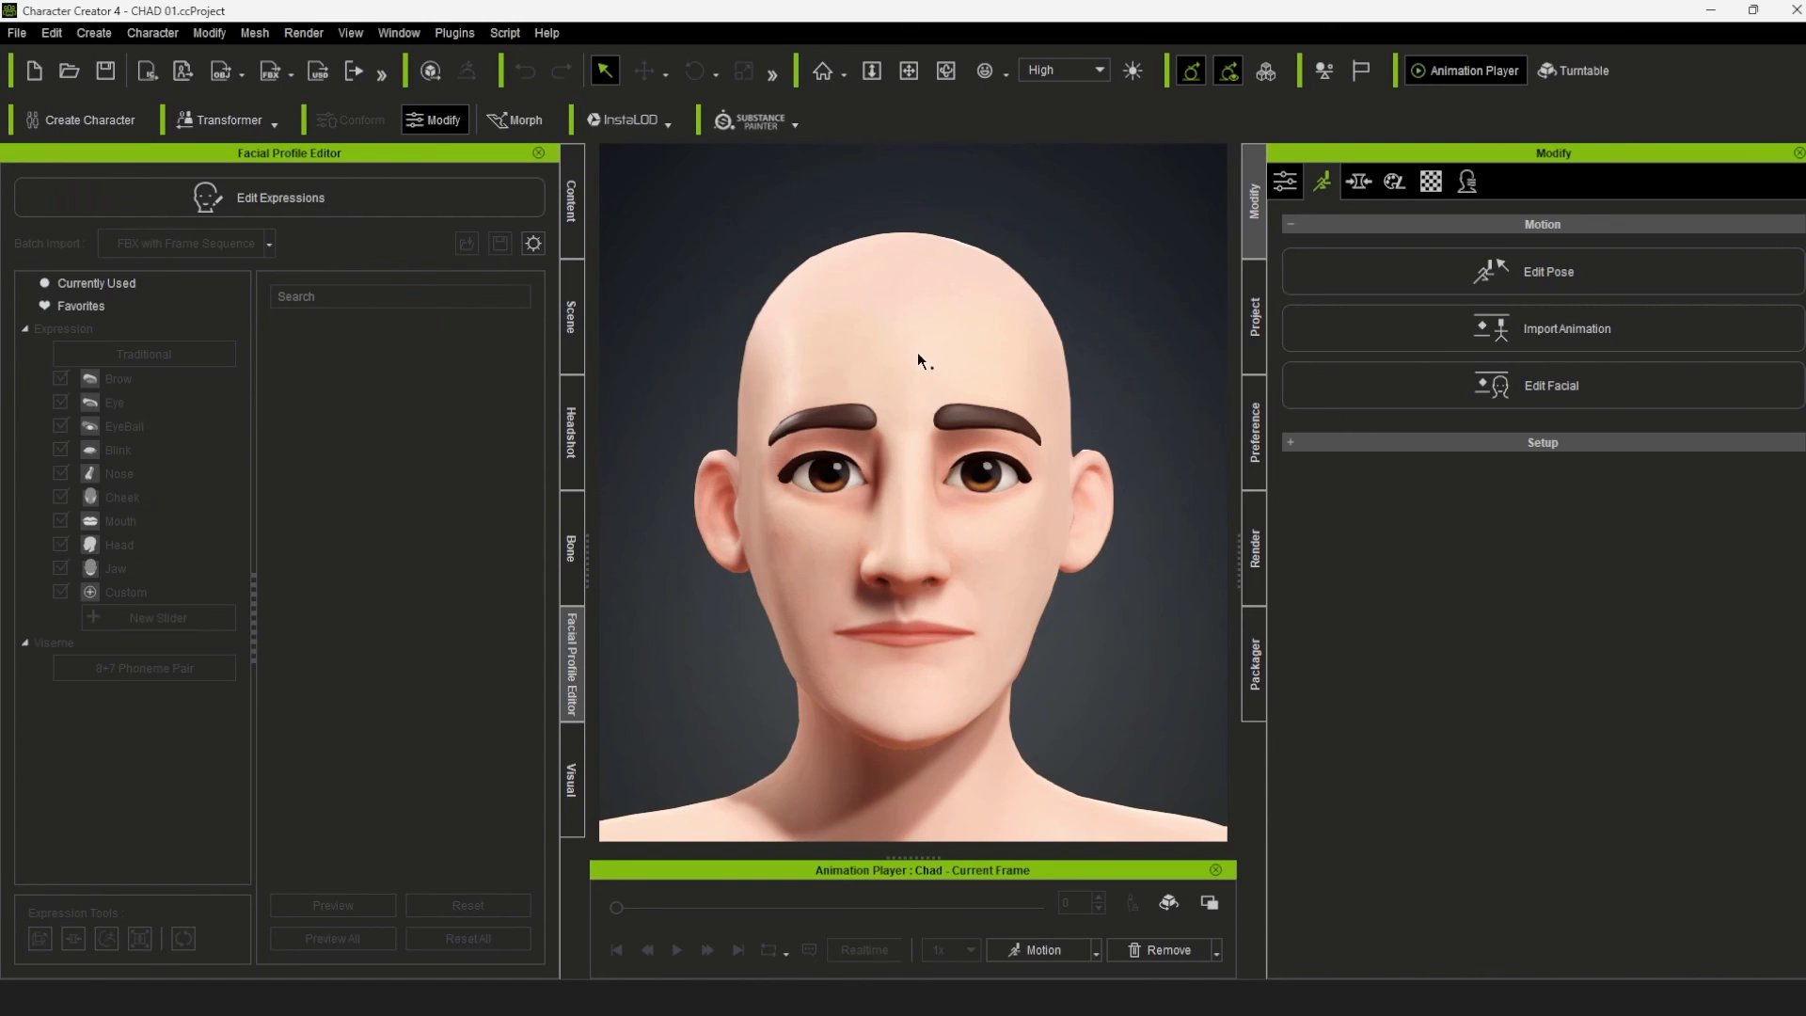
click(290, 198)
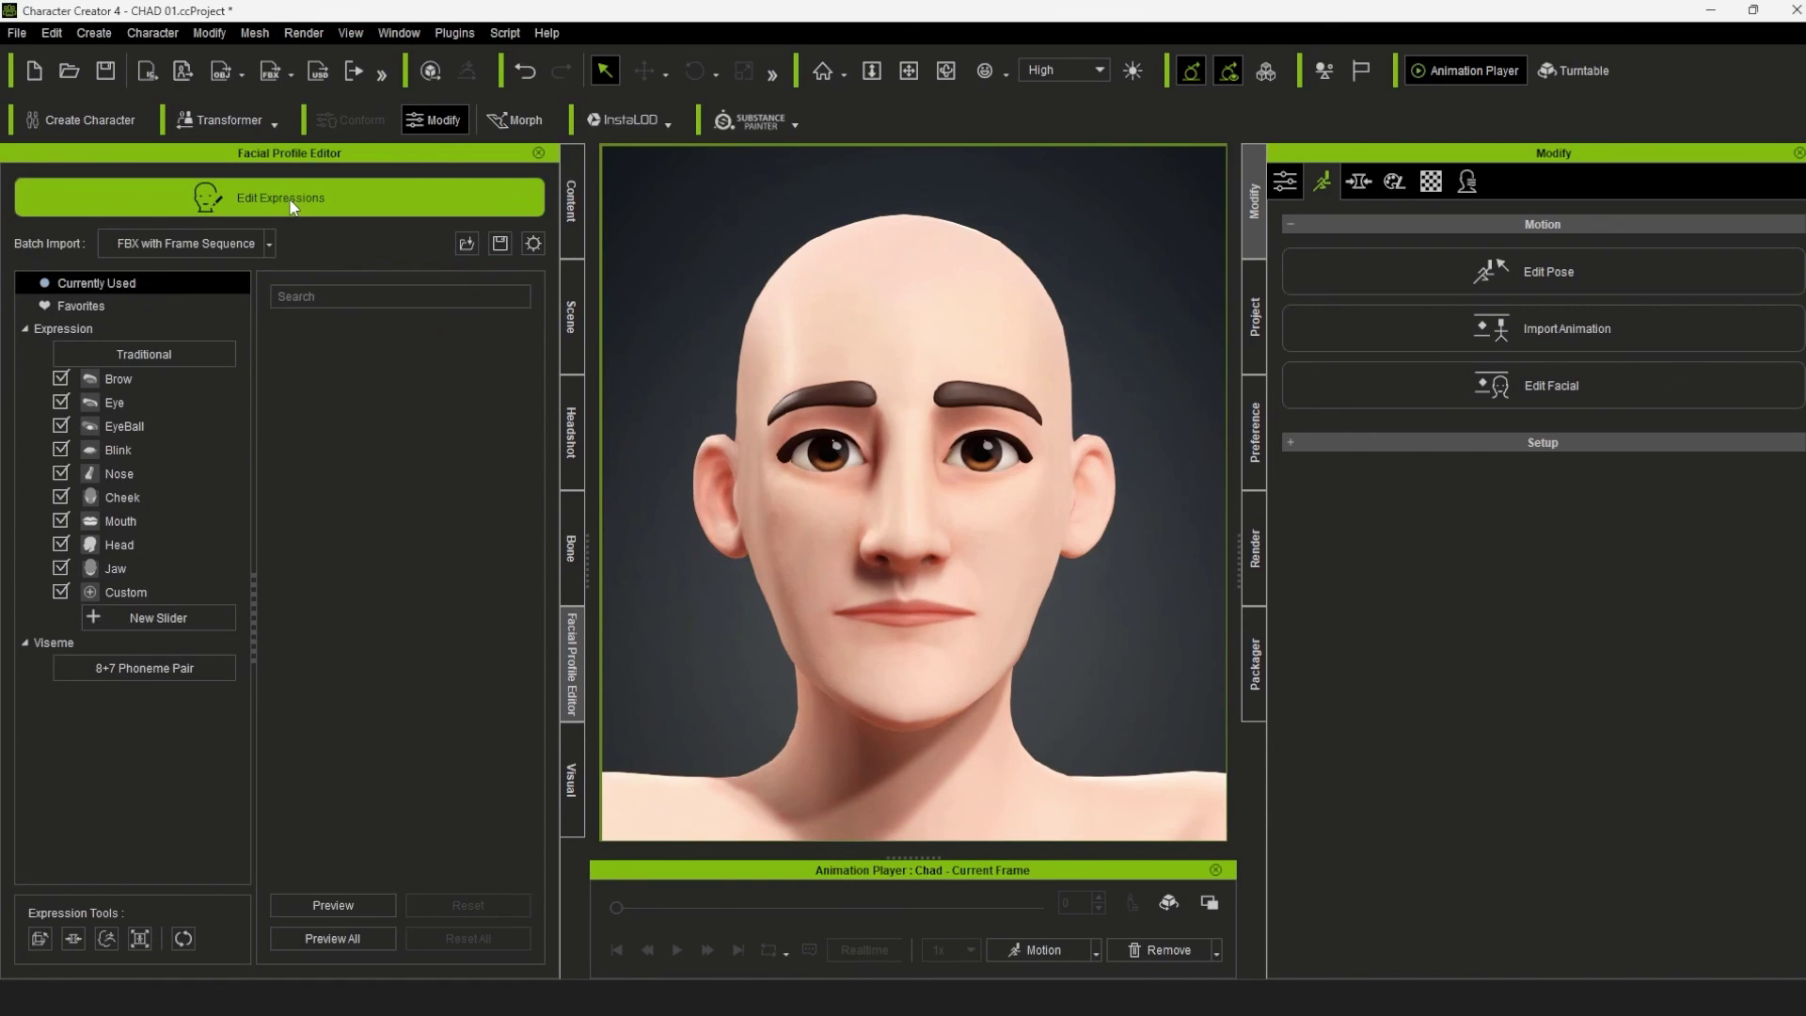
middle_drag(1016, 591, 1059, 598)
scroll(941, 677, down, 1)
click(957, 543)
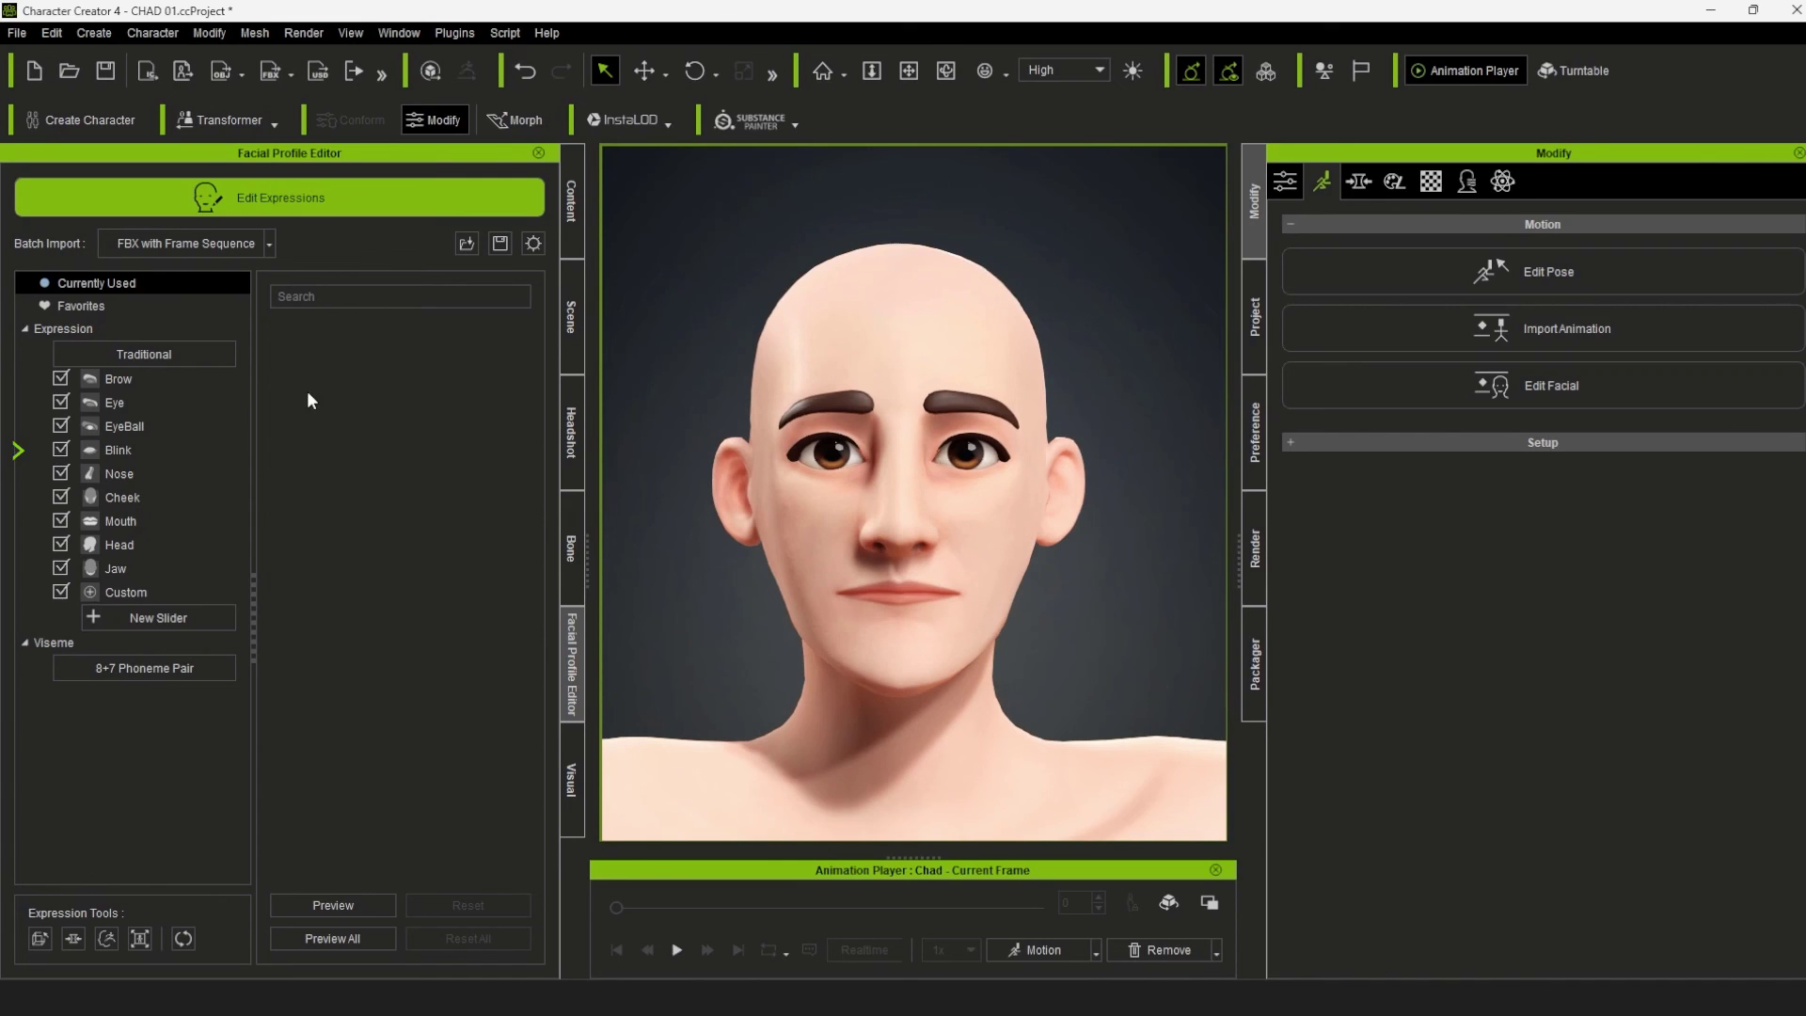
Step: Set Eye_Blink_L to 150 and store it as the slider's full value
click(151, 450)
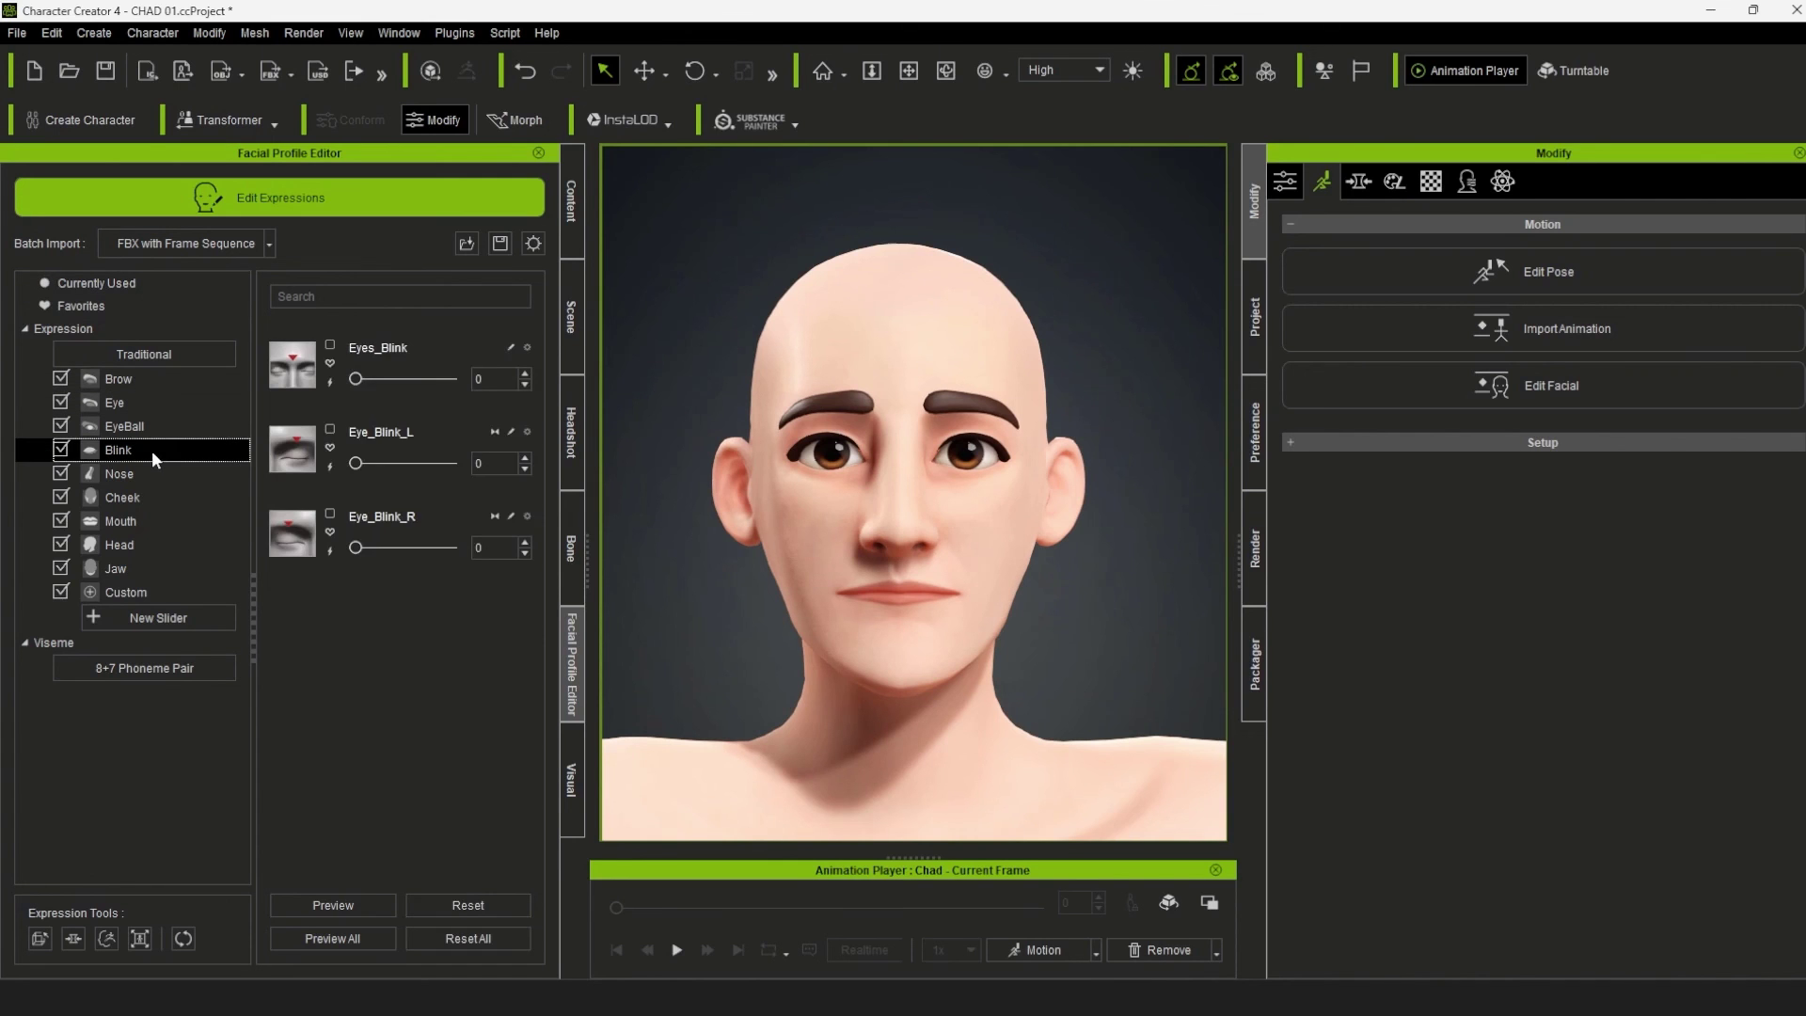
scroll(909, 545, up, 3)
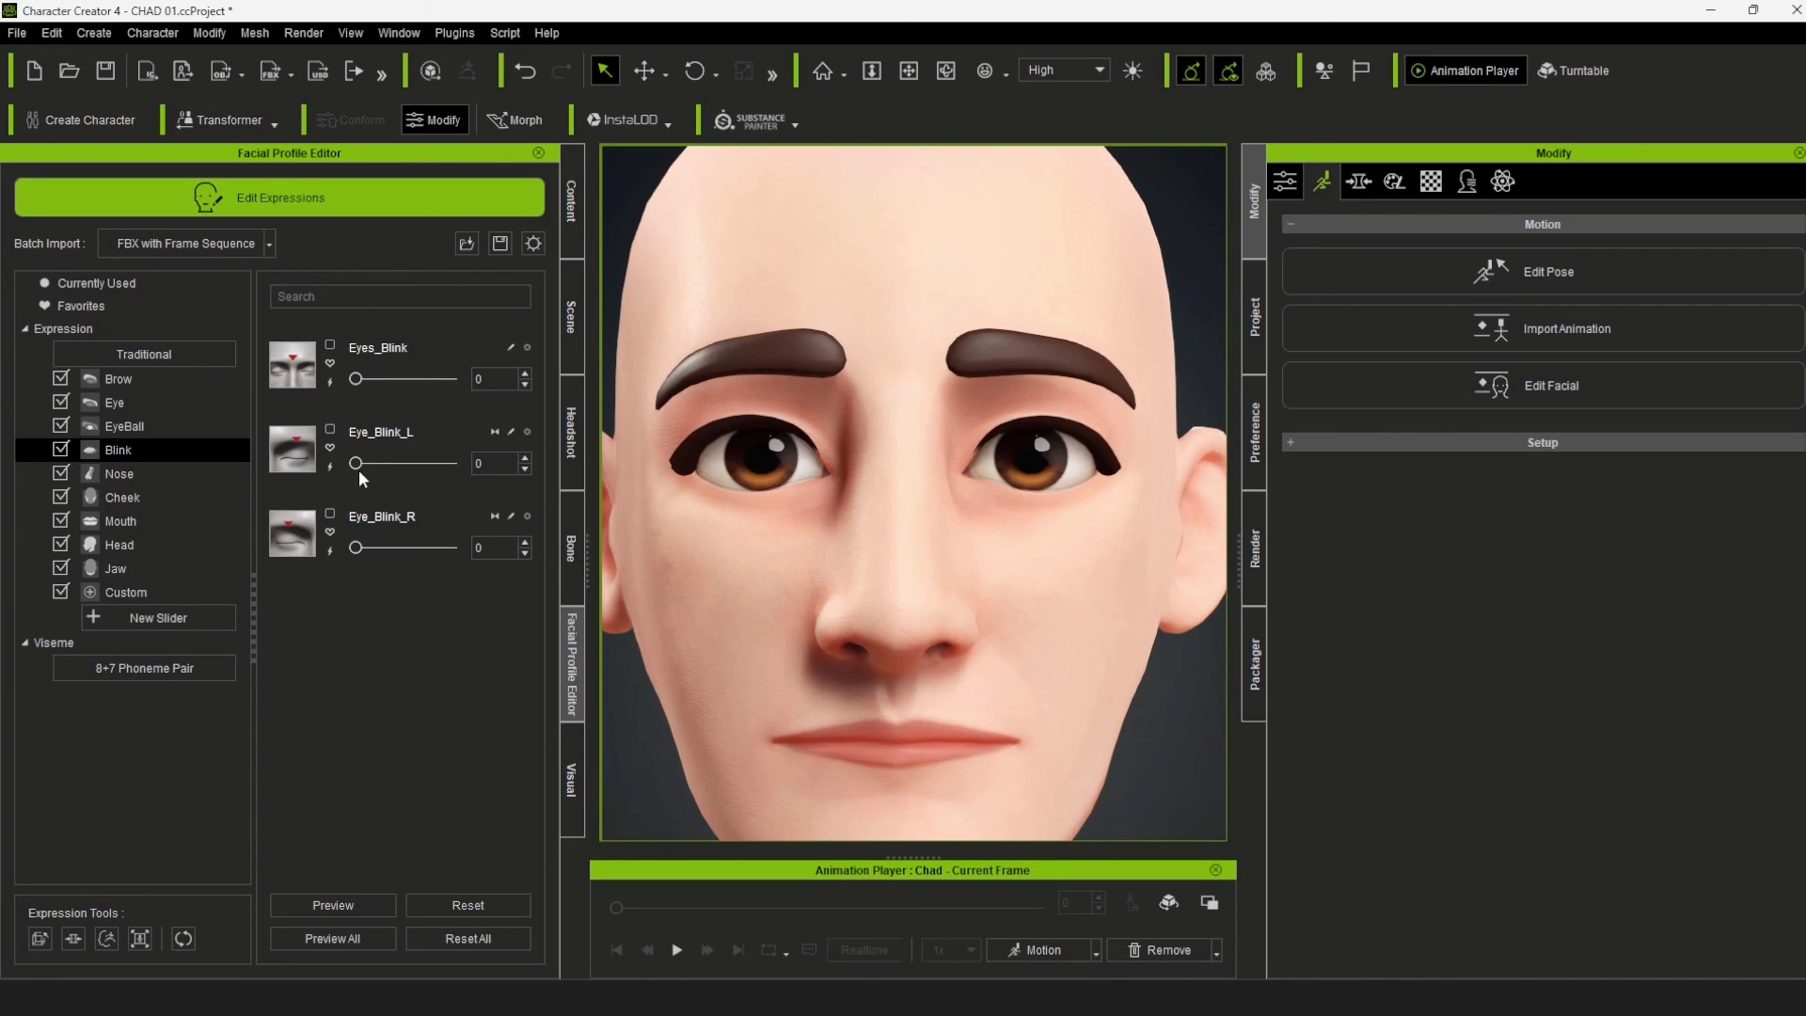
drag(355, 461, 525, 466)
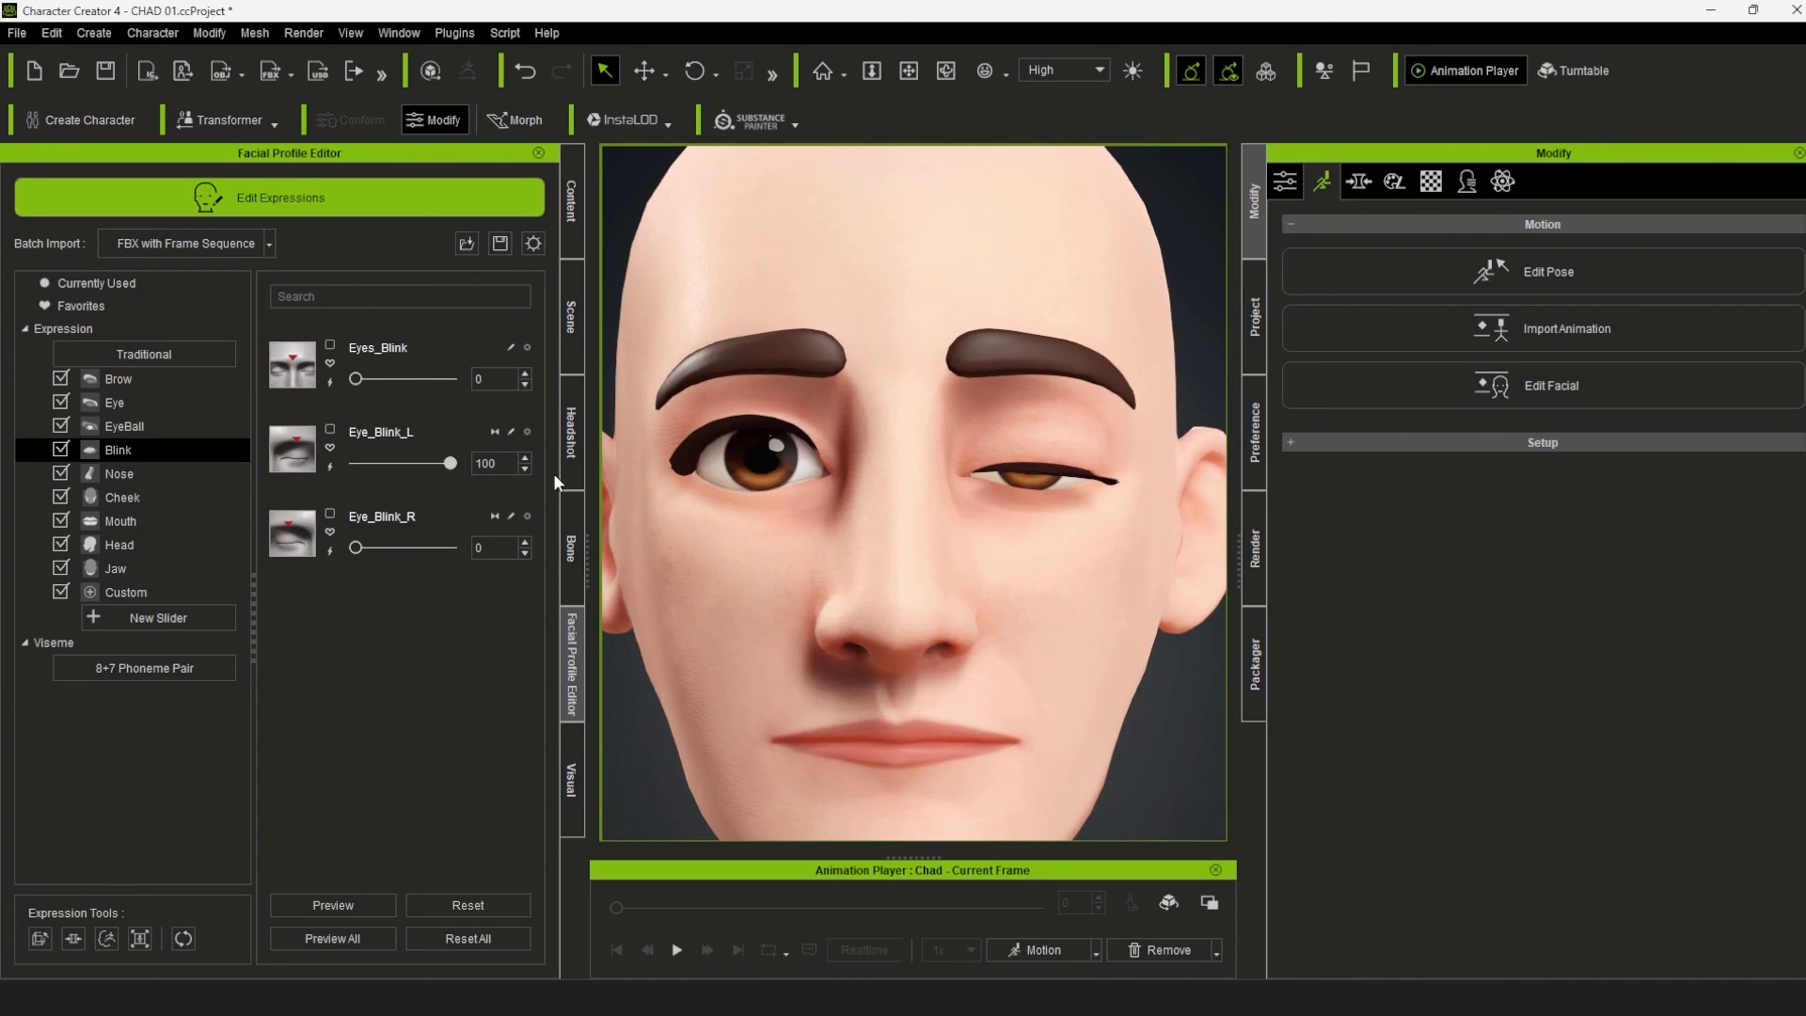
text(150)
key(Return)
scroll(765, 504, up, 5)
scroll(941, 518, down, 5)
click(526, 431)
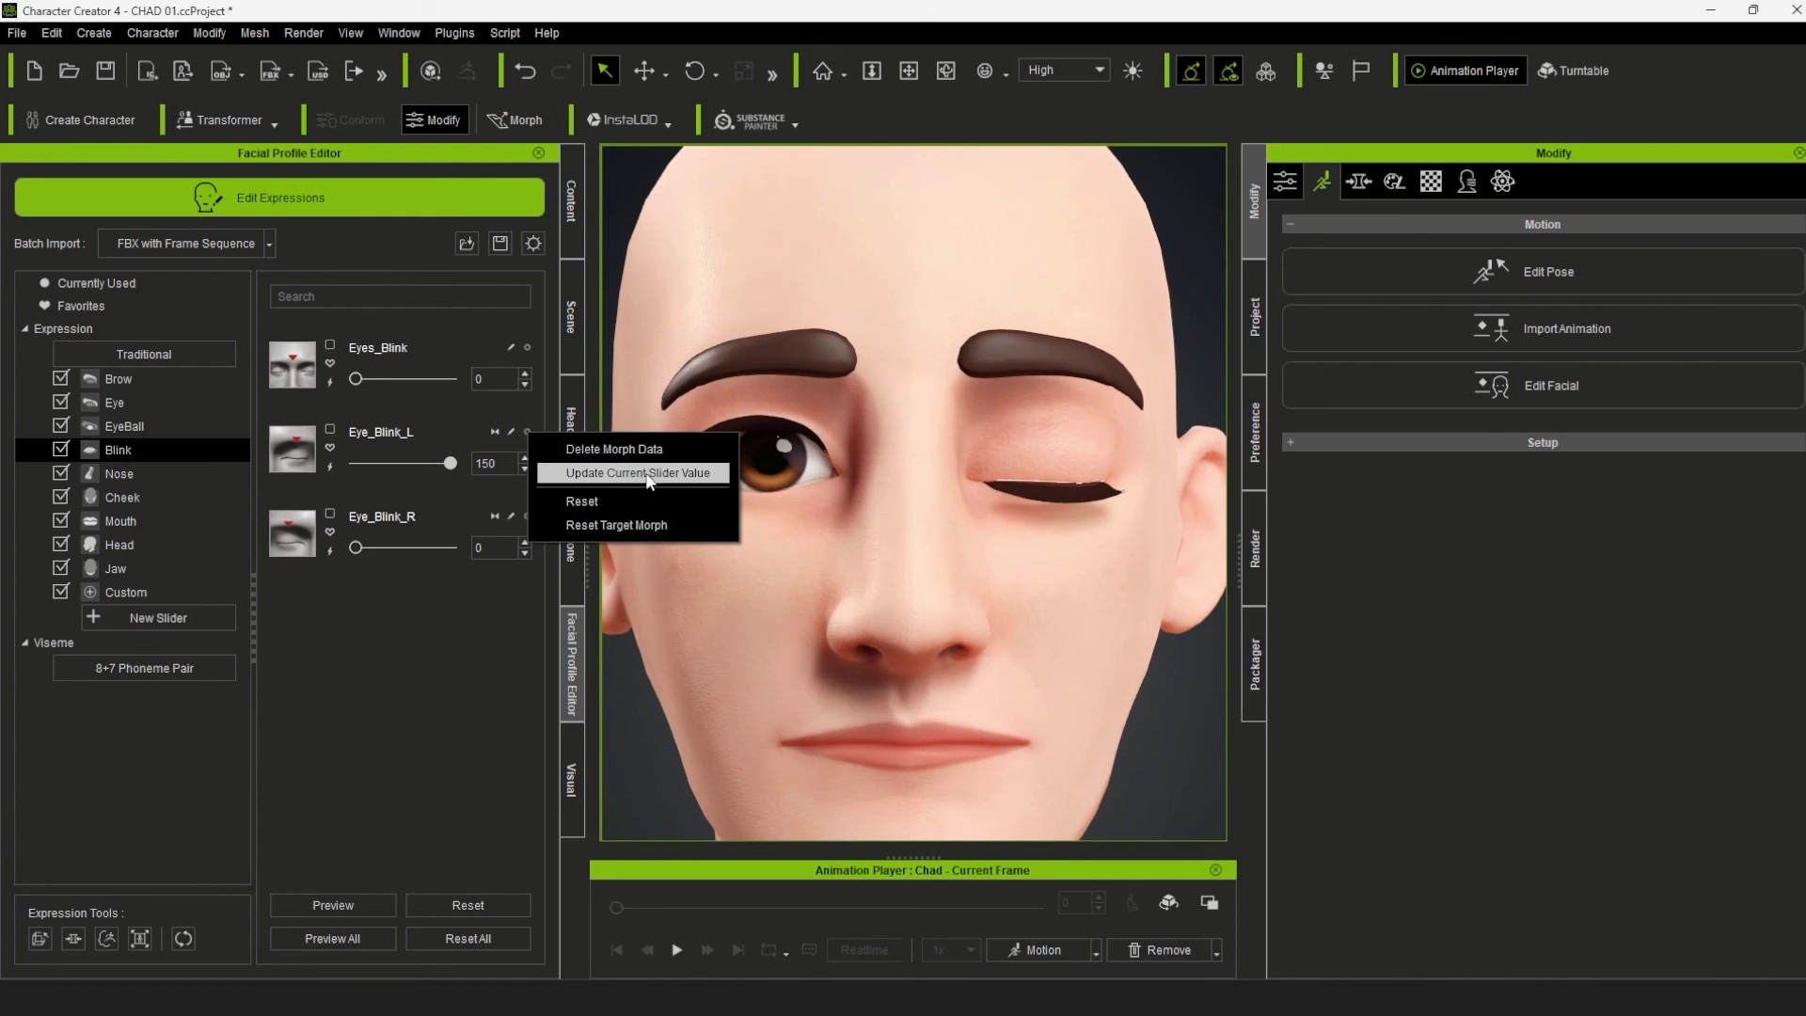
click(647, 474)
Step: Reset the left blink to zero and test the Eye_Blink_R slider
mouse_move(446, 465)
mouse_down()
mouse_move(311, 461)
mouse_move(449, 462)
mouse_up()
click(494, 431)
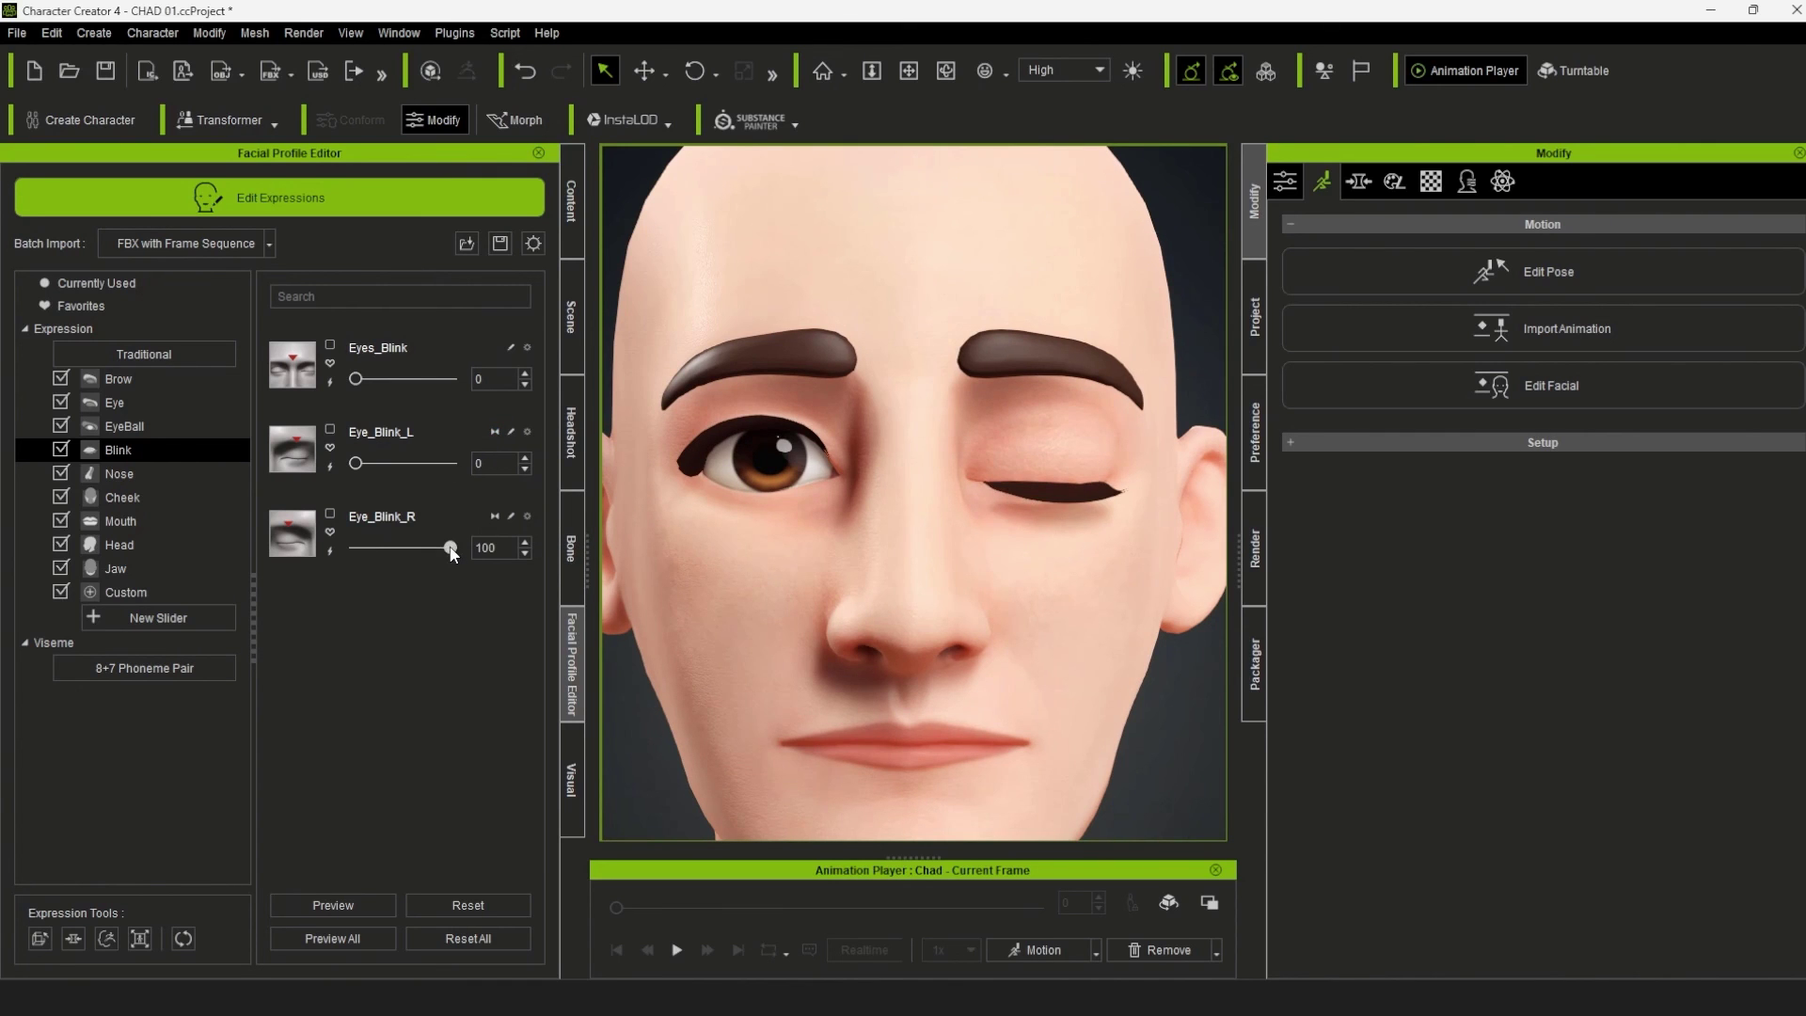
drag(449, 548, 435, 548)
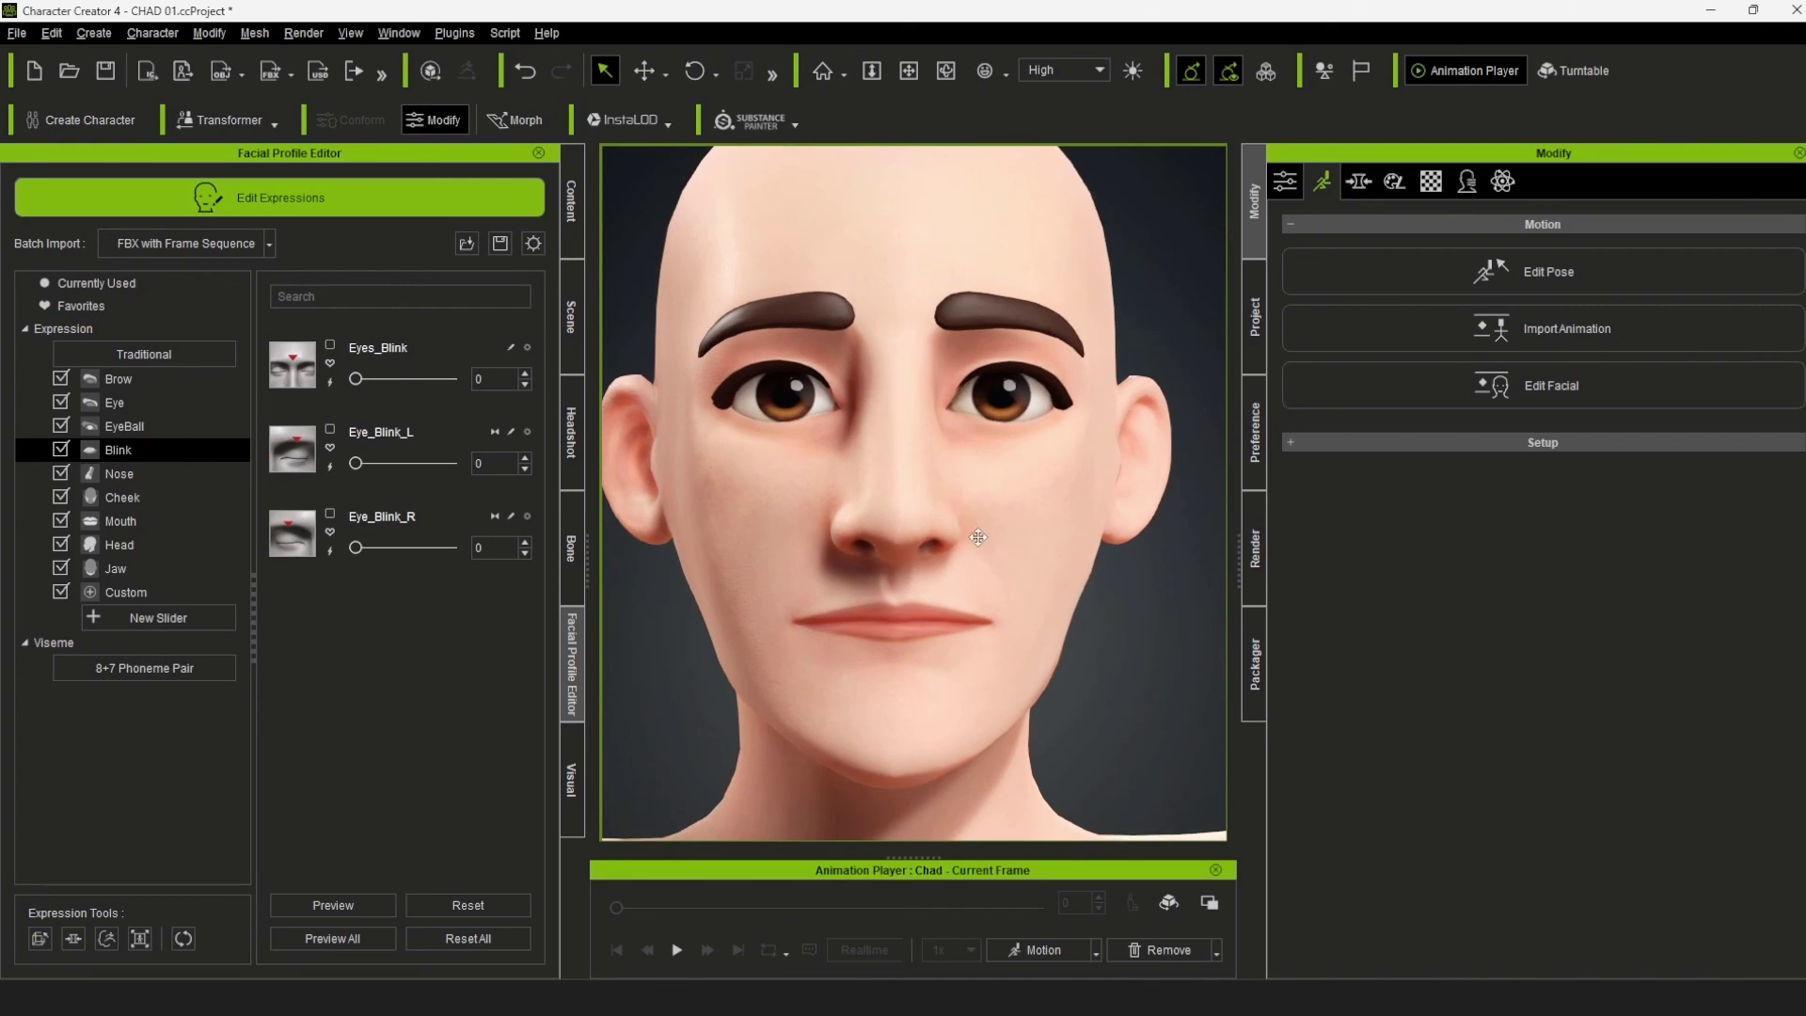
click(121, 521)
Step: Set Mouth_Smile_R to 150 and store it as its full slider value
scroll(534, 376, down, 1)
drag(356, 472, 435, 472)
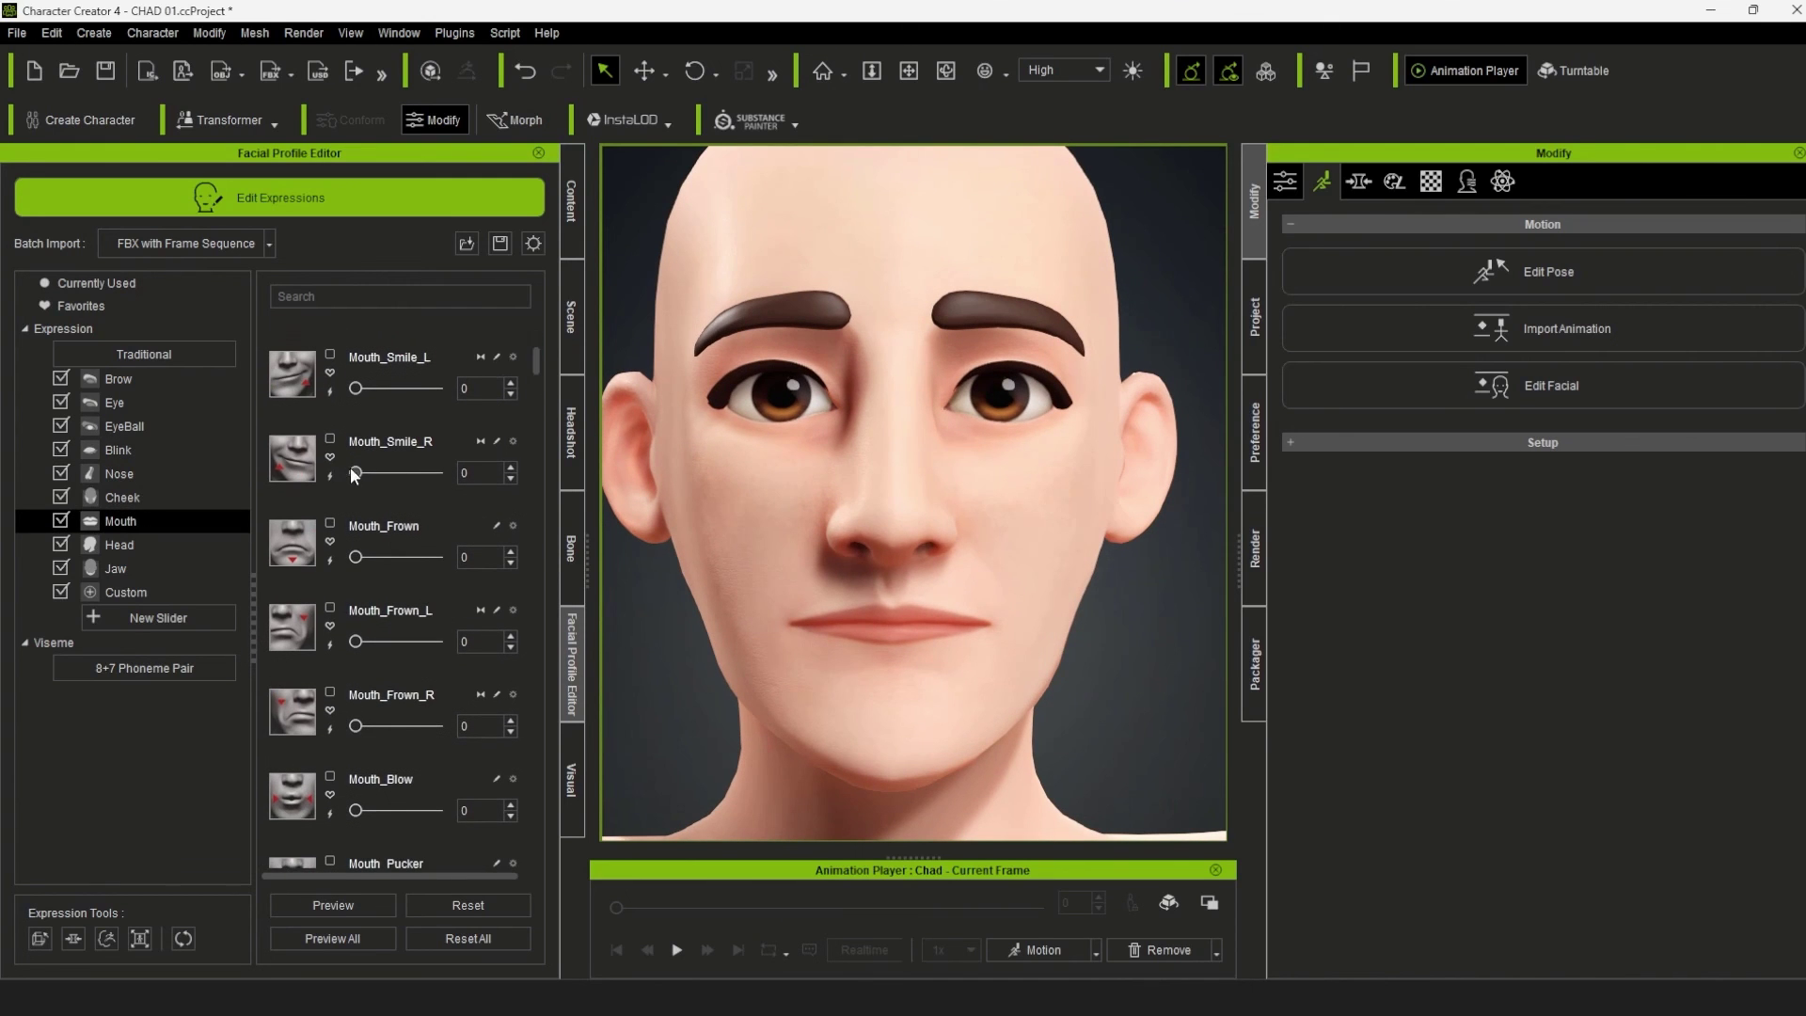
double_click(491, 472)
text(150)
key(Return)
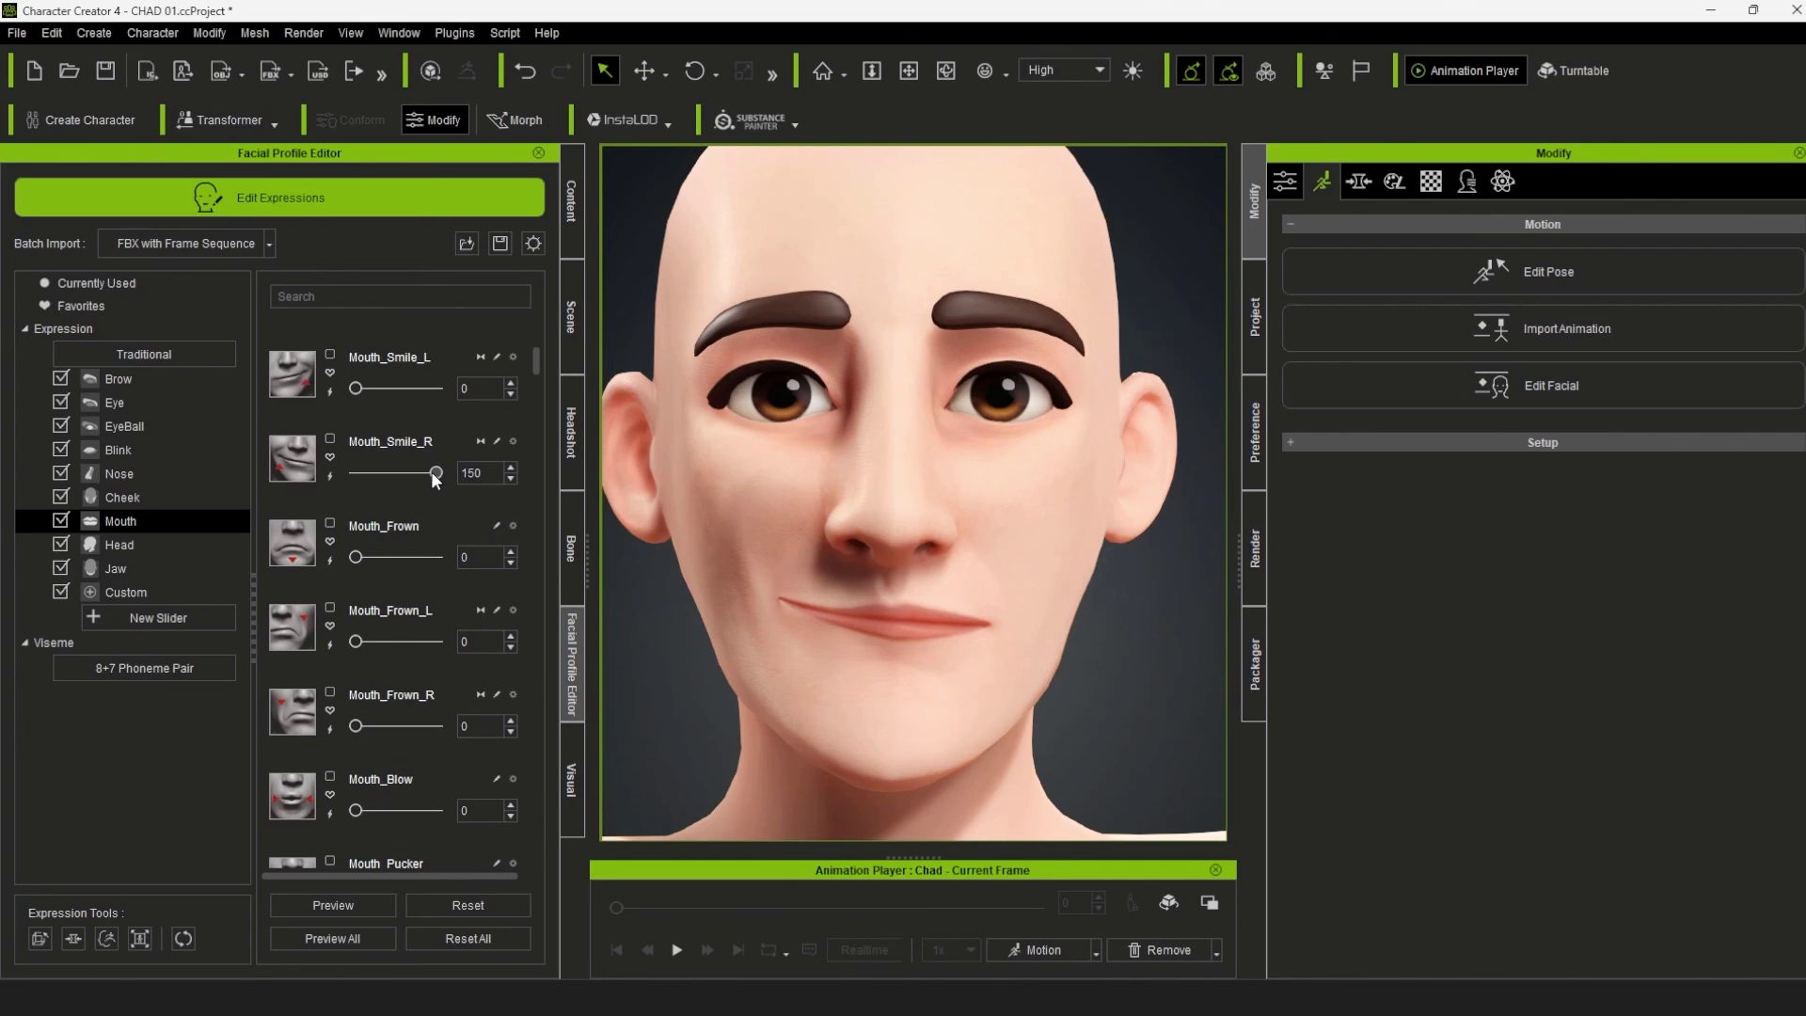
text(100)
key(Return)
click(513, 441)
double_click(471, 472)
text(150)
key(Return)
click(513, 442)
click(565, 482)
Step: Test Mouth_Smile at 150, return the mouth to neutral, and end expression editing
click(480, 440)
mouse_move(436, 387)
mouse_down()
mouse_move(343, 393)
mouse_move(479, 379)
mouse_up()
scroll(538, 358, up, 1)
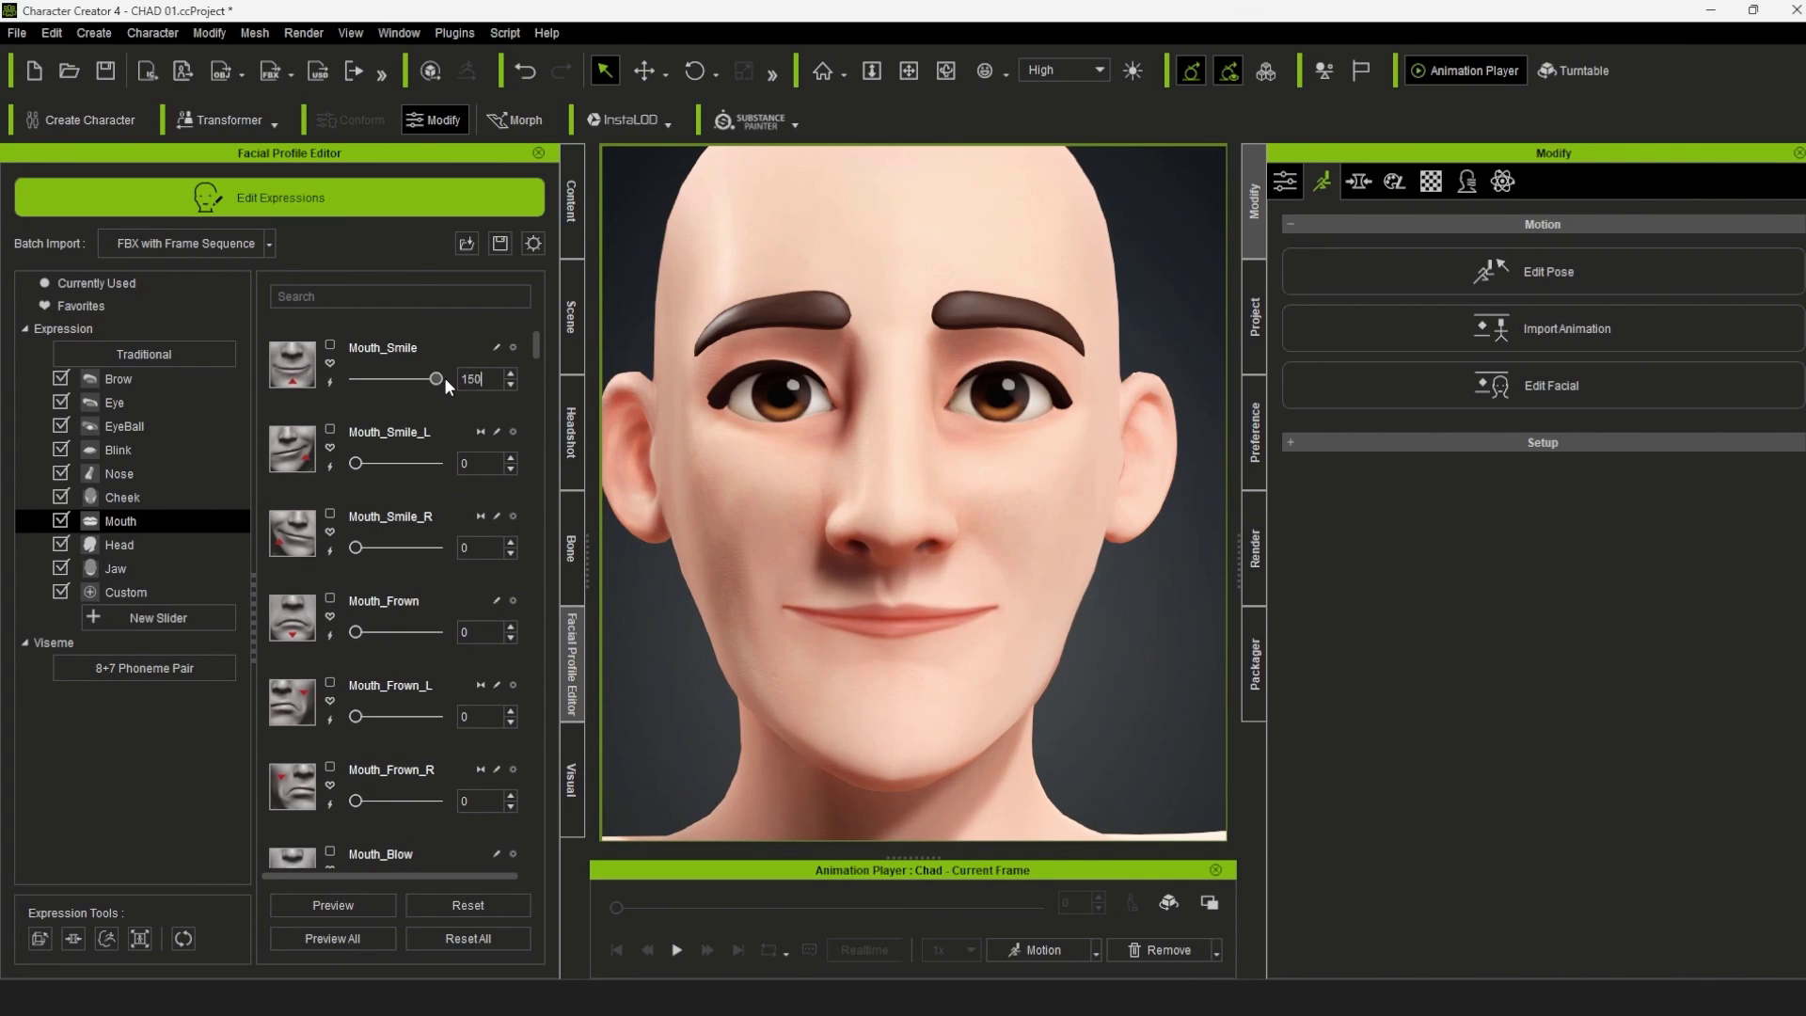
text(0)
key(Return)
drag(436, 379, 303, 381)
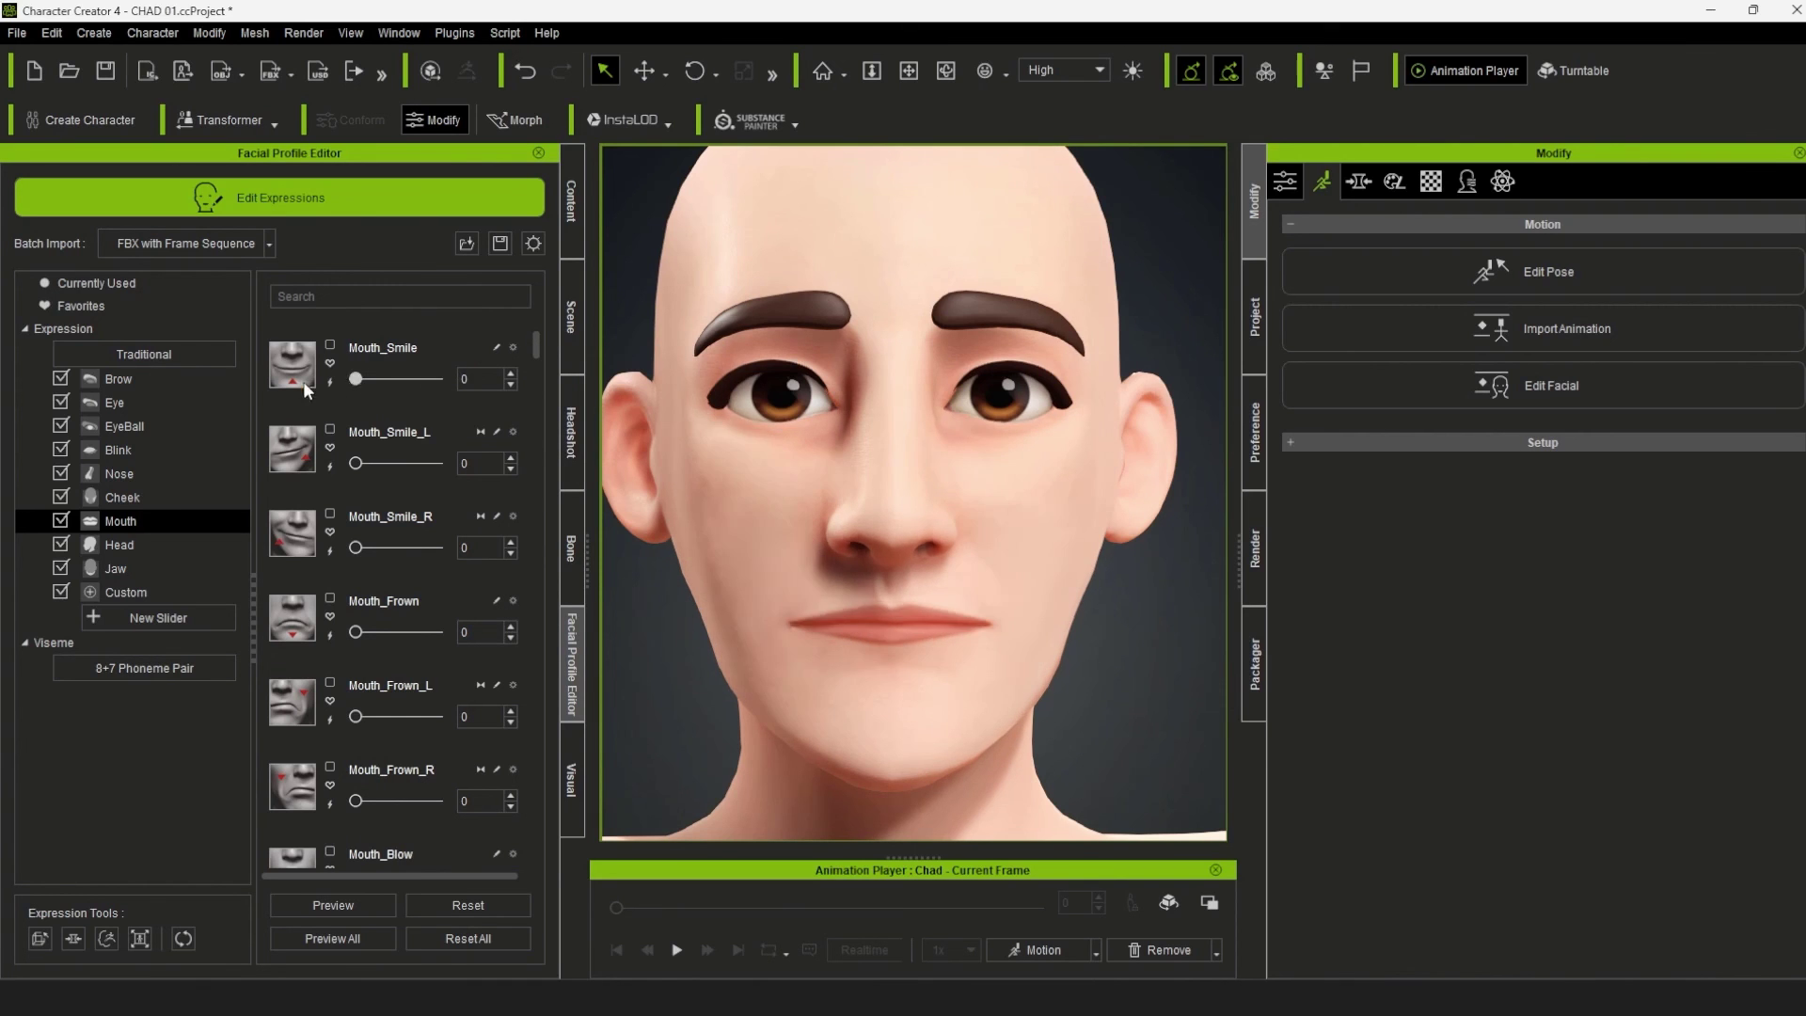
scroll(980, 516, down, 5)
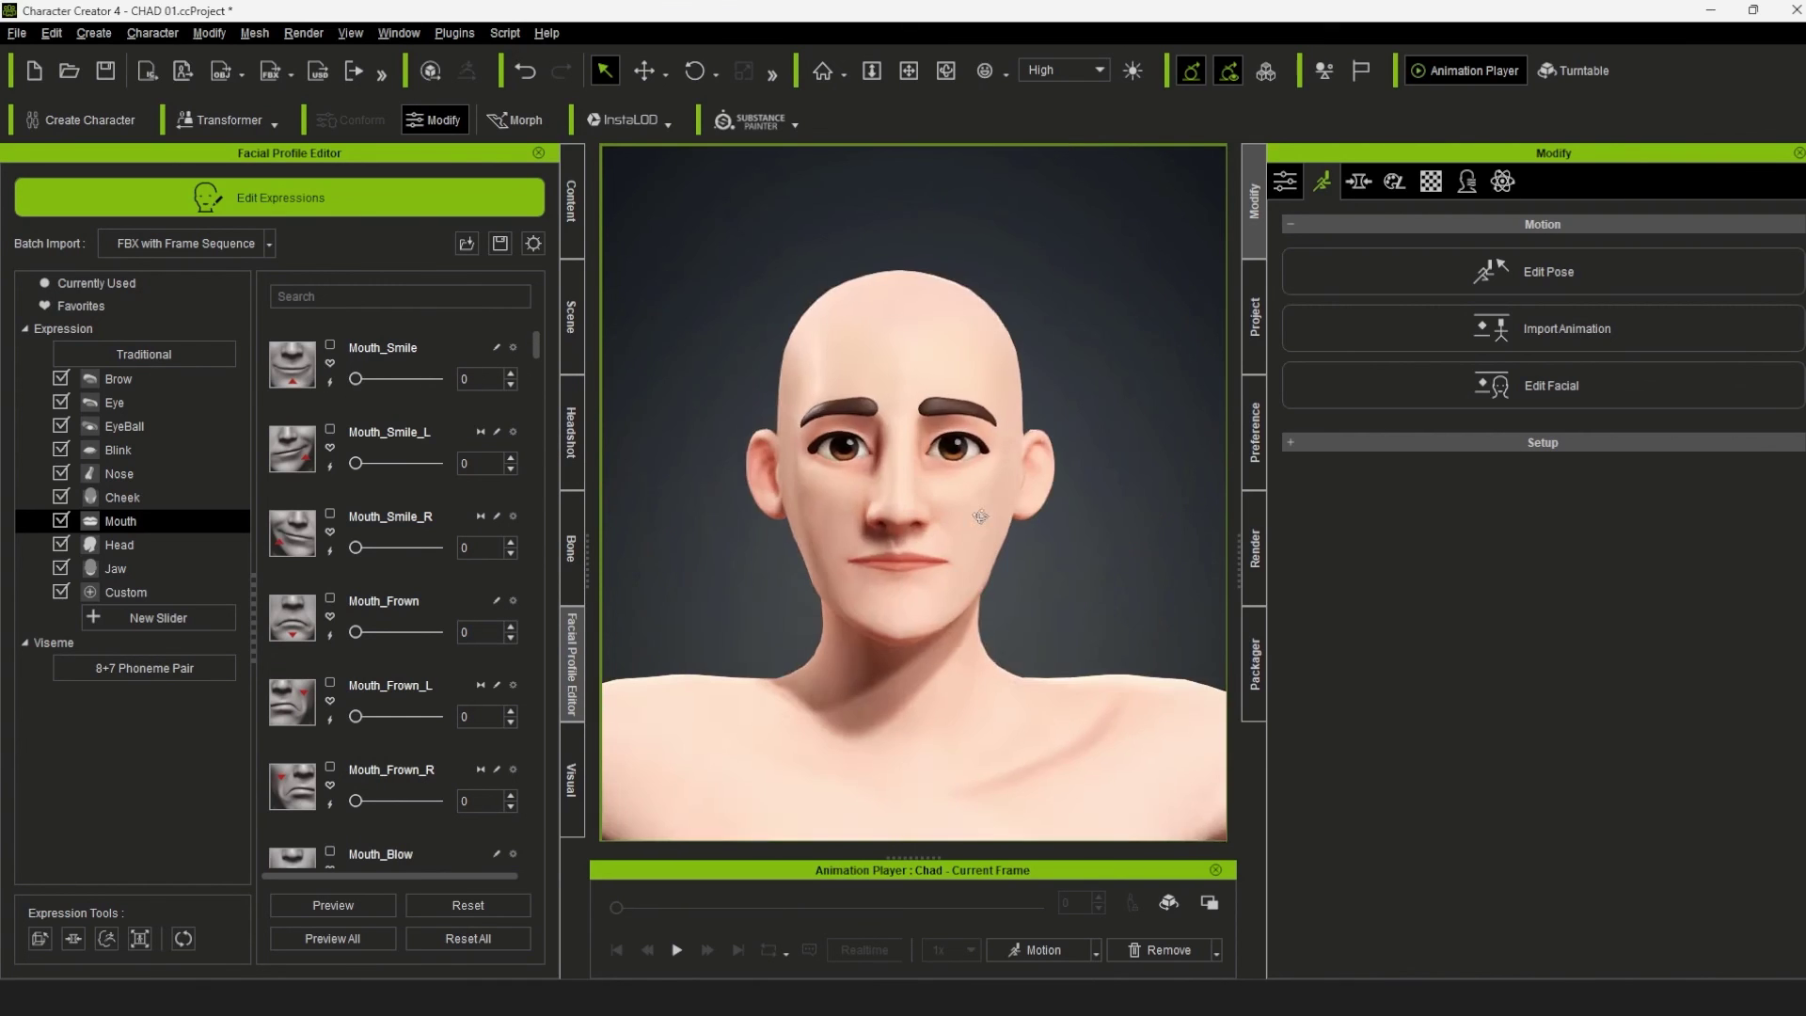
scroll(981, 517, down, 3)
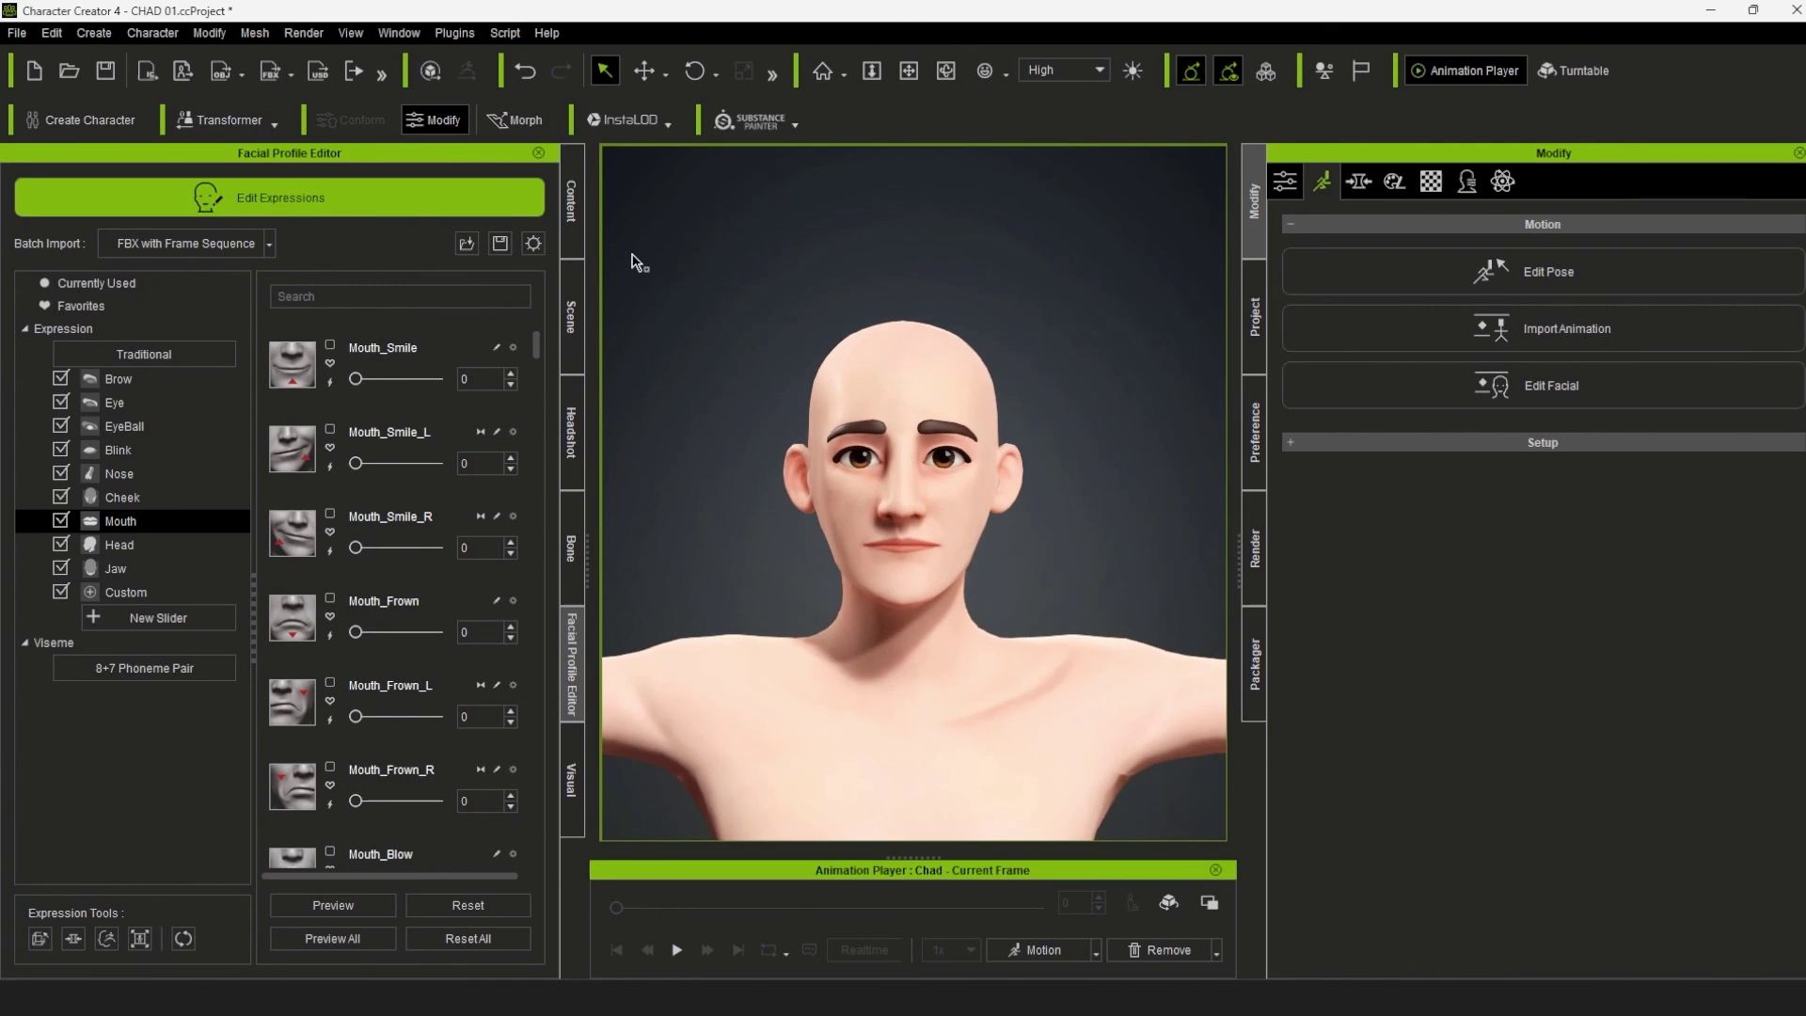
click(386, 194)
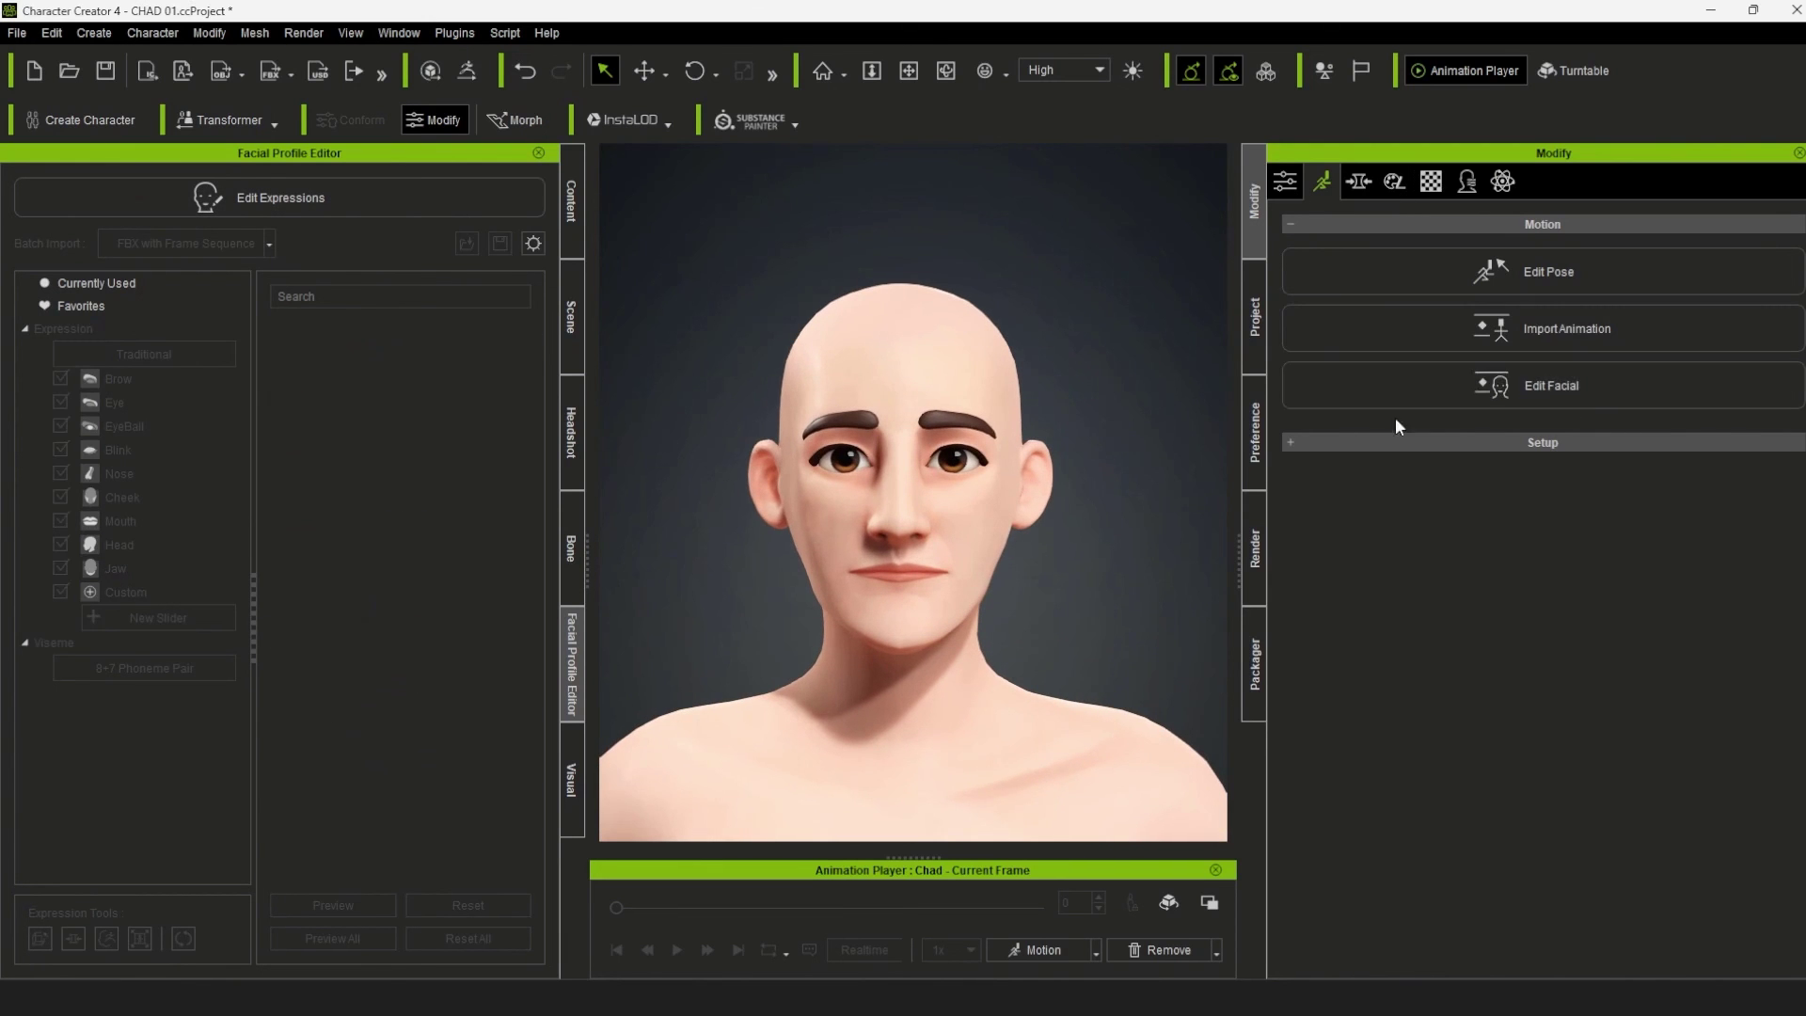
Step: Test closing Chad's eyes with the Muscle eye region, then reset the face to neutral
click(1556, 386)
drag(1543, 178, 506, 236)
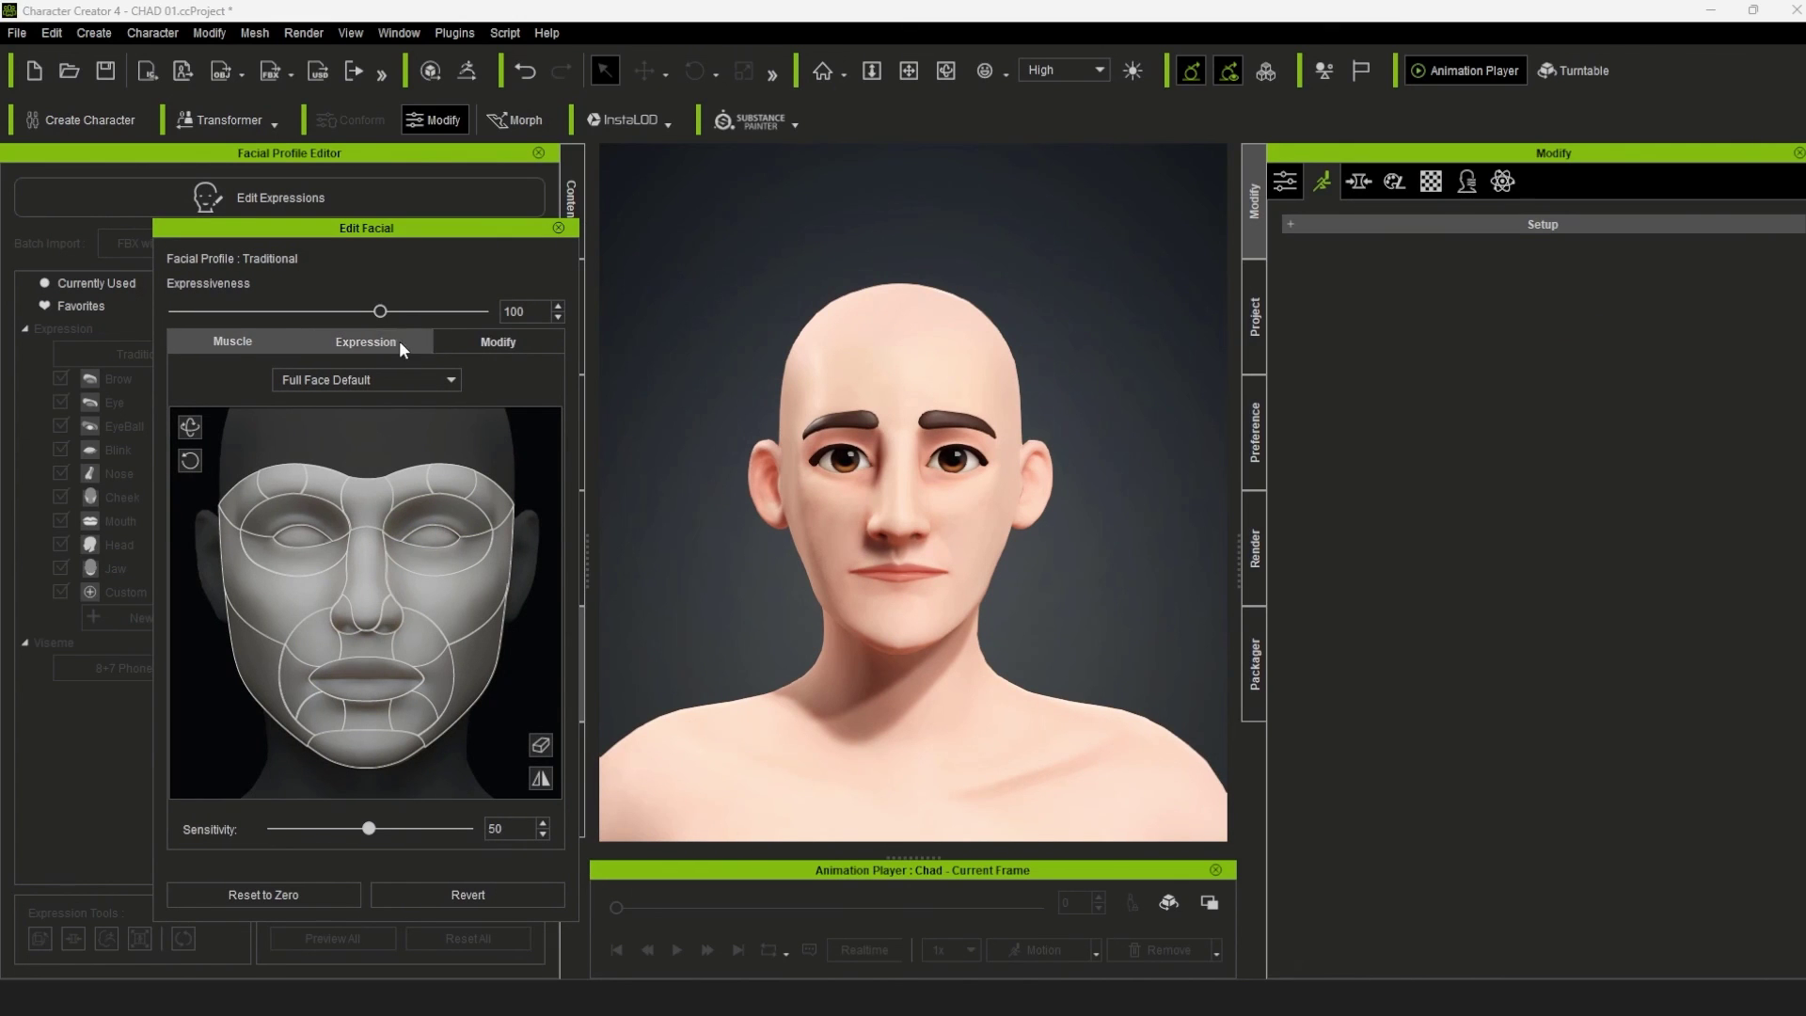
mouse_move(438, 534)
mouse_down()
mouse_move(442, 589)
mouse_move(447, 508)
mouse_move(444, 604)
mouse_up()
click(541, 745)
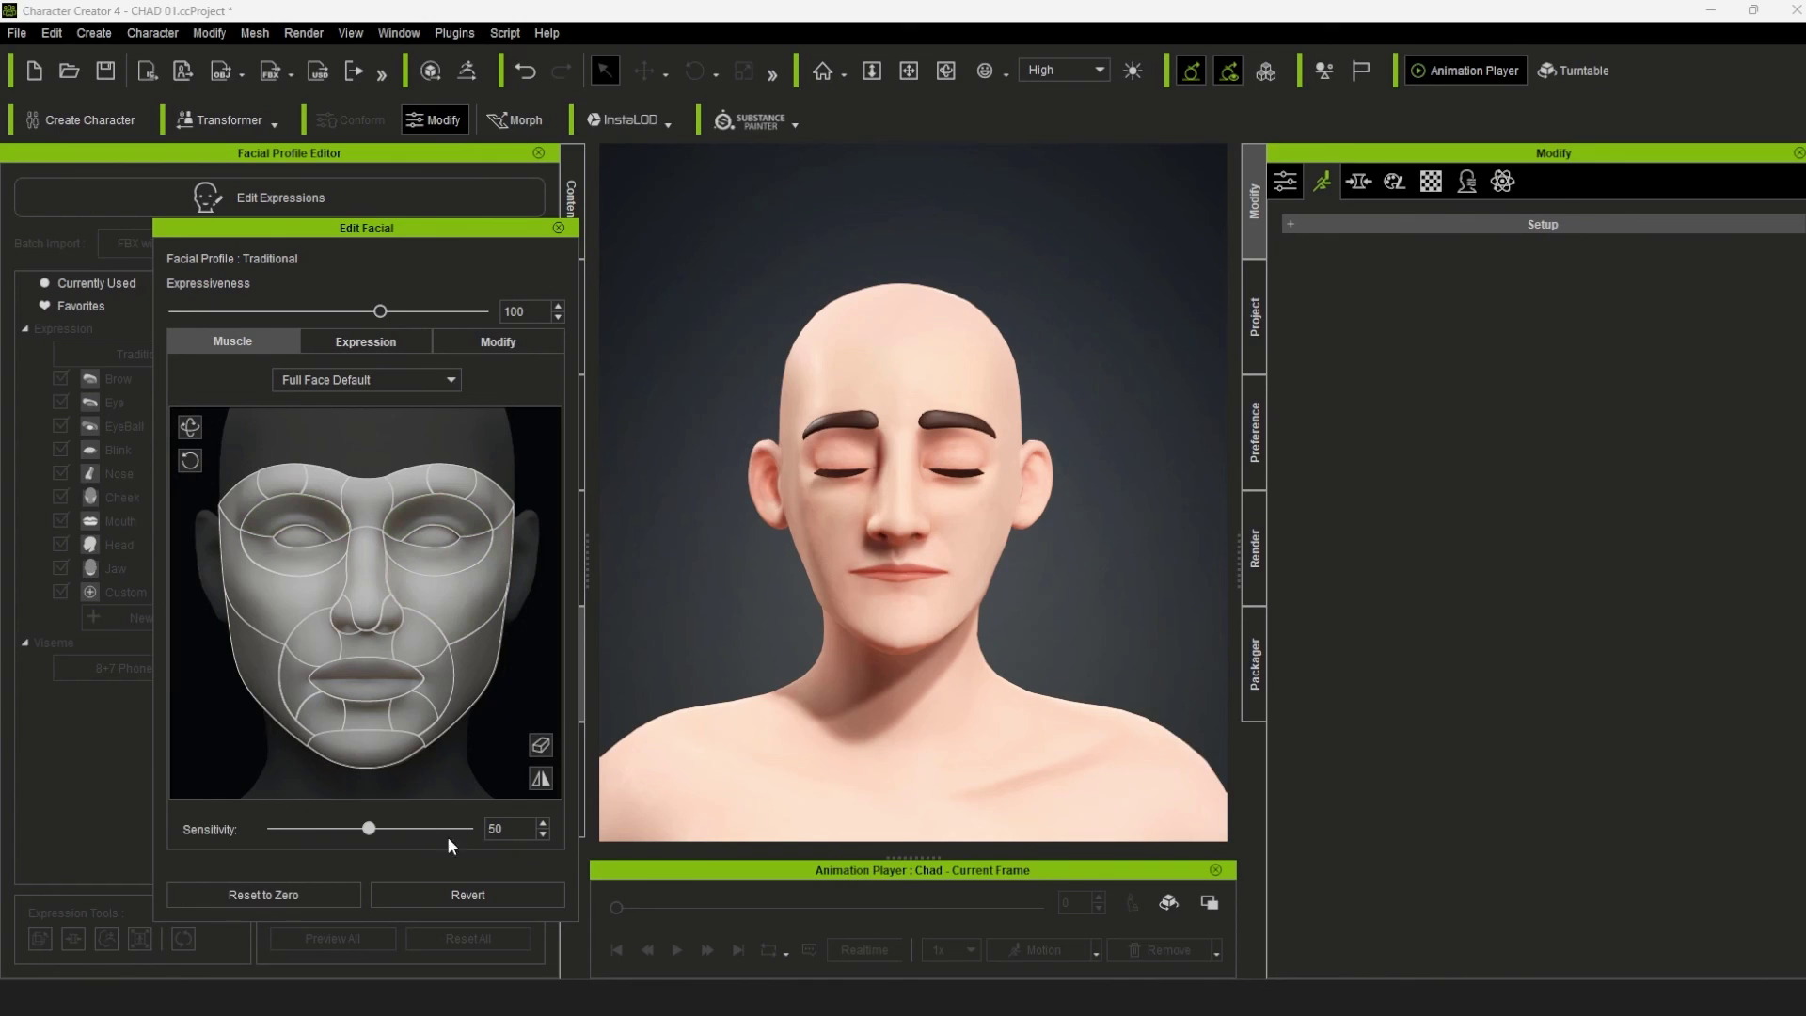
click(264, 895)
Step: Preview the 12_Disgust, 4_Disgust, 13_Angry and 2_Angry expression presets
click(326, 341)
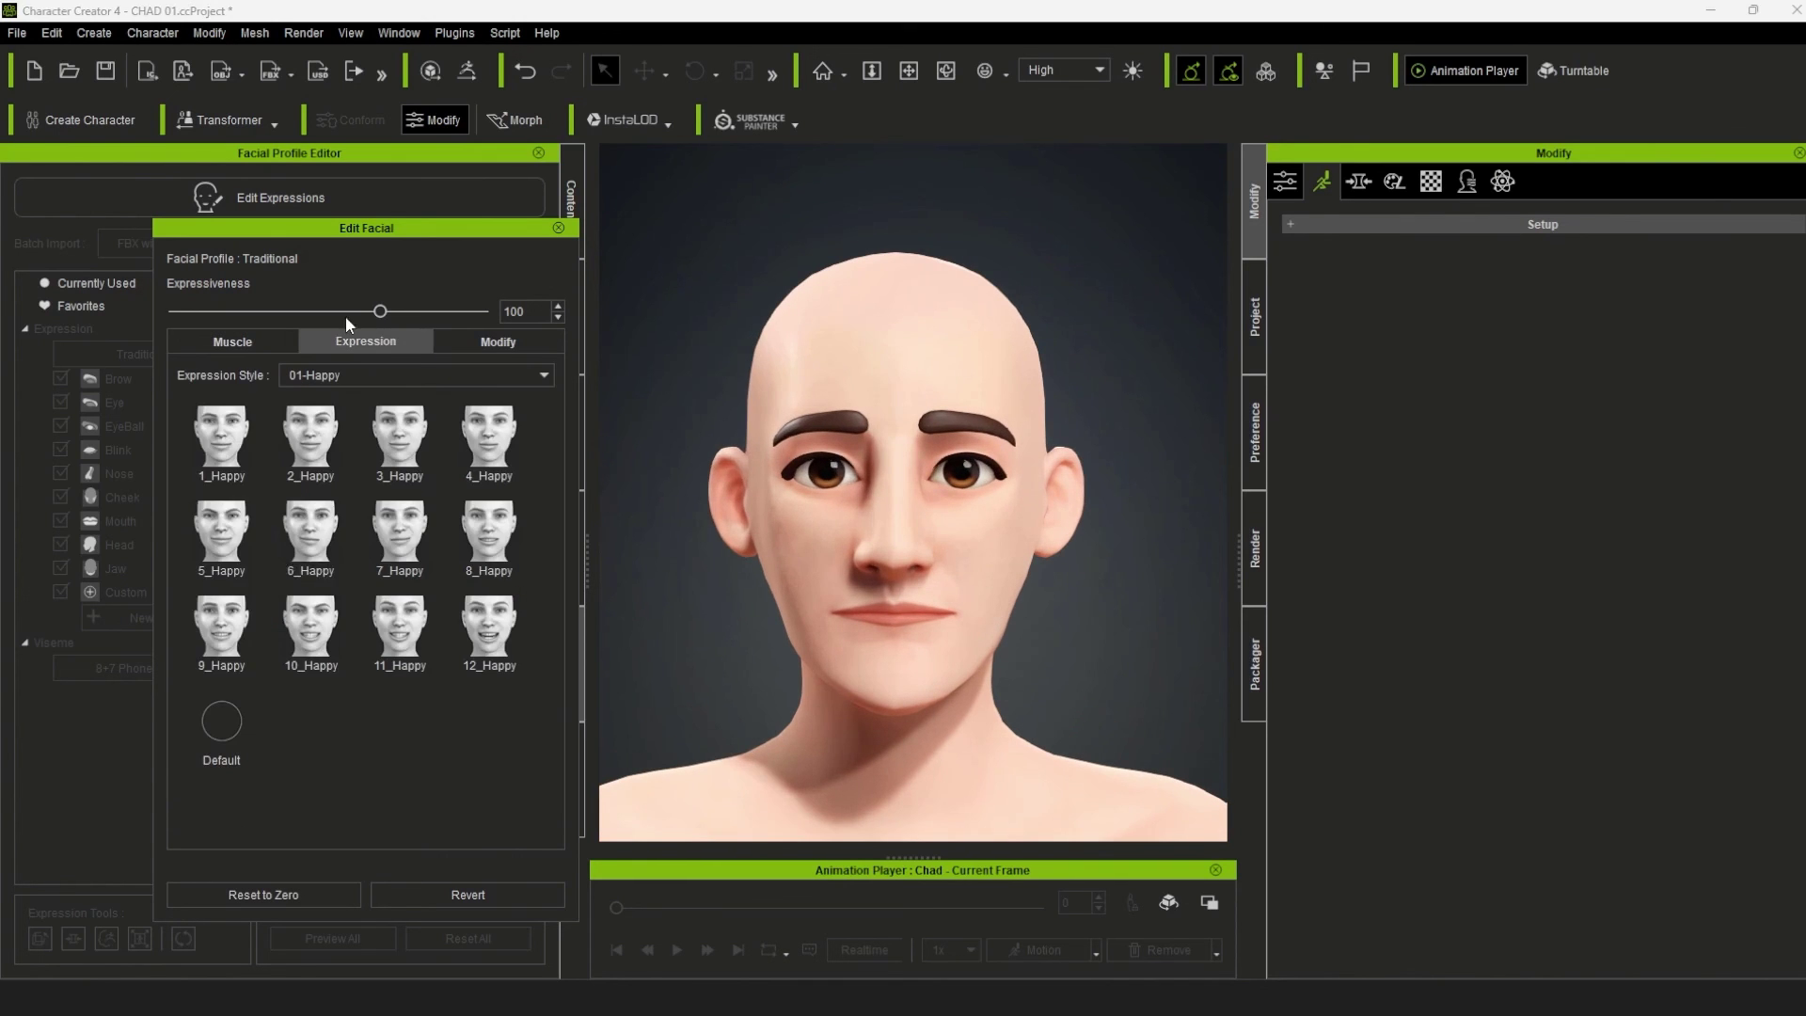
click(489, 628)
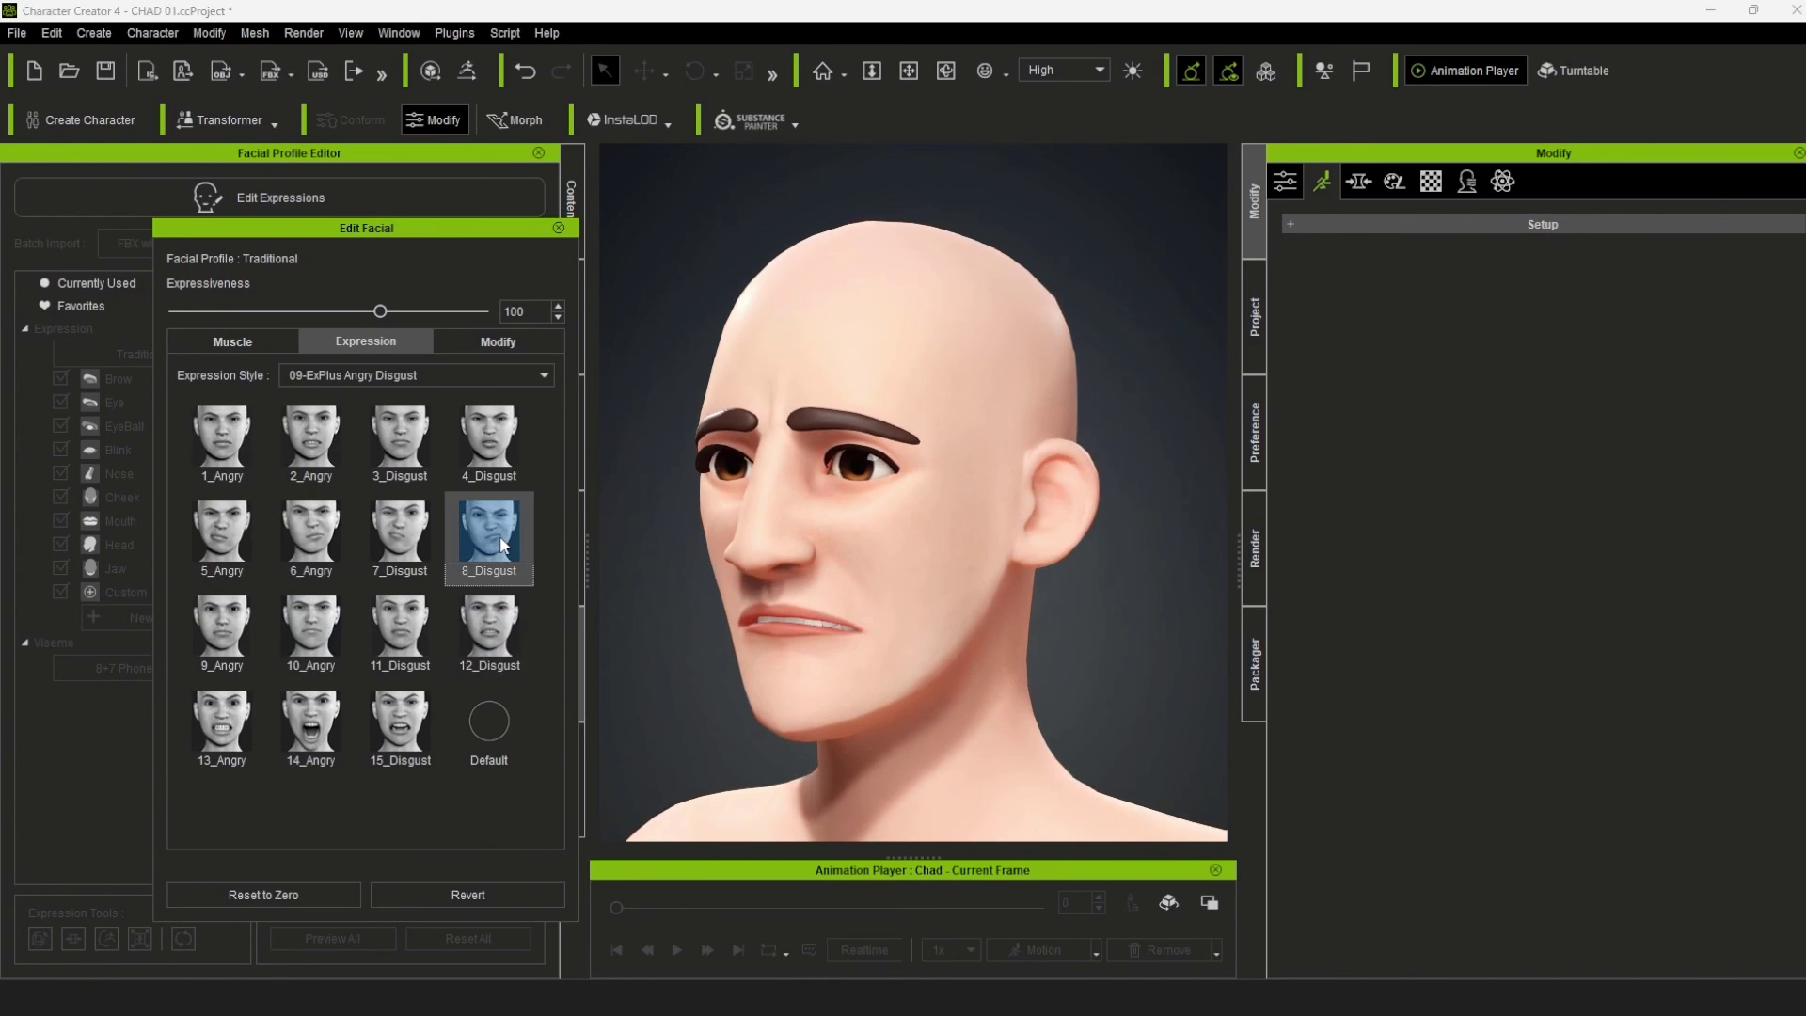
click(489, 437)
click(221, 732)
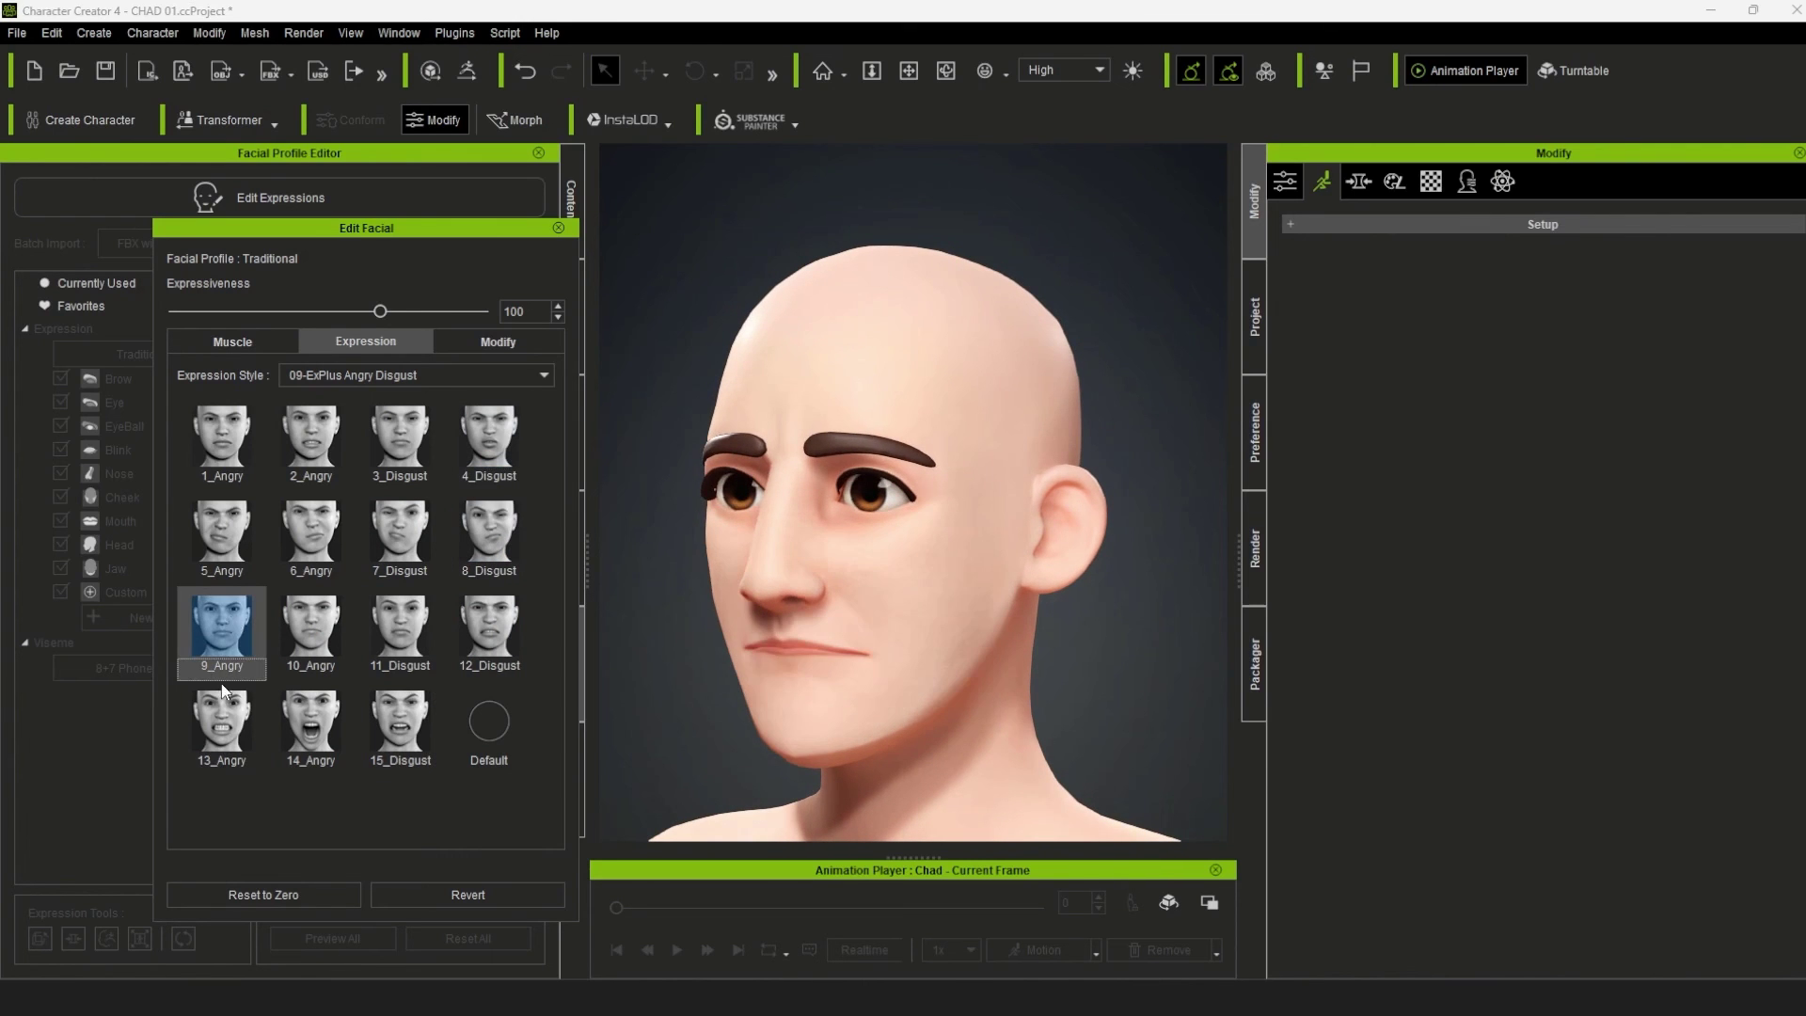
click(311, 438)
Step: Switch to the 01-Happy style and preview the 4_Happy, 10_Happy and 9_Happy presets
click(395, 376)
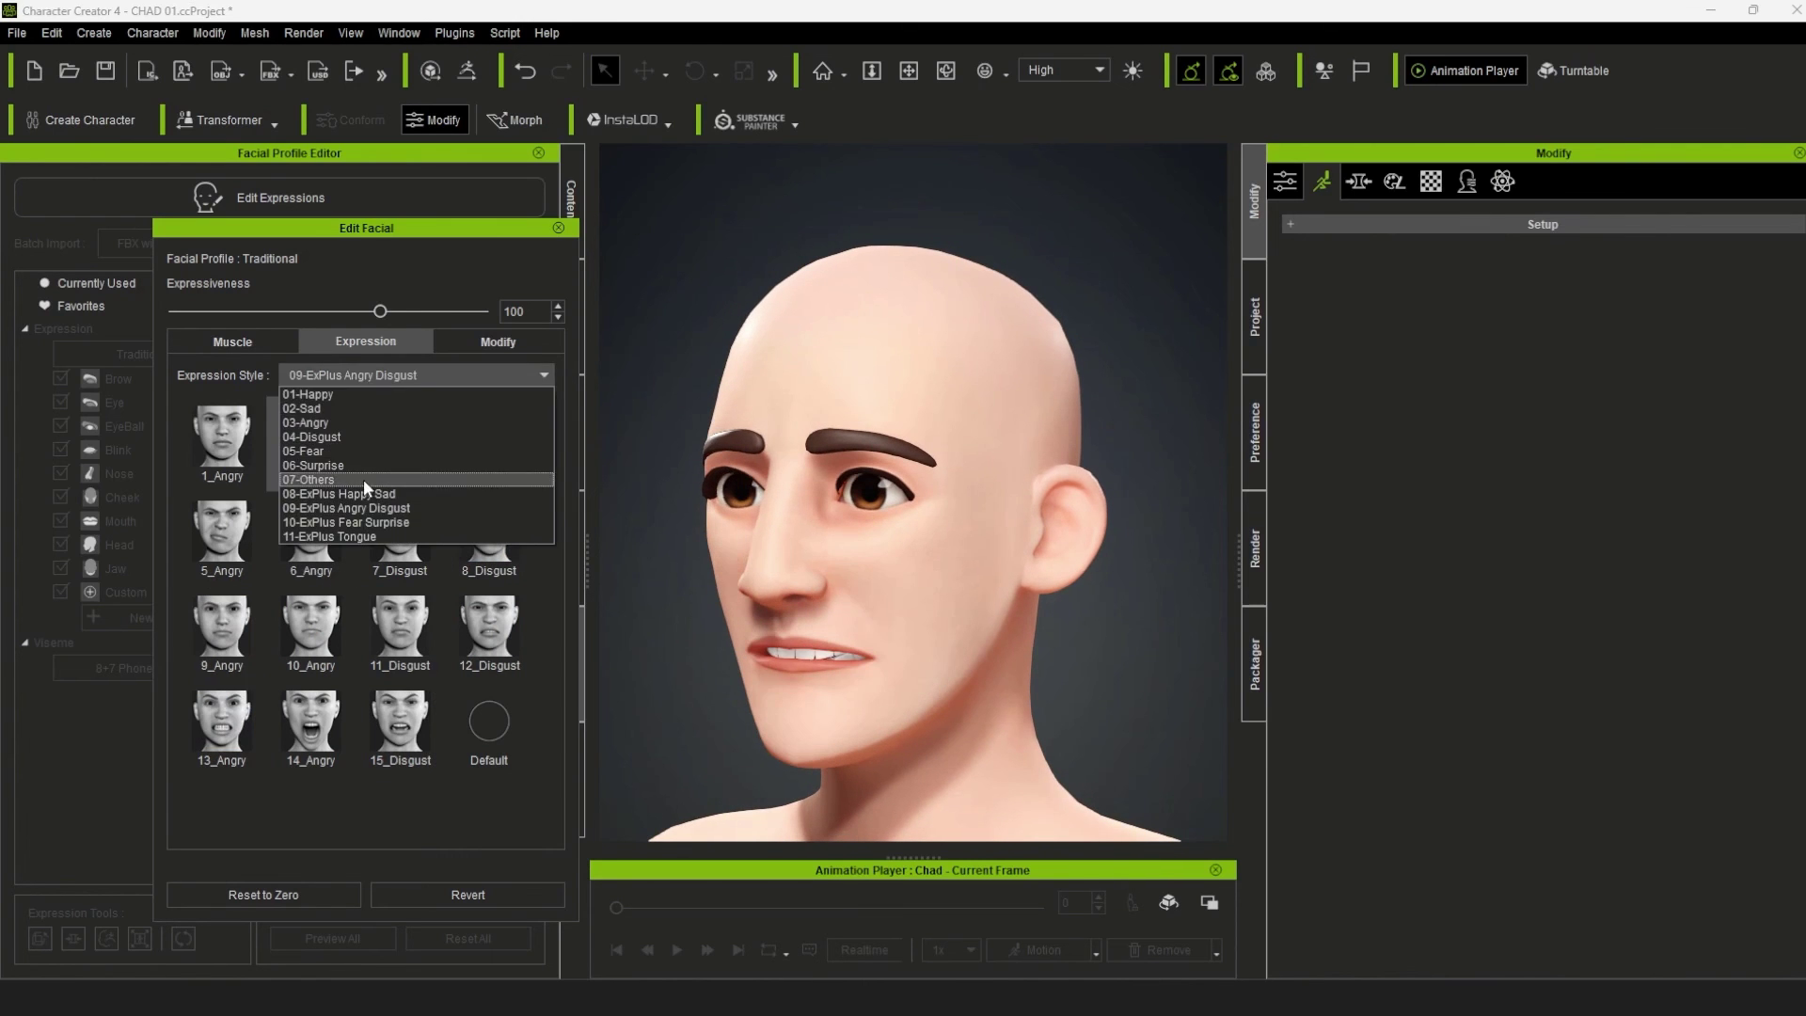
click(311, 394)
click(489, 437)
click(297, 628)
click(221, 628)
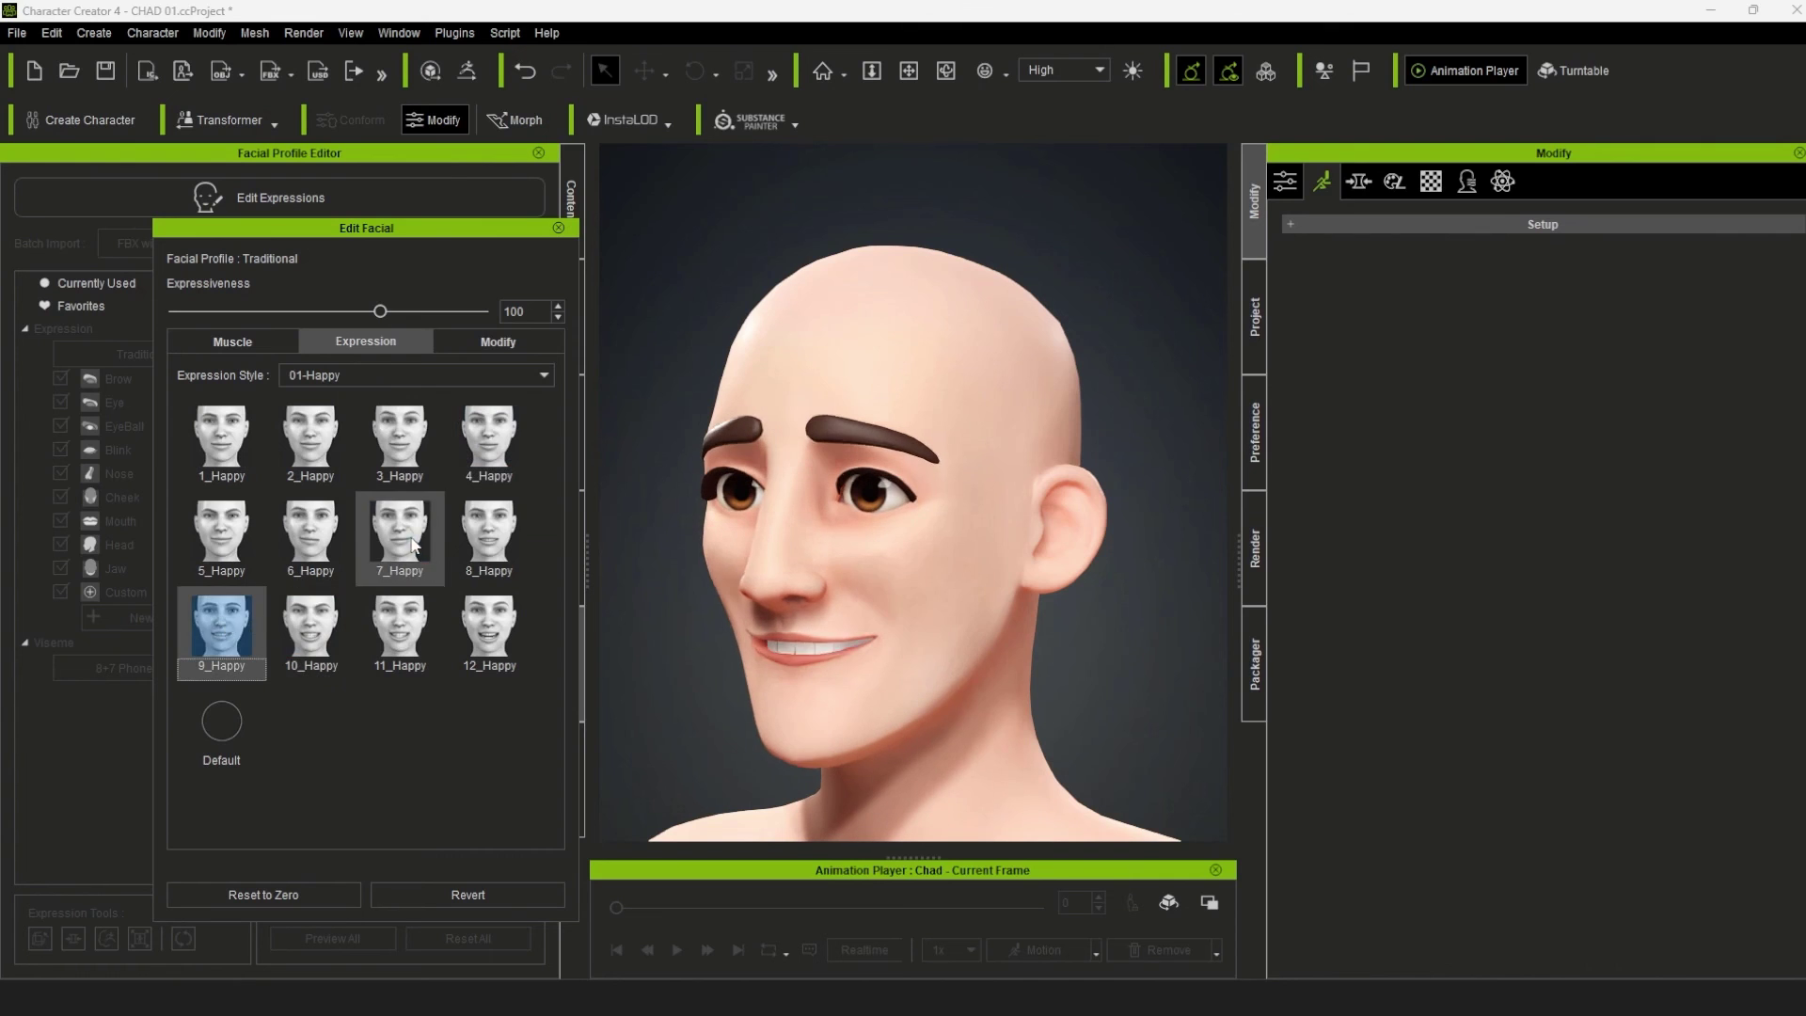
Step: Apply a 02-Sad style preset and orbit to a three-quarter view
click(414, 376)
click(416, 638)
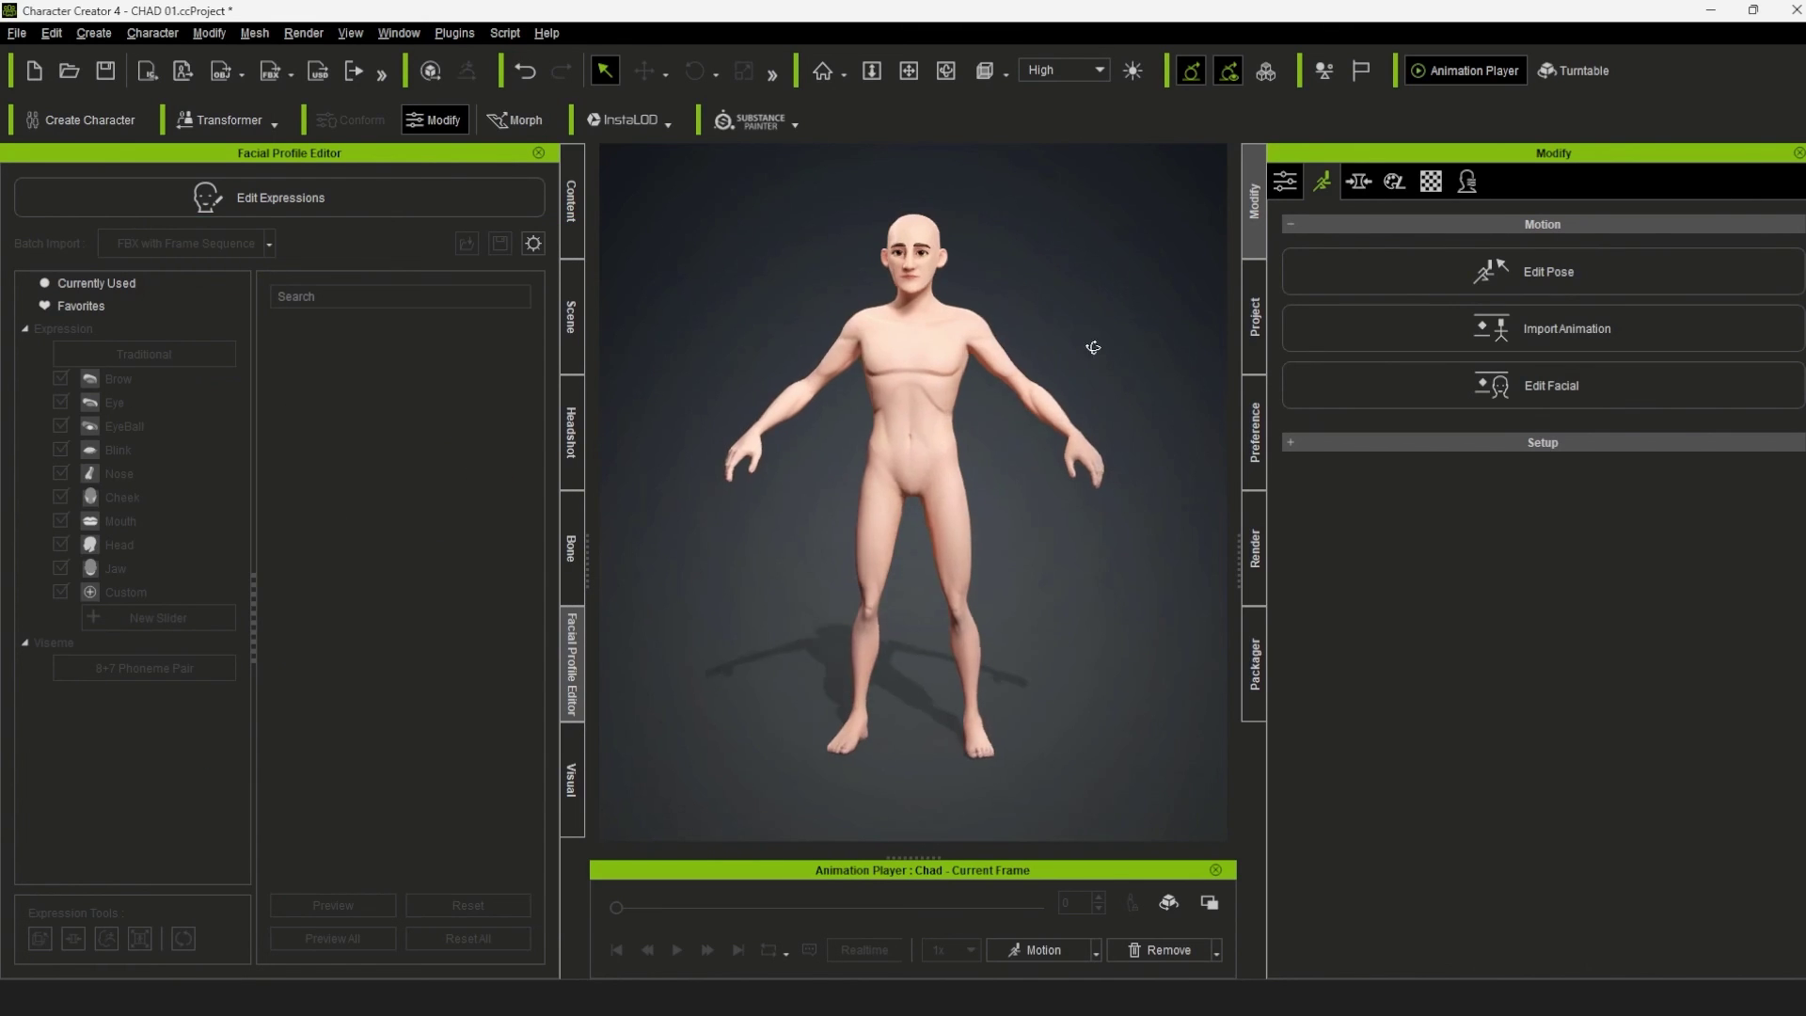
right_drag(1093, 347, 742, 347)
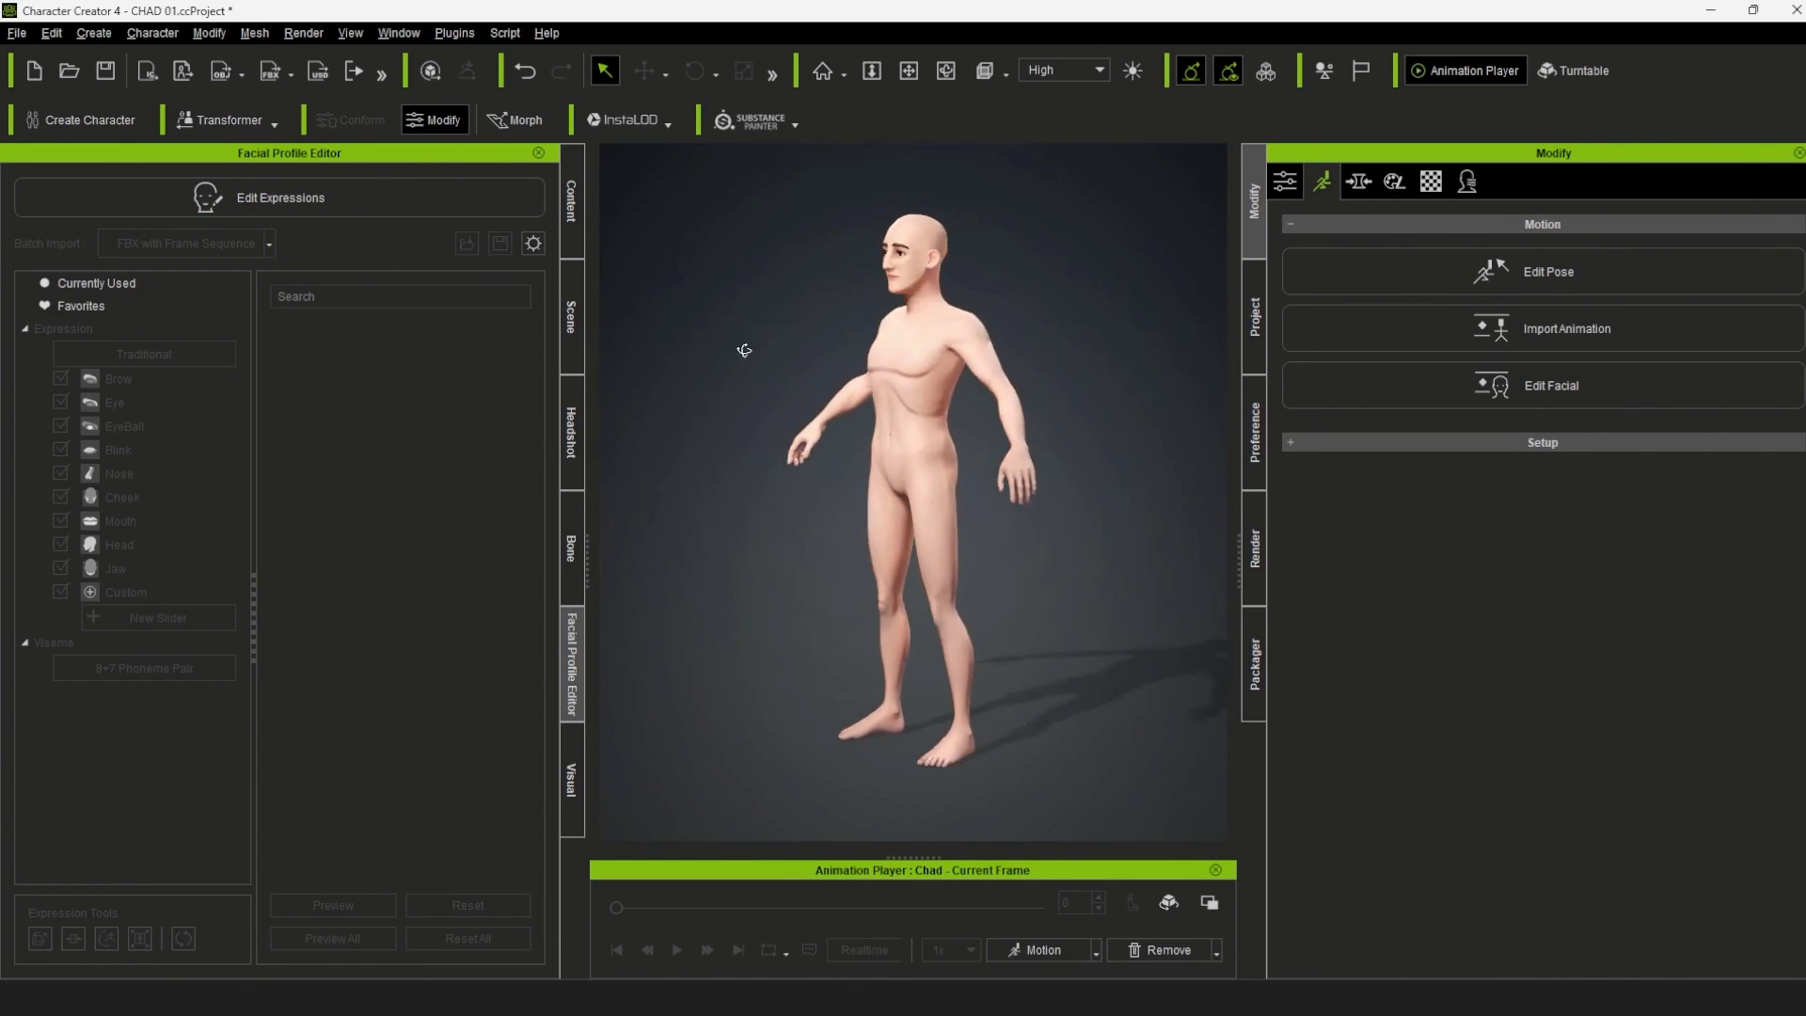
mouse_move(893, 349)
right_down()
mouse_move(1064, 349)
mouse_move(1032, 369)
right_up()
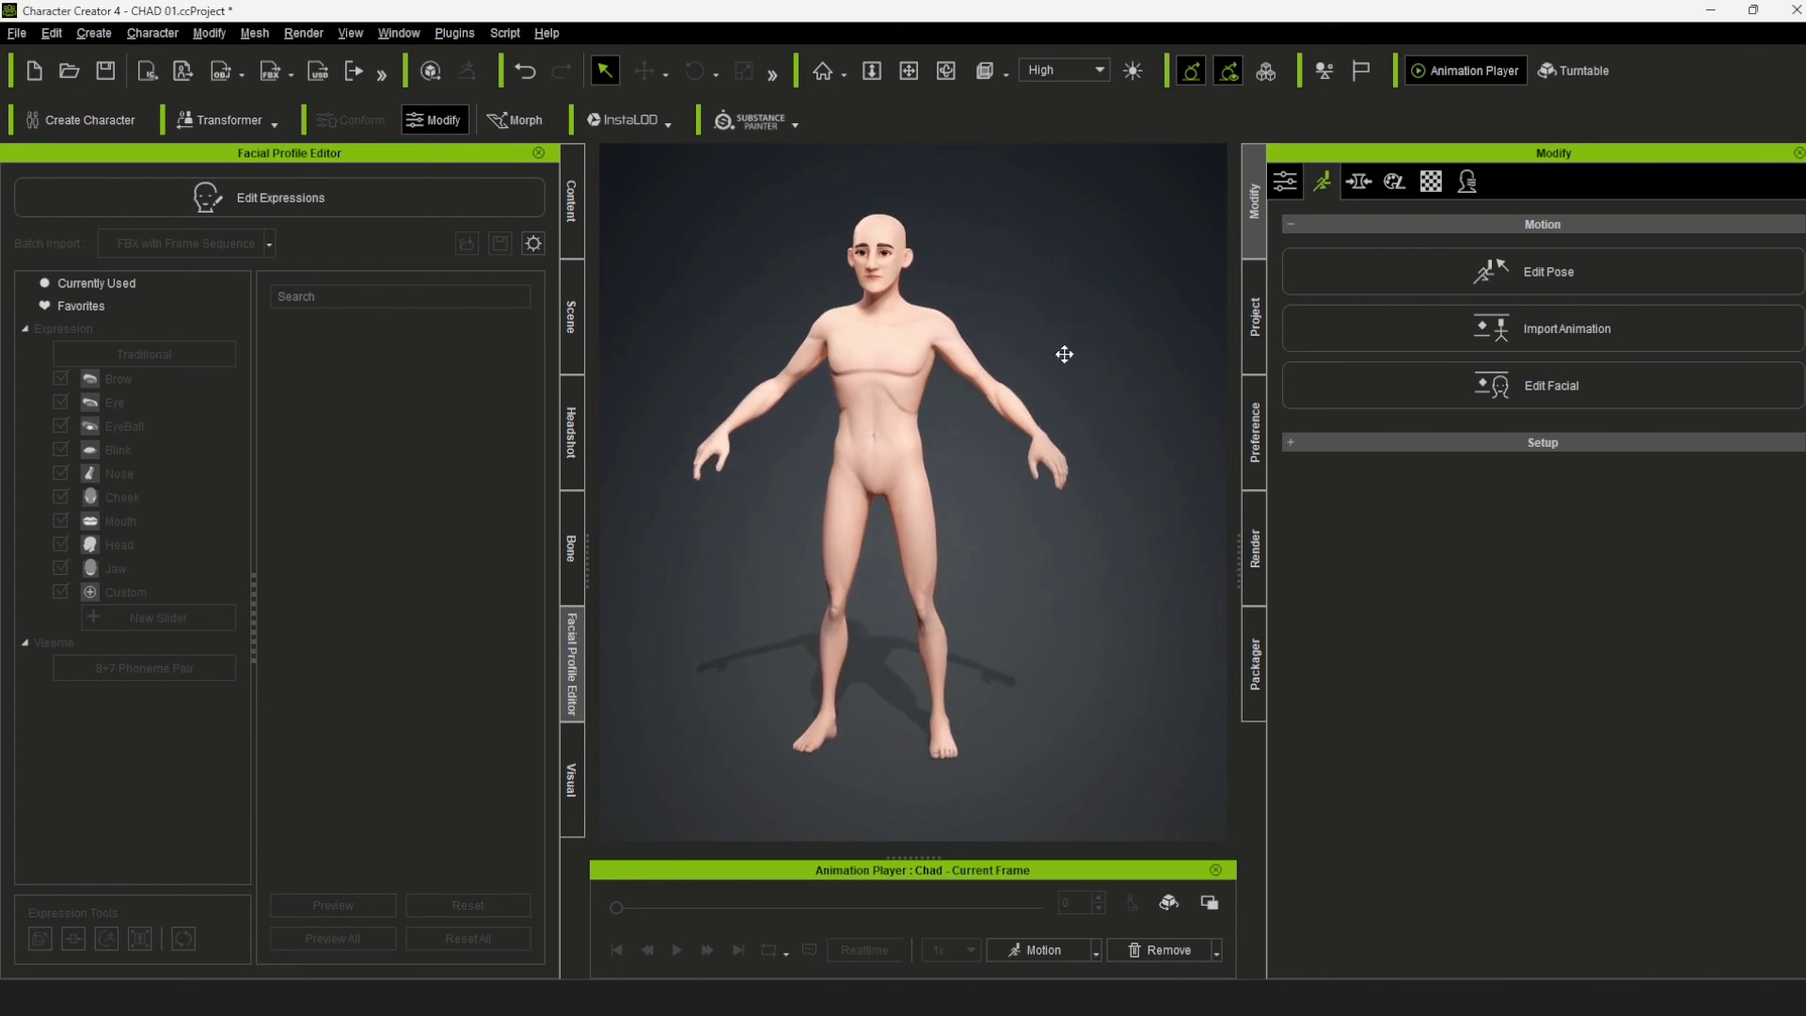